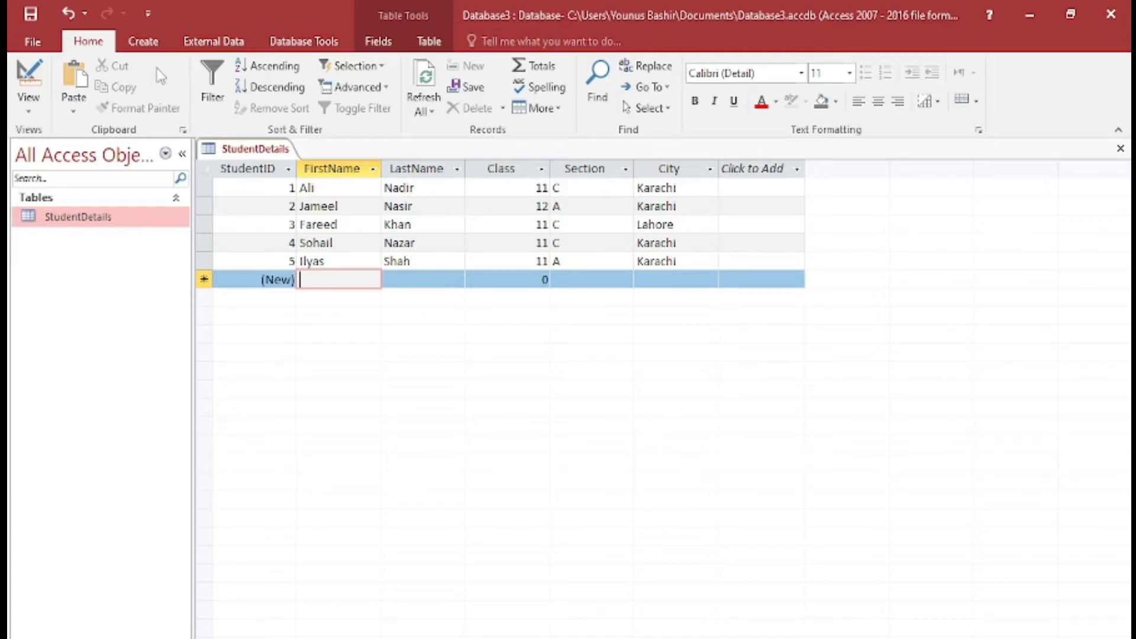
# Create a new query in design without adding any table, and switch it to SQL view
pyautogui.click(150, 44)
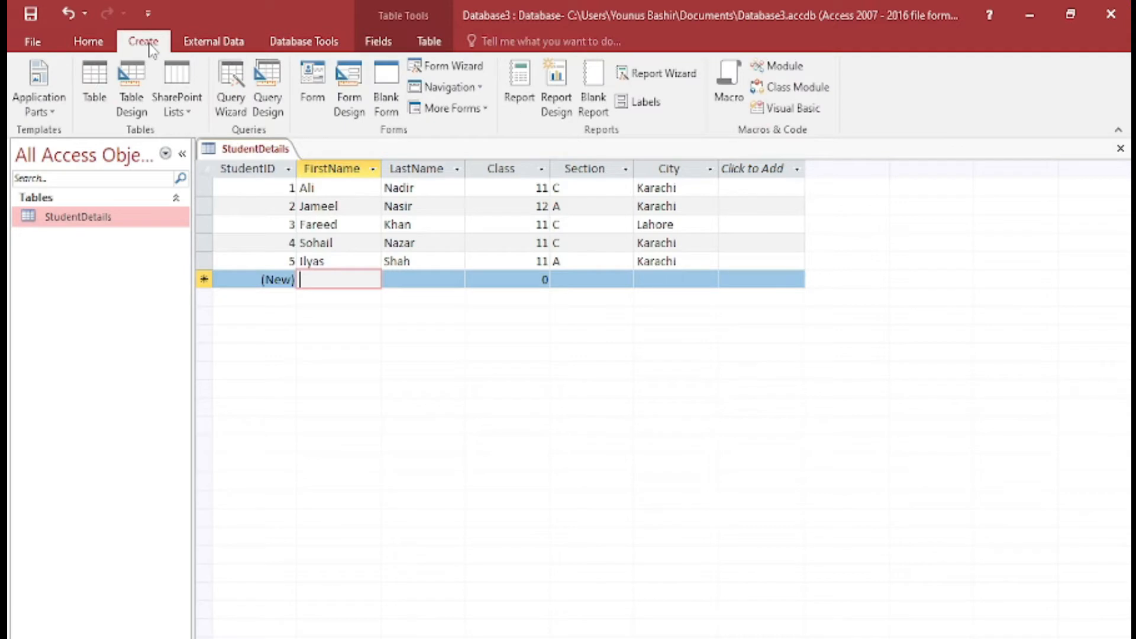
pyautogui.click(268, 97)
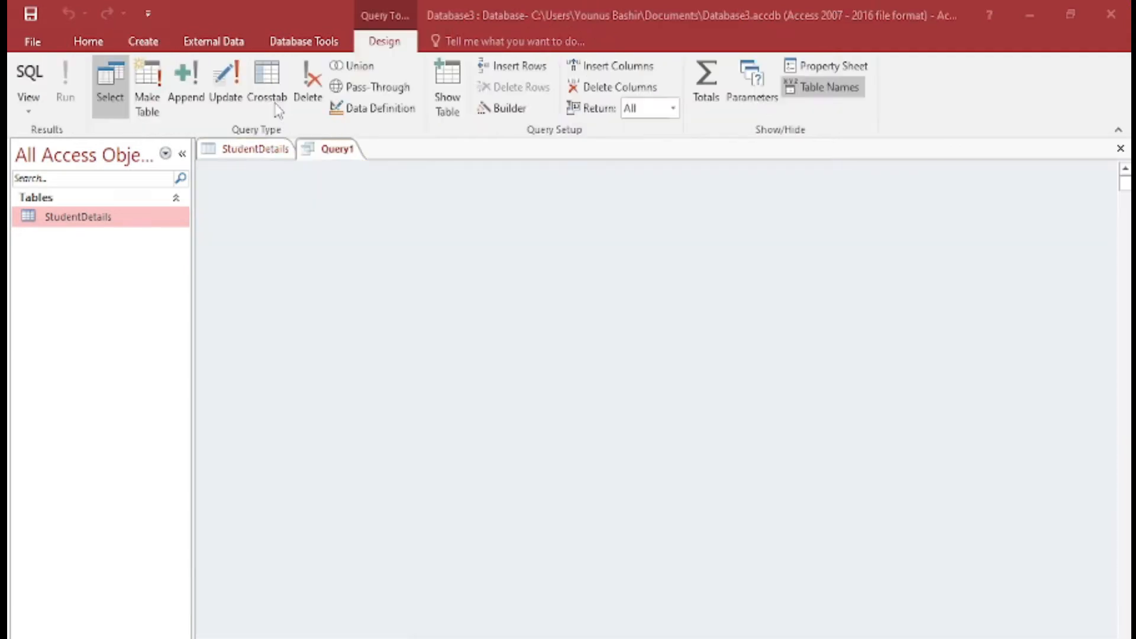
pyautogui.moveTo(527, 432); pyautogui.dragTo(543, 163)
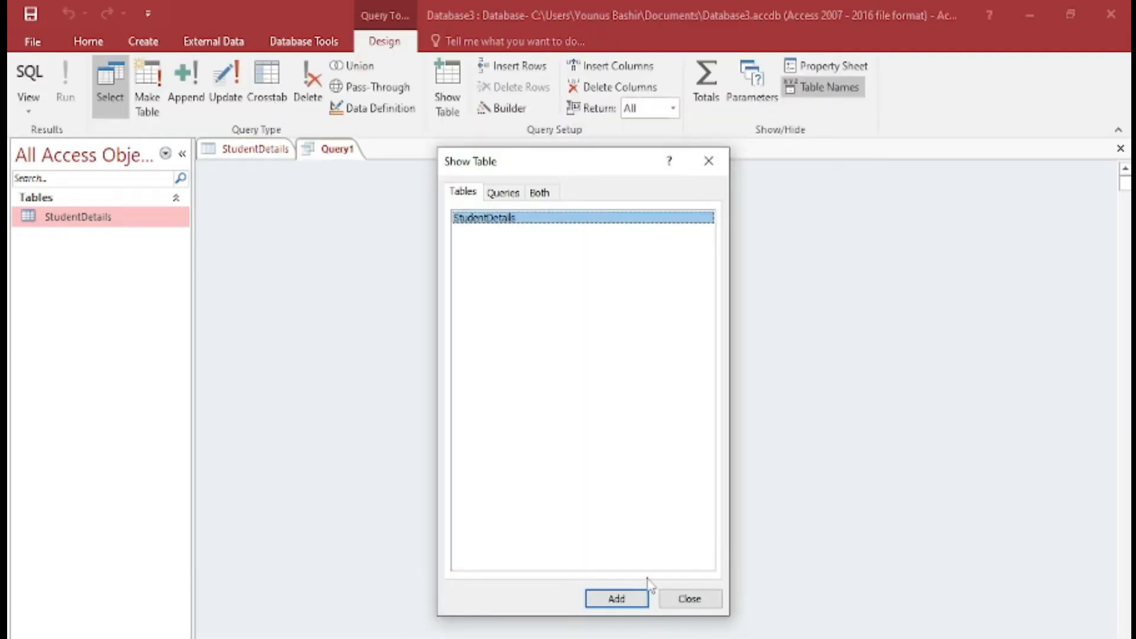
pyautogui.click(684, 599)
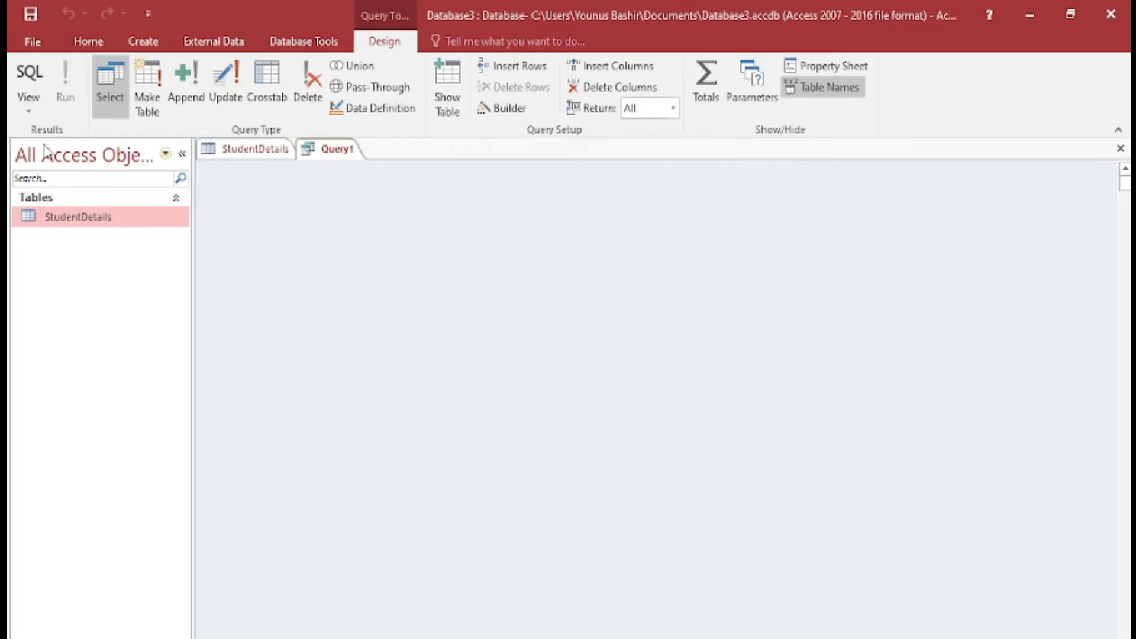
pyautogui.click(31, 84)
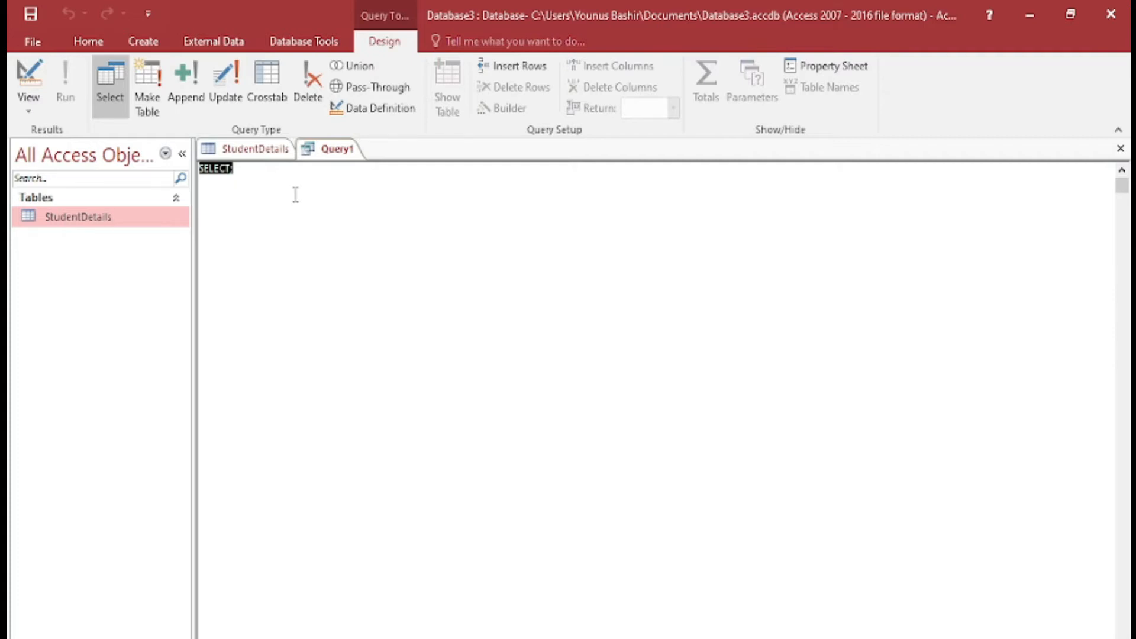
# Complete the SQL statement as "SELECT * from StudentDetails", without the semicolon
pyautogui.click(250, 174)
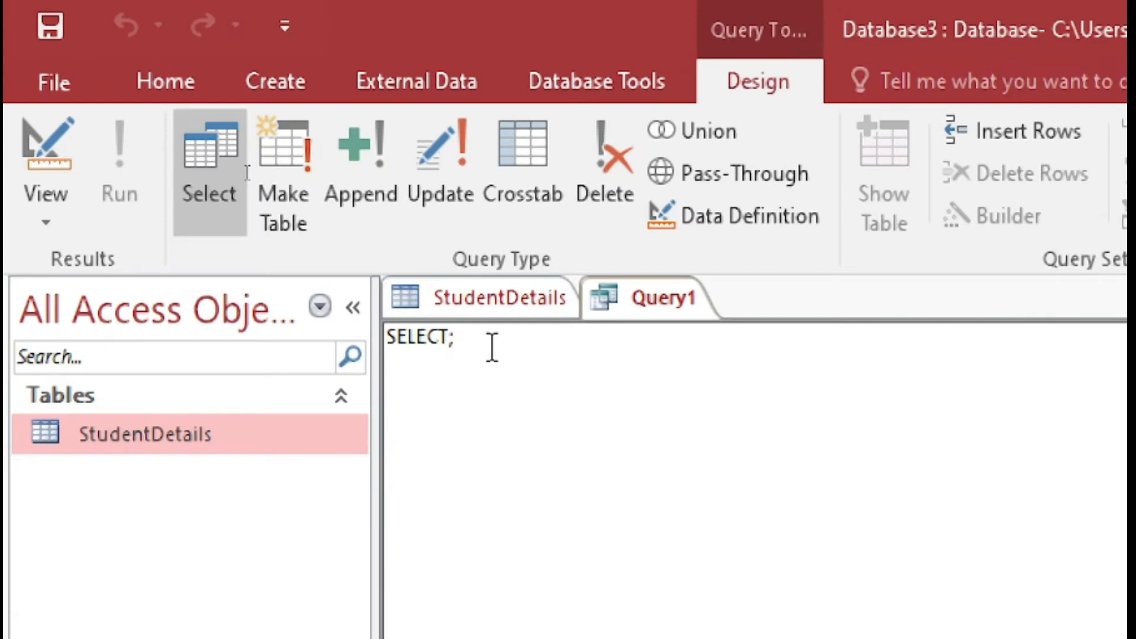
pyautogui.press('BackSpace')
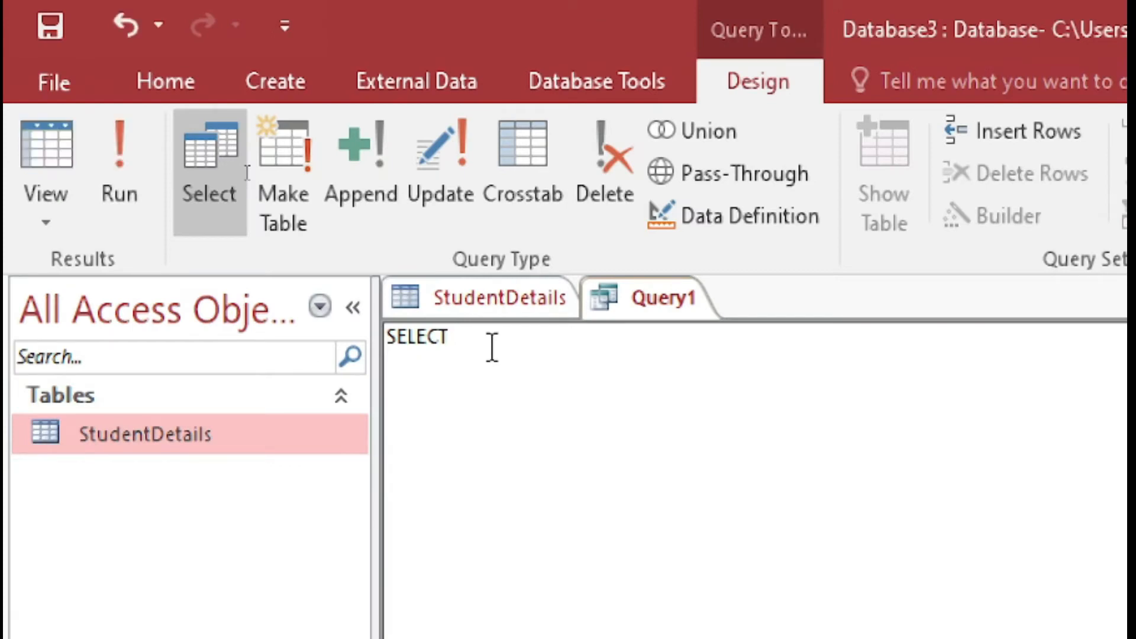
pyautogui.click(495, 300)
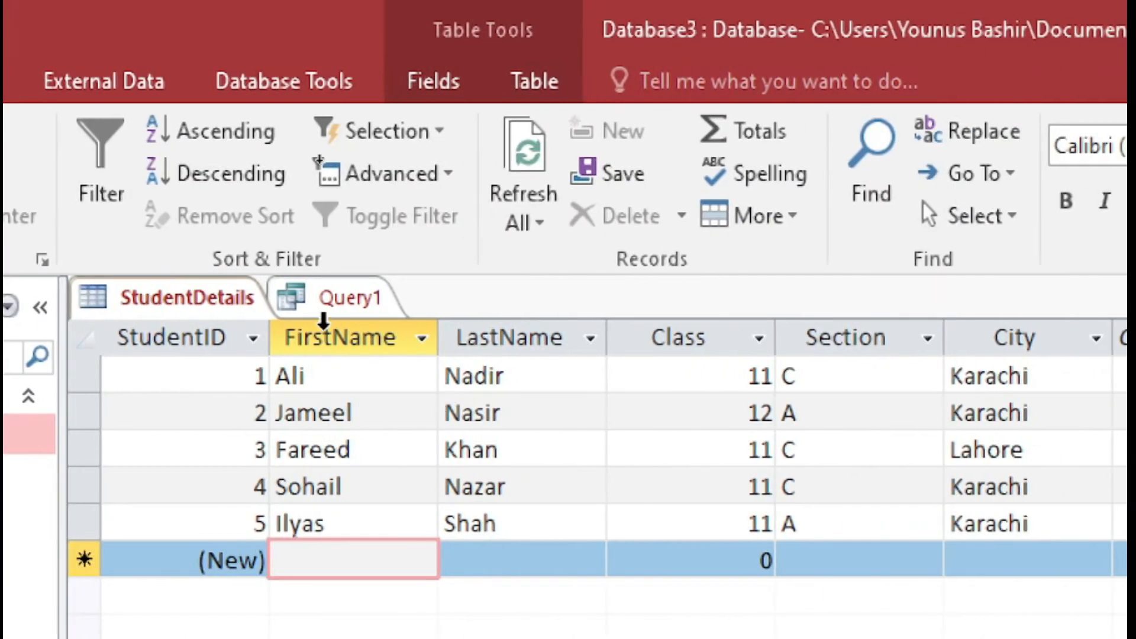
pyautogui.click(321, 310)
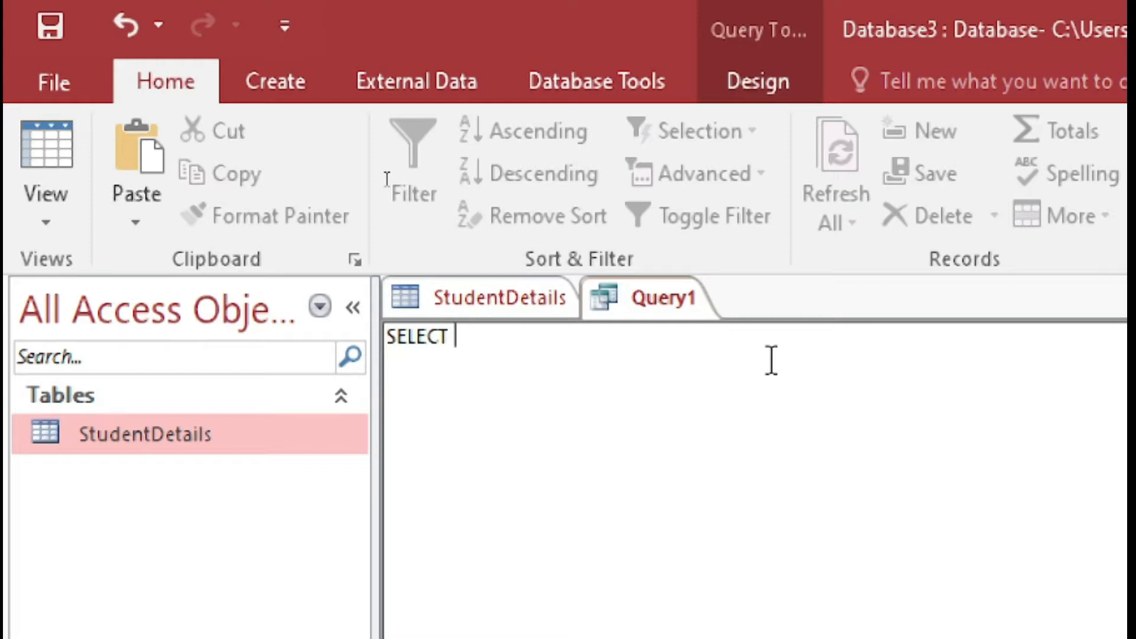
pyautogui.write('* from')
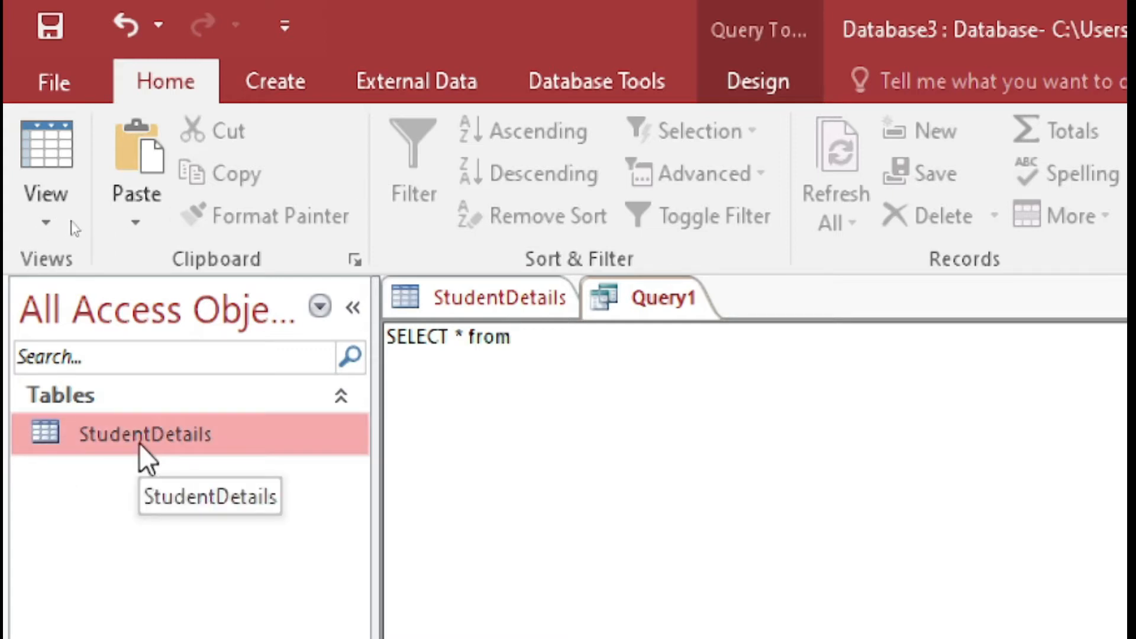
pyautogui.write('StudentDe')
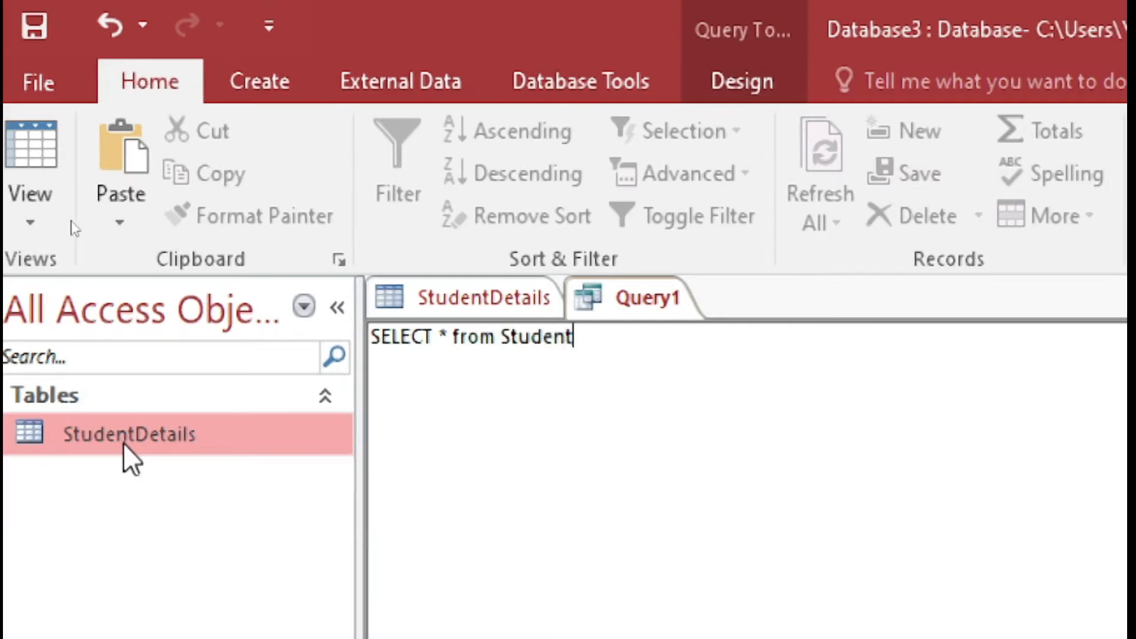
pyautogui.write('tails')
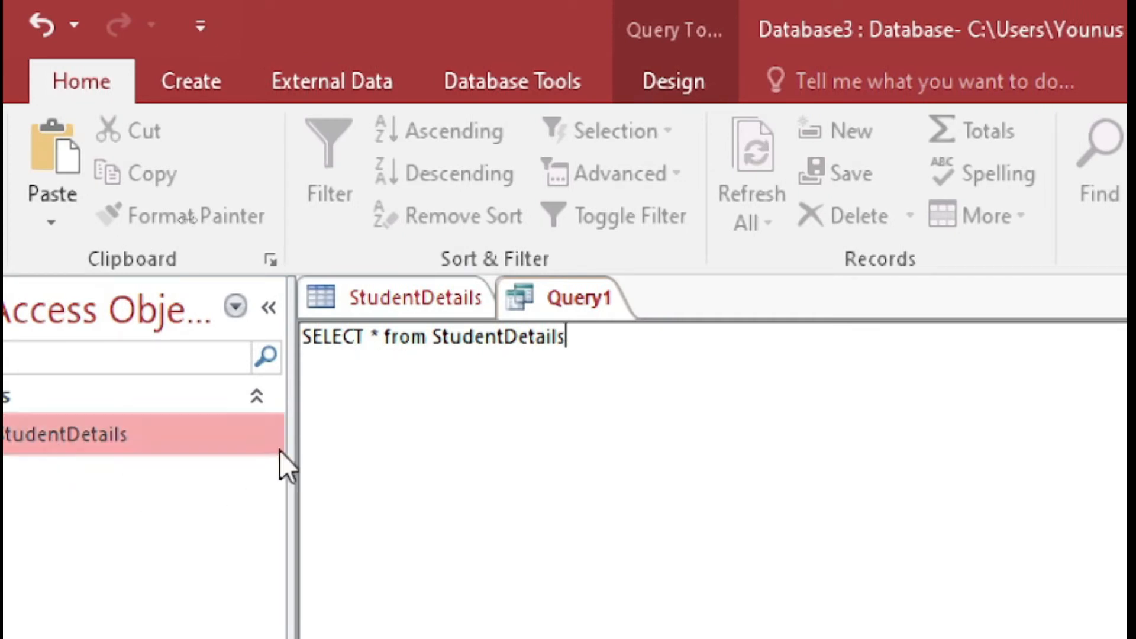
# Examine each part of the SELECT statement and the StudentDetails columns that the asterisk stands for
pyautogui.doubleClick(315, 336)
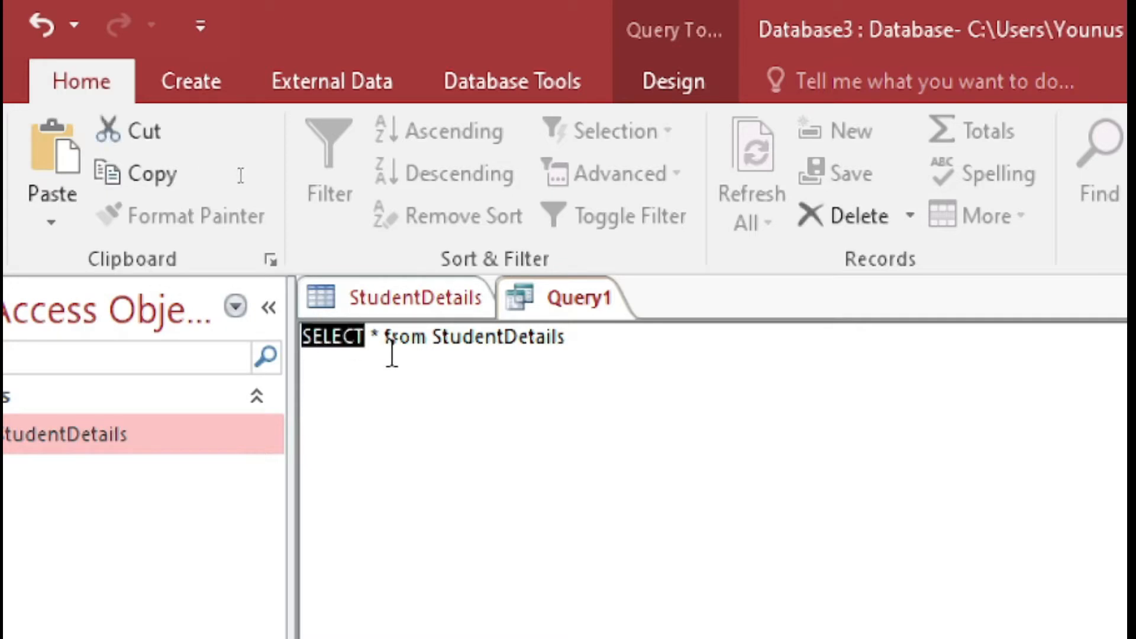
pyautogui.doubleClick(373, 336)
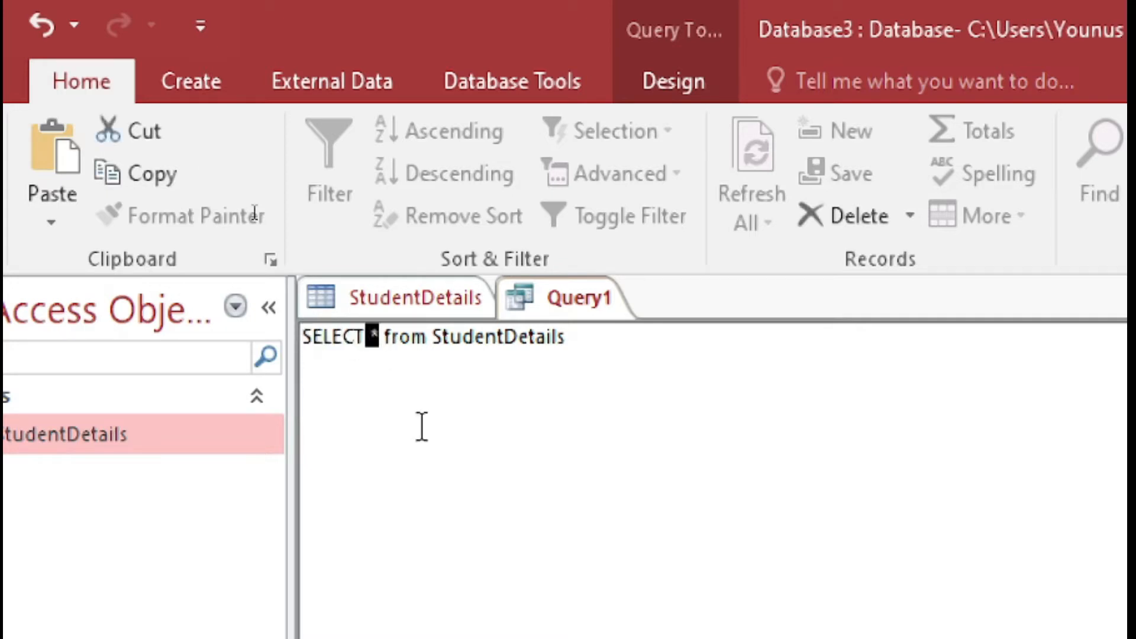
pyautogui.doubleClick(396, 337)
pyautogui.moveTo(434, 336); pyautogui.dragTo(574, 343)
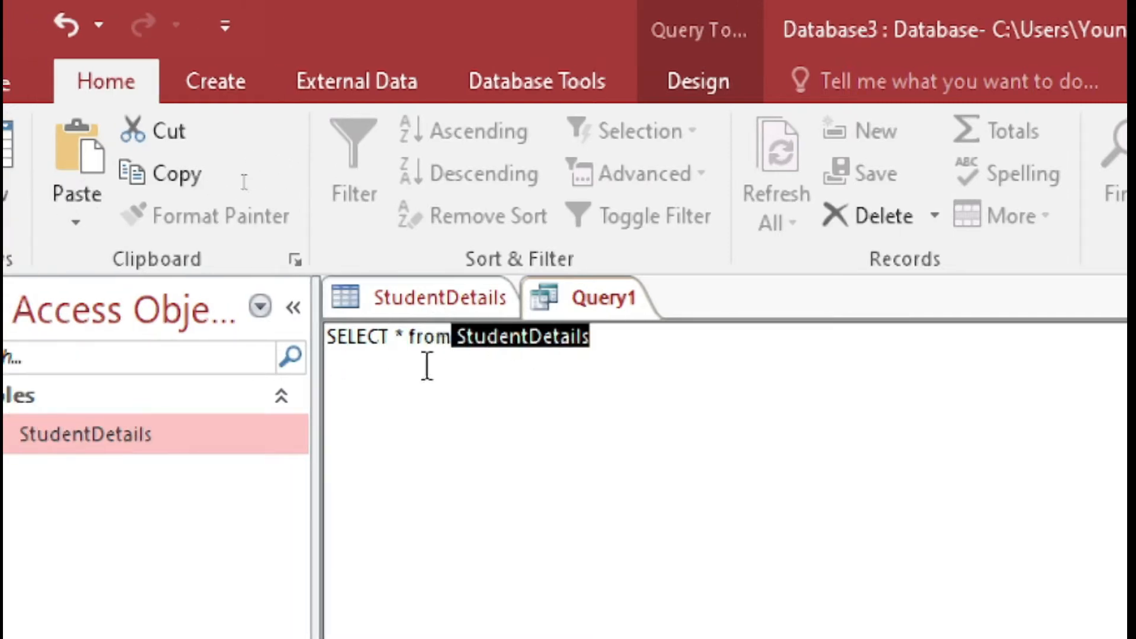
pyautogui.click(398, 343)
pyautogui.doubleClick(396, 336)
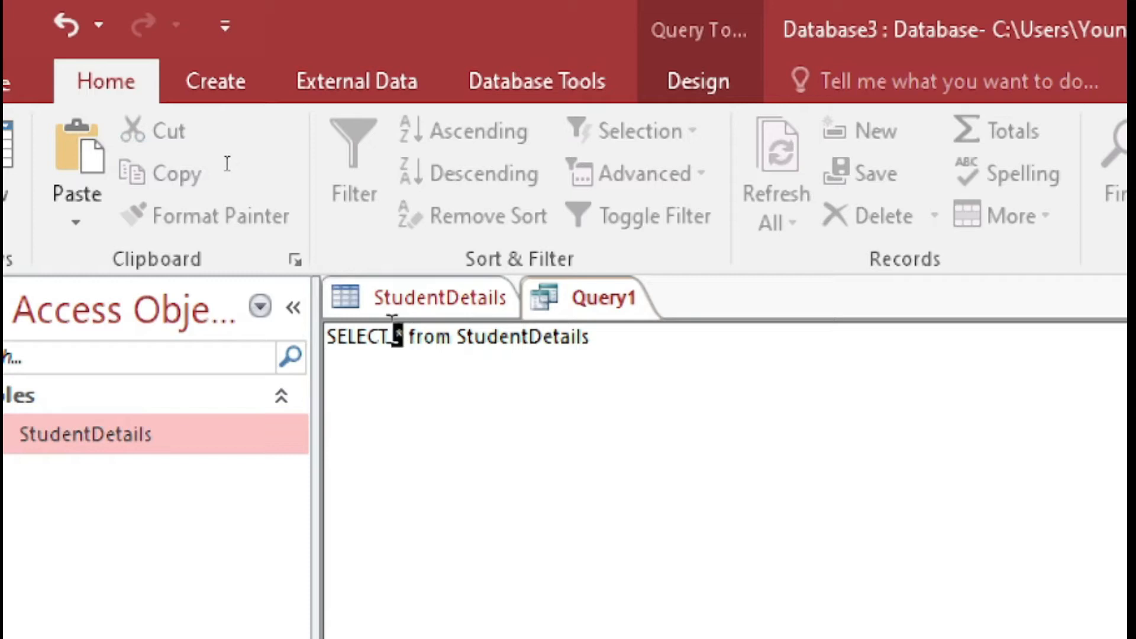
pyautogui.click(403, 310)
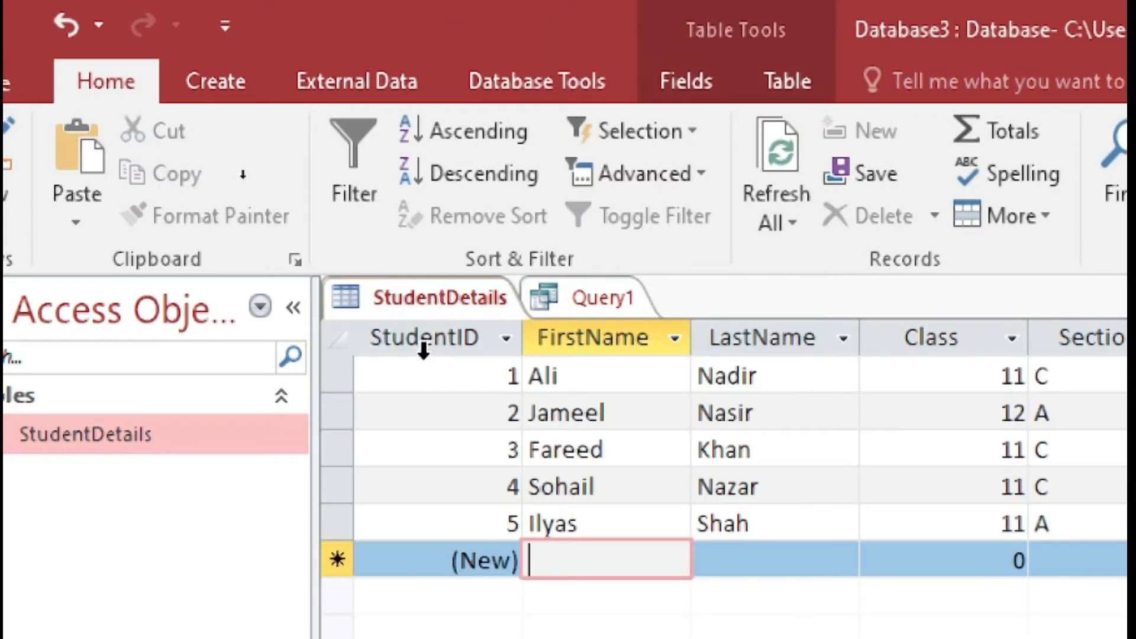
pyautogui.click(586, 299)
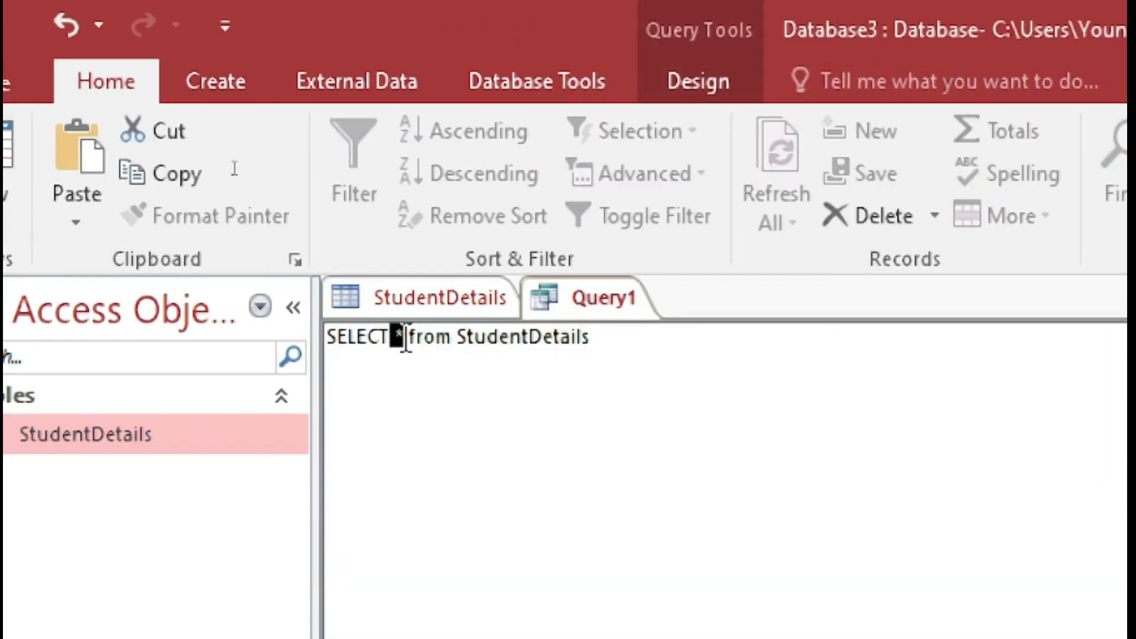
pyautogui.click(406, 342)
# Run the query to view all StudentDetails records, and return it to SQL view
pyautogui.click(725, 95)
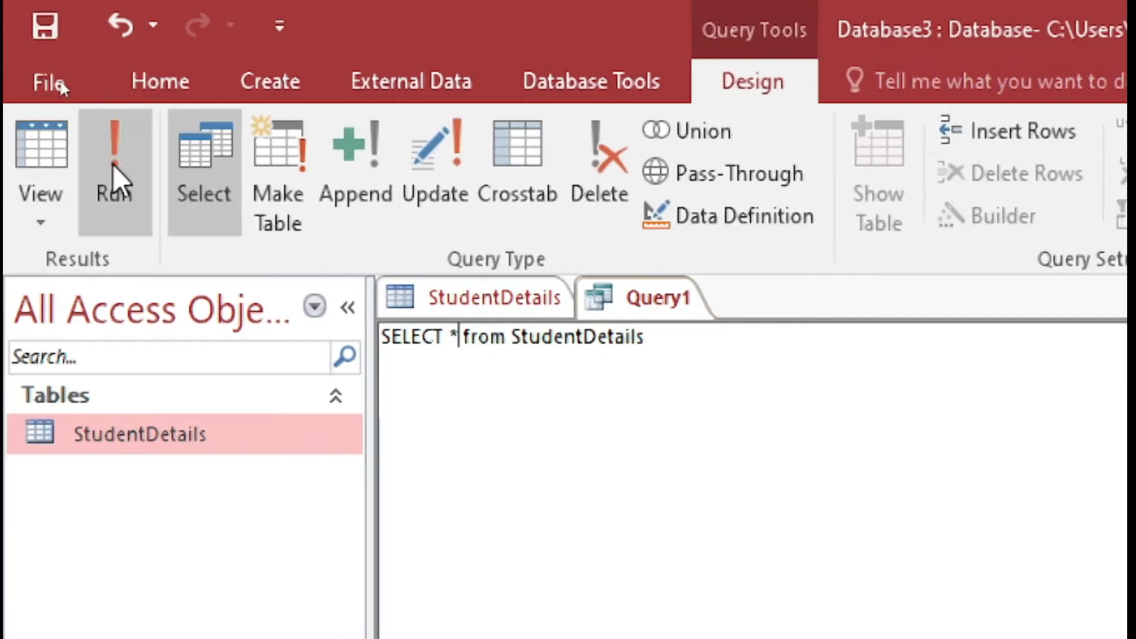
pyautogui.click(113, 165)
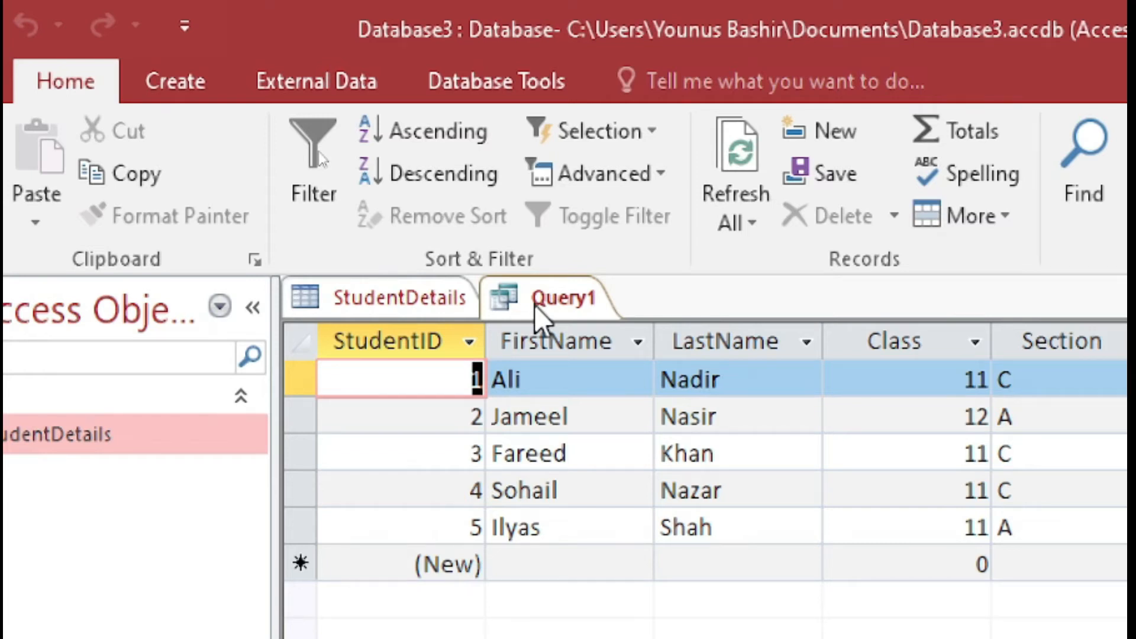
pyautogui.rightClick(534, 304)
pyautogui.click(706, 513)
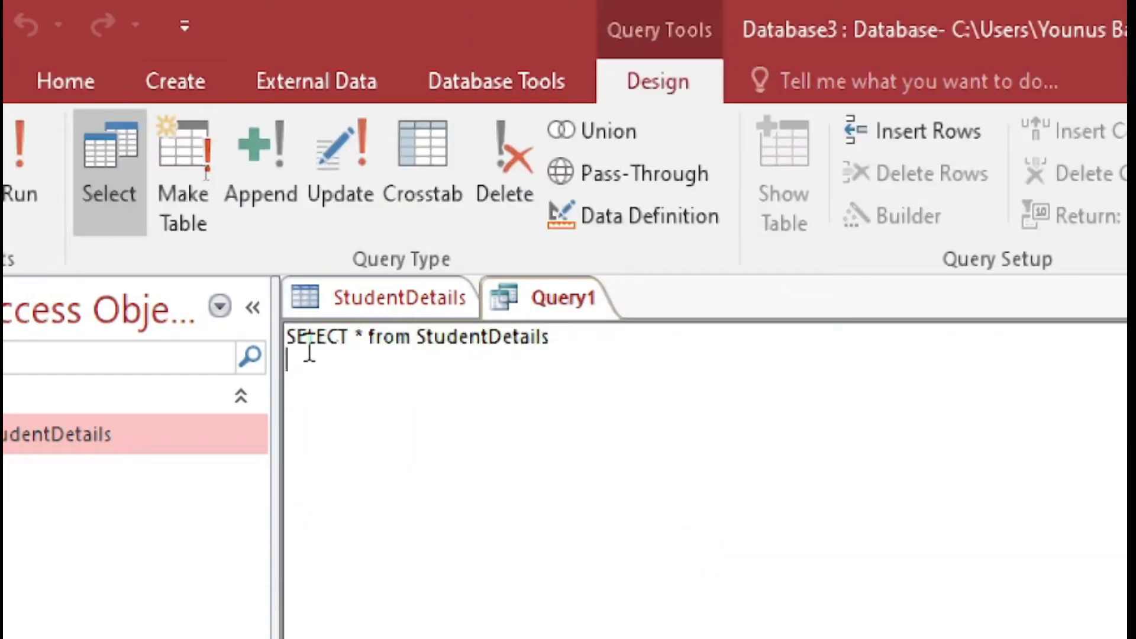
# Remove the asterisk from the SELECT statement and move "from StudentDetails" down, leaving blank lines for a field list
pyautogui.doubleClick(308, 349)
pyautogui.click(545, 362)
pyautogui.click(367, 336)
pyautogui.press('Return')
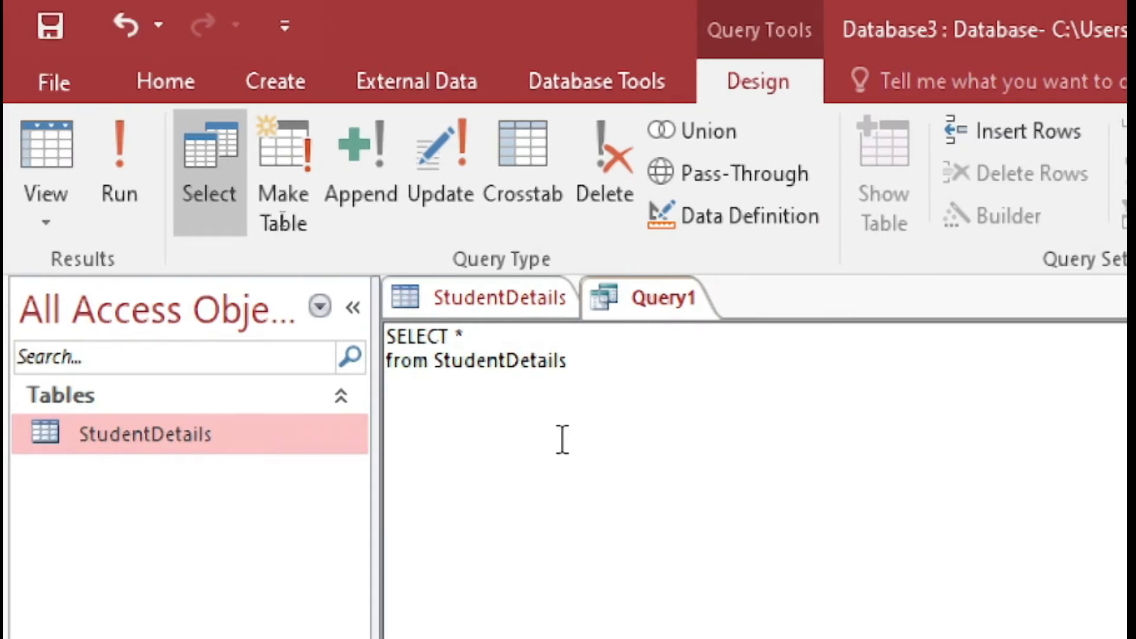
pyautogui.press('BackSpace')
pyautogui.press('Return')
pyautogui.press('Return')
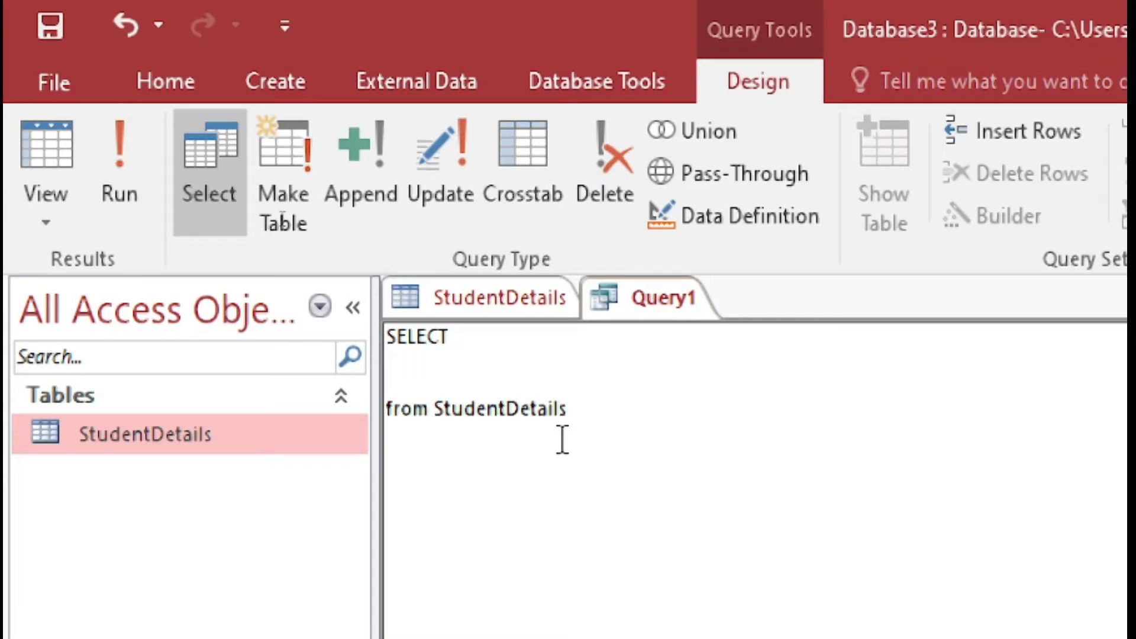
# Examine the FirstName, LastName and Class columns of the StudentDetails table as the fields to query
pyautogui.click(466, 313)
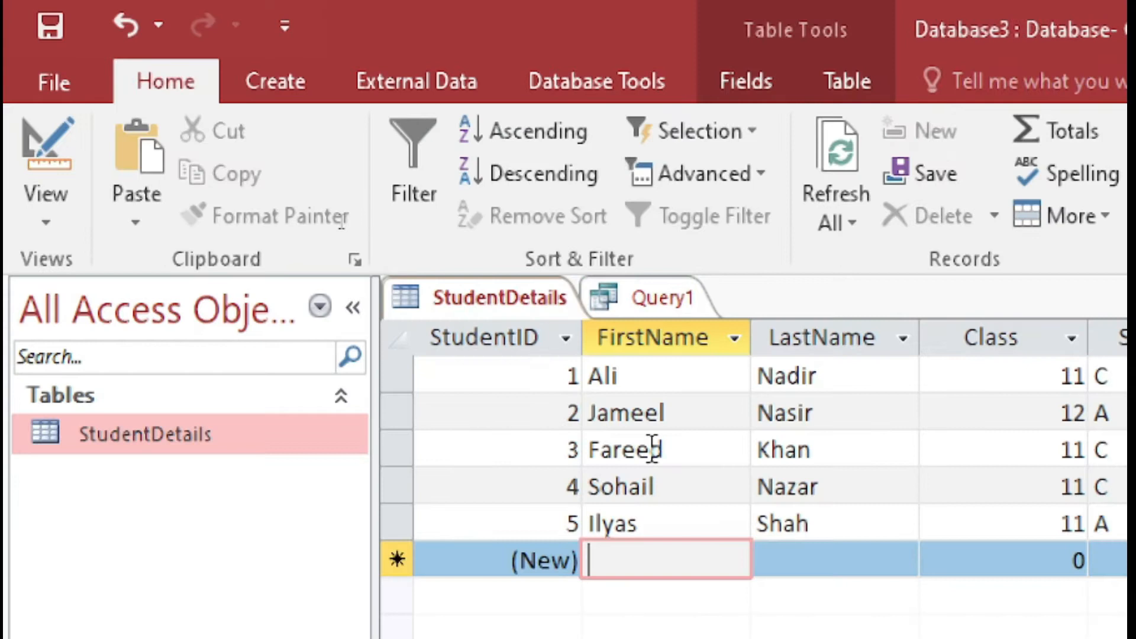
pyautogui.click(665, 336)
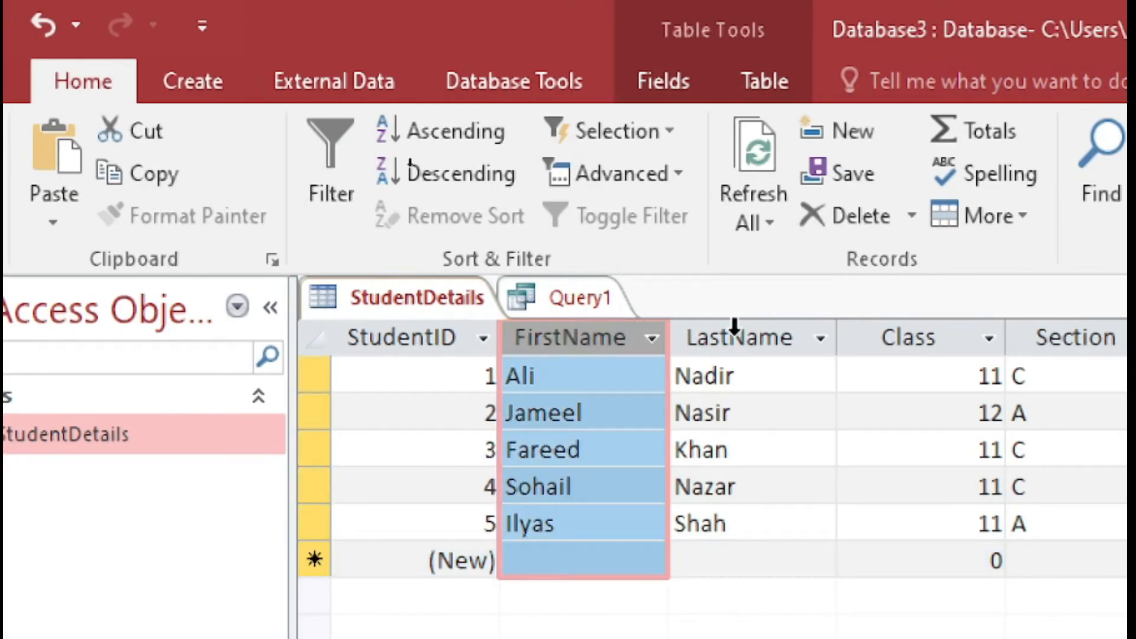
pyautogui.moveTo(734, 325); pyautogui.dragTo(909, 338)
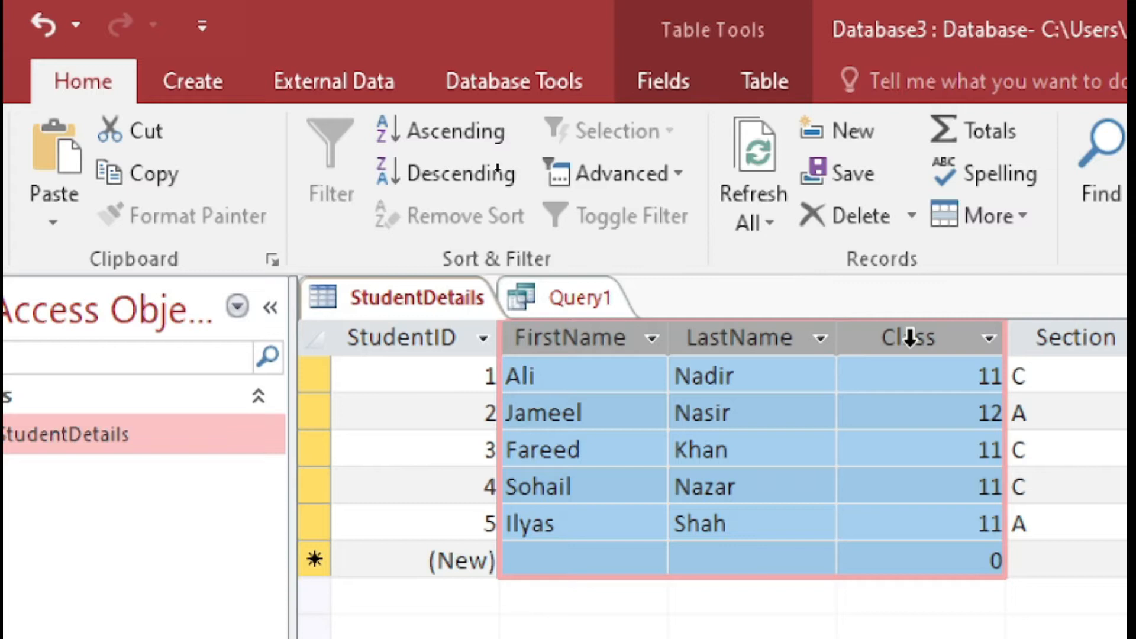
pyautogui.click(549, 297)
pyautogui.click(396, 383)
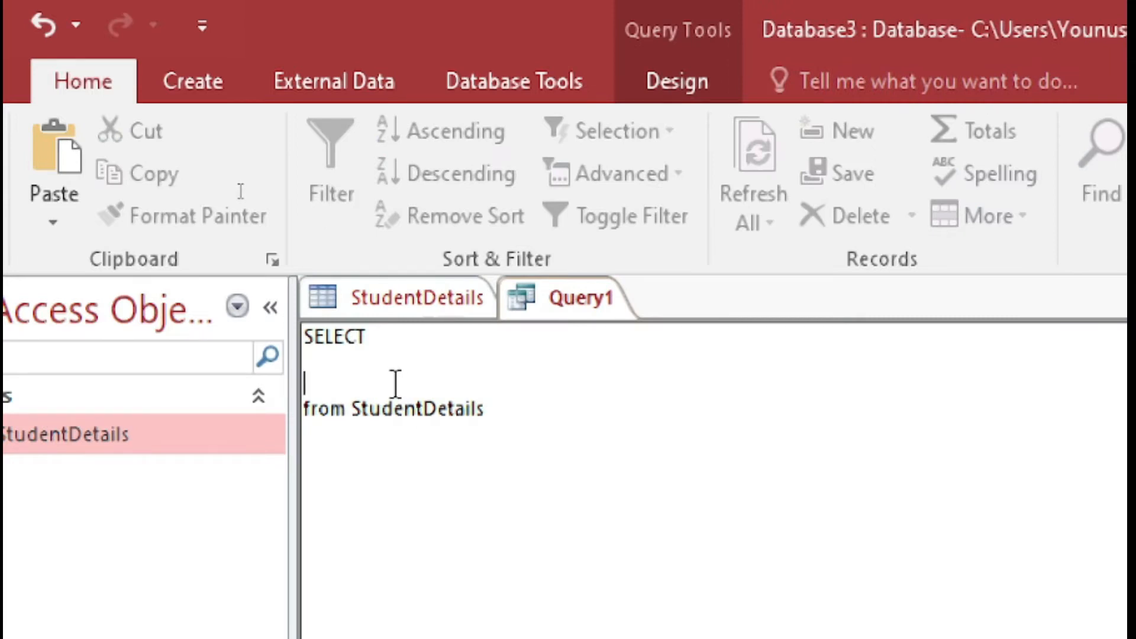
pyautogui.click(406, 297)
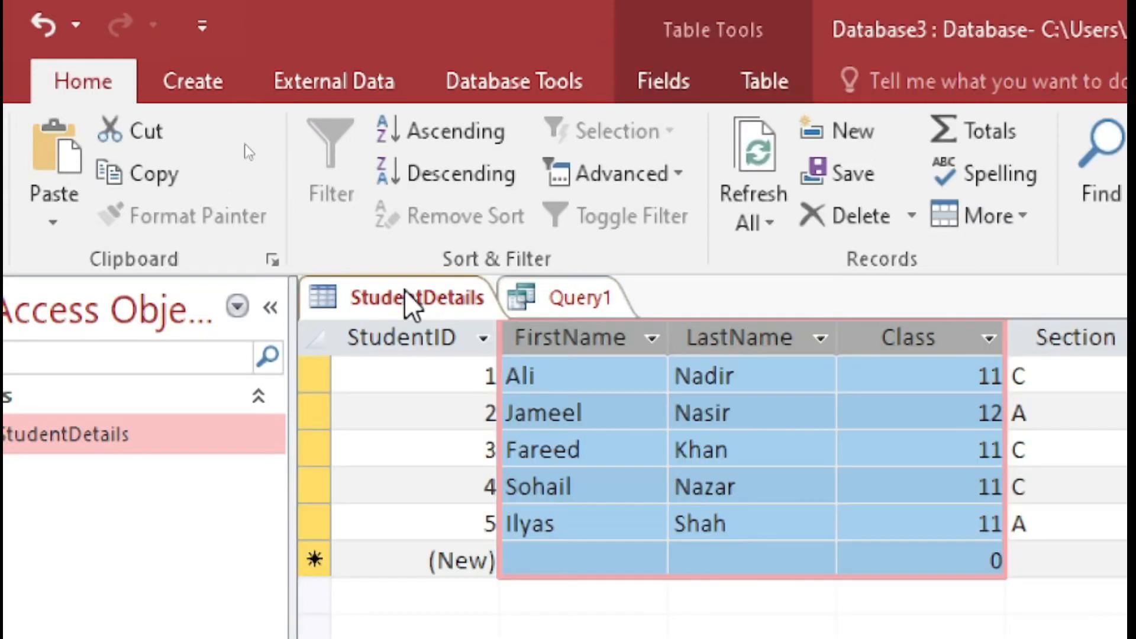
pyautogui.click(879, 408)
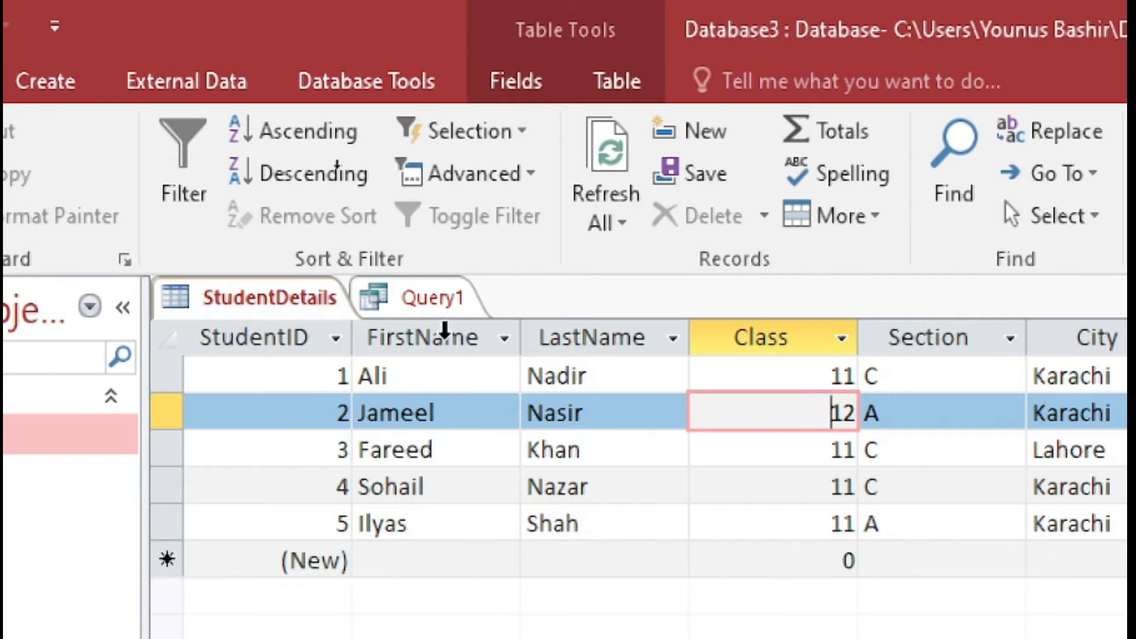
pyautogui.click(444, 331)
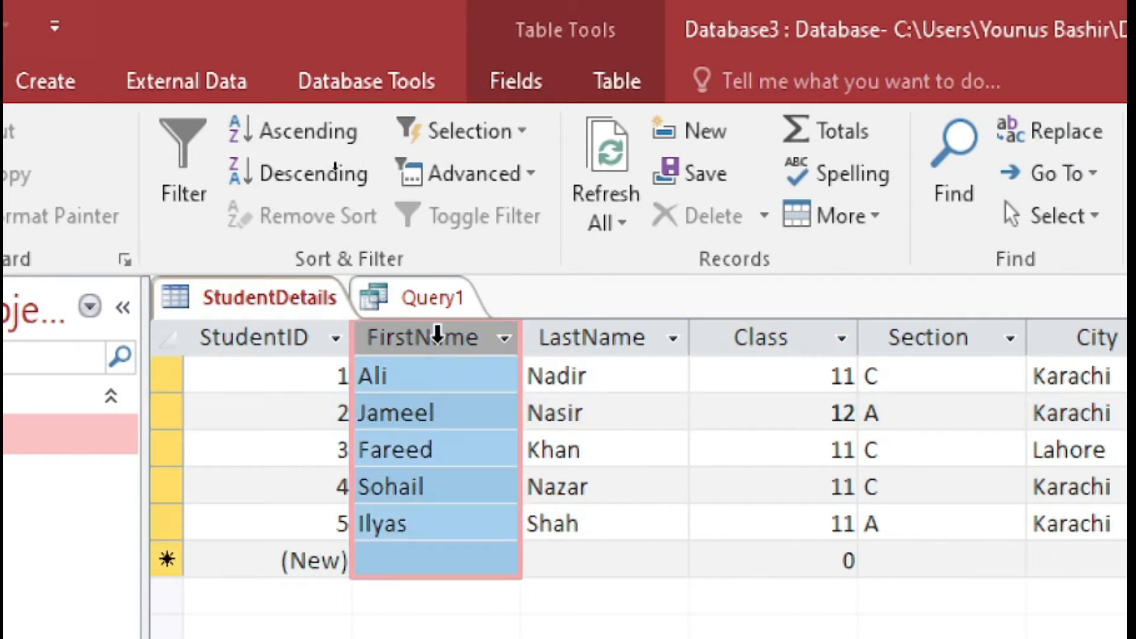
pyautogui.keyDown('shift'); pyautogui.click(583, 322); pyautogui.keyUp('shift')
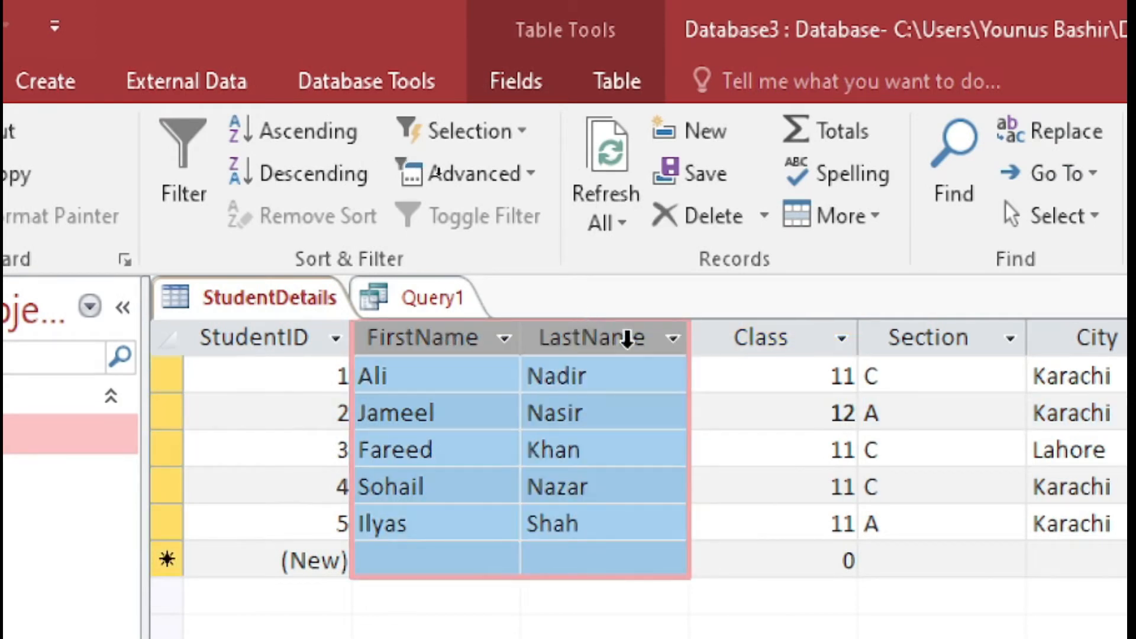
pyautogui.keyDown('shift'); pyautogui.click(753, 334); pyautogui.keyUp('shift')
pyautogui.click(425, 307)
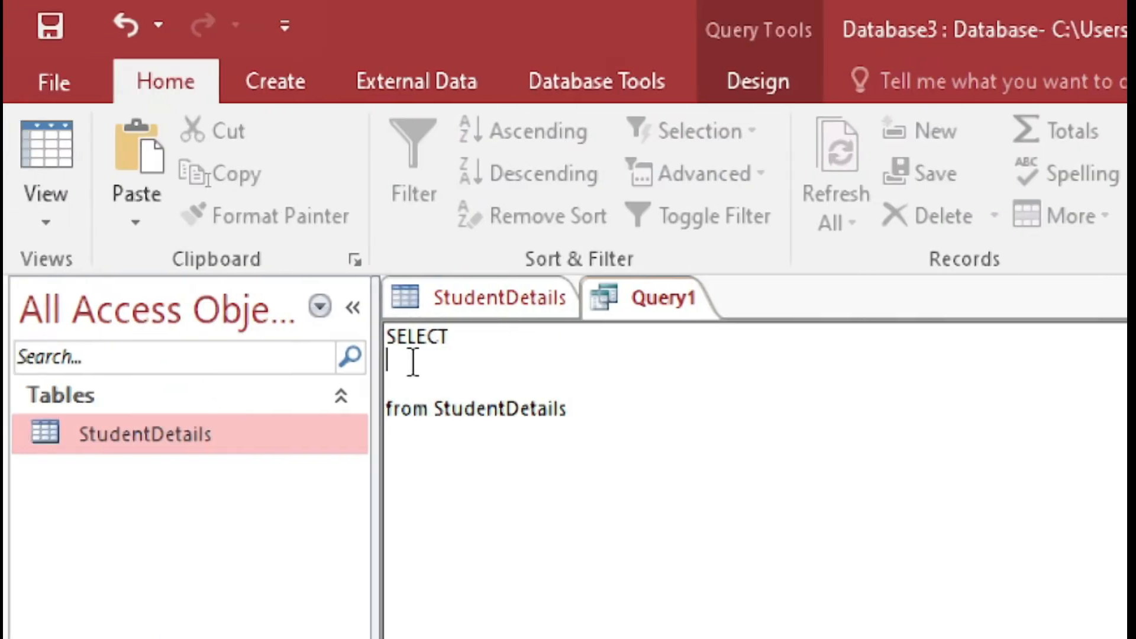
# Enter the fields FirstName and LastName on separate lines below SELECT, each followed by a comma
pyautogui.click(456, 304)
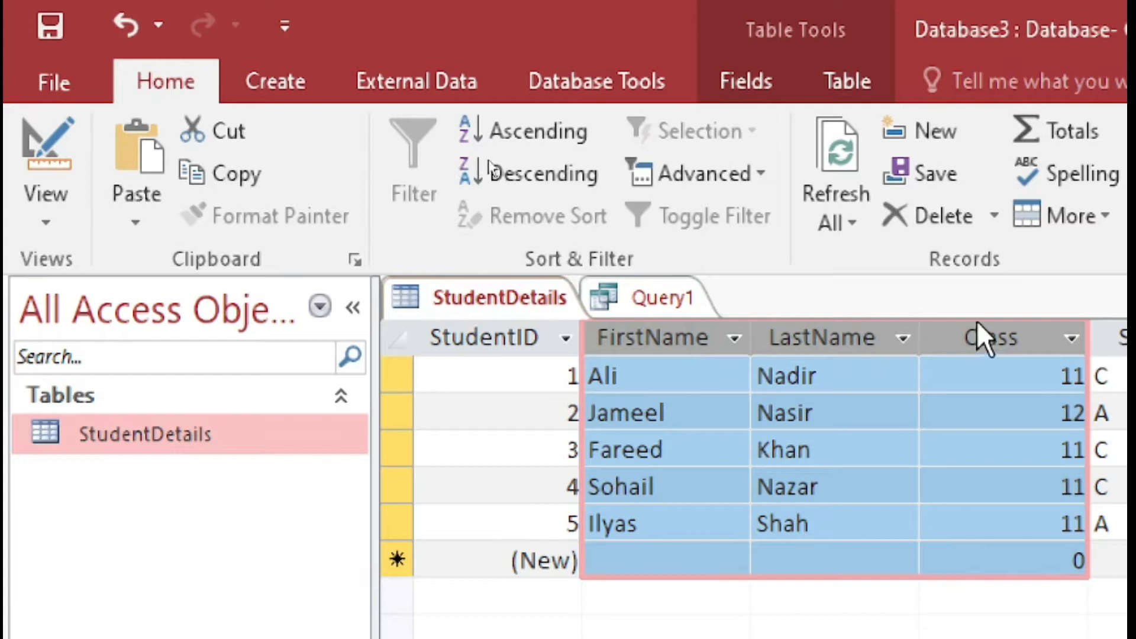
pyautogui.click(667, 303)
pyautogui.write('FirstNam')
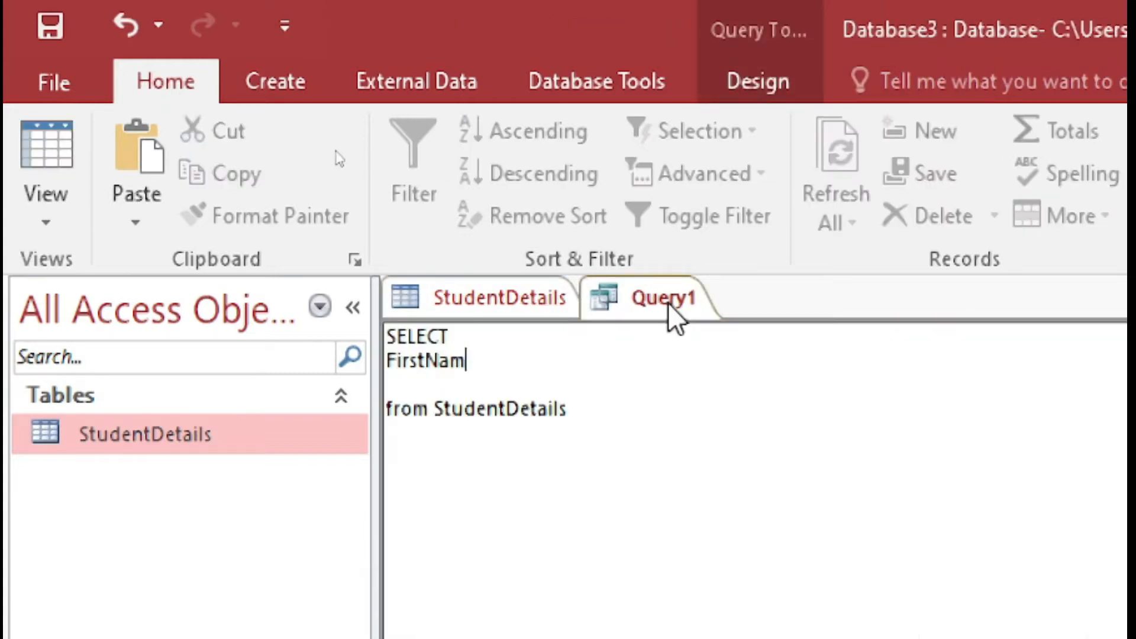
pyautogui.write('e,')
pyautogui.press('Return')
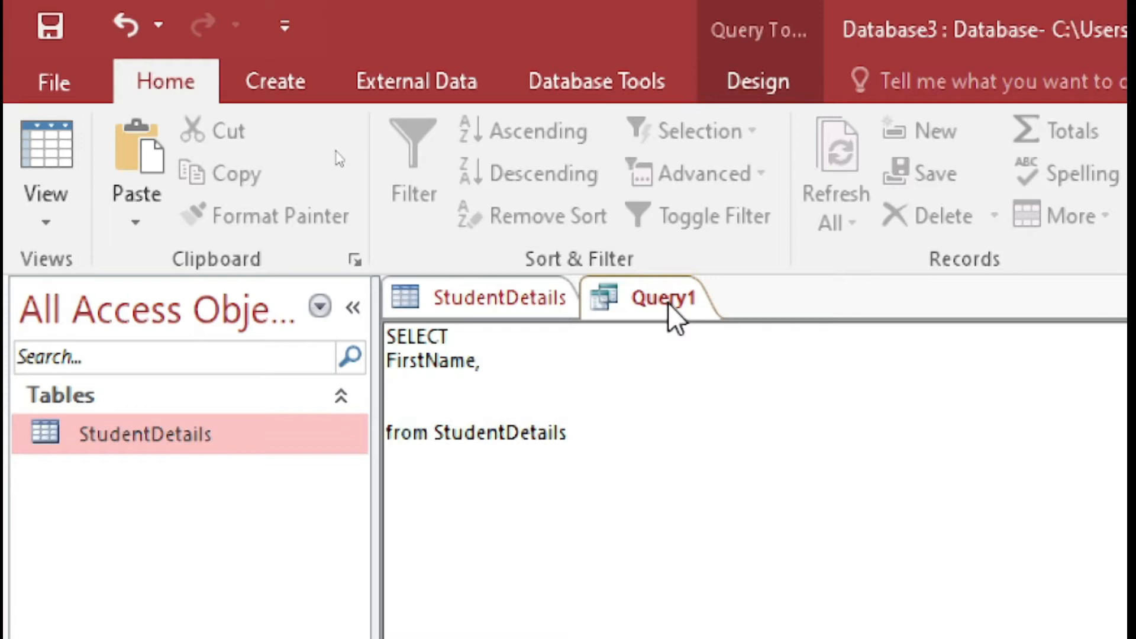
pyautogui.write('L')
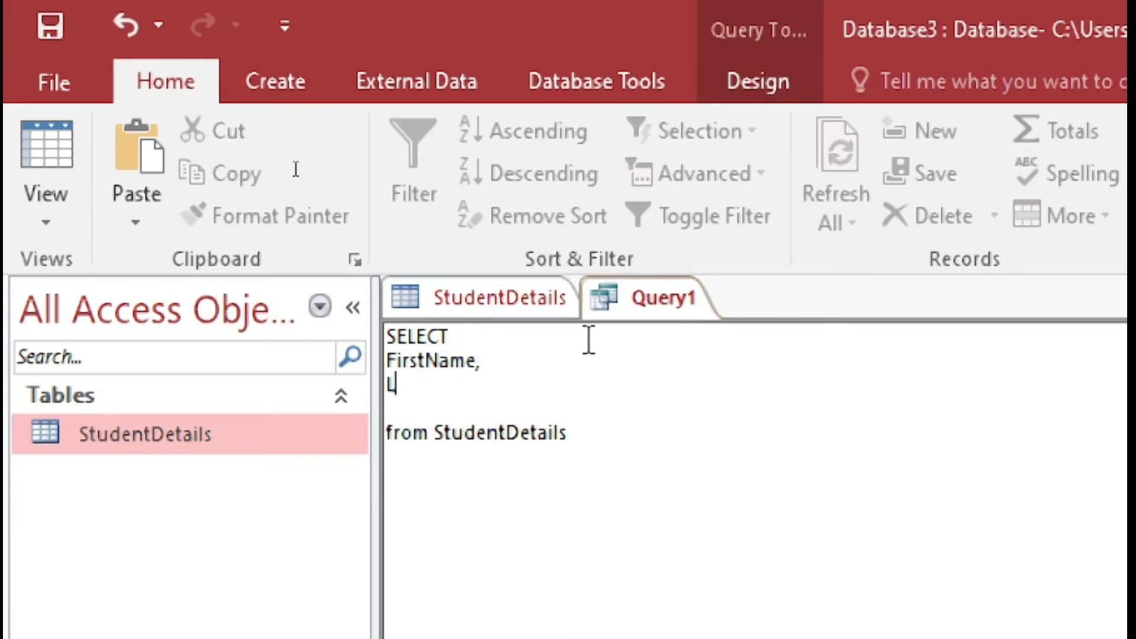
pyautogui.write('astName')
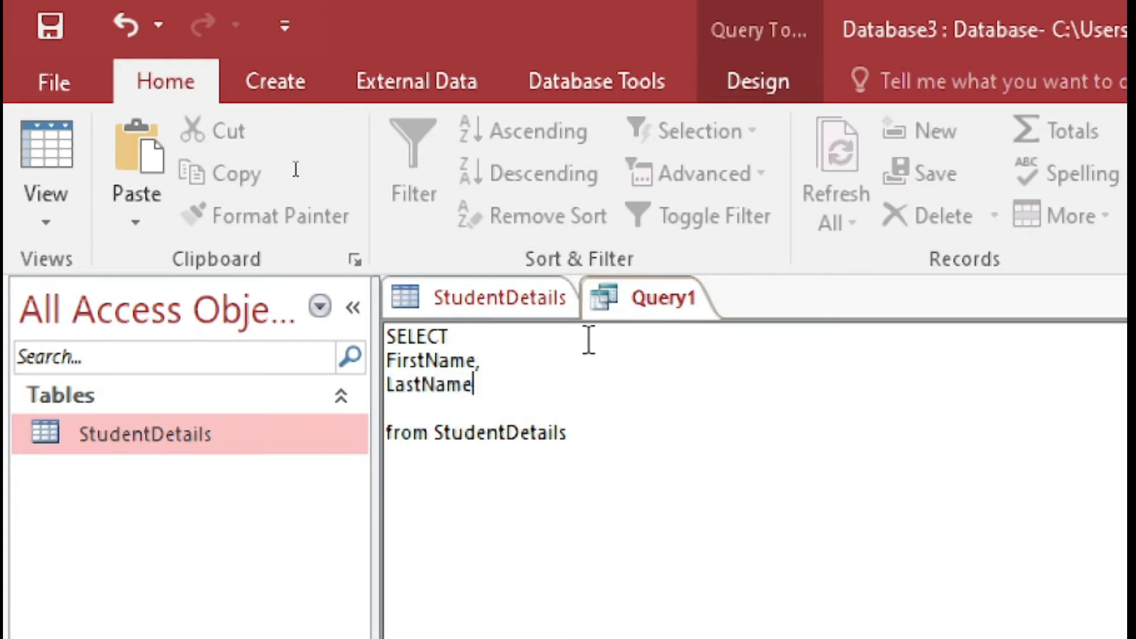
pyautogui.write(',')
pyautogui.press('Return')
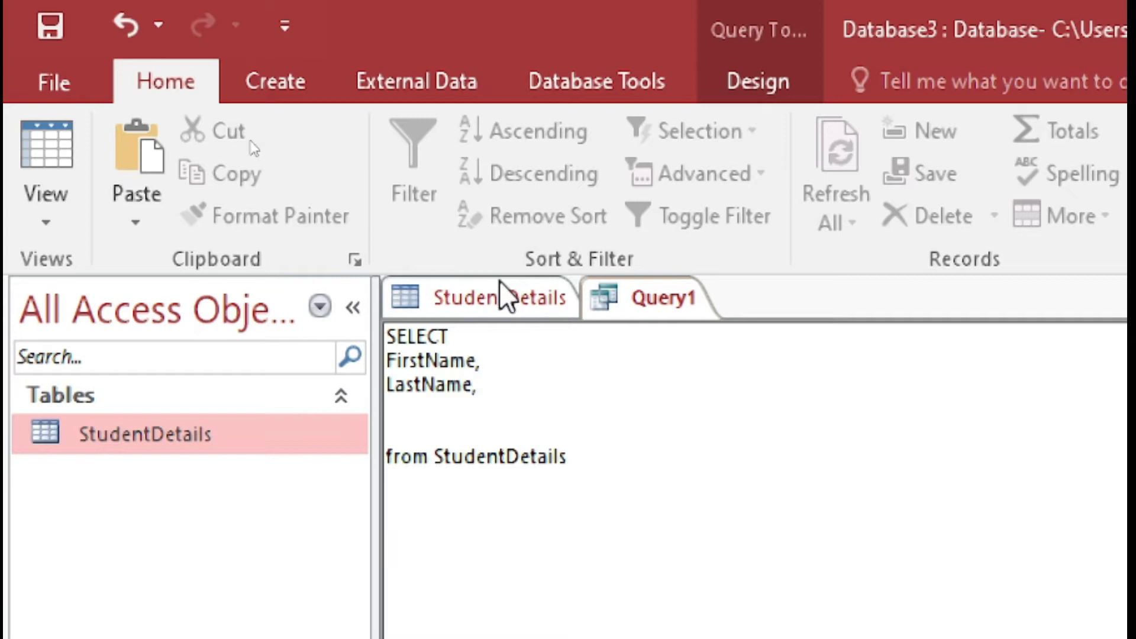
# Add Class as the last field without a trailing comma and remove the blank line before "from StudentDetails"
pyautogui.click(502, 296)
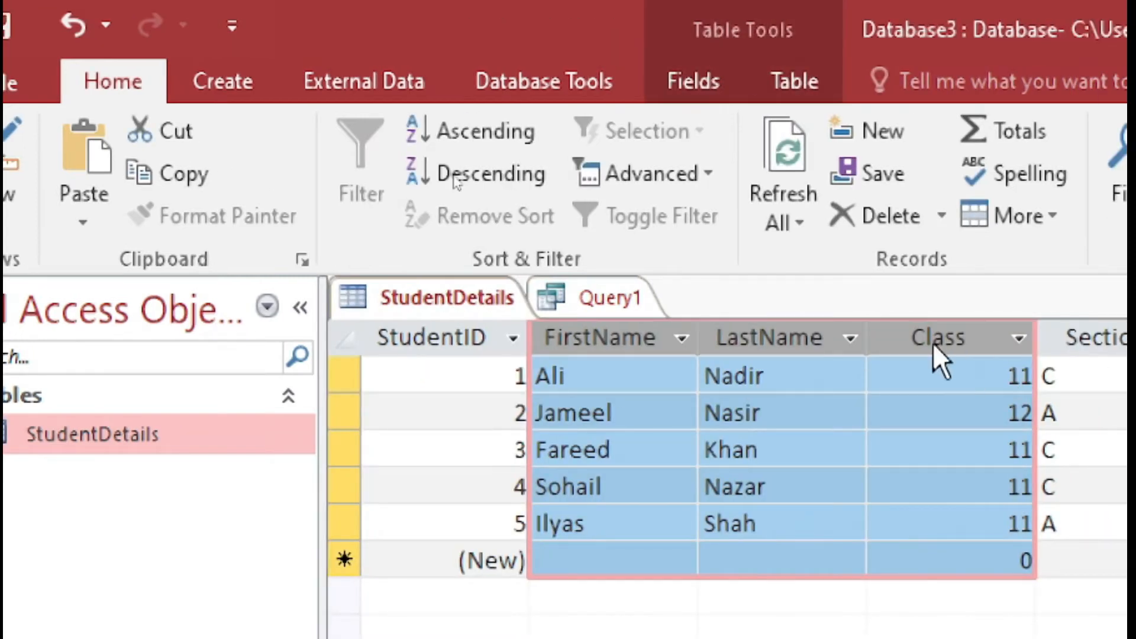
pyautogui.click(633, 297)
pyautogui.write('Class')
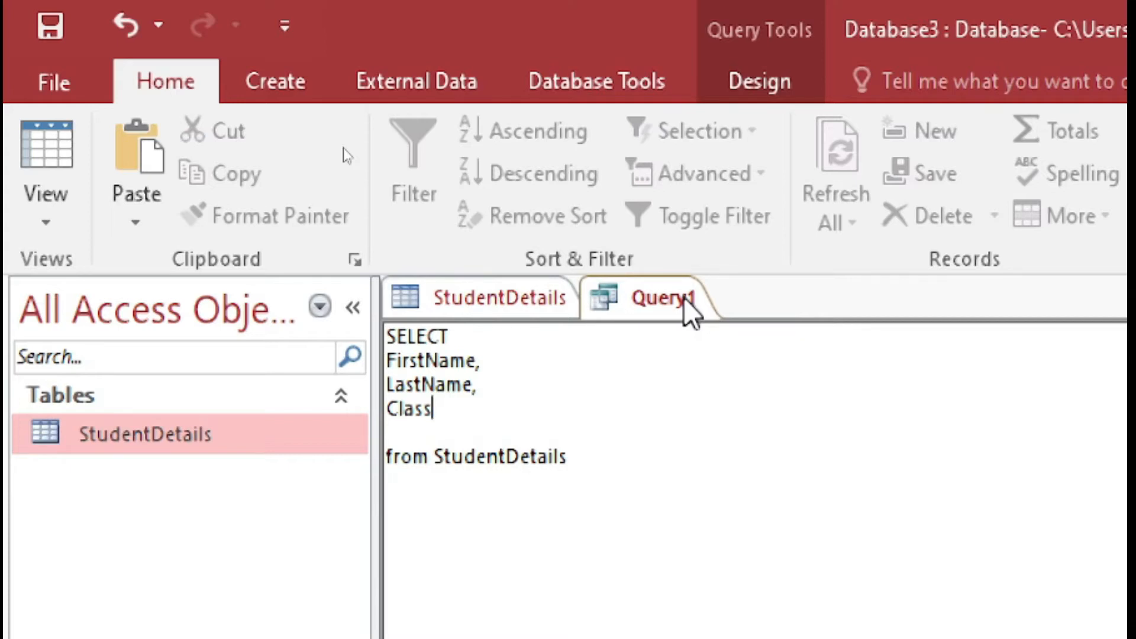
pyautogui.write(',')
pyautogui.press('Delete')
# Join the separate lines into a single-line statement reading "SELECT FirstName, LastName, Class from StudentDetails"
pyautogui.press('Up')
pyautogui.press('Up')
pyautogui.press('Up')
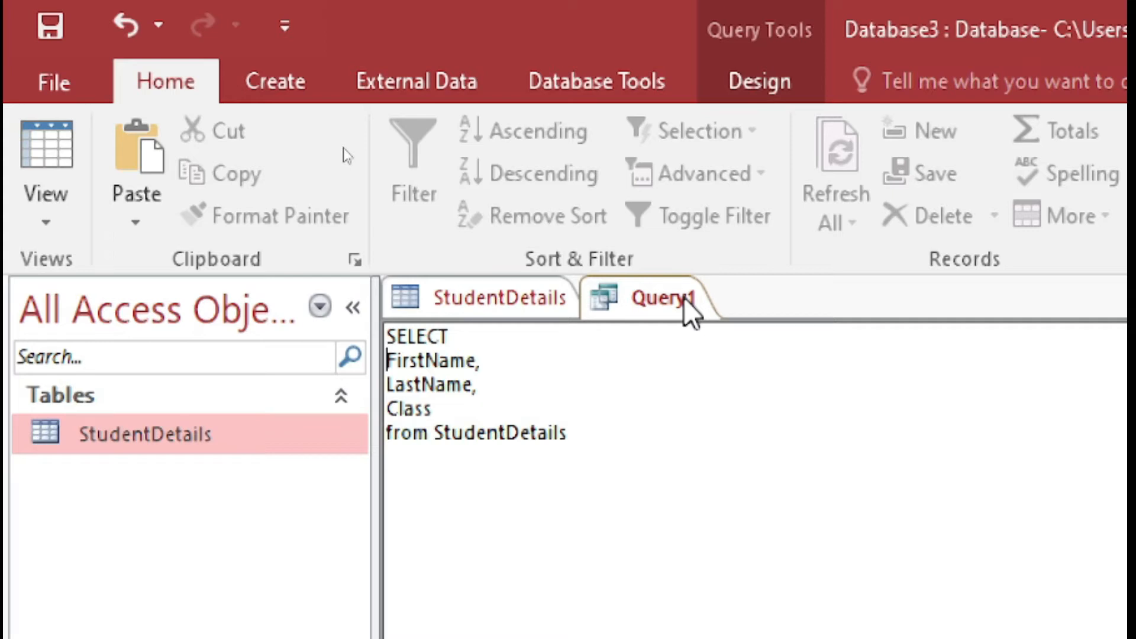
pyautogui.press('BackSpace')
pyautogui.press('Down')
pyautogui.press('Left')
pyautogui.press('Left')
pyautogui.press('Left')
pyautogui.press('Left')
pyautogui.press('Left')
pyautogui.press('Left')
pyautogui.press('Left')
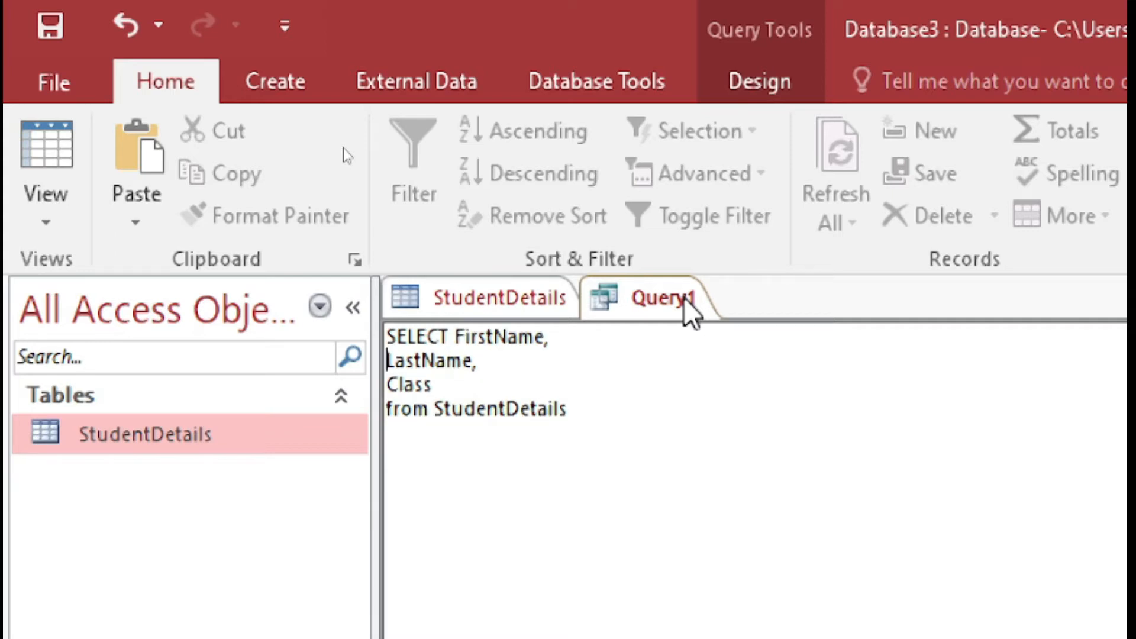
pyautogui.press('BackSpace')
pyautogui.press('Down')
pyautogui.press('Home')
pyautogui.press('BackSpace')
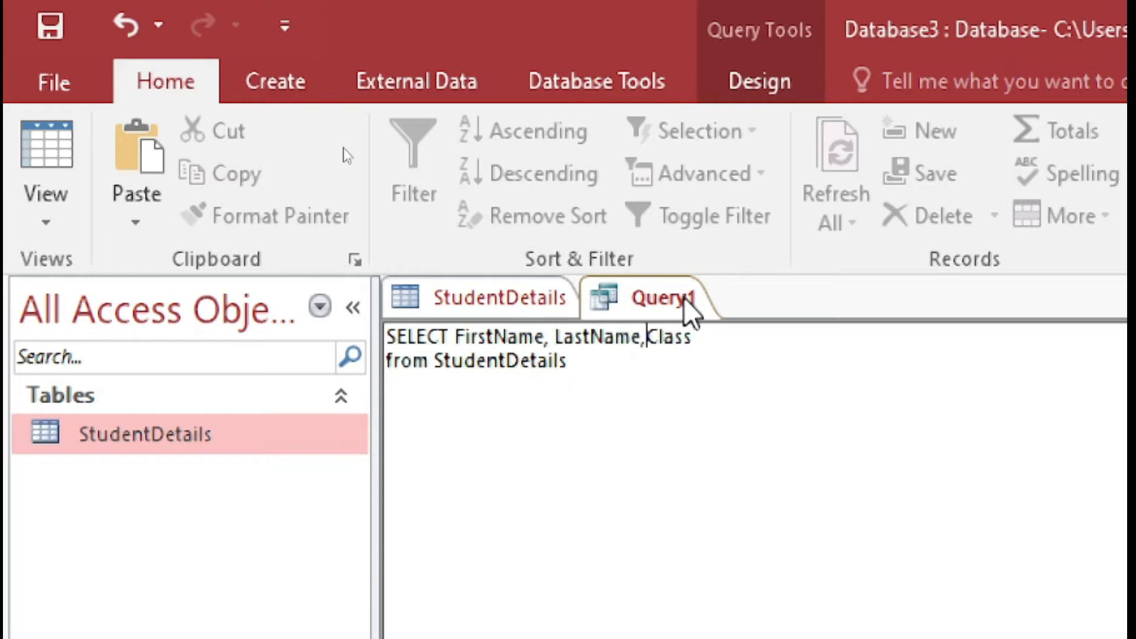
pyautogui.press('Down')
pyautogui.hotkey('ctrl', 'Left')
pyautogui.press('Home')
pyautogui.press('BackSpace')
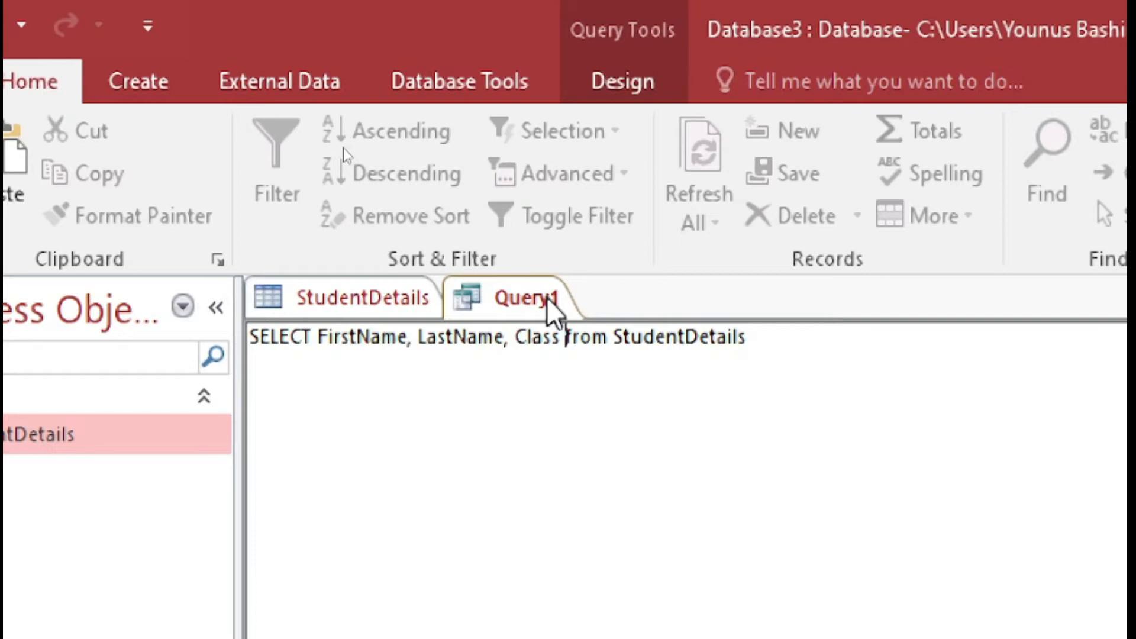
pyautogui.click(368, 337)
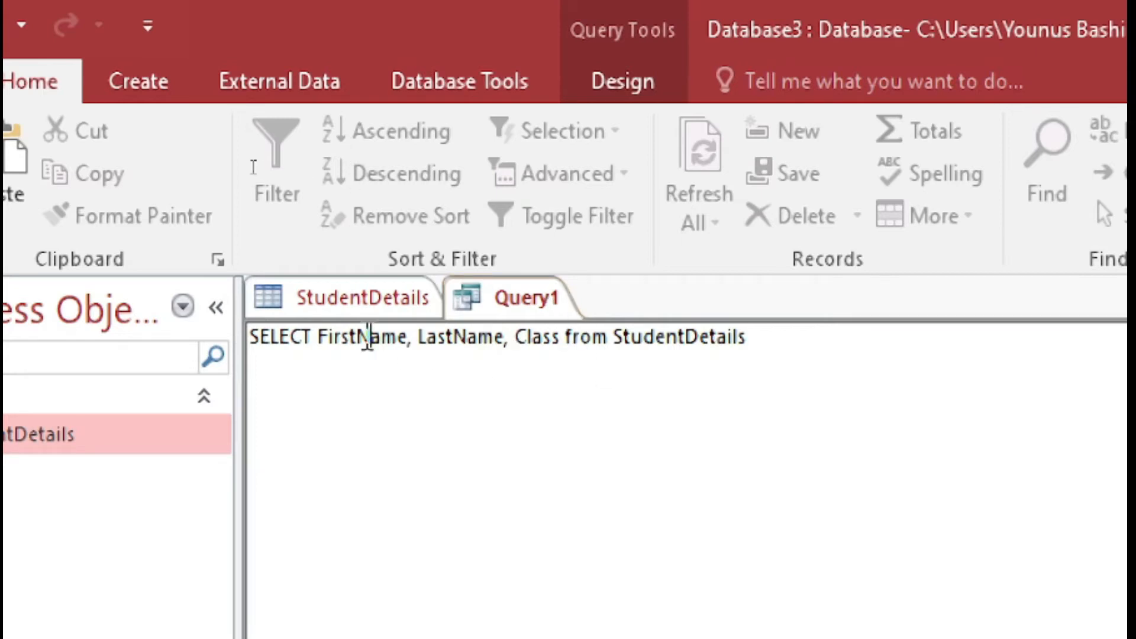
pyautogui.click(419, 338)
pyautogui.press('Return')
pyautogui.press('Return')
pyautogui.press('Return')
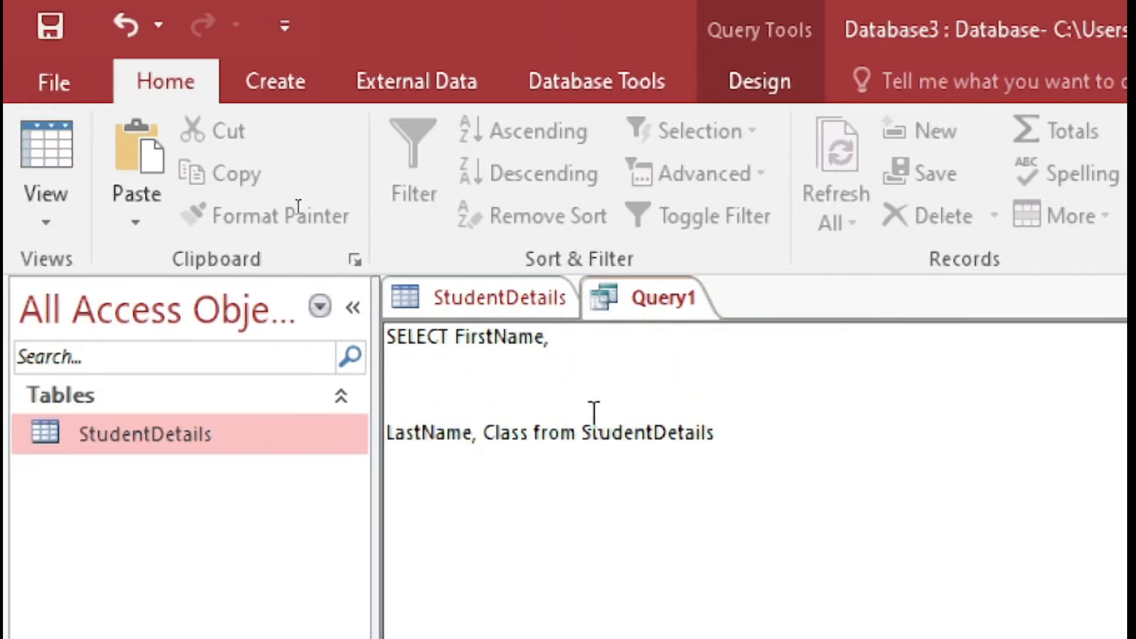
pyautogui.press('BackSpace')
pyautogui.press('BackSpace')
pyautogui.press('BackSpace')
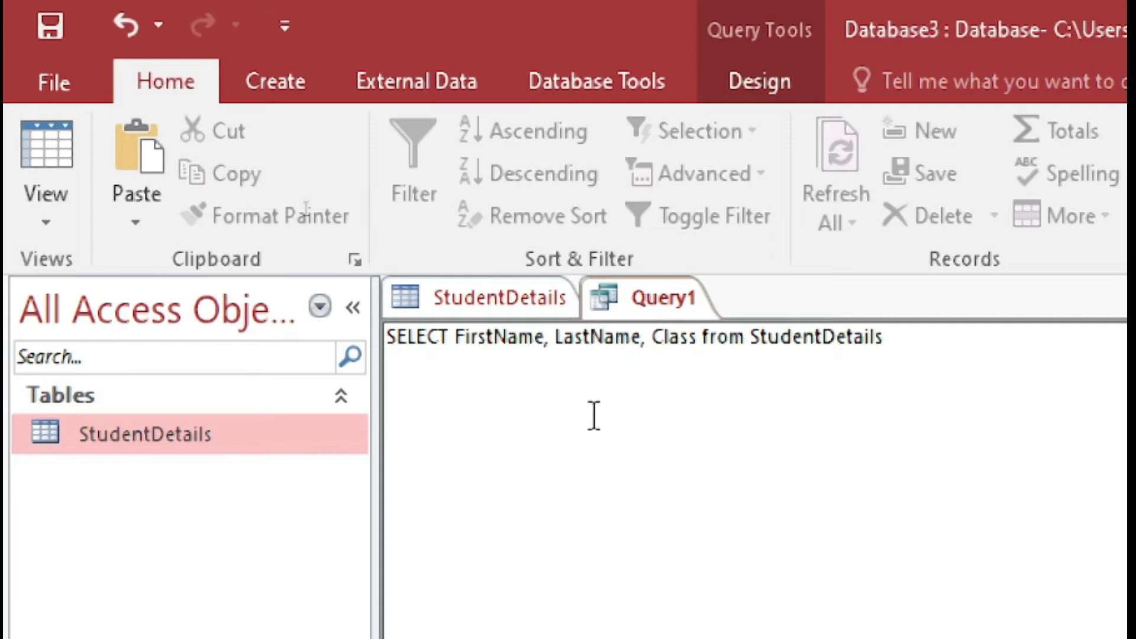
# Examine the SELECT keyword, the field list, the from keyword and the table name, comparing the fields with the StudentDetails columns
pyautogui.click(419, 337)
pyautogui.doubleClick(422, 340)
pyautogui.click(409, 340)
pyautogui.doubleClick(410, 340)
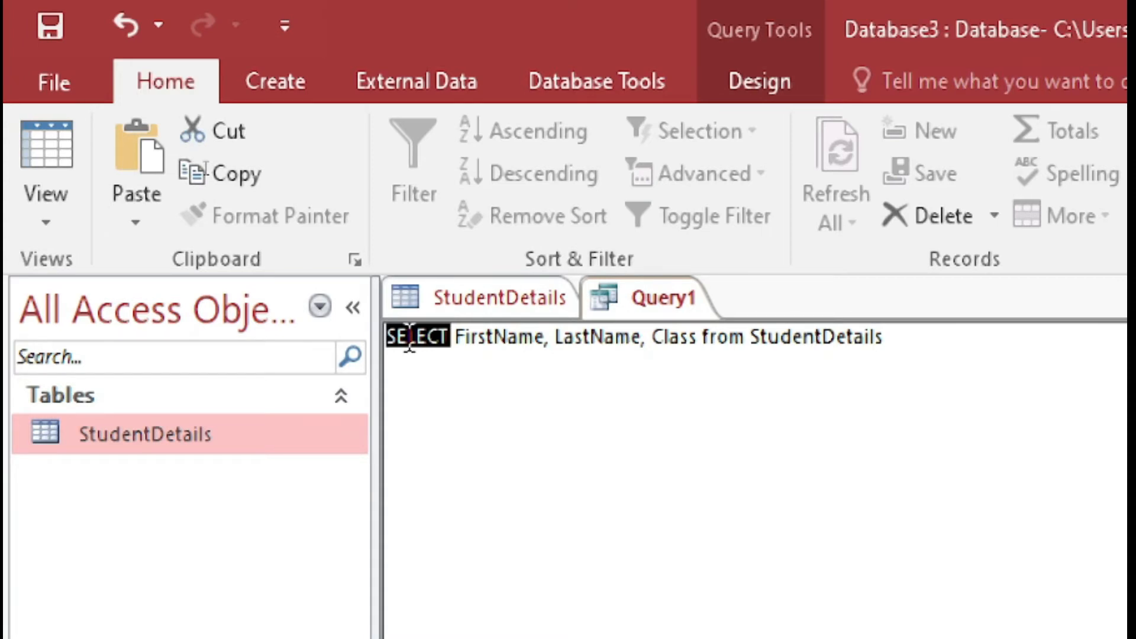
pyautogui.doubleClick(499, 340)
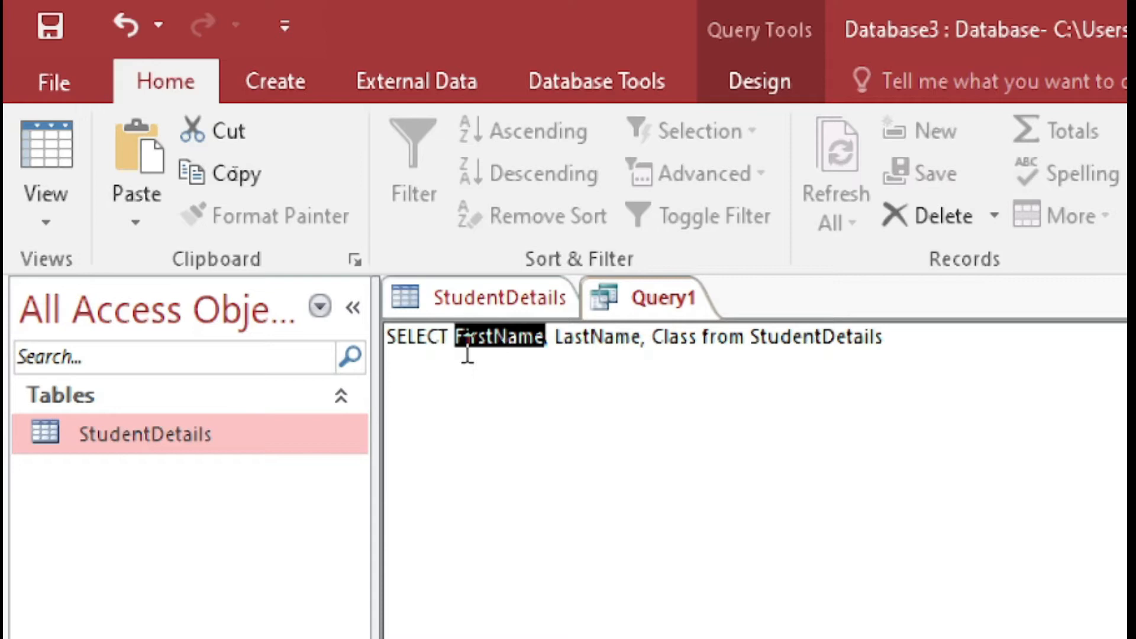
pyautogui.click(499, 342)
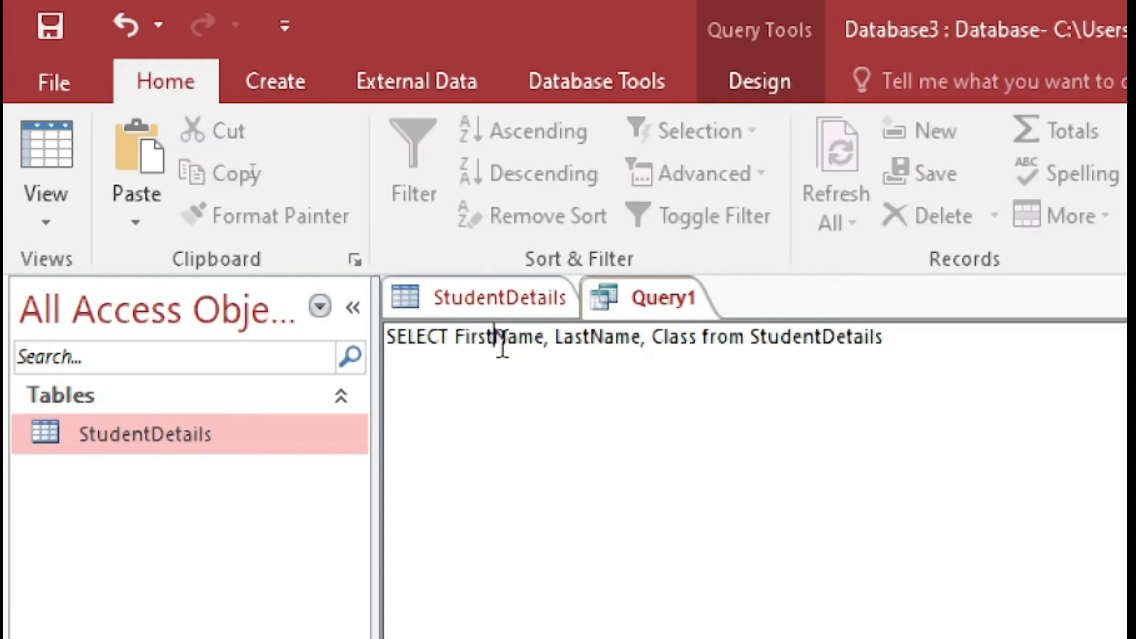
pyautogui.click(496, 297)
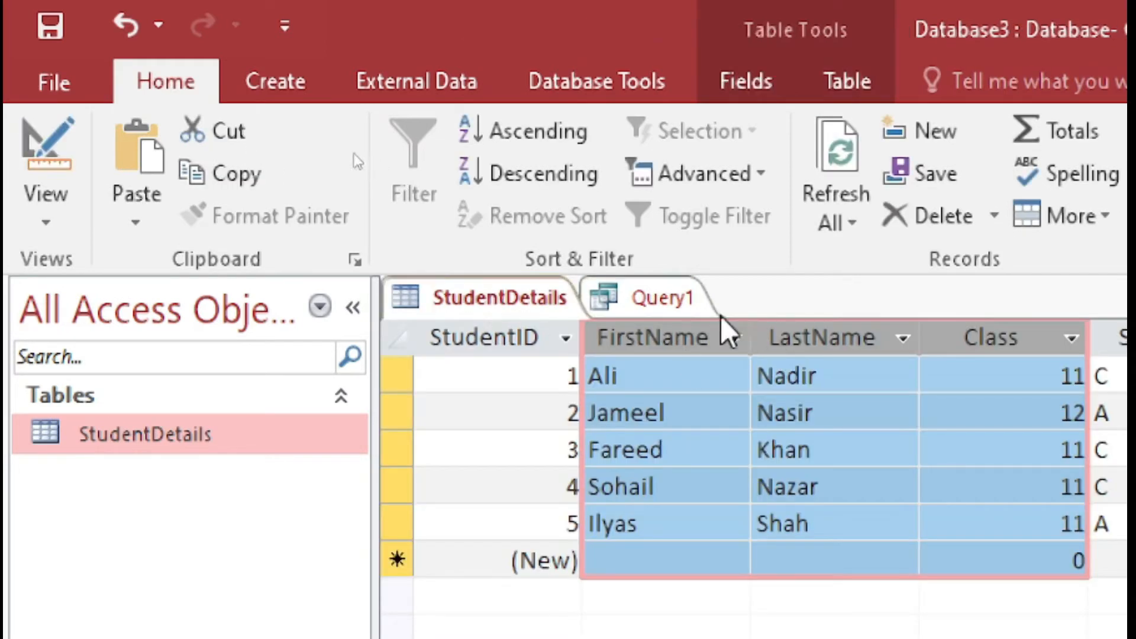
pyautogui.click(657, 298)
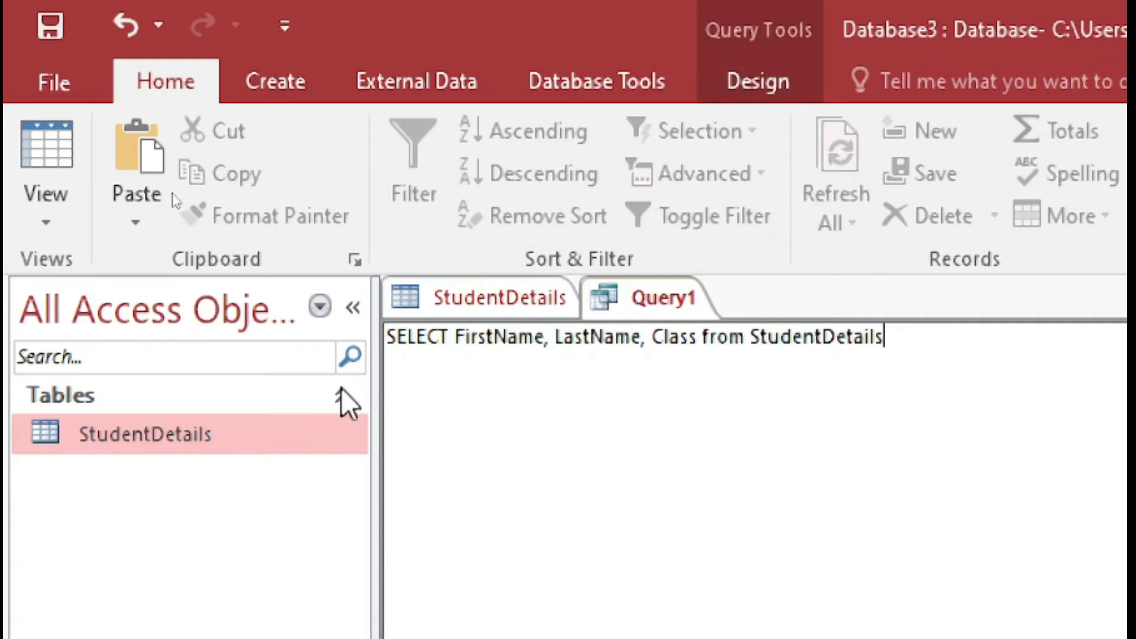
pyautogui.click(419, 337)
pyautogui.moveTo(455, 337); pyautogui.dragTo(725, 322)
pyautogui.click(718, 332)
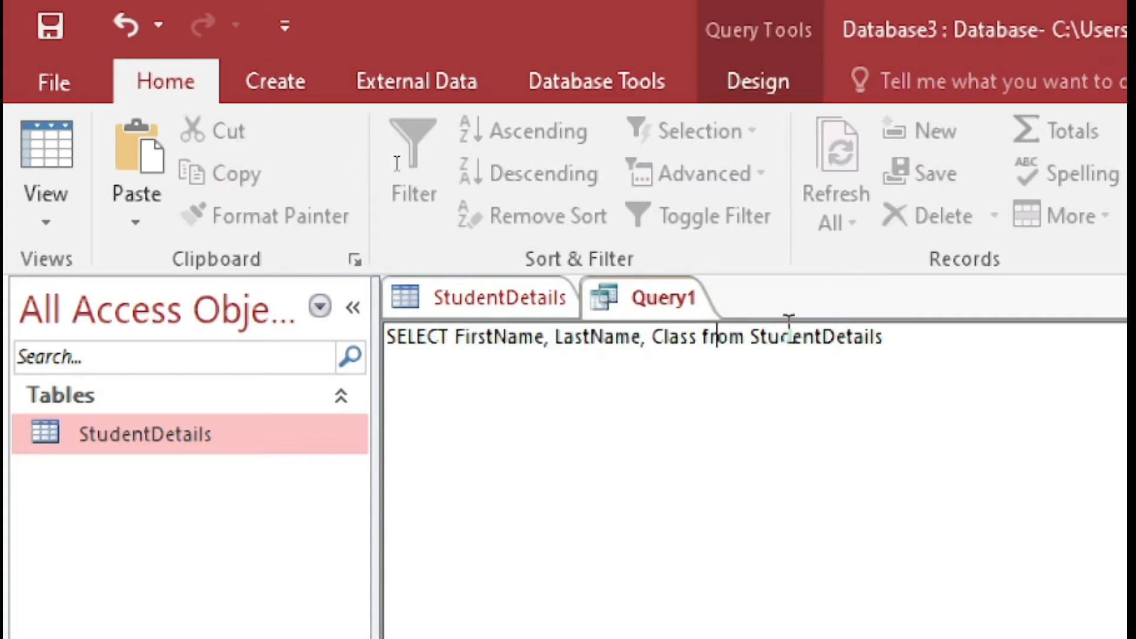
pyautogui.moveTo(813, 340); pyautogui.dragTo(794, 340)
pyautogui.click(776, 362)
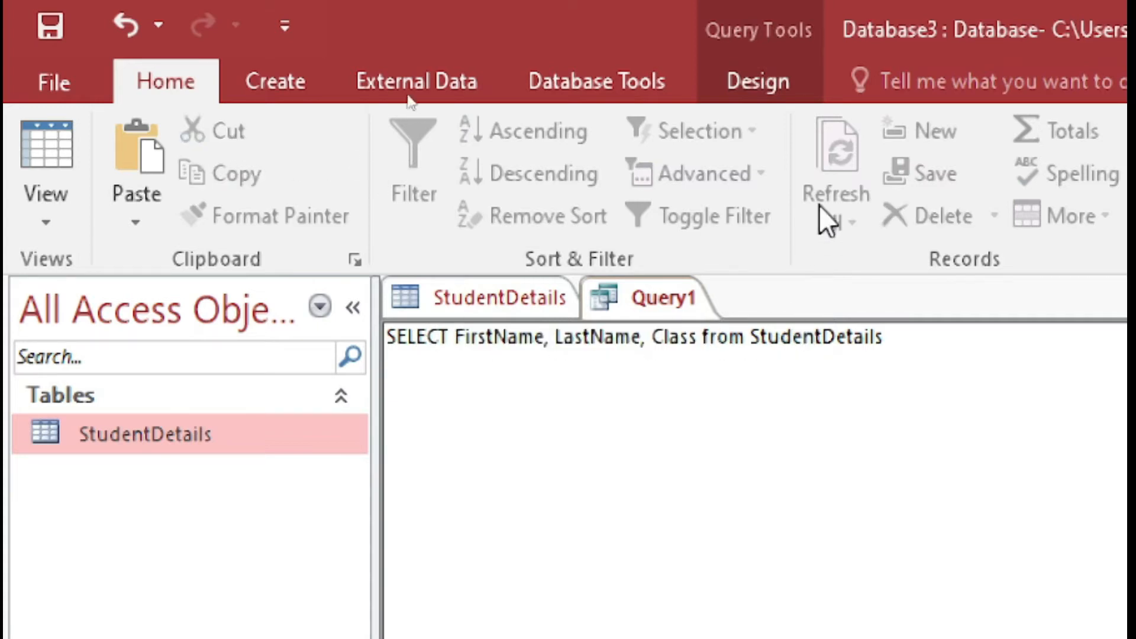
# Run the query to view the FirstName, LastName and Class records, and return it to SQL view
pyautogui.click(766, 81)
pyautogui.click(98, 176)
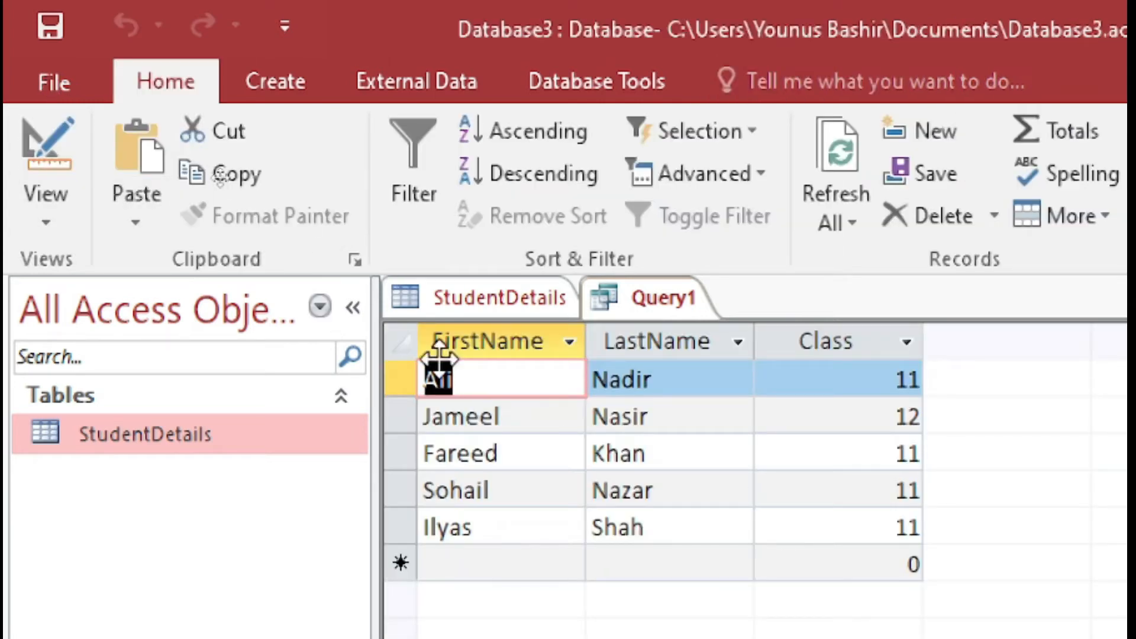
pyautogui.click(651, 303)
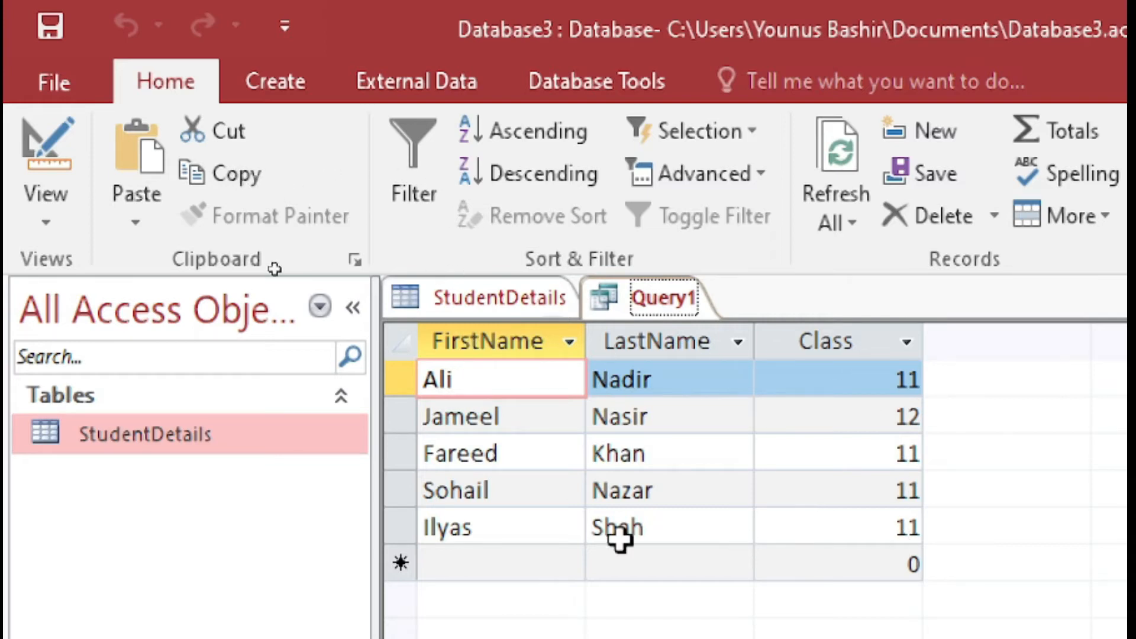
pyautogui.rightClick(647, 304)
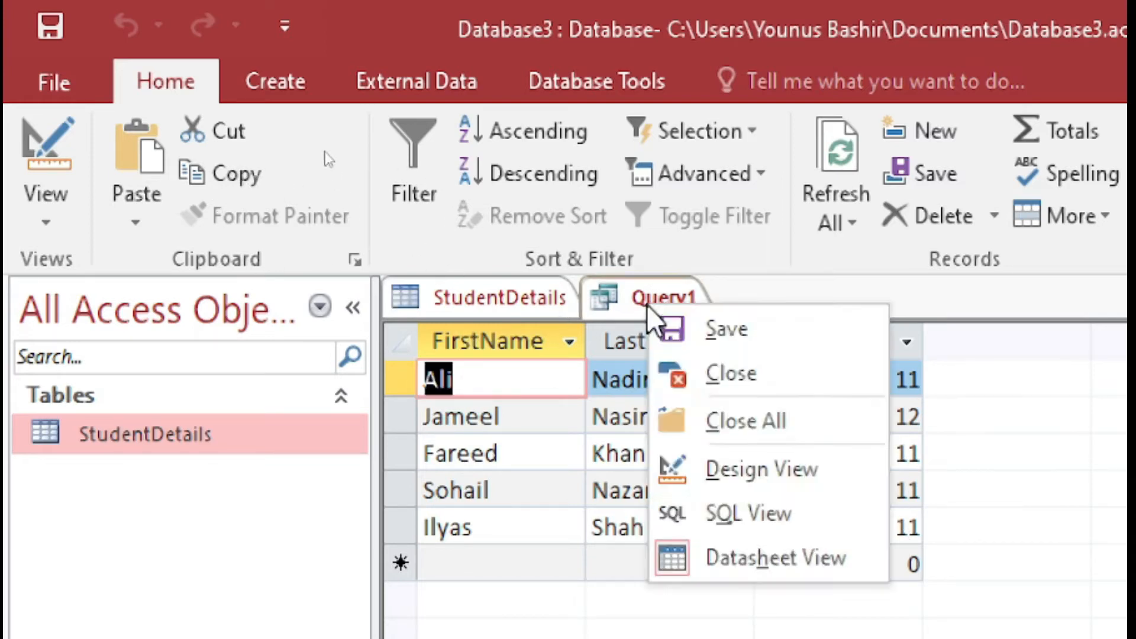
pyautogui.click(784, 520)
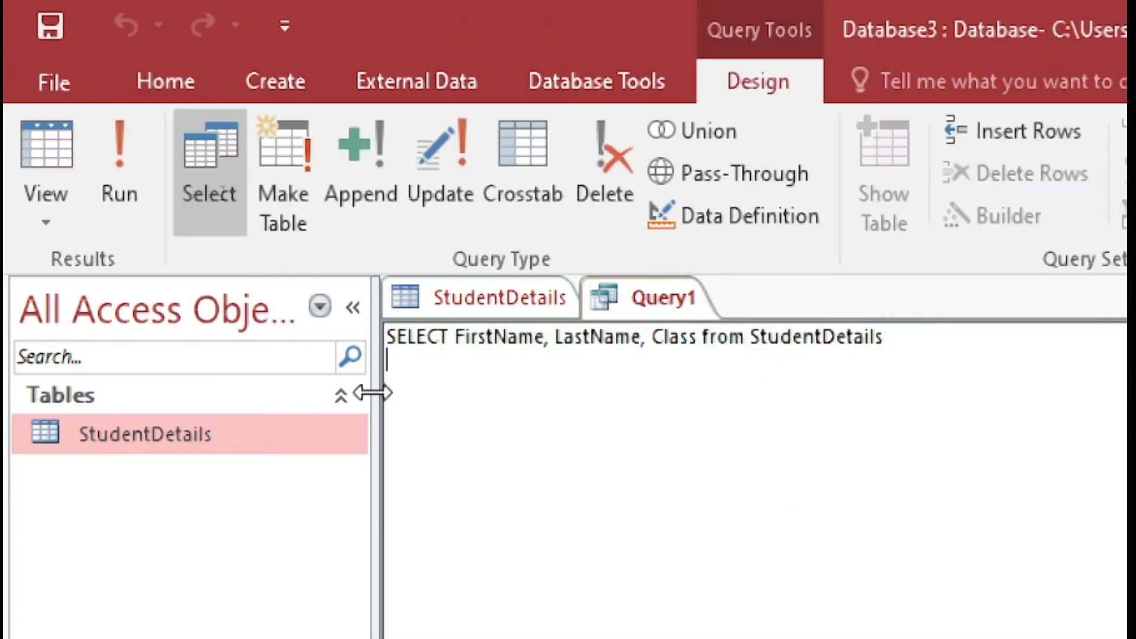
# Start a condition clause with the keyword "Where" on a new line below the SELECT statement
pyautogui.click(690, 338)
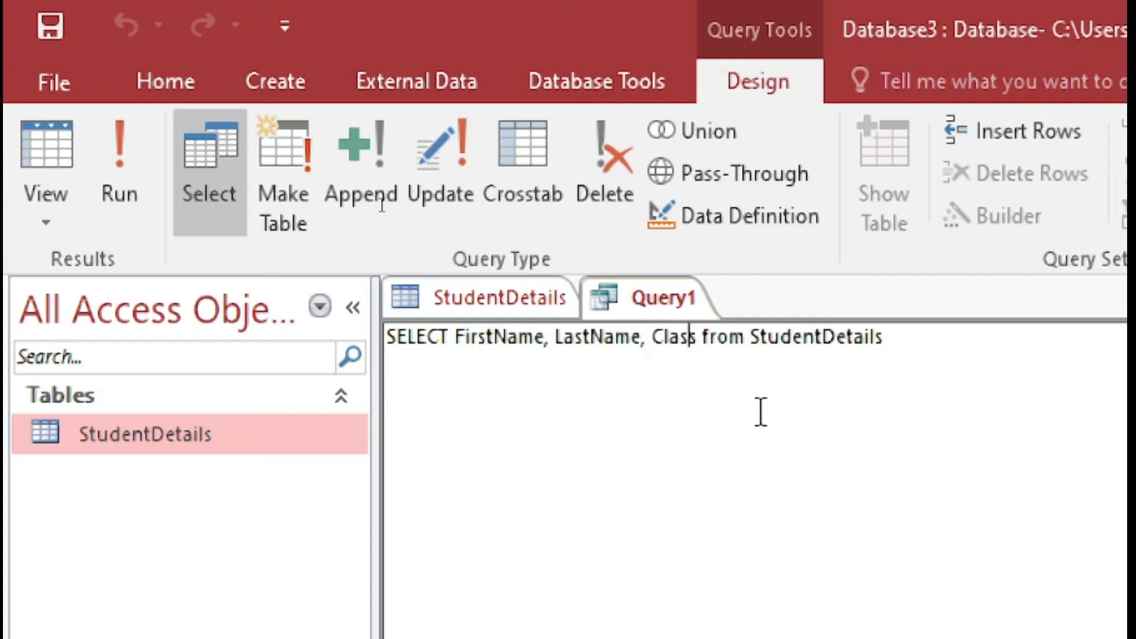
pyautogui.click(906, 339)
pyautogui.press('Return')
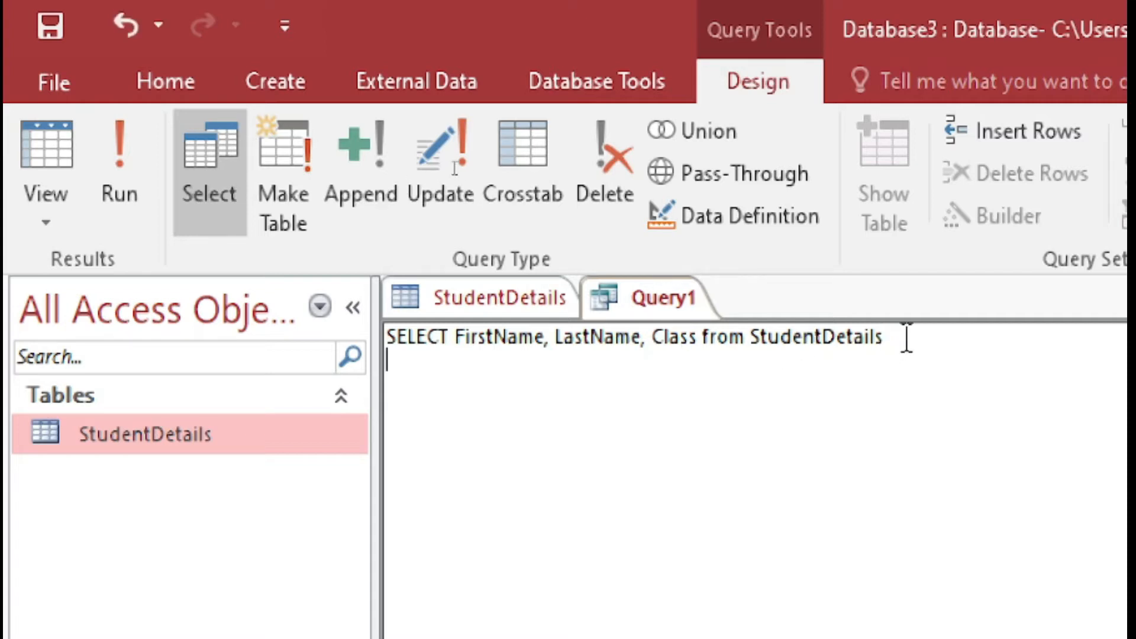
pyautogui.write('Where')
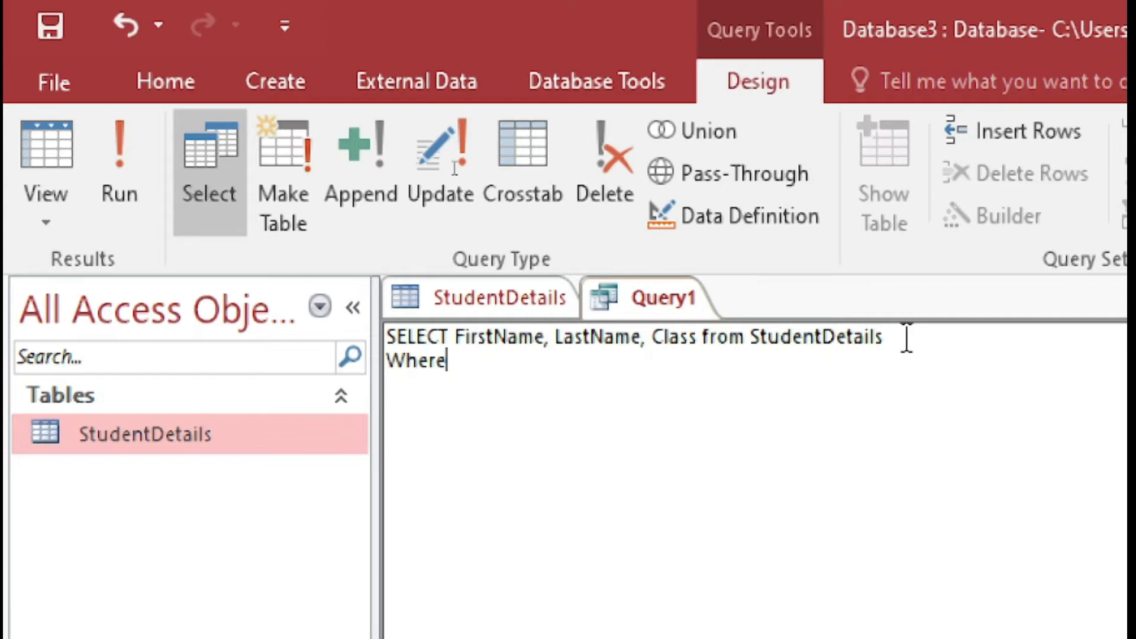
# Examine the statement's field list and the StudentDetails records to decide on the Where condition, and return to the query
pyautogui.moveTo(451, 337); pyautogui.dragTo(693, 340)
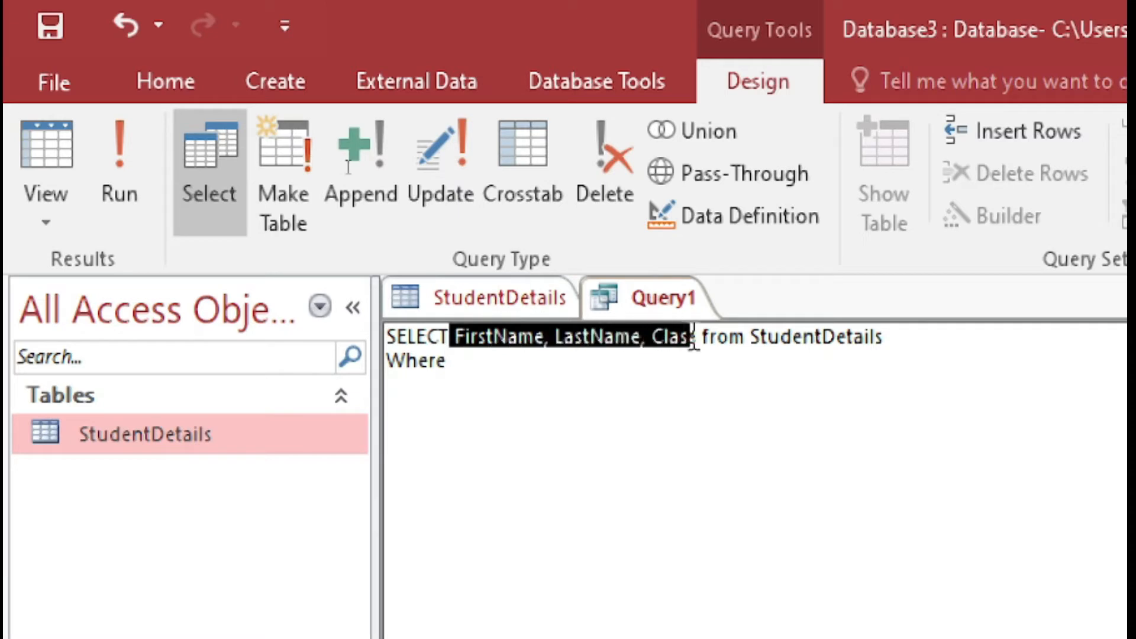
pyautogui.click(521, 381)
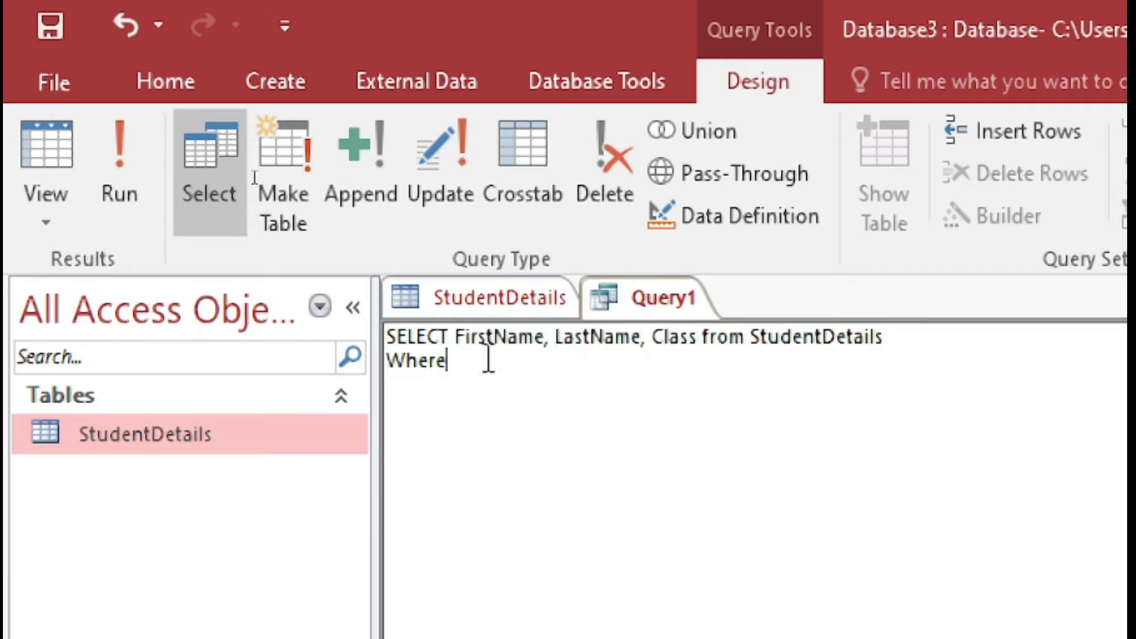
pyautogui.click(906, 335)
pyautogui.click(445, 362)
pyautogui.click(473, 304)
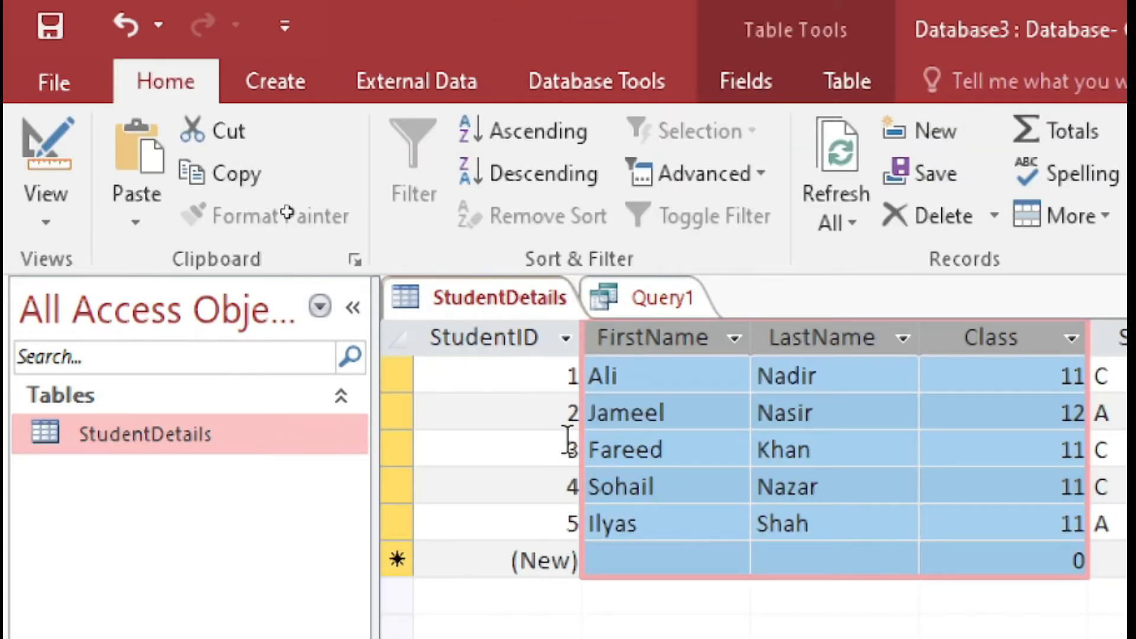
pyautogui.click(680, 296)
pyautogui.click(487, 375)
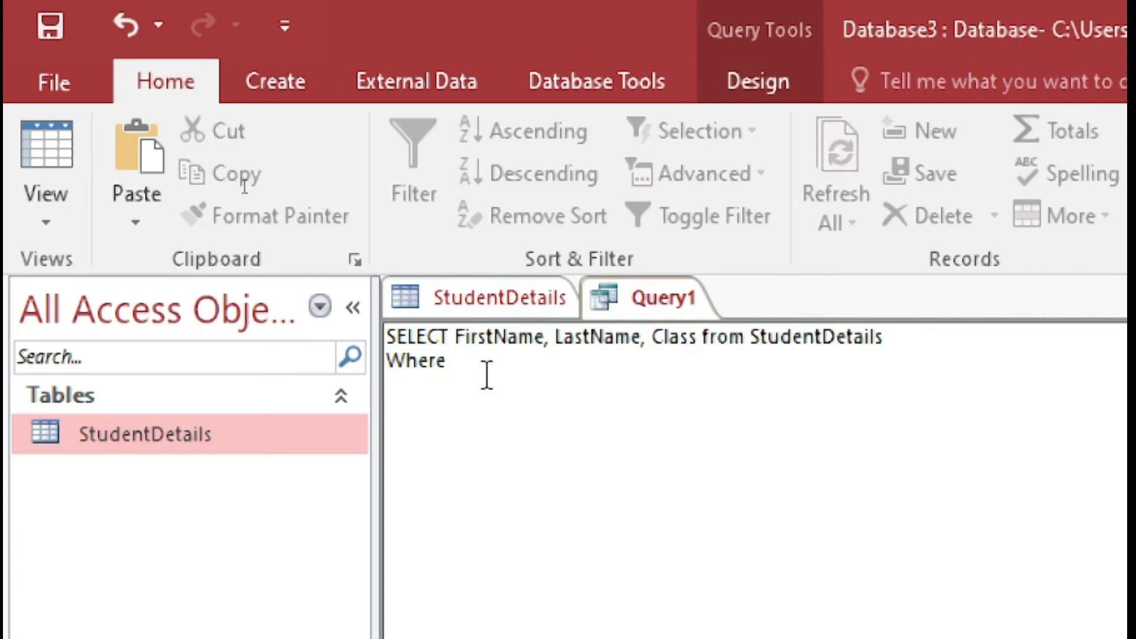
pyautogui.click(477, 295)
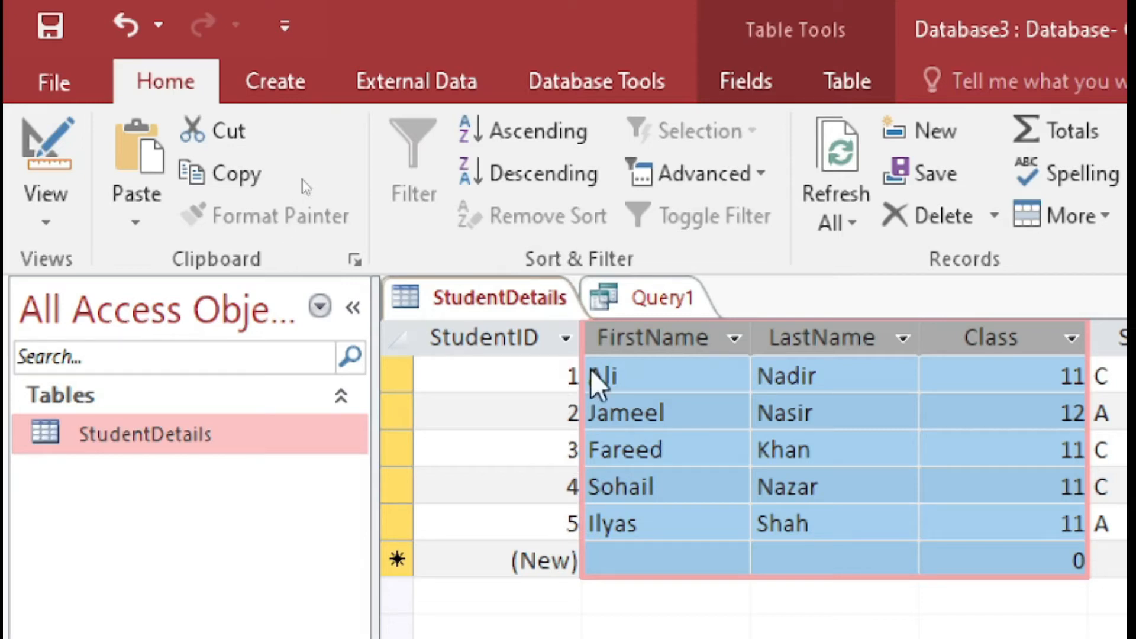
pyautogui.click(665, 300)
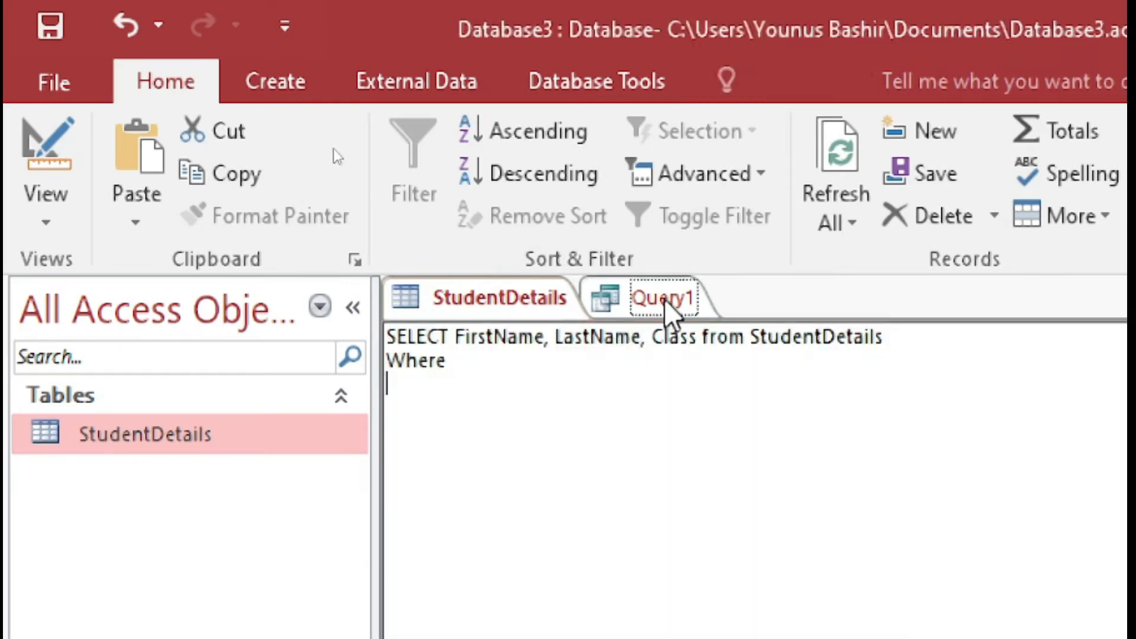
# Add the field name StudentId after the Where keyword, checking it against the StudentDetails table
pyautogui.click(467, 364)
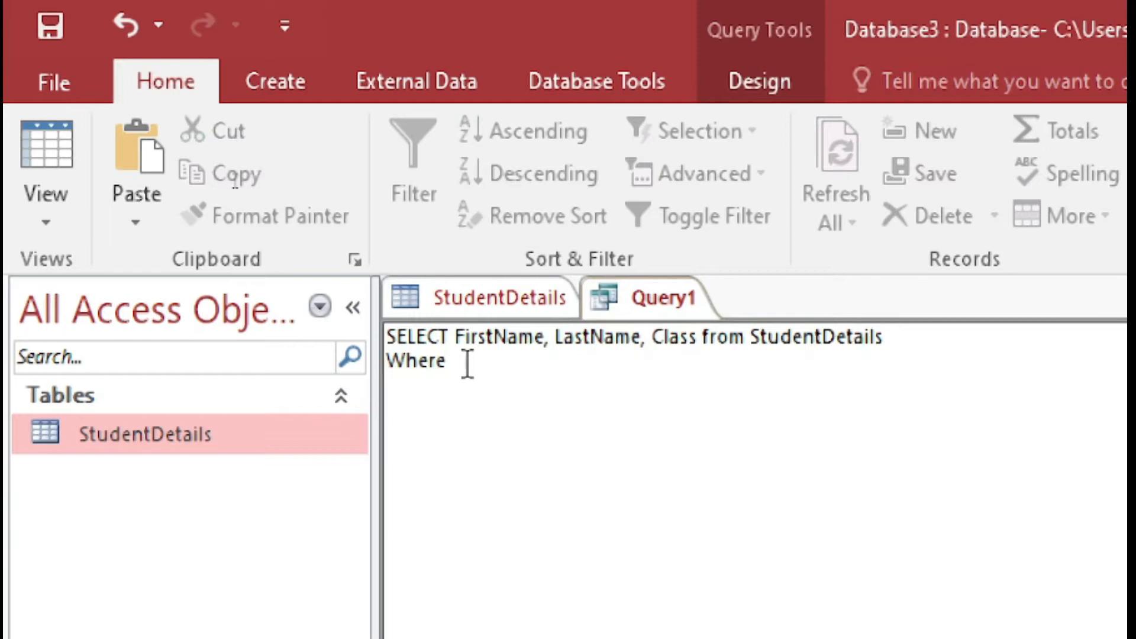
pyautogui.click(487, 304)
pyautogui.click(647, 287)
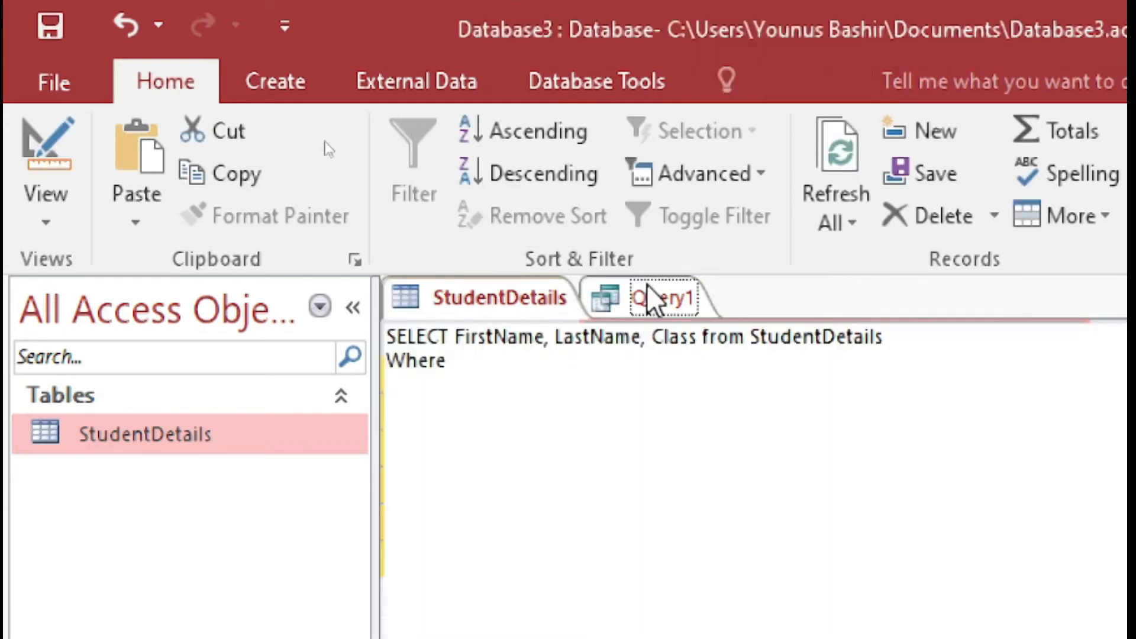
pyautogui.write('StudentId')
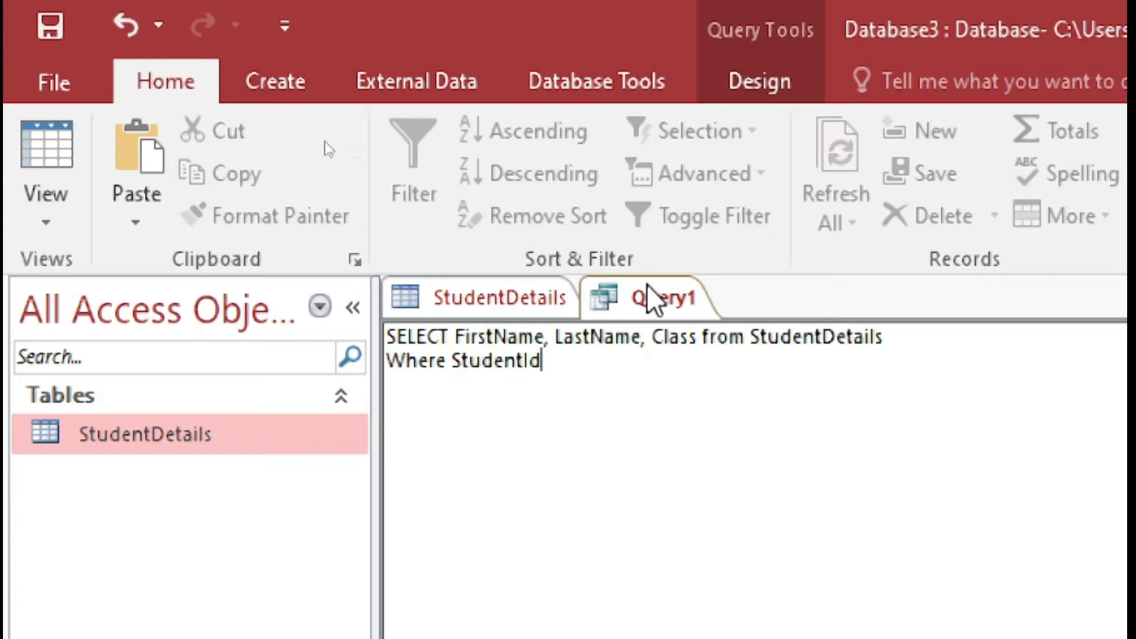
# Complete the StudentId condition with the comparison "<=5;" to end the statement
pyautogui.write('<=')
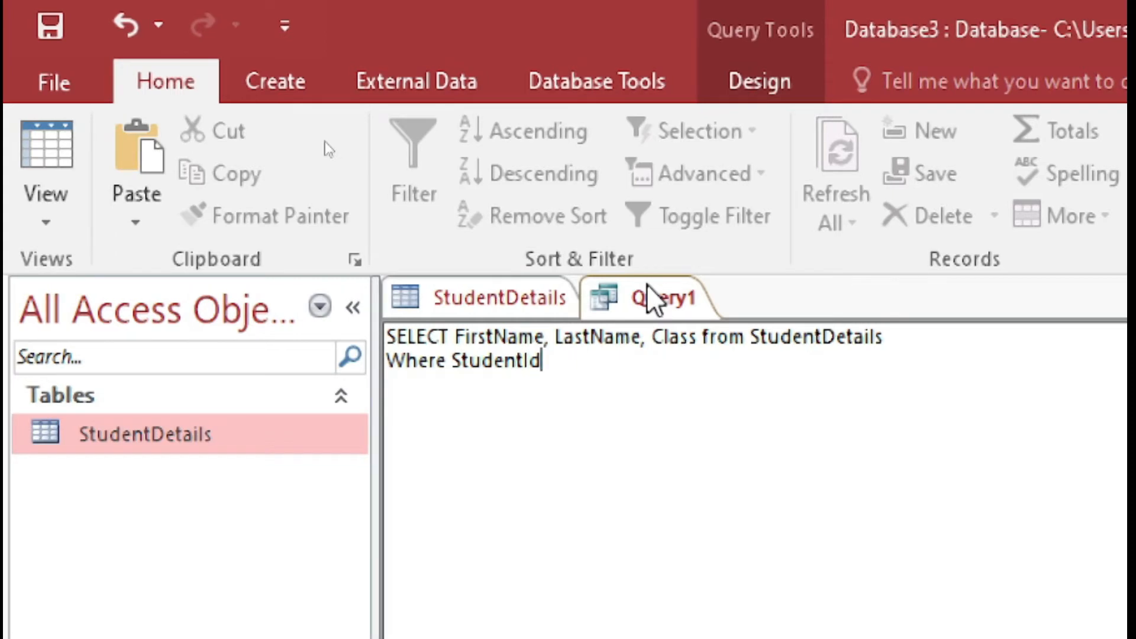
pyautogui.write('=')
pyautogui.press('BackSpace')
pyautogui.write('>=')
pyautogui.press('BackSpace')
pyautogui.press('BackSpace')
pyautogui.write('<=')
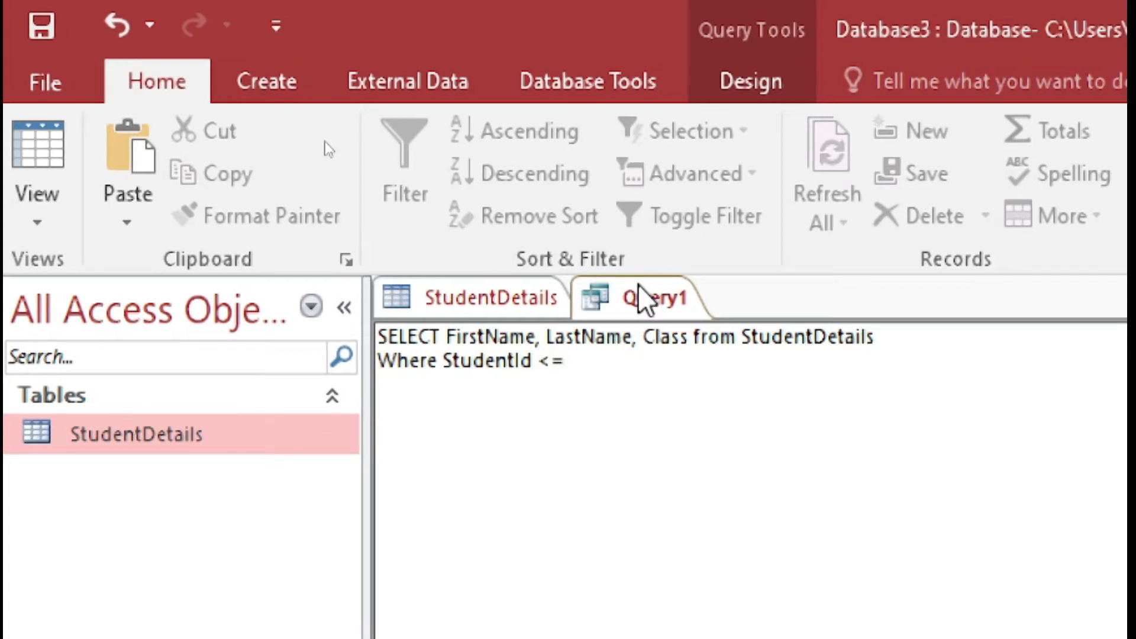
pyautogui.write('5;')
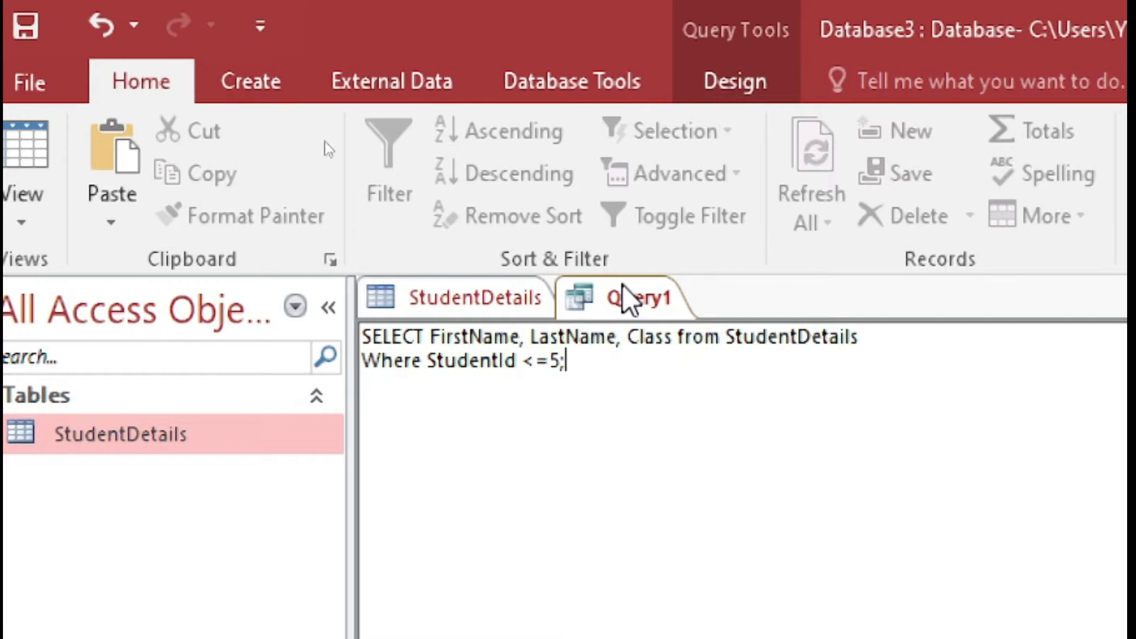
pyautogui.press('Left')
pyautogui.press('Left')
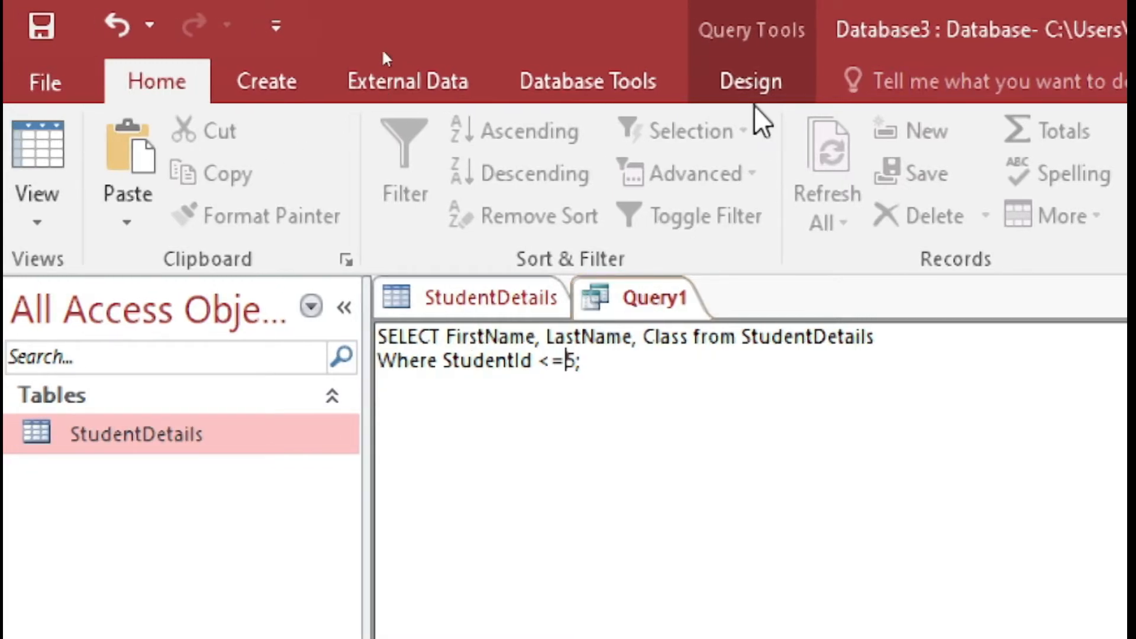
# Run the StudentId <=5 query and compare its records with the StudentDetails table
pyautogui.click(753, 89)
pyautogui.click(116, 193)
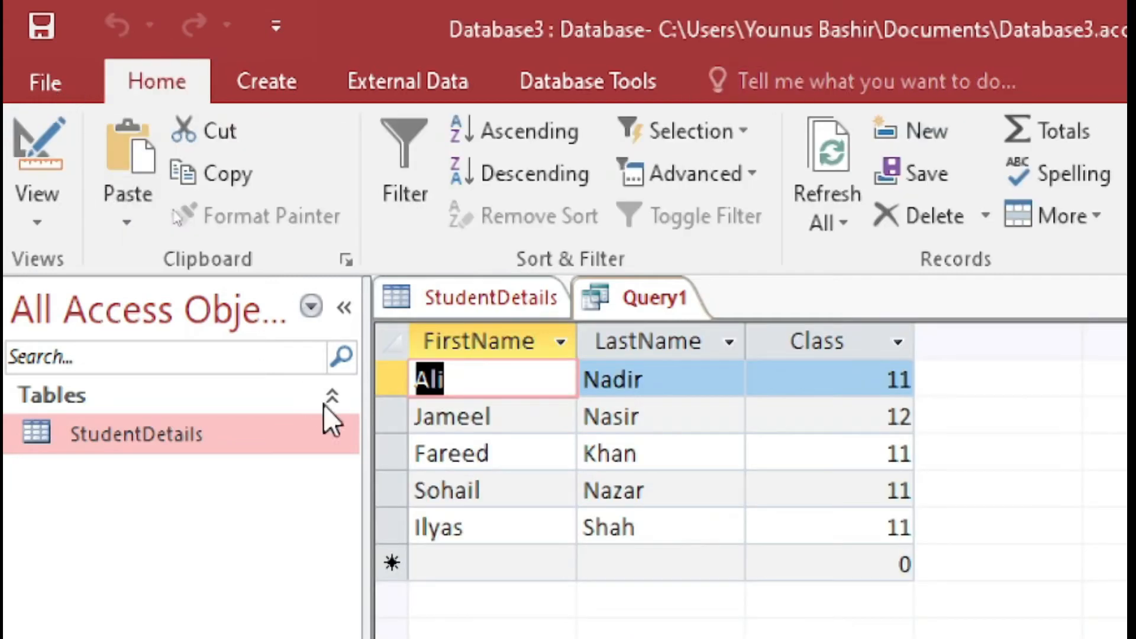
pyautogui.click(472, 297)
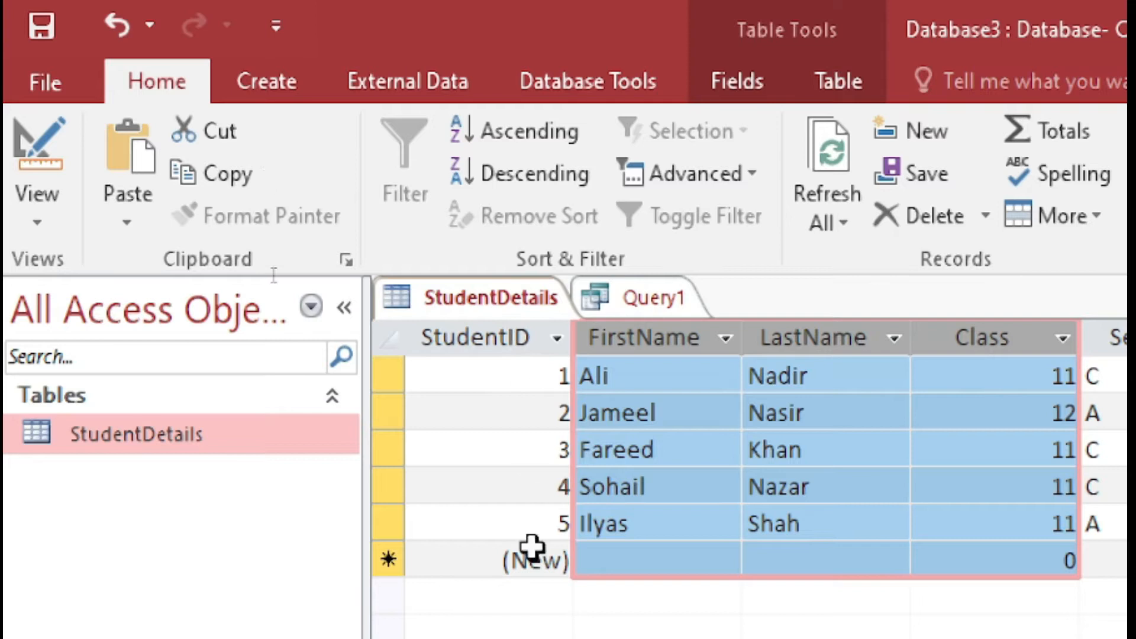
pyautogui.click(608, 304)
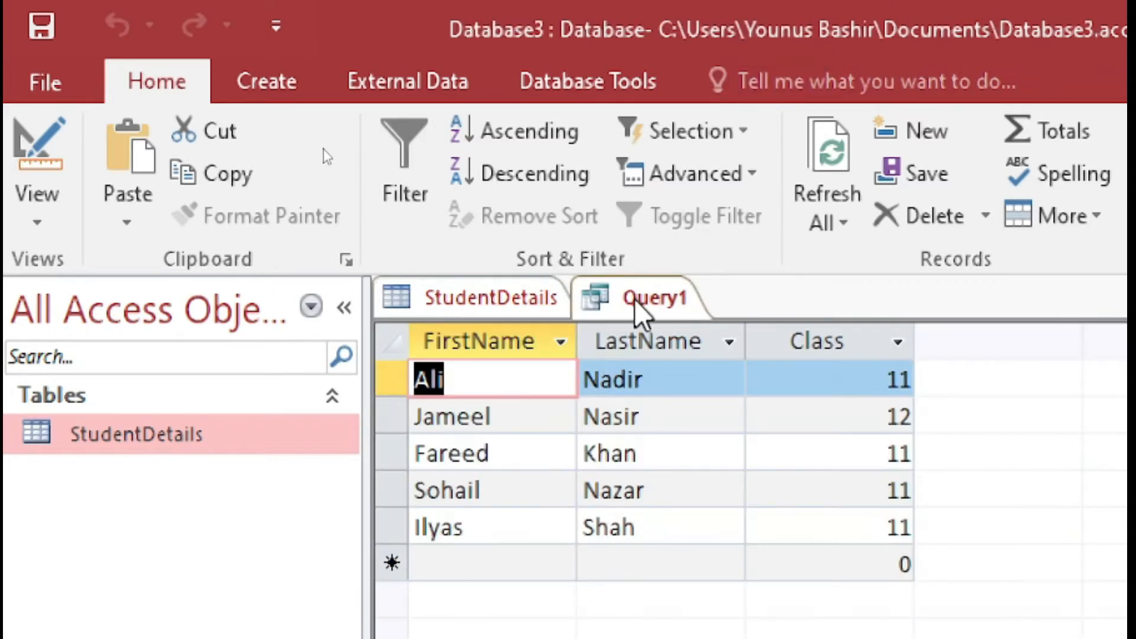
# Return the query to SQL view, change the condition to StudentId <=2, and run it
pyautogui.rightClick(634, 300)
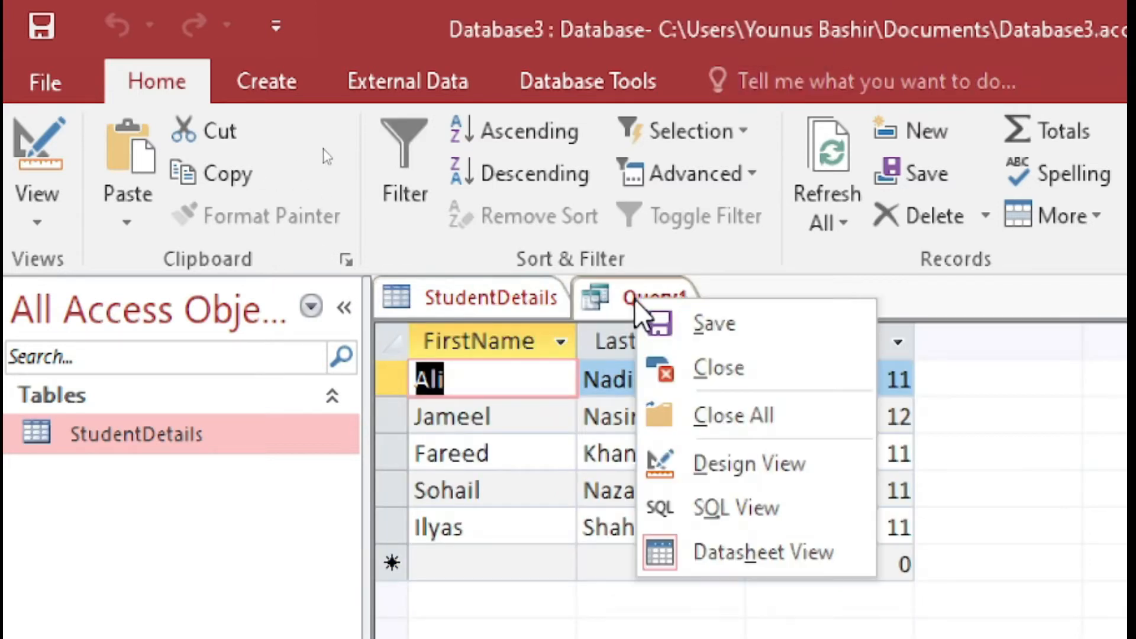
pyautogui.click(745, 507)
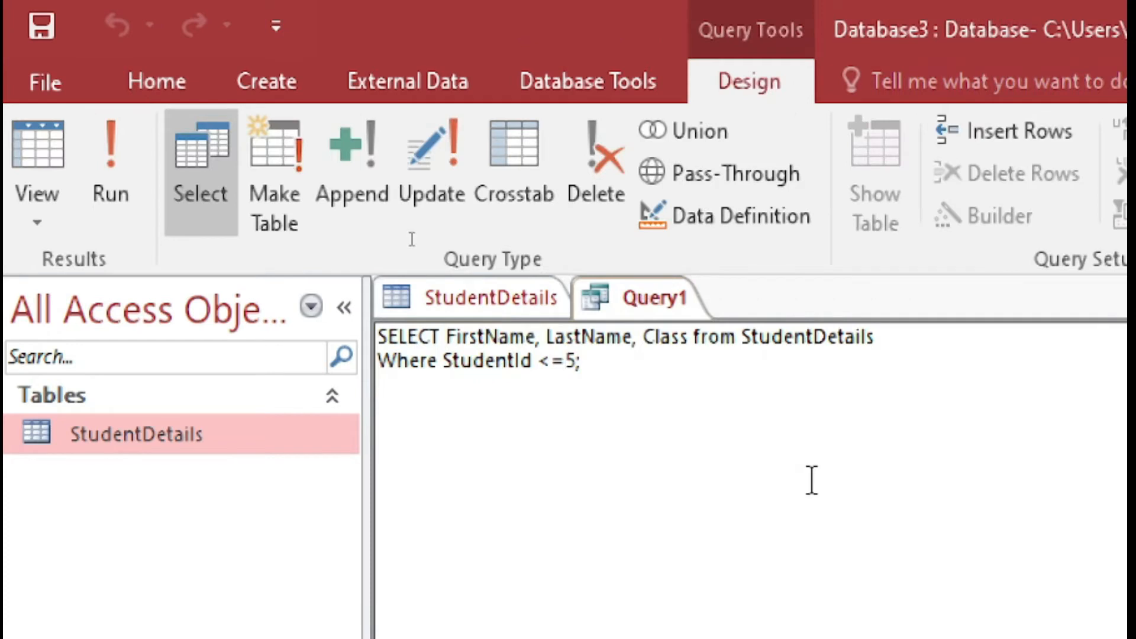
pyautogui.press('BackSpace')
pyautogui.write('2')
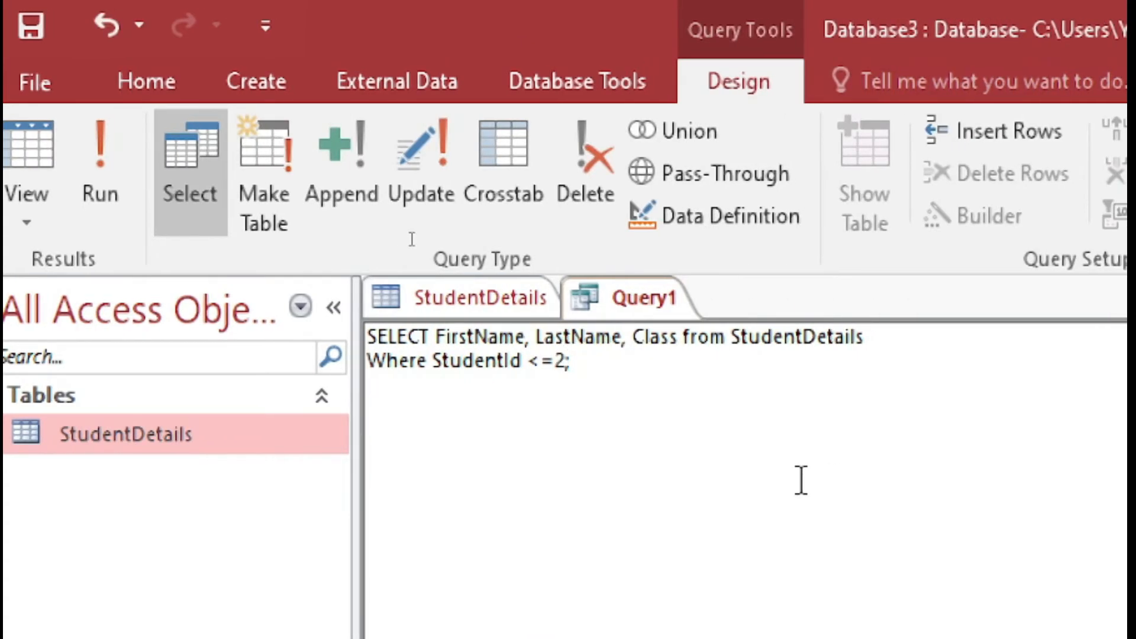
pyautogui.click(95, 174)
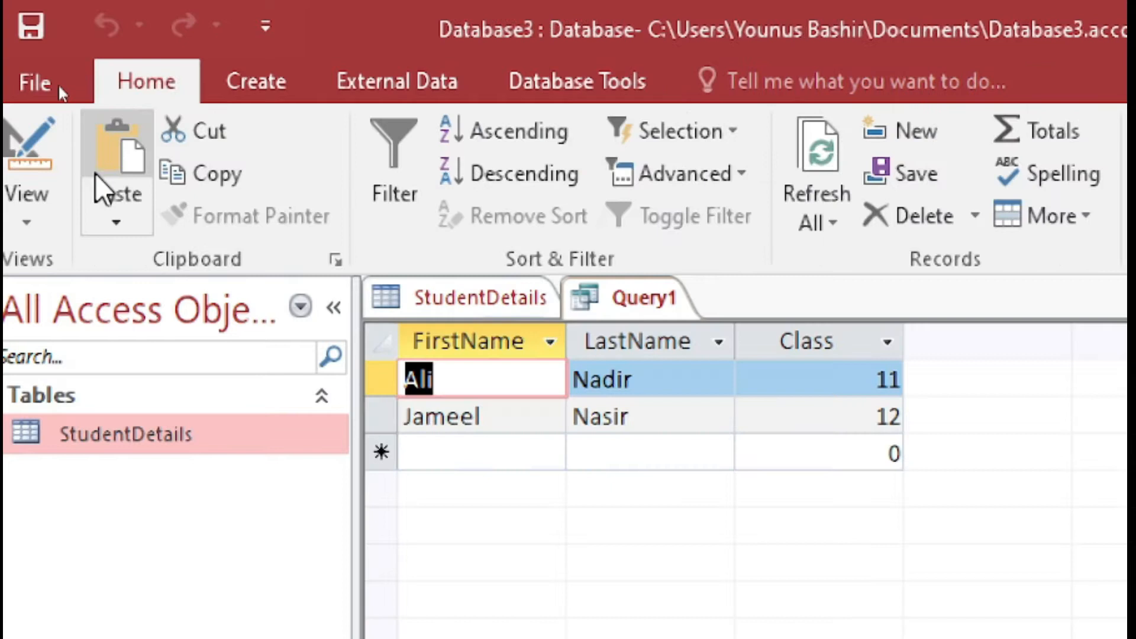
# Compare the records returned for StudentId <=2 with those in the StudentDetails table
pyautogui.click(489, 299)
pyautogui.click(624, 407)
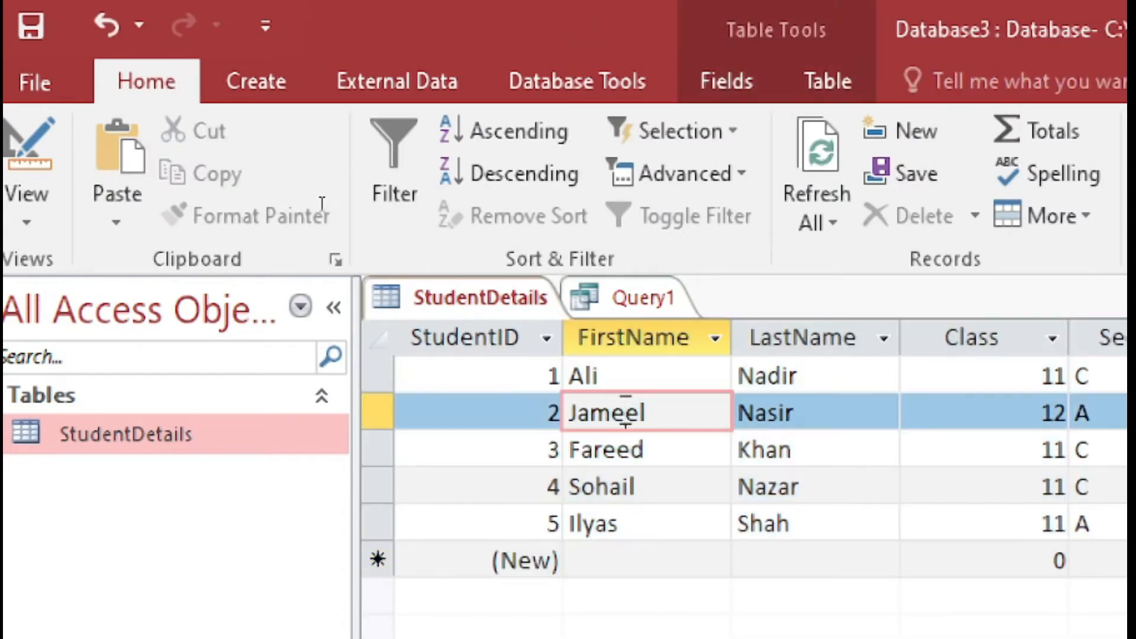
pyautogui.click(650, 303)
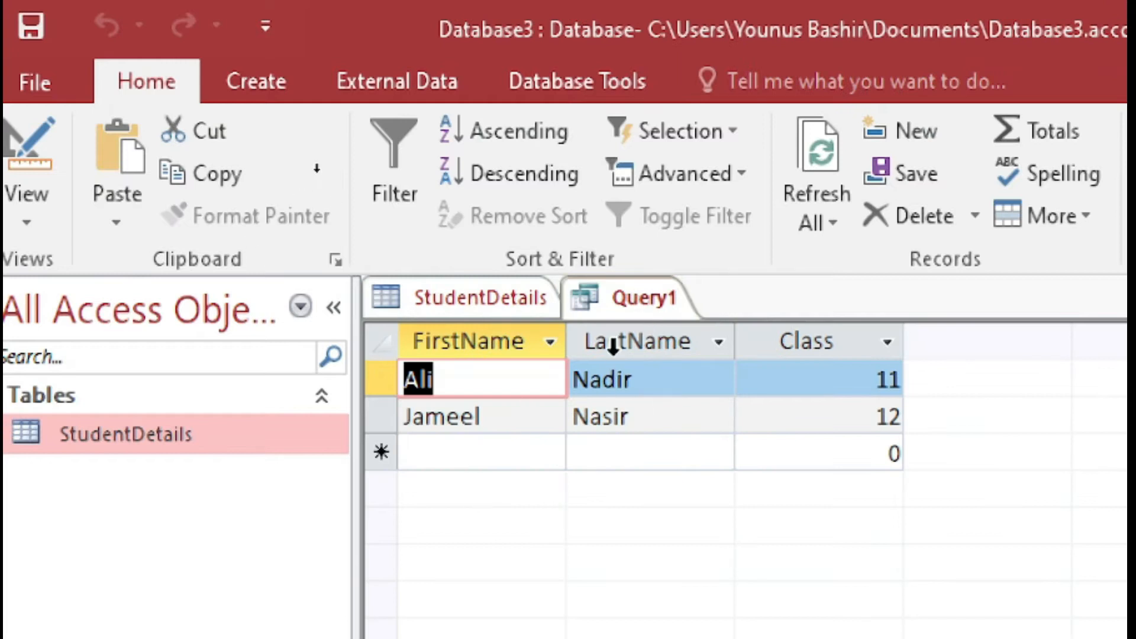
pyautogui.click(488, 300)
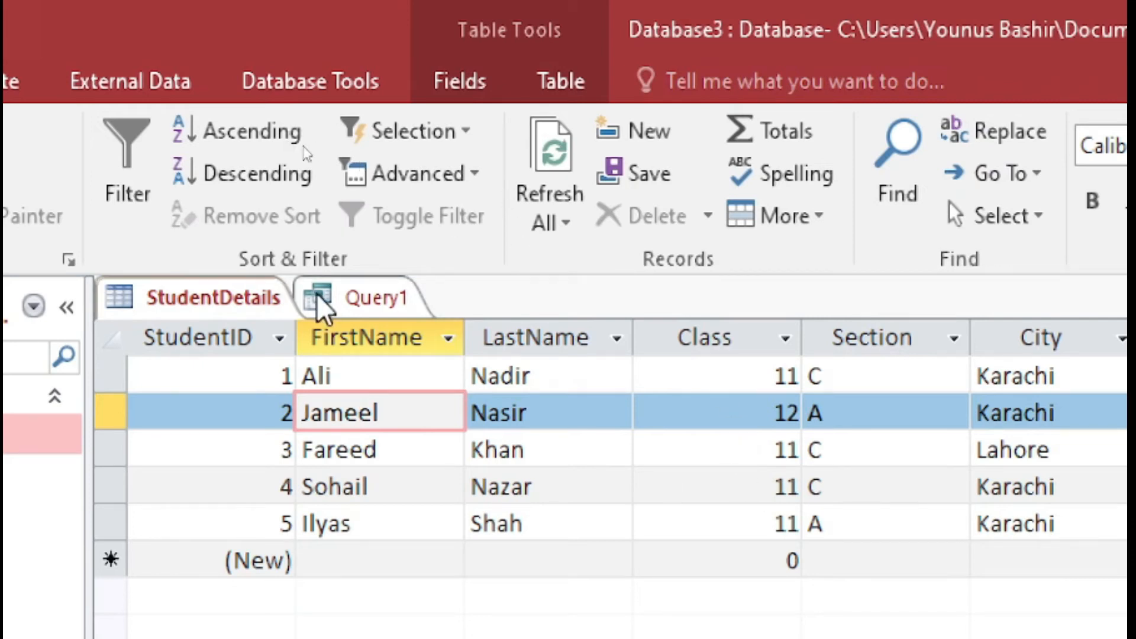
# Reopen the query in SQL view and replace the StudentId condition with "Class=12;"
pyautogui.click(355, 298)
pyautogui.rightClick(356, 300)
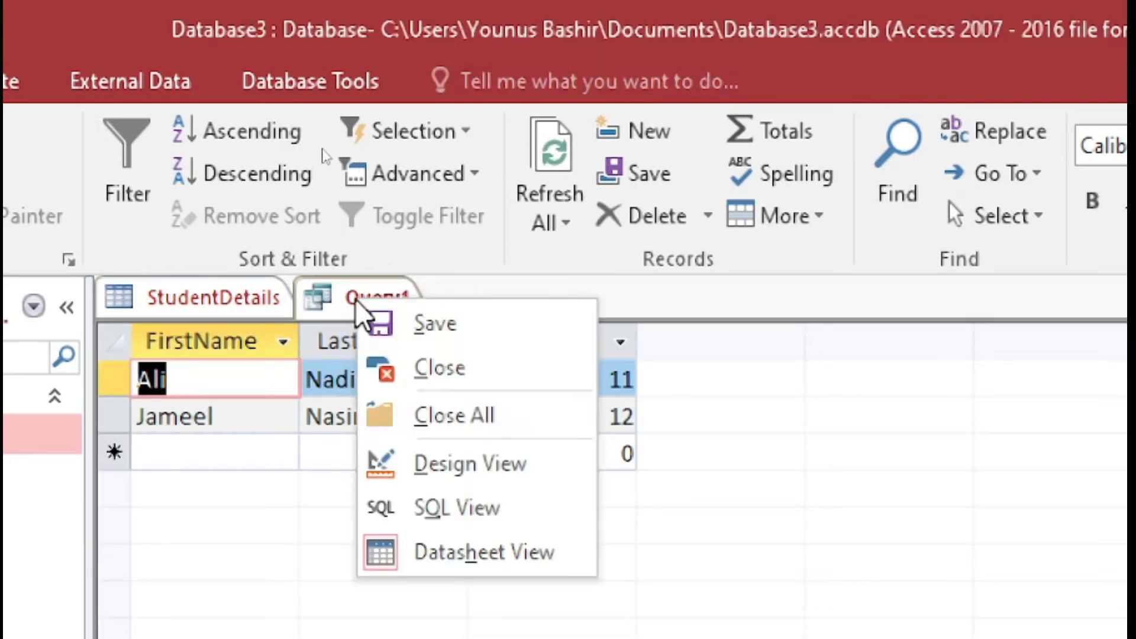
pyautogui.click(507, 538)
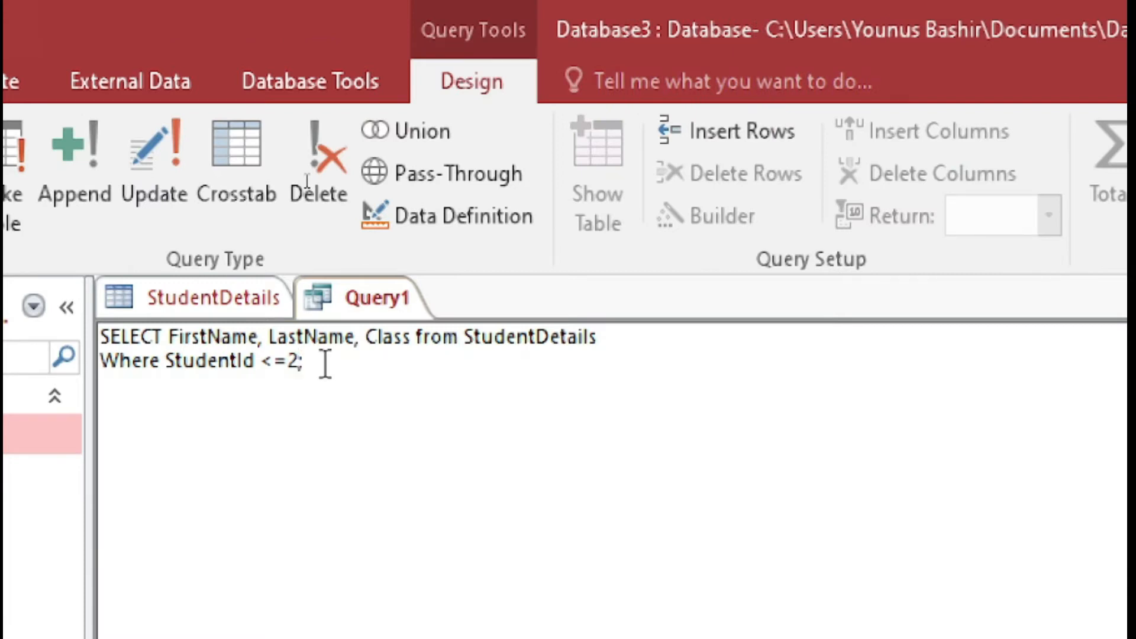
pyautogui.press('BackSpace')
pyautogui.press('BackSpace')
pyautogui.press('BackSpace')
pyautogui.press('BackSpace')
pyautogui.press('BackSpace')
pyautogui.press('BackSpace')
pyautogui.press('BackSpace')
pyautogui.press('BackSpace')
pyautogui.press('BackSpace')
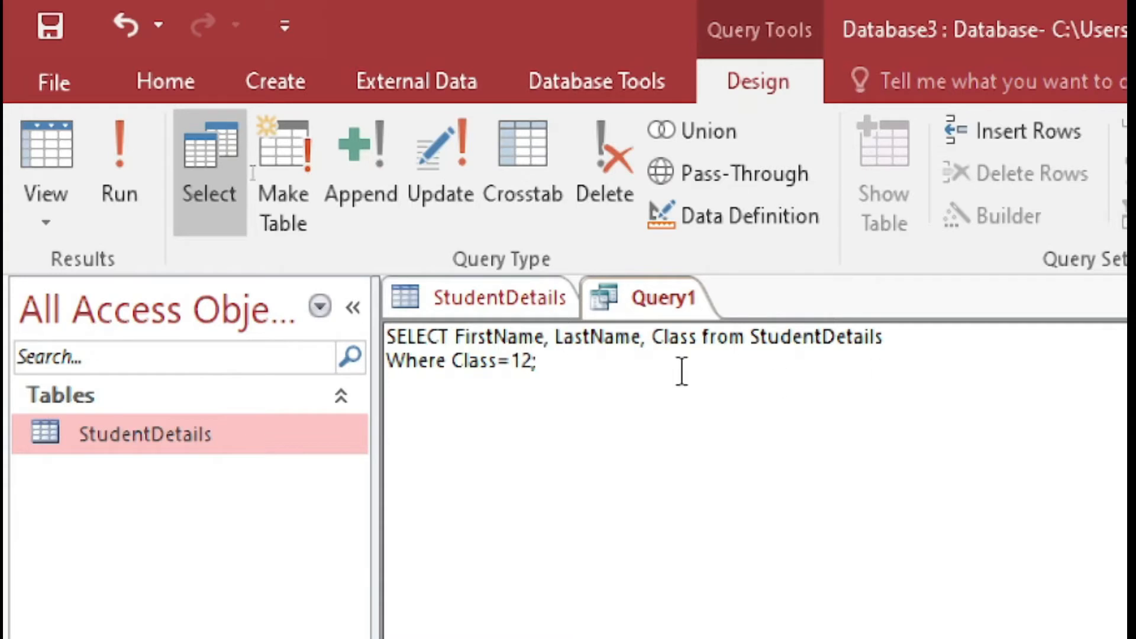
# Run the Class=12 query and check its result against the Class column of the StudentDetails table
pyautogui.click(119, 155)
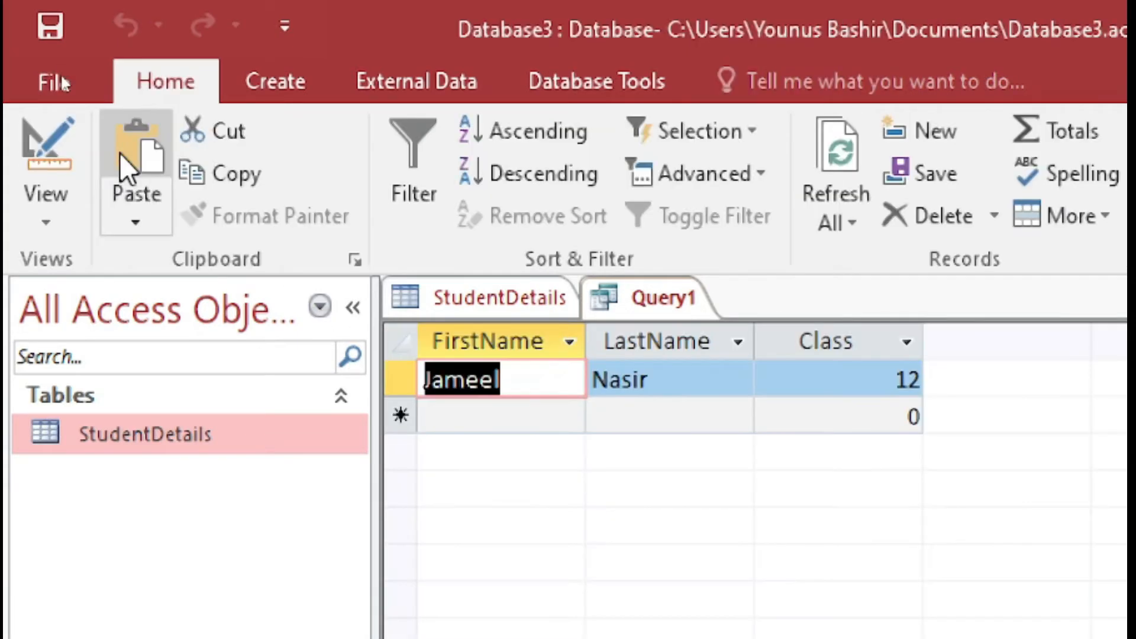
pyautogui.click(500, 307)
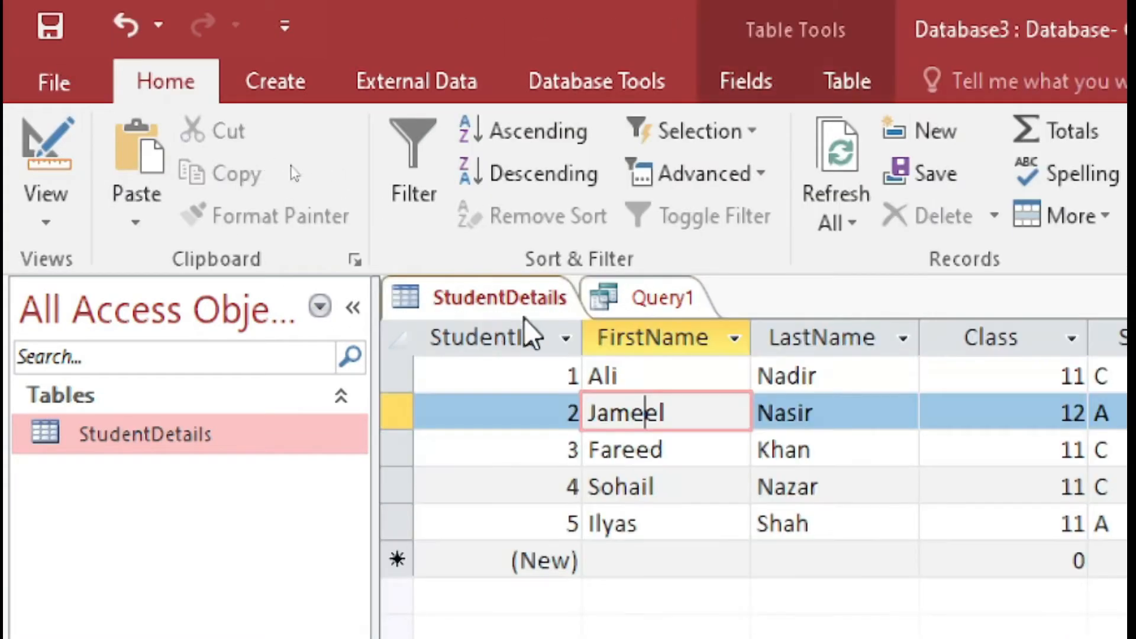
pyautogui.click(1077, 429)
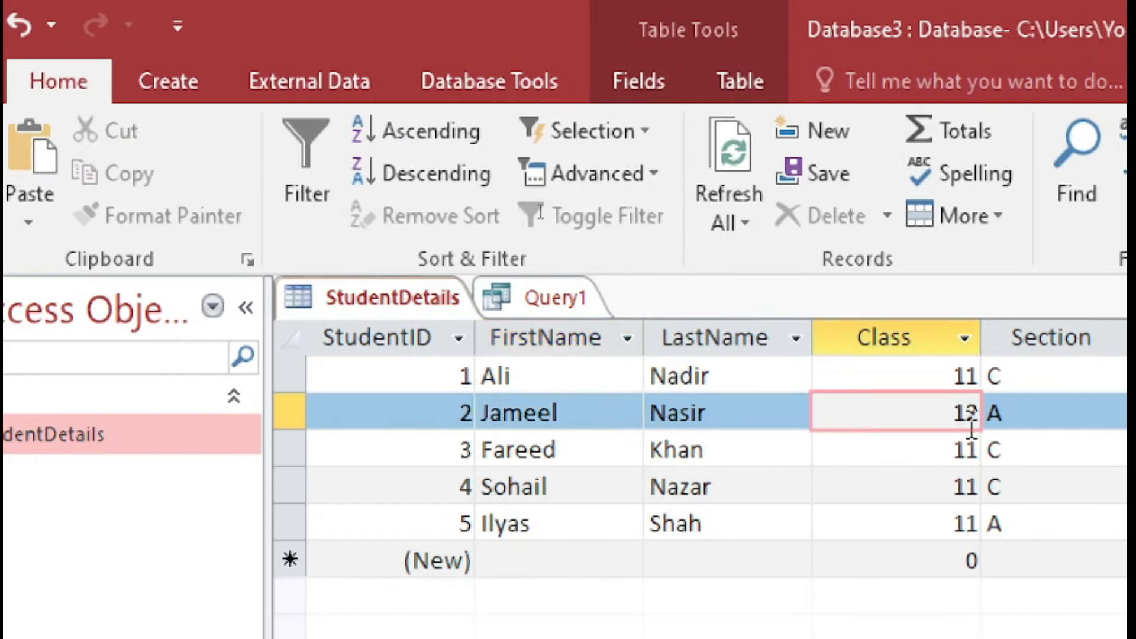
pyautogui.click(552, 300)
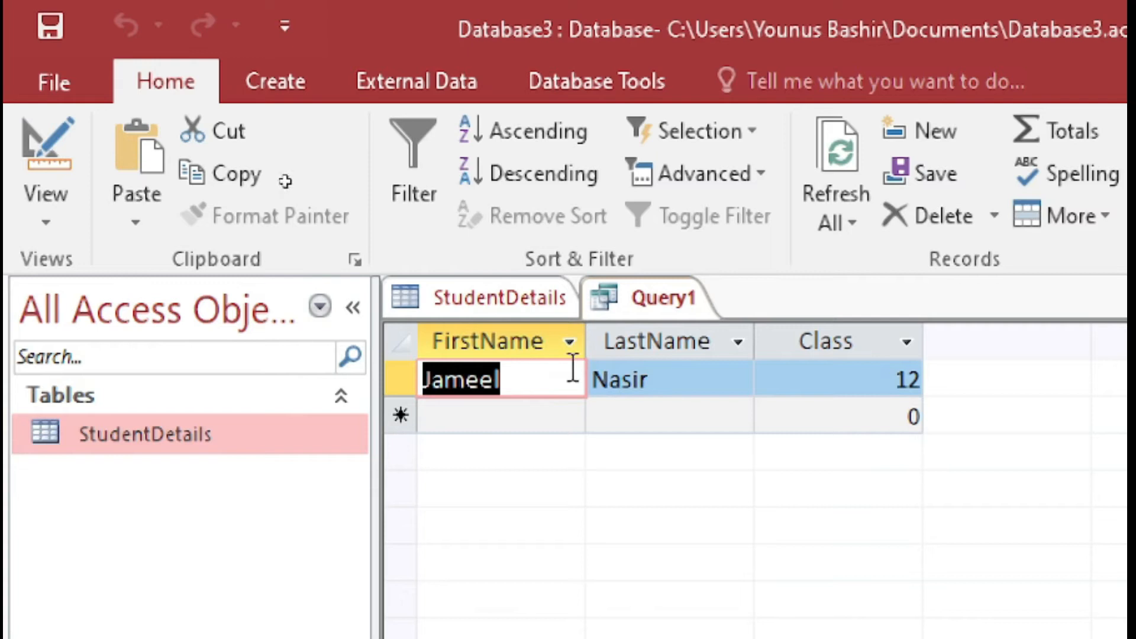
pyautogui.click(510, 304)
pyautogui.click(667, 301)
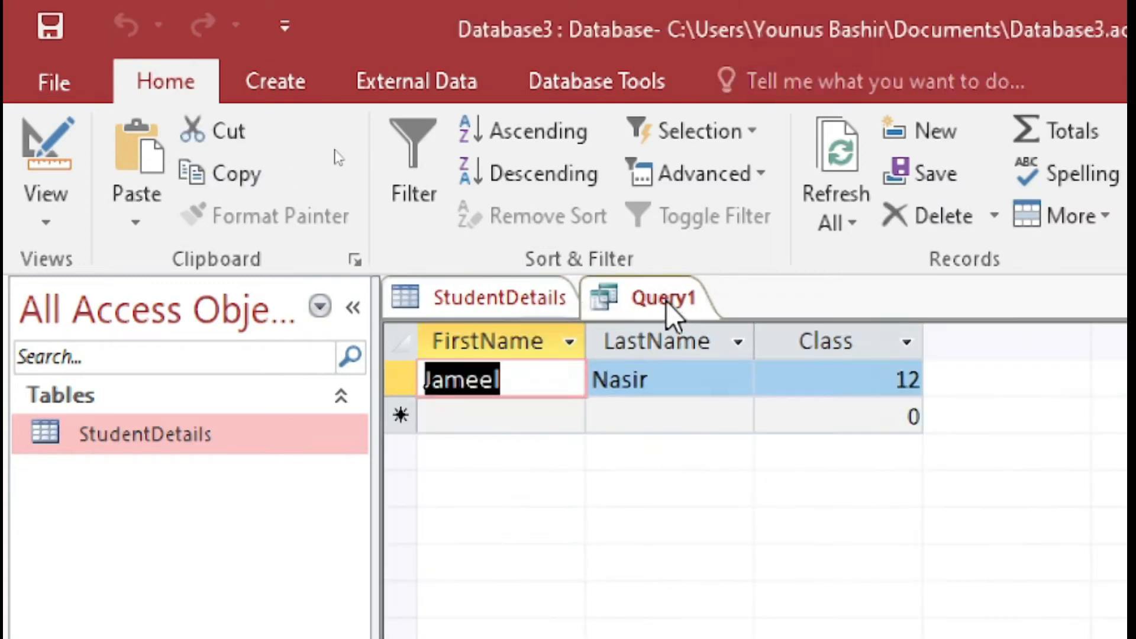
# Return the query to SQL view, change the condition to "Class=11;", and run it
pyautogui.rightClick(666, 300)
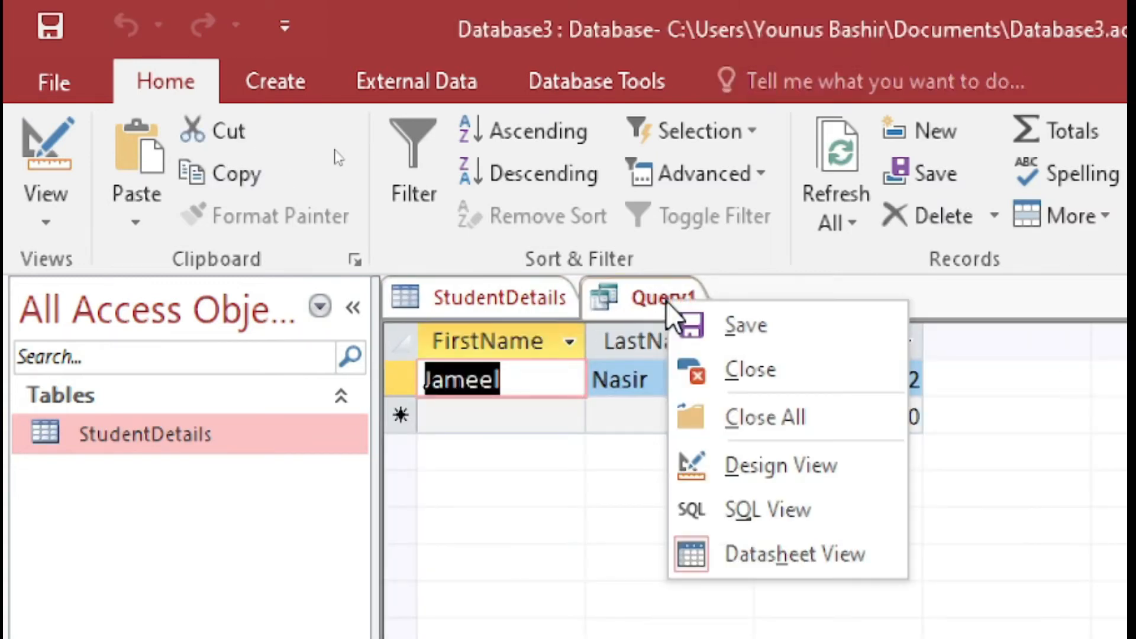
pyautogui.click(791, 513)
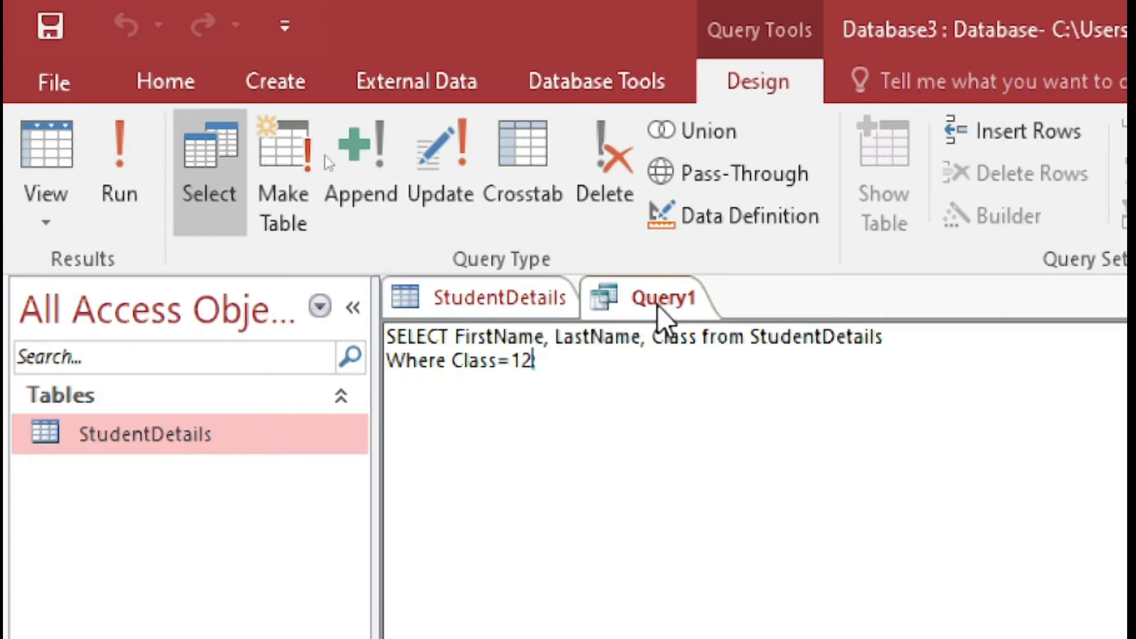
pyautogui.press('BackSpace')
pyautogui.write('1;')
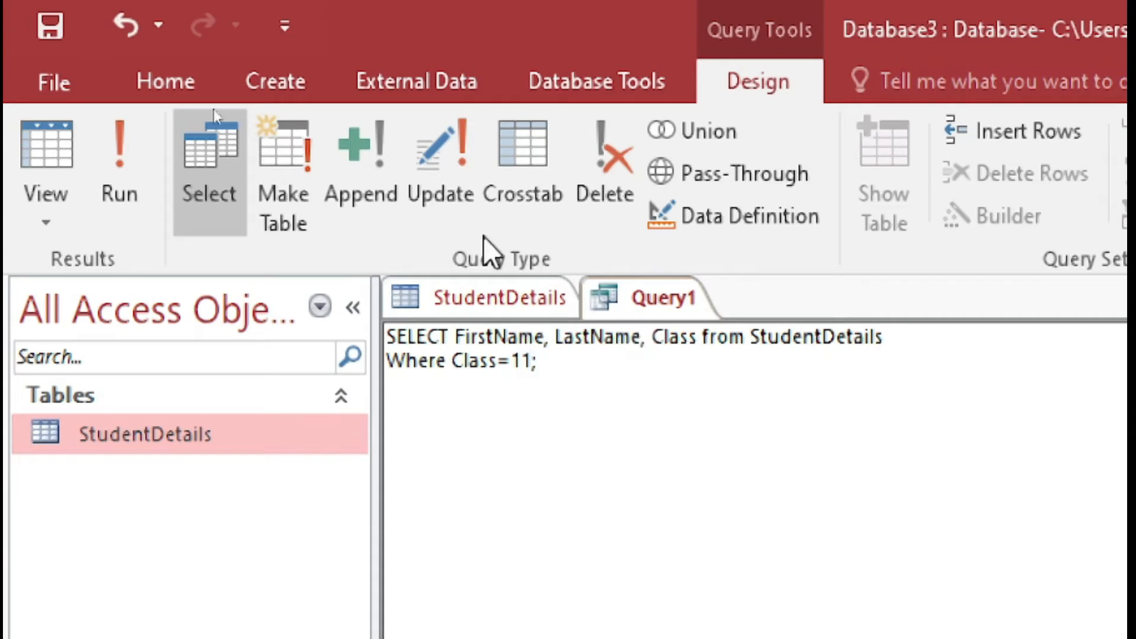
pyautogui.click(127, 172)
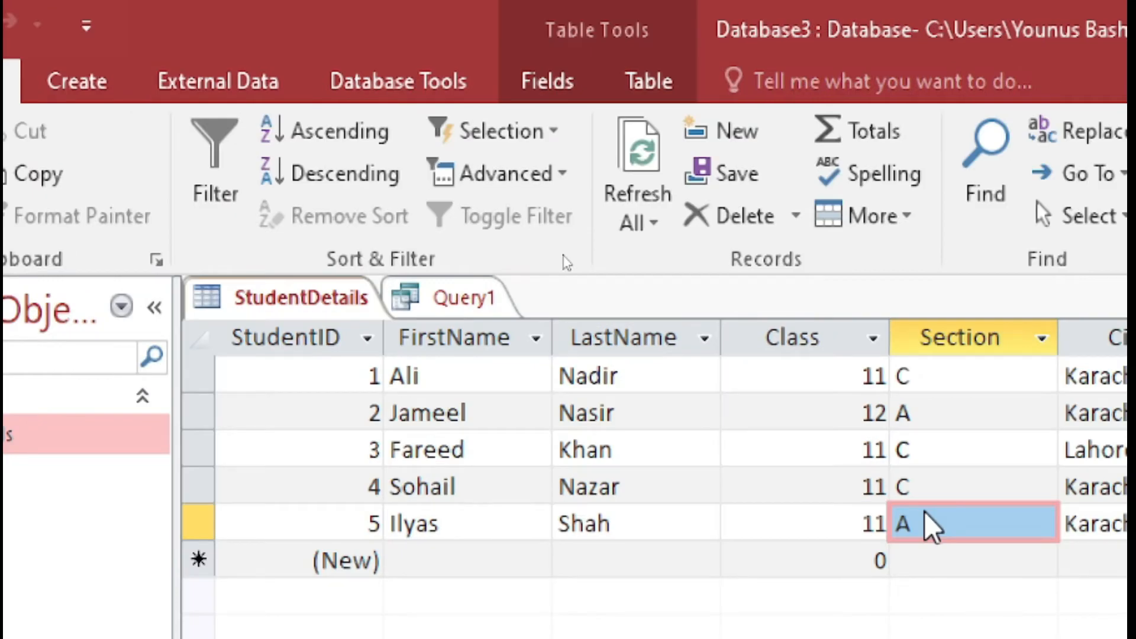
# Examine the Class and Section values of the class 11 students in the StudentDetails table
pyautogui.click(874, 523)
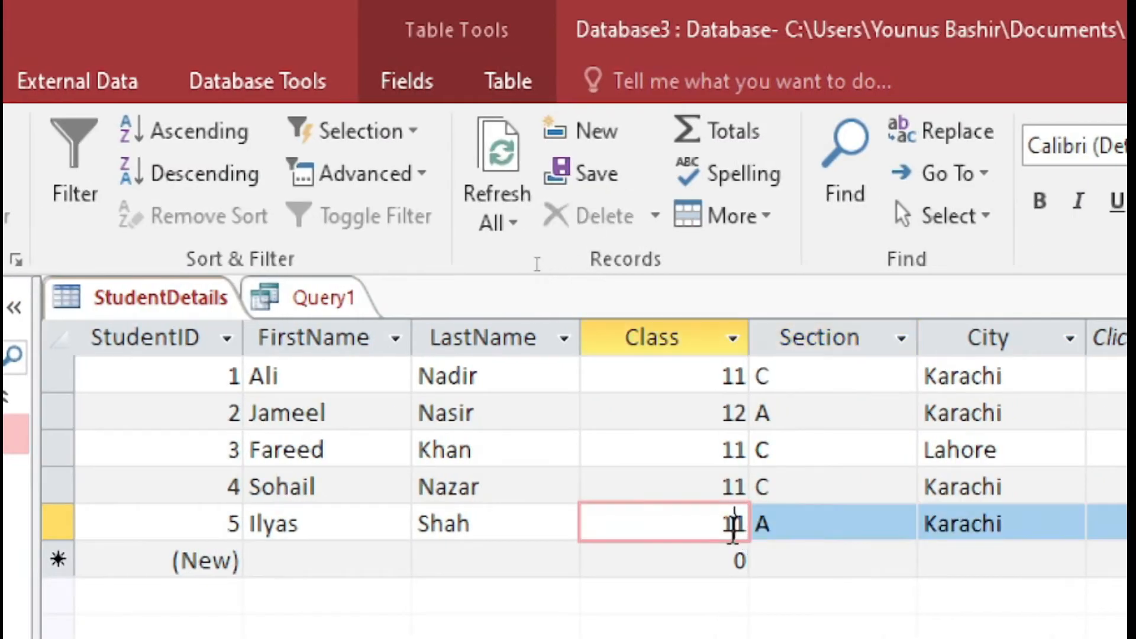
pyautogui.click(794, 530)
pyautogui.click(788, 482)
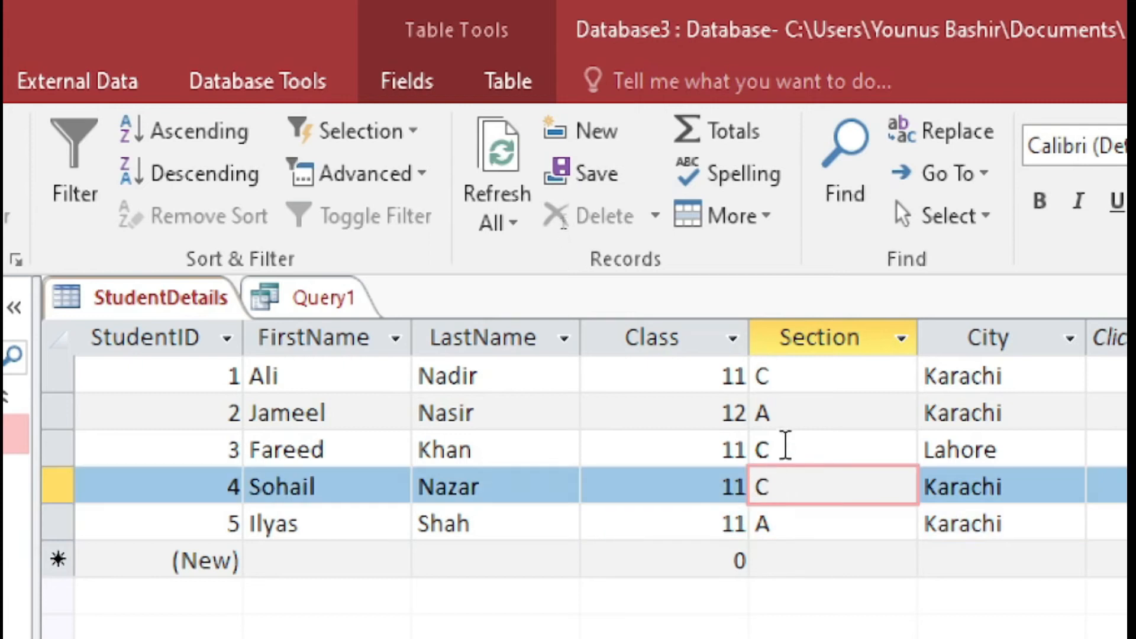
pyautogui.click(784, 445)
pyautogui.click(802, 377)
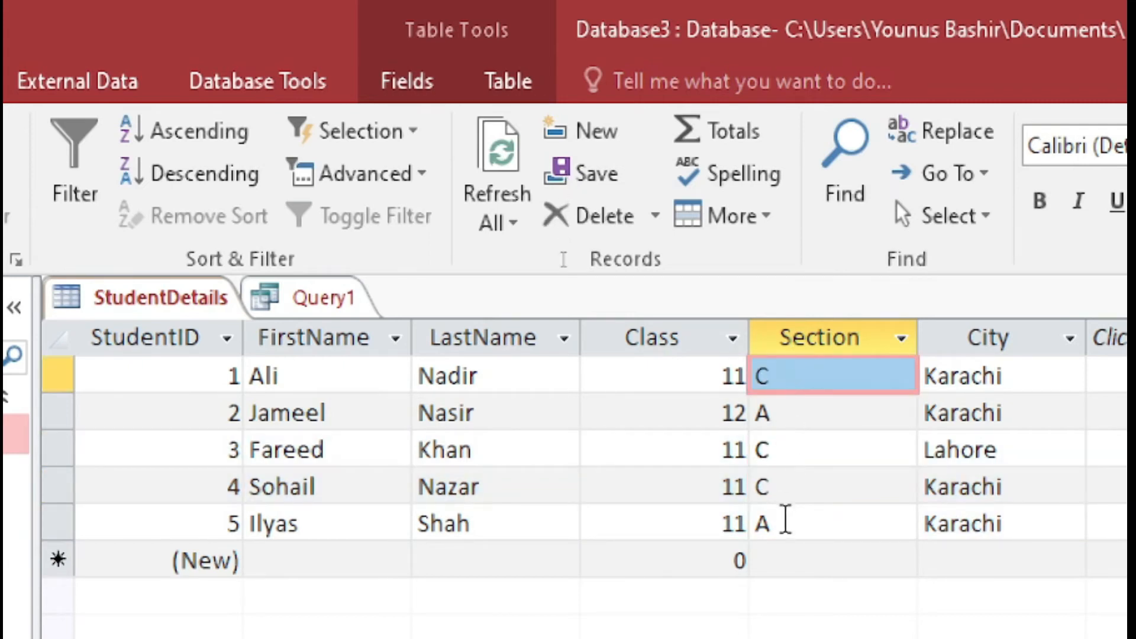
pyautogui.click(785, 522)
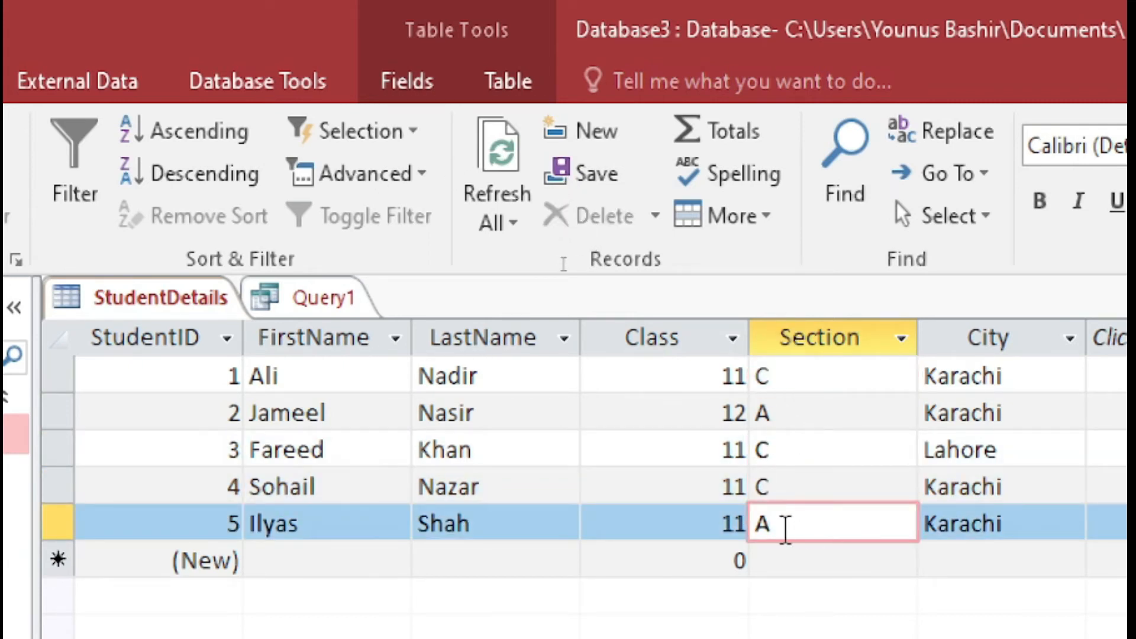
pyautogui.moveTo(721, 525); pyautogui.dragTo(739, 523)
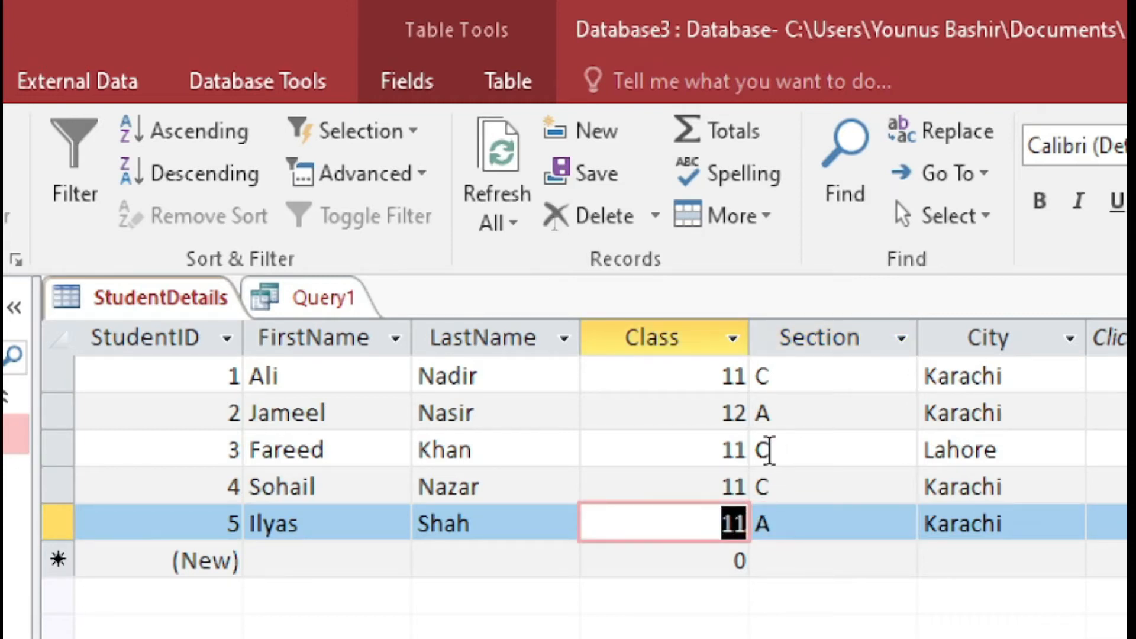
pyautogui.click(762, 449)
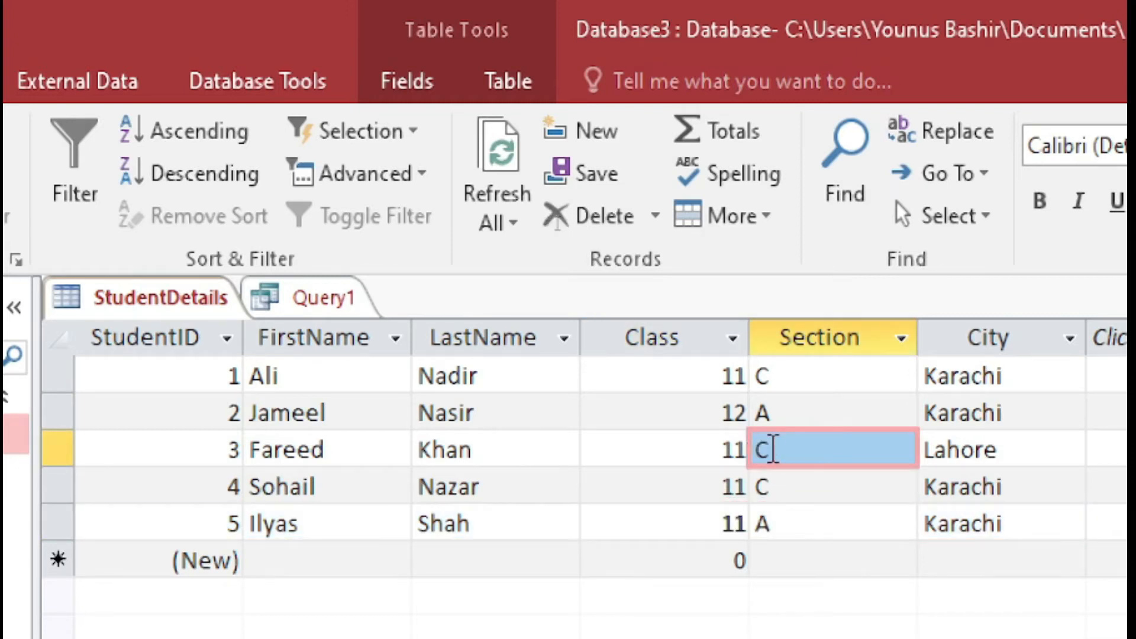
# Return the query to SQL view and extend the Where clause with AND after Class=11
pyautogui.click(316, 300)
pyautogui.rightClick(337, 297)
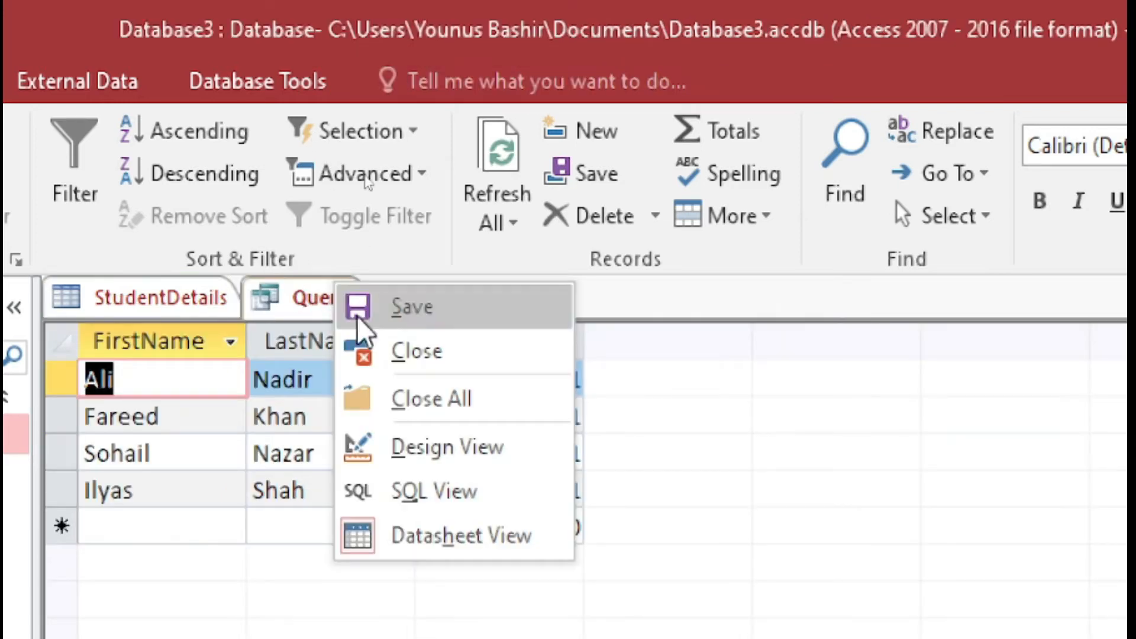
pyautogui.click(513, 513)
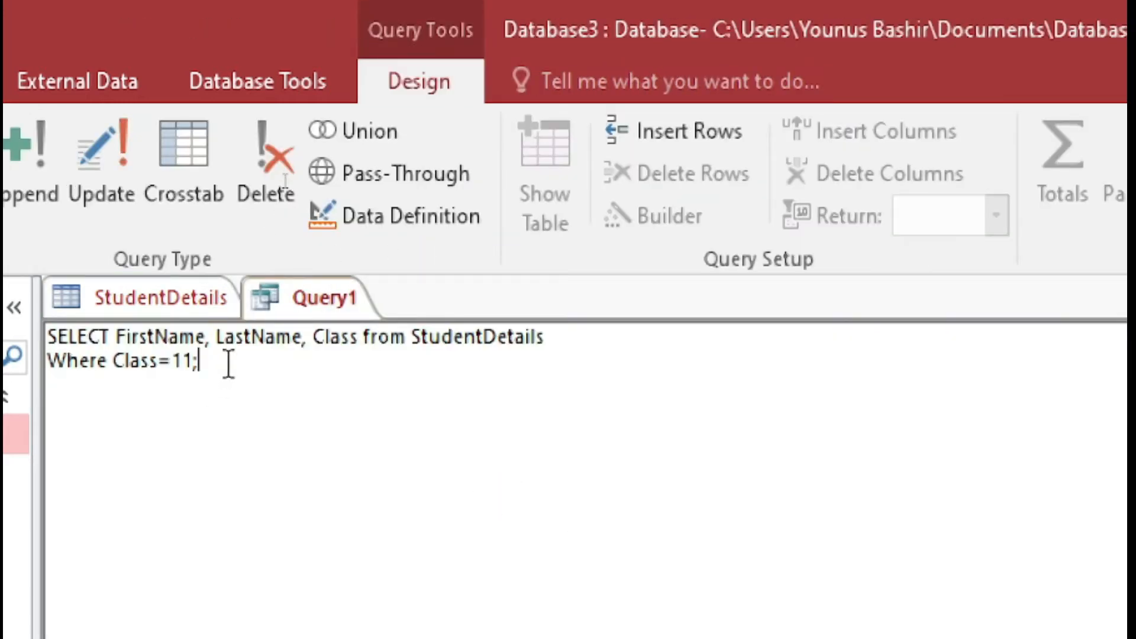
pyautogui.hotkey('shift', 'Left')
pyautogui.hotkey('shift', 'Left')
pyautogui.hotkey('shift', 'Left')
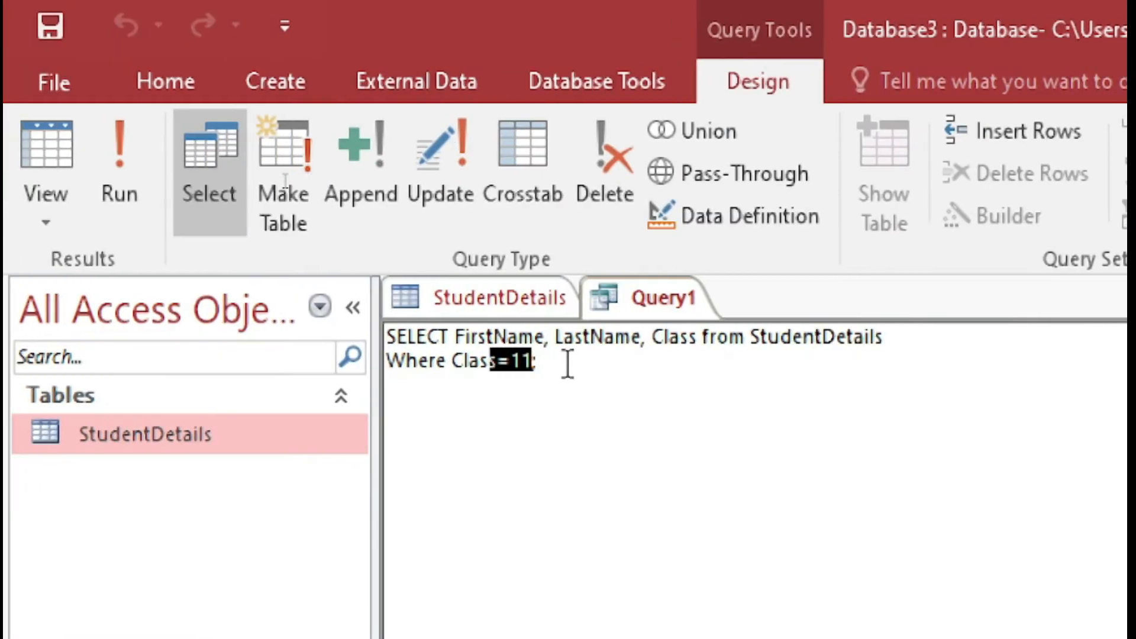
pyautogui.press('Left')
pyautogui.press('Right')
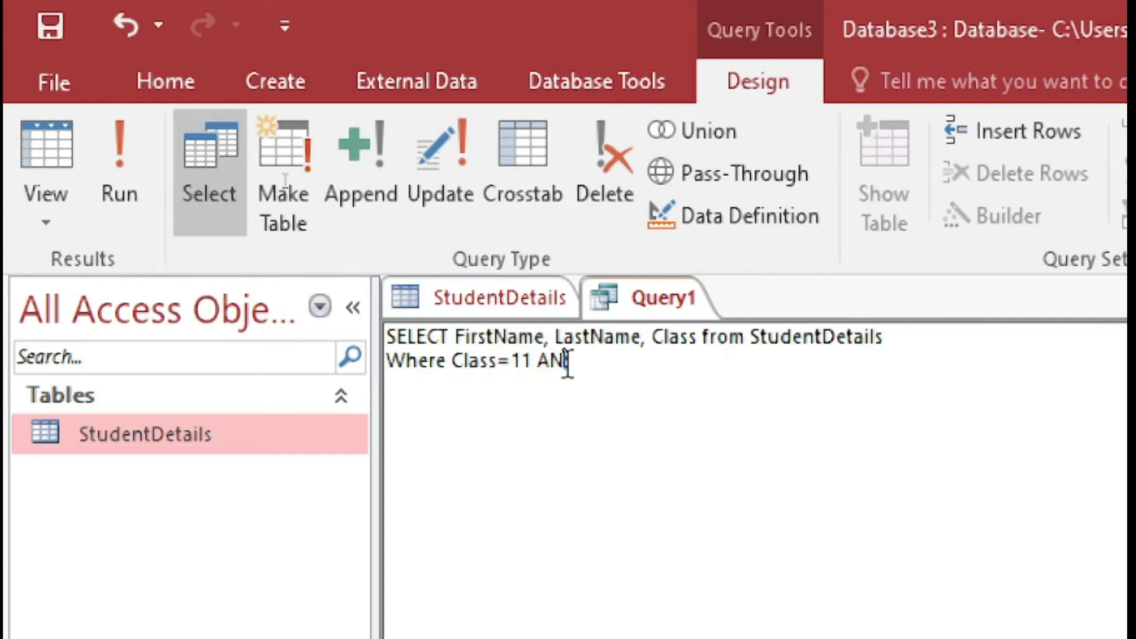
pyautogui.write('D ;')
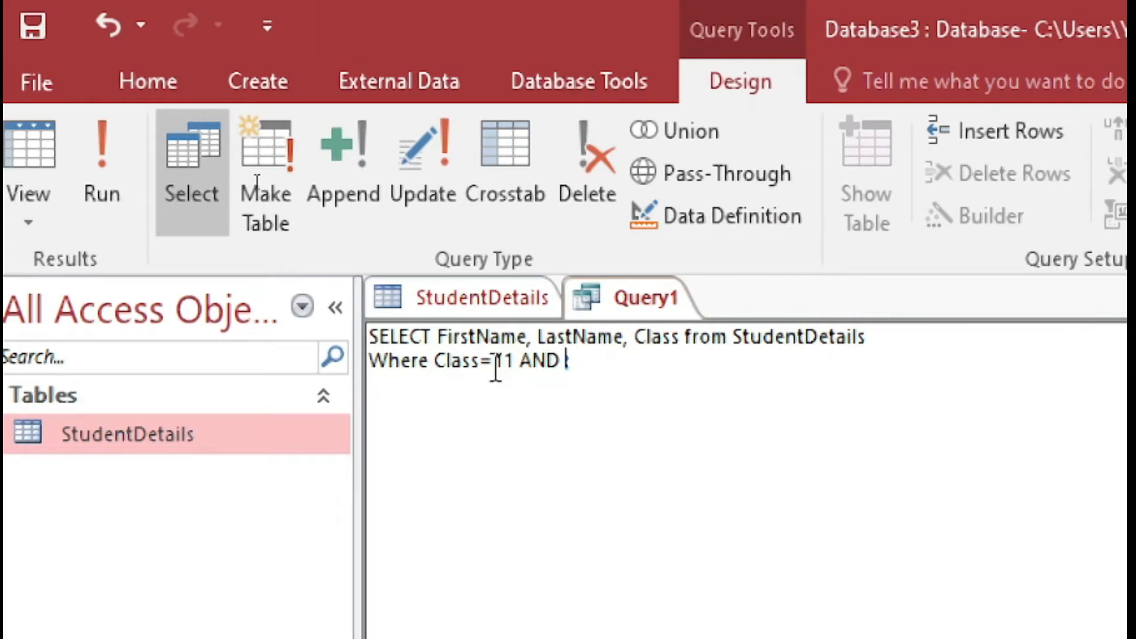
# Check the Class column of the StudentDetails table and go back to the query
pyautogui.click(497, 301)
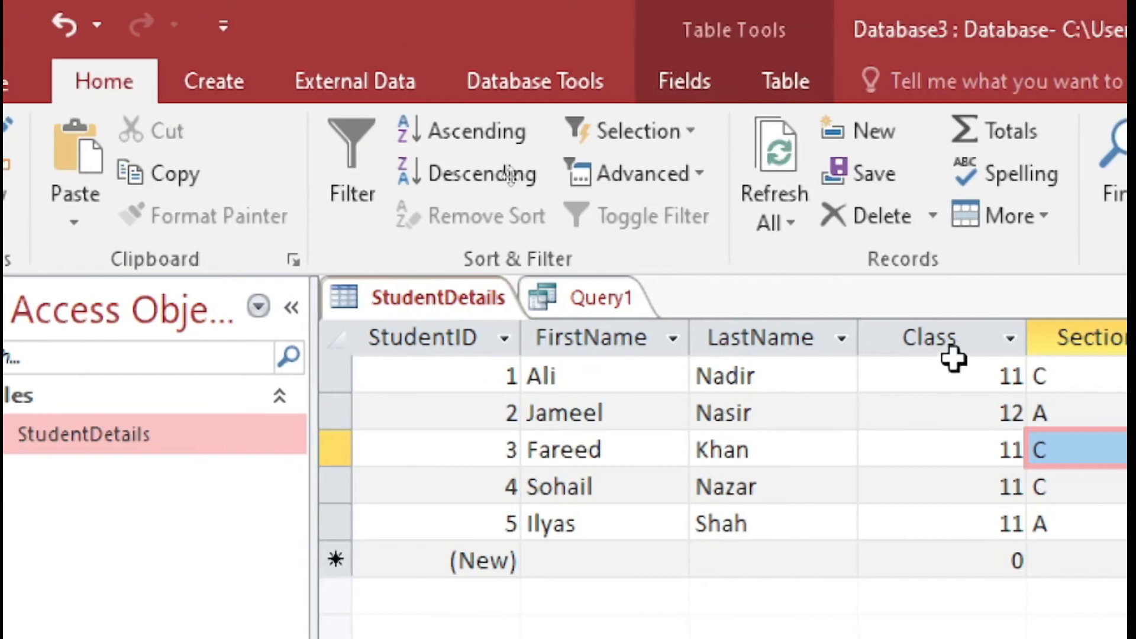
pyautogui.click(962, 337)
pyautogui.click(973, 414)
pyautogui.click(958, 335)
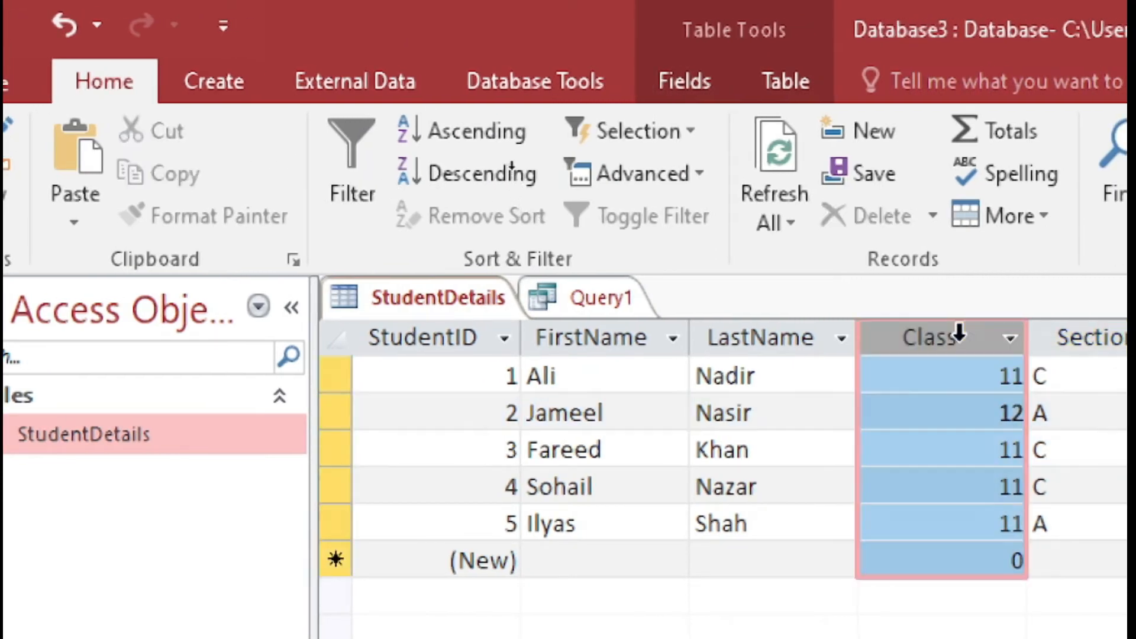
pyautogui.click(591, 301)
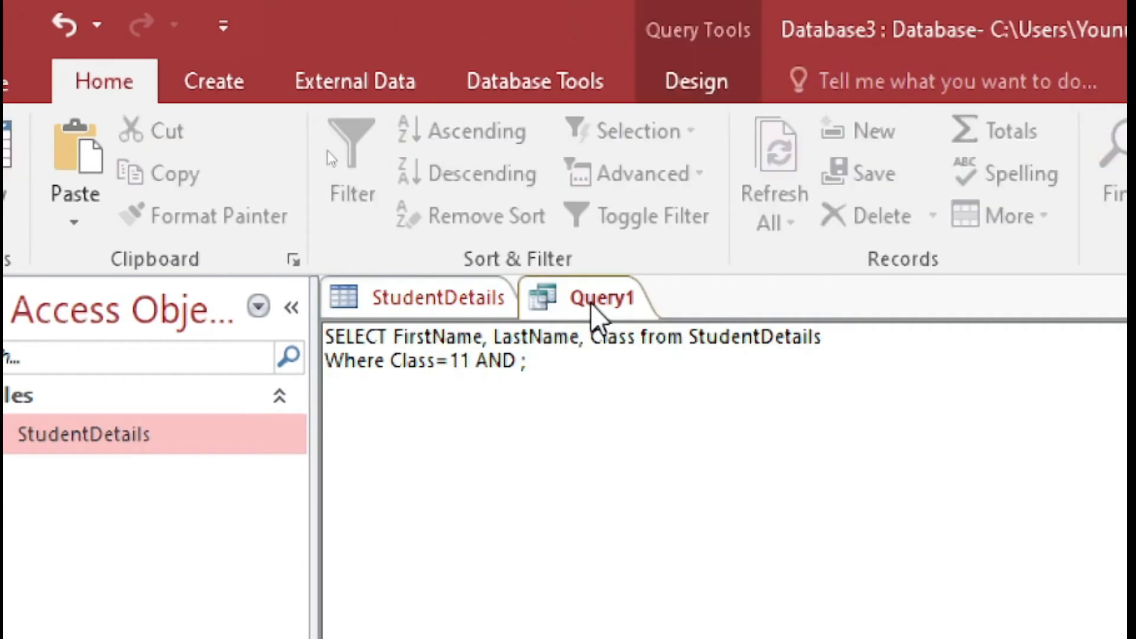
pyautogui.press('BackSpace')
pyautogui.write('Class')
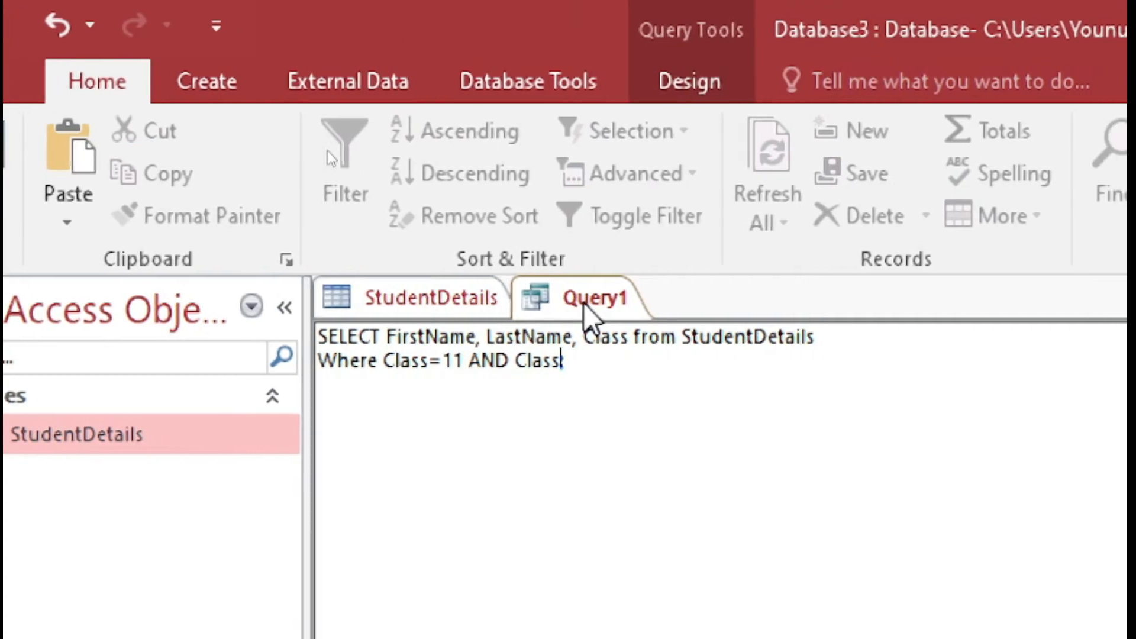
pyautogui.press('BackSpace')
pyautogui.press('BackSpace')
pyautogui.press('BackSpace')
pyautogui.press('BackSpace')
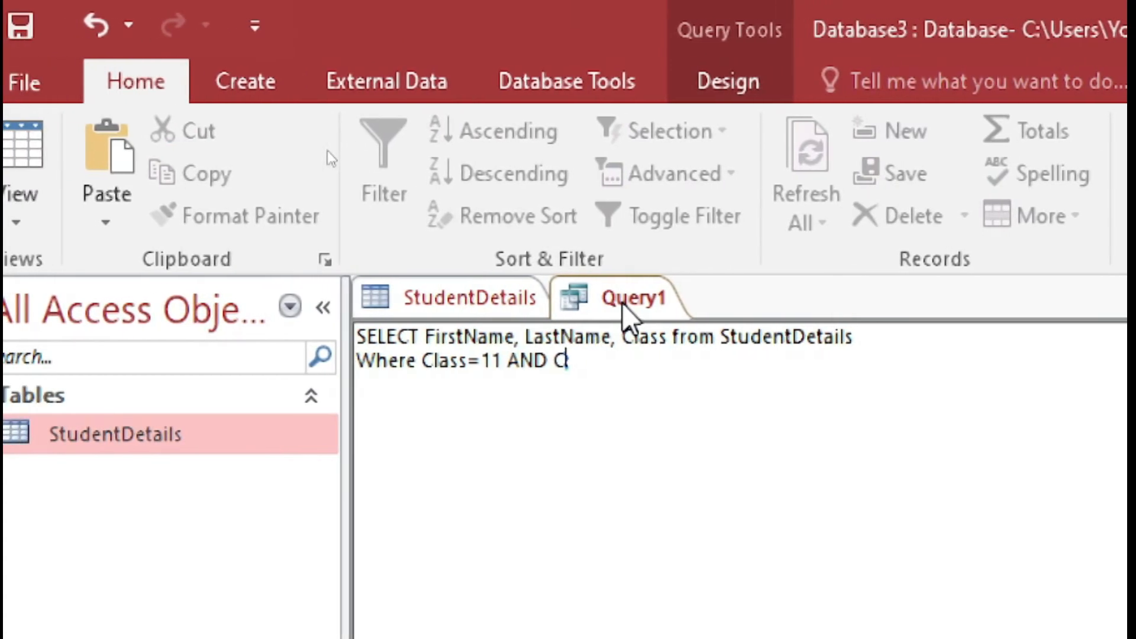
pyautogui.press('BackSpace')
# Start the second condition after AND with "Section=", keeping the closing semicolon
pyautogui.write('Section')
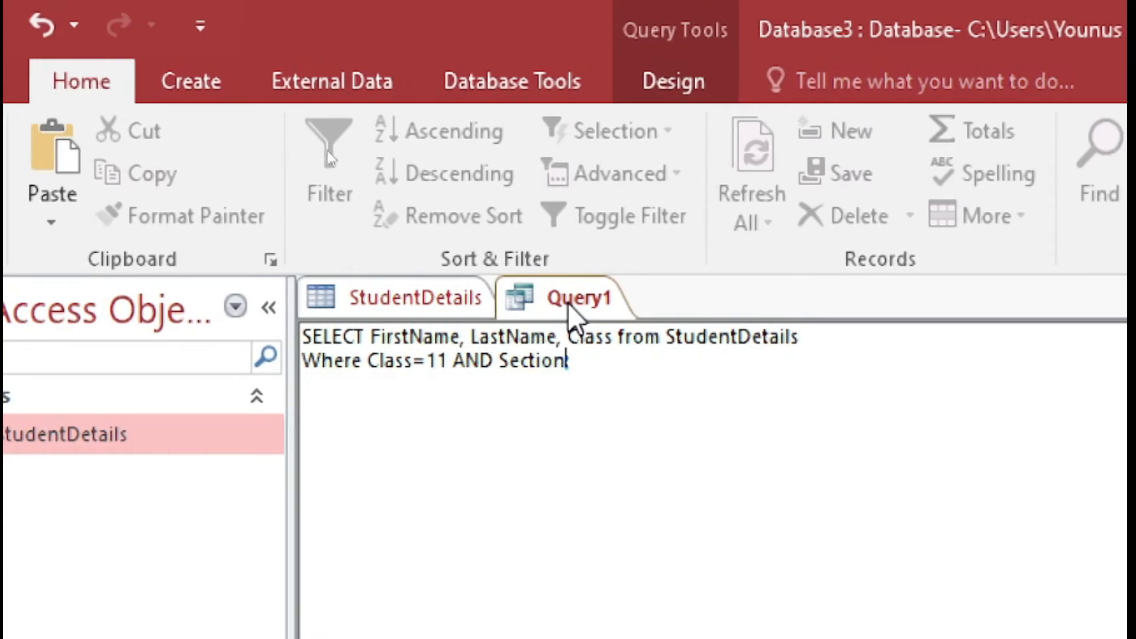
pyautogui.write('=;')
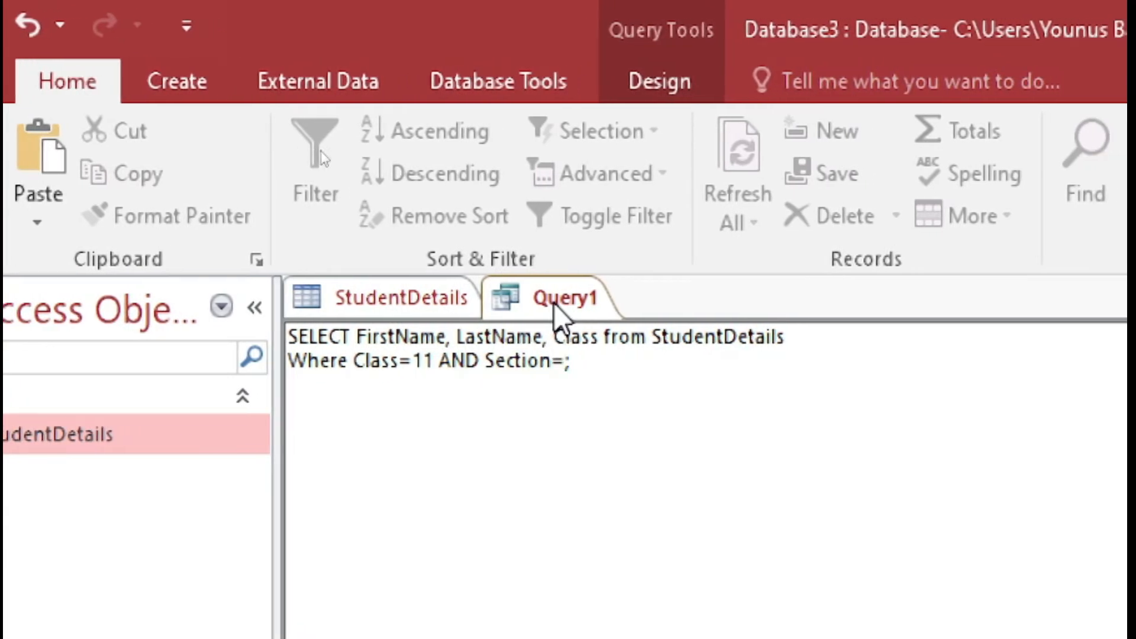
pyautogui.click(383, 299)
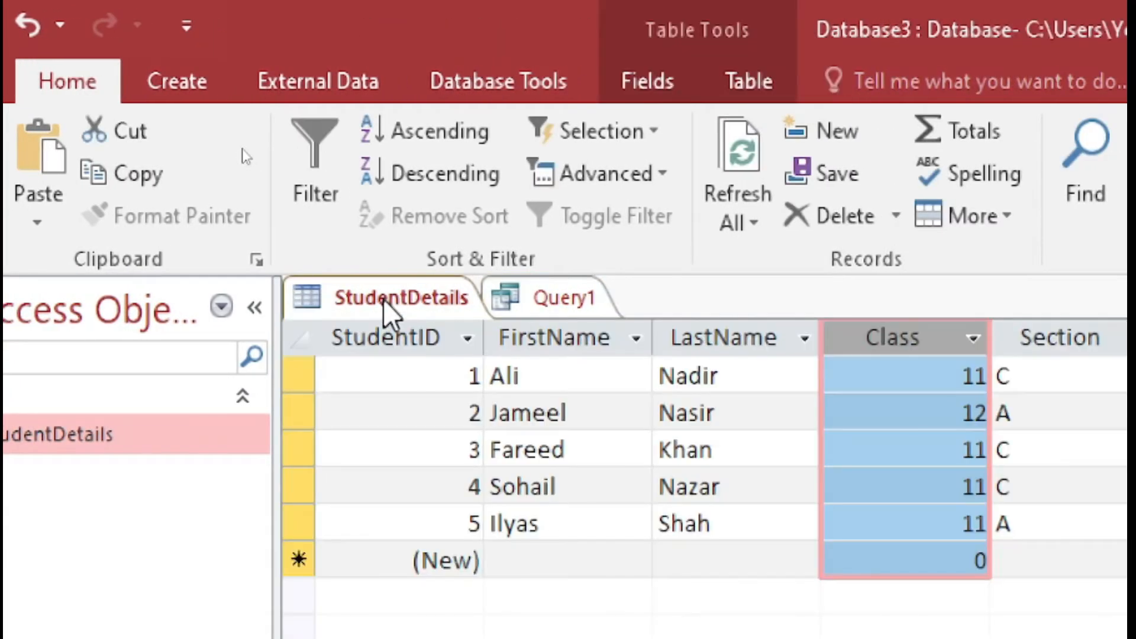
pyautogui.click(544, 302)
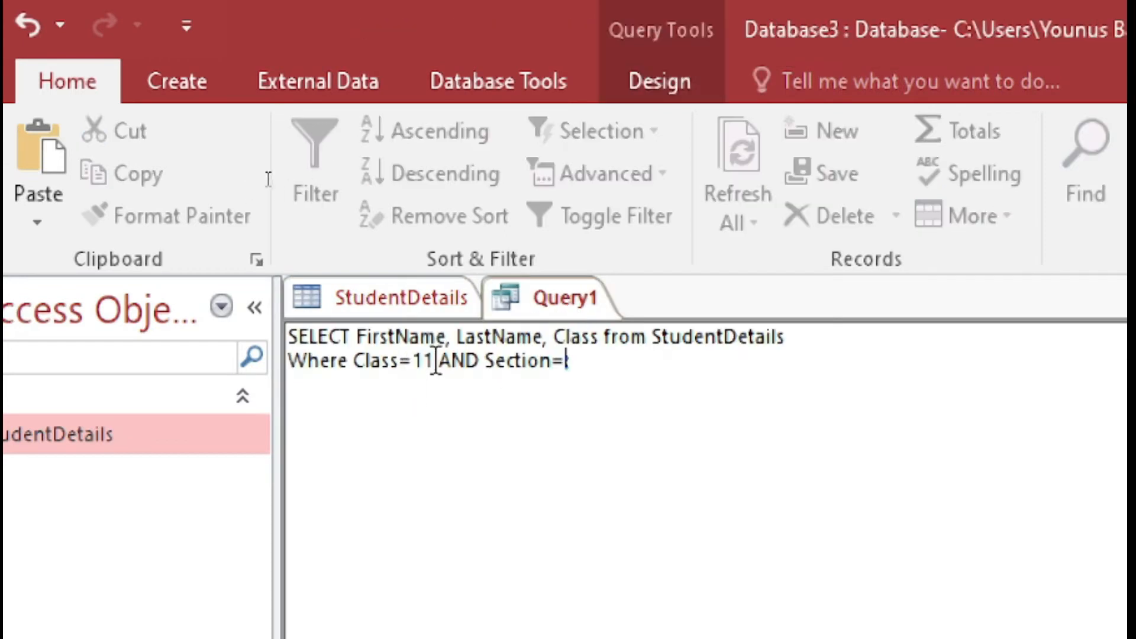
# Check the Class and Section values in the StudentDetails table and complete the second condition as Section='C'
pyautogui.moveTo(436, 361); pyautogui.dragTo(413, 361)
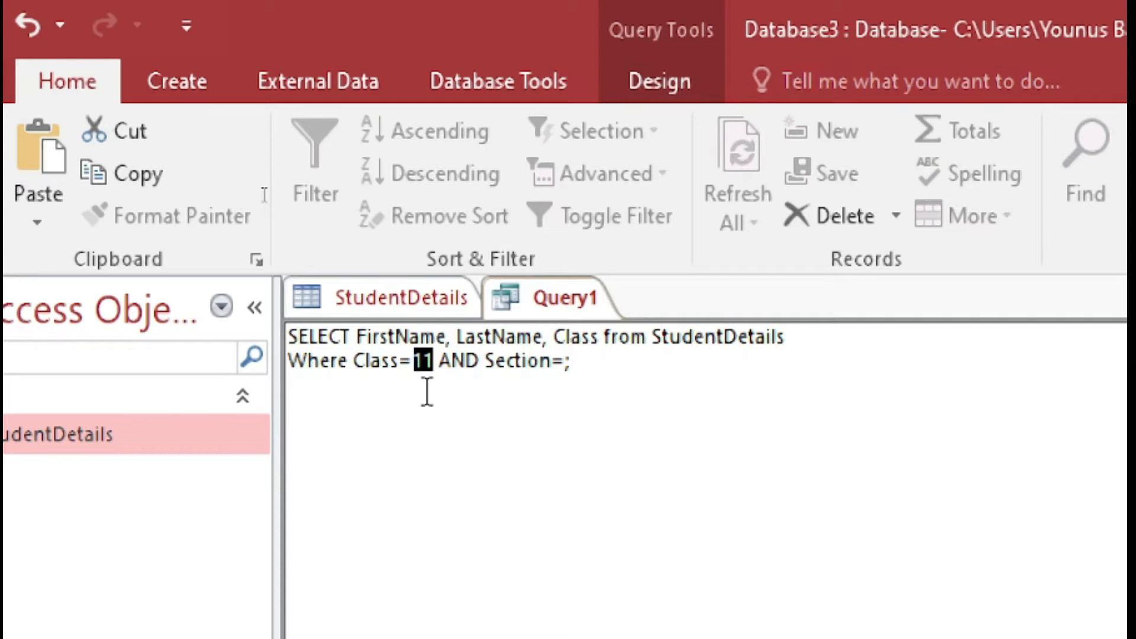
pyautogui.click(437, 314)
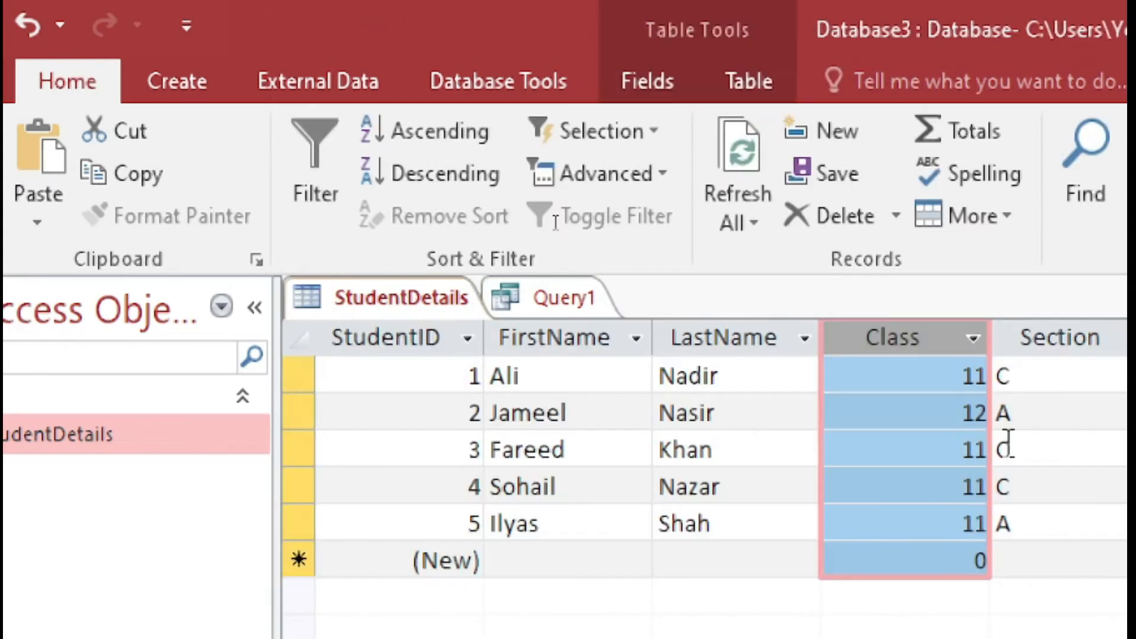
pyautogui.click(941, 389)
pyautogui.click(1042, 376)
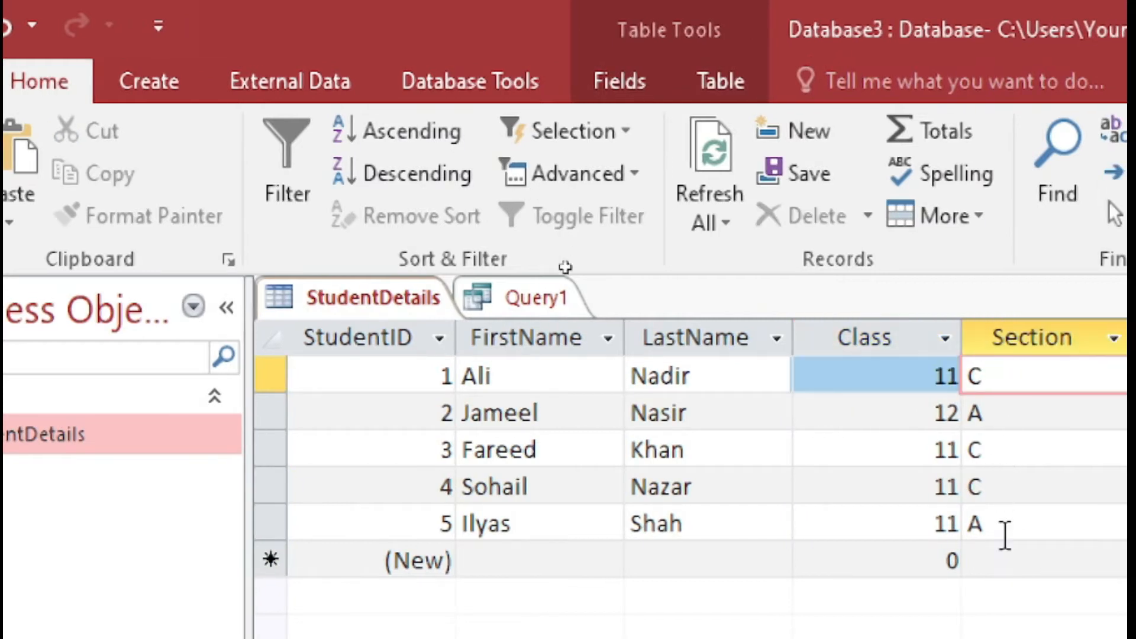
pyautogui.click(536, 297)
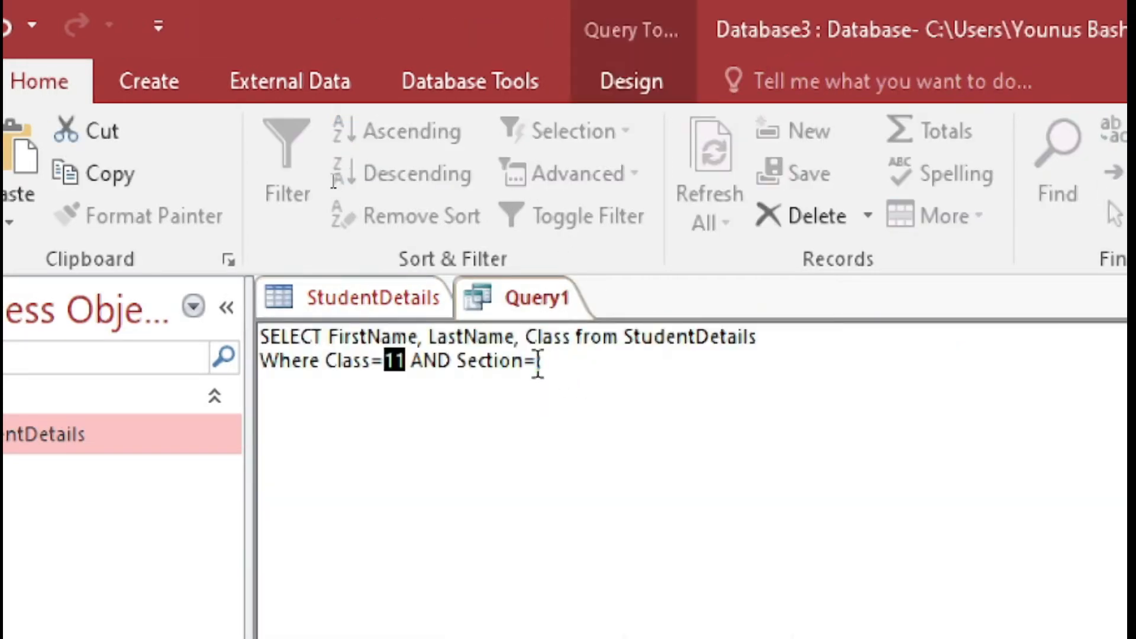
pyautogui.click(541, 360)
pyautogui.press('BackSpace')
pyautogui.write("''")
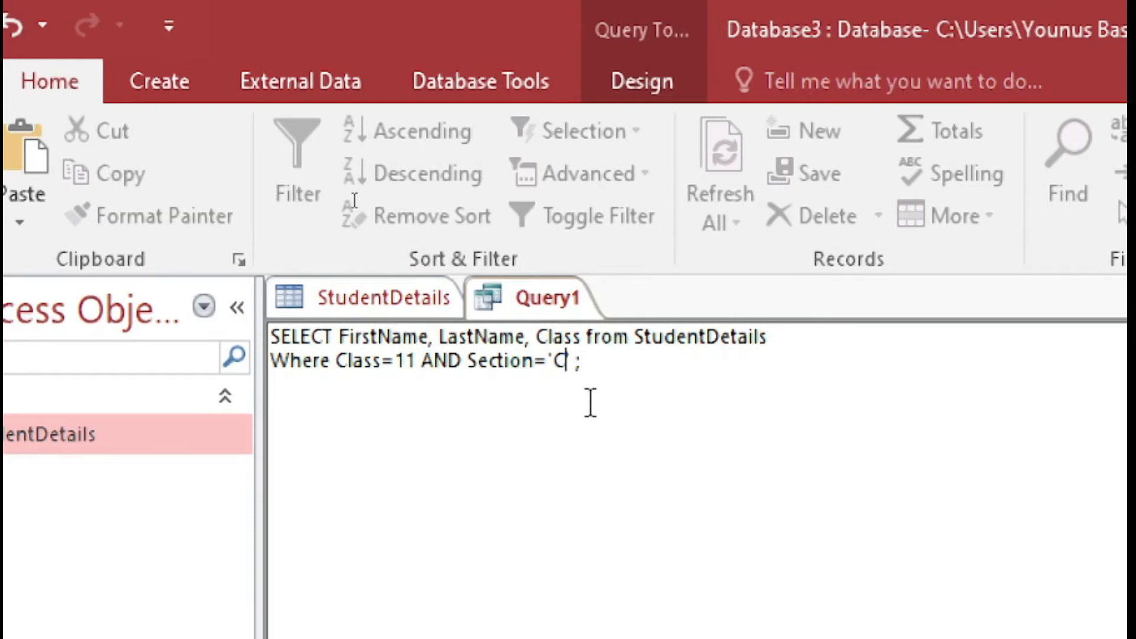
# Run the query with the condition Class=11 AND Section='C' and check the returned rows
pyautogui.moveTo(331, 361); pyautogui.dragTo(464, 362)
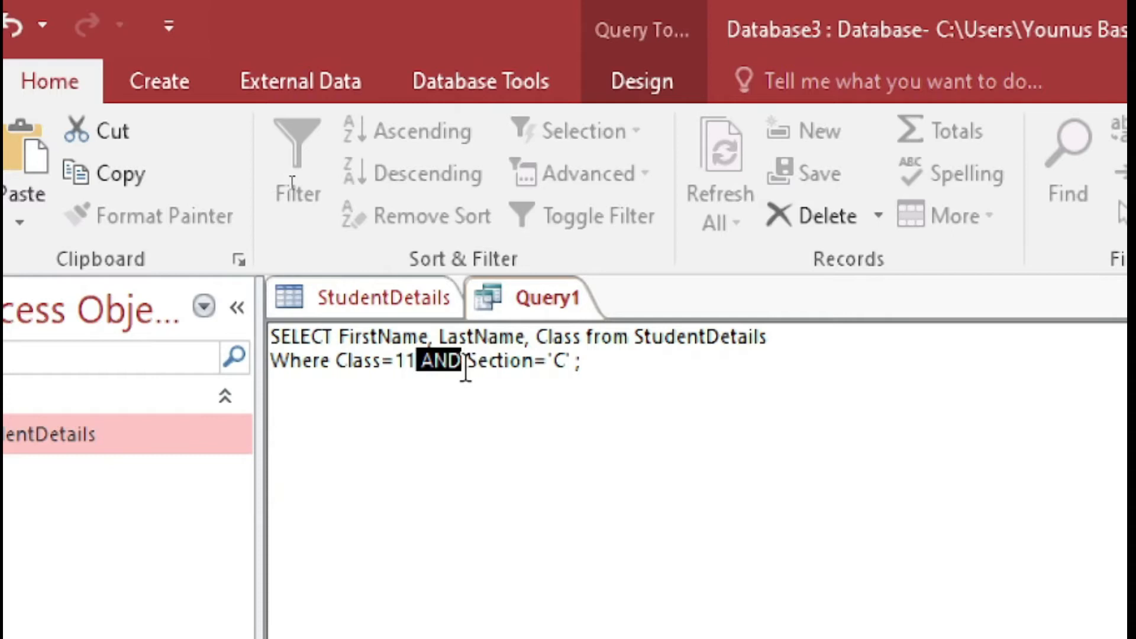
pyautogui.press('Left')
pyautogui.press('Left')
pyautogui.press('Left')
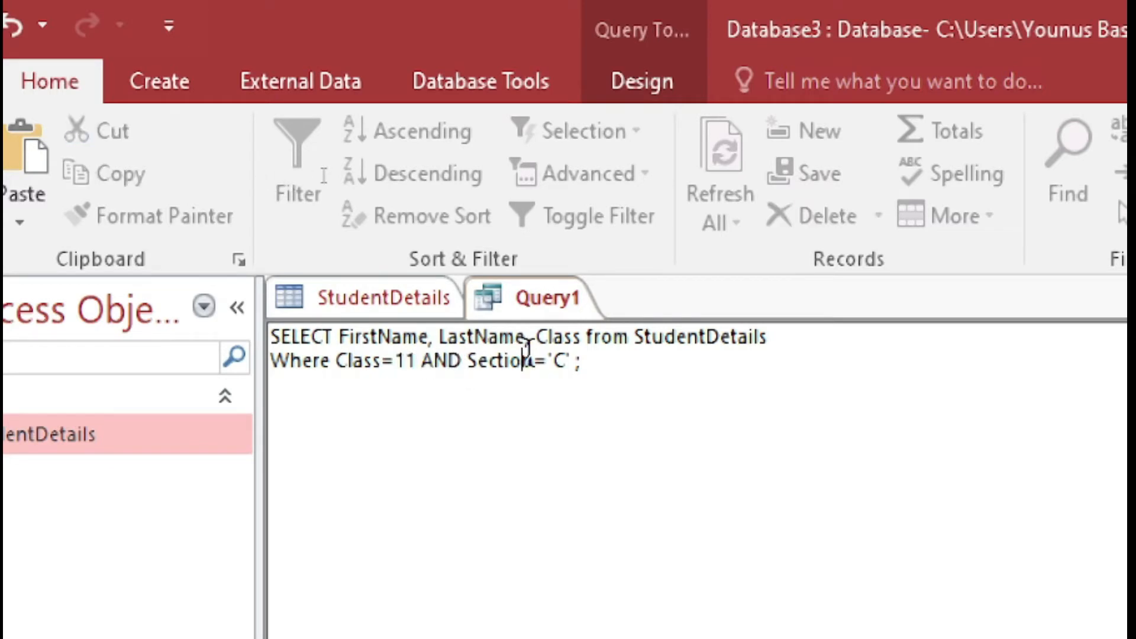
pyautogui.click(647, 81)
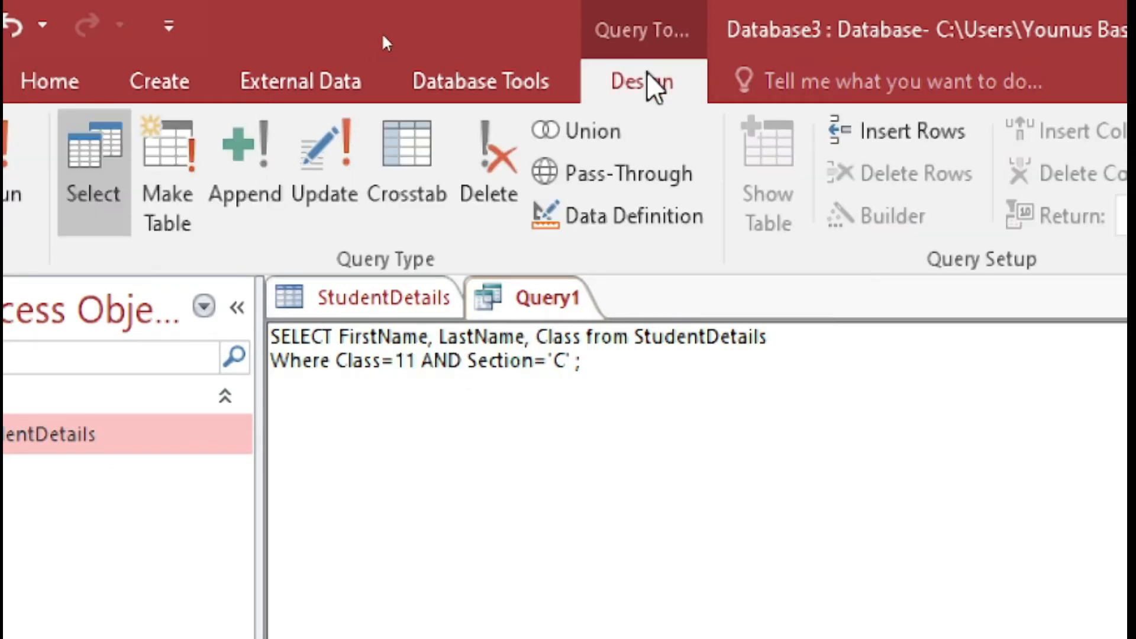
pyautogui.click(10, 152)
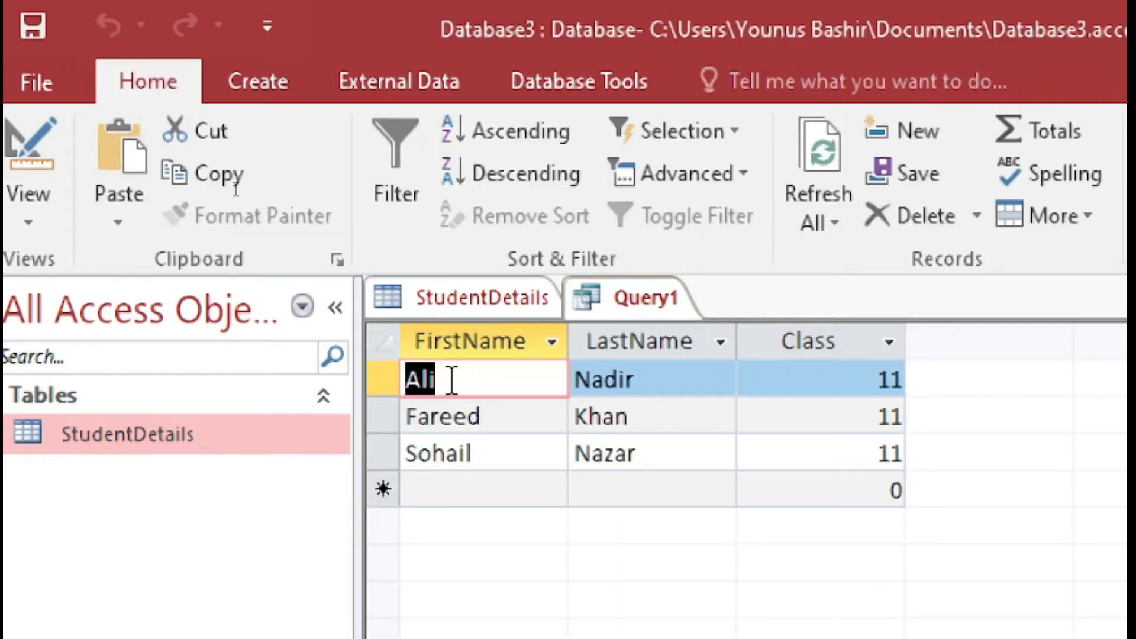
pyautogui.click(694, 375)
pyautogui.click(834, 378)
pyautogui.click(864, 474)
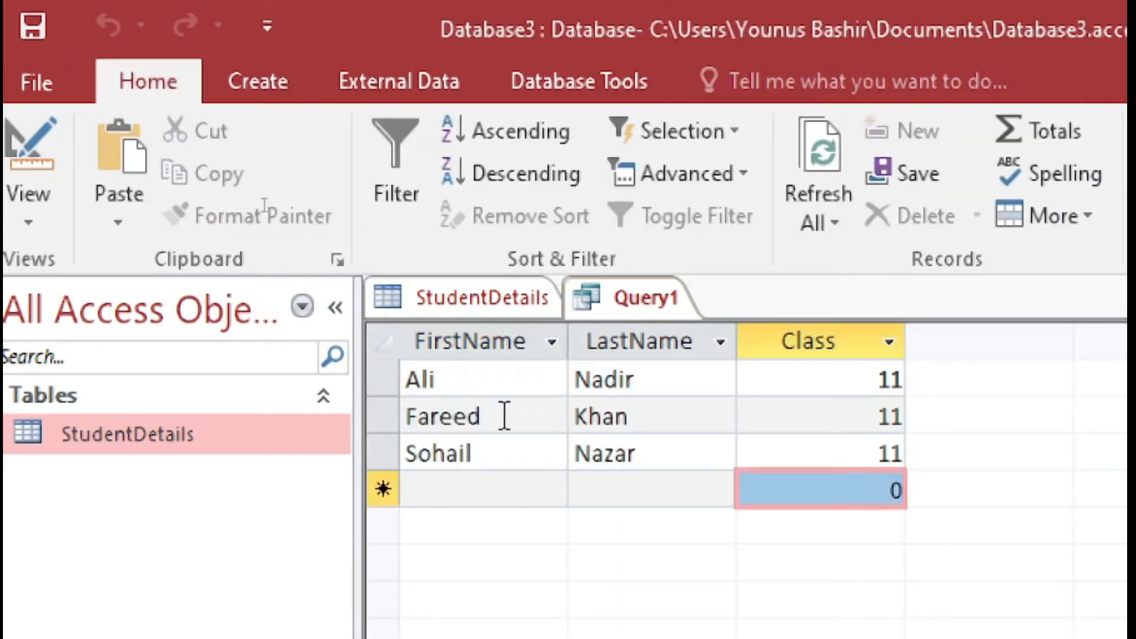
# Reopen the query in SQL view, add Section to the selected fields after Class, and run it
pyautogui.rightClick(637, 299)
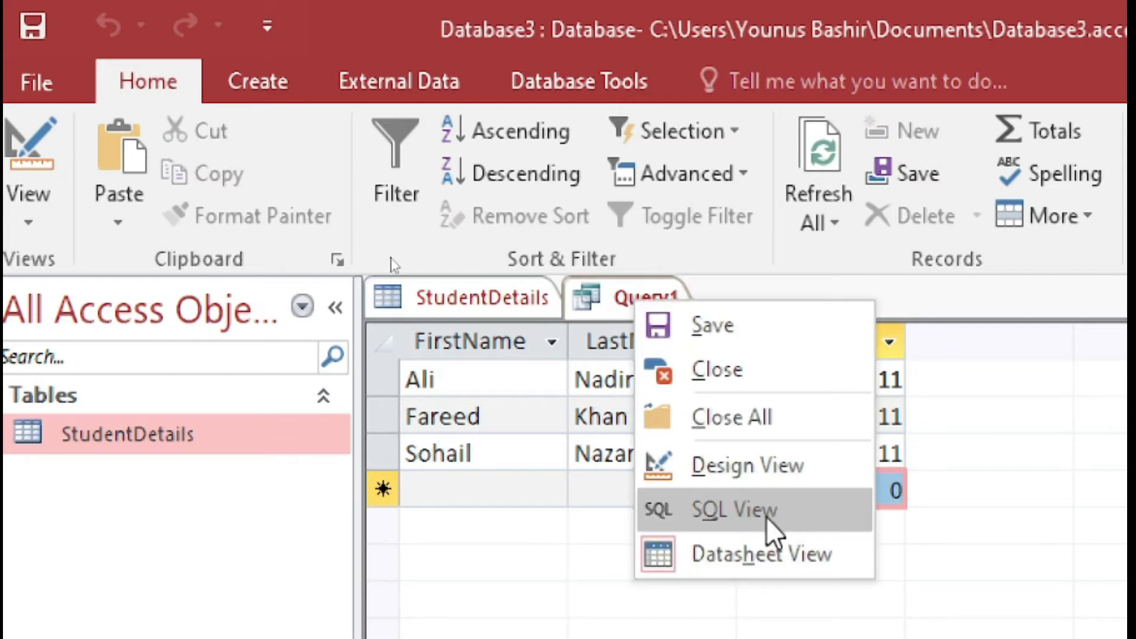
pyautogui.click(734, 509)
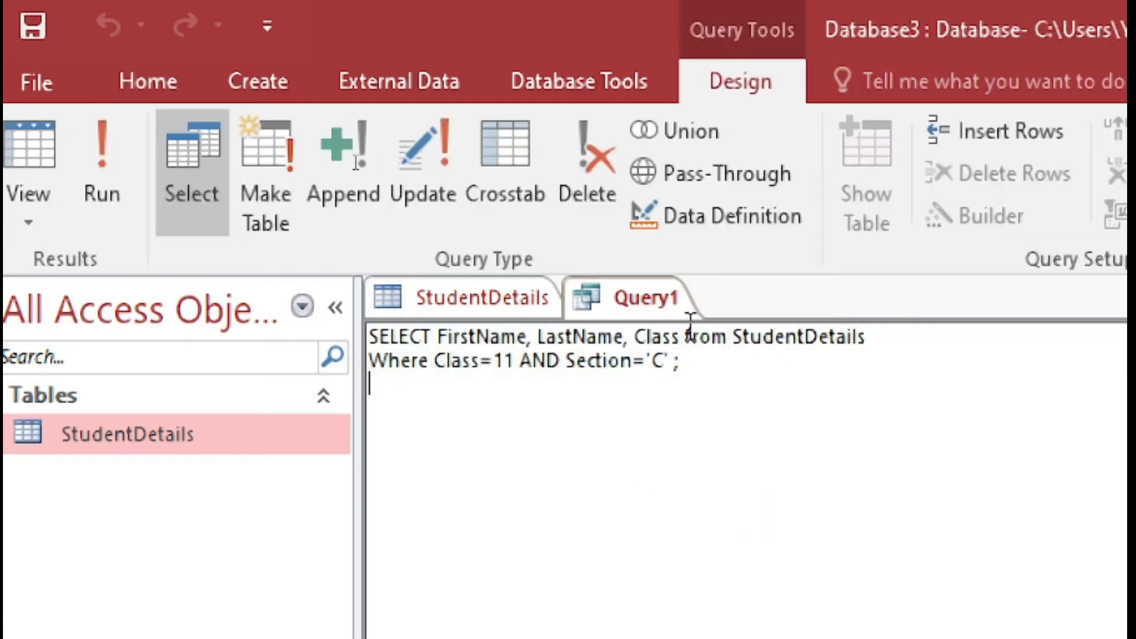
pyautogui.press('BackSpace')
pyautogui.write(', Sect')
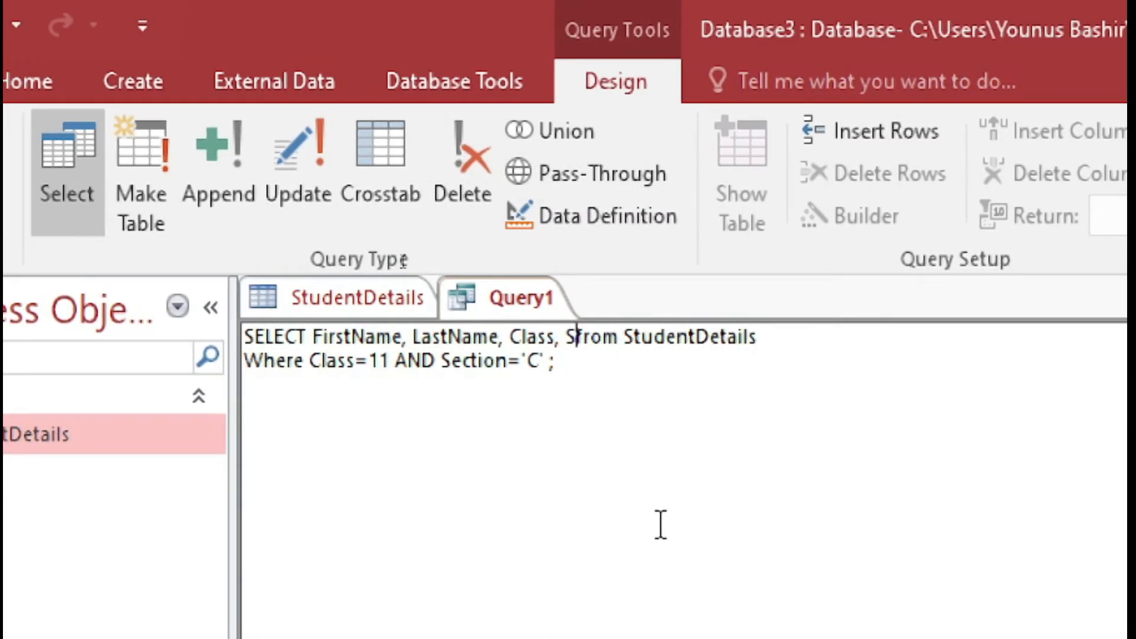
pyautogui.write('ion')
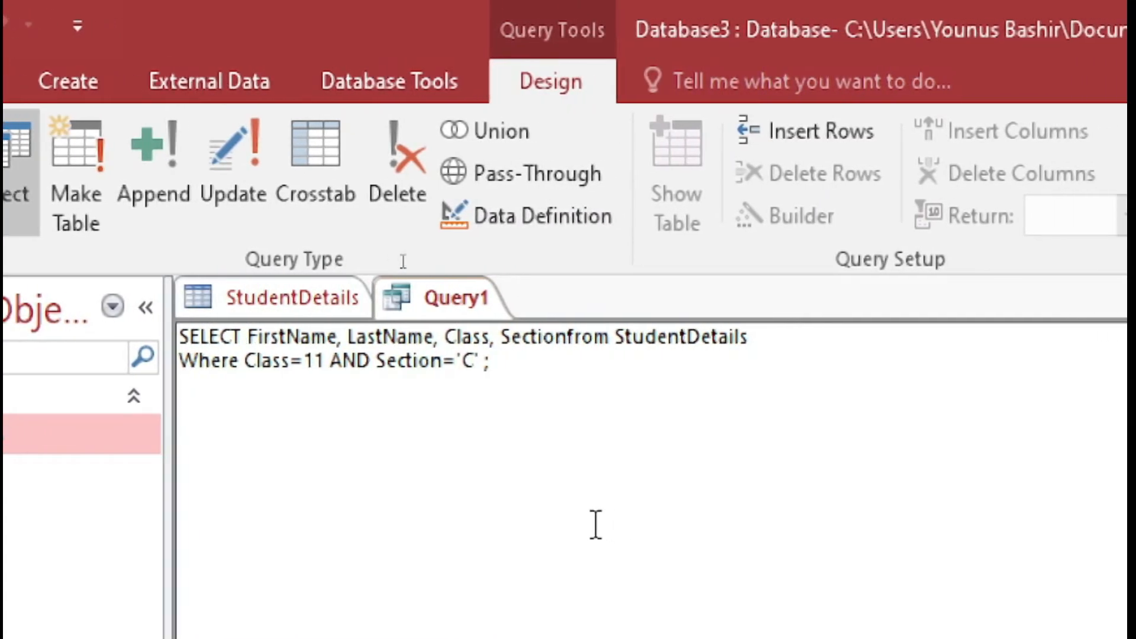
pyautogui.click(109, 177)
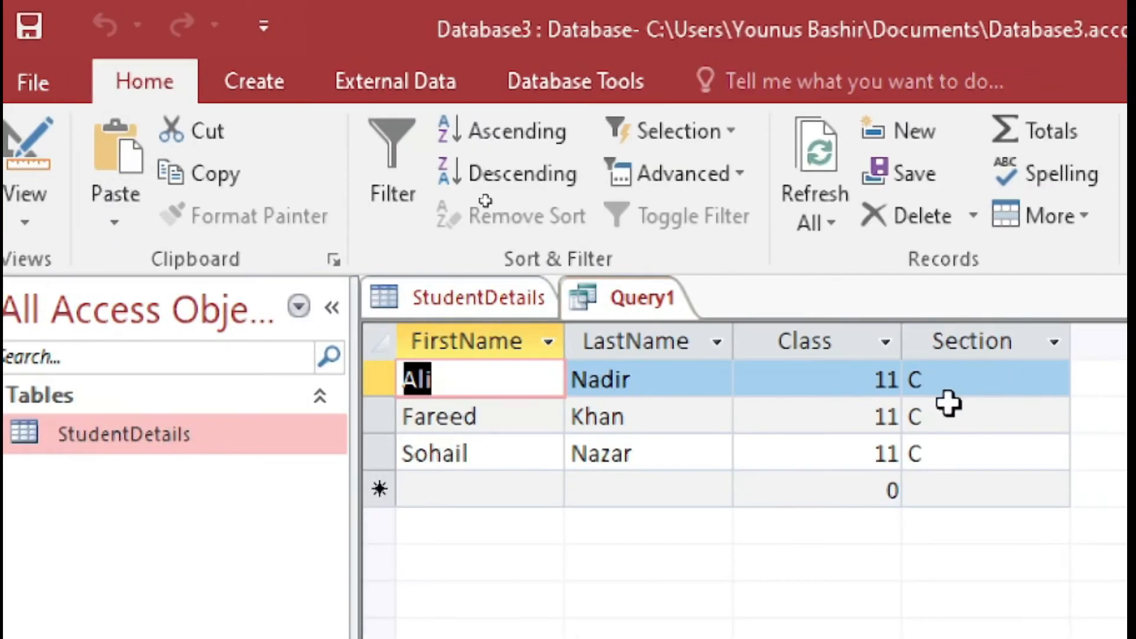
# Check the Class and Section values of each row in the query result
pyautogui.click(907, 375)
pyautogui.click(995, 383)
pyautogui.click(879, 446)
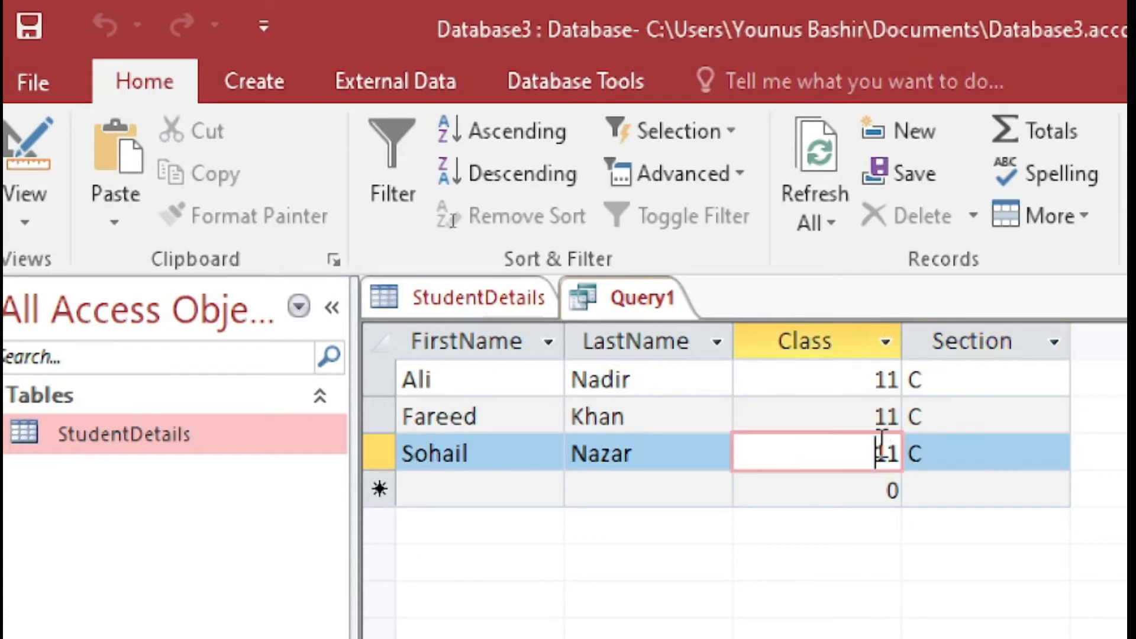
pyautogui.click(914, 378)
pyautogui.click(946, 453)
pyautogui.click(946, 454)
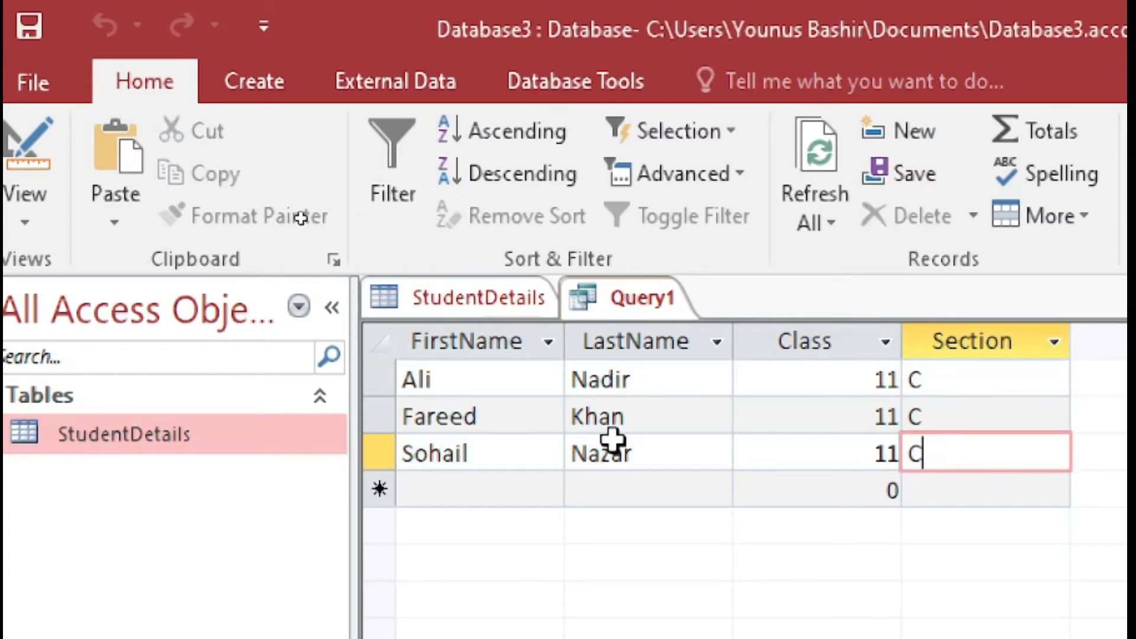
# Return the query showing the Section field to SQL view
pyautogui.click(655, 301)
pyautogui.rightClick(654, 300)
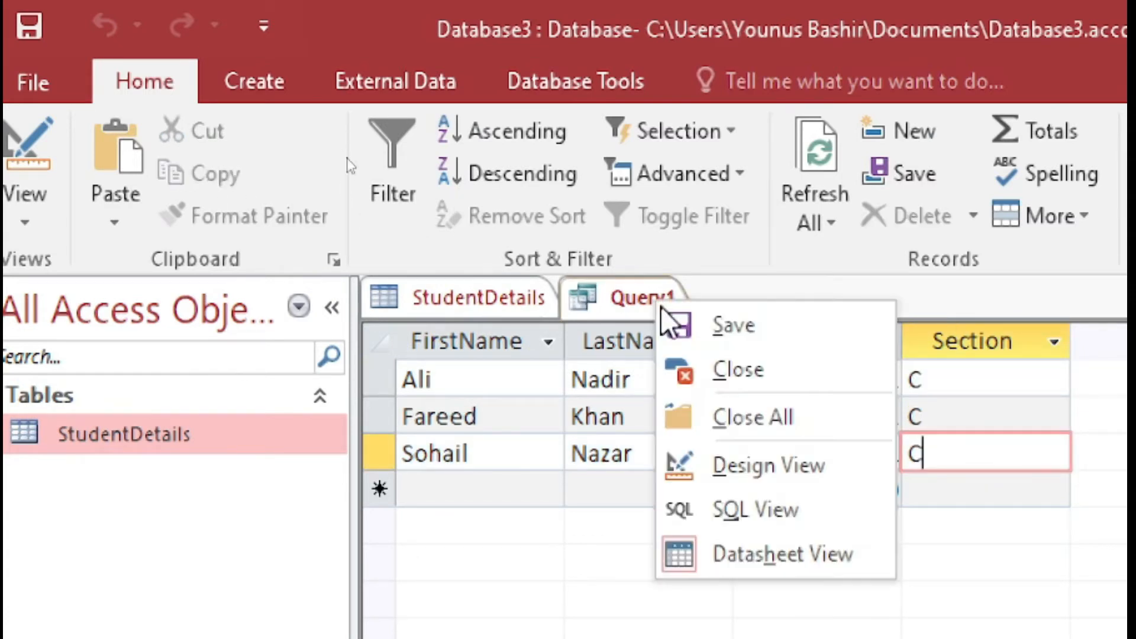
pyautogui.click(755, 510)
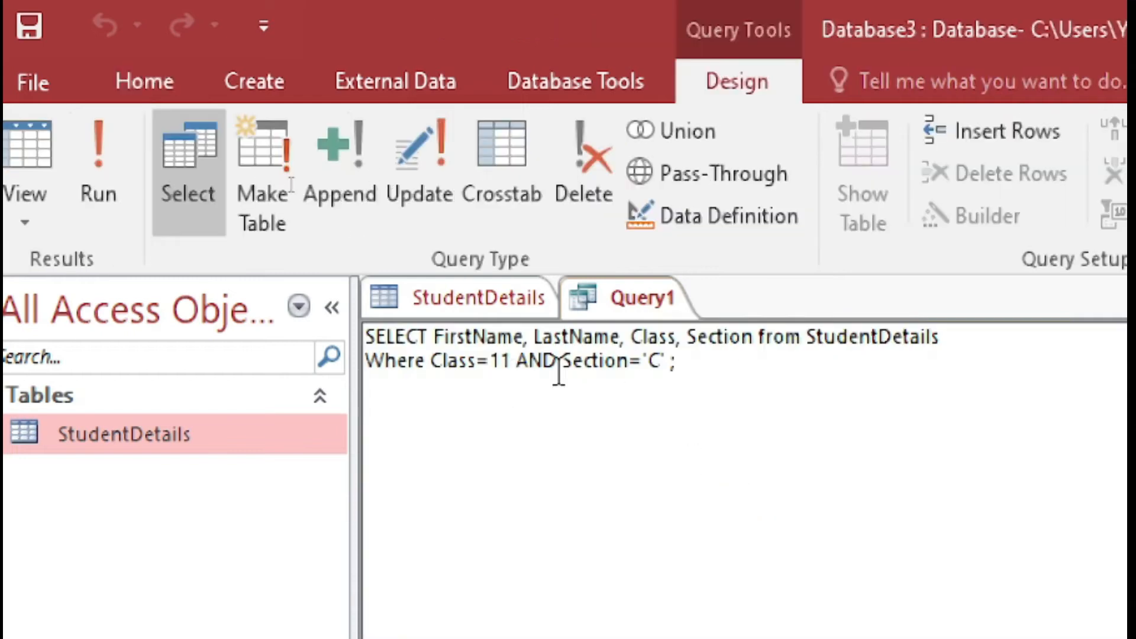
pyautogui.press('BackSpace')
pyautogui.press('BackSpace')
pyautogui.press('BackSpace')
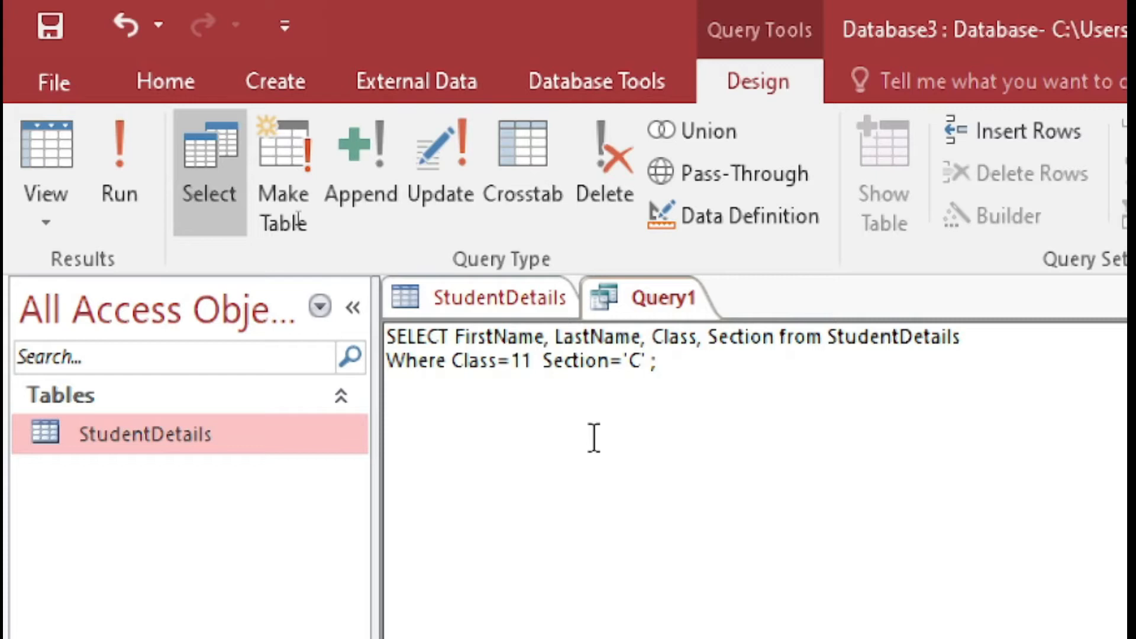
pyautogui.hotkey('ctrl', 'z')
pyautogui.press('Right')
pyautogui.press('Right')
pyautogui.press('Right')
pyautogui.press('Right')
pyautogui.press('Right')
pyautogui.press('Right')
pyautogui.press('Right')
pyautogui.press('Right')
pyautogui.press('Right')
pyautogui.press('Right')
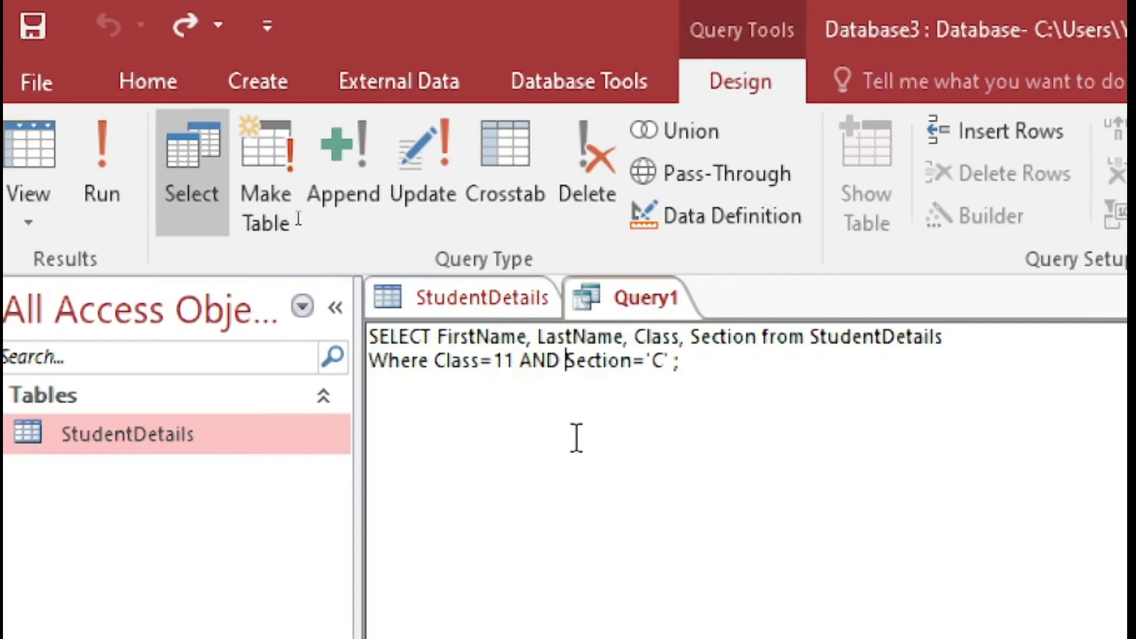
pyautogui.press('Right')
pyautogui.press('Right')
pyautogui.press('Right')
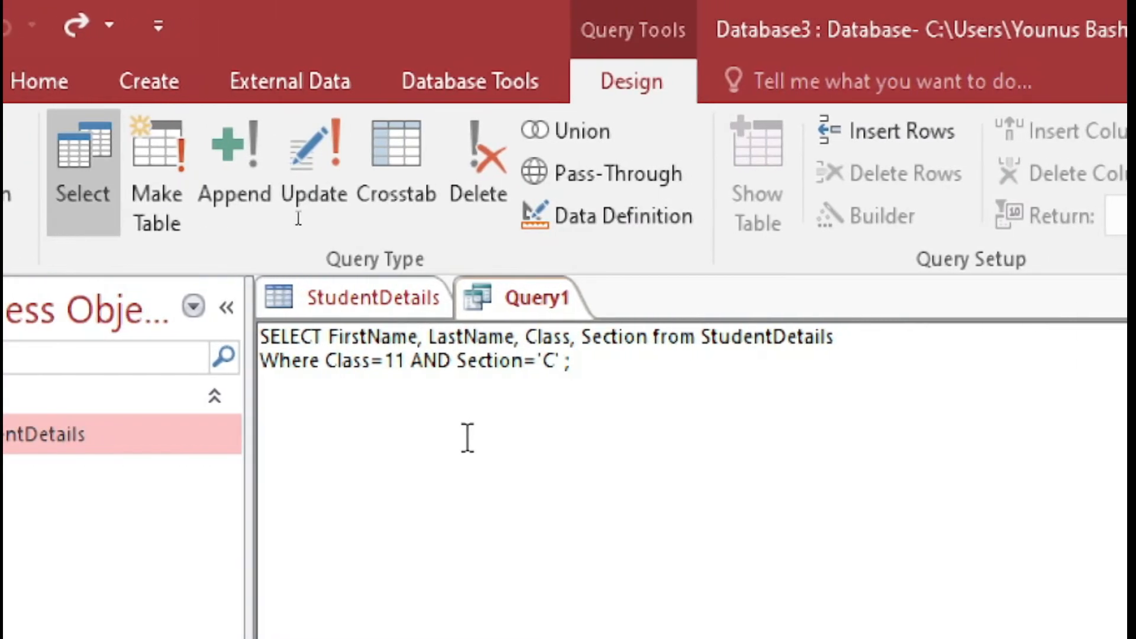
pyautogui.write('AND')
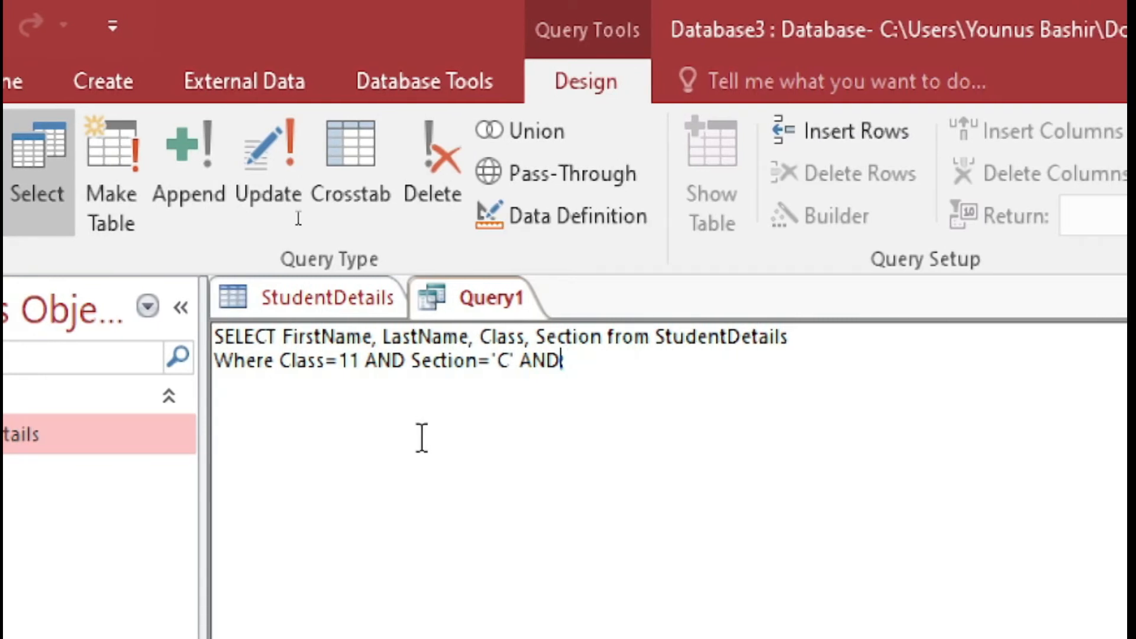
pyautogui.press('BackSpace')
pyautogui.press('BackSpace')
pyautogui.press('BackSpace')
pyautogui.press('BackSpace')
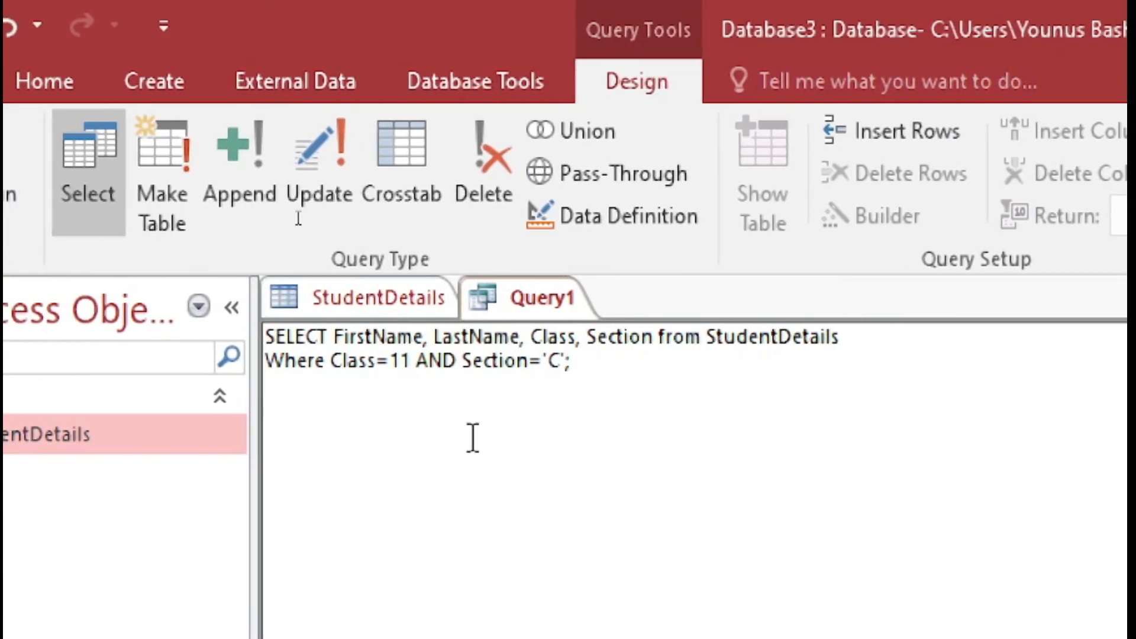
# Replace the AND operator between the Class=11 and Section='C' conditions with OR
pyautogui.press('Left')
pyautogui.press('Left')
pyautogui.press('Left')
pyautogui.press('Left')
pyautogui.press('Left')
pyautogui.press('Left')
pyautogui.press('Left')
pyautogui.press('Left')
pyautogui.press('Left')
pyautogui.press('Left')
pyautogui.press('Left')
pyautogui.press('Left')
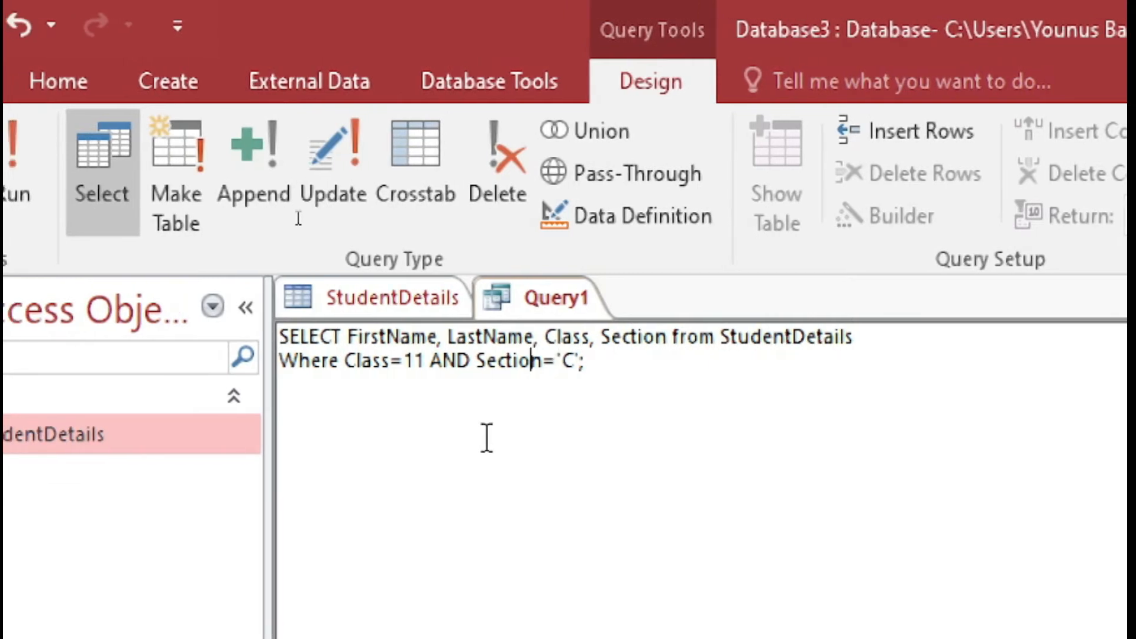
pyautogui.hotkey('shift', 'Left')
pyautogui.hotkey('shift', 'Left')
pyautogui.hotkey('shift', 'Left')
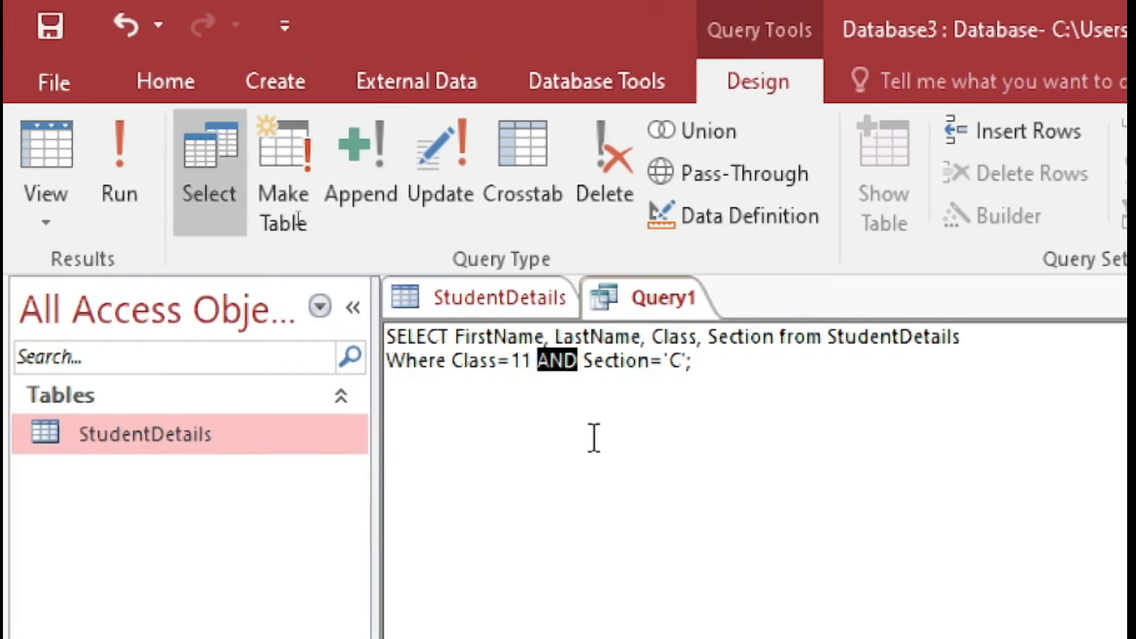
pyautogui.write('OR')
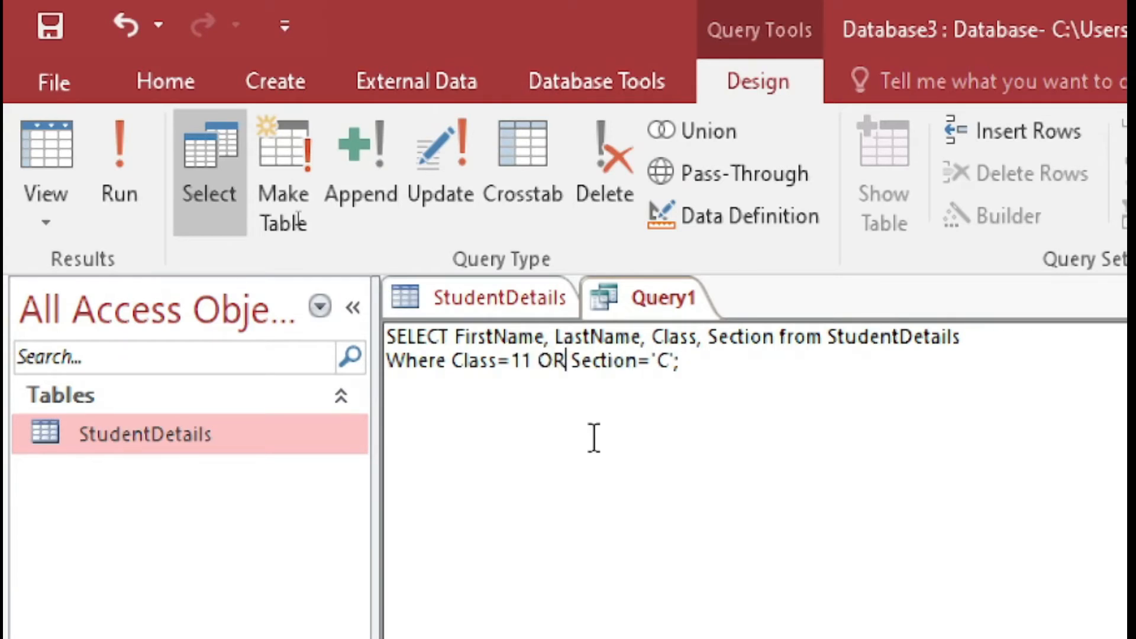
# Review the Class=11 and Section='C' conditions in the query and check the Class values in the StudentDetails table
pyautogui.moveTo(534, 359); pyautogui.dragTo(453, 358)
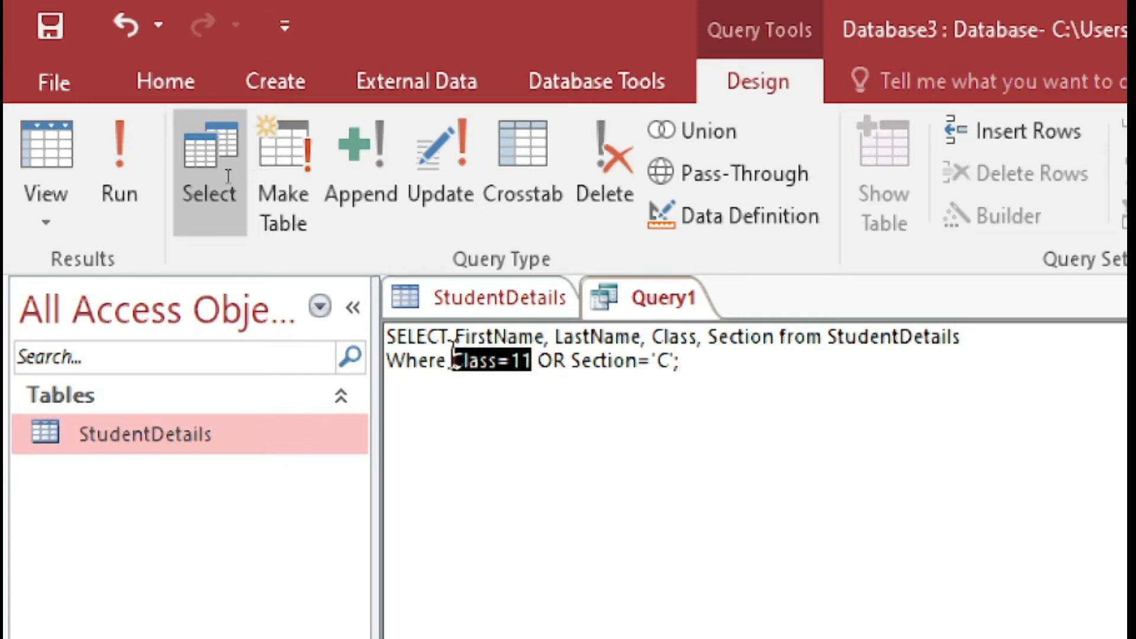
pyautogui.moveTo(569, 360); pyautogui.dragTo(668, 368)
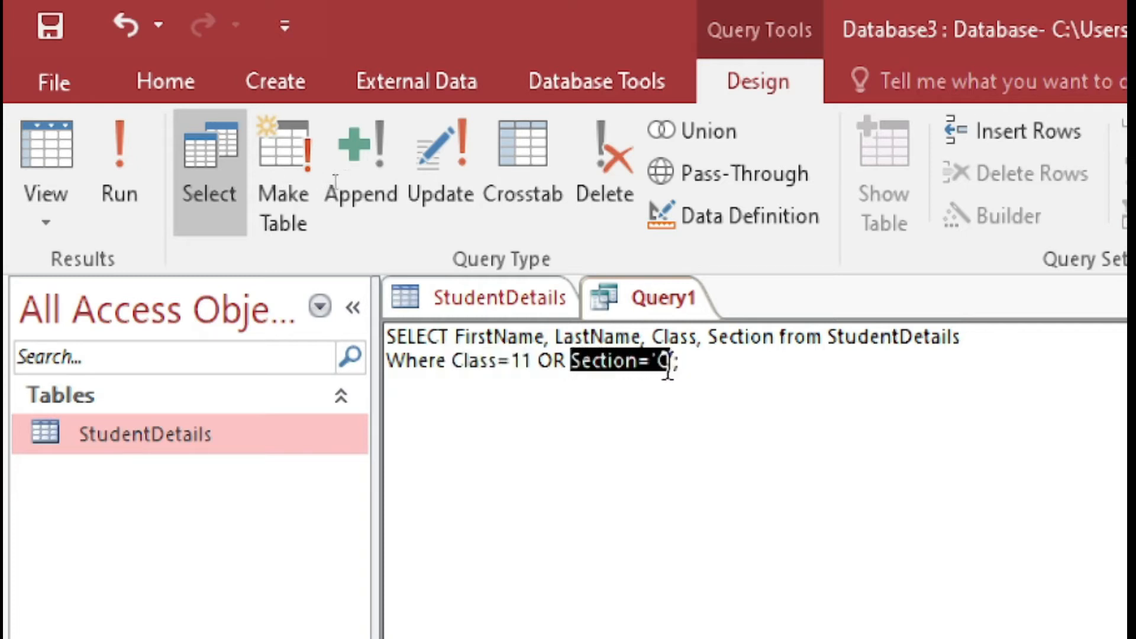
pyautogui.click(499, 360)
pyautogui.click(482, 355)
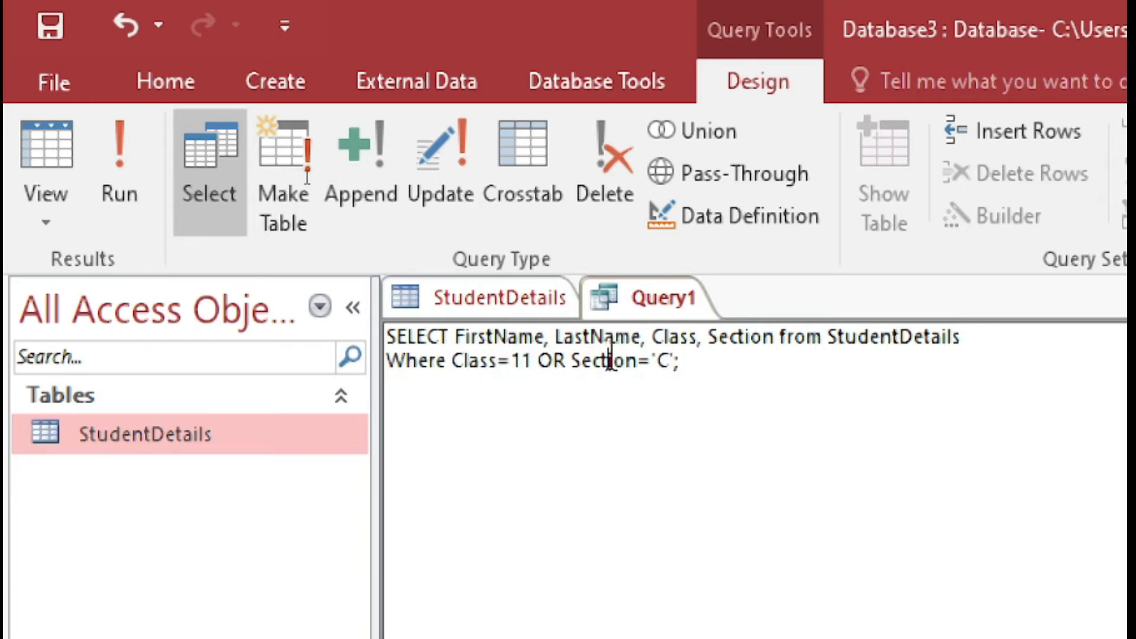
pyautogui.click(610, 360)
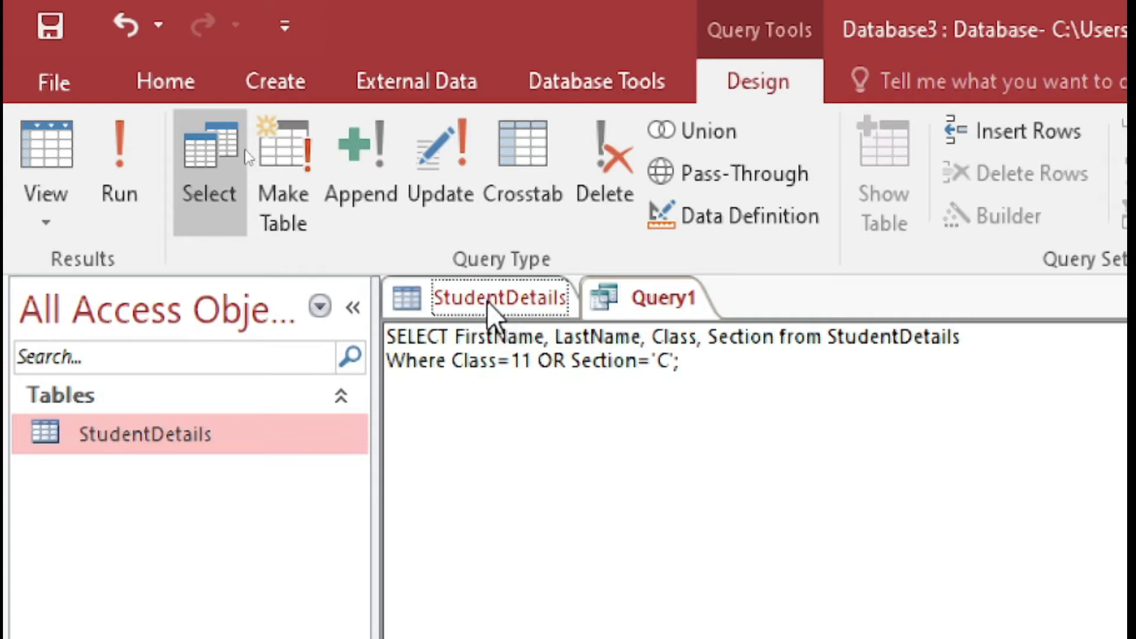
pyautogui.click(488, 301)
pyautogui.click(931, 421)
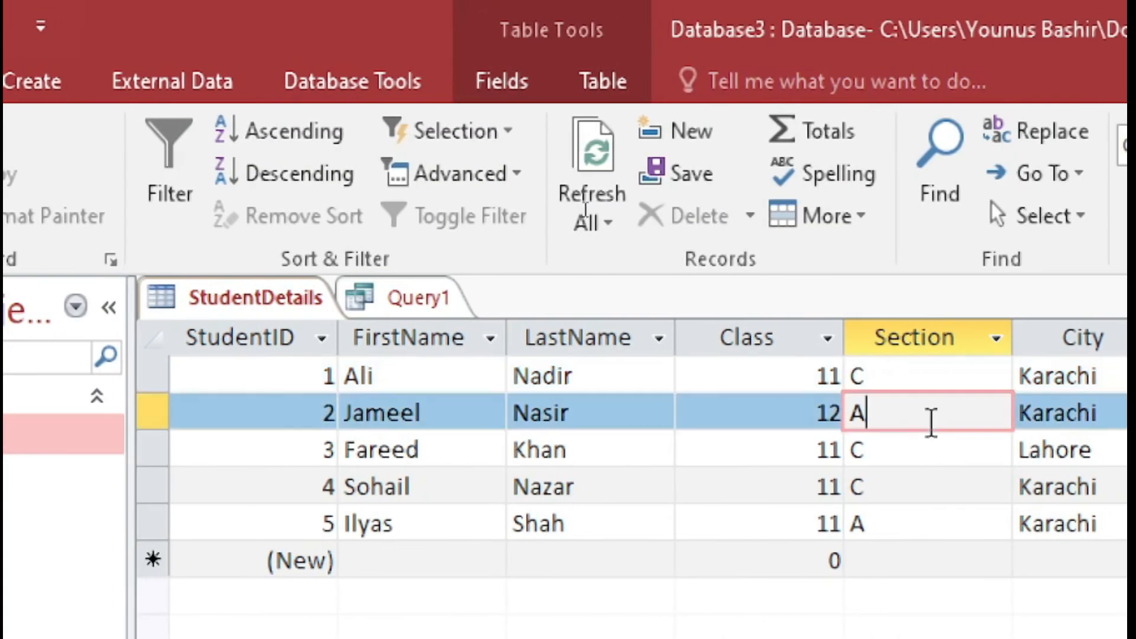
pyautogui.click(811, 375)
pyautogui.click(803, 453)
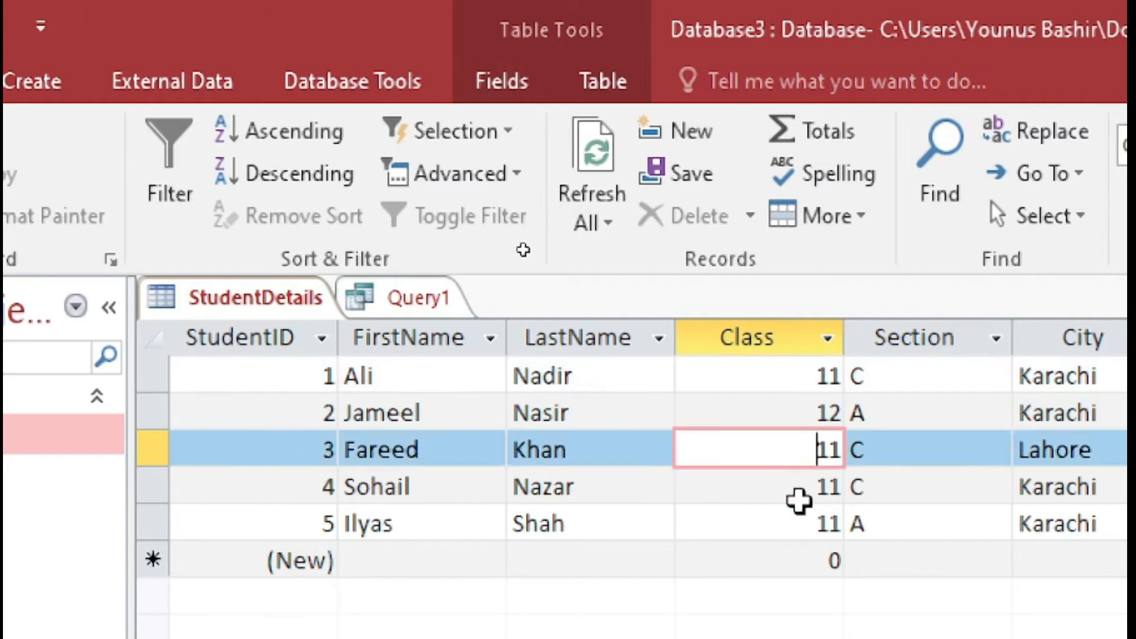
pyautogui.click(799, 499)
pyautogui.click(801, 525)
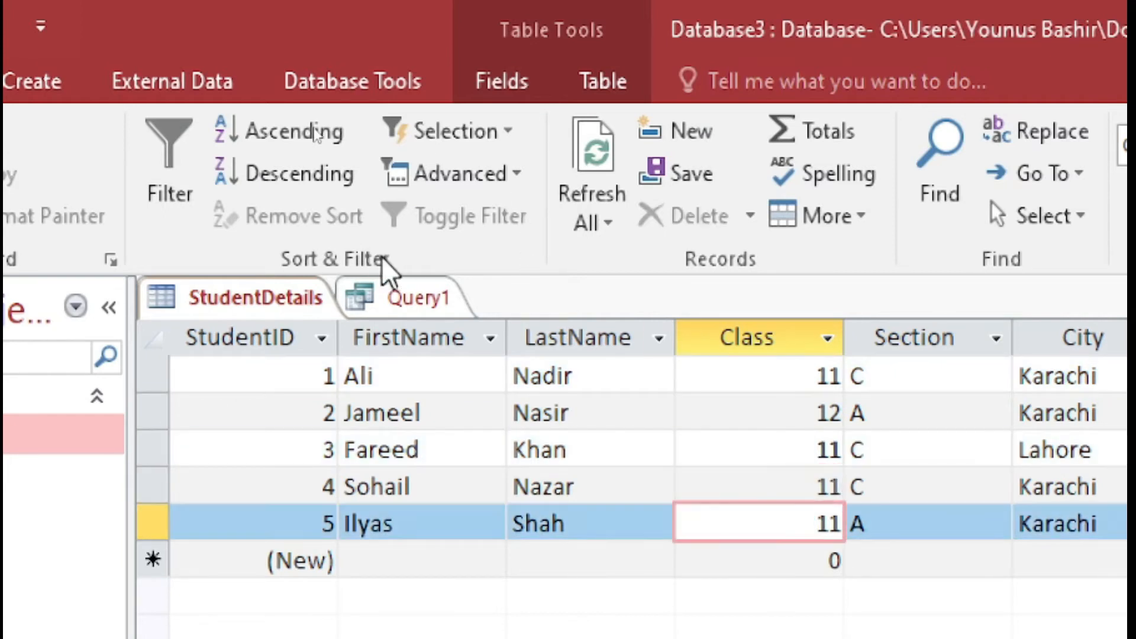
# Review the Class=11 condition again and check the Section values of the records in the StudentDetails table
pyautogui.click(384, 289)
pyautogui.moveTo(288, 359); pyautogui.dragTo(212, 361)
pyautogui.click(273, 304)
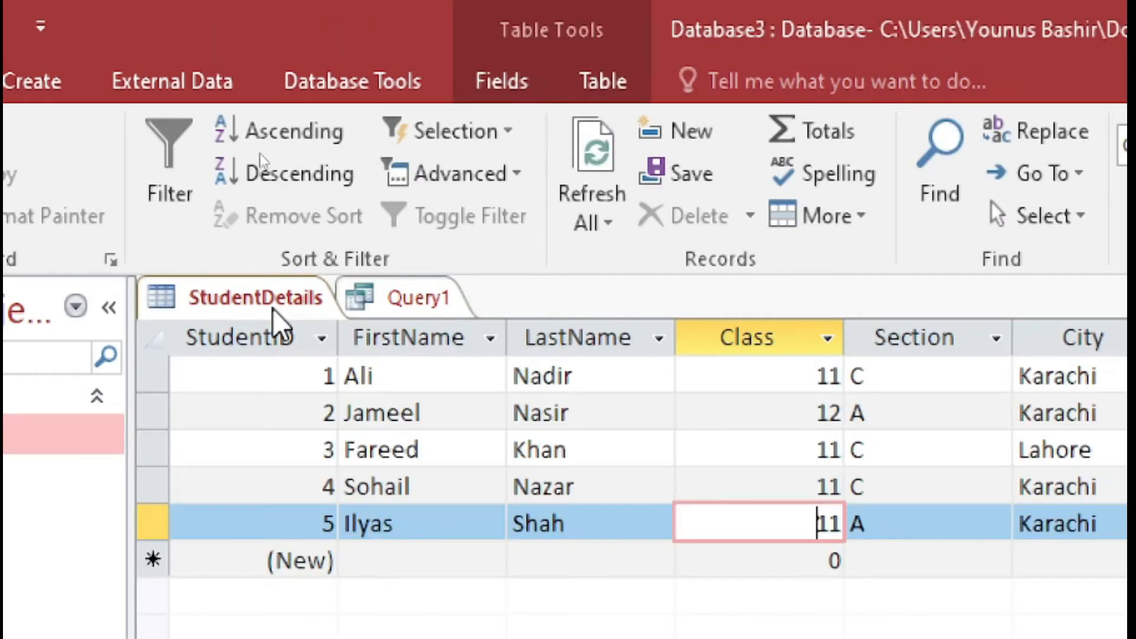
pyautogui.click(882, 377)
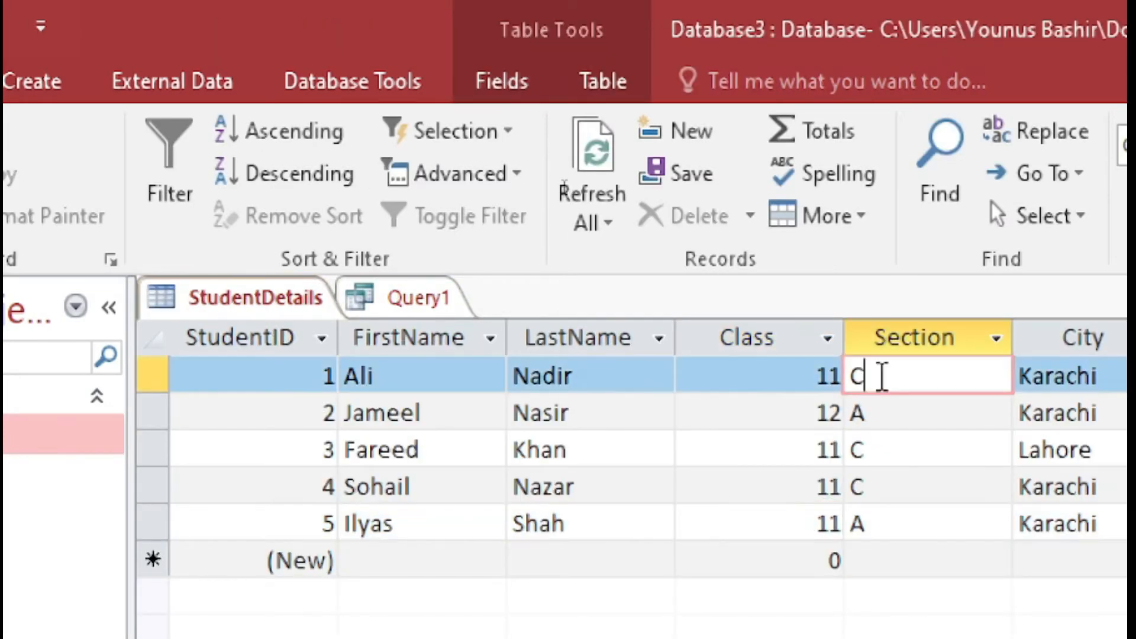
pyautogui.click(892, 461)
pyautogui.click(886, 495)
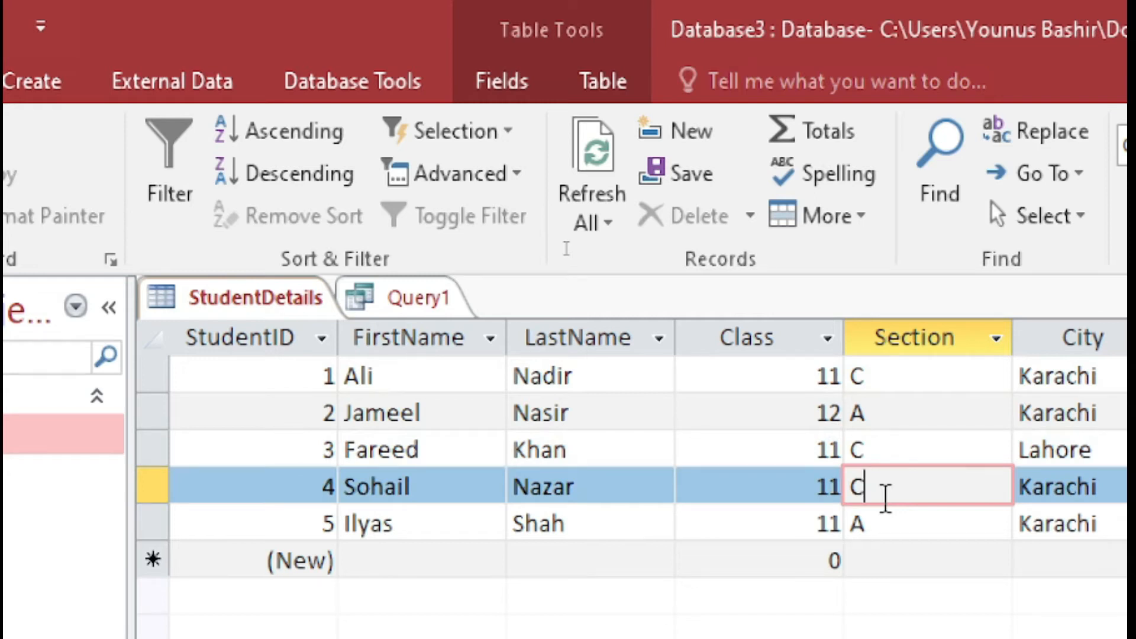
# Run the query with the condition Class=11 OR Section='C' and check the Section value of the last returned row
pyautogui.click(415, 299)
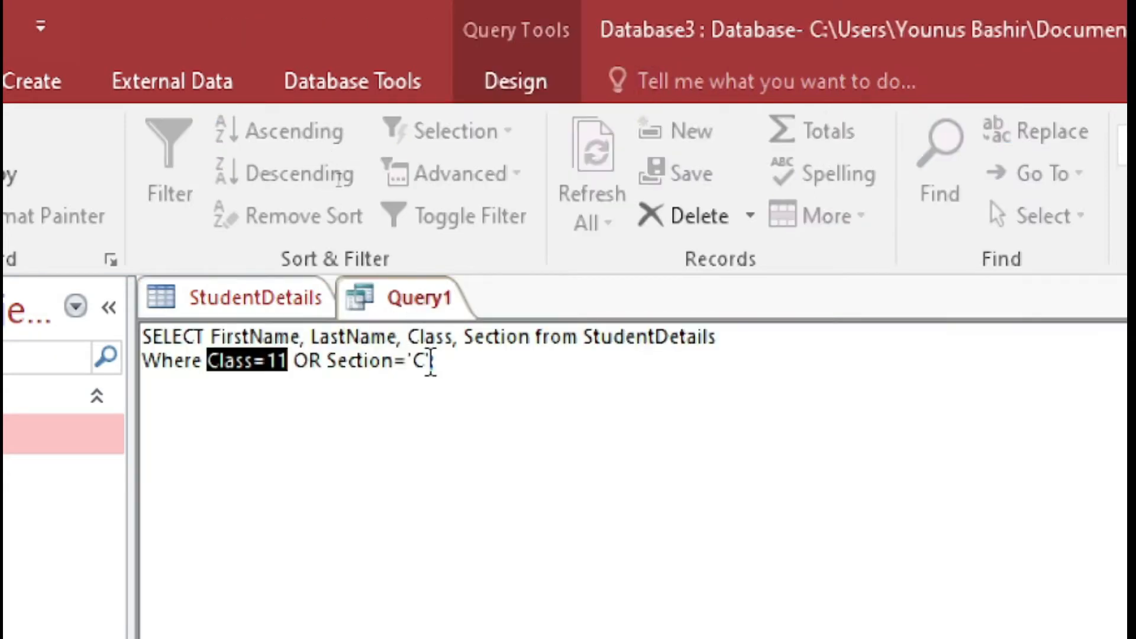
pyautogui.click(428, 362)
pyautogui.click(238, 364)
pyautogui.click(374, 390)
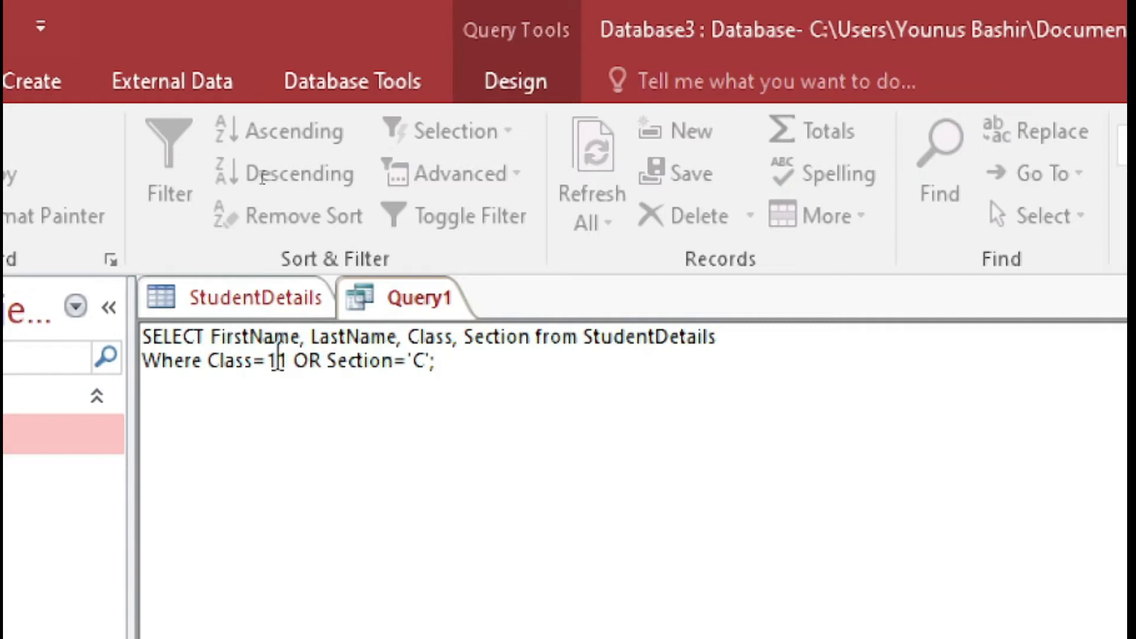
pyautogui.click(513, 83)
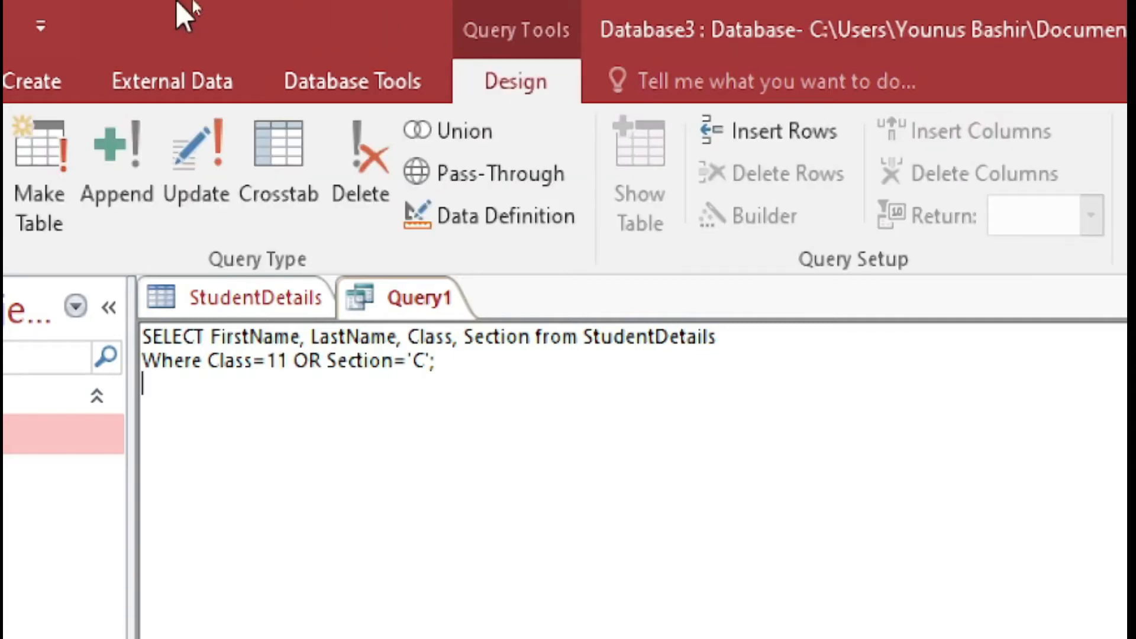
pyautogui.click(123, 155)
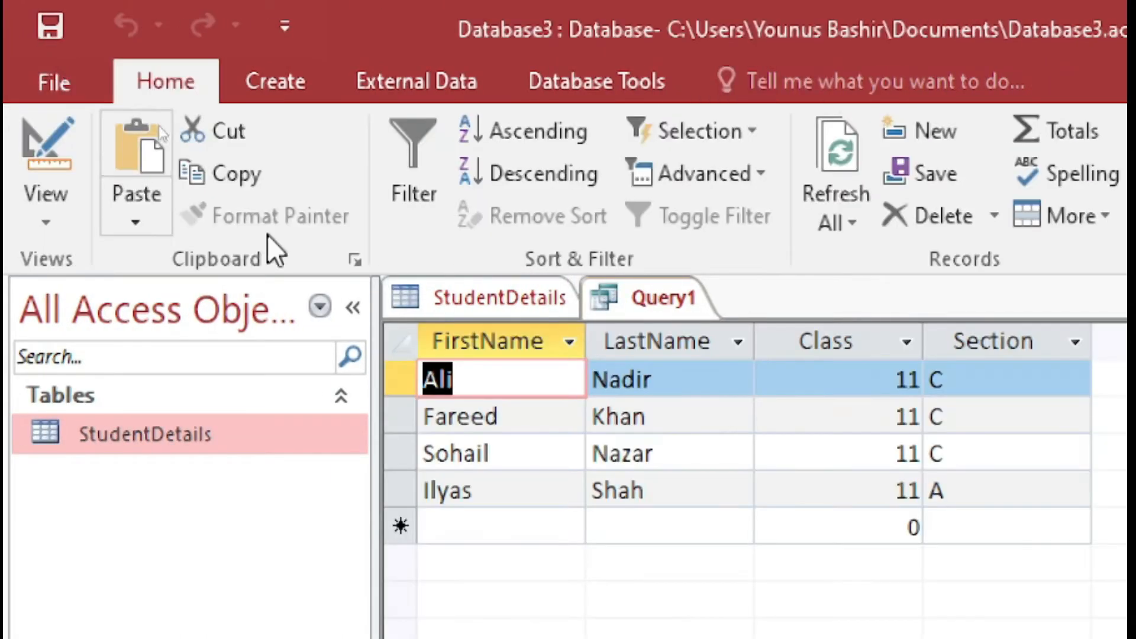
pyautogui.click(963, 494)
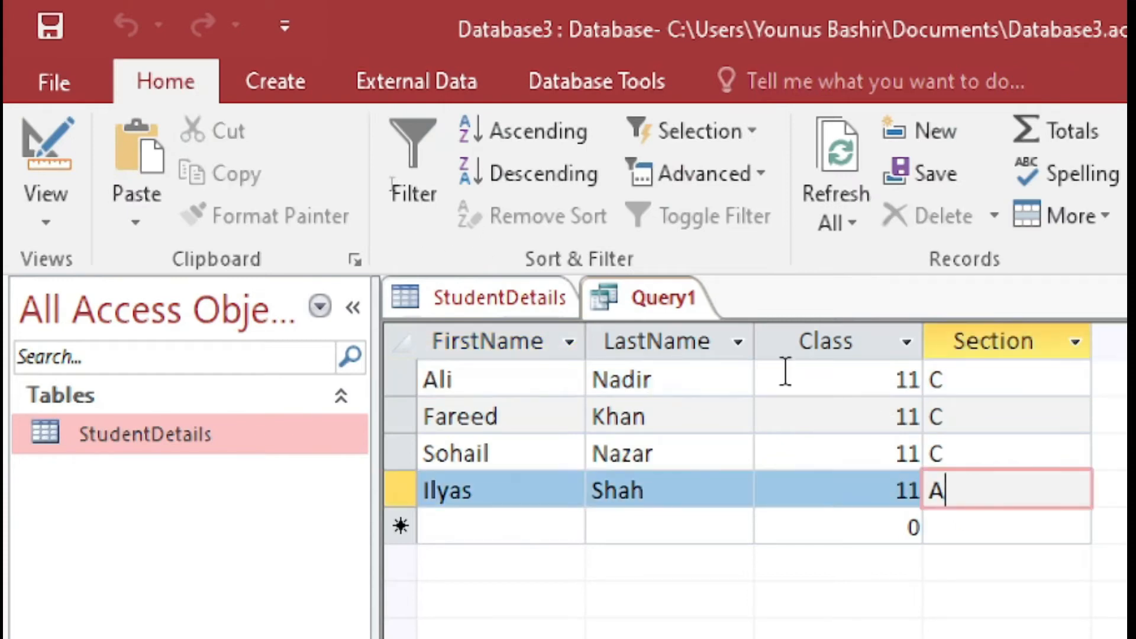
# Return the query to SQL view and review the Class=11 and Section='C' conditions on either side of OR
pyautogui.rightClick(644, 301)
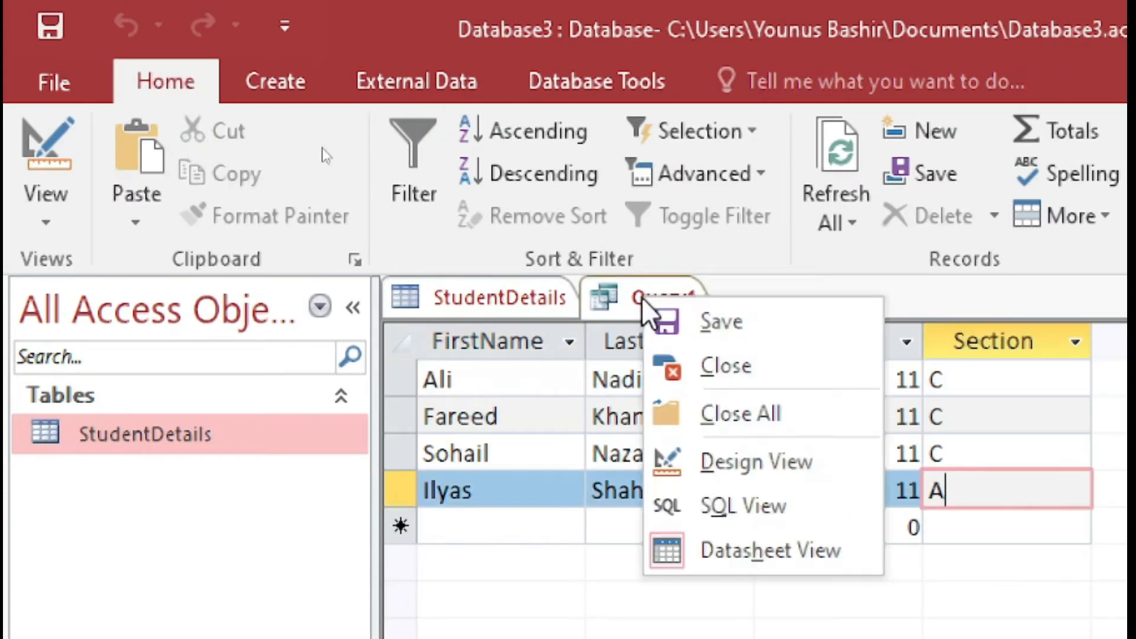
pyautogui.click(780, 521)
pyautogui.write('C')
pyautogui.moveTo(536, 359); pyautogui.dragTo(455, 357)
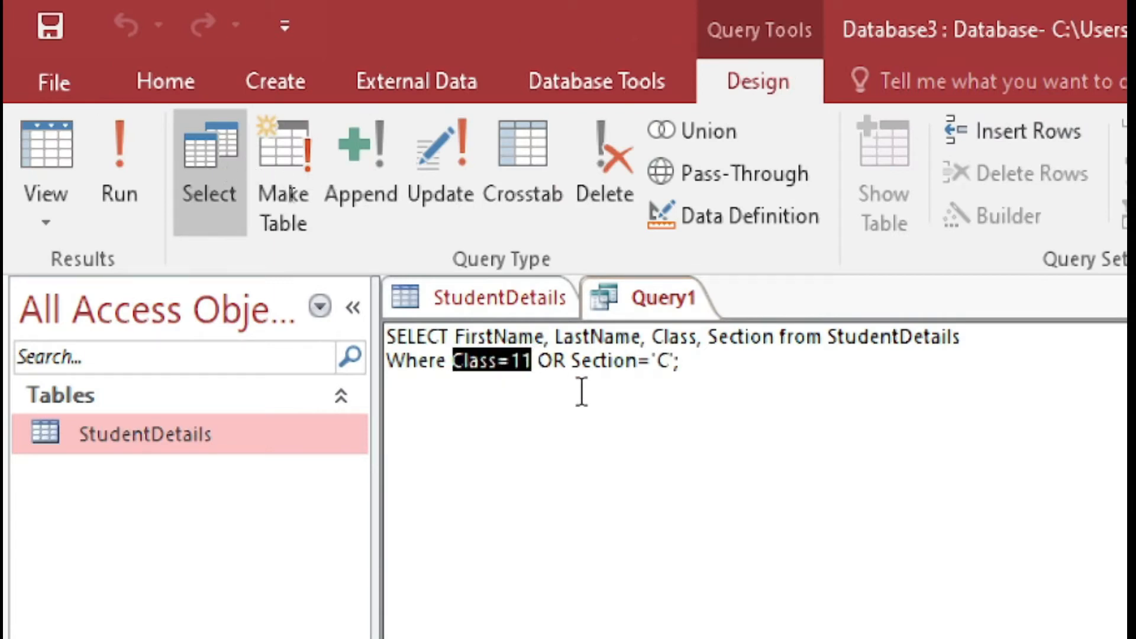
pyautogui.moveTo(570, 359); pyautogui.dragTo(675, 362)
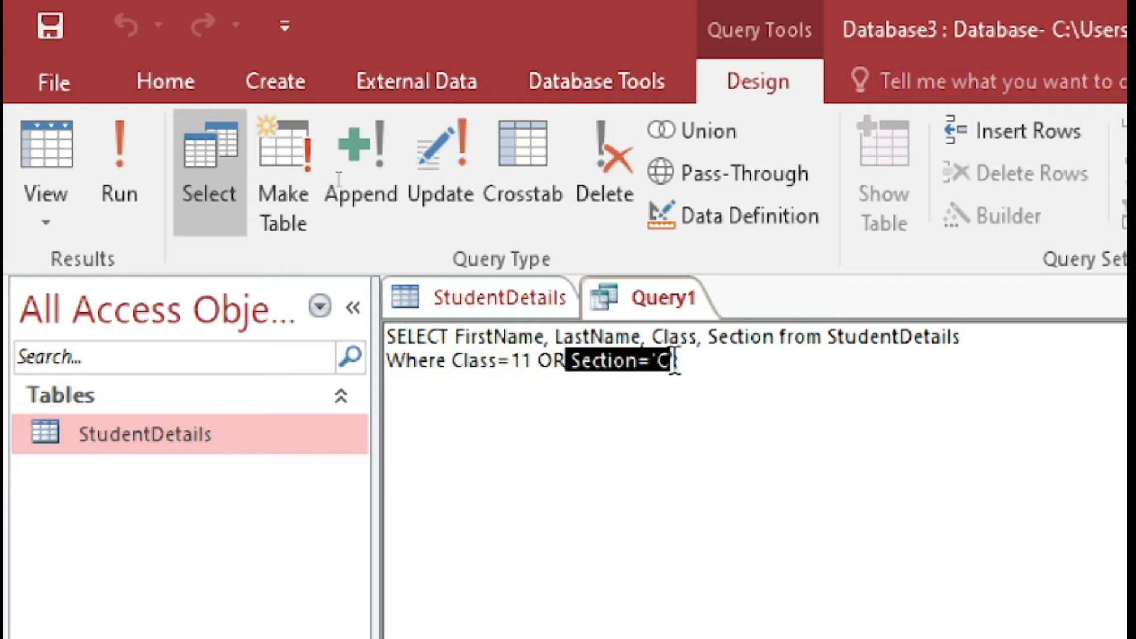
pyautogui.click(549, 368)
pyautogui.doubleClick(550, 364)
pyautogui.click(490, 362)
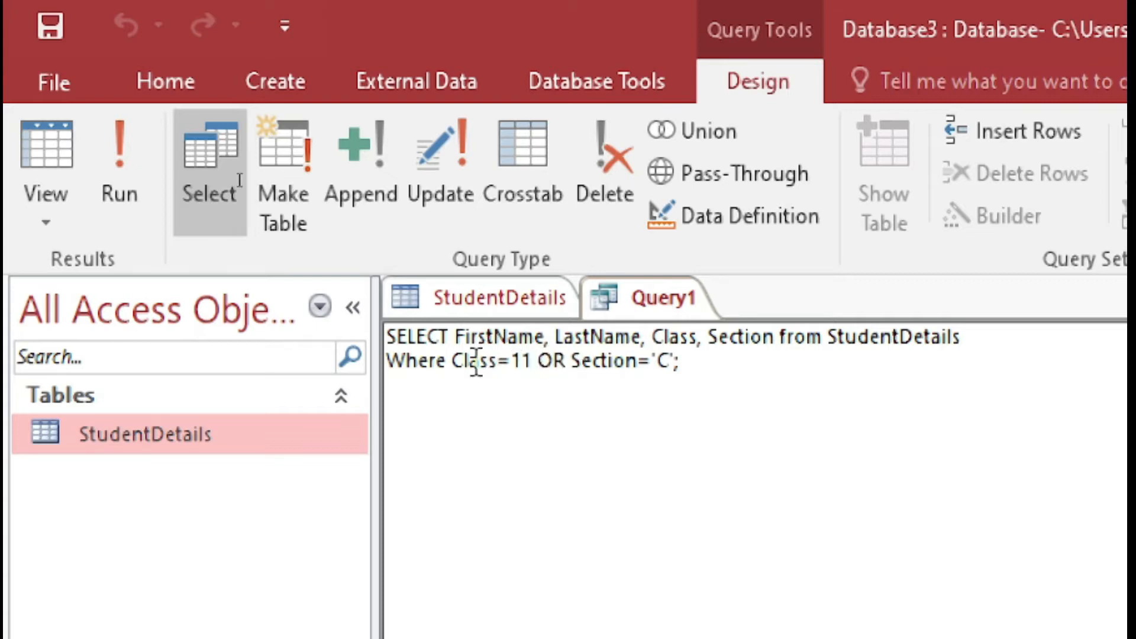
pyautogui.doubleClick(544, 362)
pyautogui.moveTo(453, 362); pyautogui.dragTo(674, 363)
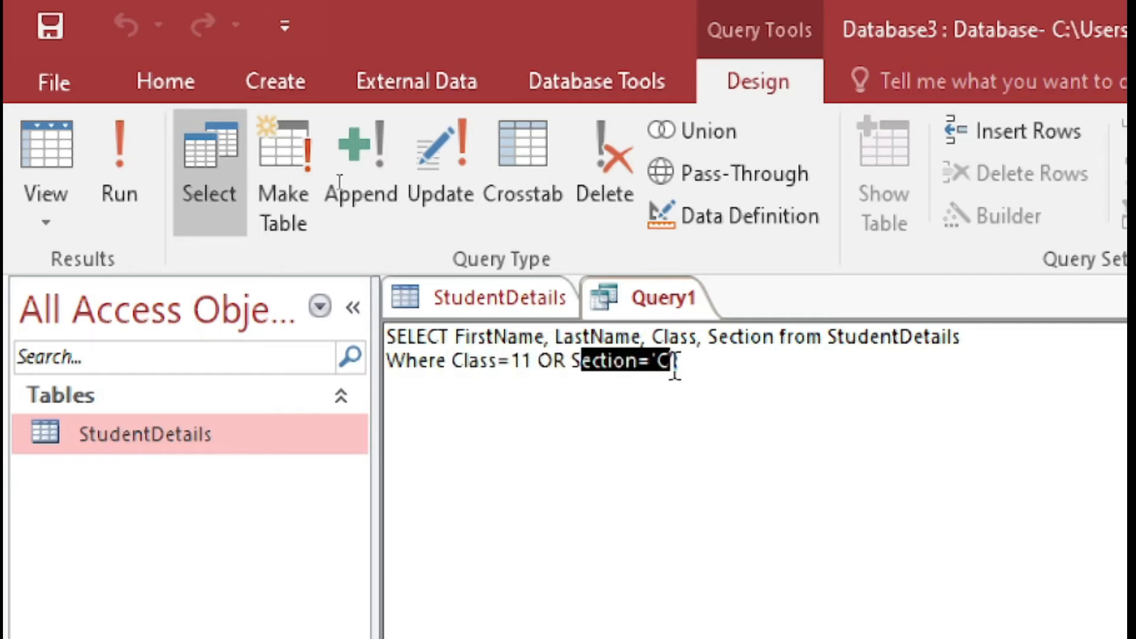
pyautogui.click(547, 362)
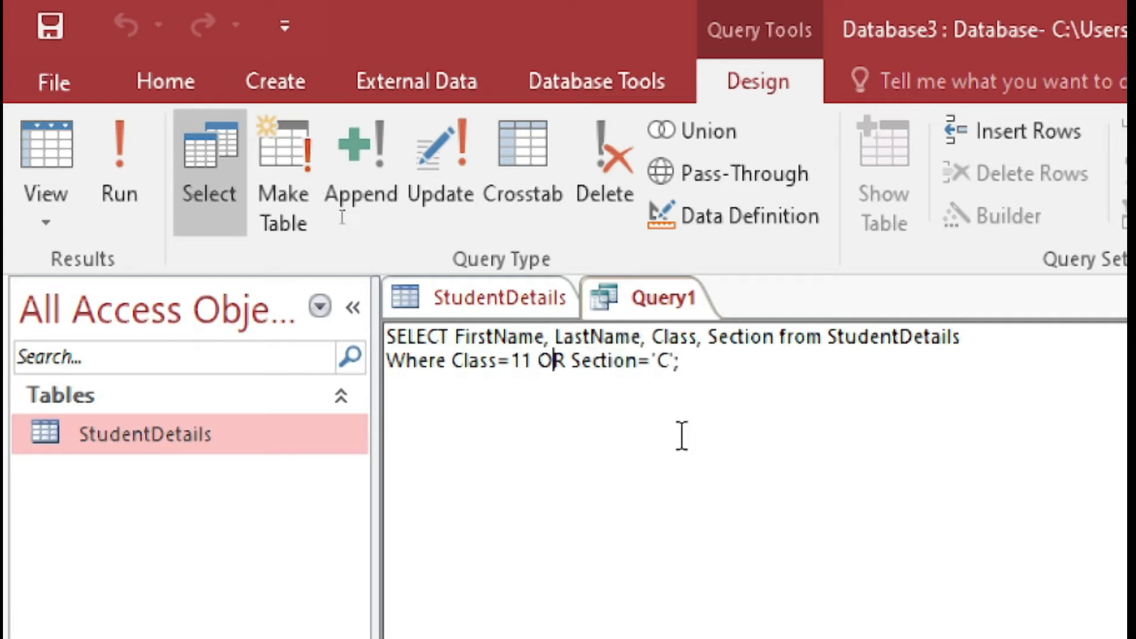
# Change the Section condition to 'A' and run the query to check the second row's Class and Section values
pyautogui.click(667, 361)
pyautogui.press('BackSpace')
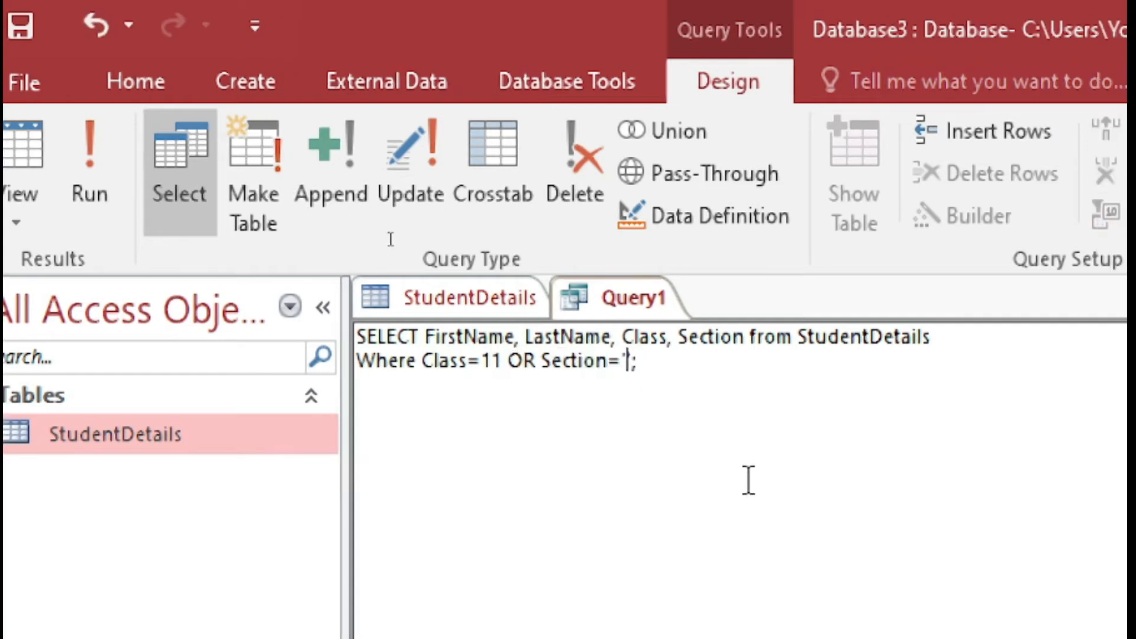
pyautogui.write('A')
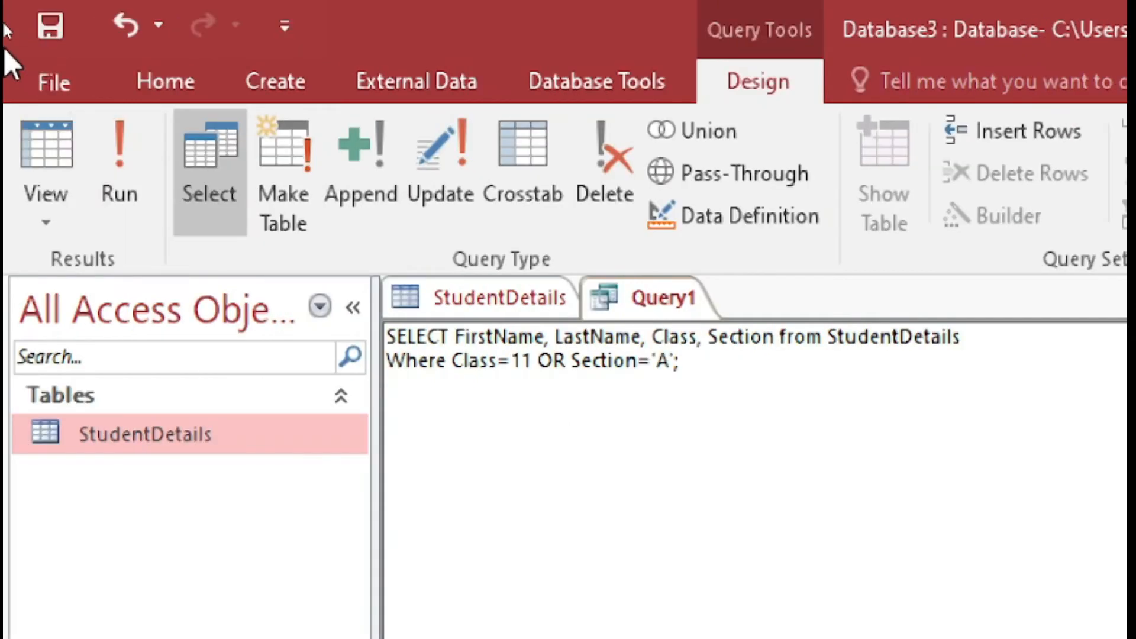
pyautogui.click(11, 130)
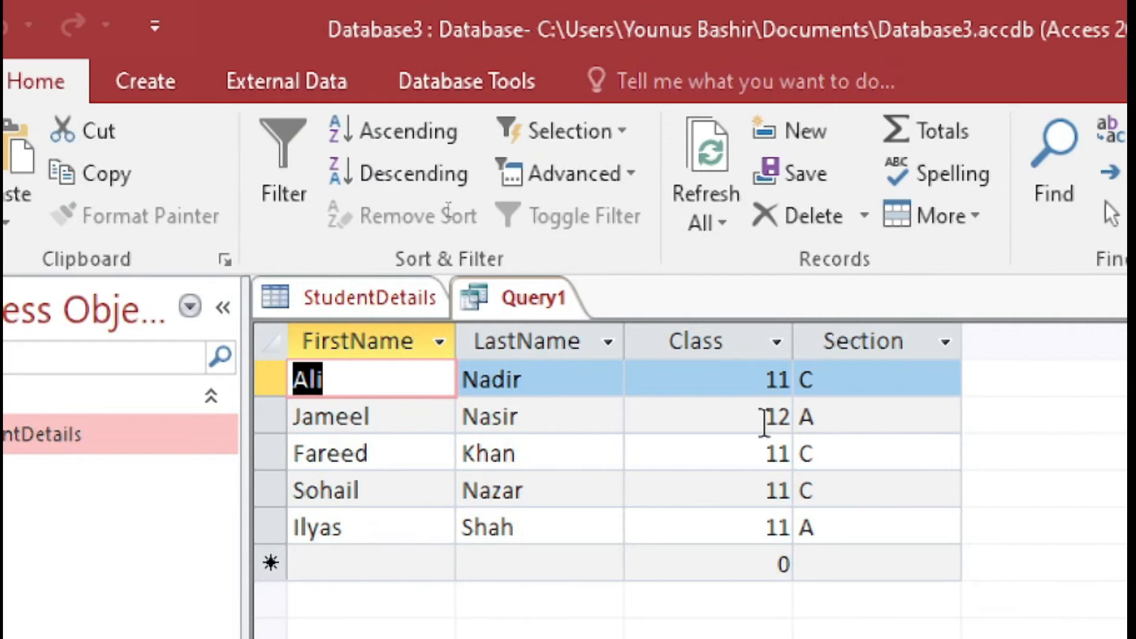
pyautogui.doubleClick(776, 416)
pyautogui.click(818, 409)
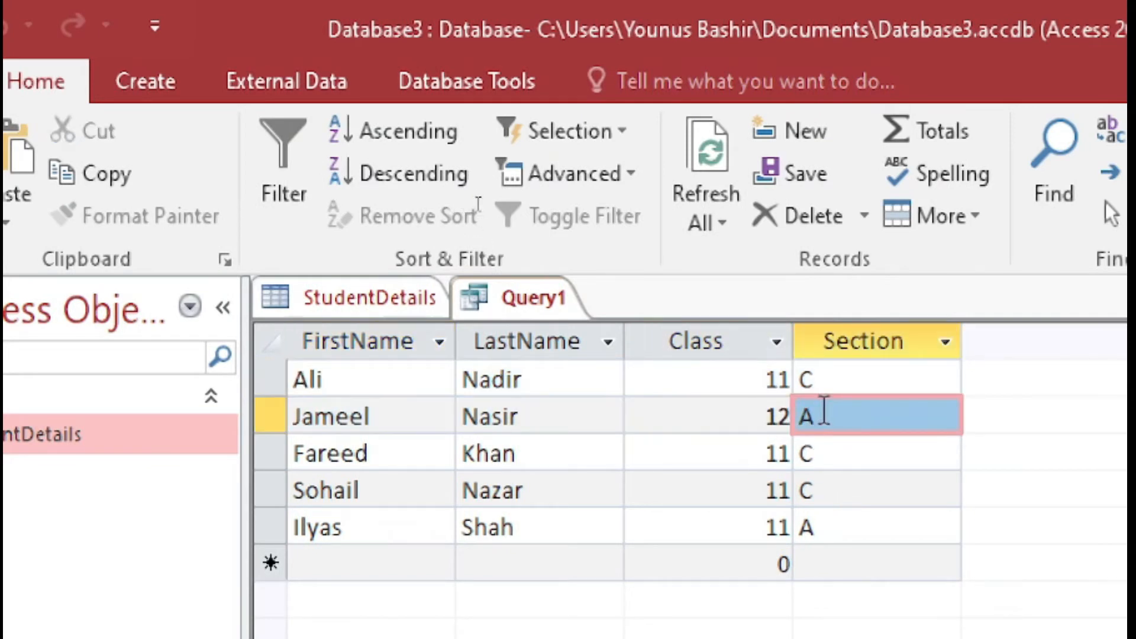
pyautogui.click(824, 412)
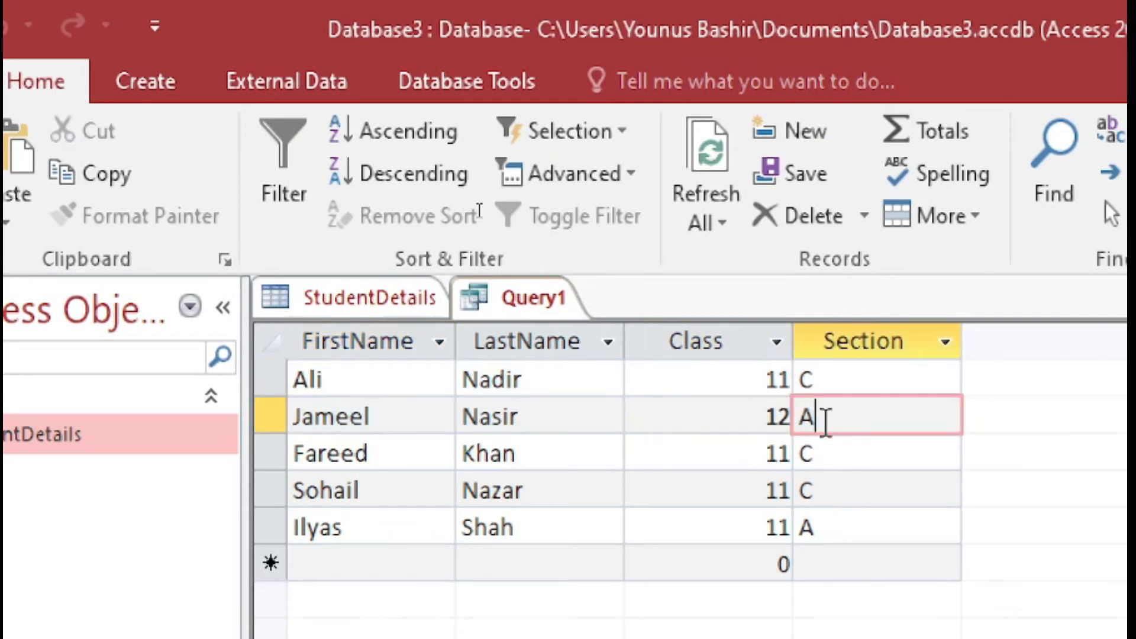
# Return the query to SQL view and check the Class=11 condition against the Class values in the StudentDetails table
pyautogui.rightClick(531, 299)
pyautogui.click(659, 495)
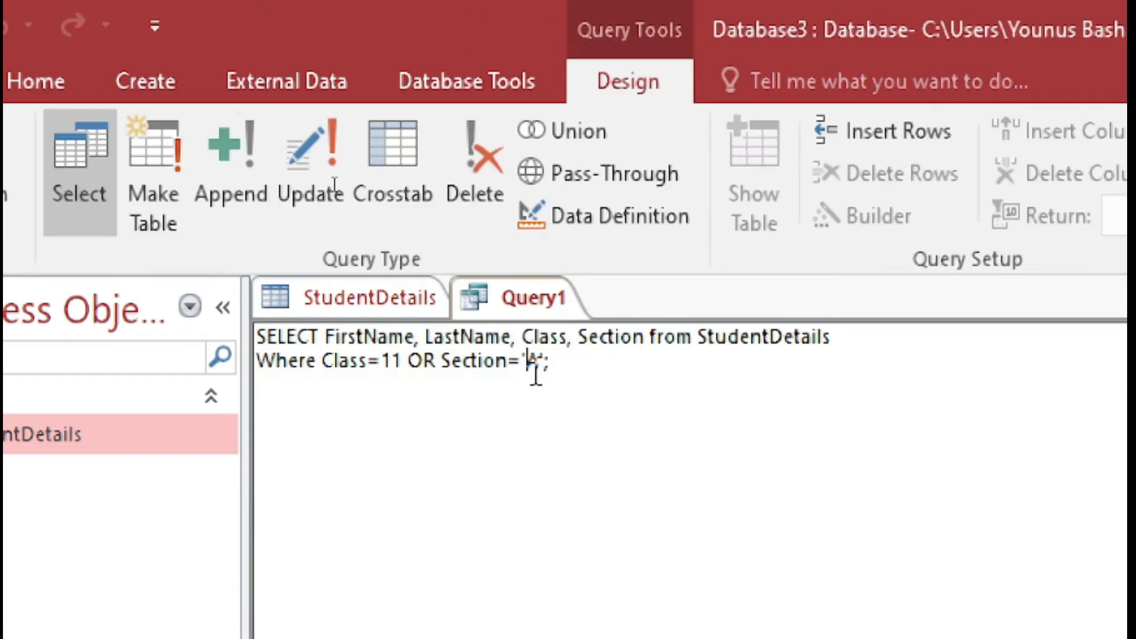
pyautogui.moveTo(325, 361); pyautogui.dragTo(398, 363)
pyautogui.click(386, 299)
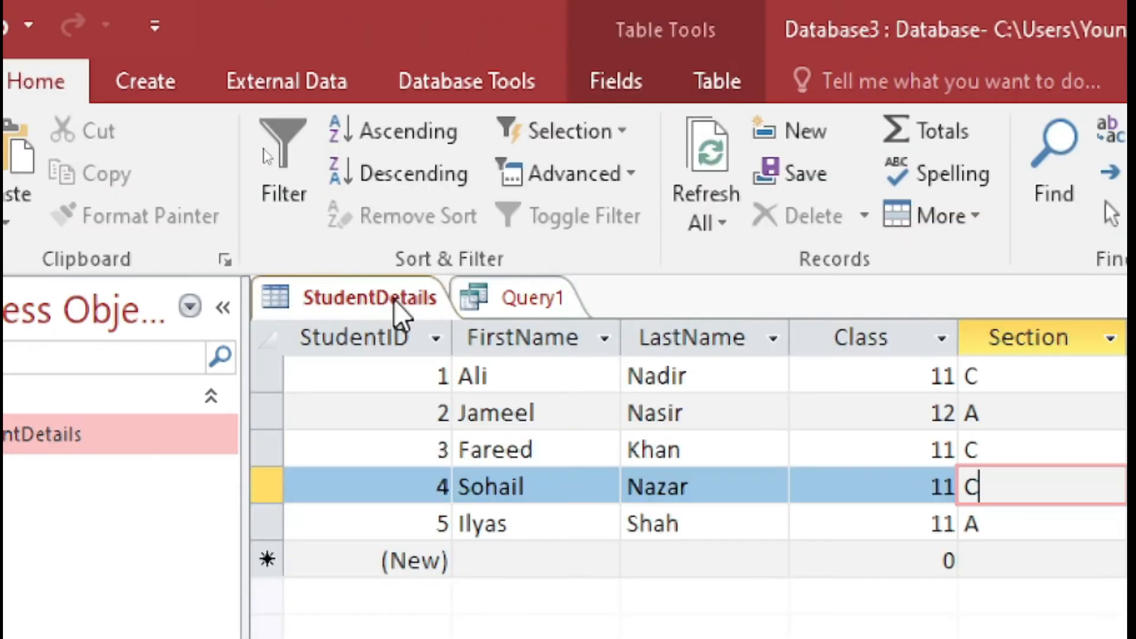
pyautogui.click(946, 376)
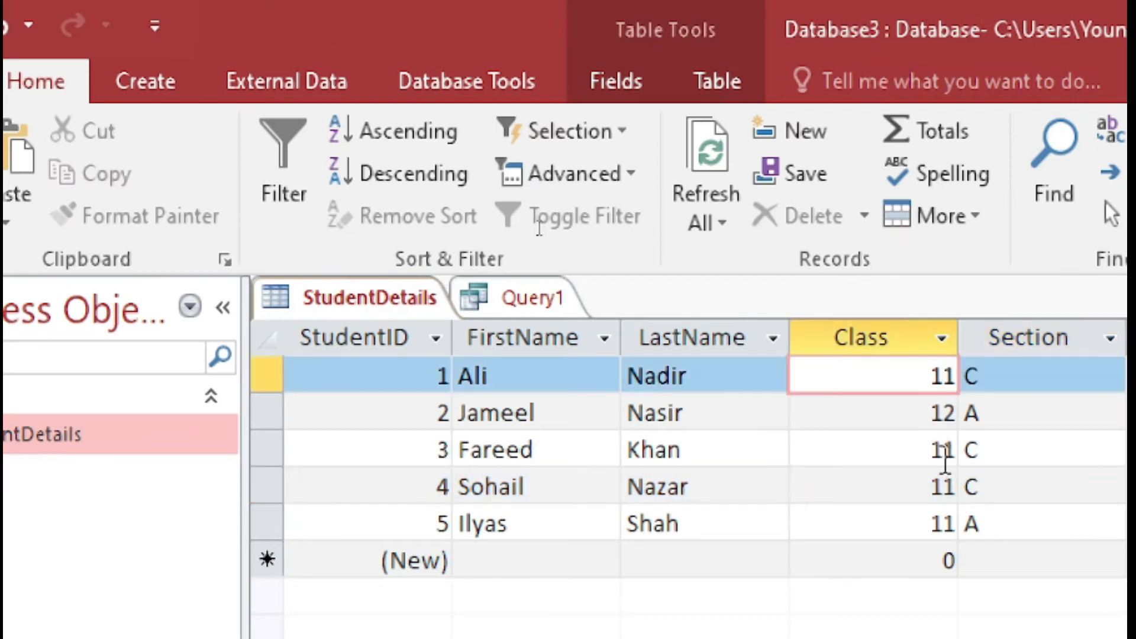
pyautogui.click(945, 452)
pyautogui.click(943, 486)
pyautogui.click(943, 523)
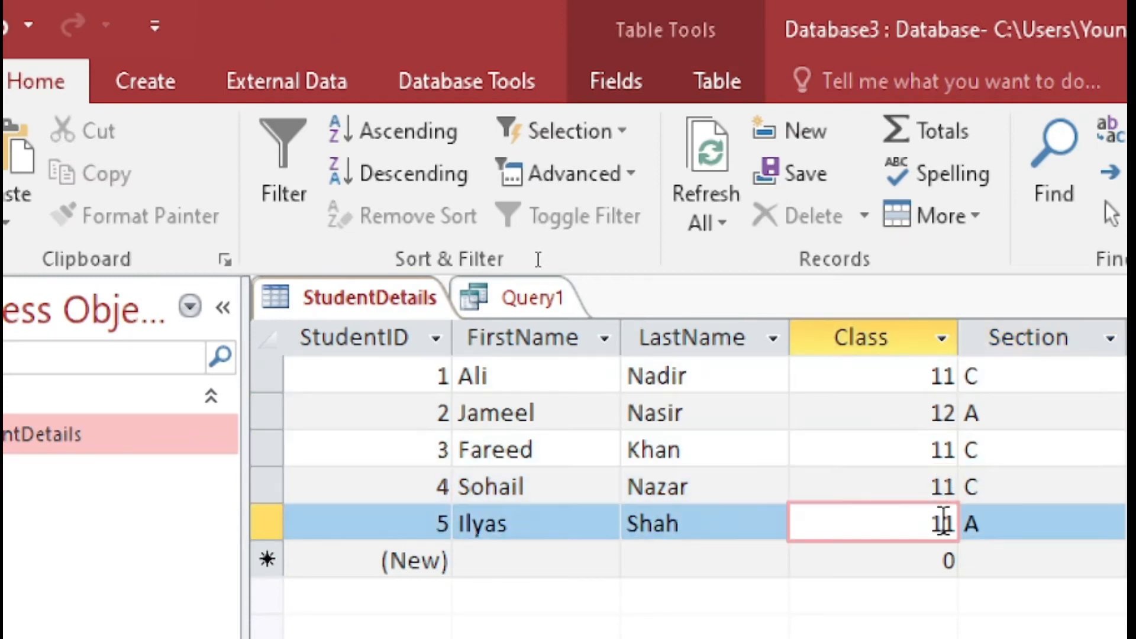
# Review the Section='A' condition in the query and check it against the Section values of the StudentDetails records
pyautogui.click(541, 303)
pyautogui.click(532, 363)
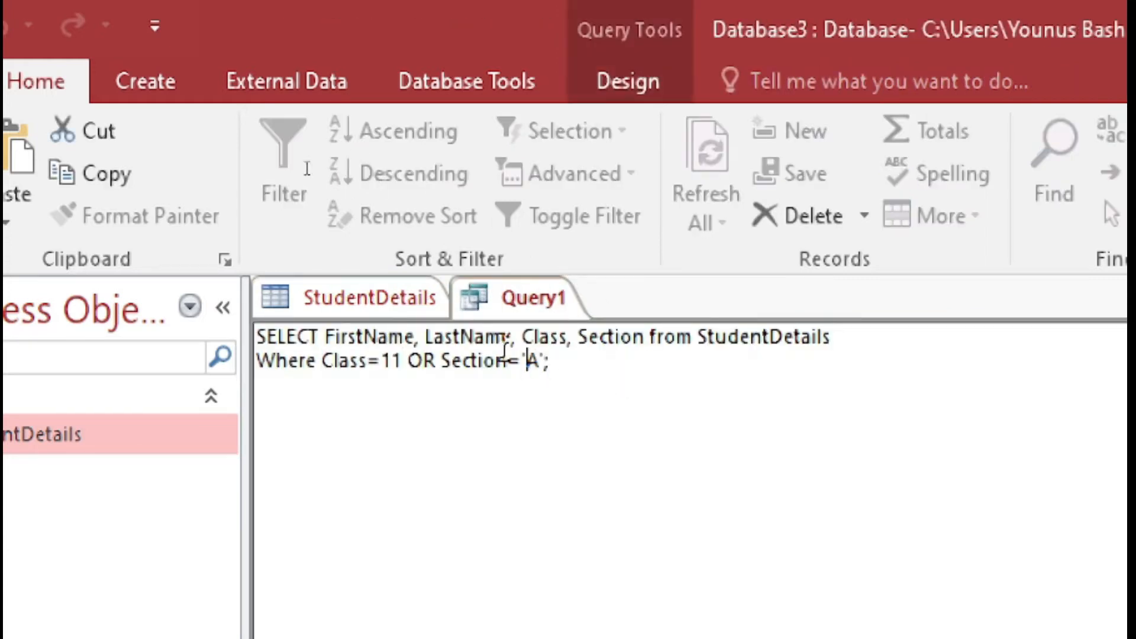
pyautogui.click(395, 303)
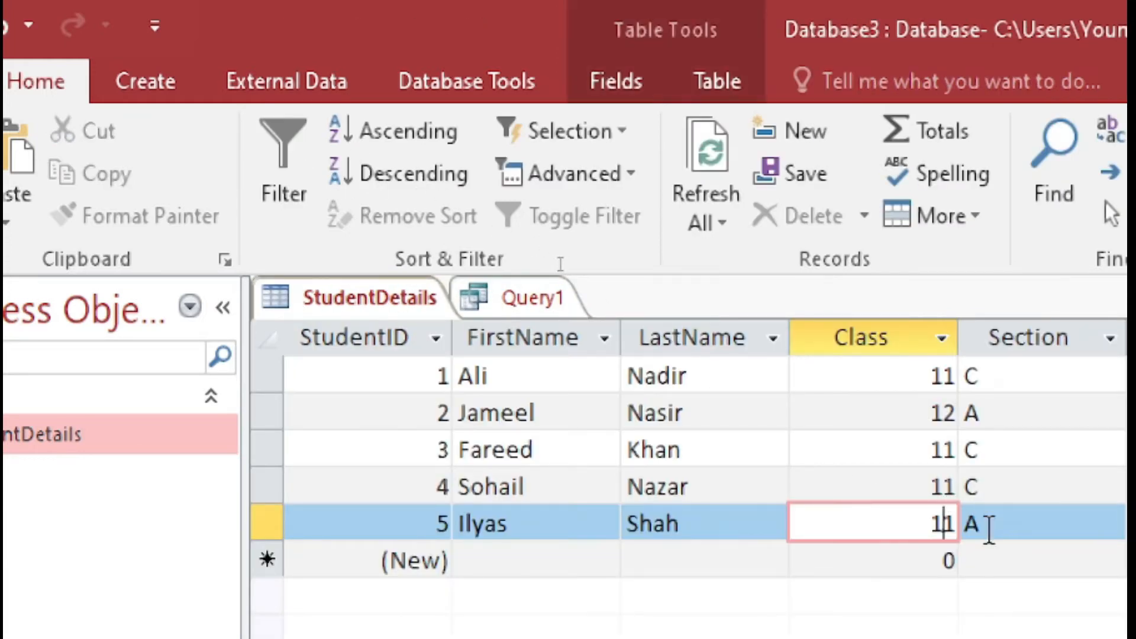
pyautogui.click(986, 526)
pyautogui.click(991, 414)
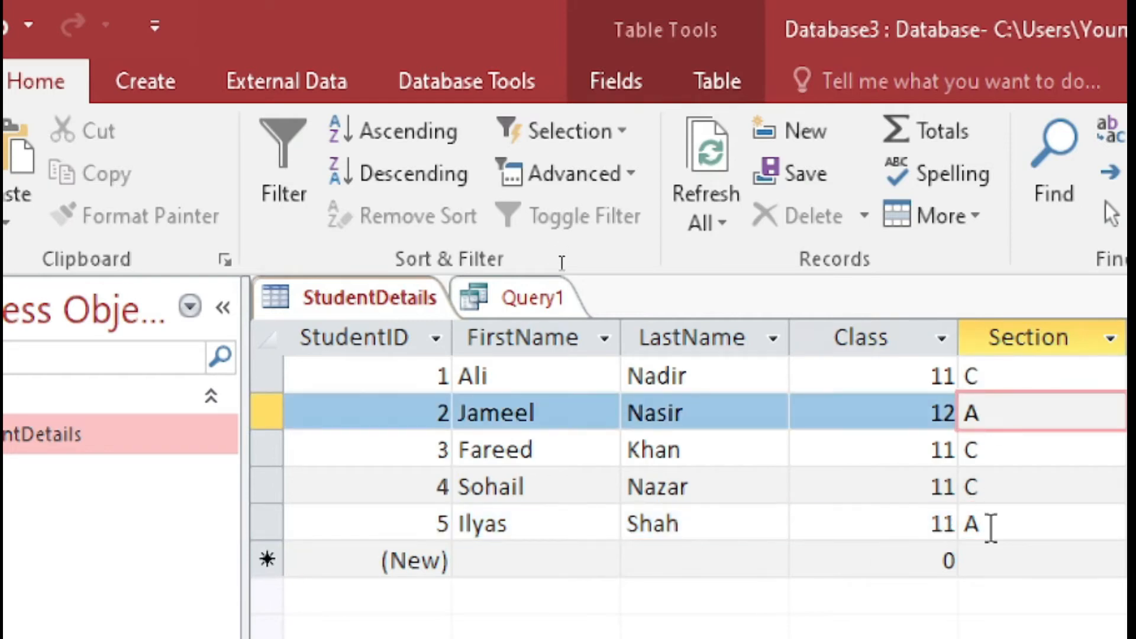
pyautogui.click(982, 521)
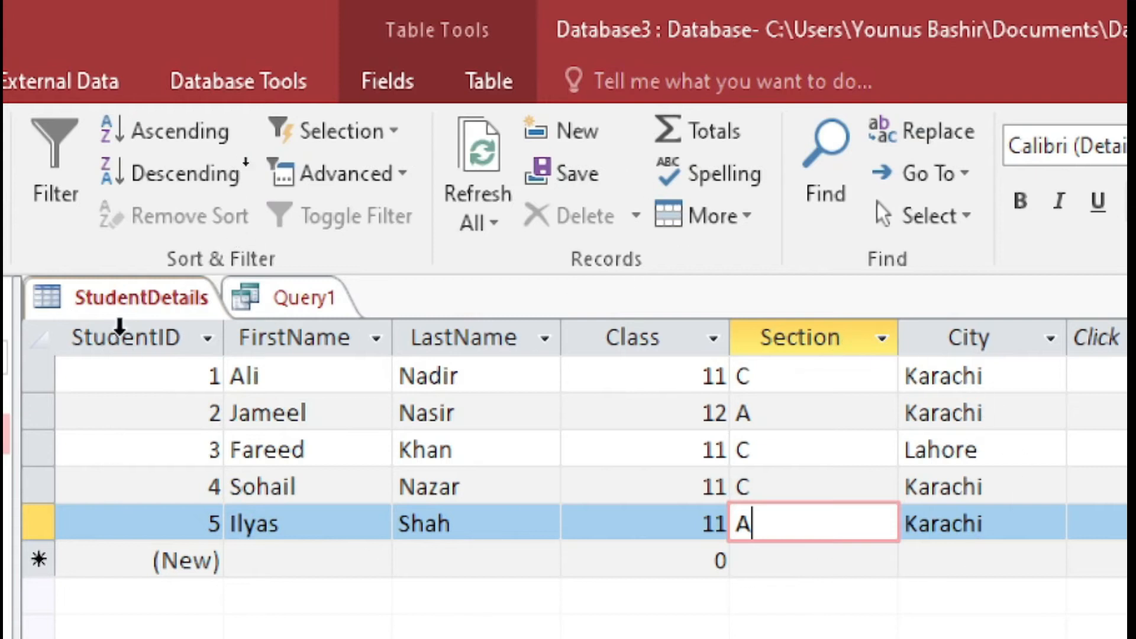
# Add the clause Order by FirstName below the Where line of the query, keeping the semicolon at the end
pyautogui.click(299, 294)
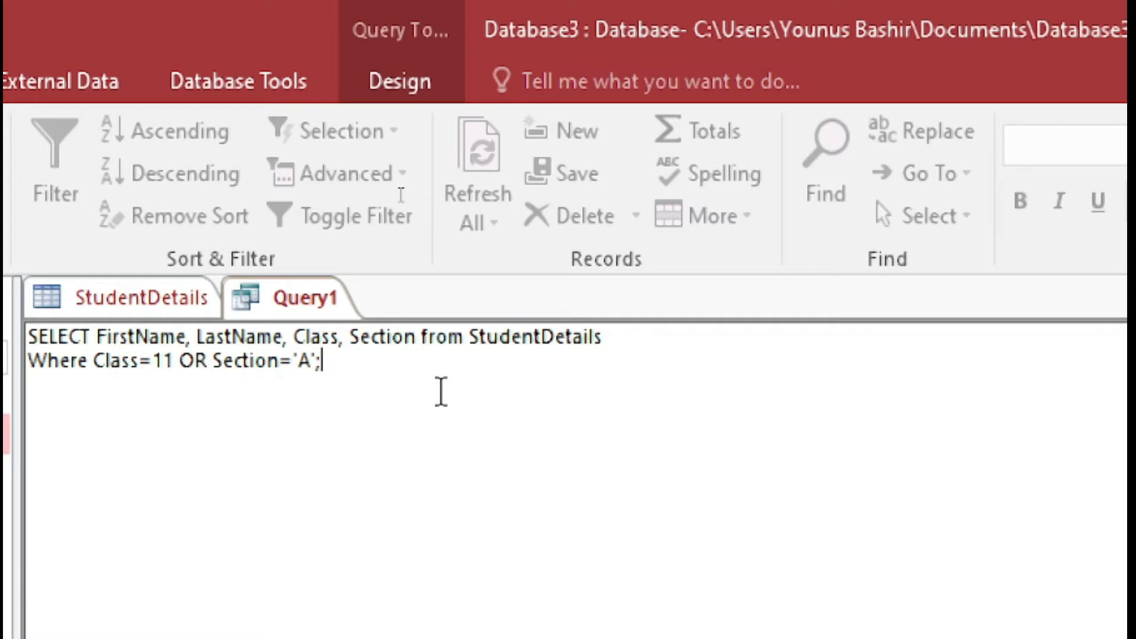
pyautogui.press('Left')
pyautogui.press('Return')
pyautogui.press('Return')
pyautogui.press('Return')
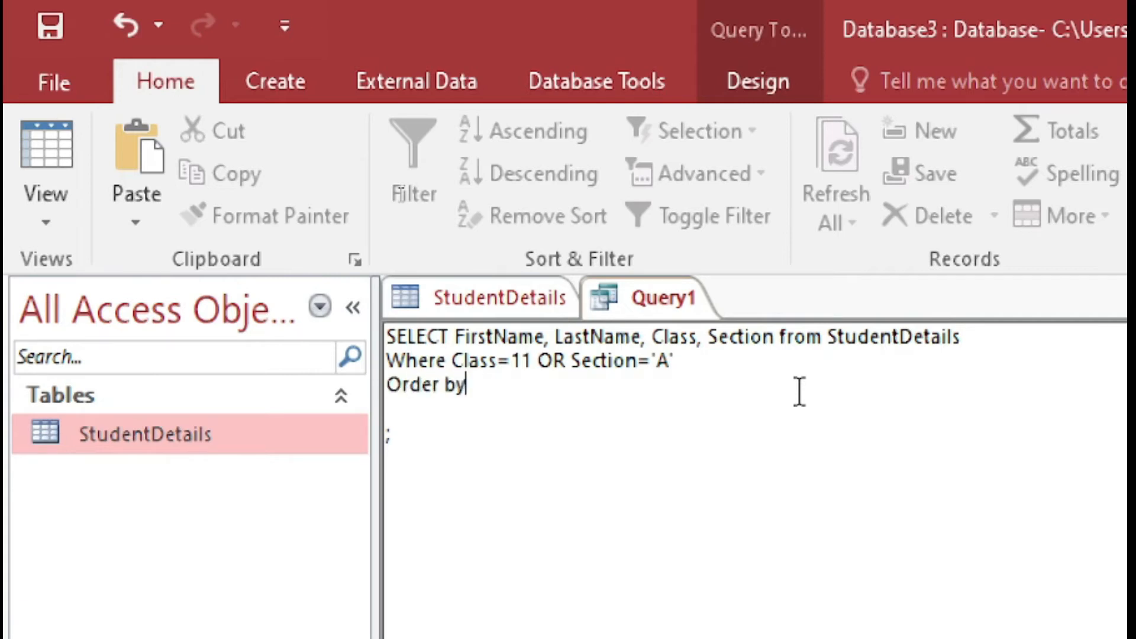
pyautogui.click(456, 291)
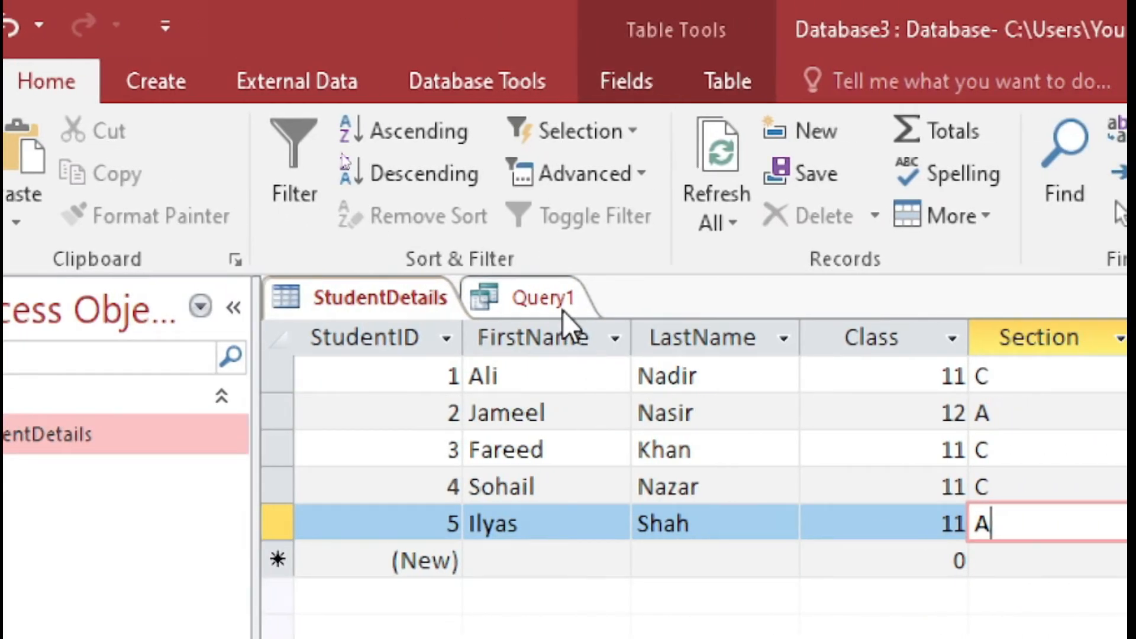
pyautogui.click(570, 300)
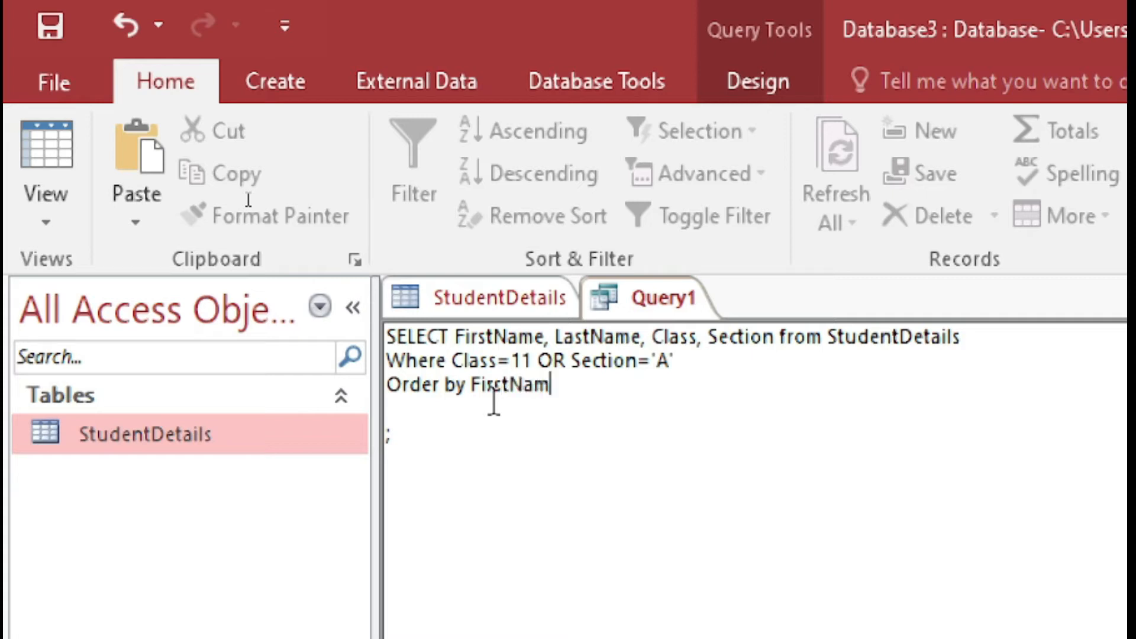
pyautogui.doubleClick(524, 393)
pyautogui.click(604, 410)
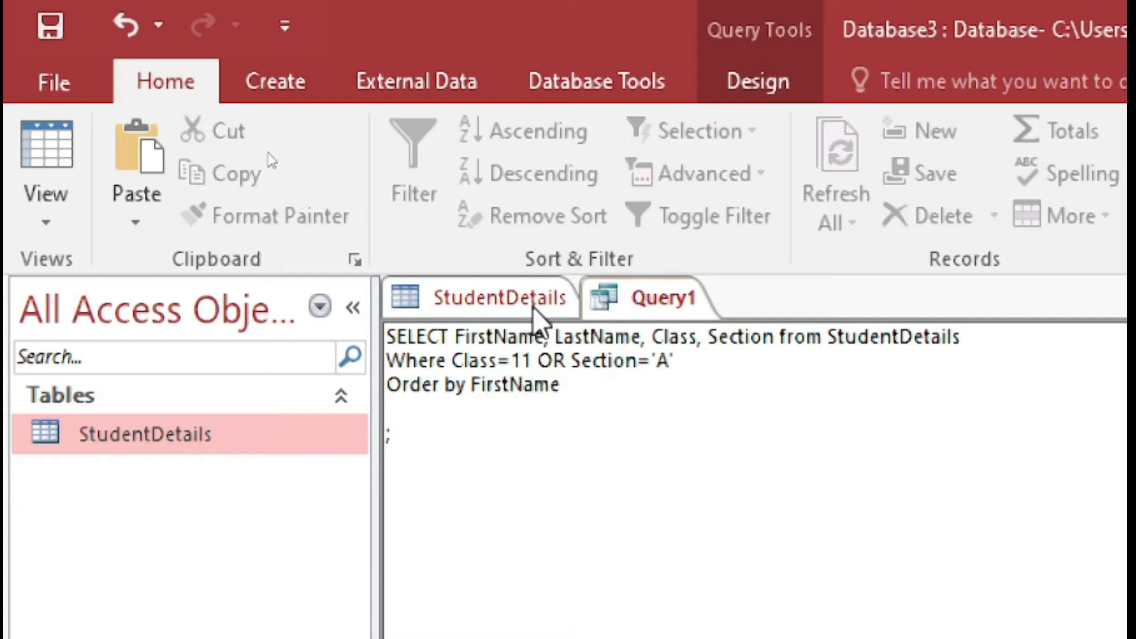
# Run the query ordered by FirstName and check the first row and the Class and Section of the fourth row
pyautogui.click(761, 94)
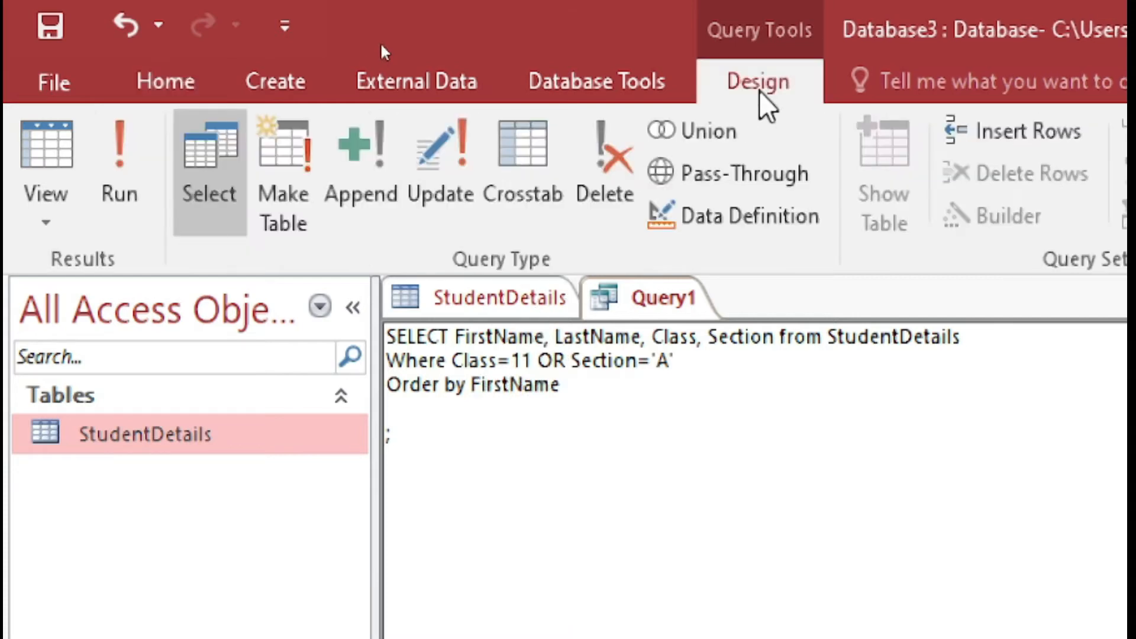
pyautogui.click(120, 166)
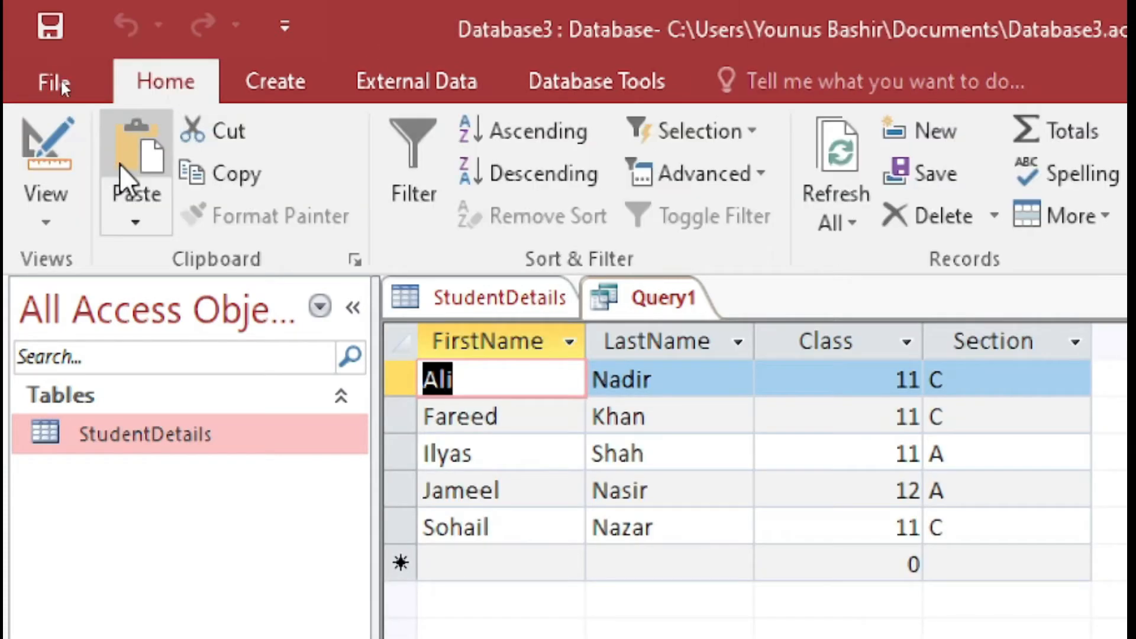
pyautogui.click(479, 380)
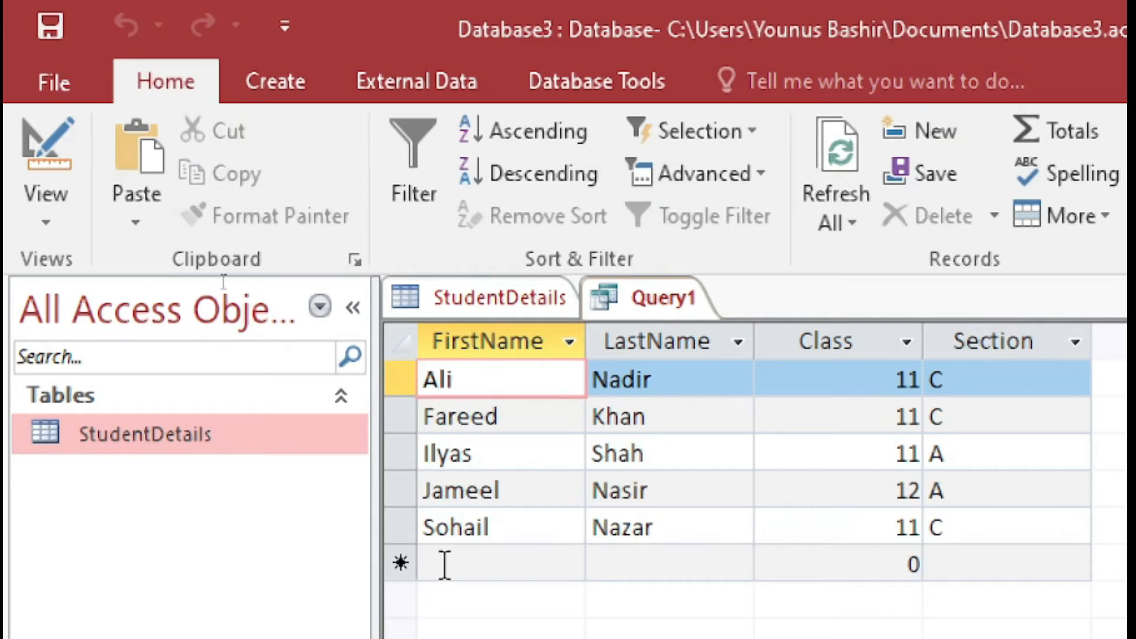
pyautogui.click(964, 498)
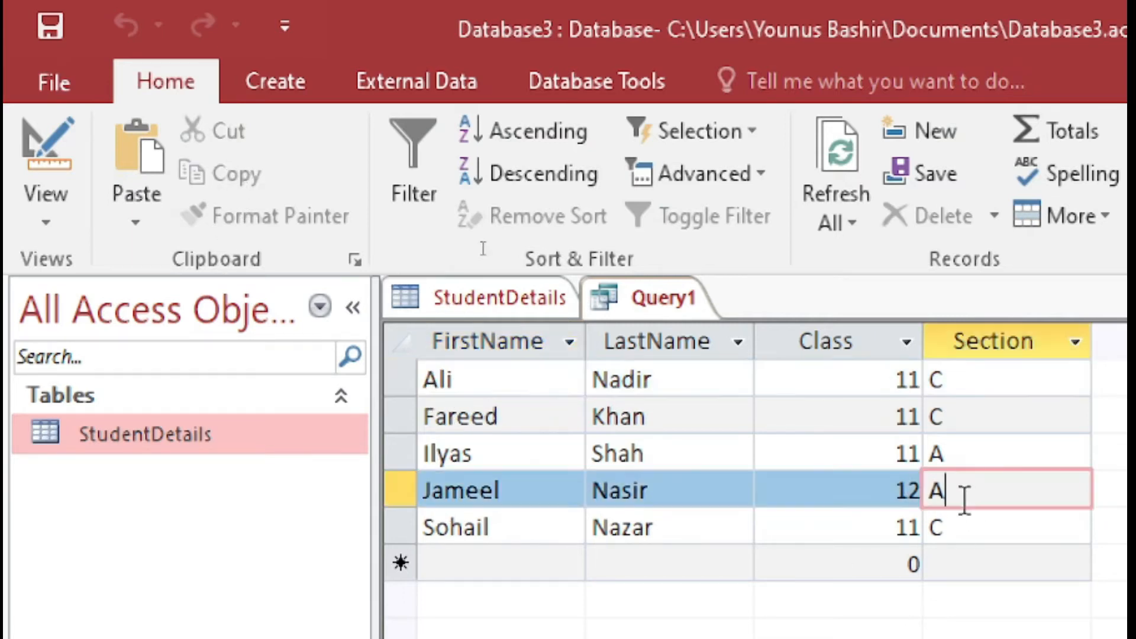
pyautogui.click(908, 490)
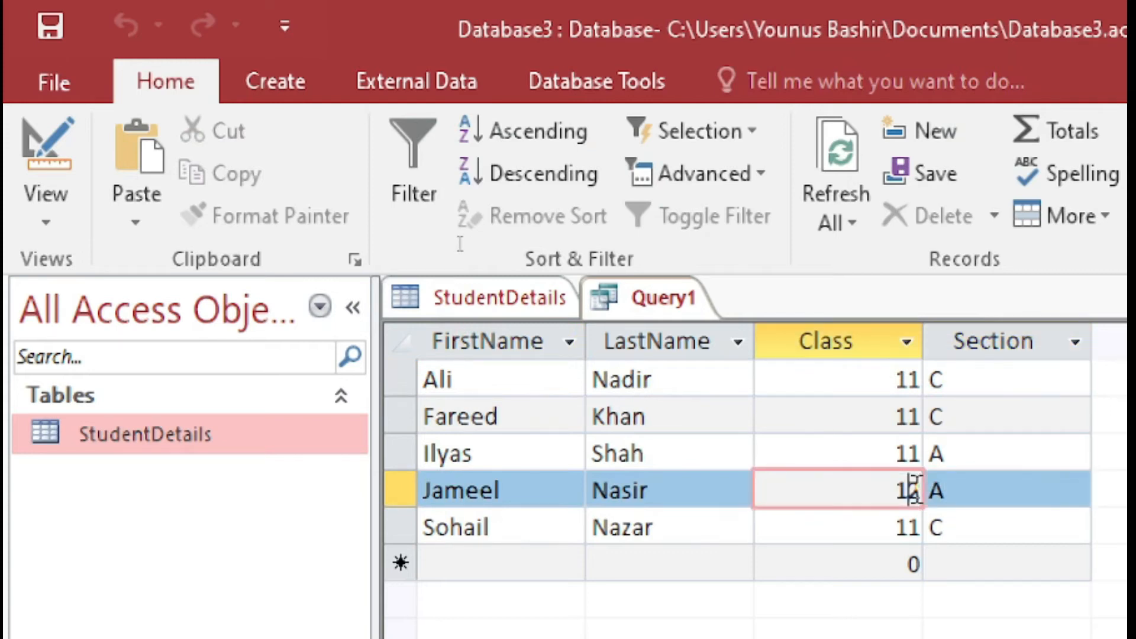
# Add DESC after Order by FirstName in SQL view and run the query to check the descending order
pyautogui.rightClick(667, 292)
pyautogui.click(773, 512)
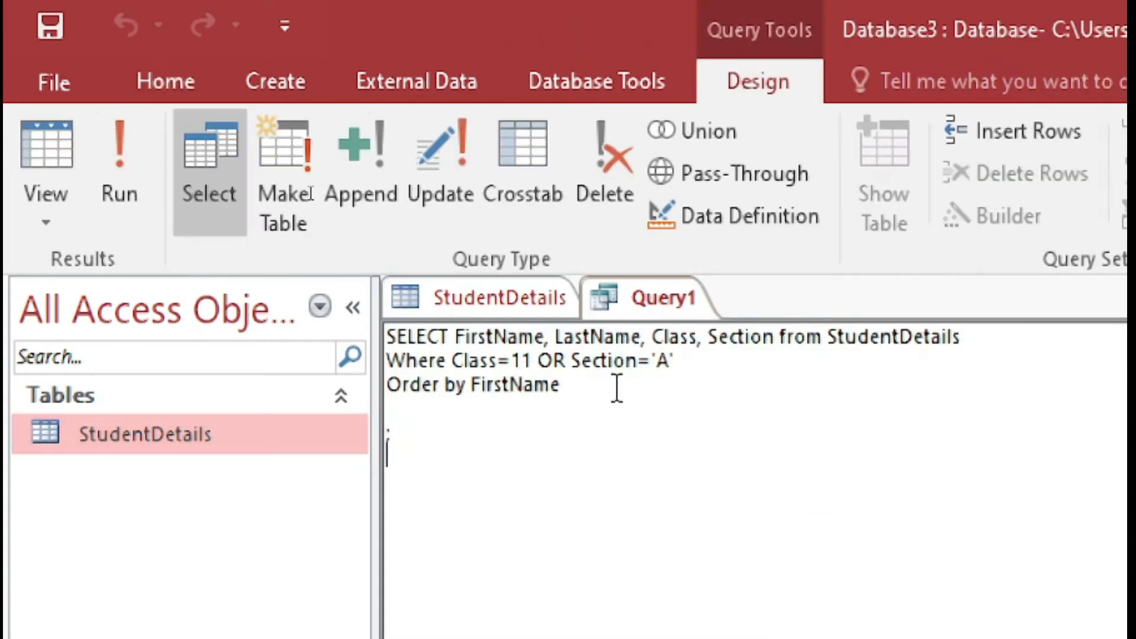
pyautogui.click(566, 393)
pyautogui.write('DESC')
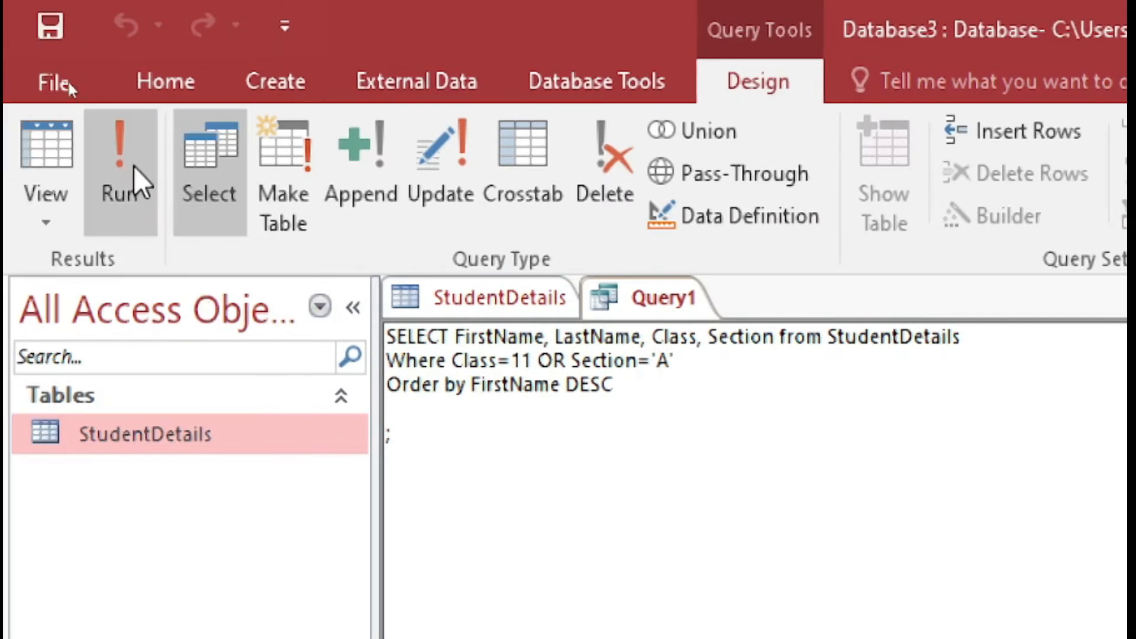
pyautogui.click(132, 166)
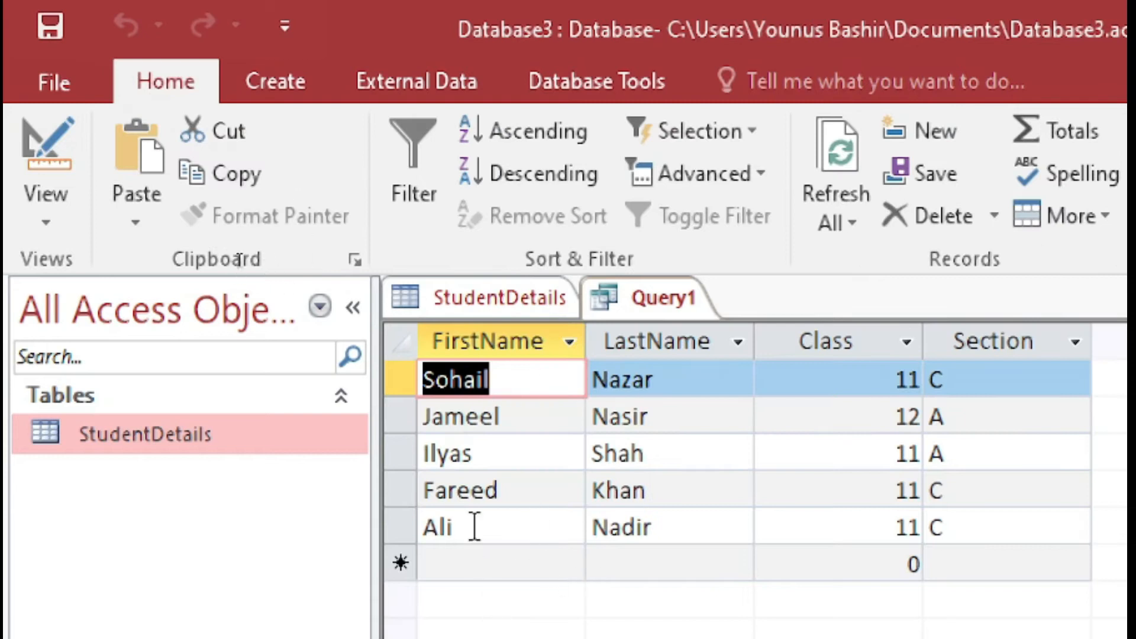
pyautogui.click(475, 526)
# Replace DESC with ASC in the Order by FirstName clause and run the query again
pyautogui.click(689, 302)
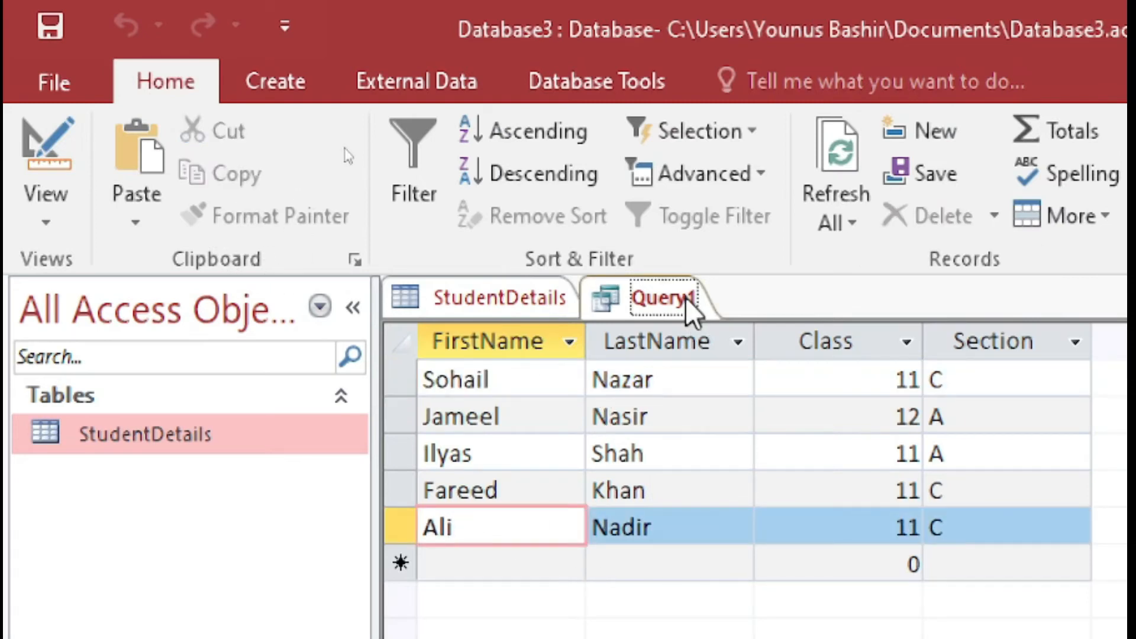
pyautogui.rightClick(688, 300)
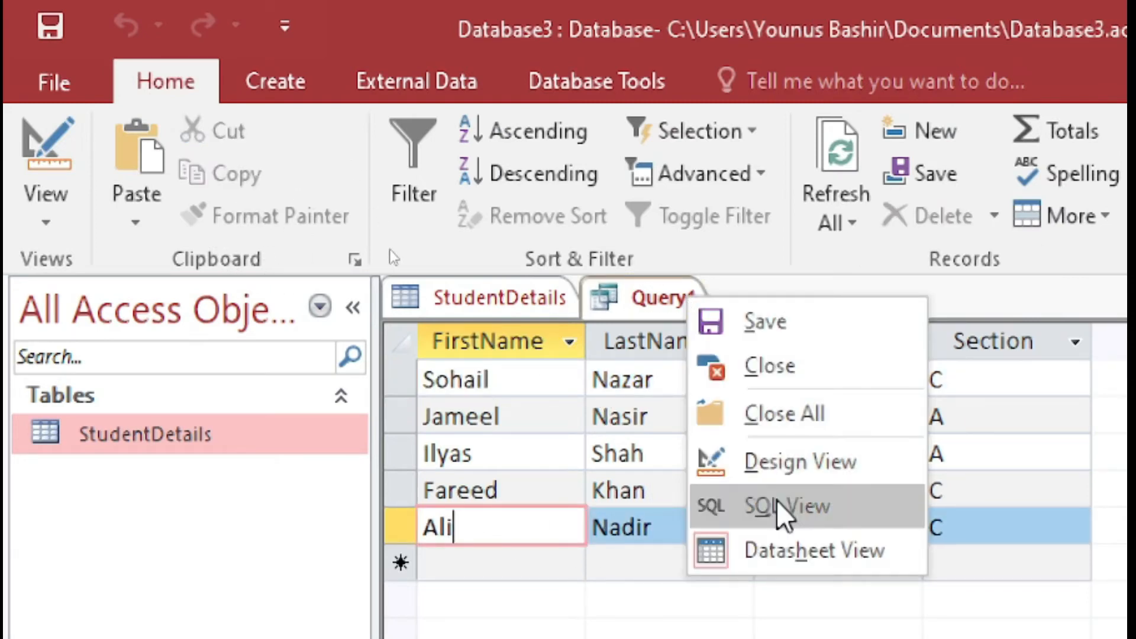
pyautogui.click(715, 505)
pyautogui.click(625, 384)
pyautogui.hotkey('ctrl', 'shift', 'Left')
pyautogui.press('BackSpace')
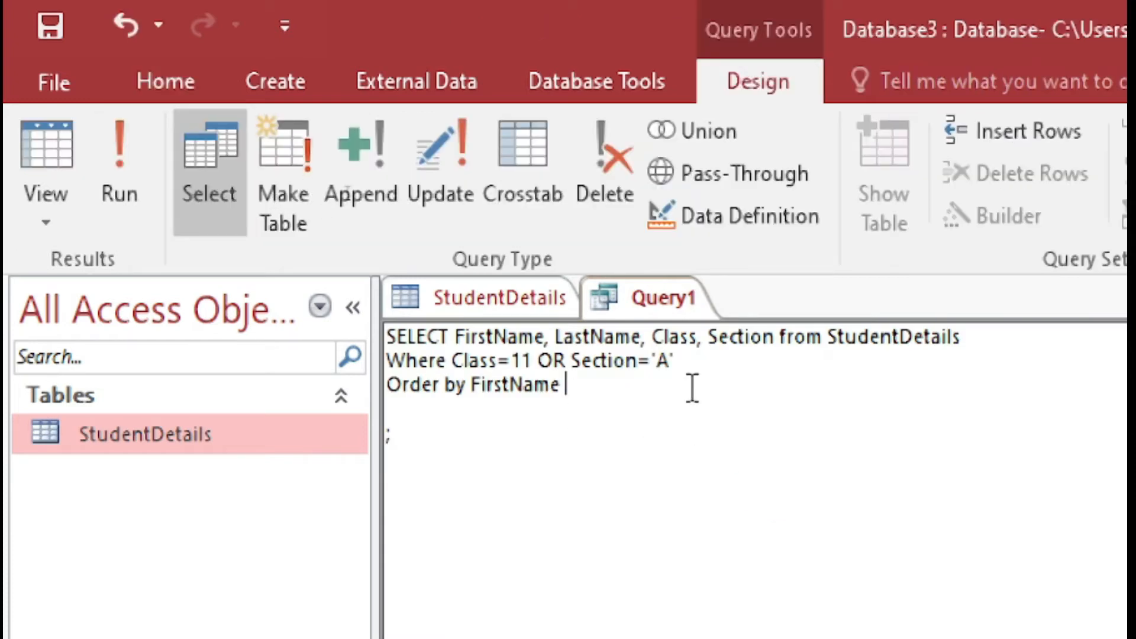
pyautogui.write('ASC')
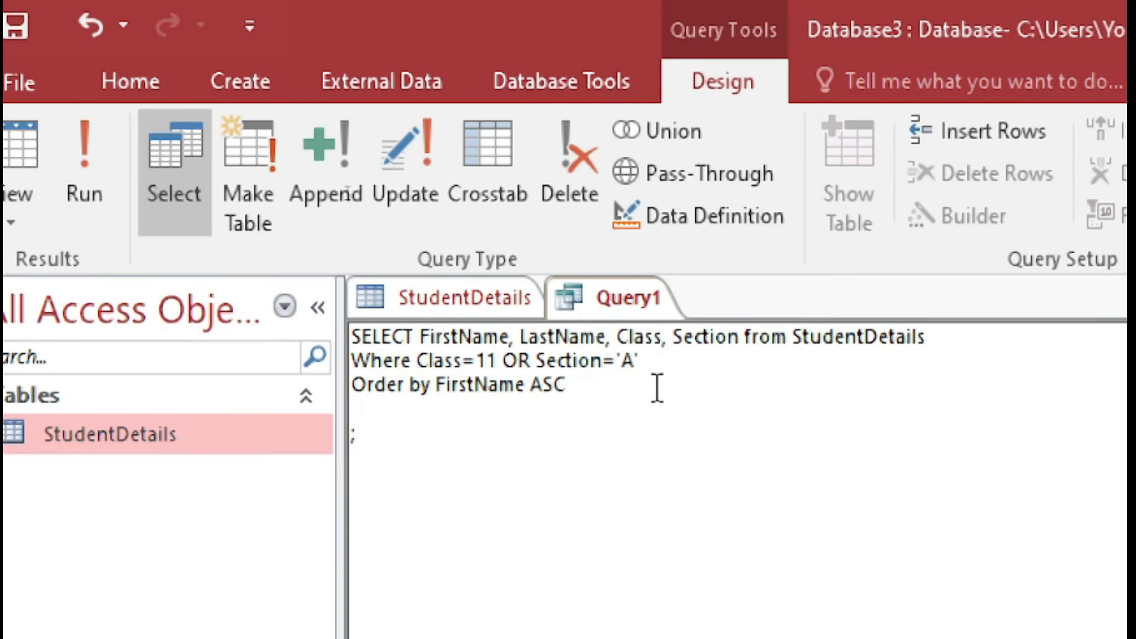
pyautogui.moveTo(566, 385); pyautogui.dragTo(530, 385)
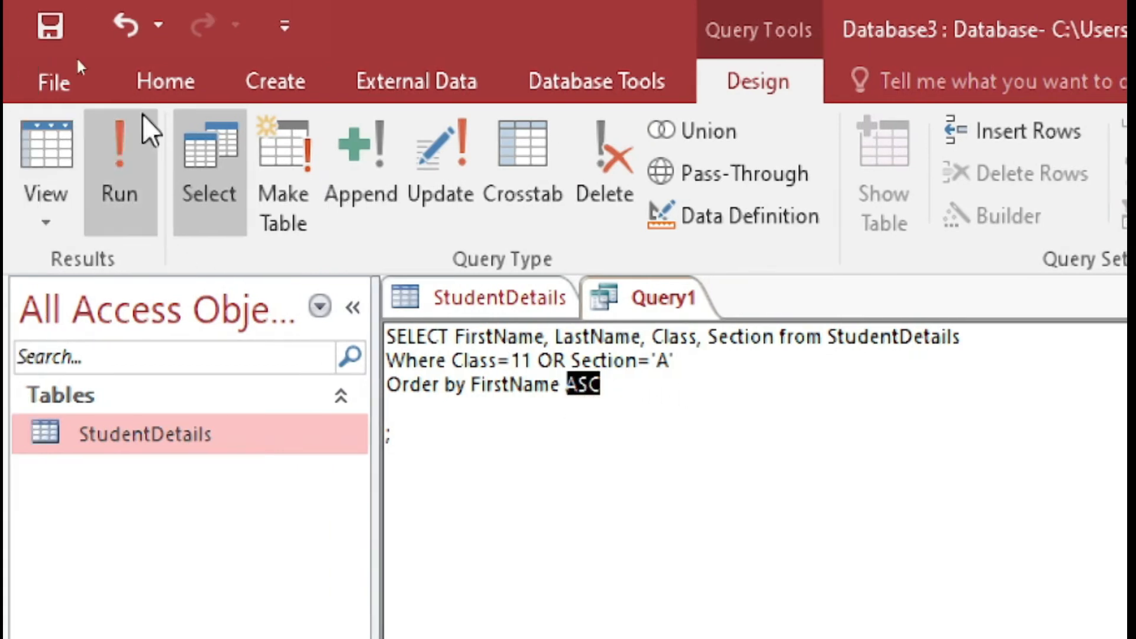
pyautogui.click(115, 153)
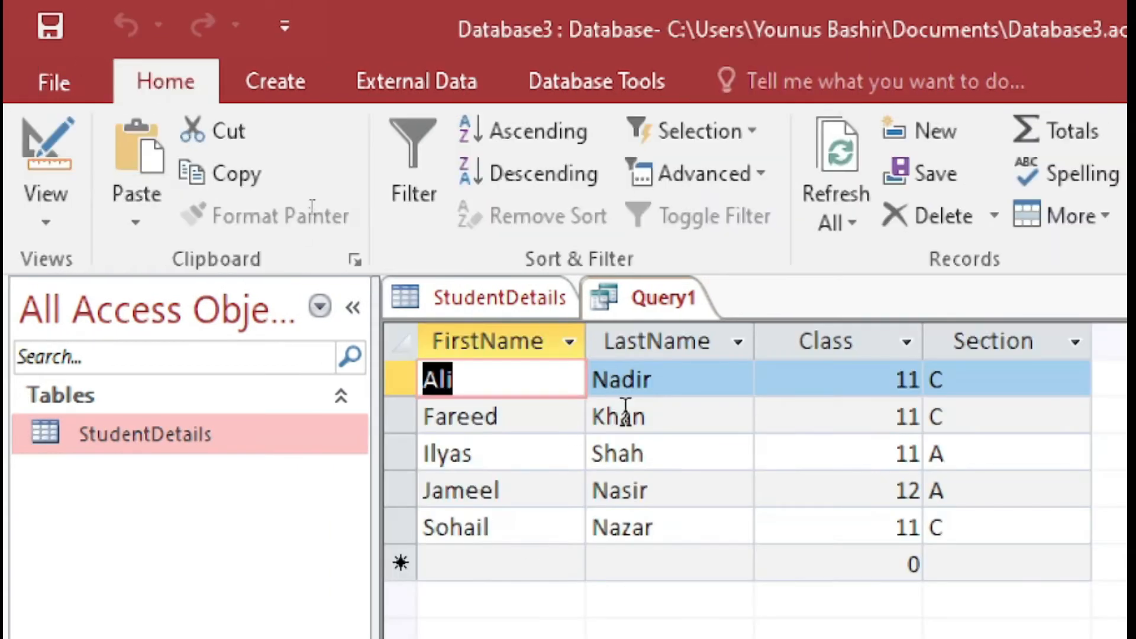
# Return to SQL view and delete the Order by clause and both conditions, keeping only the word Where before the semicolon
pyautogui.rightClick(667, 302)
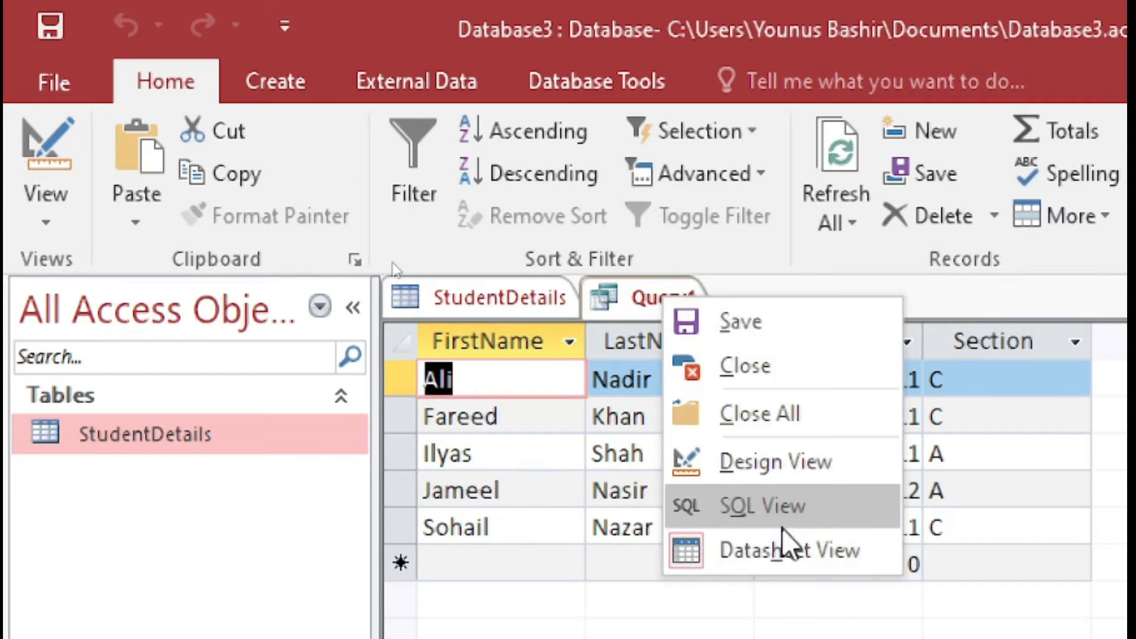
pyautogui.click(776, 507)
pyautogui.moveTo(393, 390); pyautogui.dragTo(361, 387)
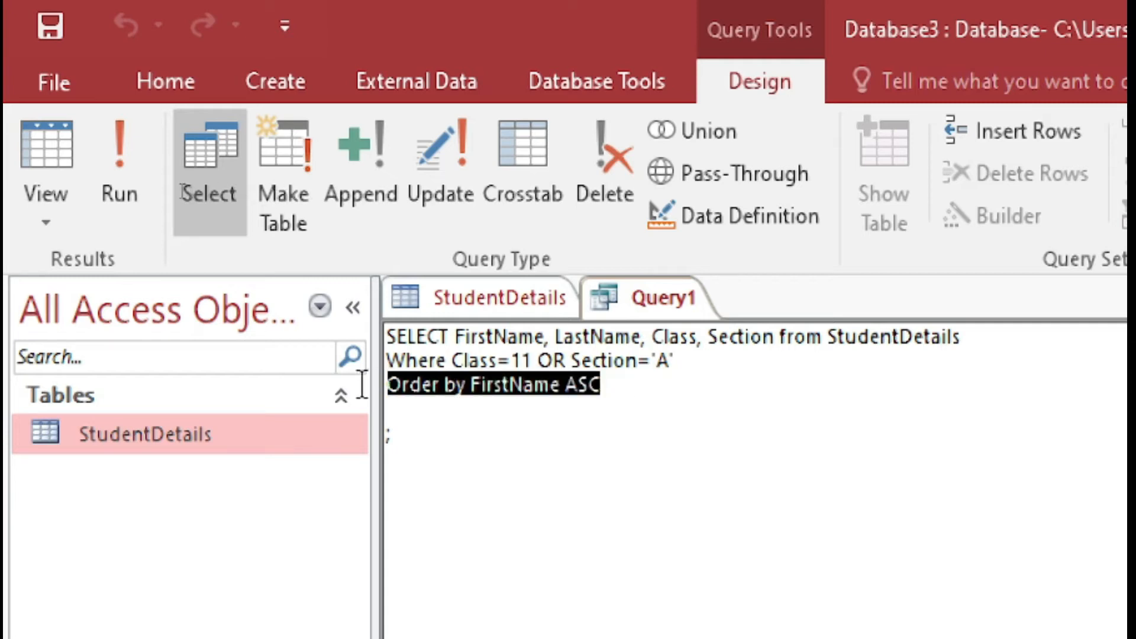
pyautogui.press('Delete')
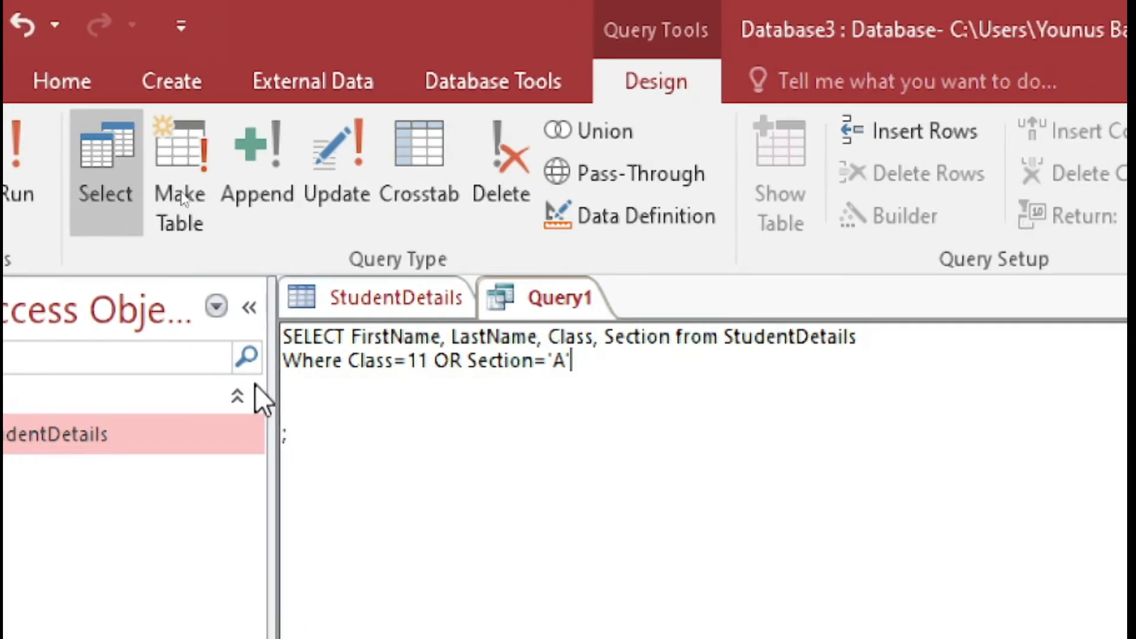
pyautogui.hotkey('ctrl', 'shift', 'Left')
pyautogui.hotkey('ctrl', 'shift', 'Left')
pyautogui.hotkey('ctrl', 'shift', 'Left')
pyautogui.hotkey('ctrl', 'shift', 'Left')
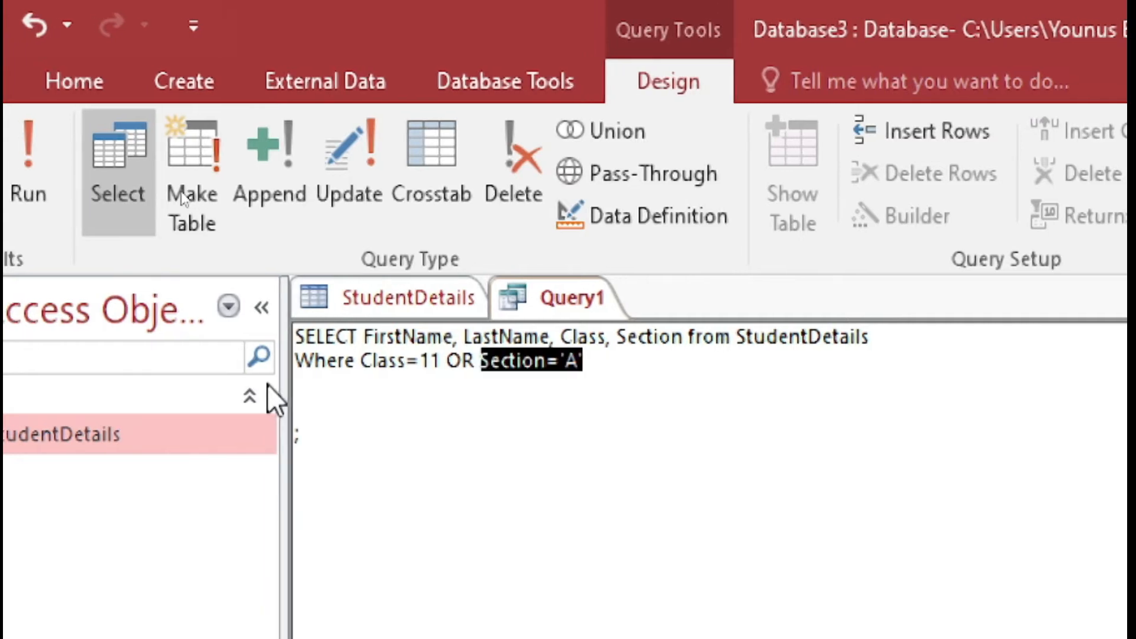
pyautogui.press('Delete')
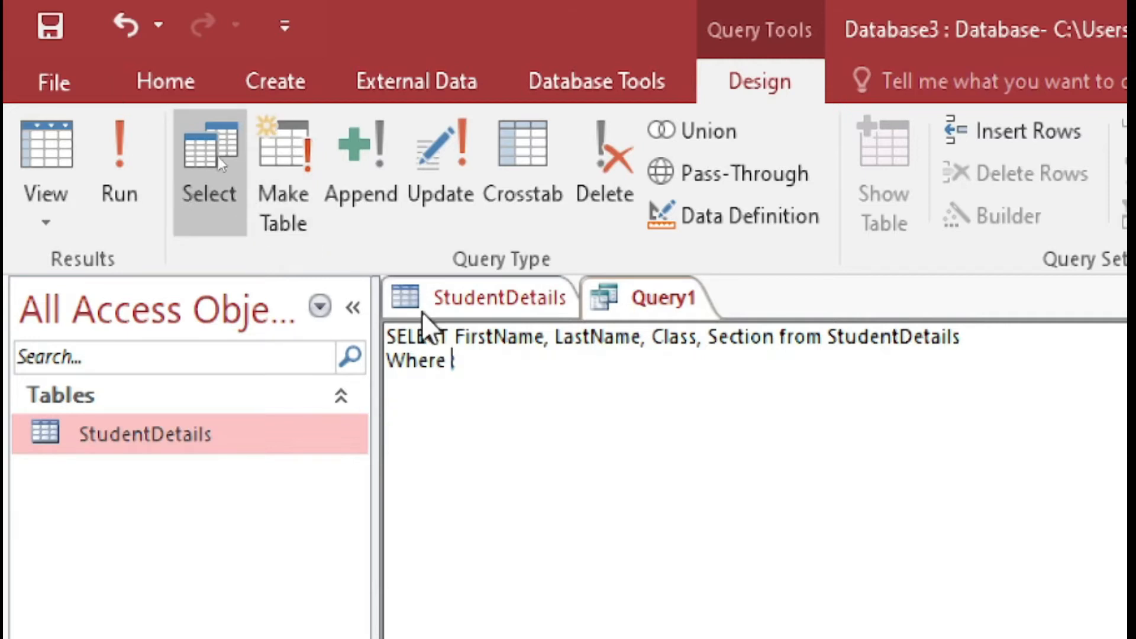
# Check the City values of the first three StudentDetails records and return to the query
pyautogui.click(511, 297)
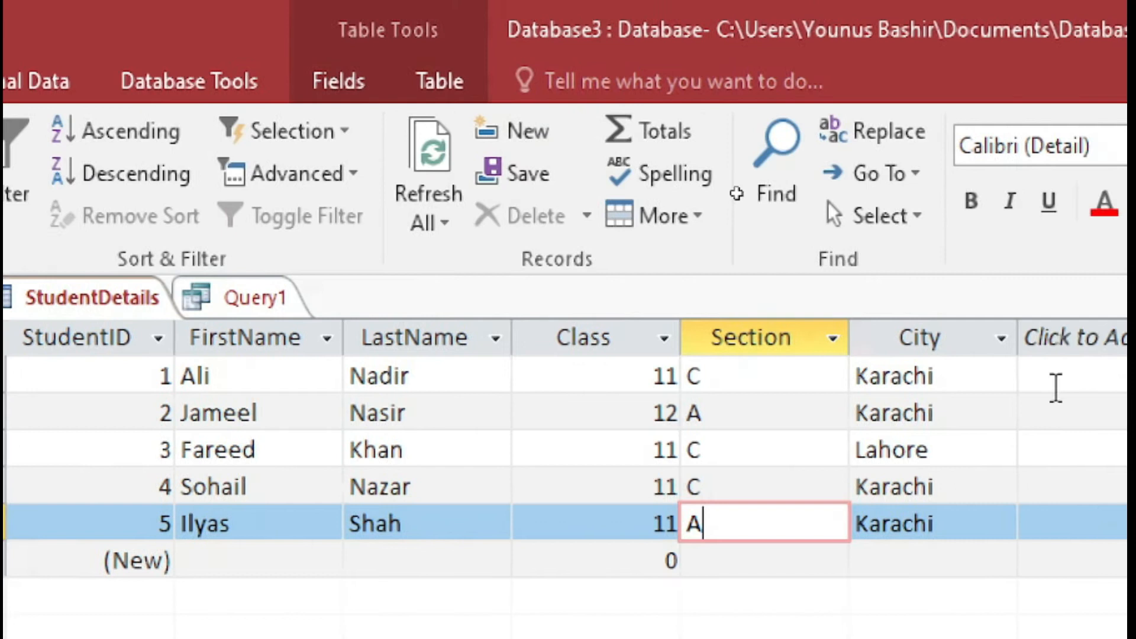
pyautogui.click(938, 373)
pyautogui.click(910, 414)
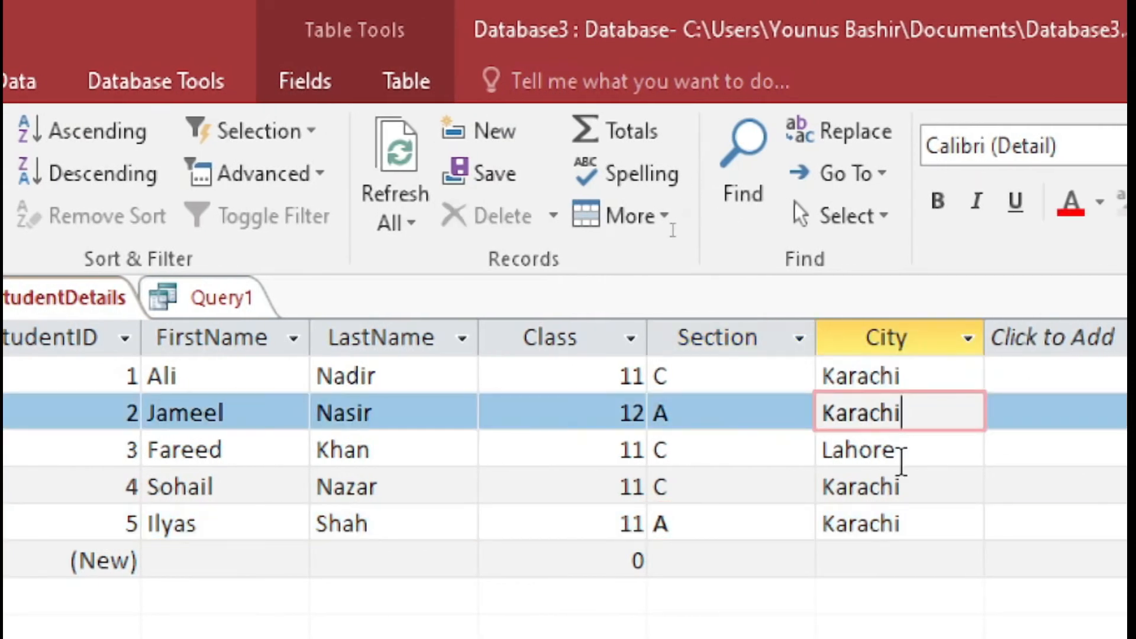
pyautogui.click(896, 449)
pyautogui.click(210, 298)
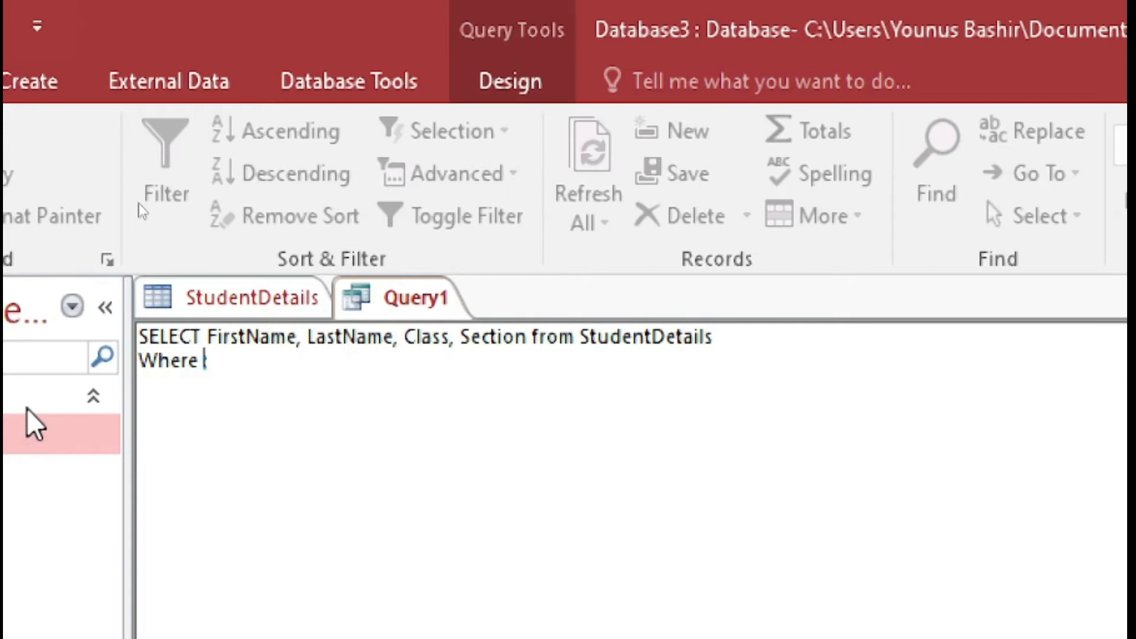
# Complete the Where clause with City='Lahore' and run the query
pyautogui.write("City='Lahore';")
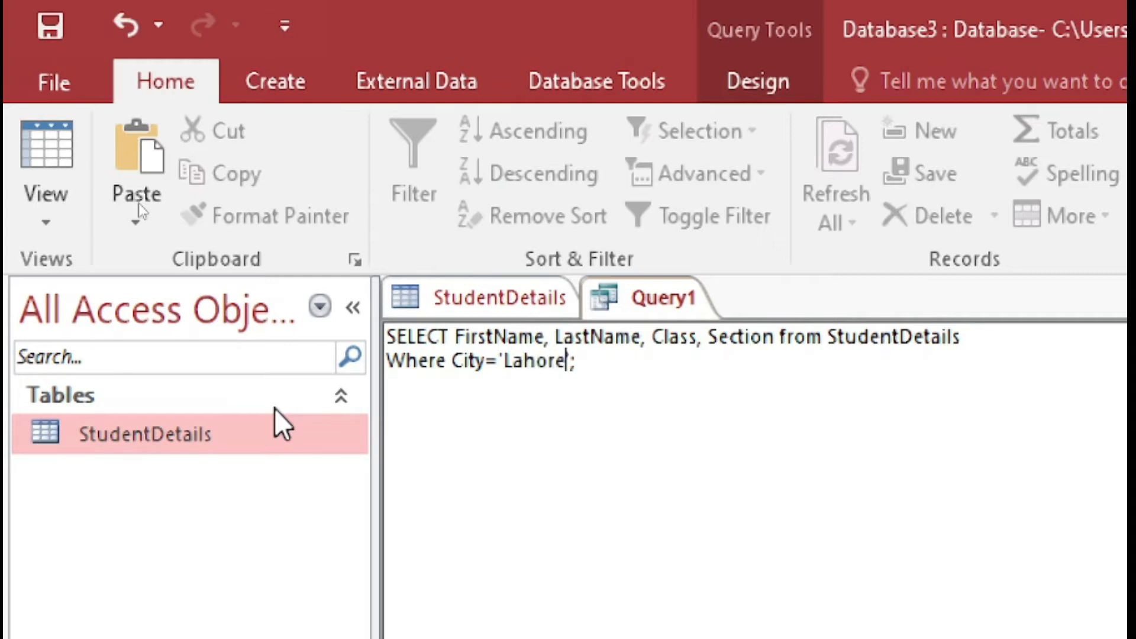
pyautogui.moveTo(486, 361); pyautogui.dragTo(500, 360)
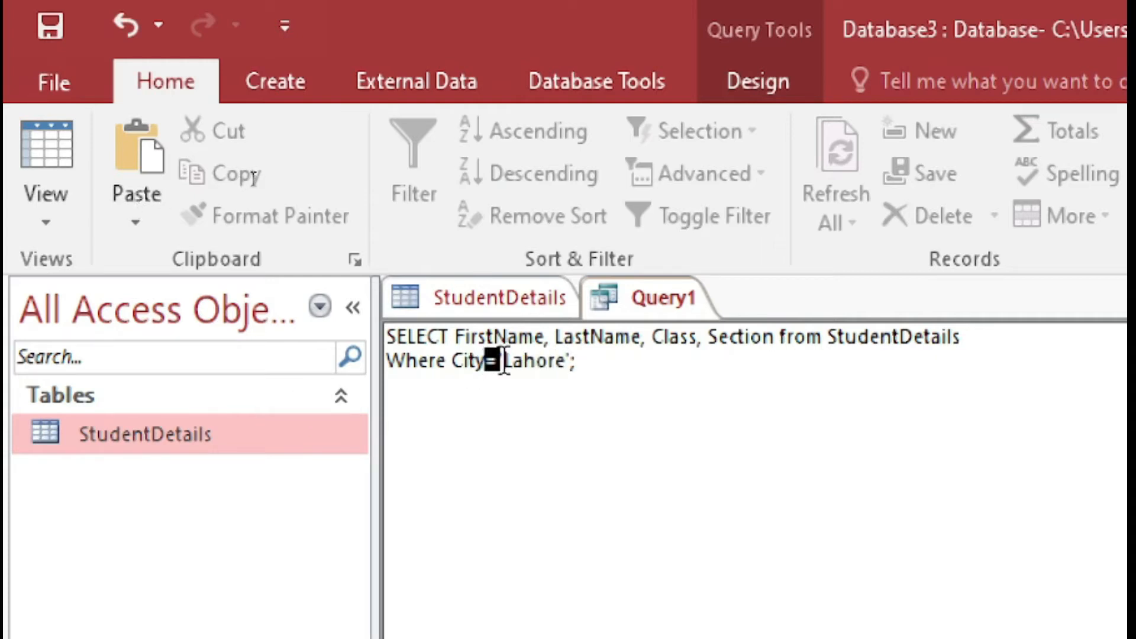
pyautogui.click(769, 62)
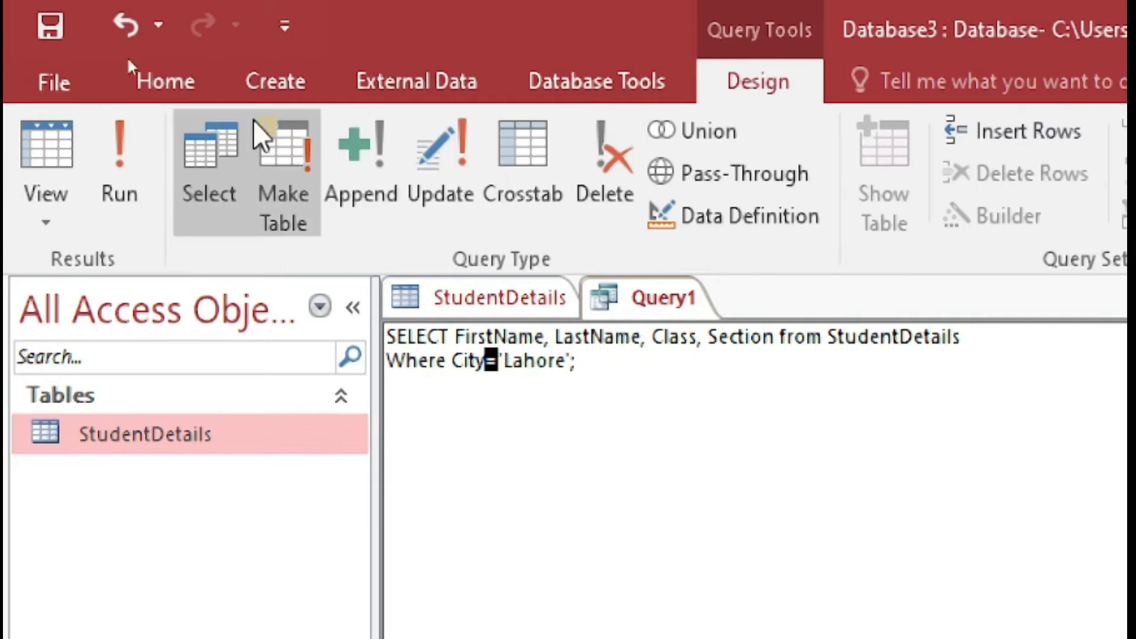
pyautogui.click(98, 194)
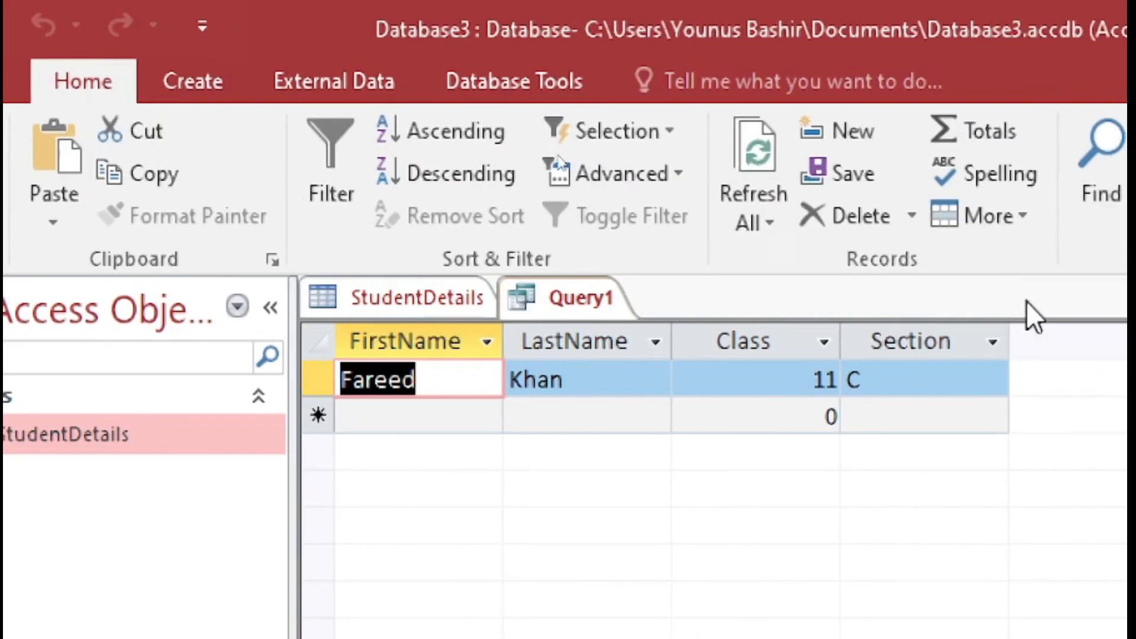
# Return the query to SQL view and change the condition to City LIKE 'La'
pyautogui.rightClick(552, 314)
pyautogui.click(679, 524)
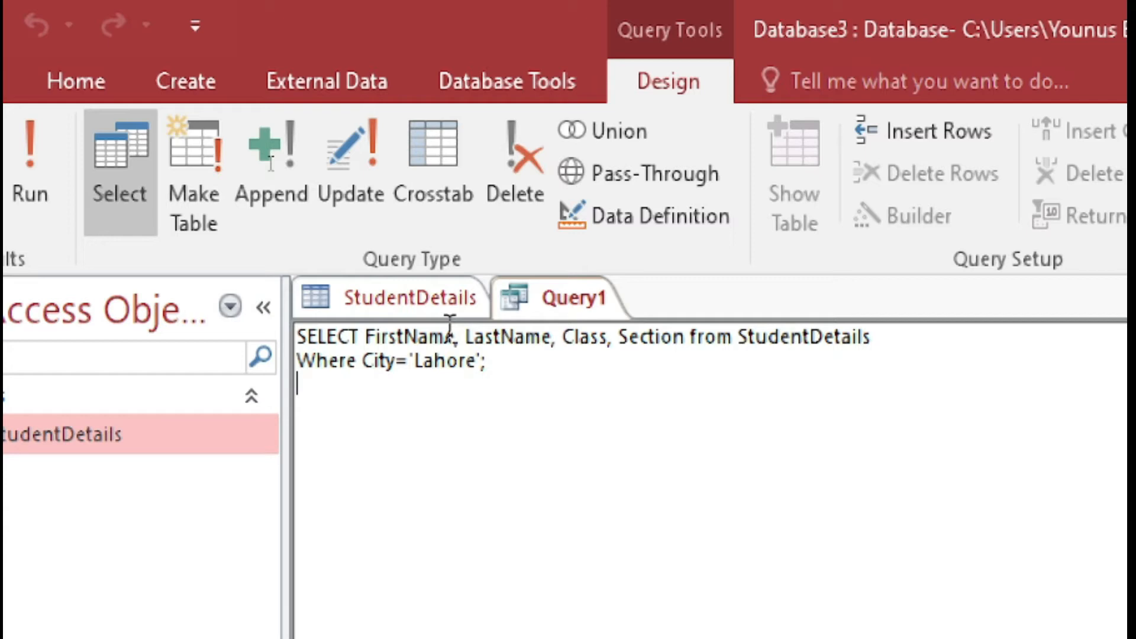
pyautogui.click(476, 360)
pyautogui.hotkey('shift', 'Left')
pyautogui.hotkey('shift', 'Left')
pyautogui.hotkey('shift', 'Left')
pyautogui.hotkey('shift', 'Left')
pyautogui.hotkey('shift', 'Left')
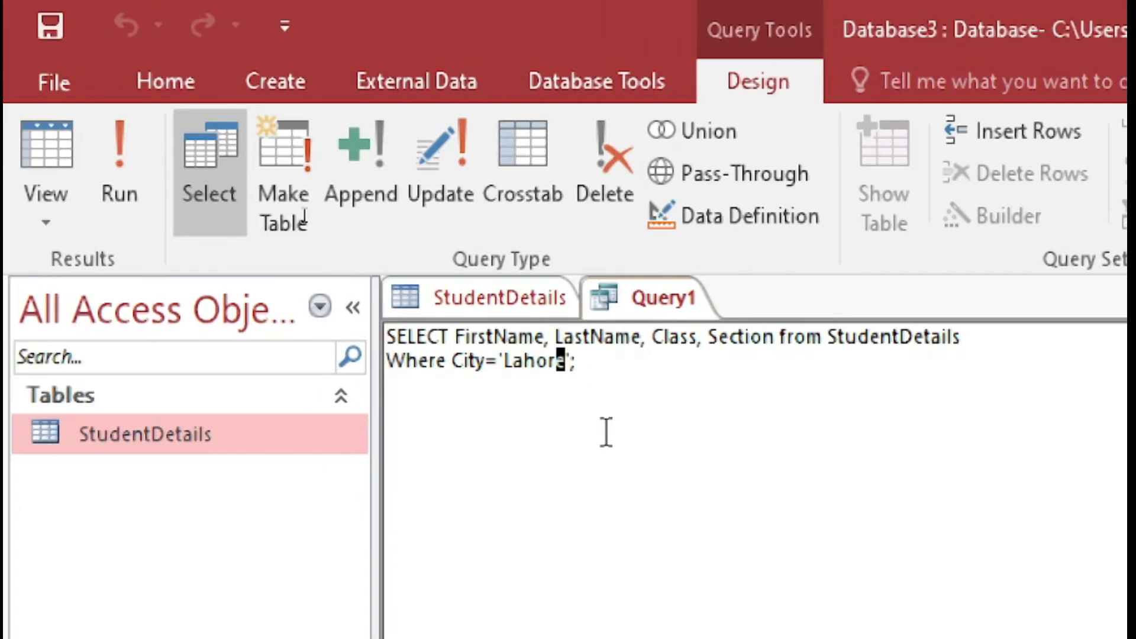
pyautogui.press('BackSpace')
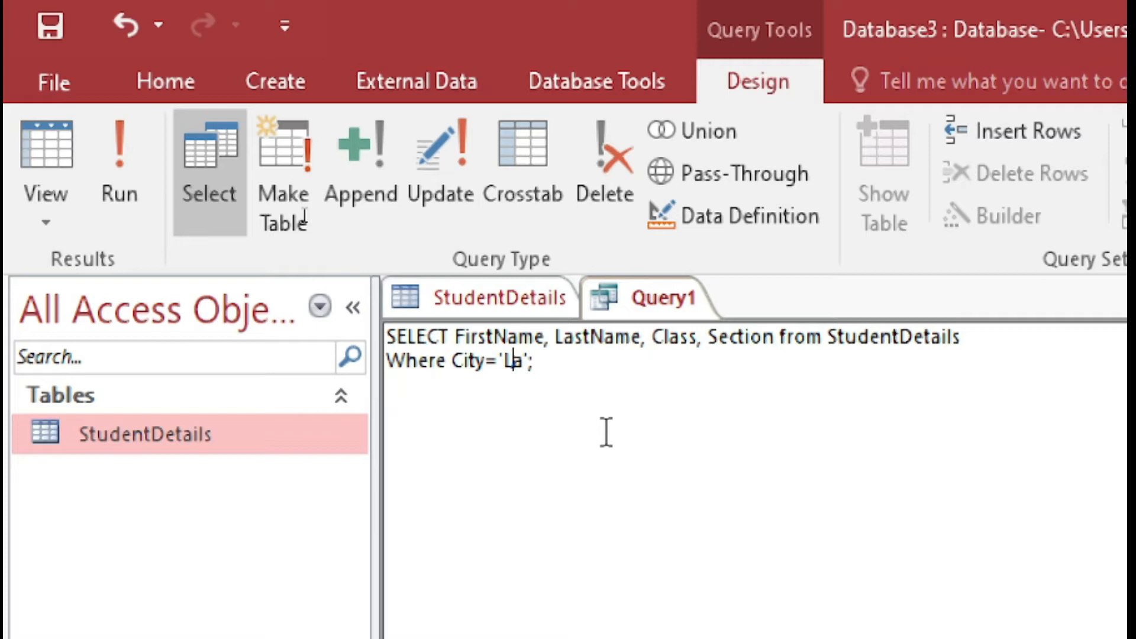
pyautogui.press('BackSpace')
pyautogui.write('LIKE')
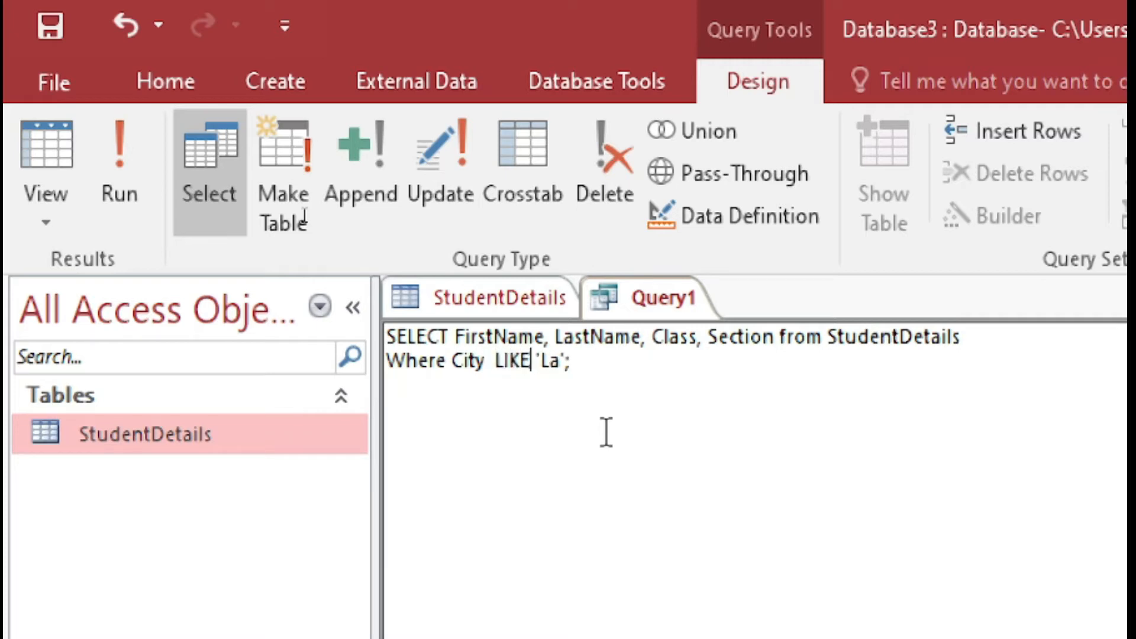
# Add the * wildcard after La in the City LIKE pattern and run the query
pyautogui.doubleClick(460, 359)
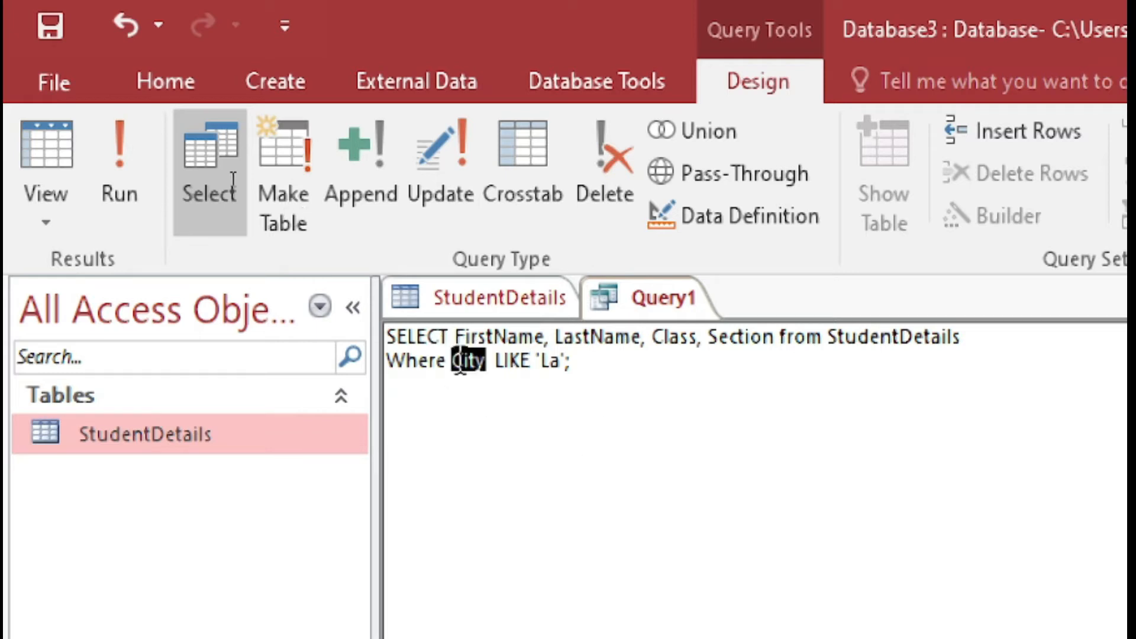
pyautogui.doubleClick(510, 360)
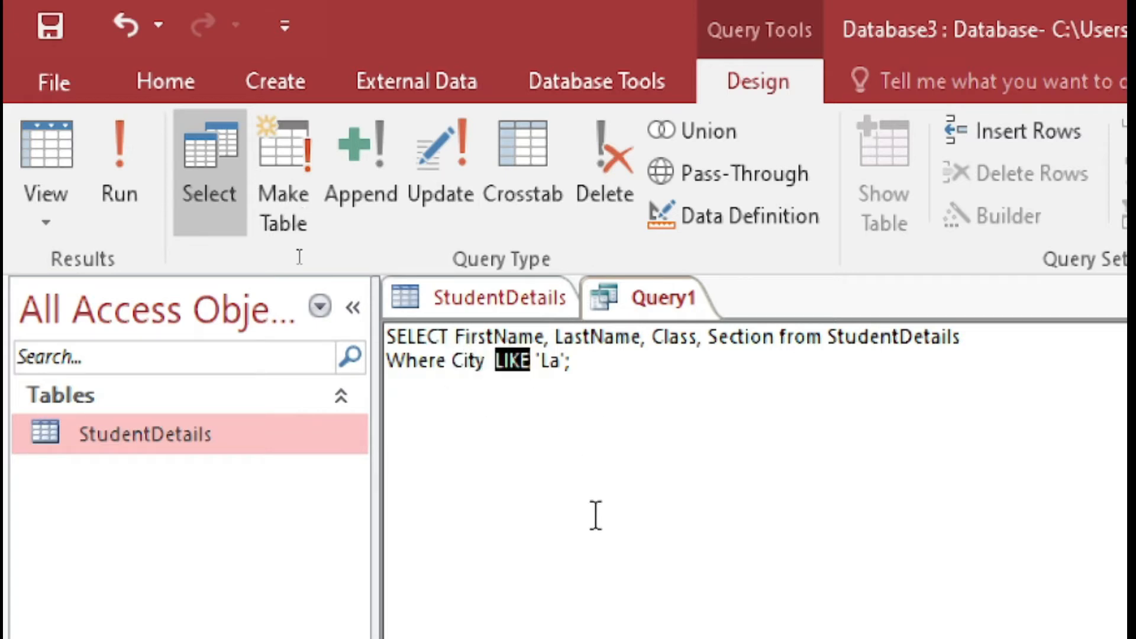
pyautogui.click(532, 359)
pyautogui.click(549, 360)
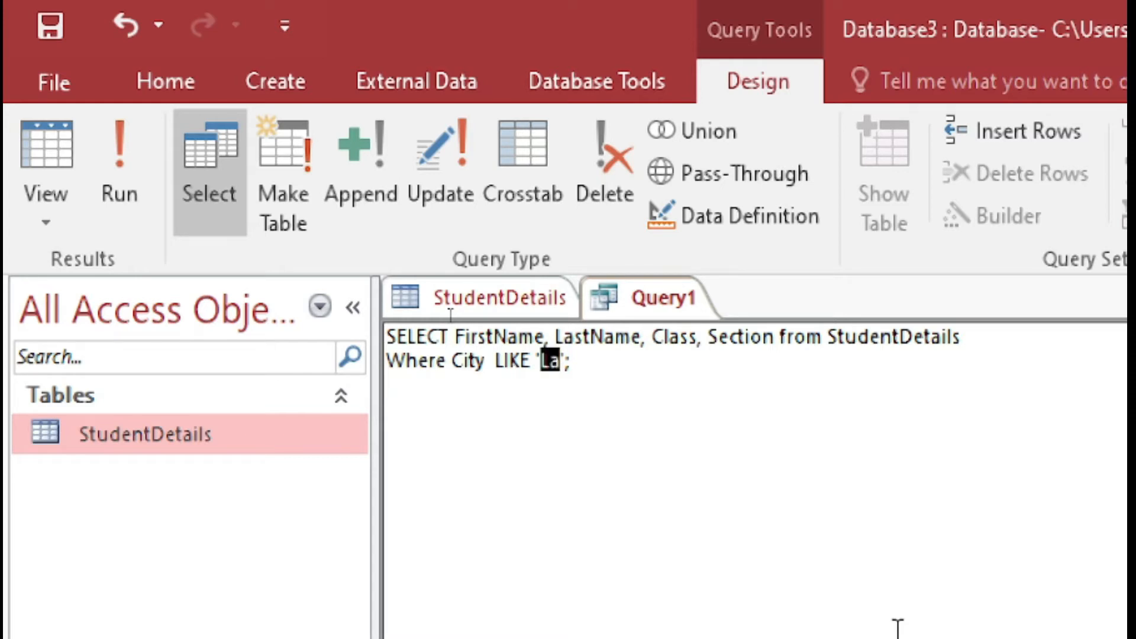
pyautogui.press('Right')
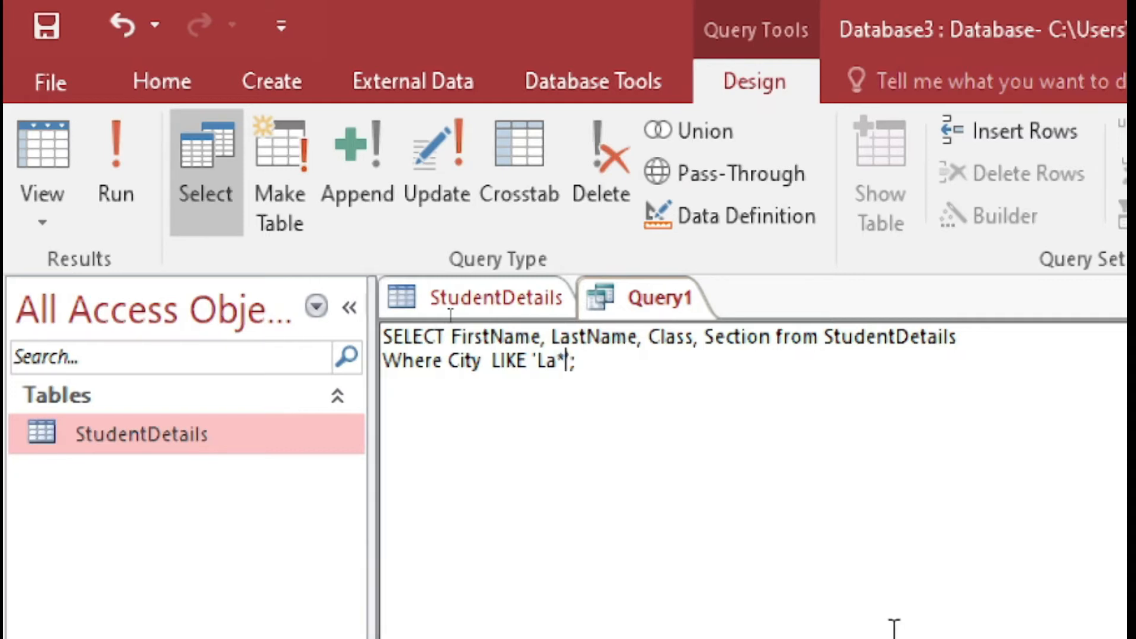
pyautogui.hotkey('shift', 'Left')
pyautogui.hotkey('shift', 'Left')
pyautogui.press('Right')
pyautogui.click(118, 176)
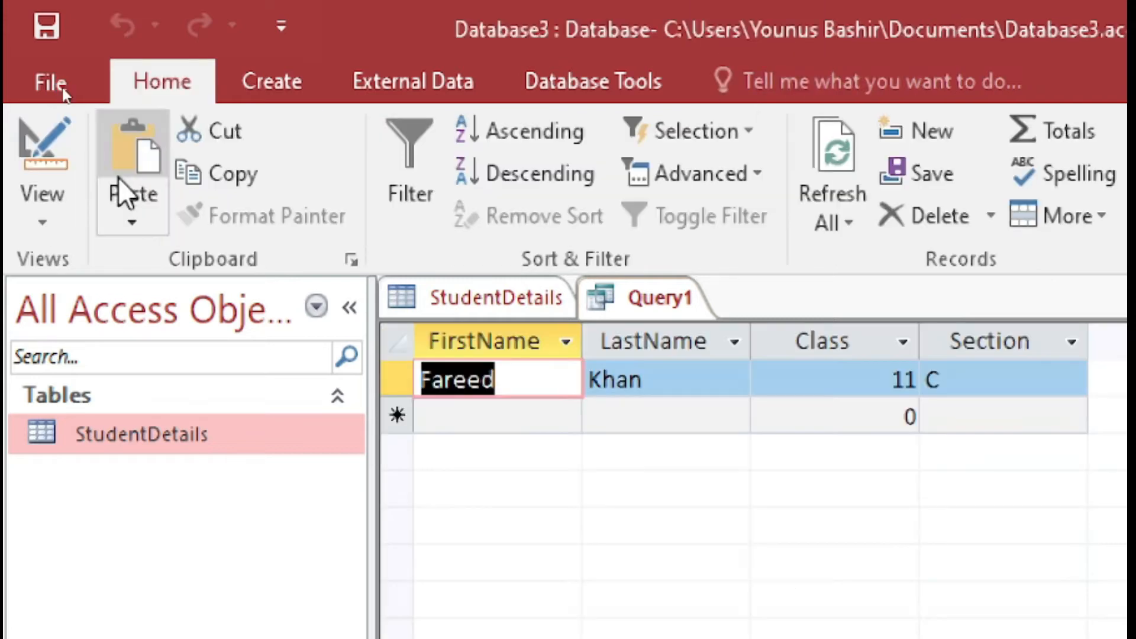
# Compare the record returned by the query with its row and City value in the StudentDetails table
pyautogui.click(971, 385)
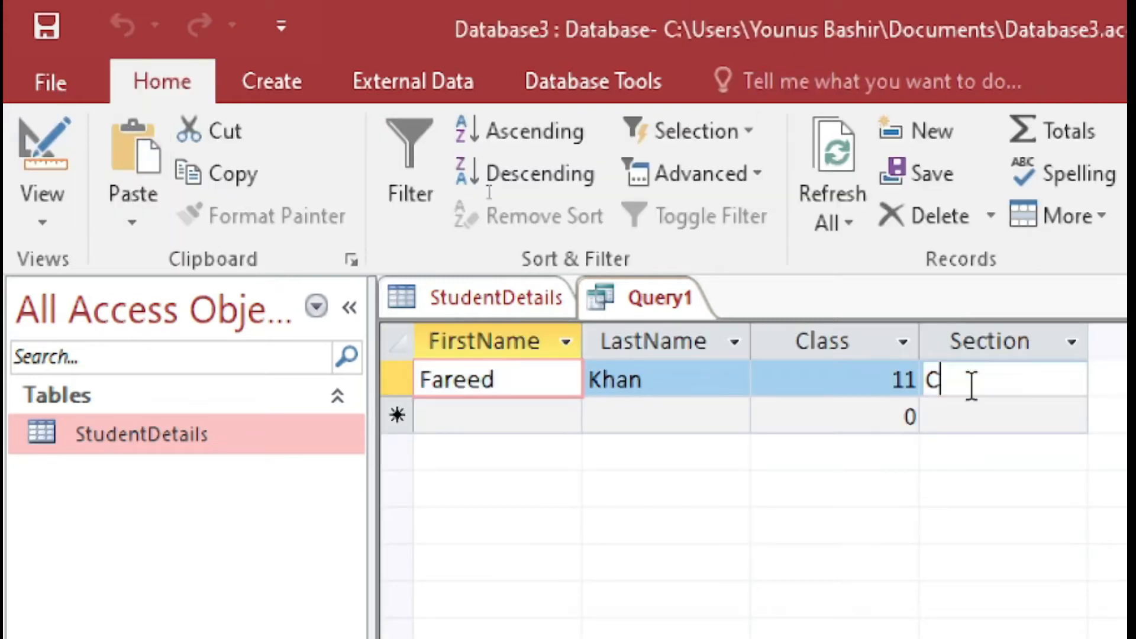
pyautogui.click(488, 375)
pyautogui.click(490, 299)
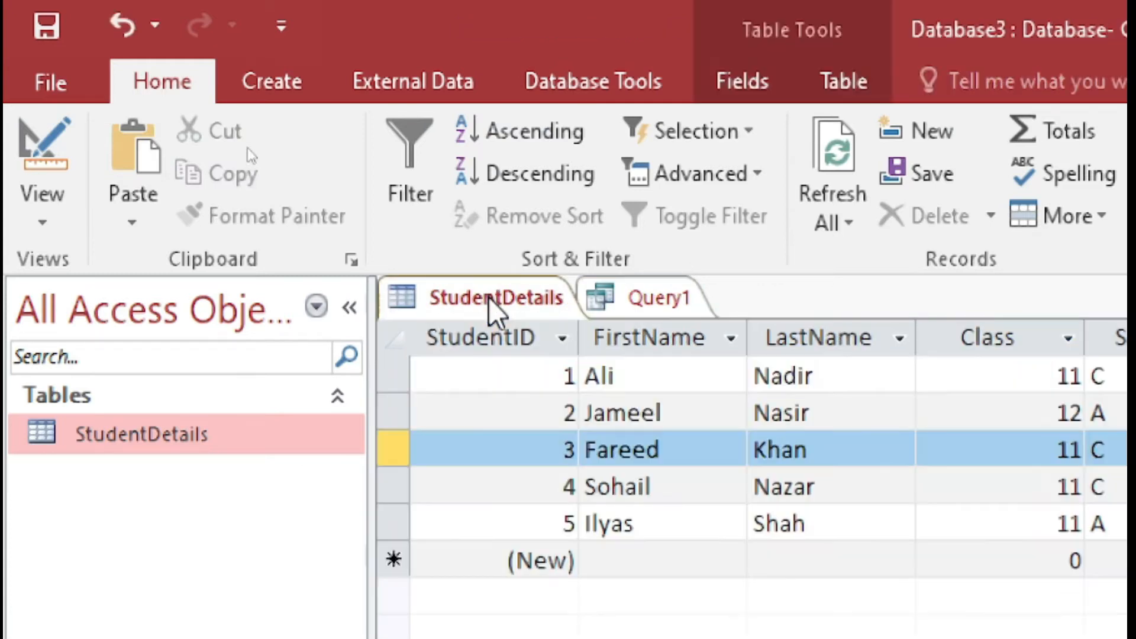
pyautogui.click(682, 452)
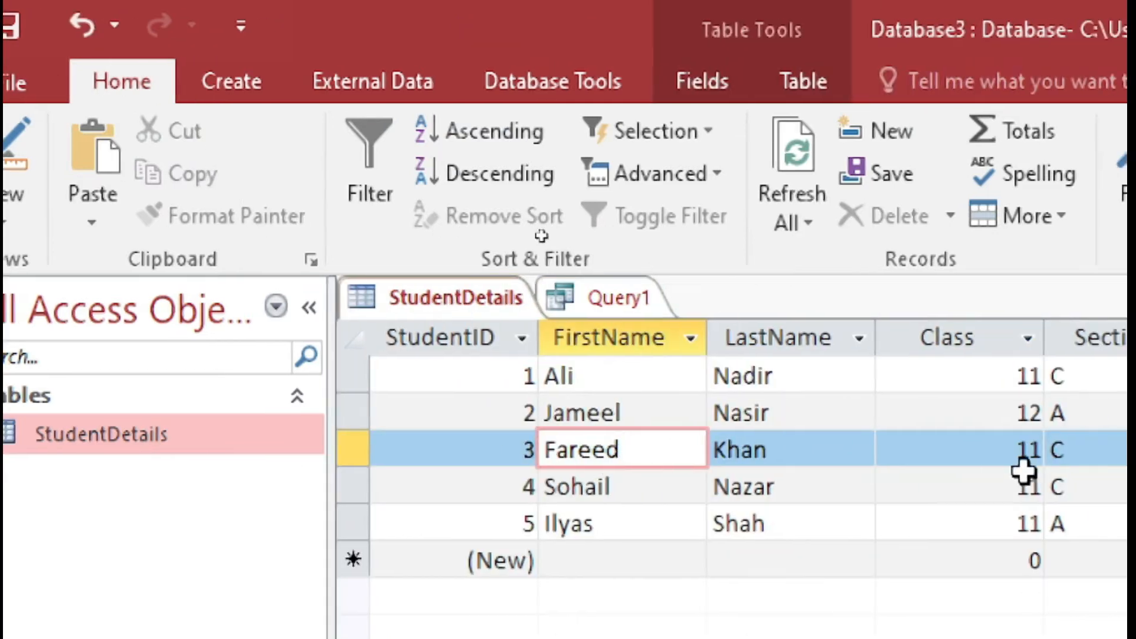
pyautogui.click(1045, 455)
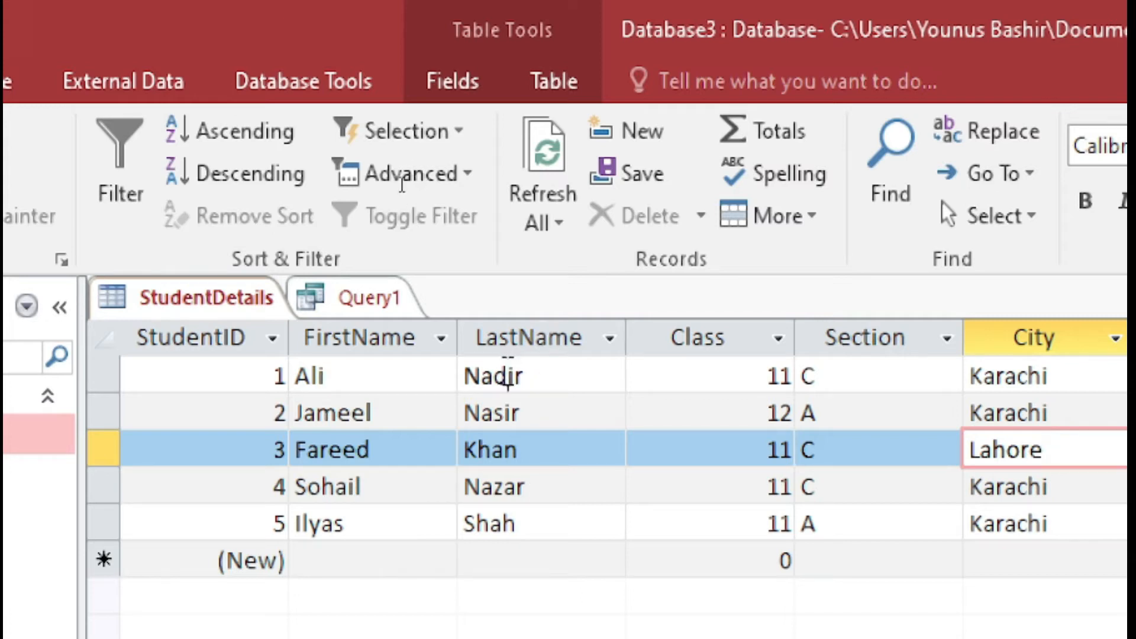
# Check the LastName values of records 1, 2 and 4 in the StudentDetails table
pyautogui.click(508, 378)
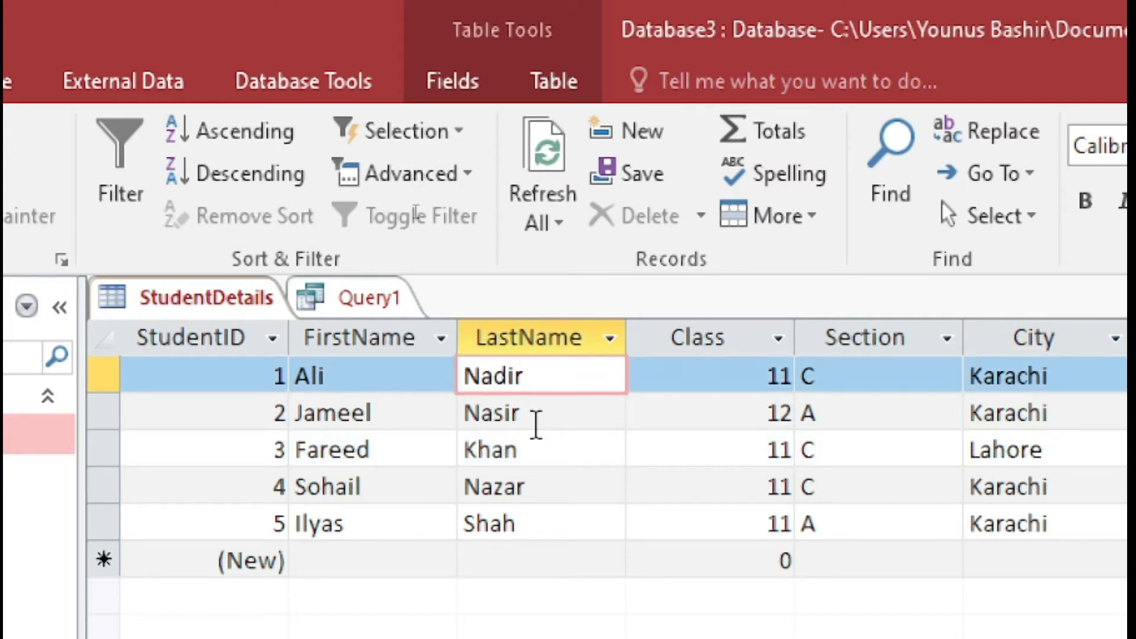
pyautogui.click(525, 412)
pyautogui.click(527, 490)
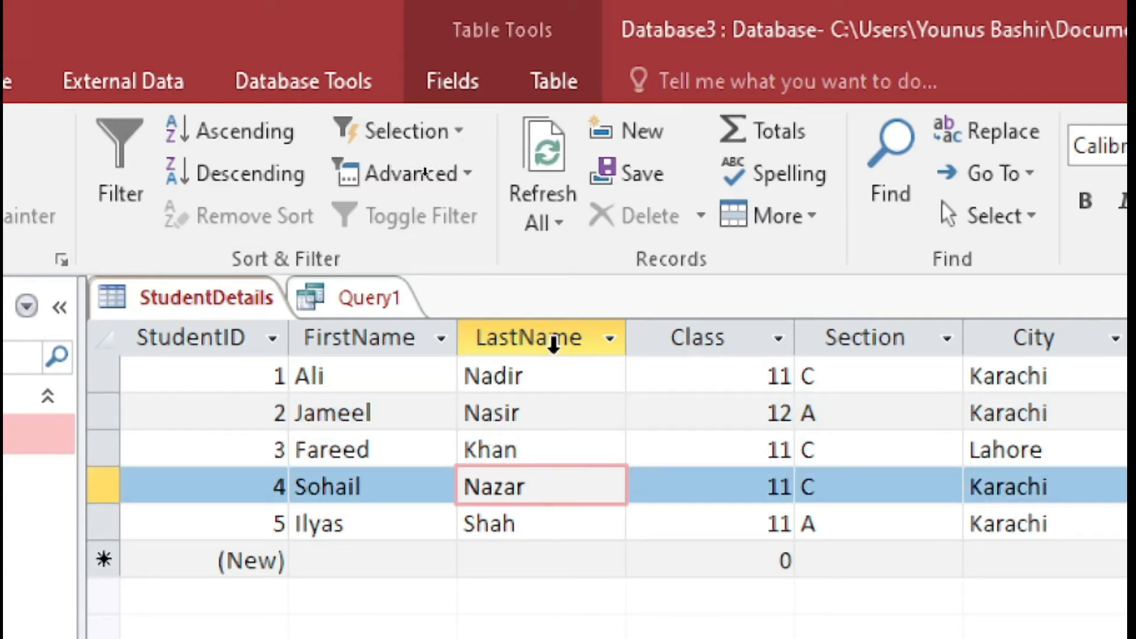
# Return Query1 to SQL view and replace City with LastName in the Where condition
pyautogui.click(352, 299)
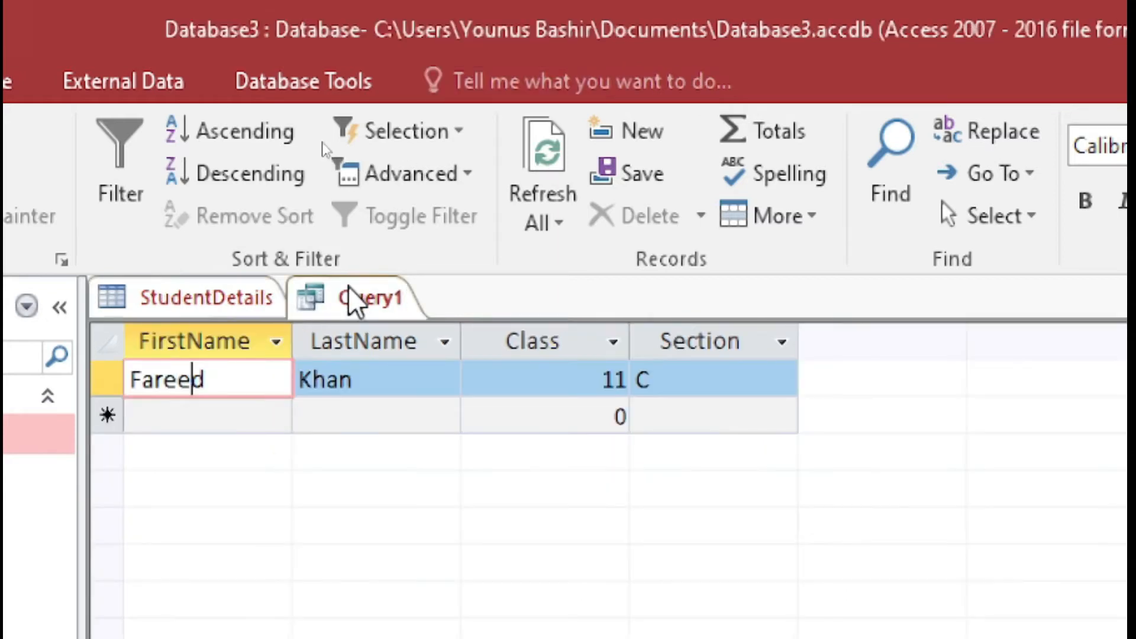
pyautogui.rightClick(350, 296)
pyautogui.click(461, 492)
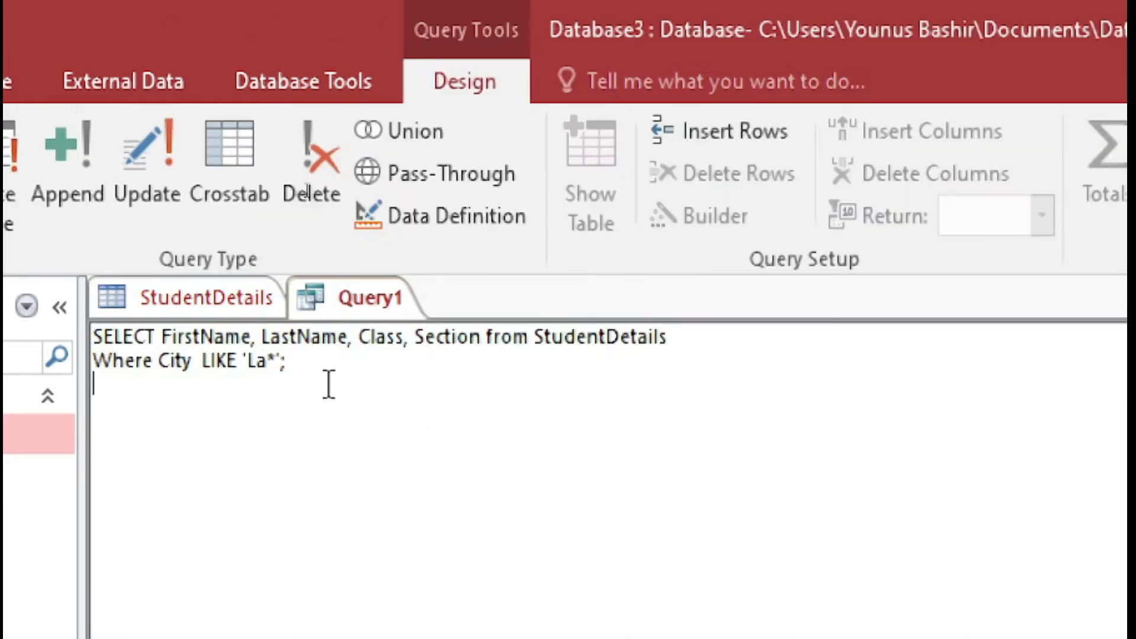
pyautogui.doubleClick(172, 361)
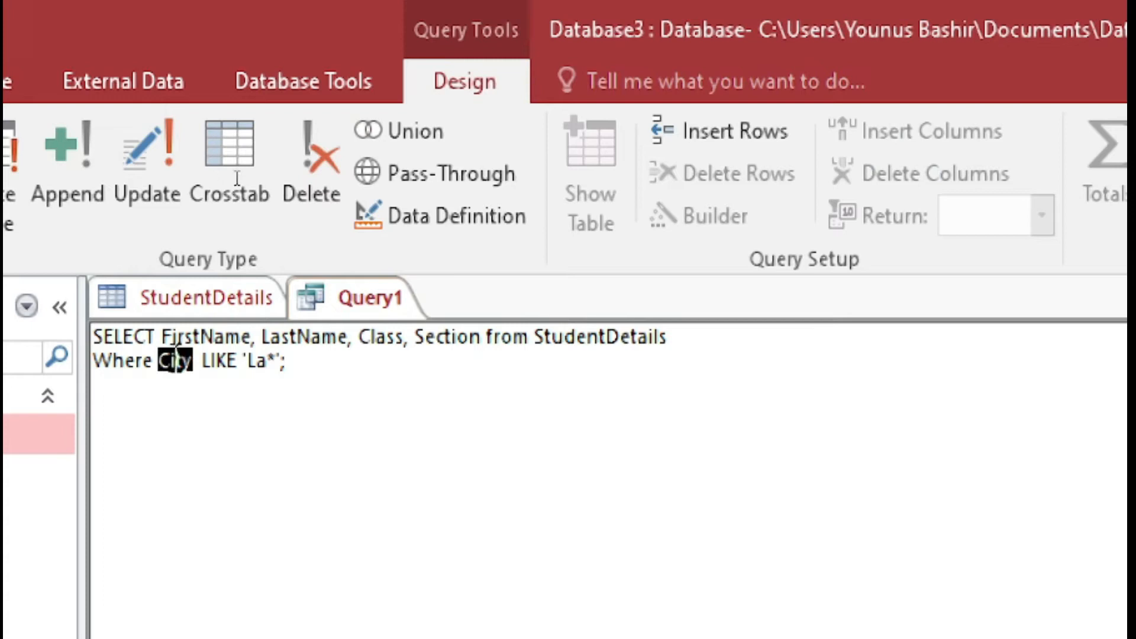
pyautogui.click(215, 306)
pyautogui.click(344, 304)
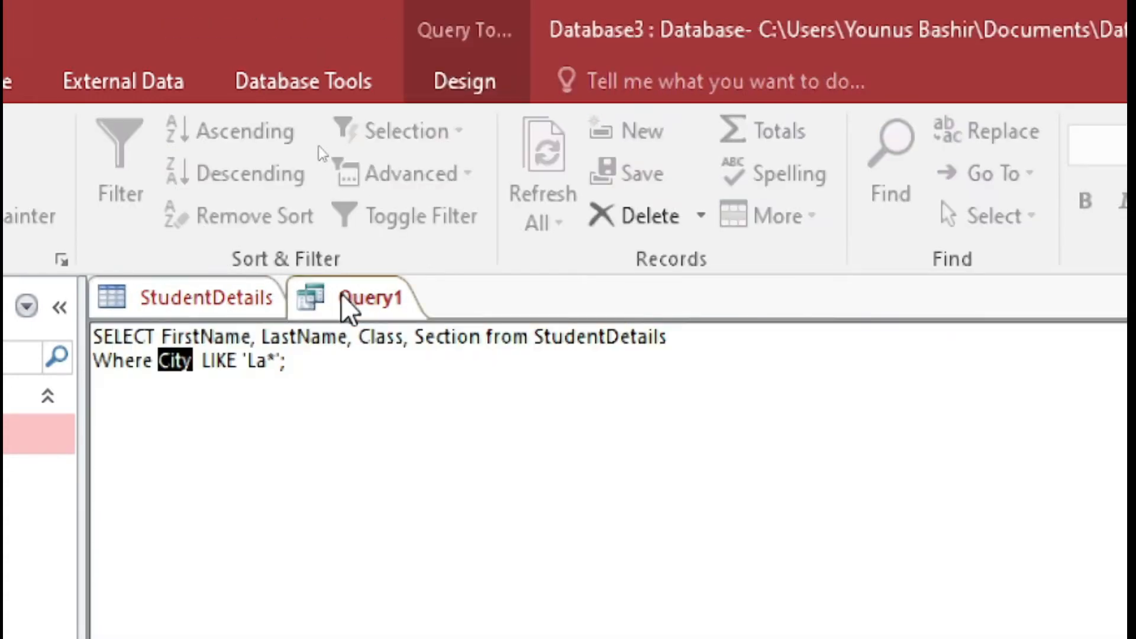
pyautogui.press('BackSpace')
pyautogui.write('Last')
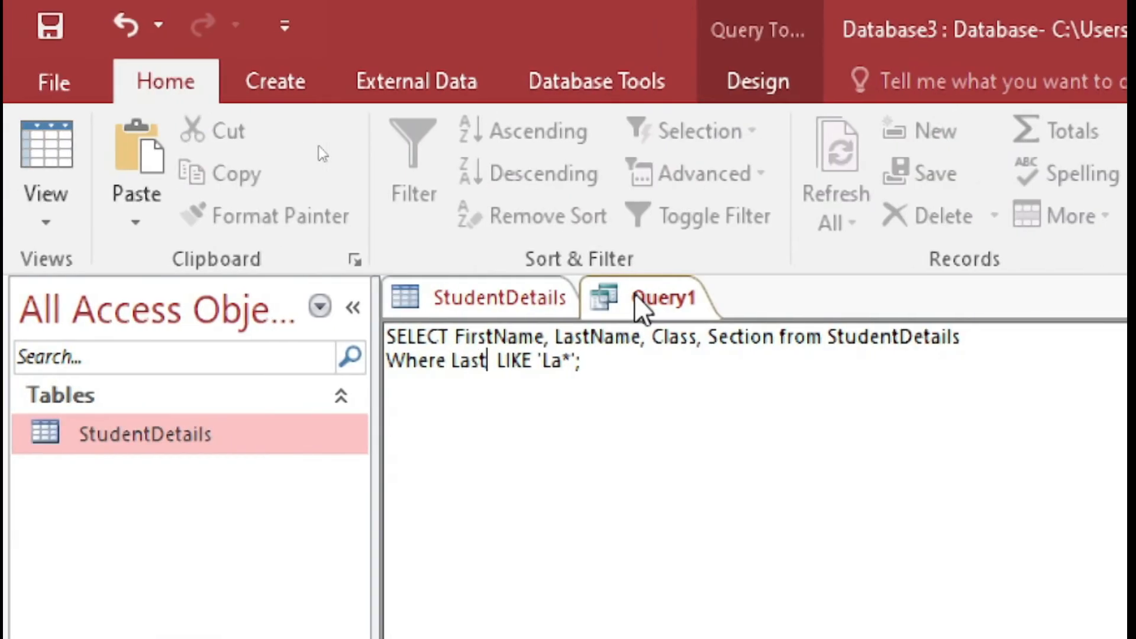
pyautogui.write('Name')
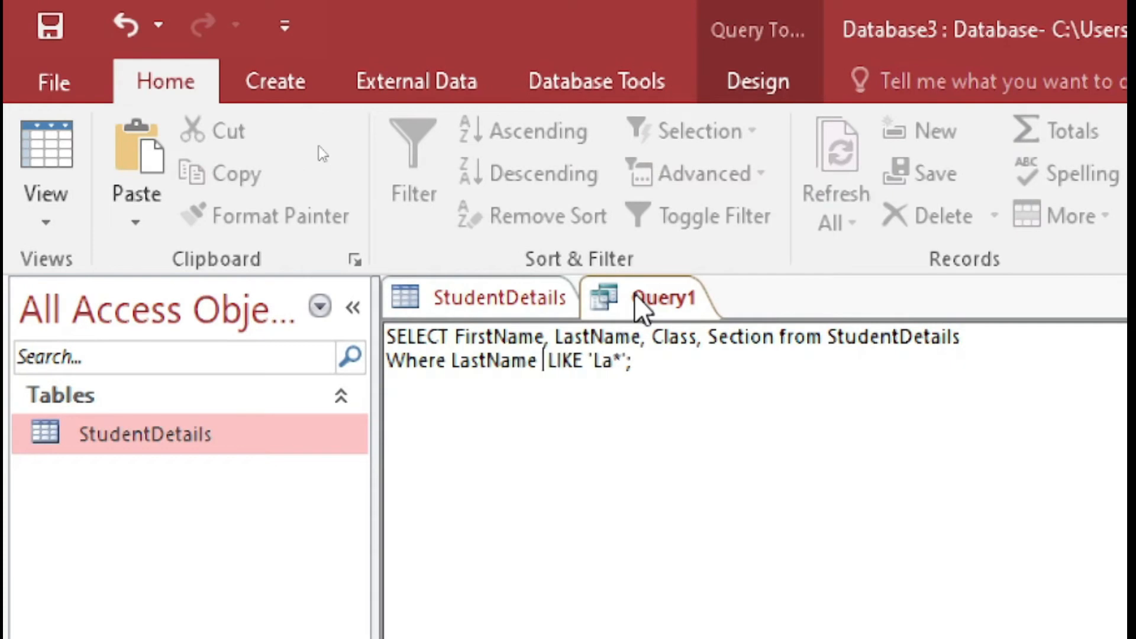
# Change the LIKE pattern for LastName to 'N*' and run the query
pyautogui.press('Right')
pyautogui.press('Right')
pyautogui.press('Right')
pyautogui.press('Right')
pyautogui.press('Right')
pyautogui.press('BackSpace')
pyautogui.write('N')
pyautogui.press('Delete')
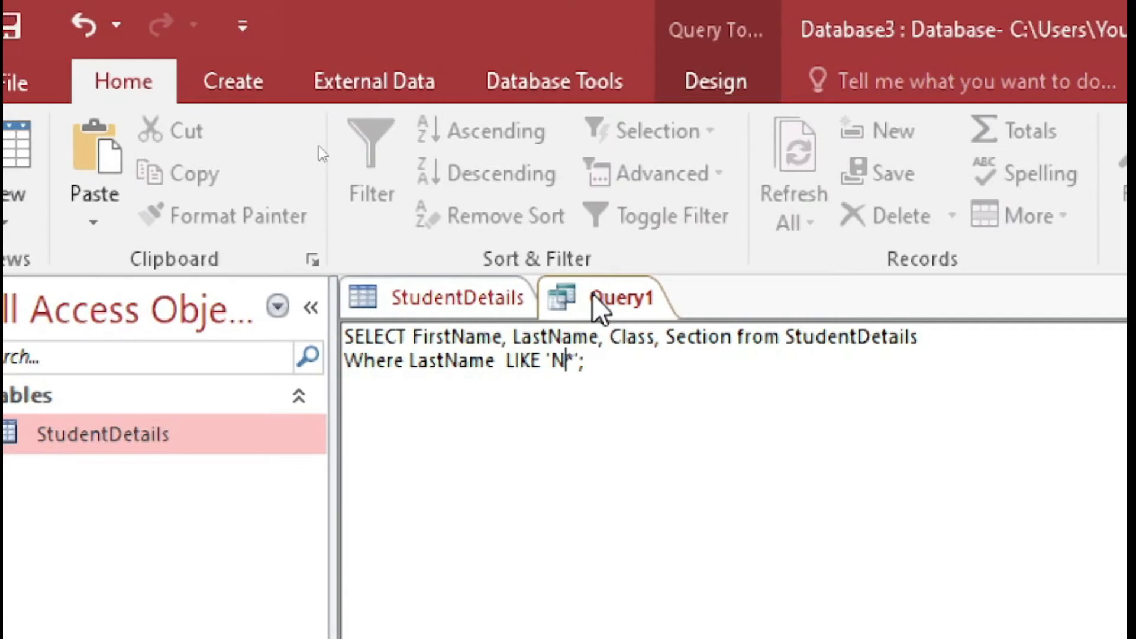
pyautogui.click(719, 87)
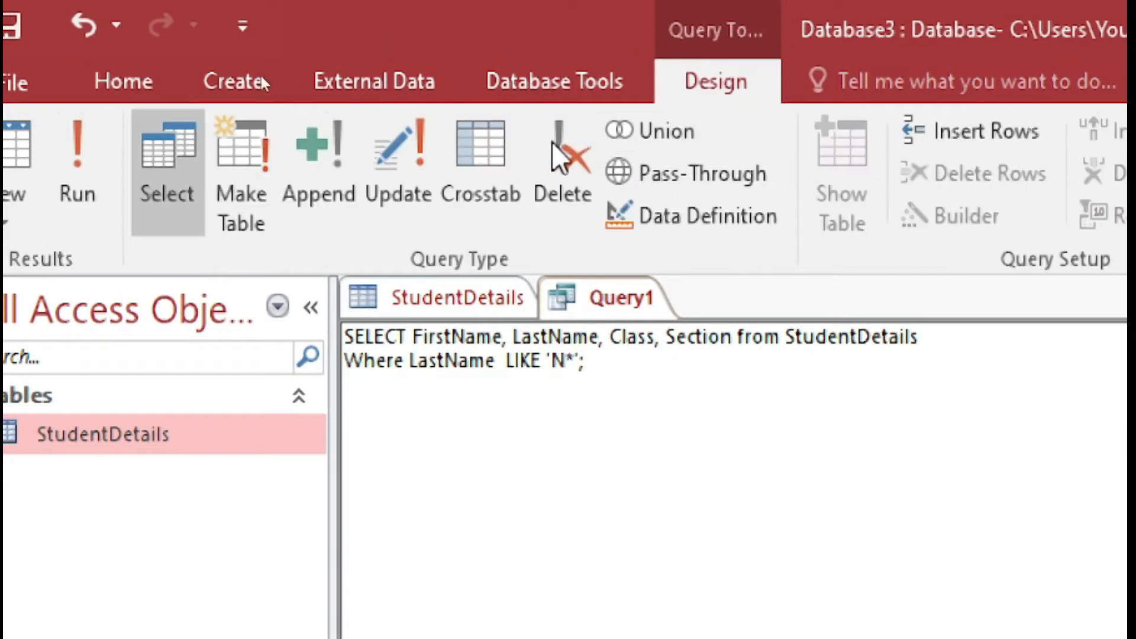
pyautogui.click(65, 194)
# Check the LastName value of each record in the query results
pyautogui.click(615, 379)
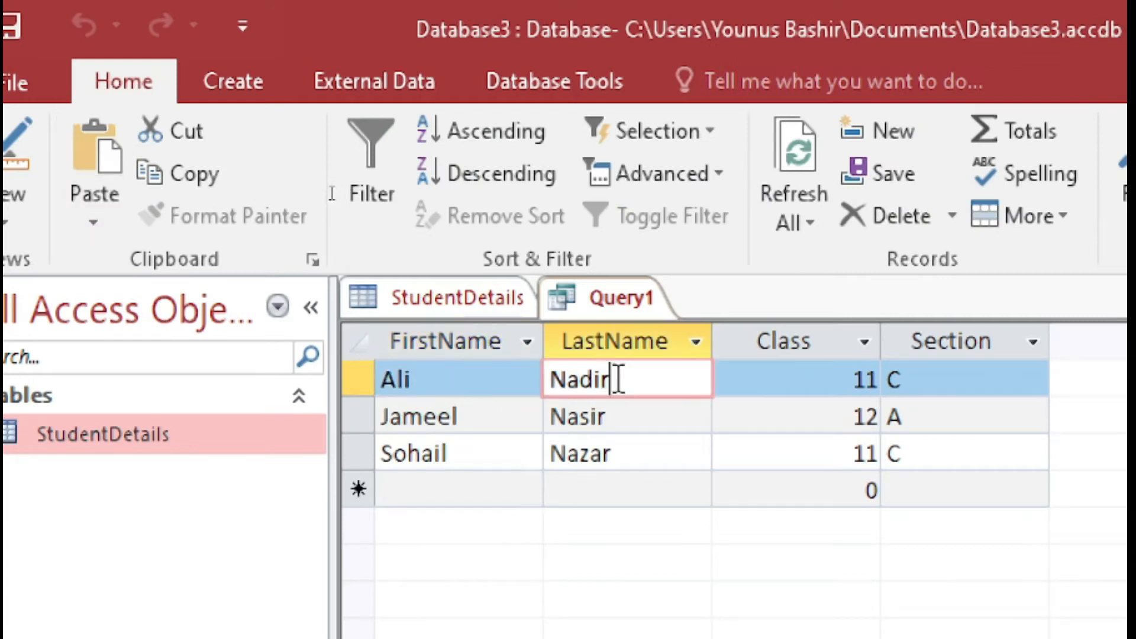
pyautogui.click(616, 417)
pyautogui.click(616, 451)
# Return to SQL view, change the LastName pattern to 'Na*' and run the query again
pyautogui.click(604, 300)
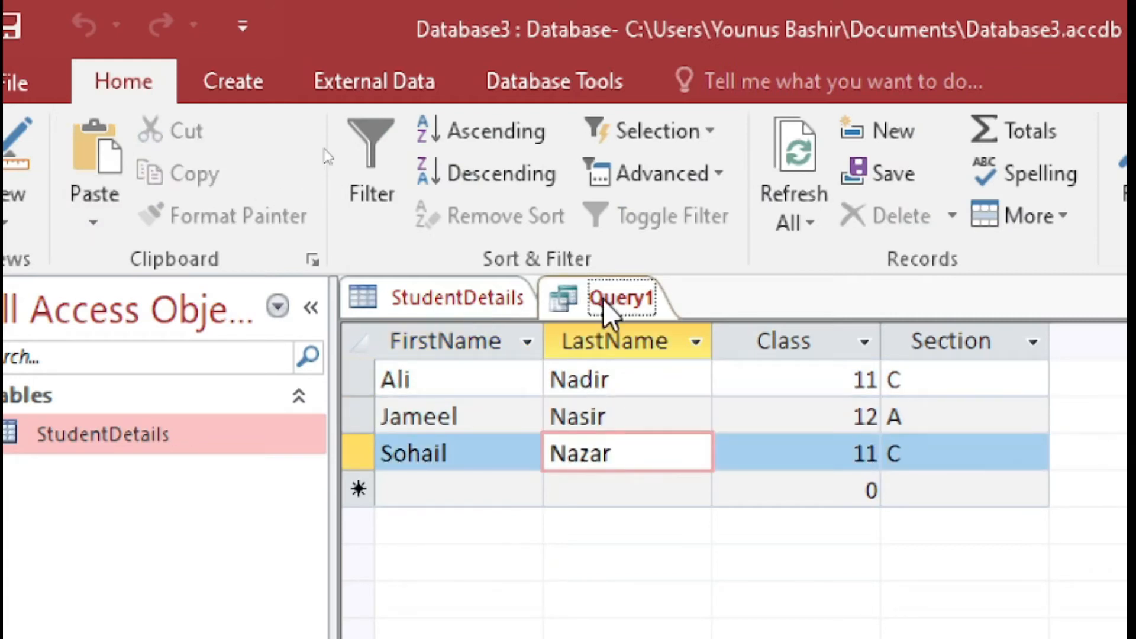
pyautogui.rightClick(602, 300)
pyautogui.click(719, 507)
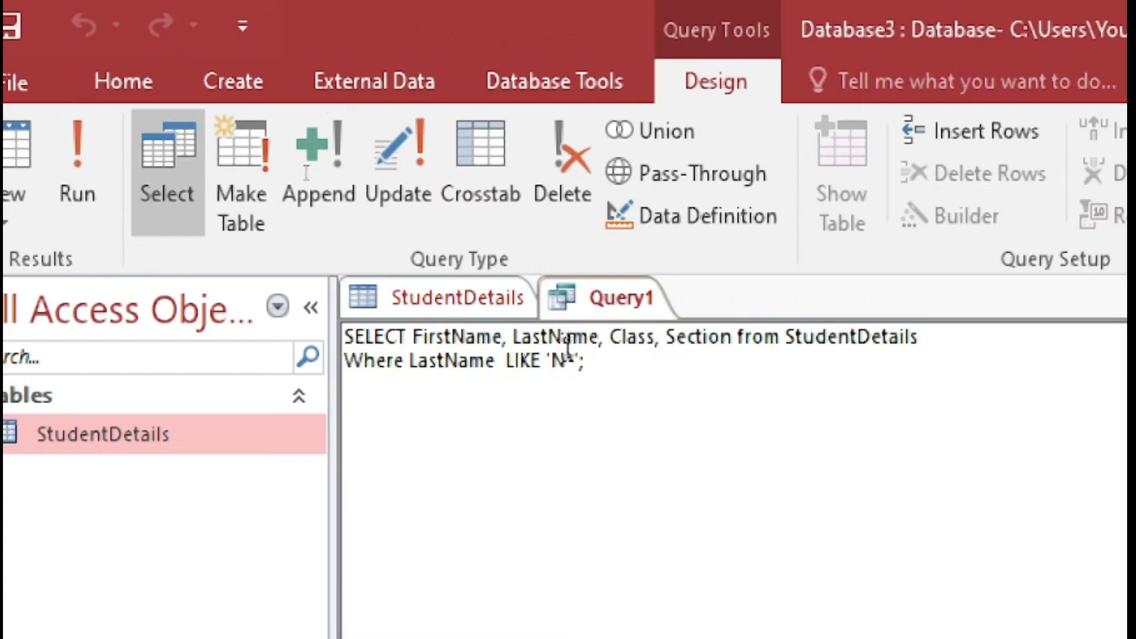
pyautogui.write('a')
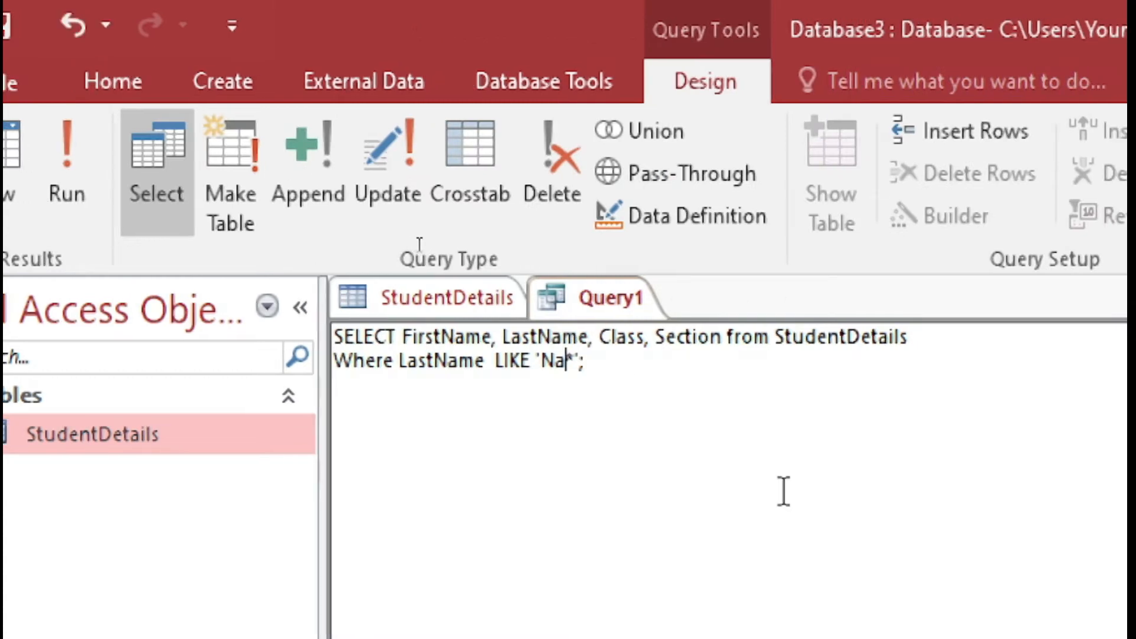
pyautogui.click(67, 172)
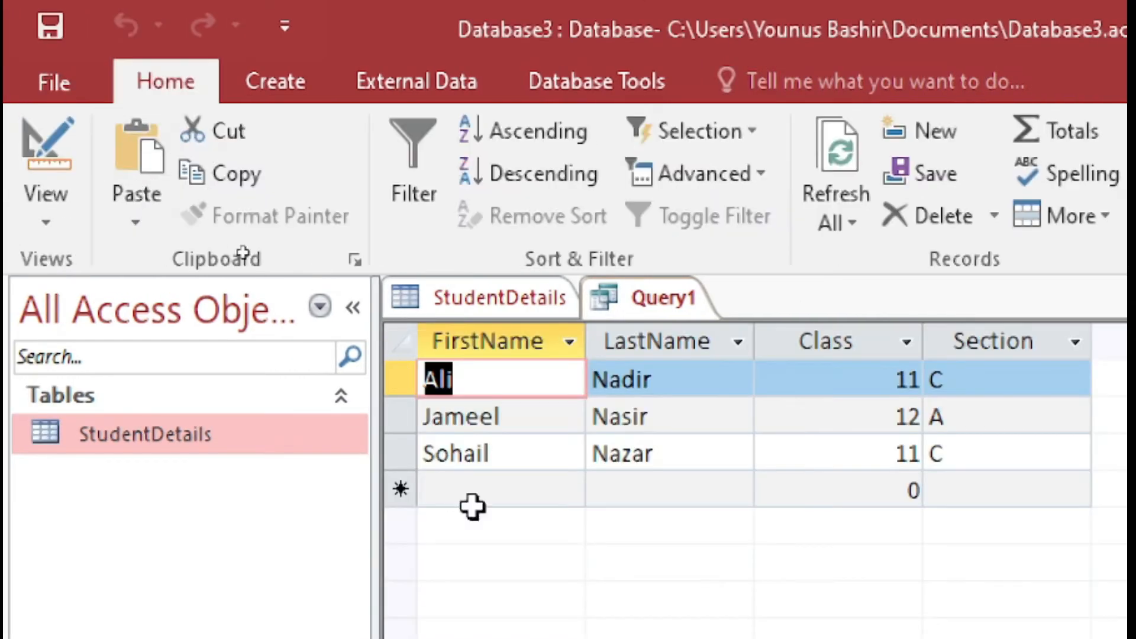
# Return the query to SQL view and open the StudentDetails table to review its last names
pyautogui.rightClick(666, 305)
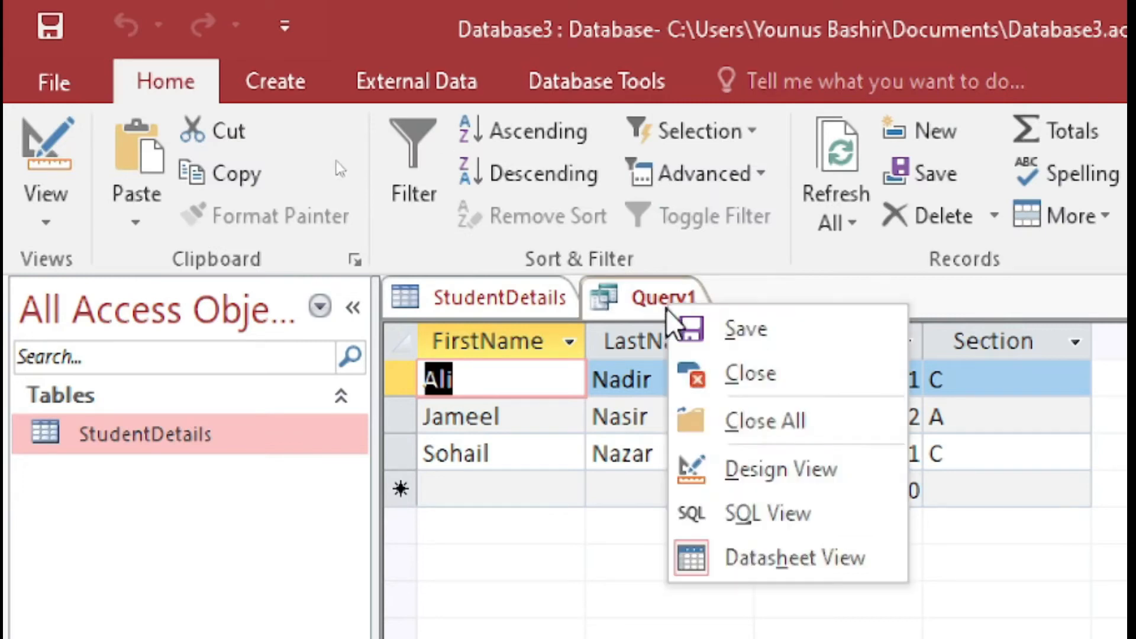
pyautogui.click(746, 510)
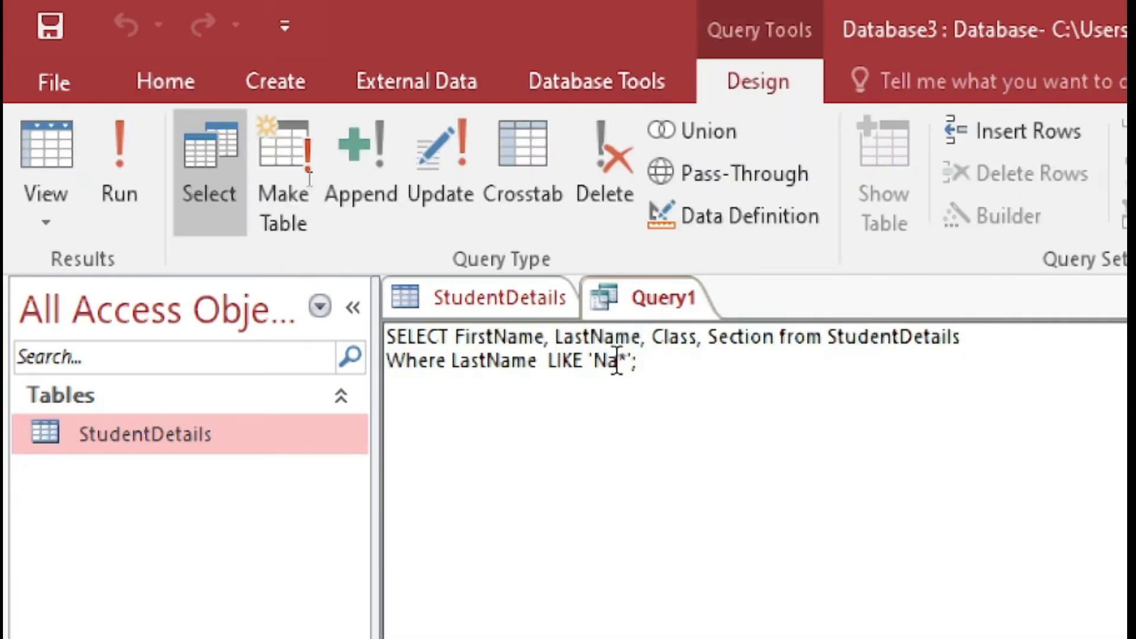
pyautogui.click(484, 297)
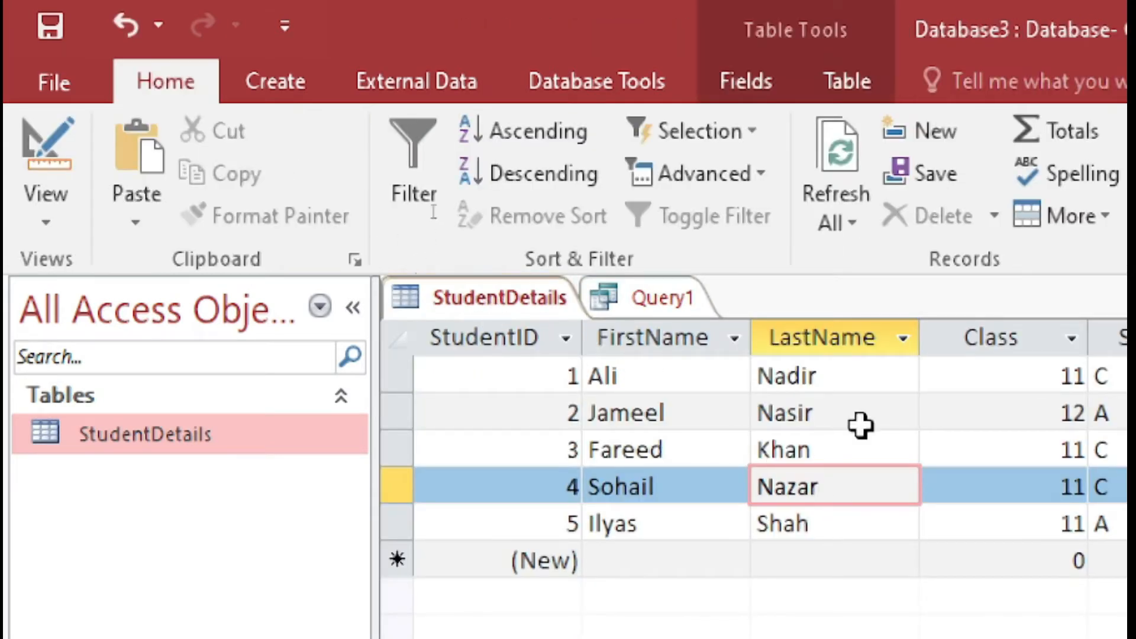
# Check the last names starting with 'Na' in the StudentDetails table
pyautogui.click(827, 373)
pyautogui.click(832, 413)
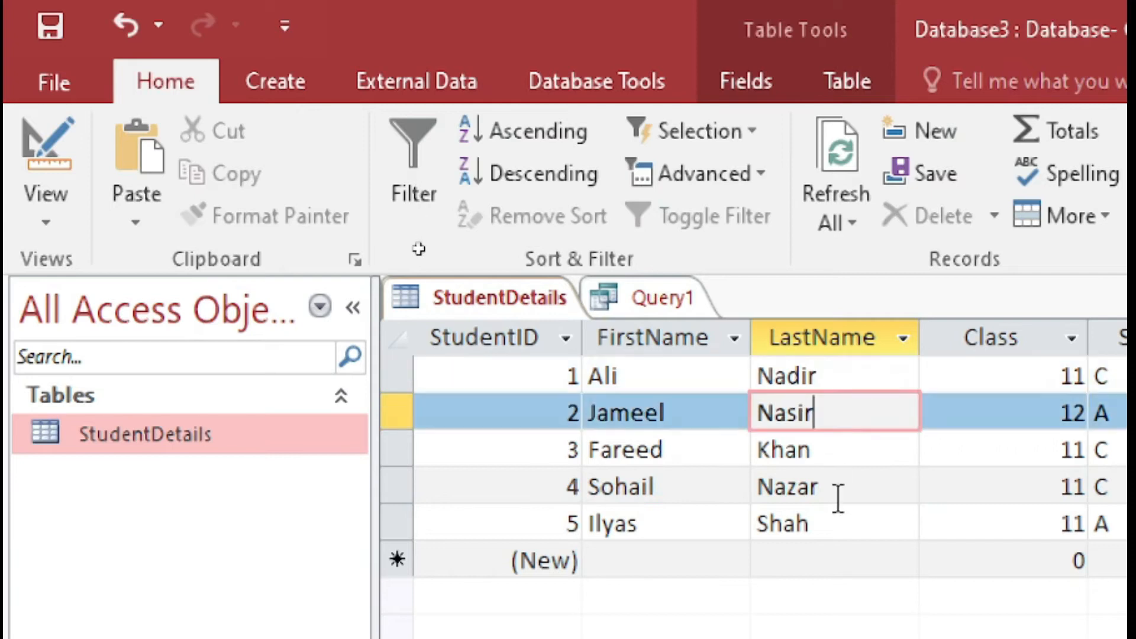
pyautogui.click(827, 485)
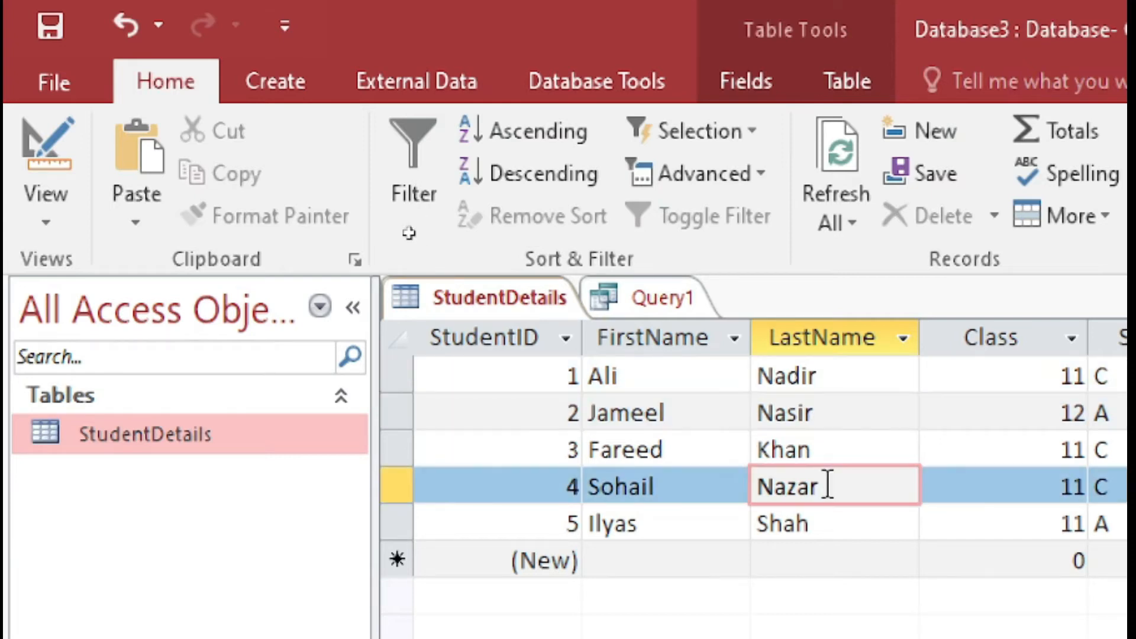
# Return to the query's SQL view and change the LastName LIKE pattern to '*R'
pyautogui.click(667, 292)
pyautogui.rightClick(666, 292)
pyautogui.click(776, 502)
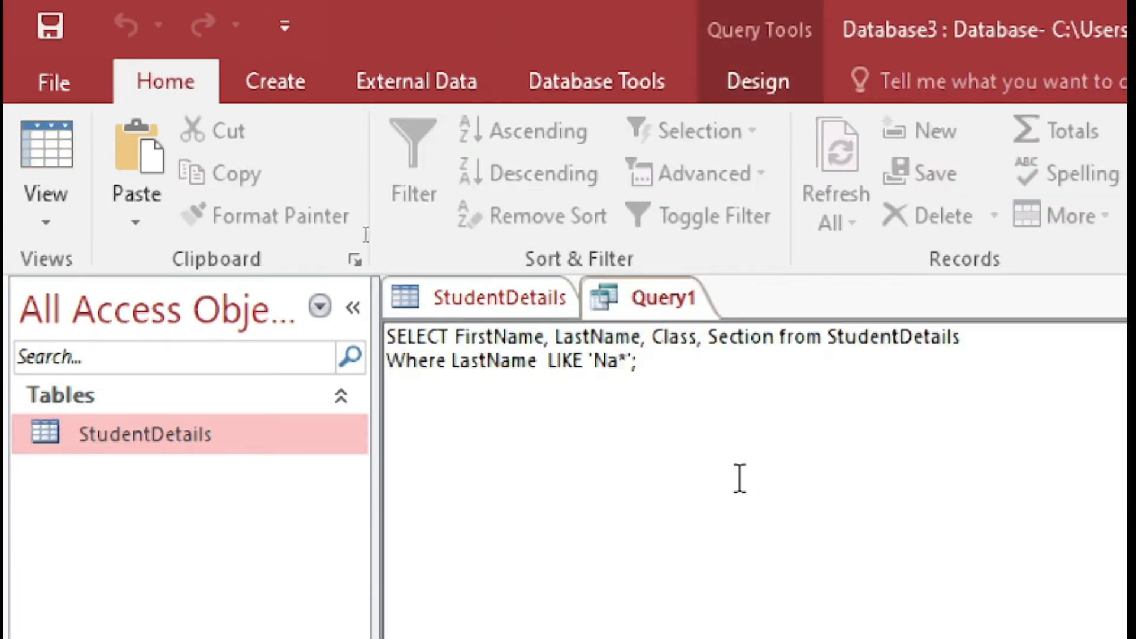
pyautogui.press('BackSpace')
pyautogui.press('BackSpace')
pyautogui.press('BackSpace')
pyautogui.write('*')
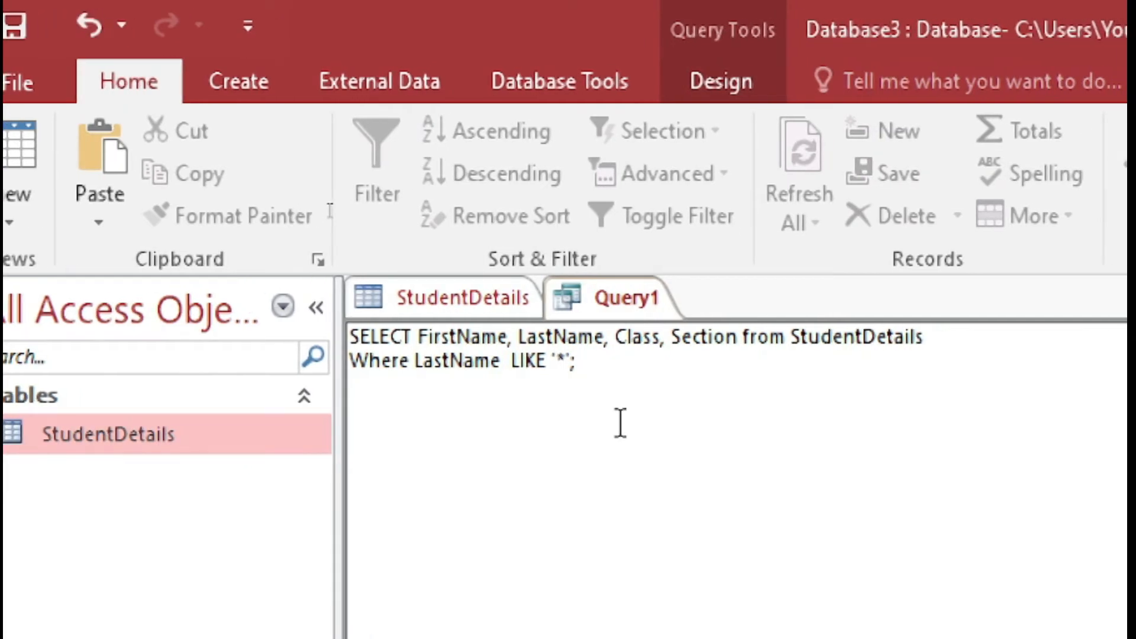
pyautogui.write('R')
# Change the R in the LIKE pattern to lowercase so it reads '*r', and run the query
pyautogui.press('Left')
pyautogui.hotkey('shift', 'Left')
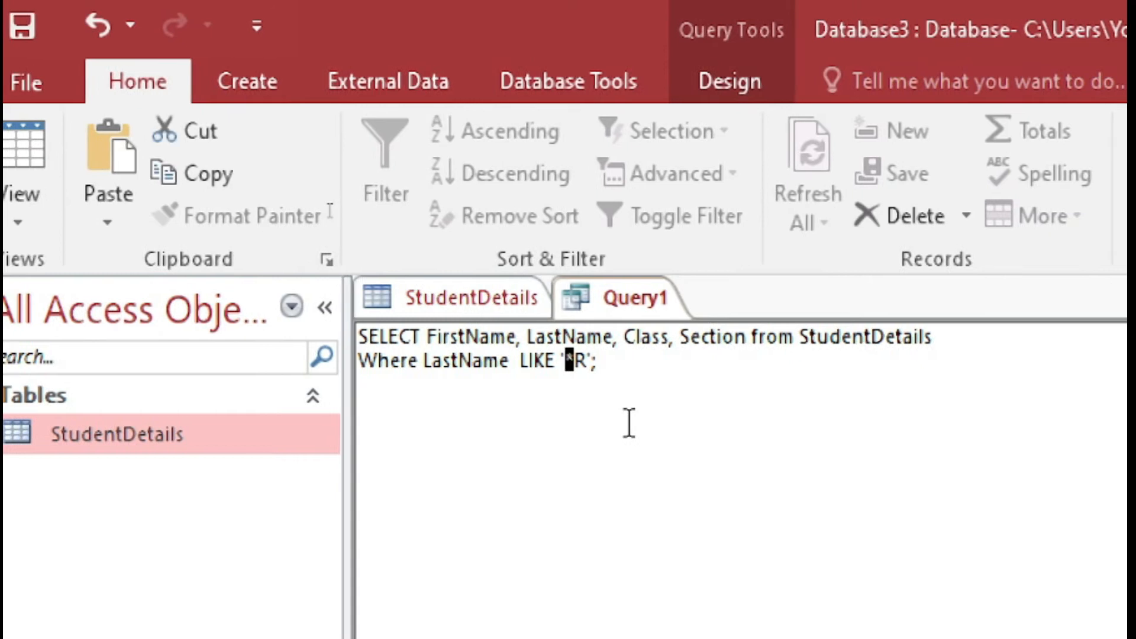
pyautogui.press('Right')
pyautogui.press('Delete')
pyautogui.write('r')
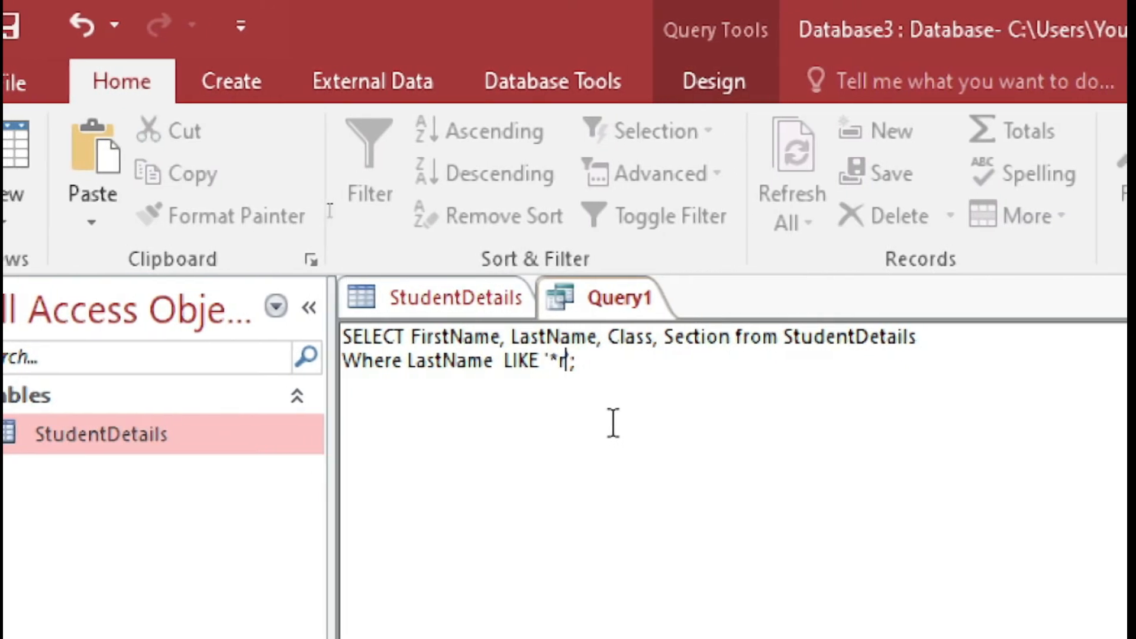
pyautogui.press('Left')
pyautogui.hotkey('shift', 'Left')
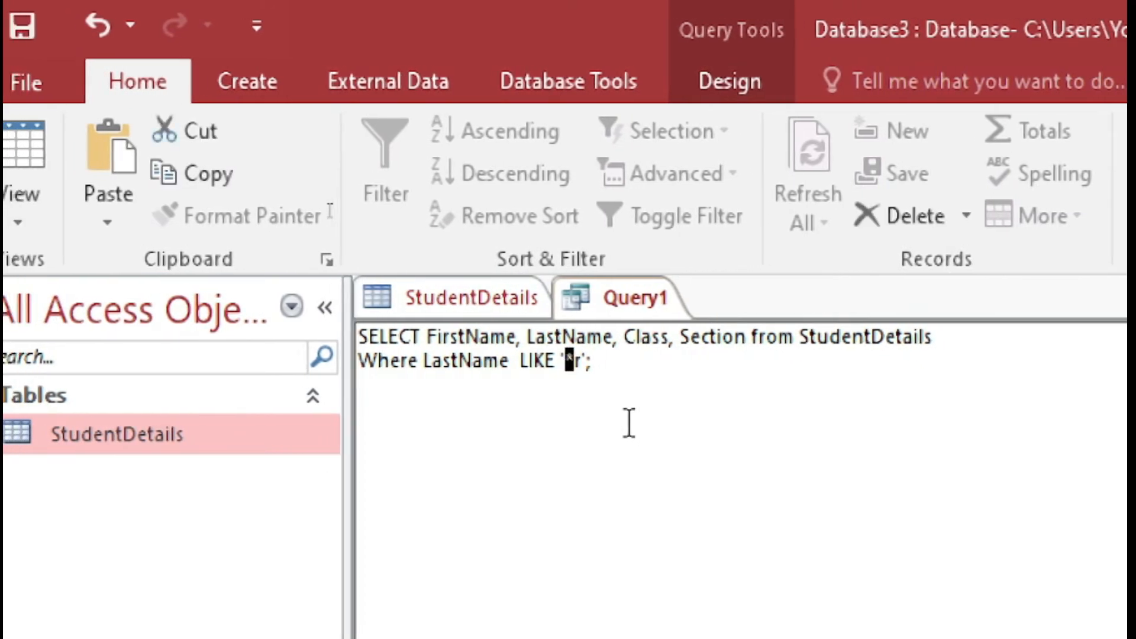
pyautogui.click(763, 89)
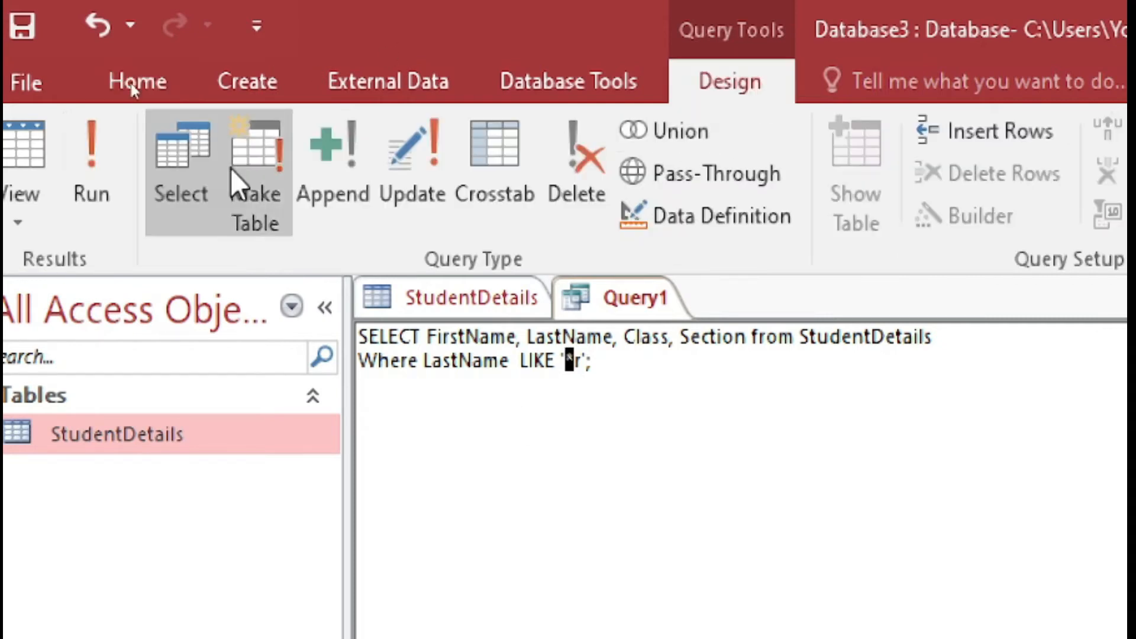
pyautogui.click(94, 171)
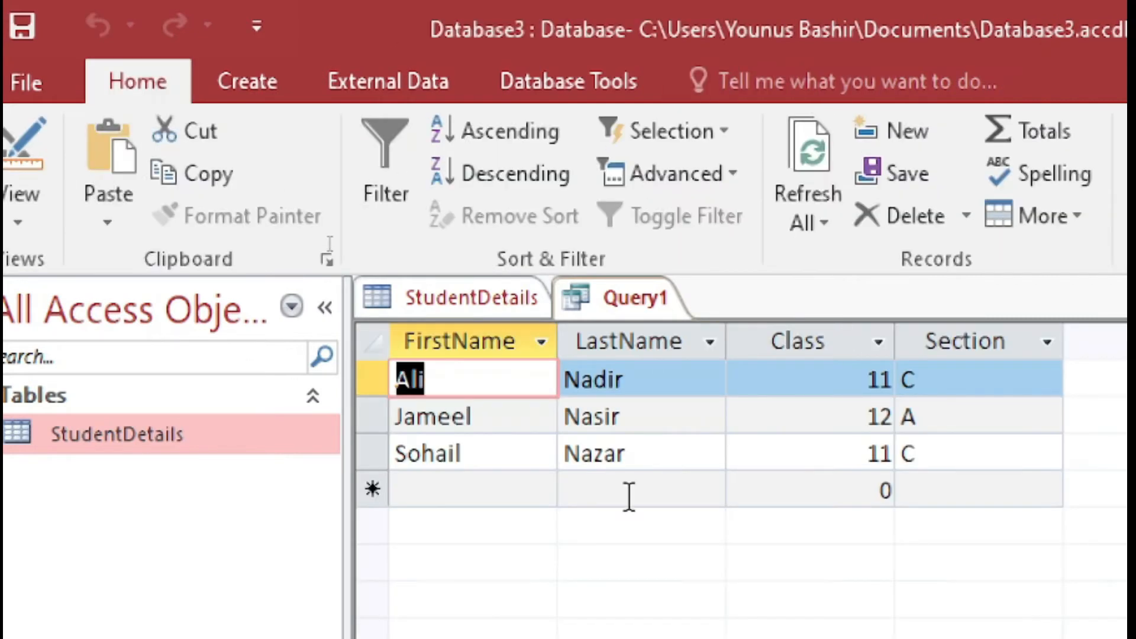
# Check the ending of each LastName in the query results
pyautogui.click(618, 379)
pyautogui.click(622, 417)
pyautogui.click(619, 454)
pyautogui.click(631, 379)
pyautogui.click(639, 414)
pyautogui.click(629, 451)
# Return the query to SQL view and highlight the letters 'ee' in the second student's FirstName in the StudentDetails table
pyautogui.click(631, 296)
pyautogui.rightClick(629, 293)
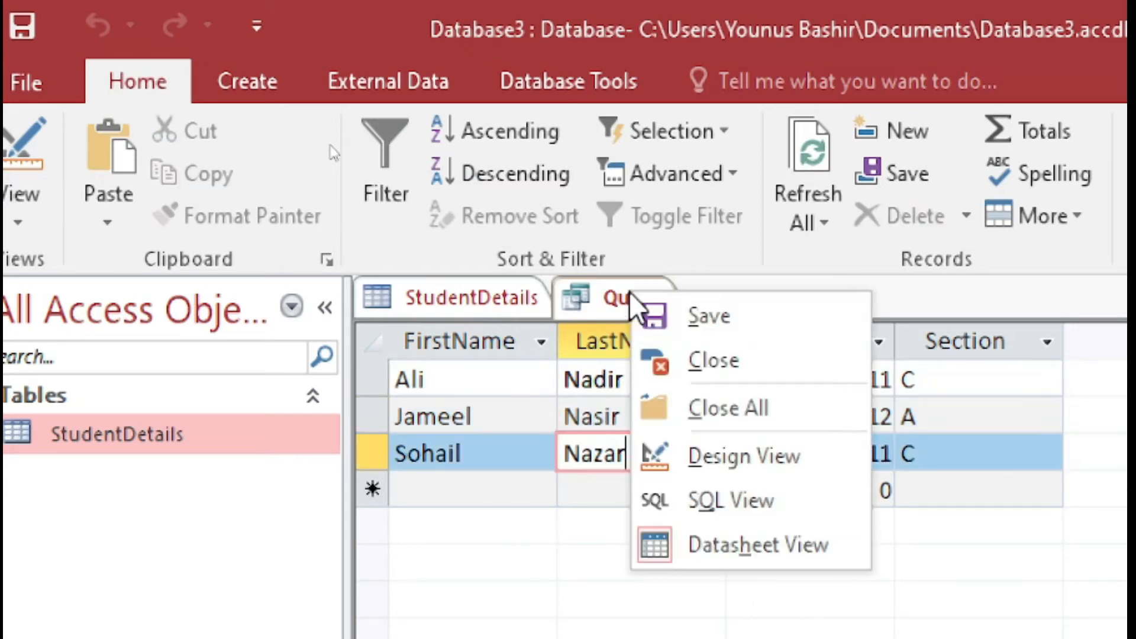
pyautogui.click(743, 513)
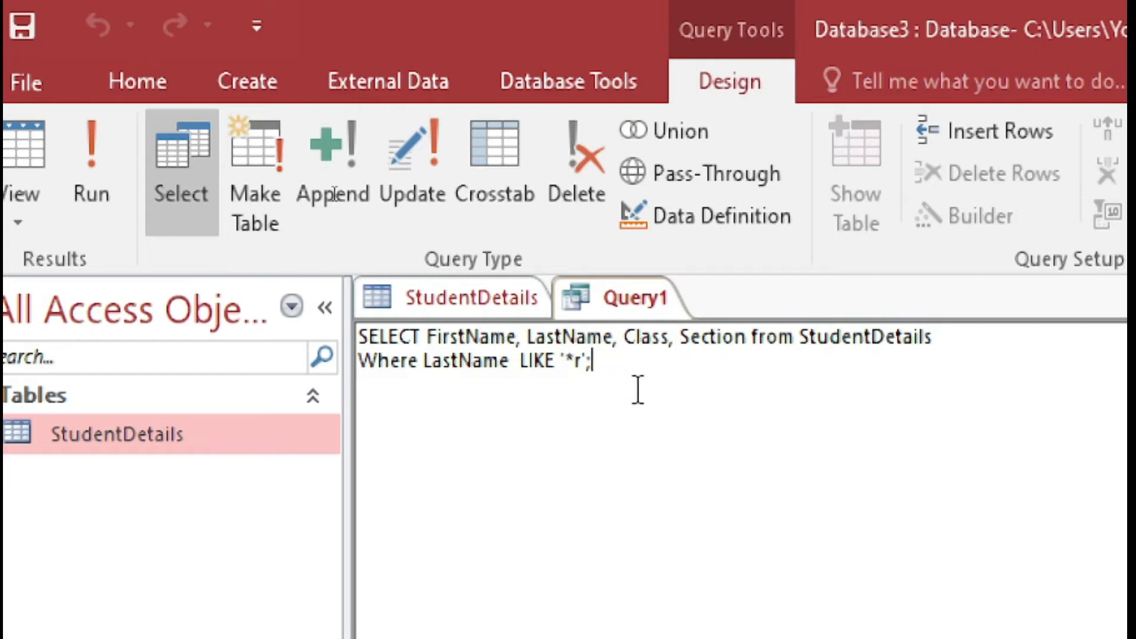
pyautogui.click(471, 299)
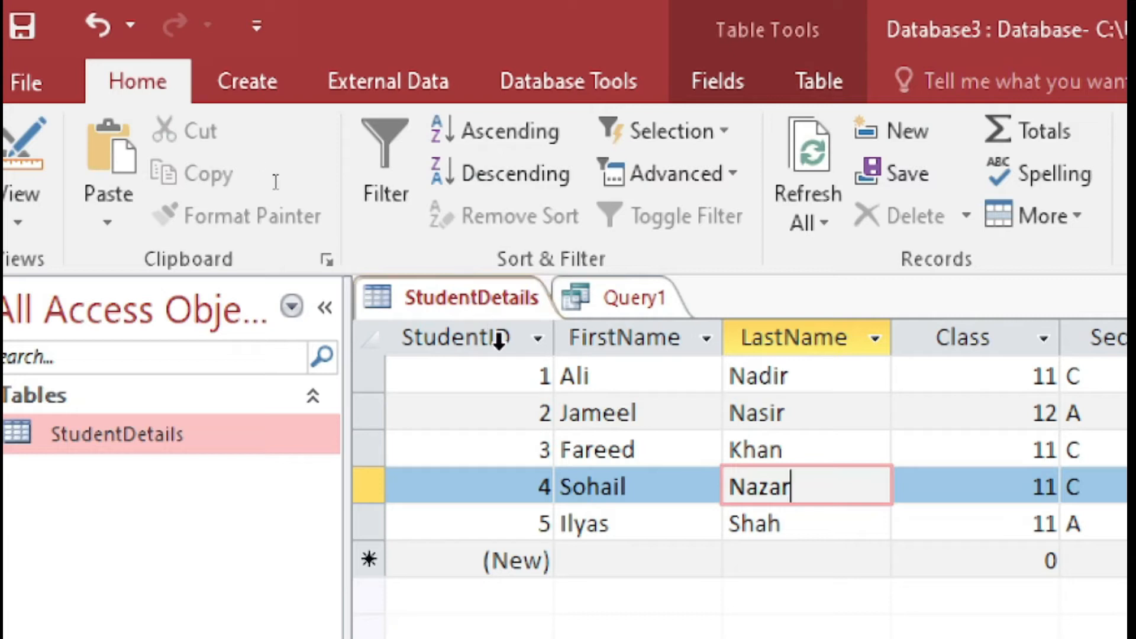
pyautogui.click(617, 408)
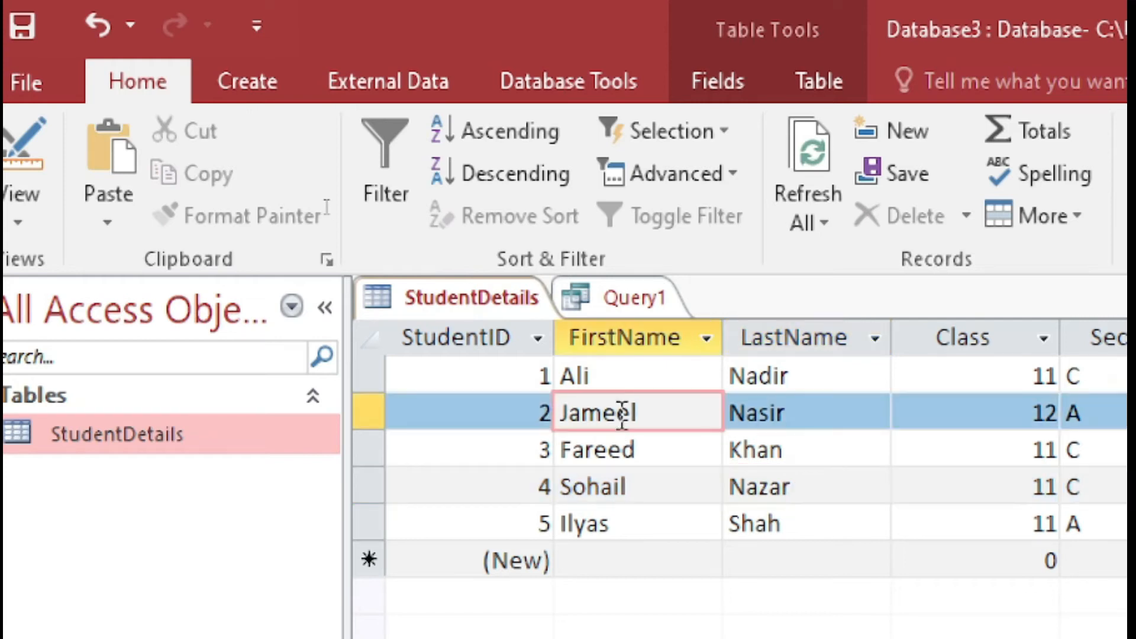
pyautogui.moveTo(630, 410); pyautogui.dragTo(605, 412)
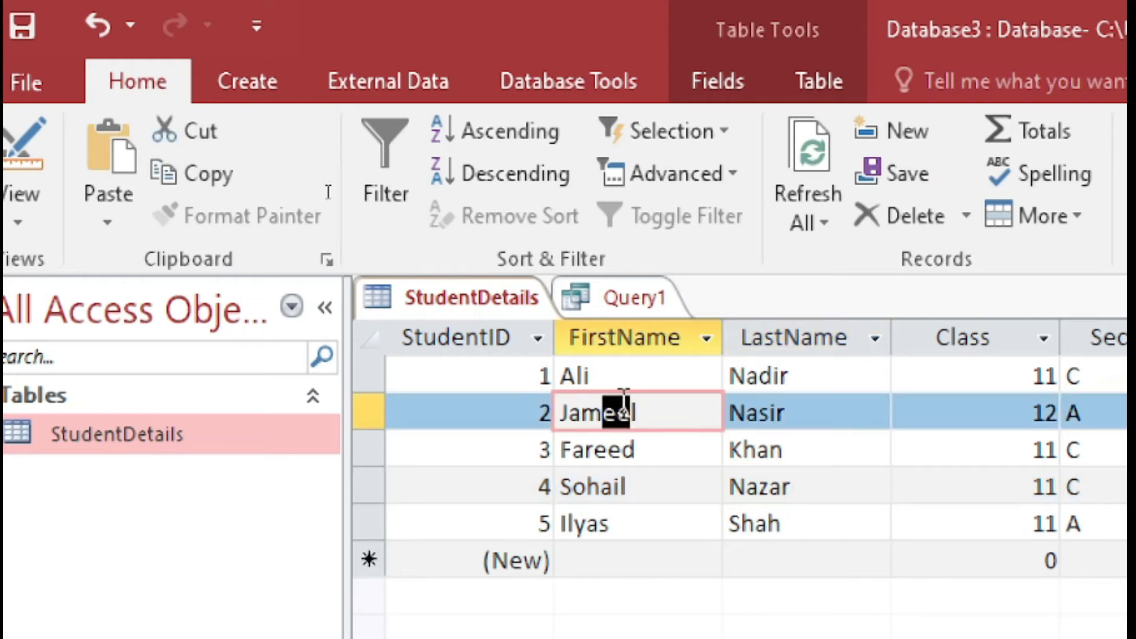
# Go back to Query1 and replace LastName with FIRSTNAME in the Where condition
pyautogui.click(632, 309)
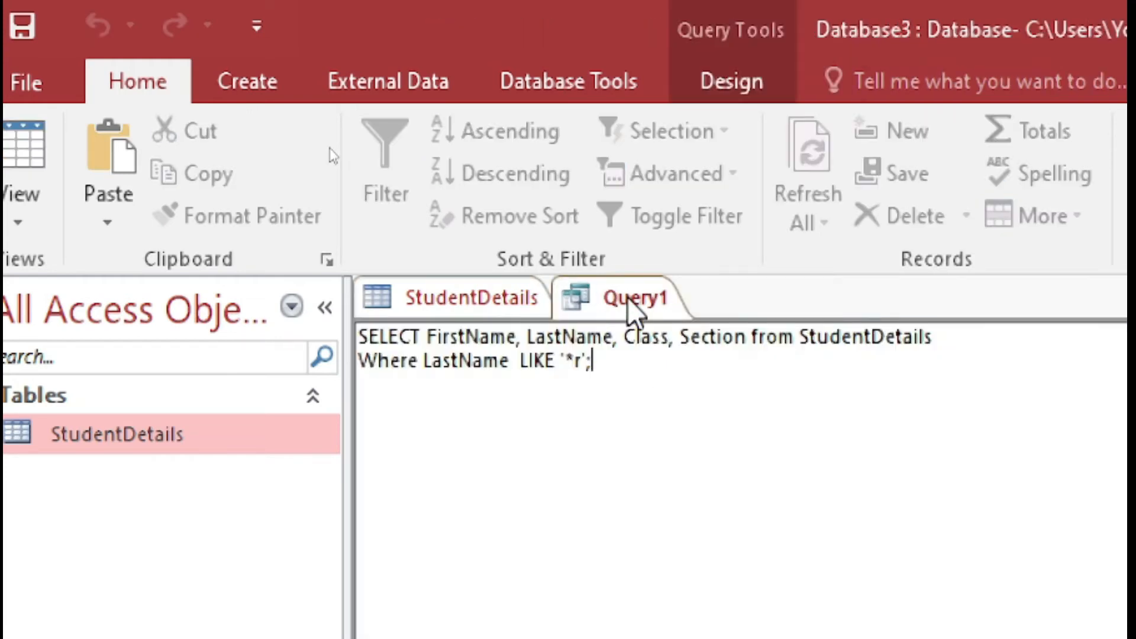
pyautogui.write(';')
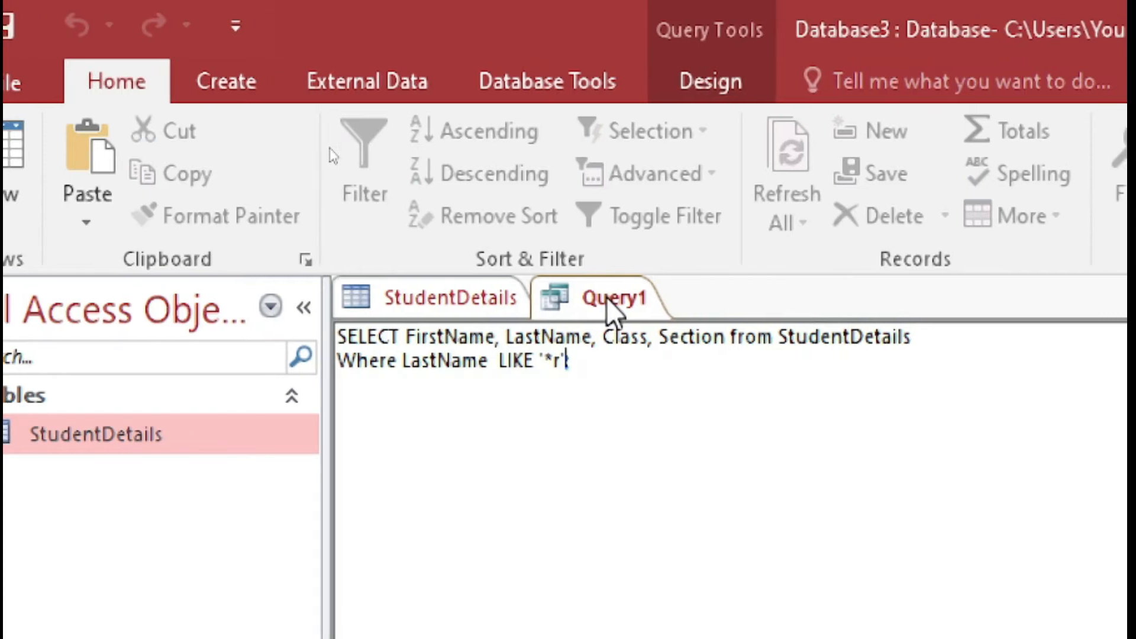
pyautogui.click(487, 359)
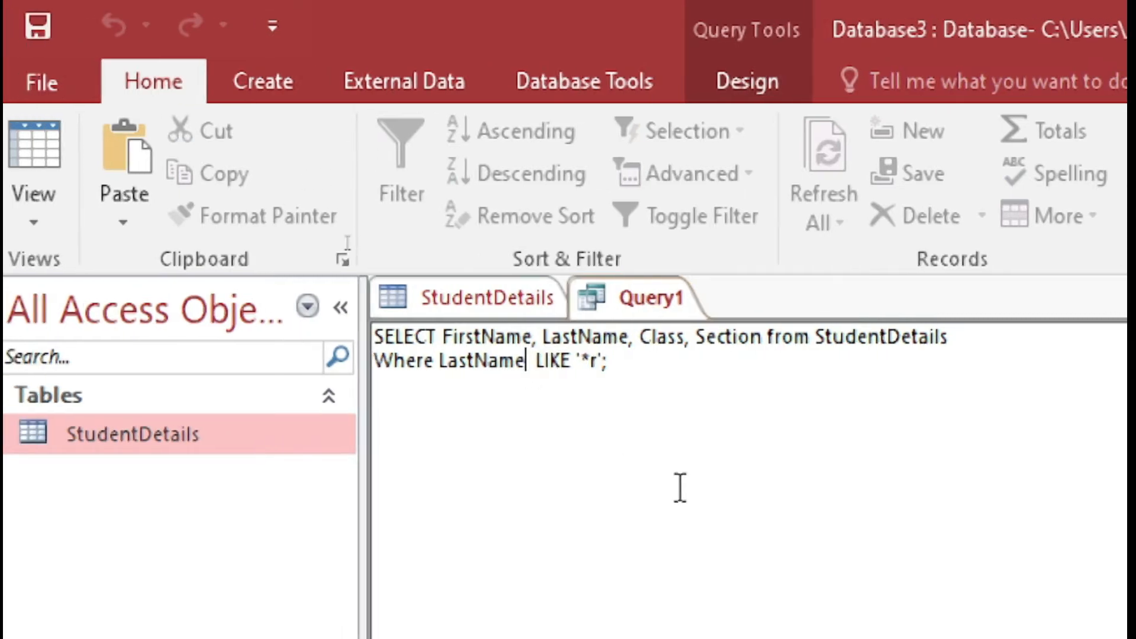
pyautogui.hotkey('ctrl', 'shift', 'Left')
pyautogui.write('FIRSTNAME')
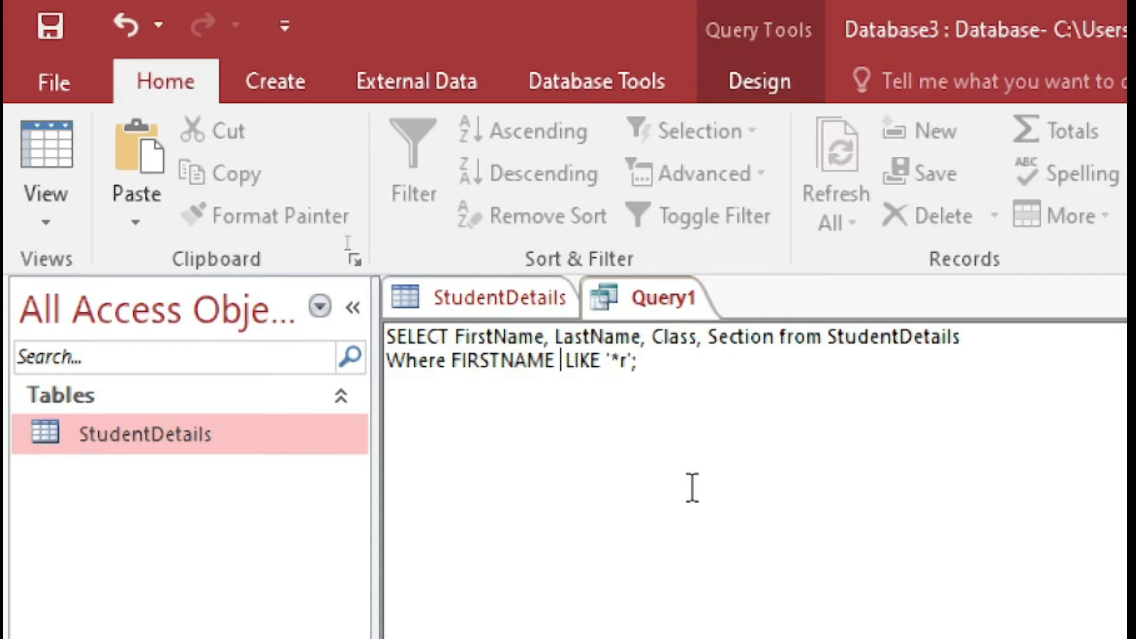
# Change the LIKE pattern for FIRSTNAME to '*ee*'
pyautogui.press('Right')
pyautogui.press('Right')
pyautogui.press('Right')
pyautogui.press('Right')
pyautogui.press('Right')
pyautogui.press('Right')
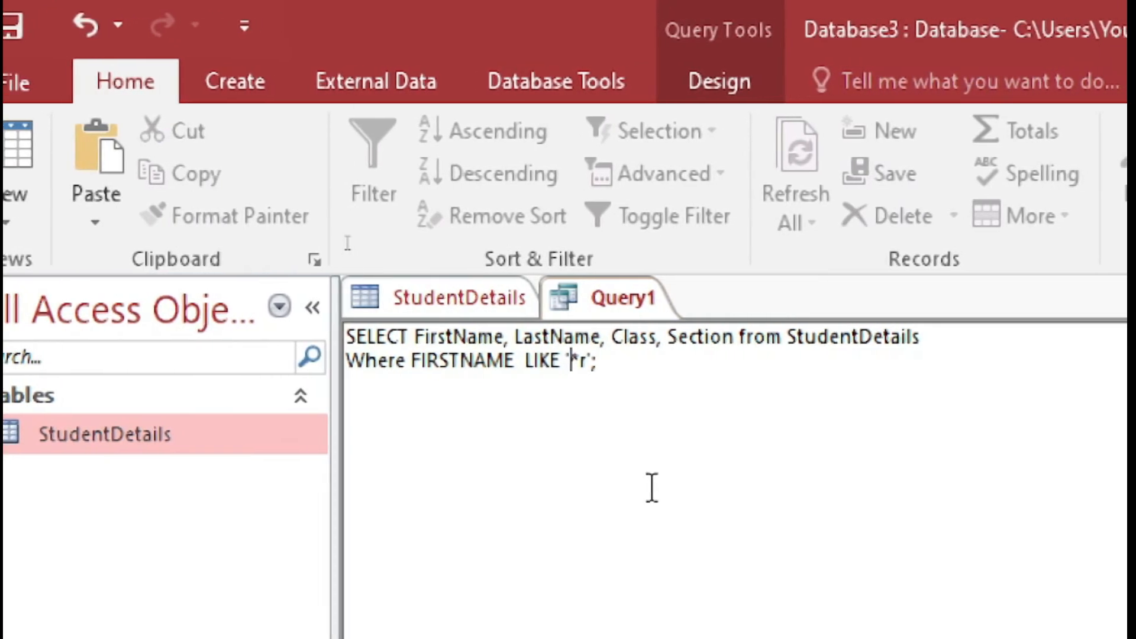
pyautogui.press('Right')
pyautogui.press('Delete')
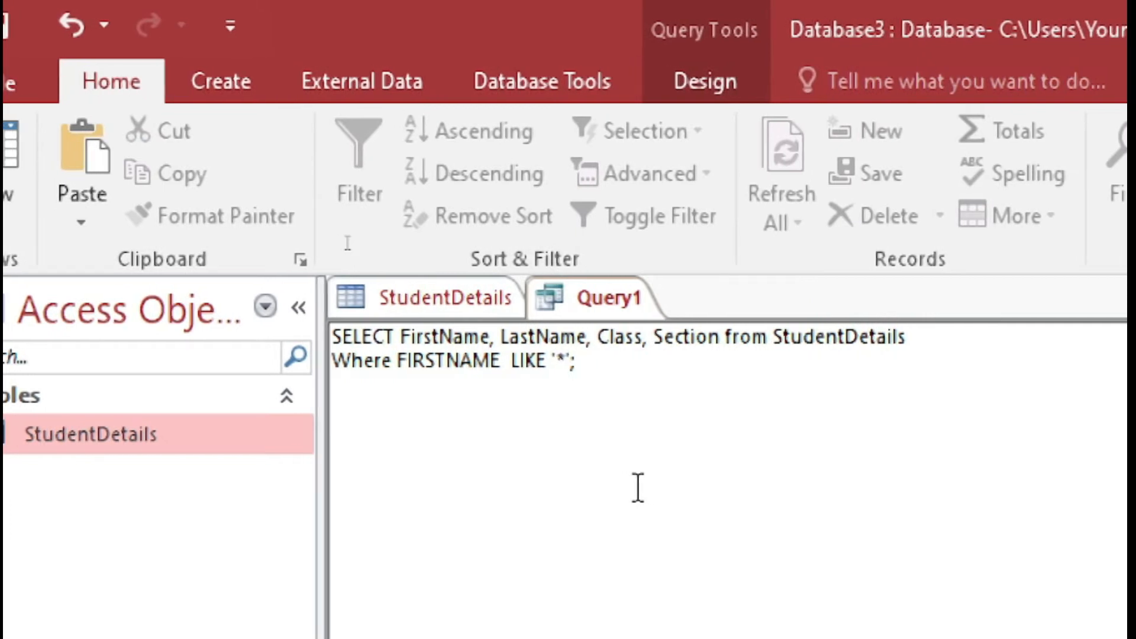
pyautogui.write('ee')
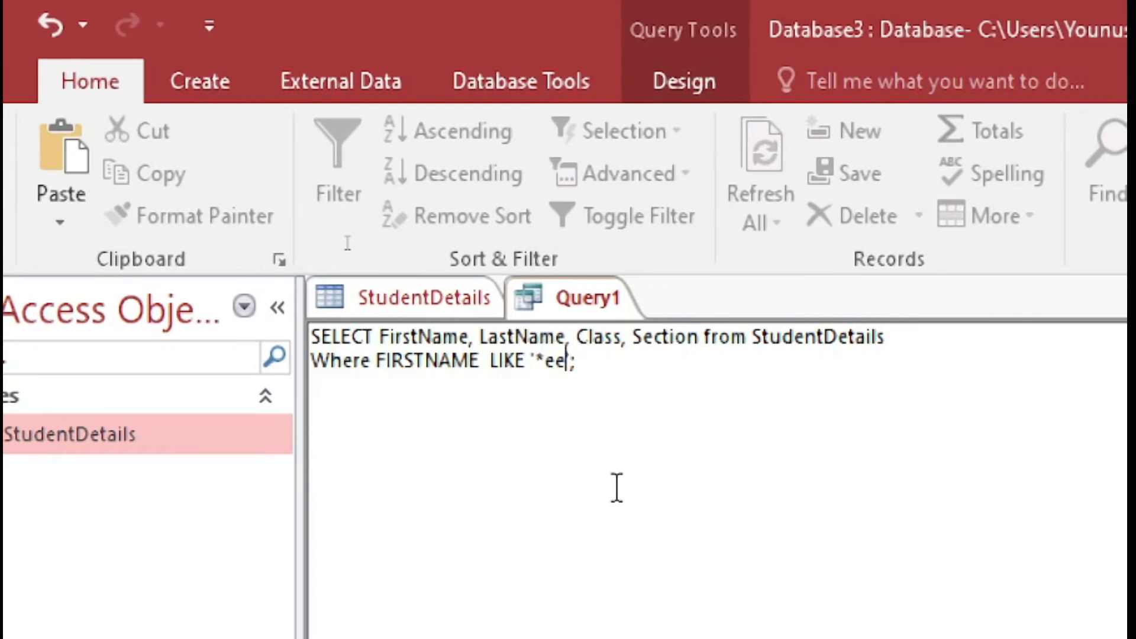
pyautogui.write('*')
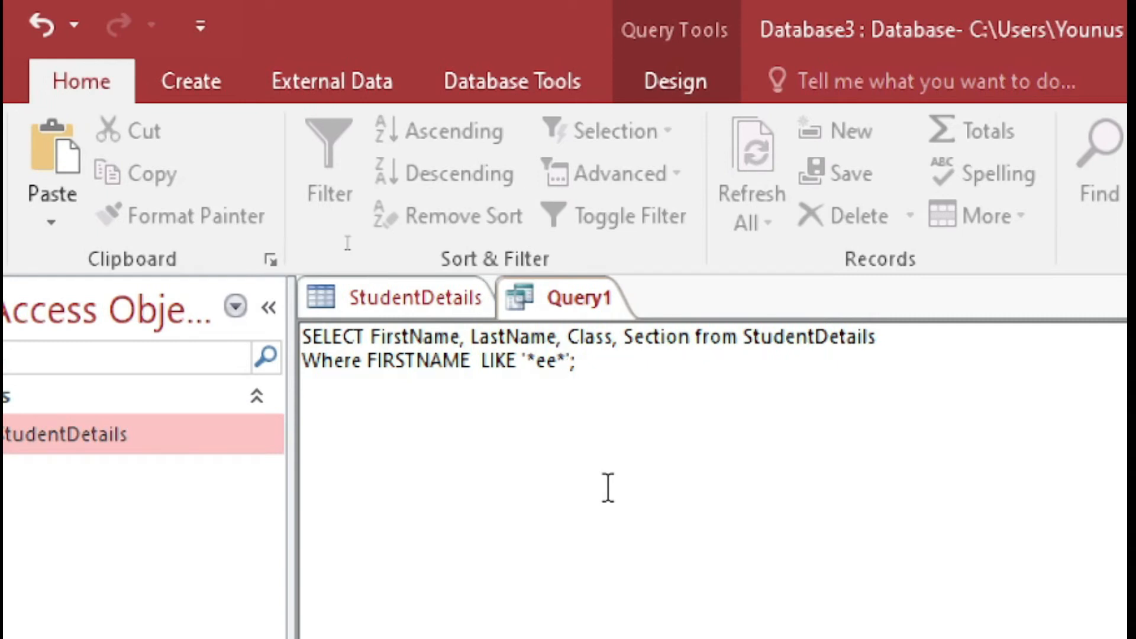
# Highlight the 'ee' in the pattern and run the query
pyautogui.press('Left')
pyautogui.hotkey('shift', 'Left')
pyautogui.hotkey('shift', 'Left')
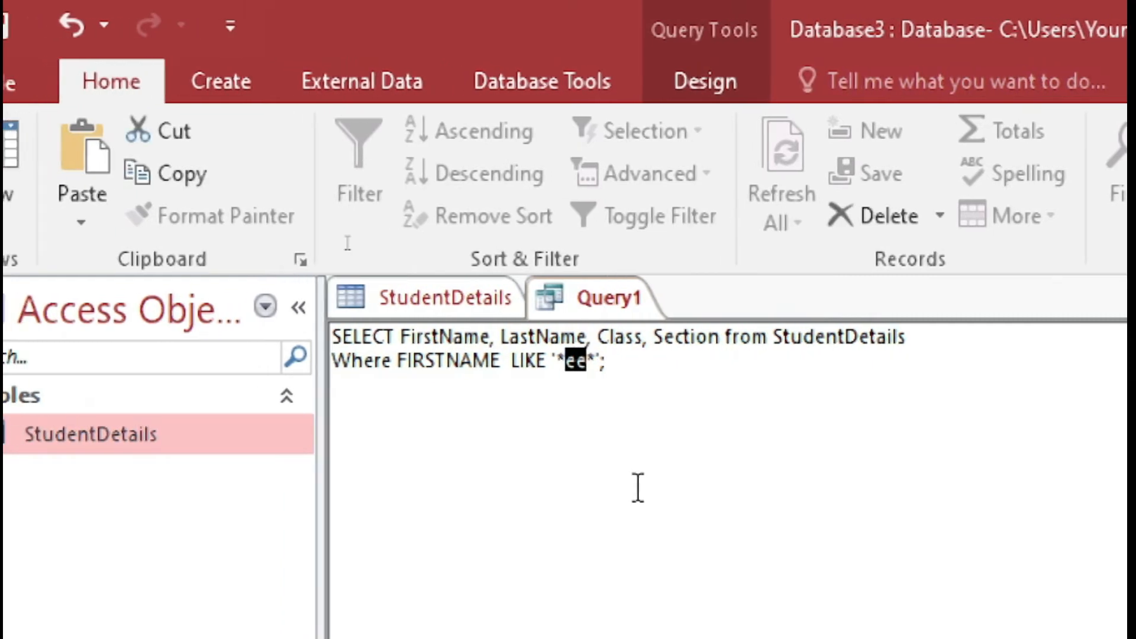
pyautogui.click(705, 81)
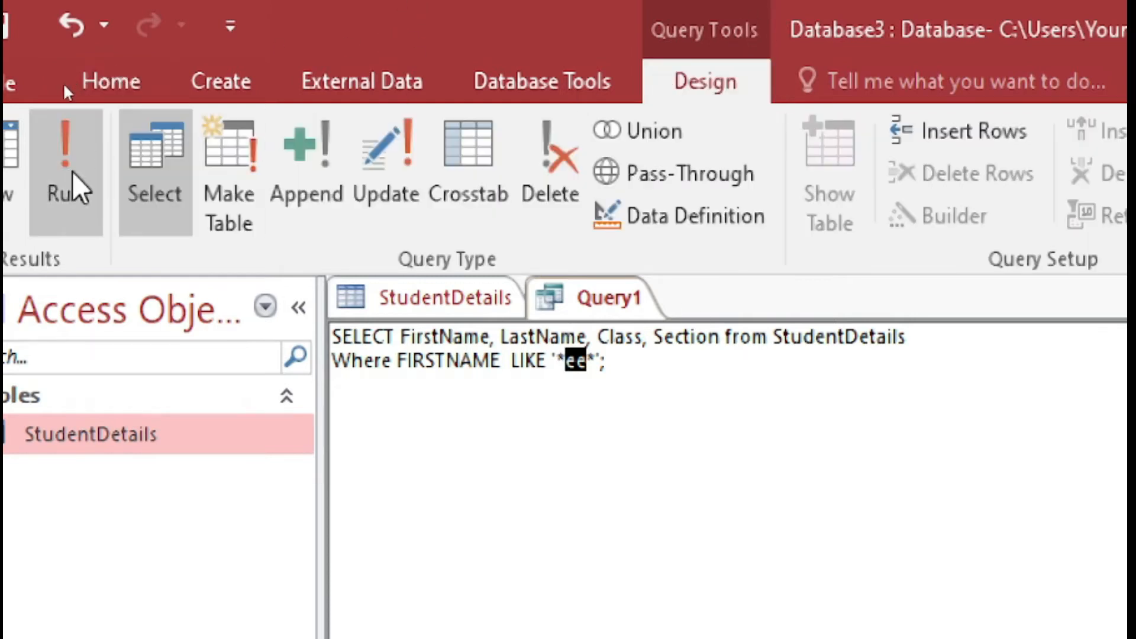
pyautogui.click(68, 174)
# Check the FirstName value of each returned record for the letters 'ee'
pyautogui.click(482, 389)
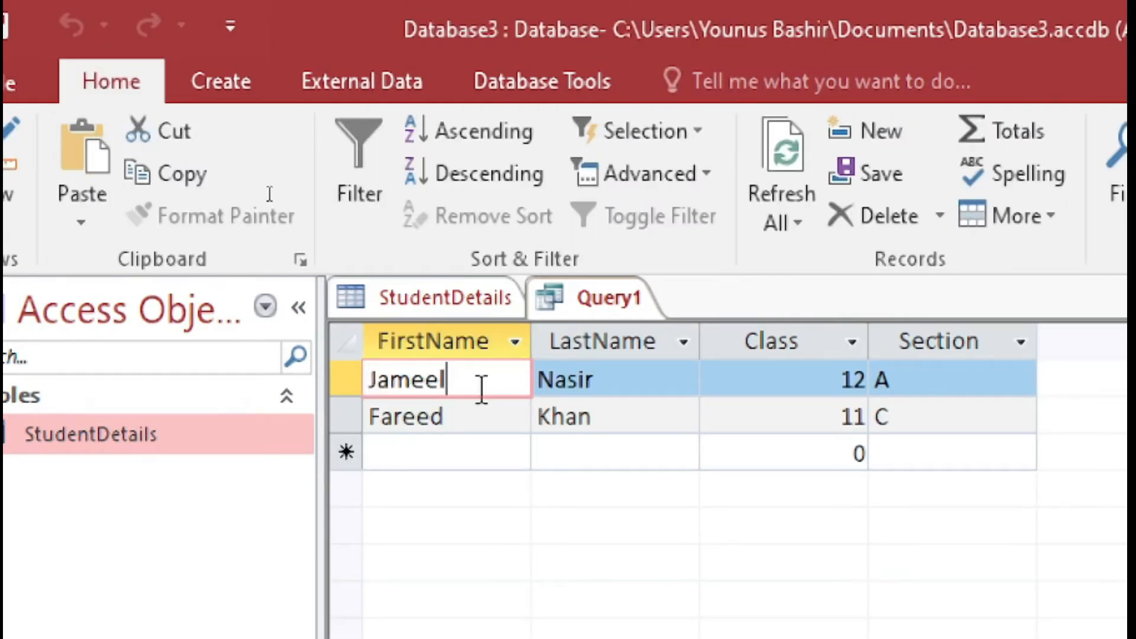
pyautogui.click(462, 417)
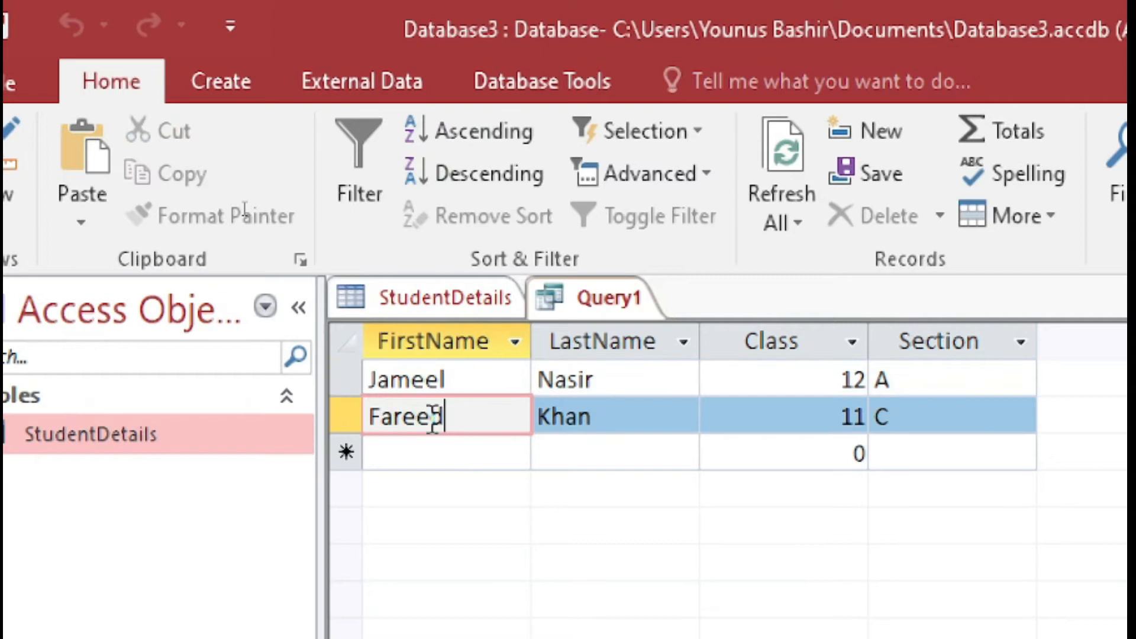
pyautogui.click(451, 378)
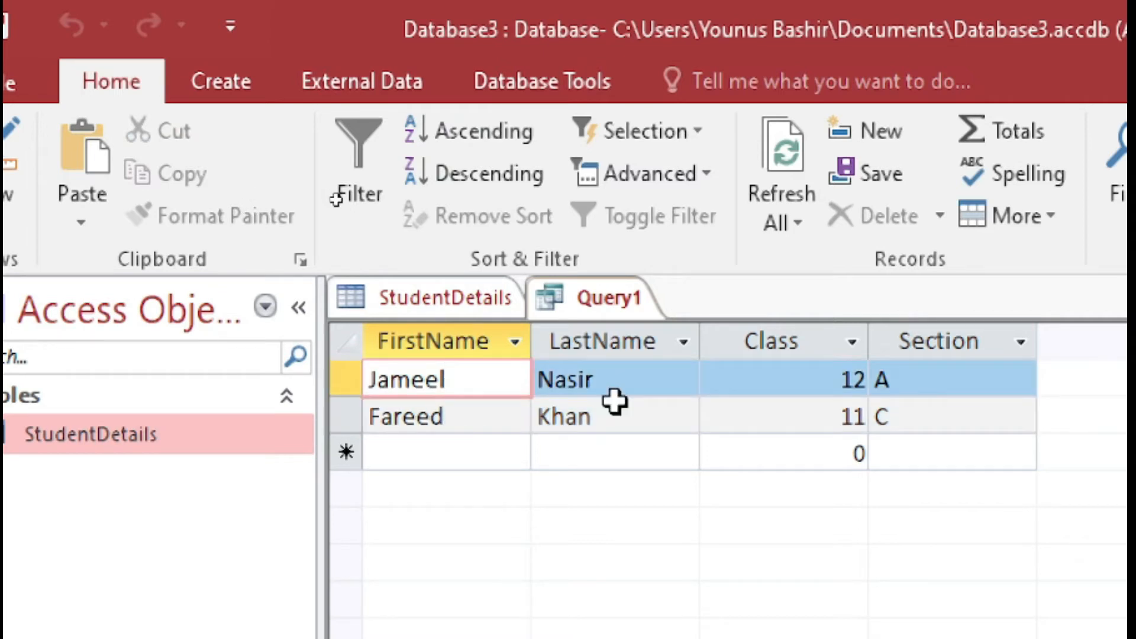
pyautogui.write('l')
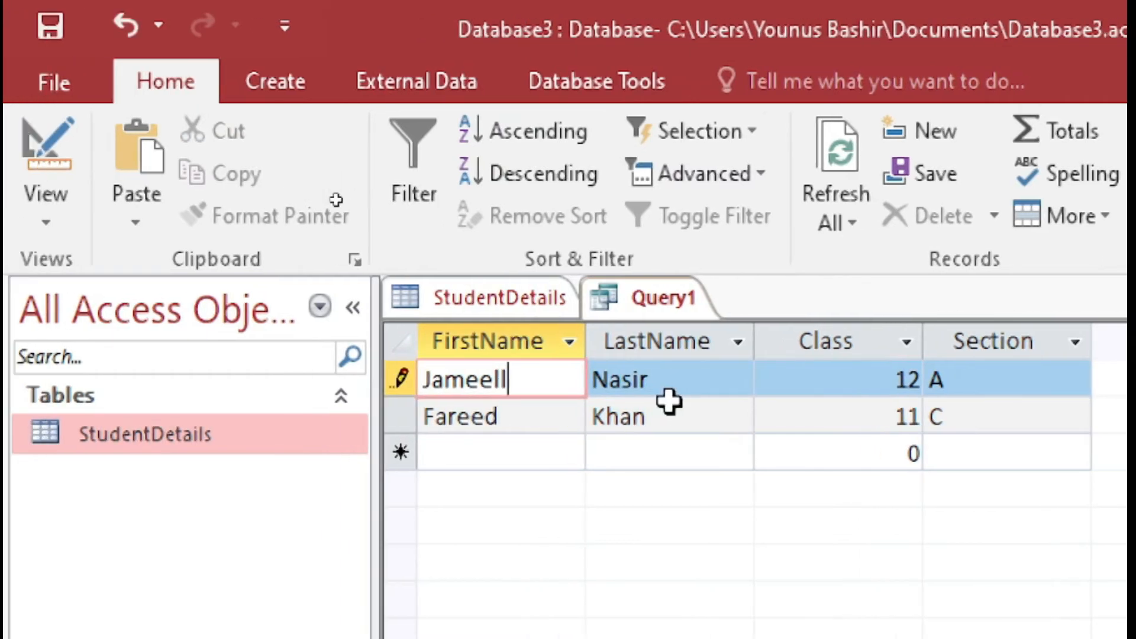
pyautogui.press('BackSpace')
# Append an extra 'l' to the second student's FirstName in the StudentDetails table and commit the record
pyautogui.click(523, 300)
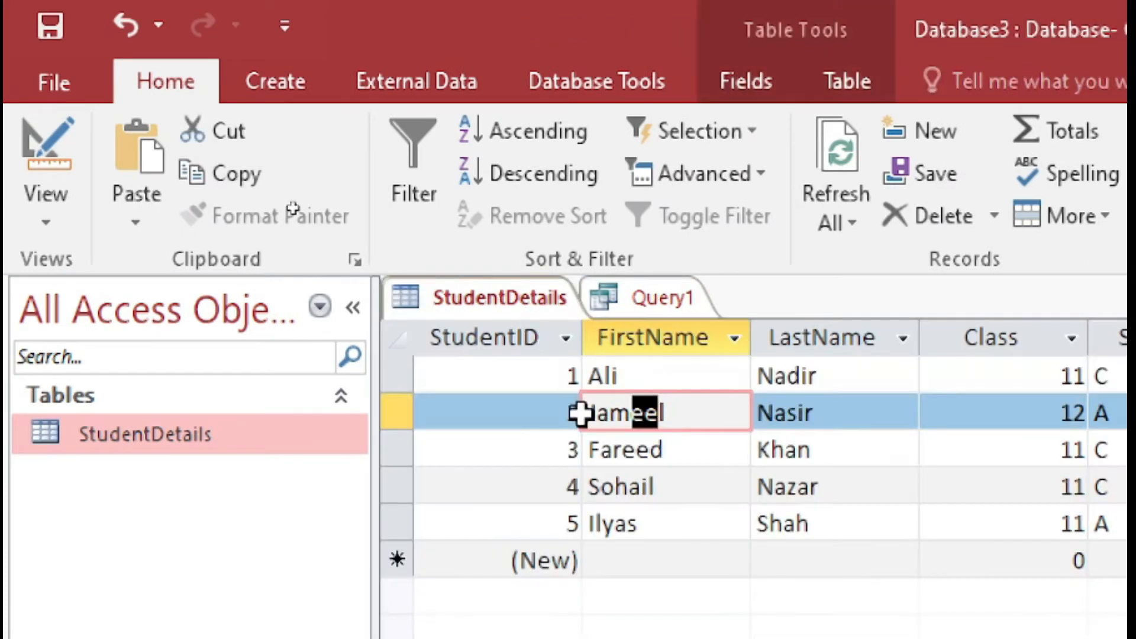
pyautogui.click(703, 423)
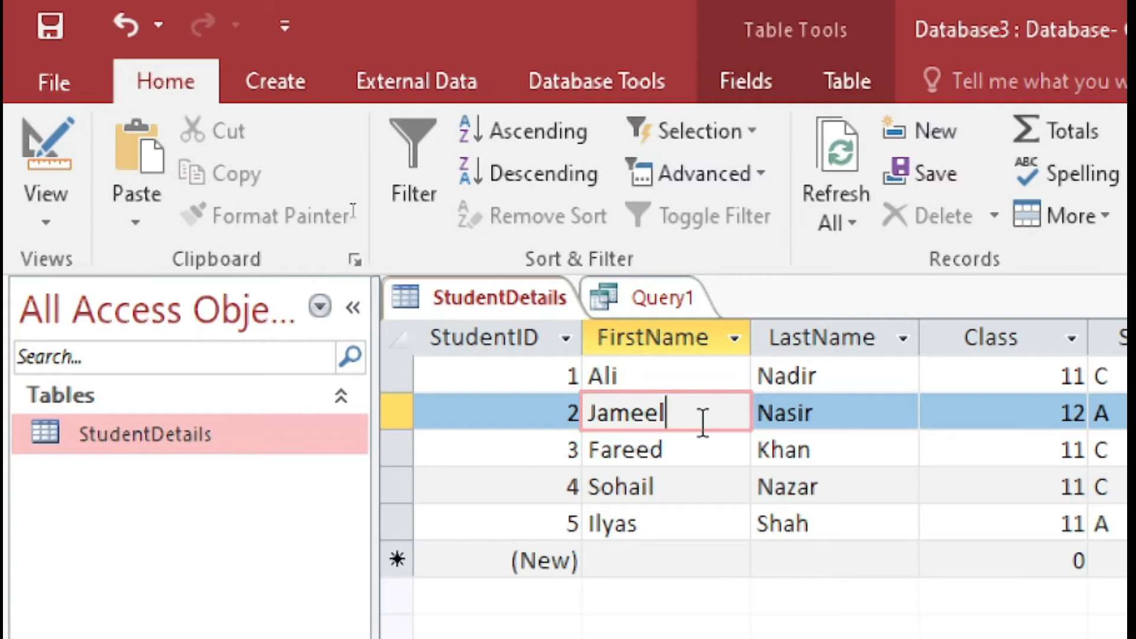
pyautogui.write('l')
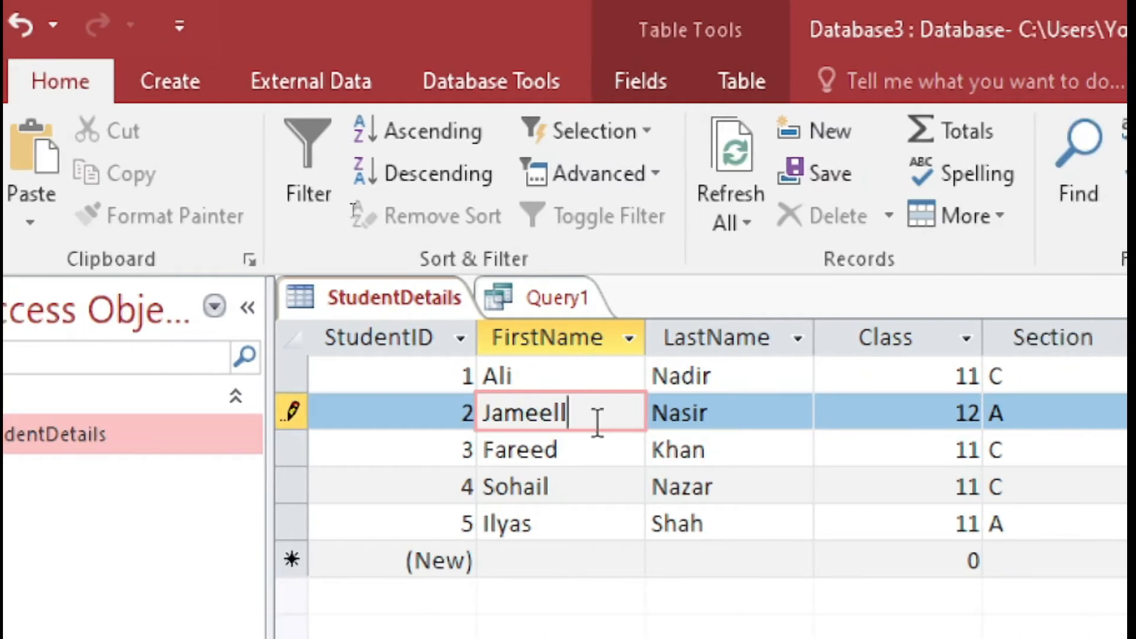
pyautogui.click(583, 466)
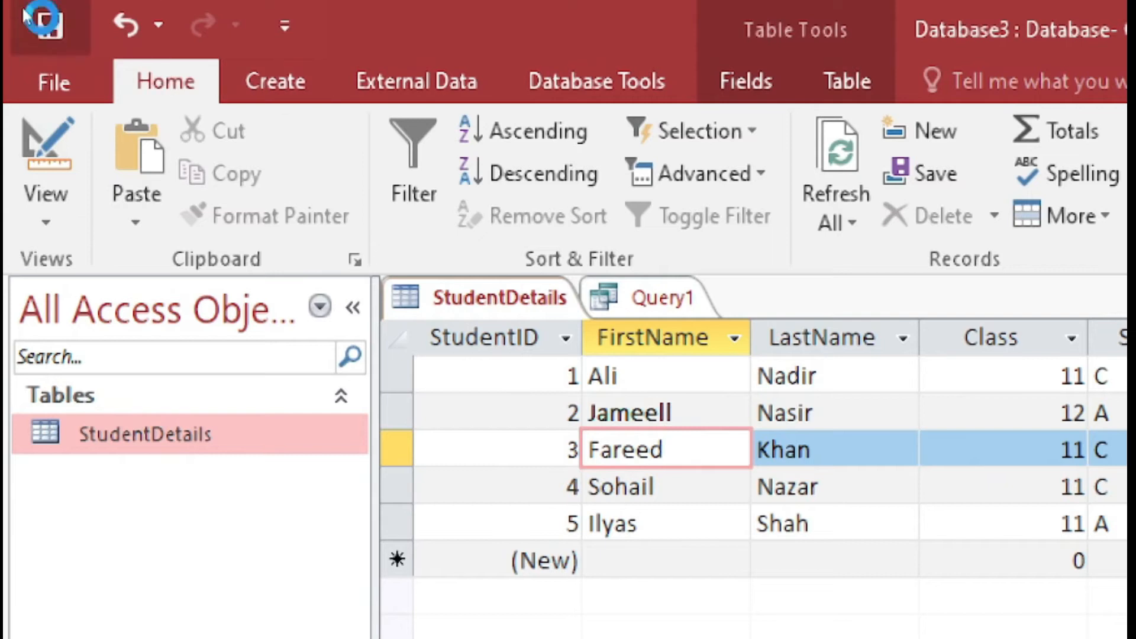
# Refresh the Query1 results and dismiss the Write Conflict dialog without saving the record
pyautogui.click(676, 296)
pyautogui.click(852, 155)
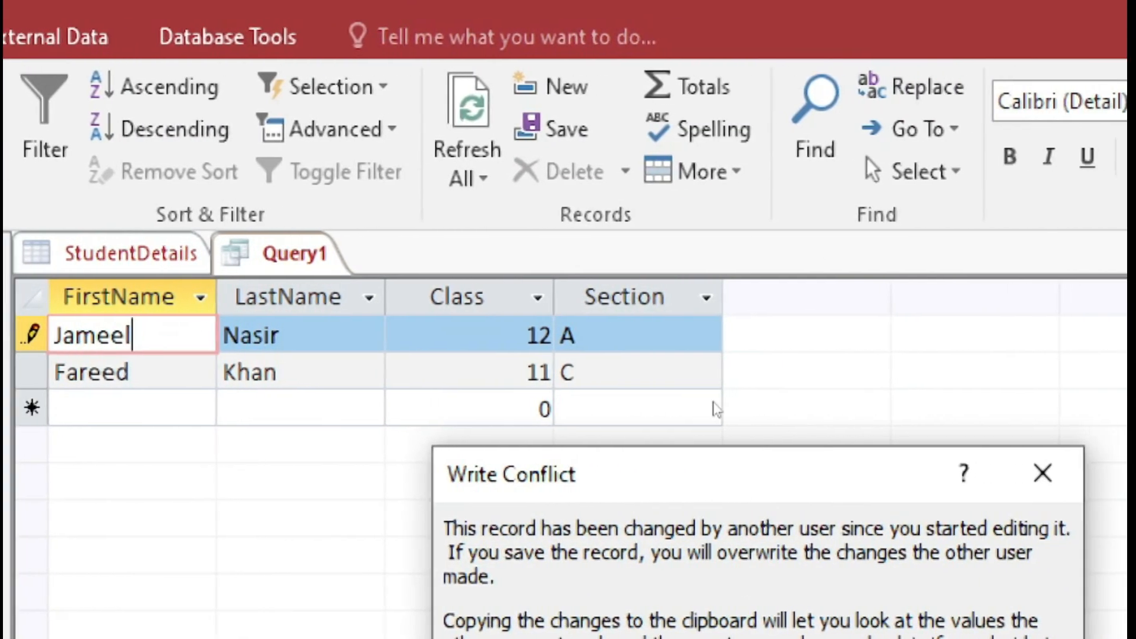
pyautogui.click(1045, 477)
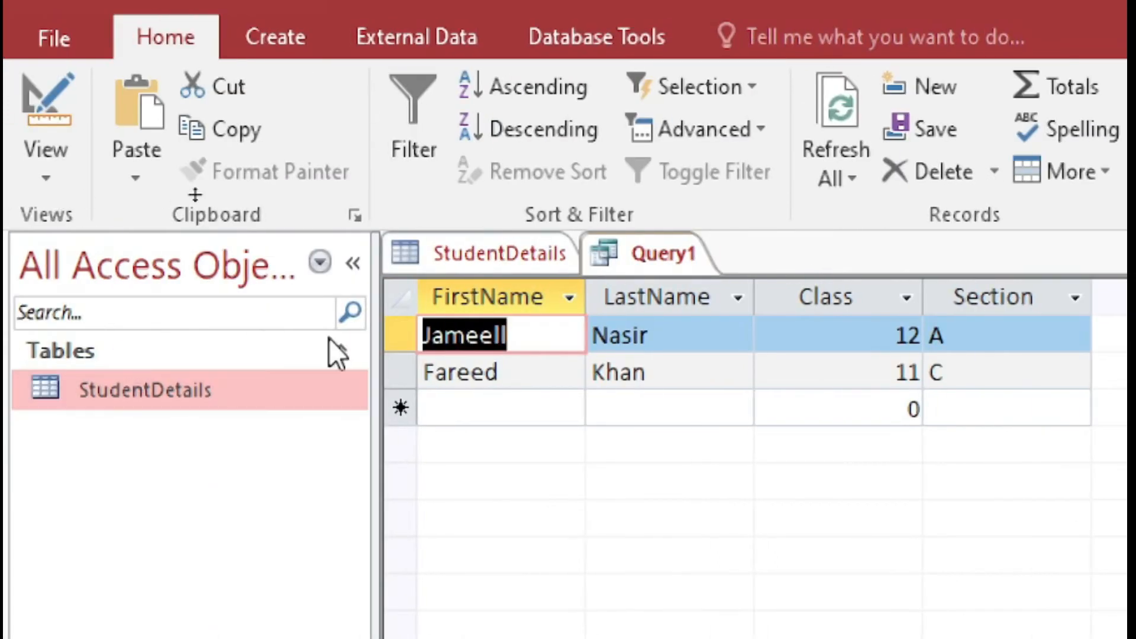
# Return Query1 to its SQL statement and rerun the LIKE '*ee*' query
pyautogui.rightClick(664, 264)
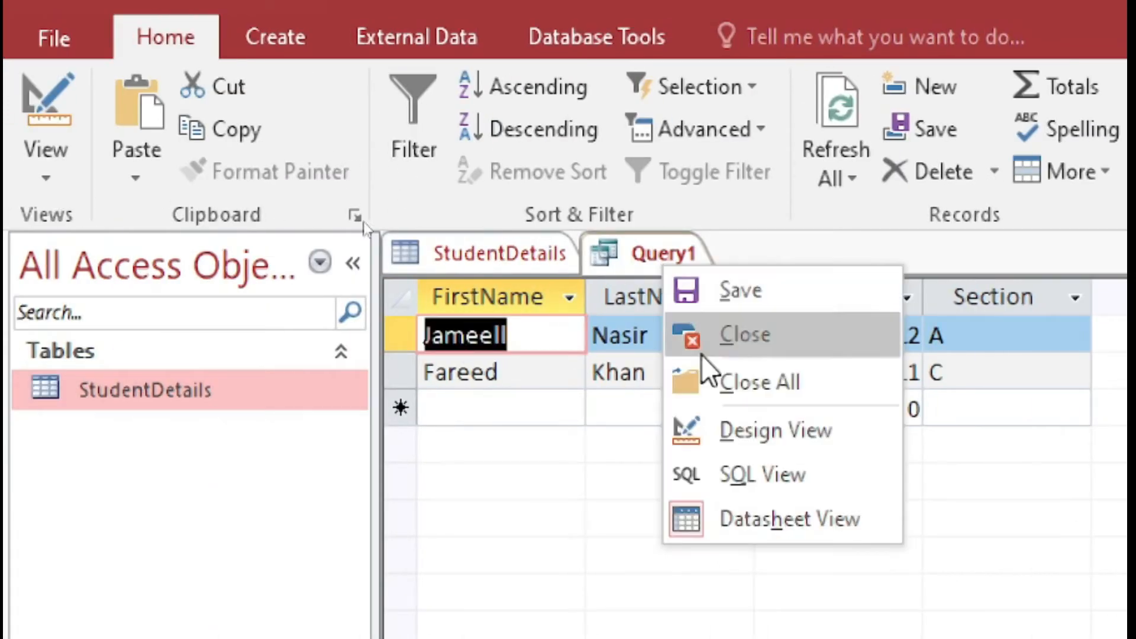
pyautogui.click(770, 477)
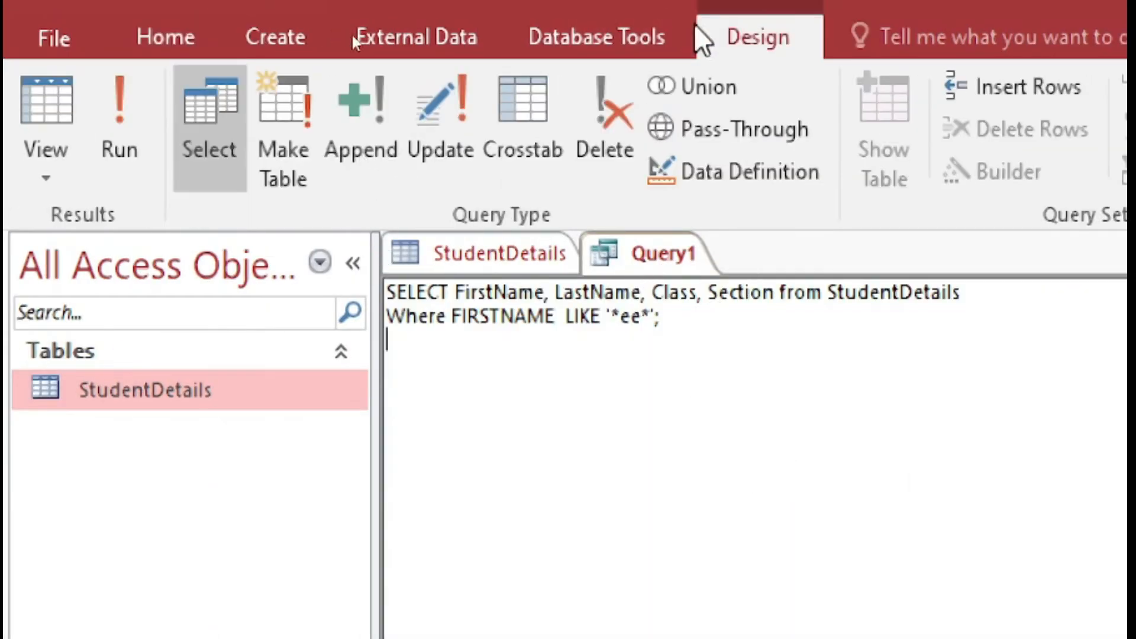
pyautogui.click(119, 169)
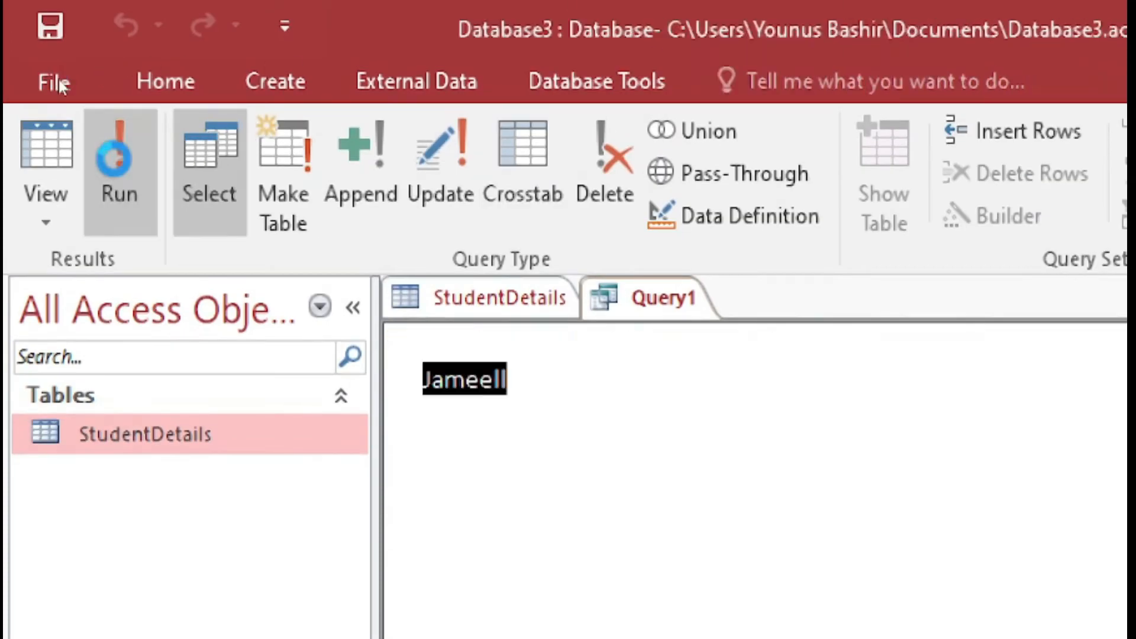
# Check the position of the letters 'ee' in each returned record's FirstName
pyautogui.click(552, 422)
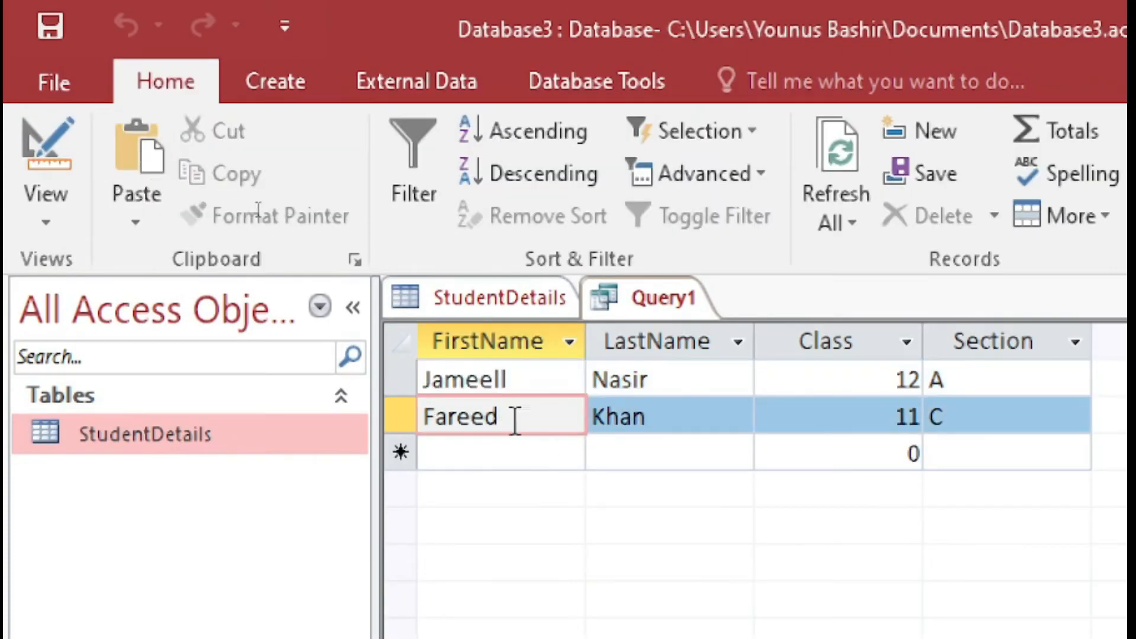
pyautogui.moveTo(465, 380); pyautogui.dragTo(491, 380)
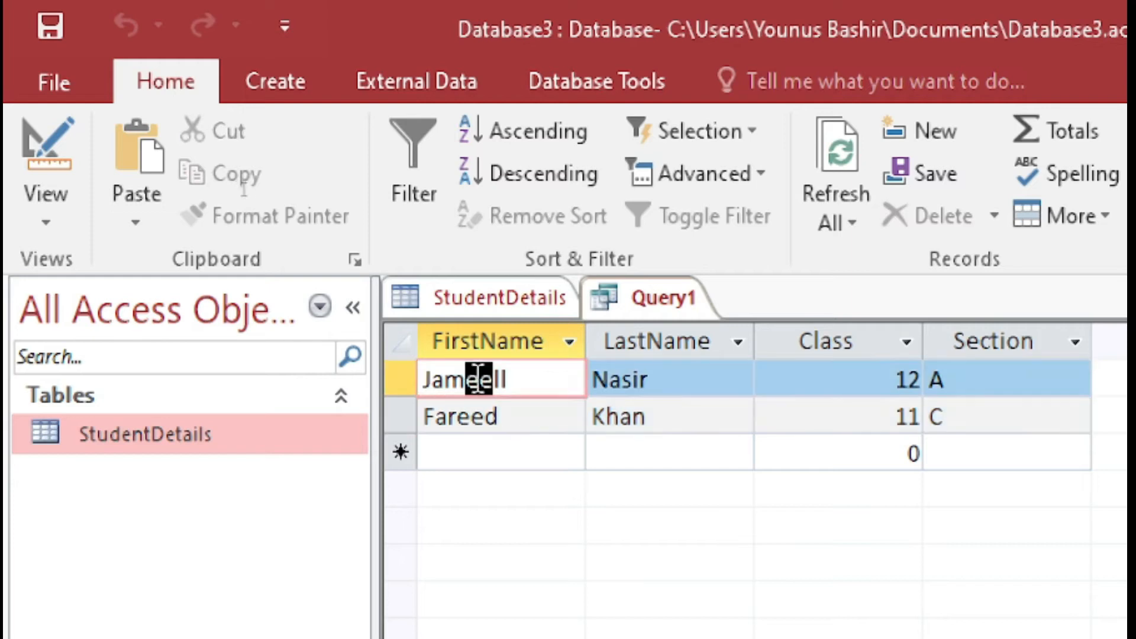
pyautogui.click(519, 379)
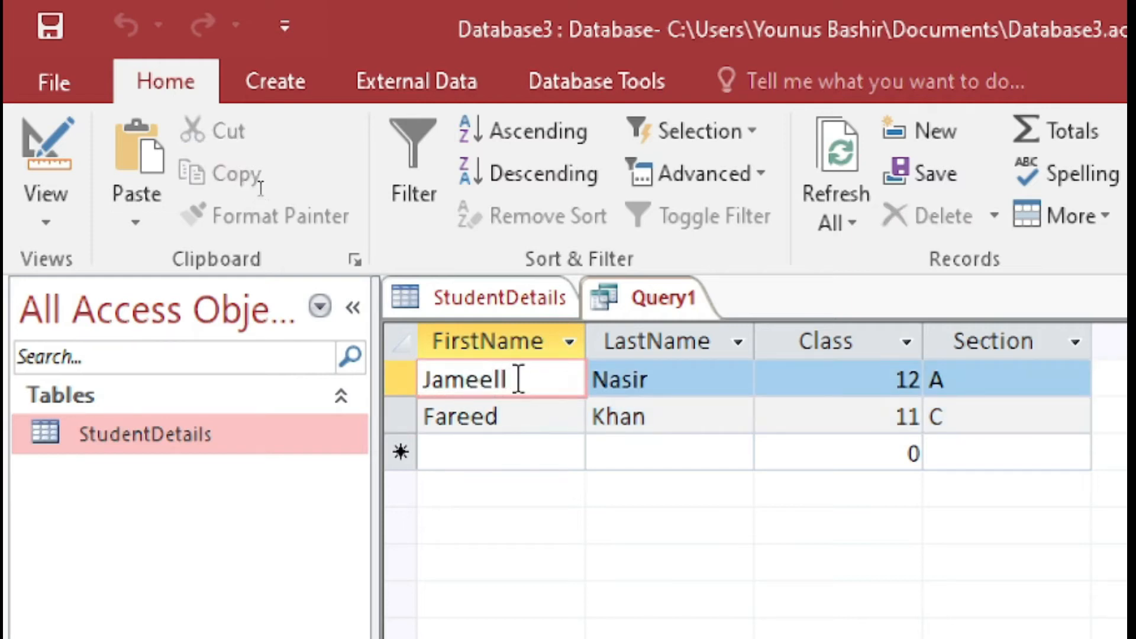
pyautogui.click(501, 415)
pyautogui.click(476, 418)
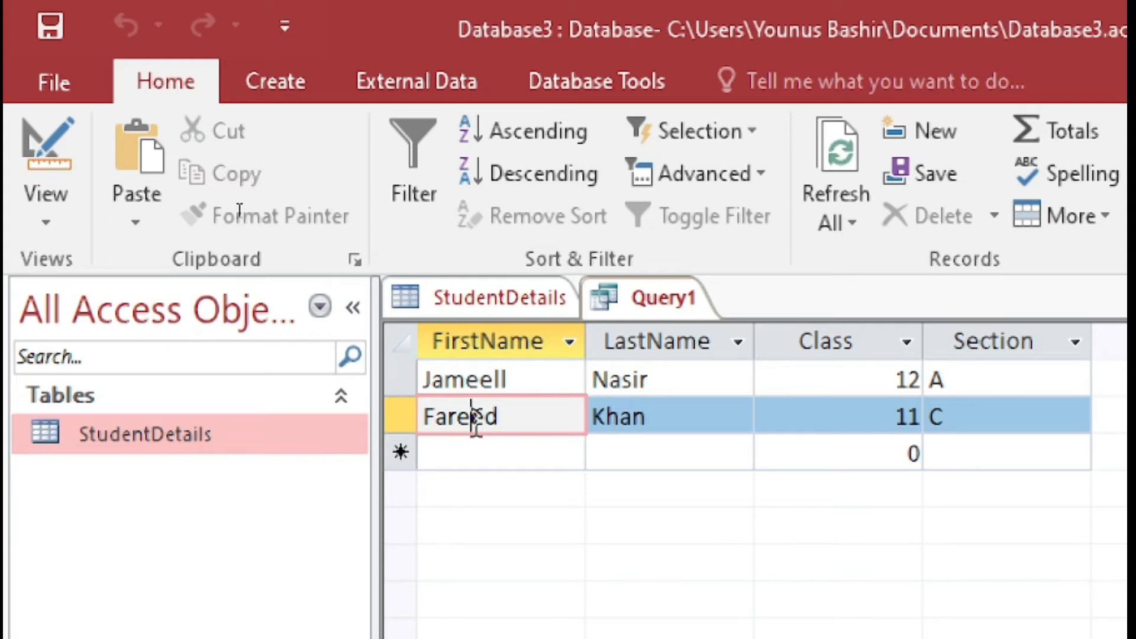
# Show Query1's SQL statement and examine the asterisk before and after 'ee' in the LIKE pattern
pyautogui.rightClick(661, 299)
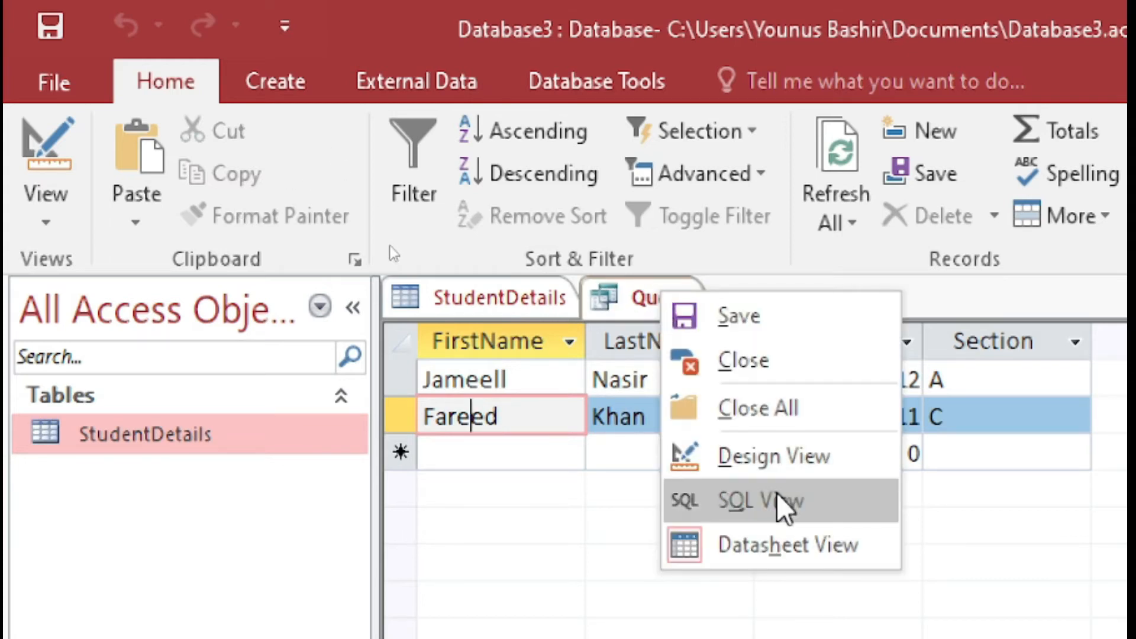
pyautogui.click(785, 506)
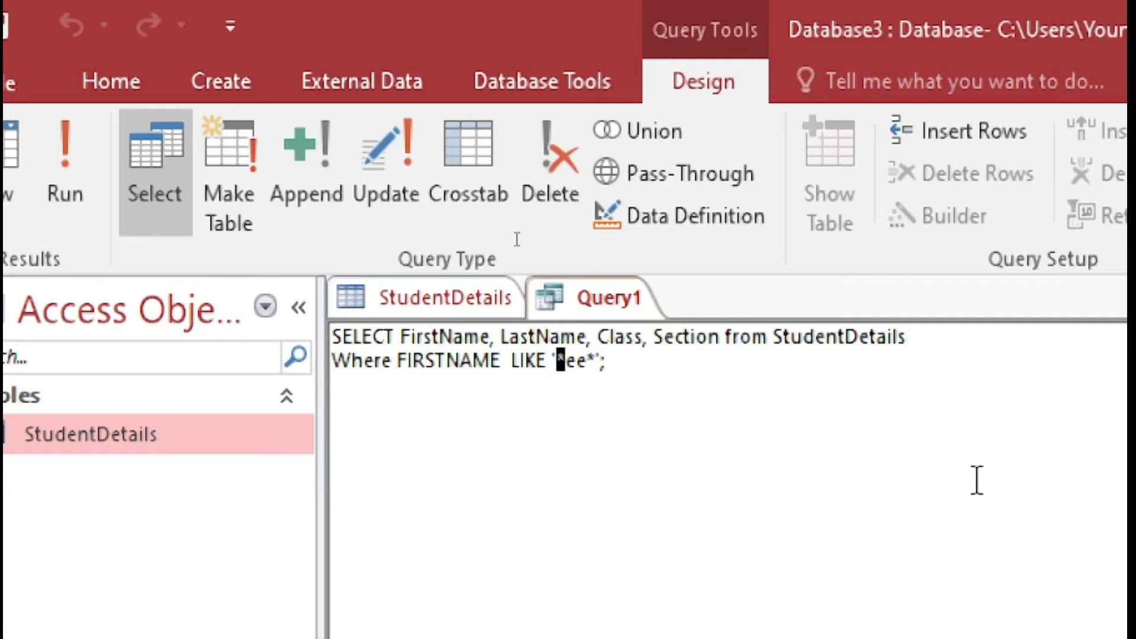
pyautogui.press('Right')
pyautogui.press('Right')
pyautogui.press('Right')
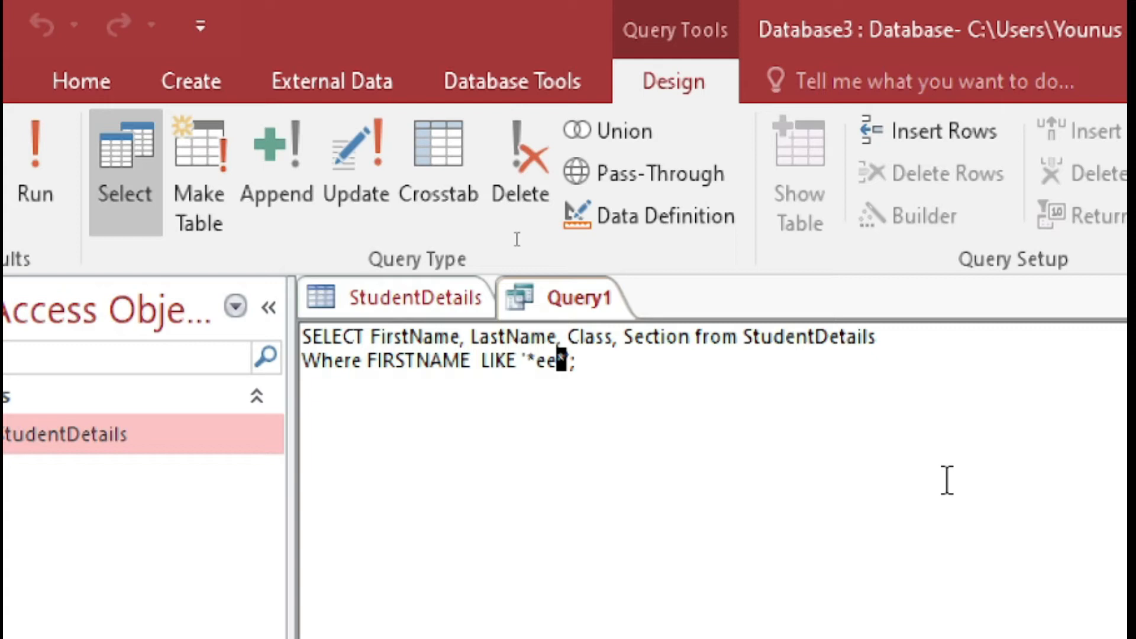
# Delete the entire SELECT statement from Query1, leaving the SQL editor empty
pyautogui.press('End')
pyautogui.hotkey('shift', 'Up')
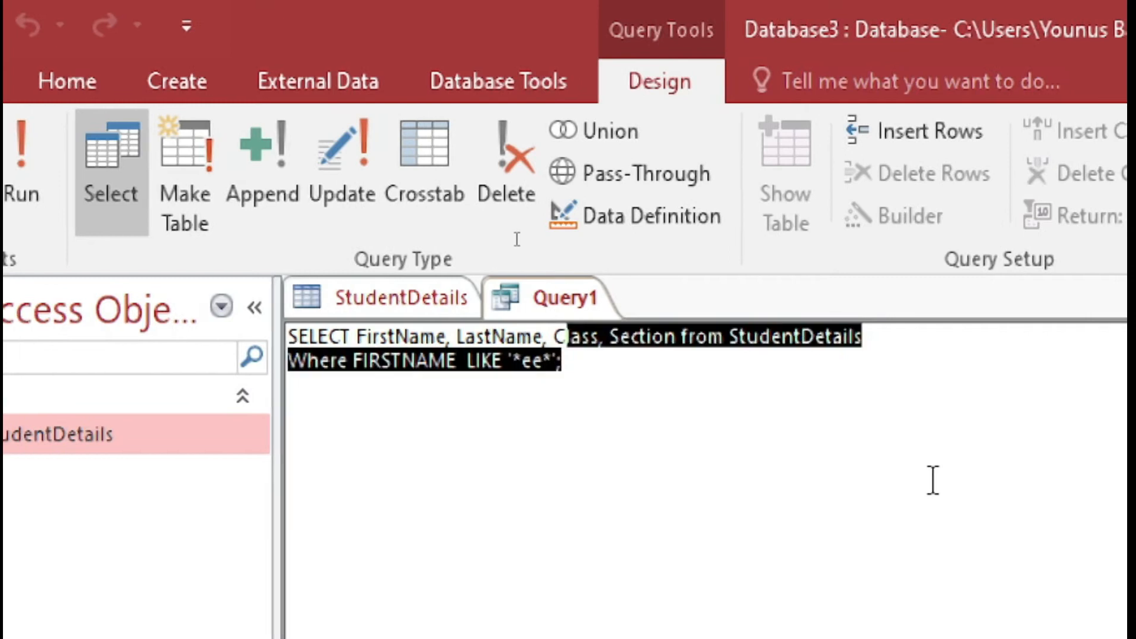
pyautogui.hotkey('shift', 'Left')
pyautogui.hotkey('ctrl', 'shift', 'Left')
pyautogui.hotkey('ctrl', 'shift', 'Left')
pyautogui.hotkey('ctrl', 'shift', 'Left')
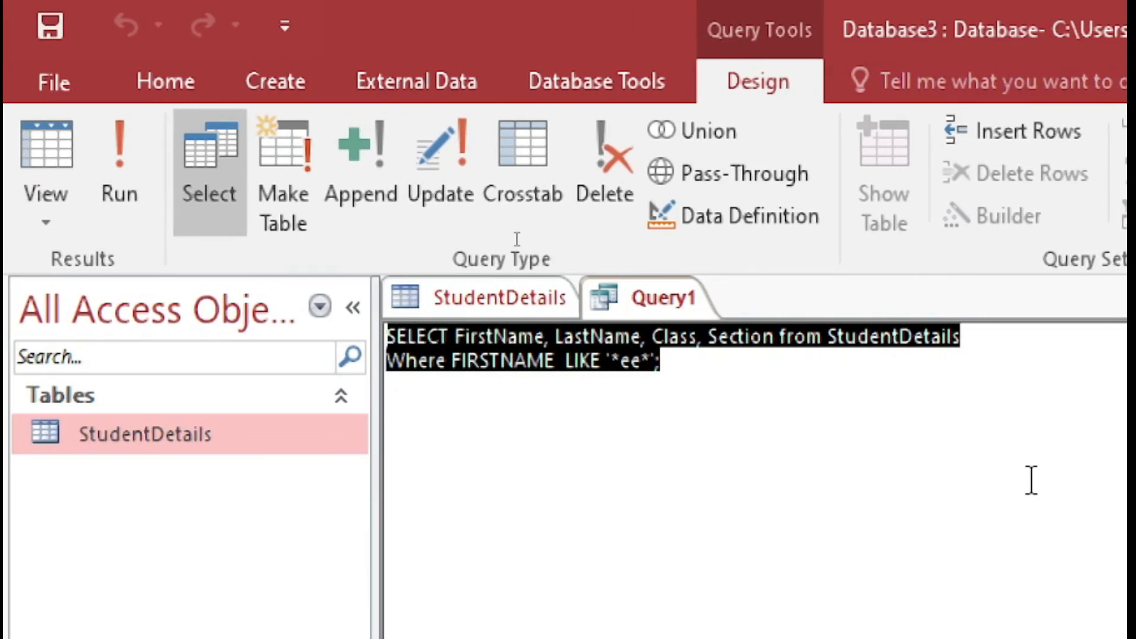
pyautogui.press('Delete')
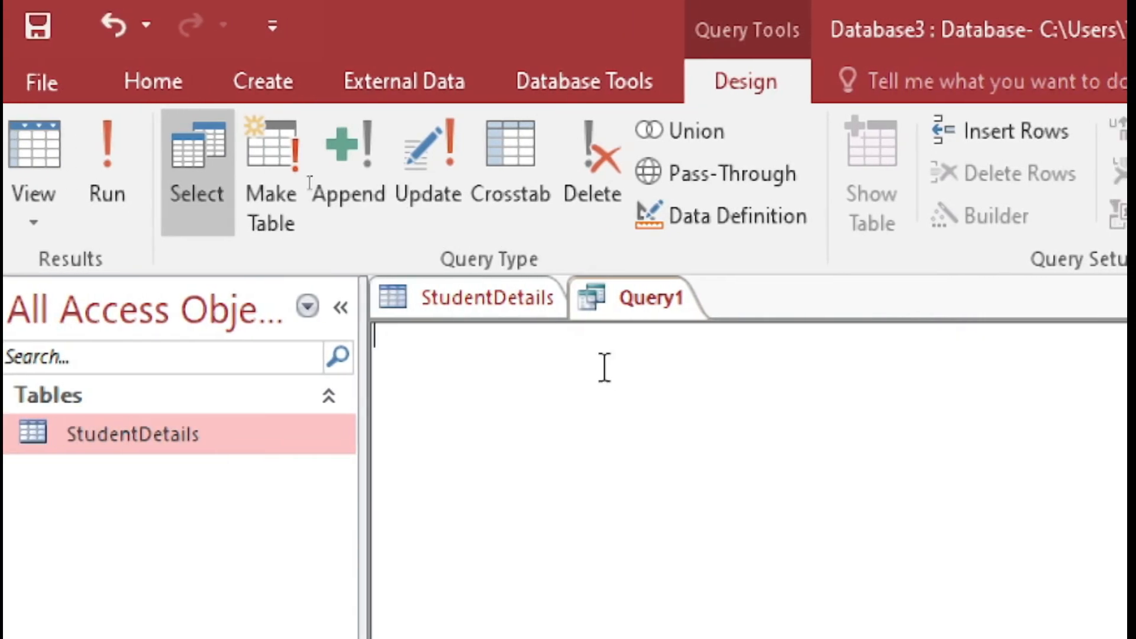
# Add a Number field named Fee after City in the StudentDetails table
pyautogui.click(522, 297)
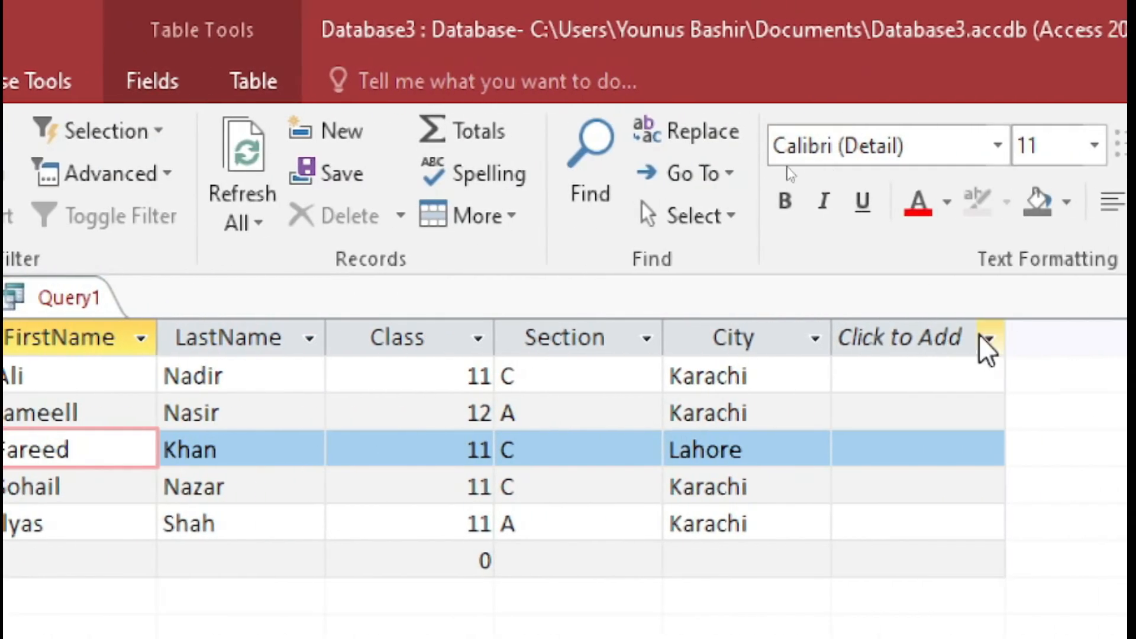
pyautogui.click(1016, 340)
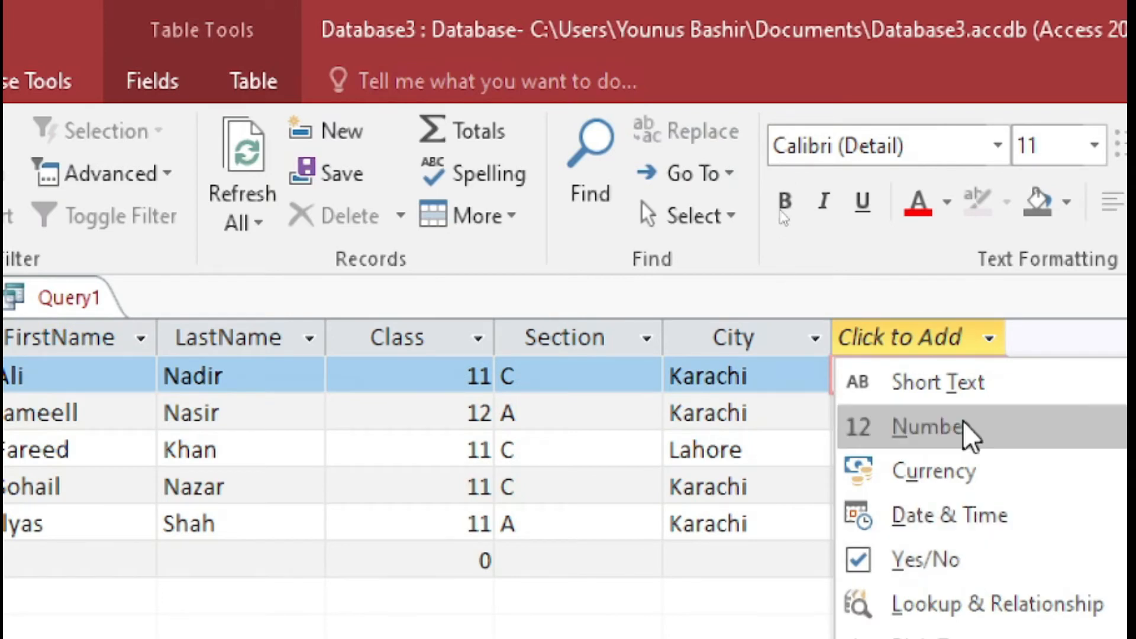
pyautogui.click(962, 421)
pyautogui.write('Fee')
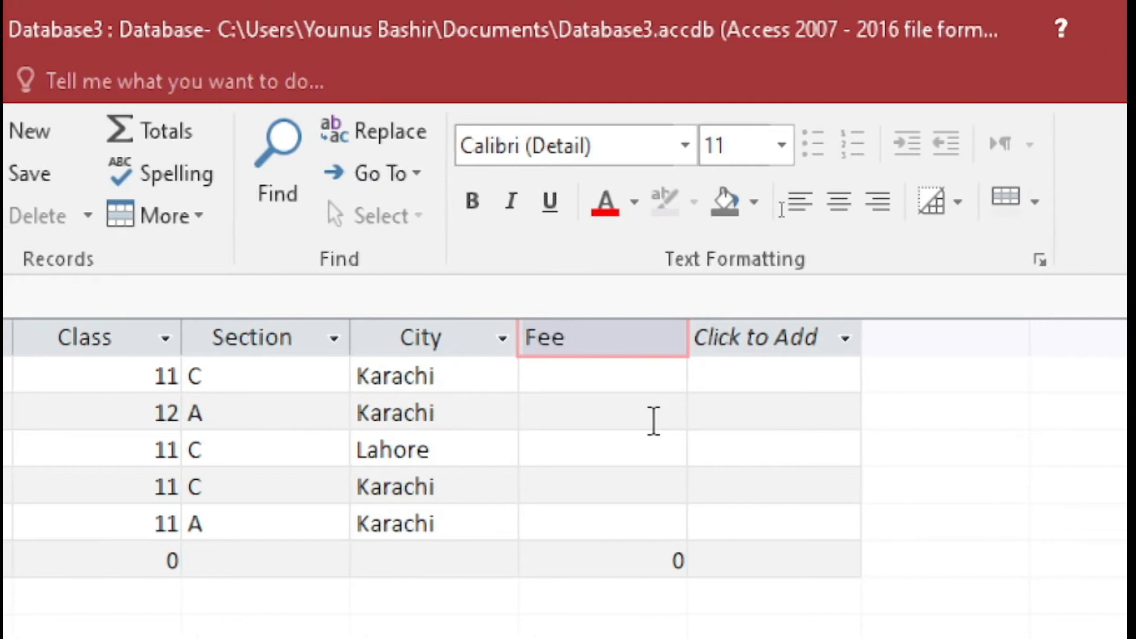
pyautogui.click(639, 377)
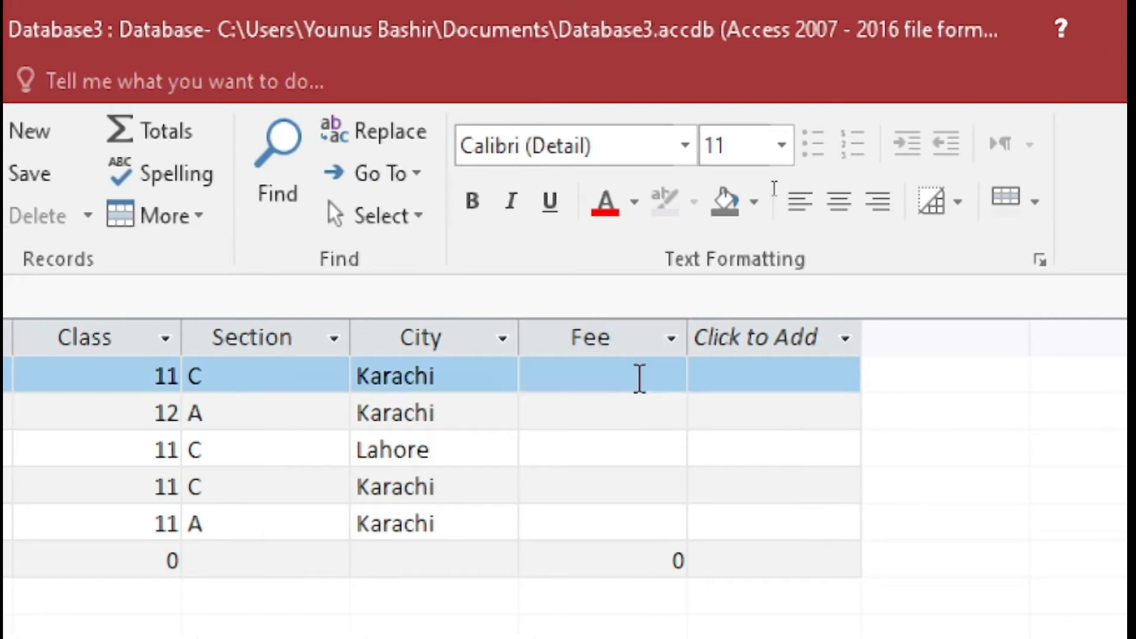
# Enter a Fee of 12000 for the first student and 13000 for the second
pyautogui.click(640, 378)
pyautogui.write('1200')
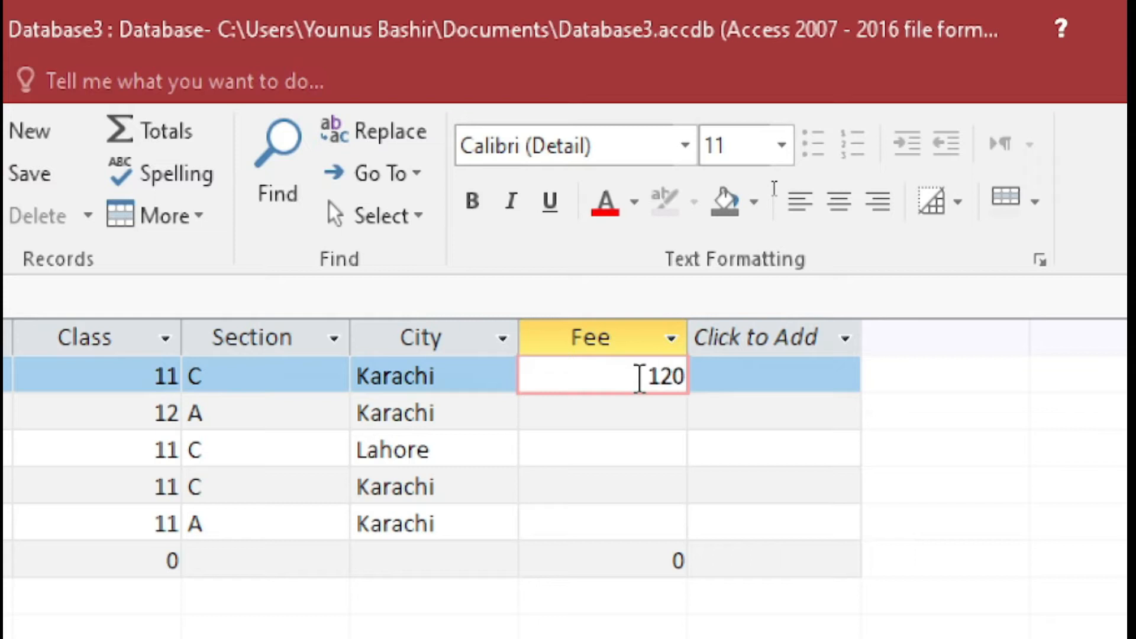
pyautogui.write('-')
pyautogui.press('BackSpace')
pyautogui.write('00')
pyautogui.click(640, 408)
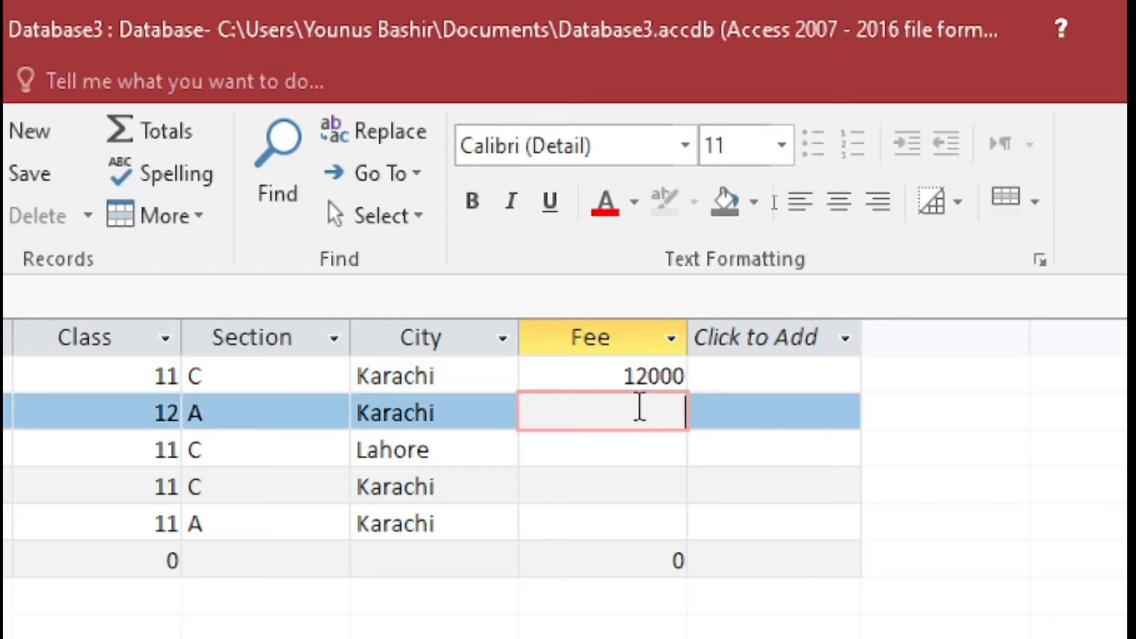
pyautogui.write('1')
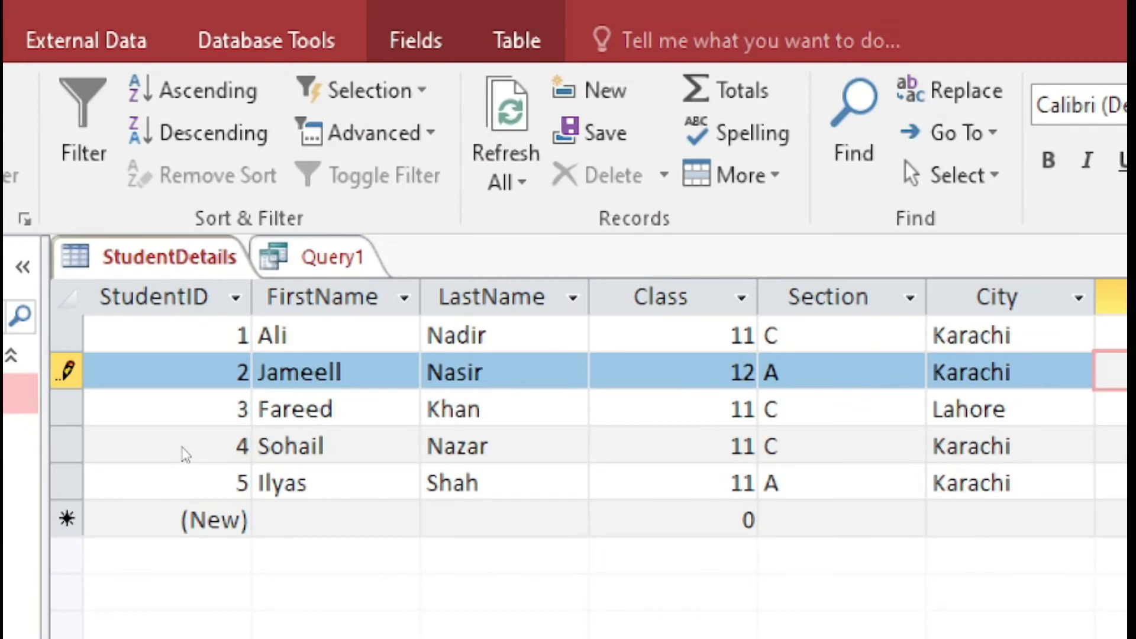
pyautogui.write('300')
pyautogui.write('0')
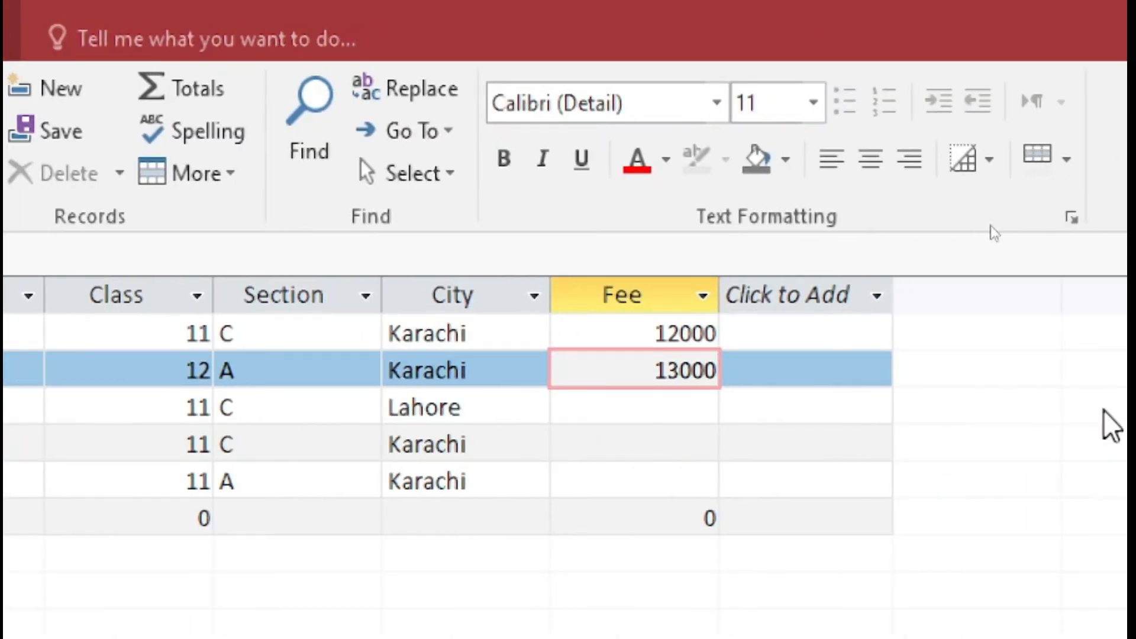
# Enter Fee values of 0, 5000 and 4000 for the third, fourth and fifth students and commit the last record
pyautogui.click(700, 405)
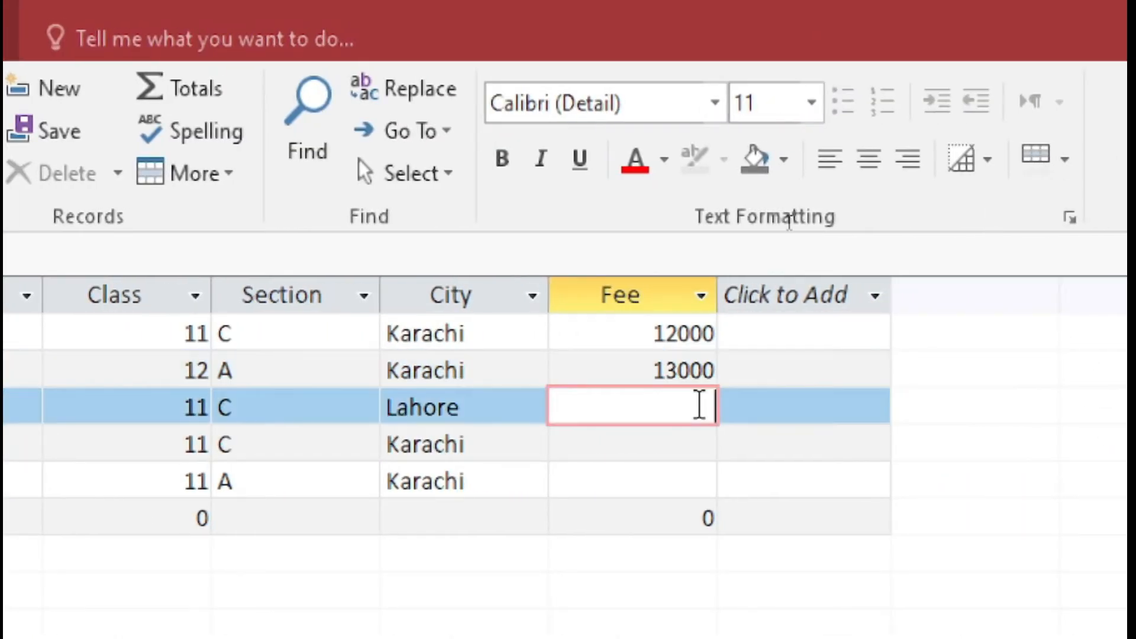
pyautogui.write('0')
pyautogui.press('Down')
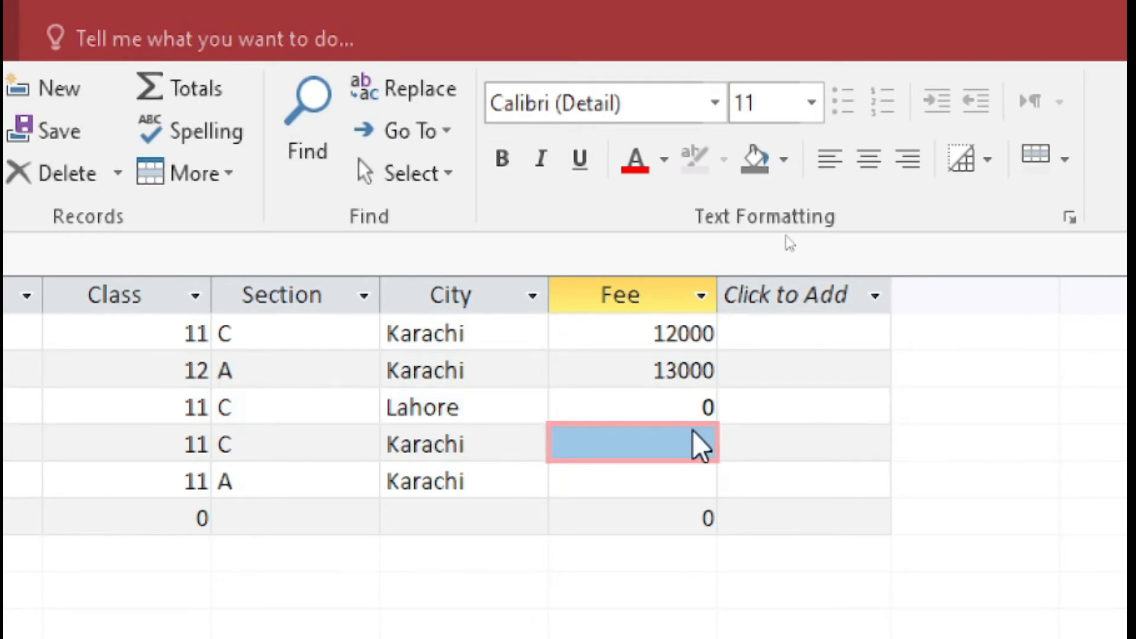
pyautogui.click(682, 443)
pyautogui.write('5000')
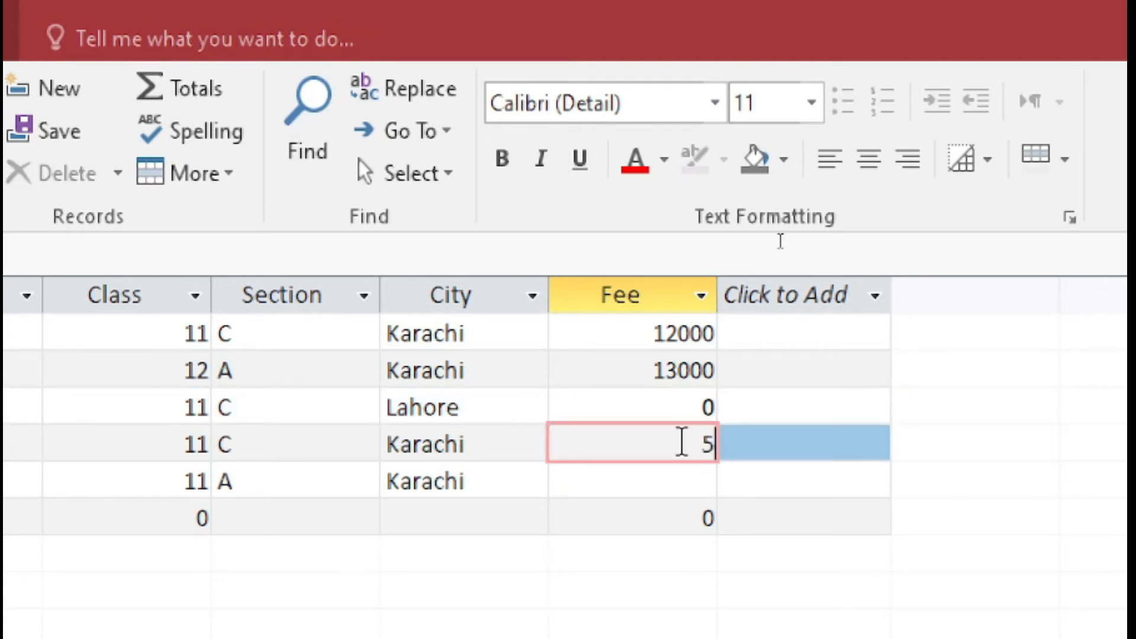
pyautogui.click(690, 480)
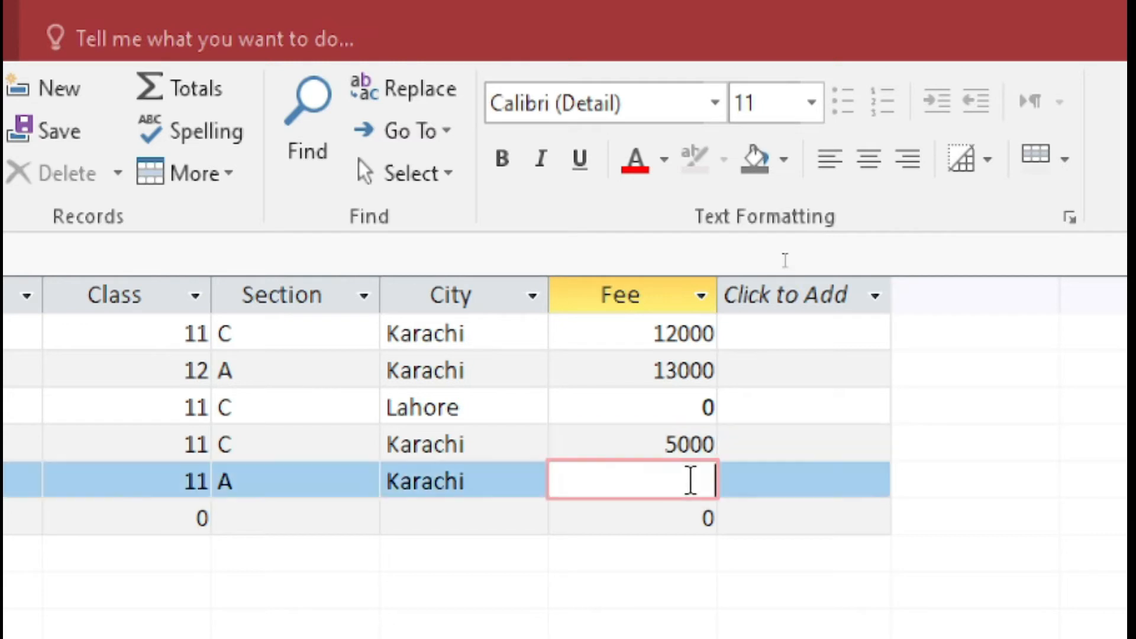
pyautogui.write('4000')
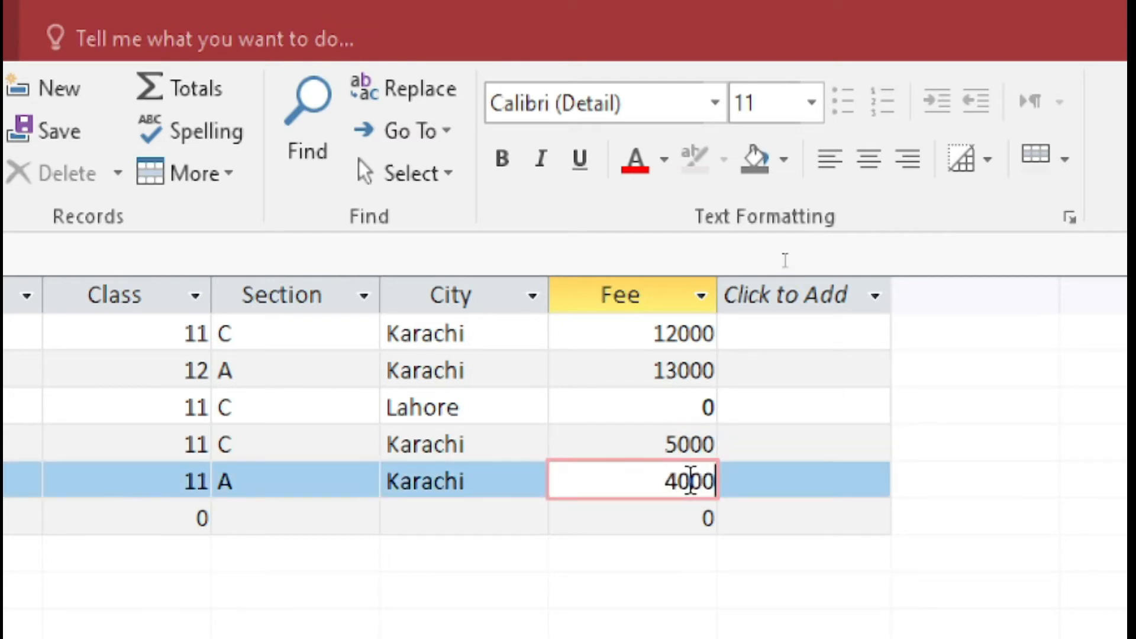
pyautogui.click(768, 521)
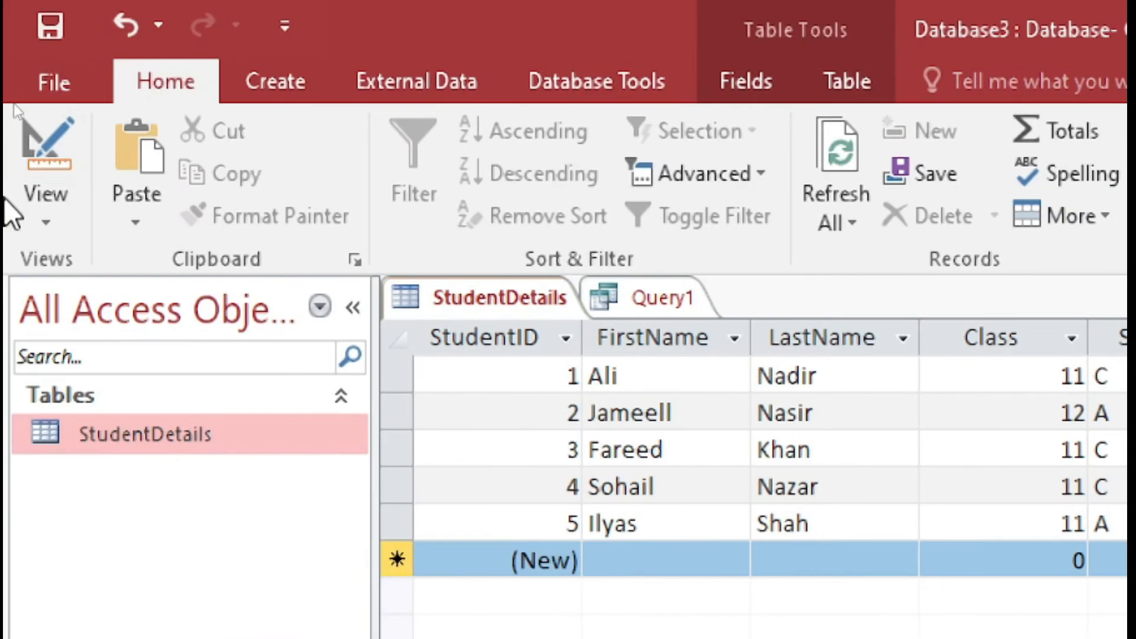
# Review the StudentDetails records, highlight the last StudentID, and return to the empty Query1 SQL editor
pyautogui.click(649, 299)
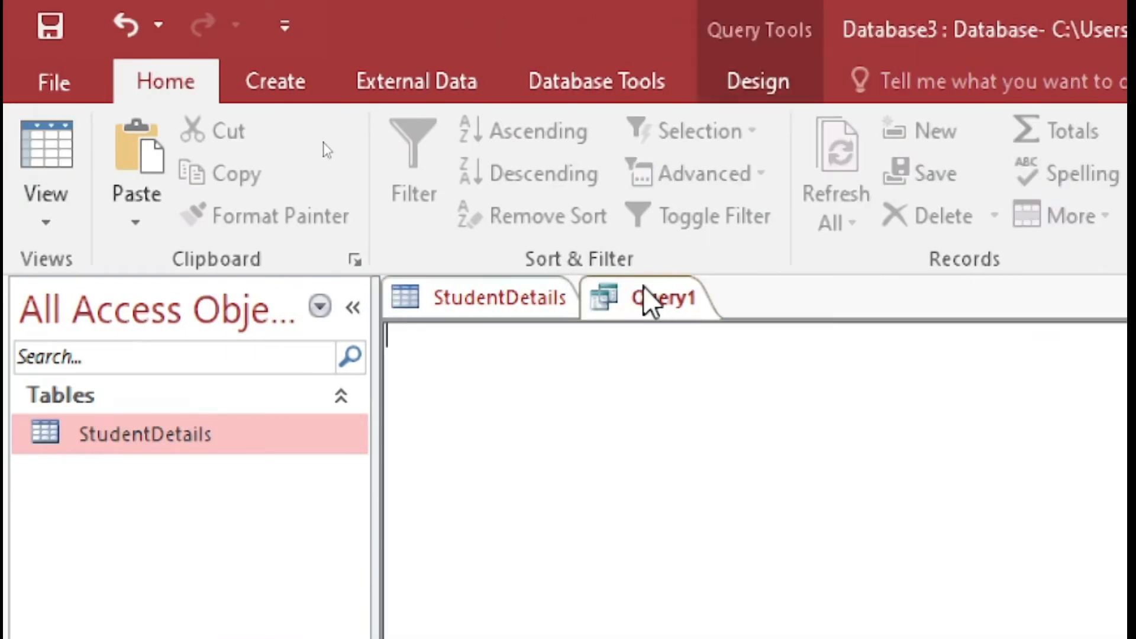
pyautogui.click(480, 297)
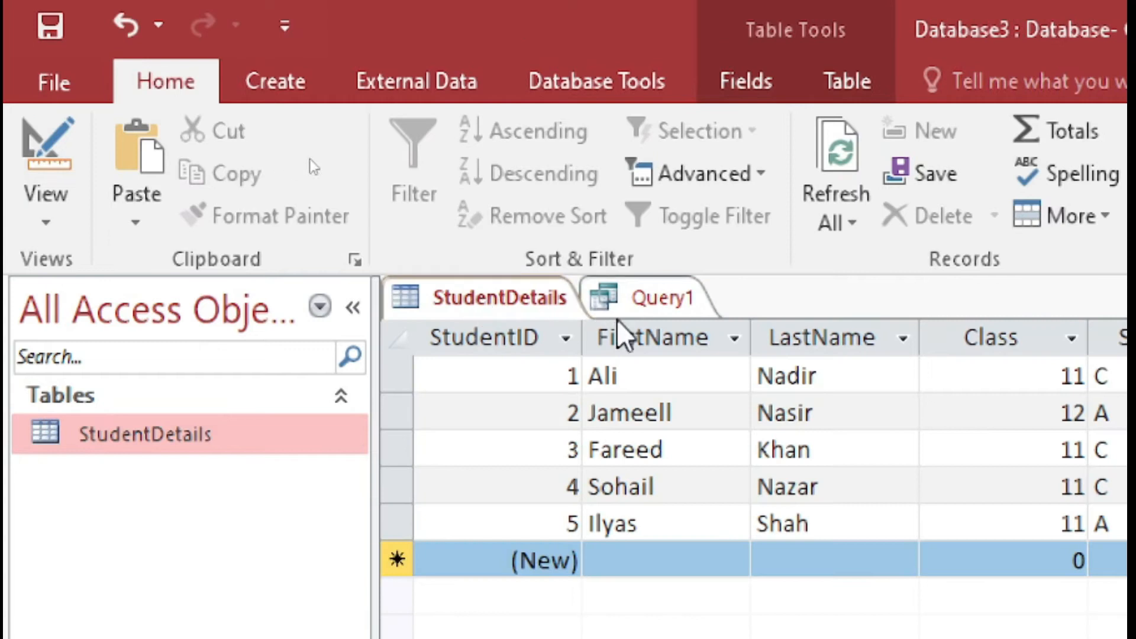
pyautogui.click(648, 296)
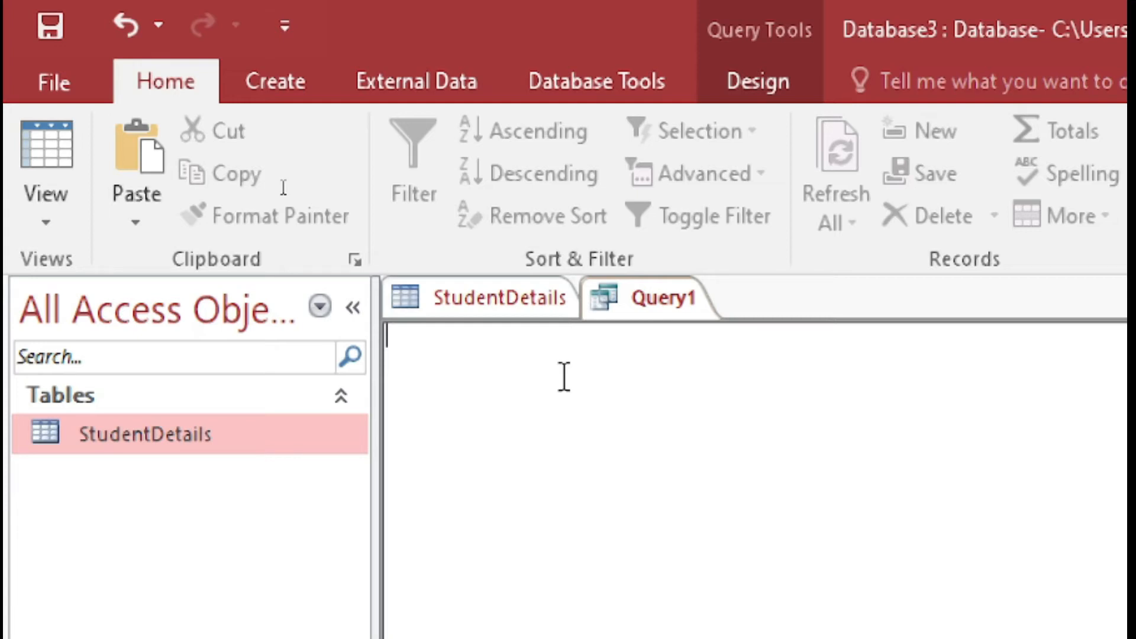
pyautogui.click(531, 304)
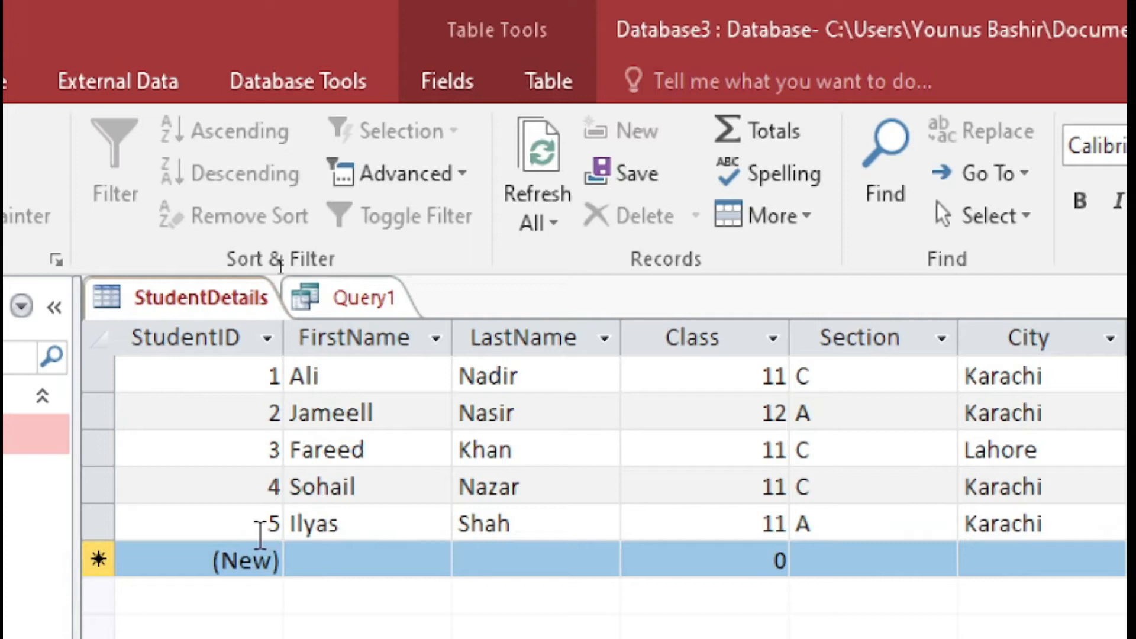
pyautogui.click(258, 527)
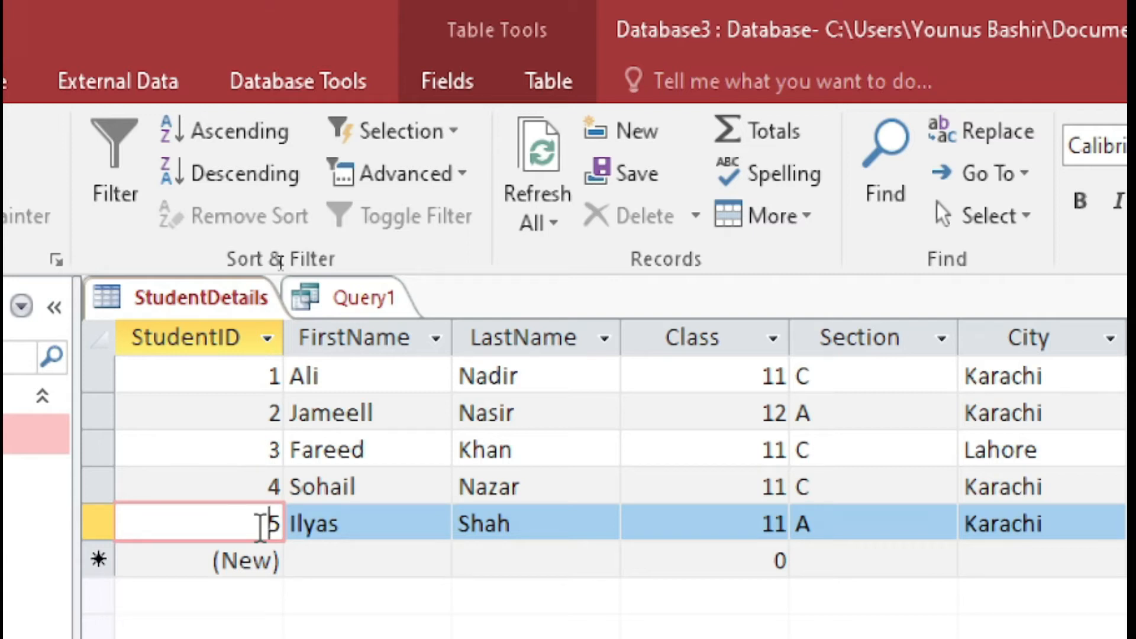
pyautogui.doubleClick(274, 521)
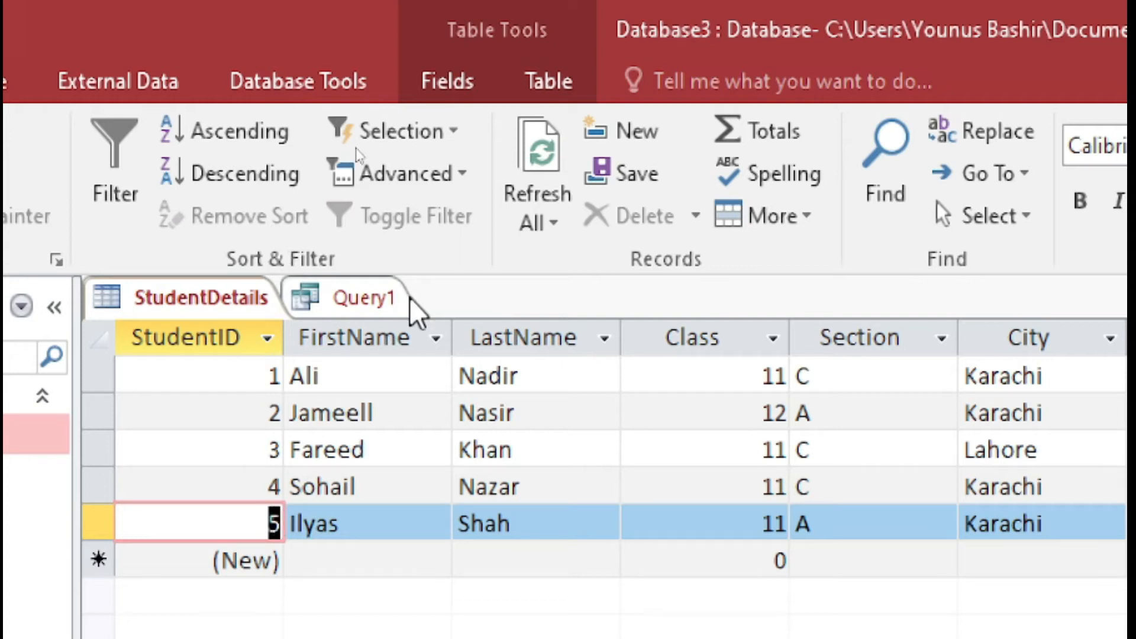
pyautogui.click(355, 296)
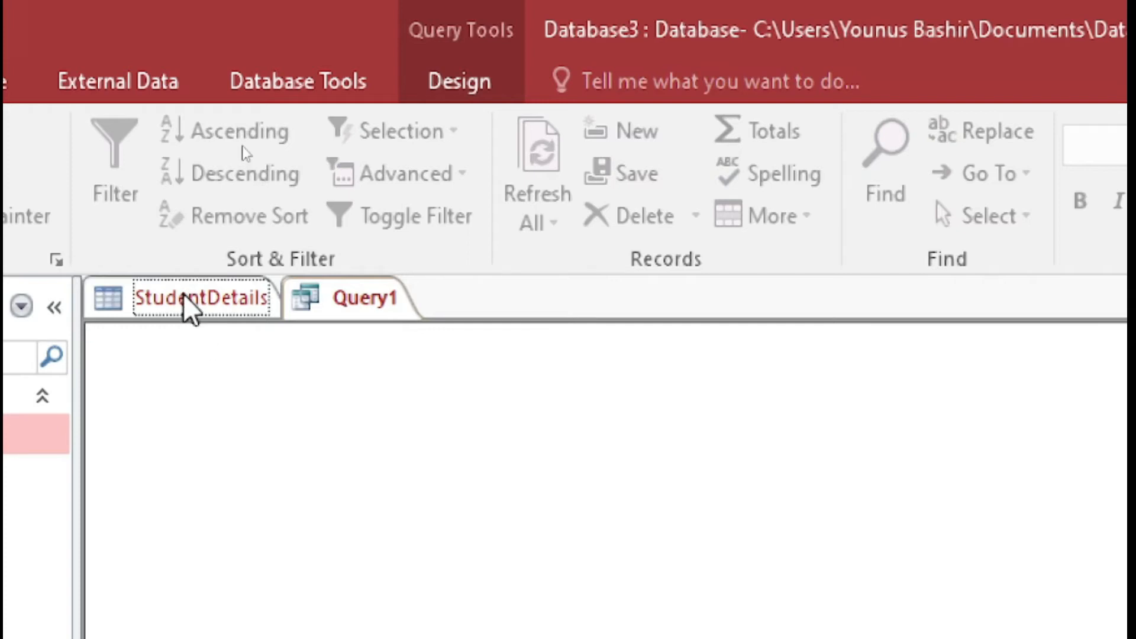
pyautogui.click(191, 306)
pyautogui.click(378, 311)
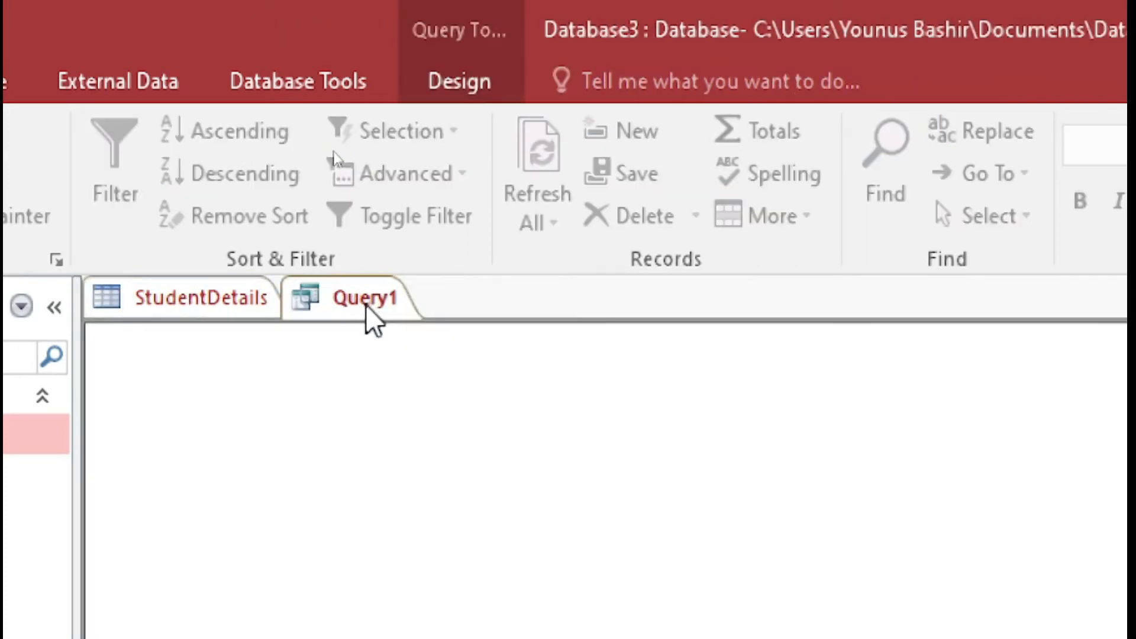
# Write the first line of Query1 as SELECT MAX(StudentID), checking the field name in the StudentDetails table
pyautogui.write('SE')
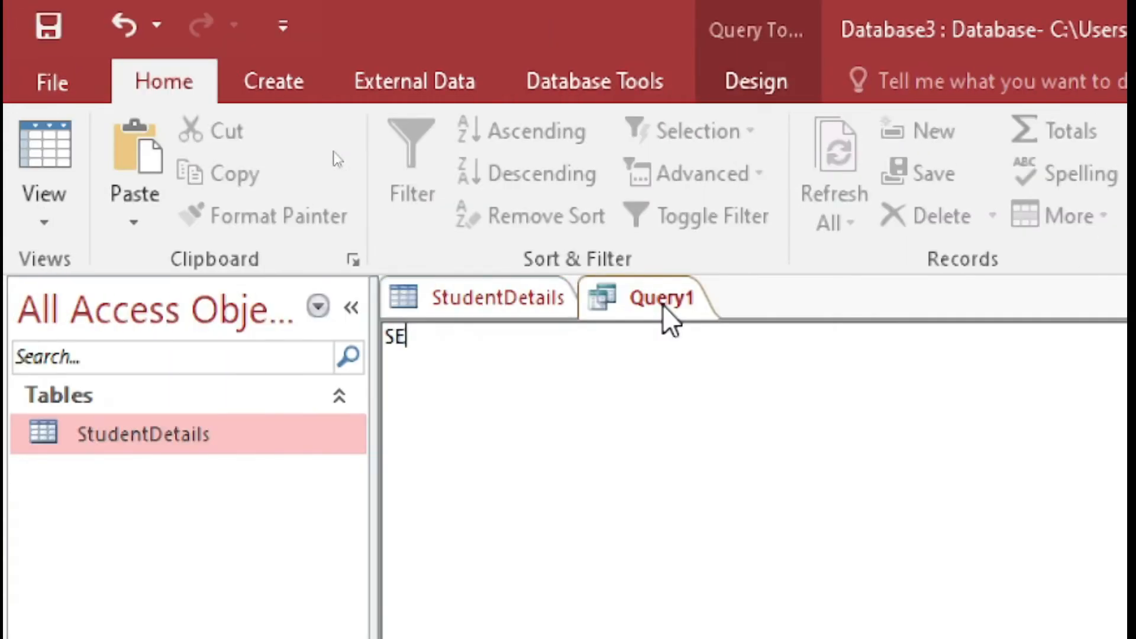
pyautogui.write('LECT ')
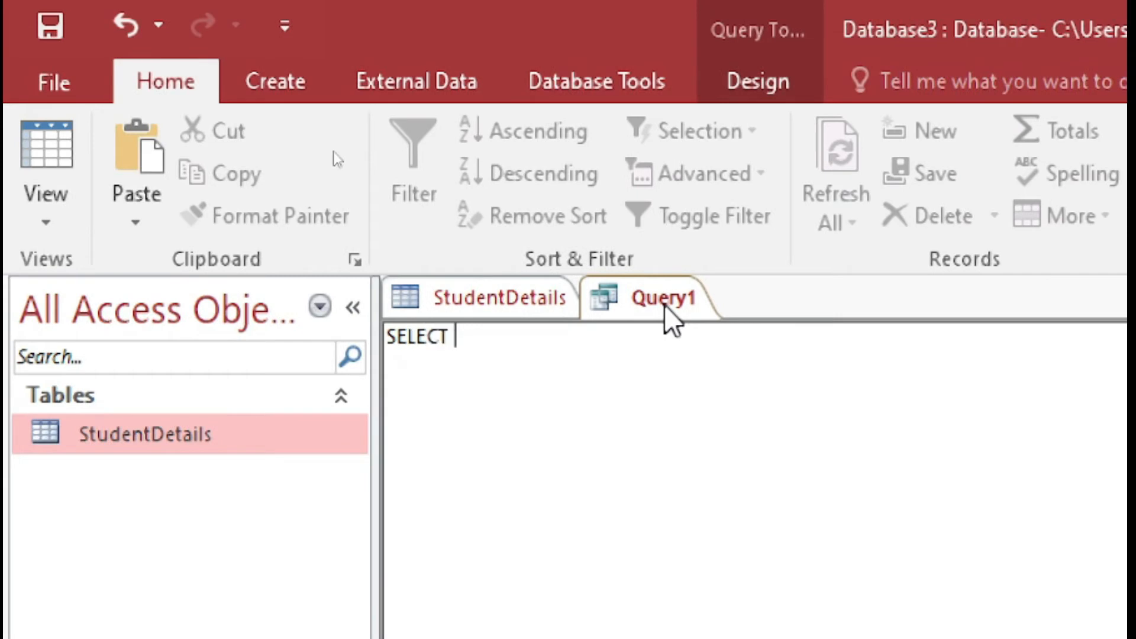
pyautogui.write('MAX(')
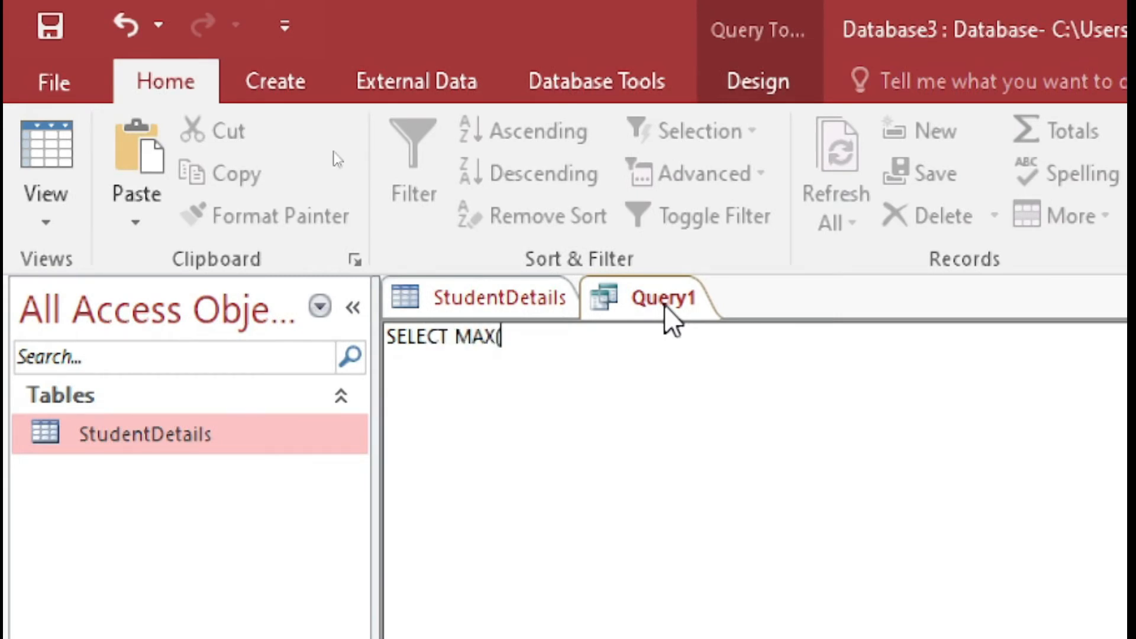
pyautogui.write(')')
pyautogui.click(462, 302)
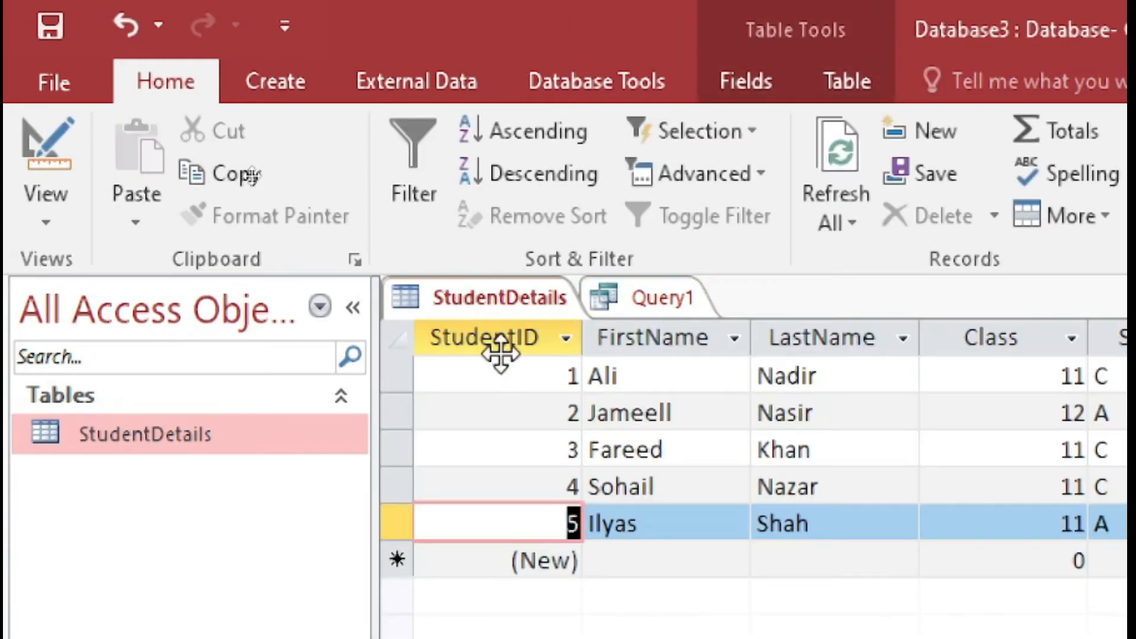
pyautogui.click(654, 305)
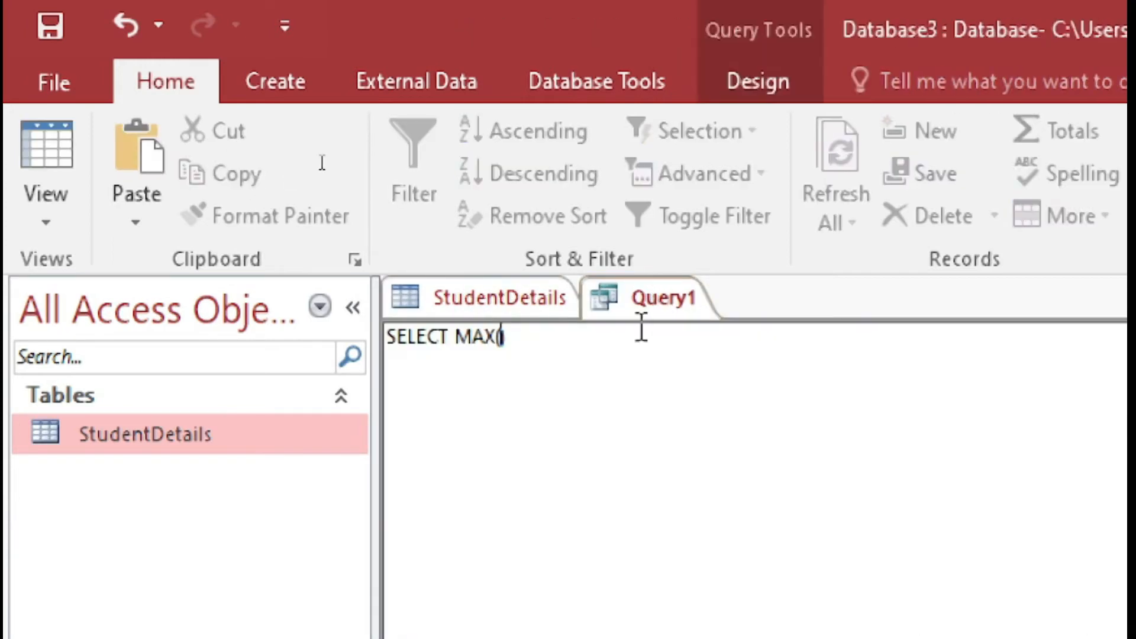
pyautogui.write('Student')
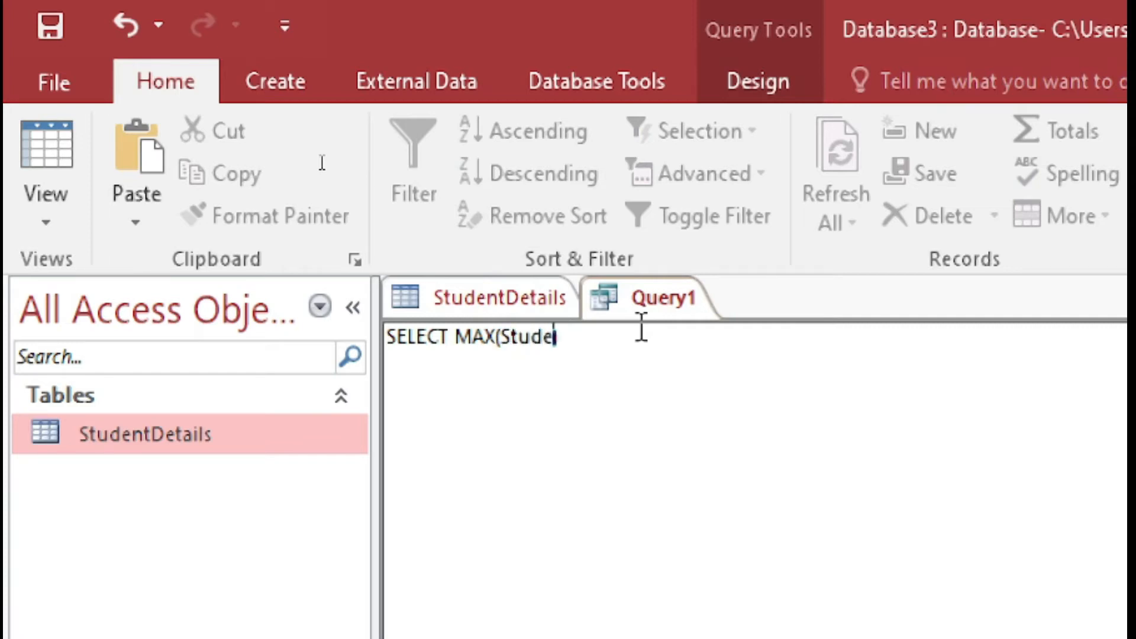
pyautogui.write('ID')
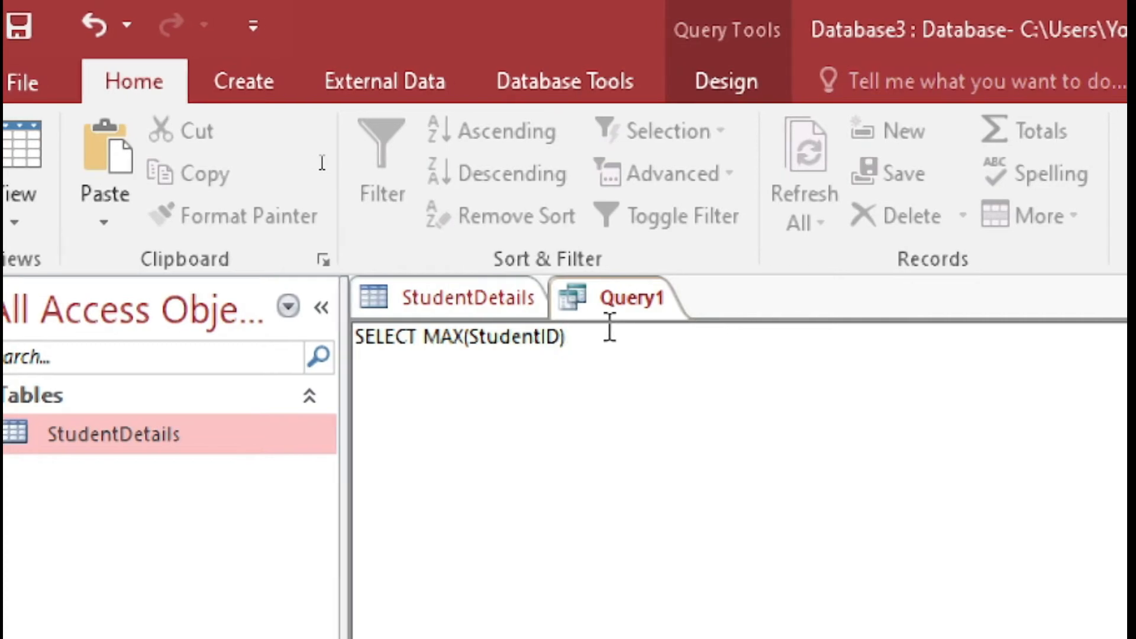
# Add a second line, From StudentDetails, to the query
pyautogui.press('Return')
pyautogui.write('From')
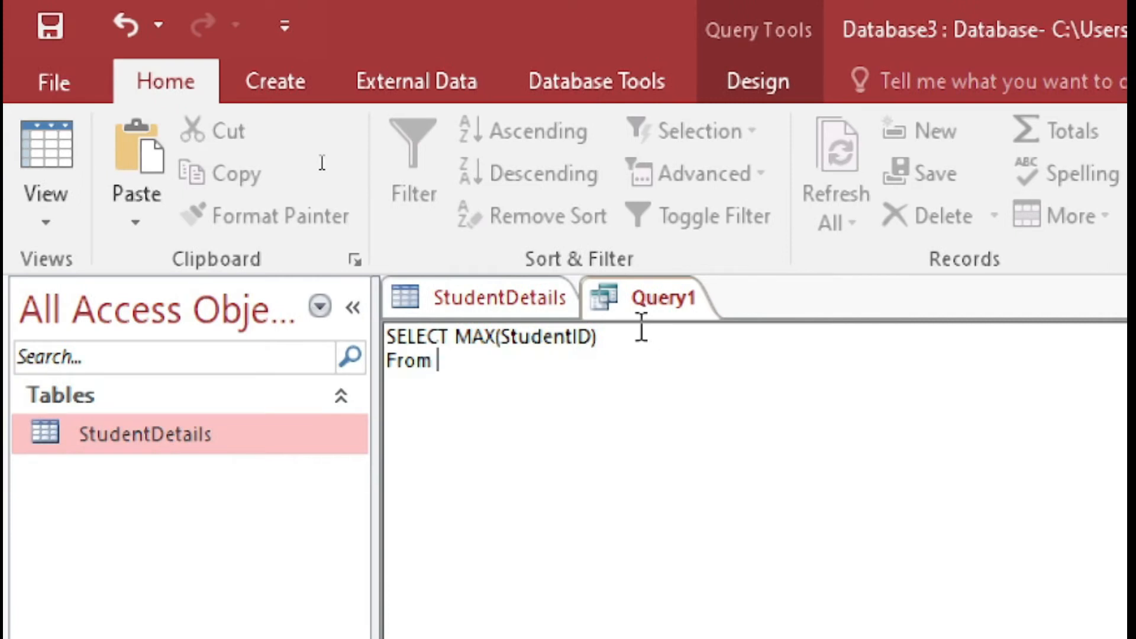
pyautogui.write(' Stuyd')
pyautogui.press('BackSpace')
pyautogui.press('BackSpace')
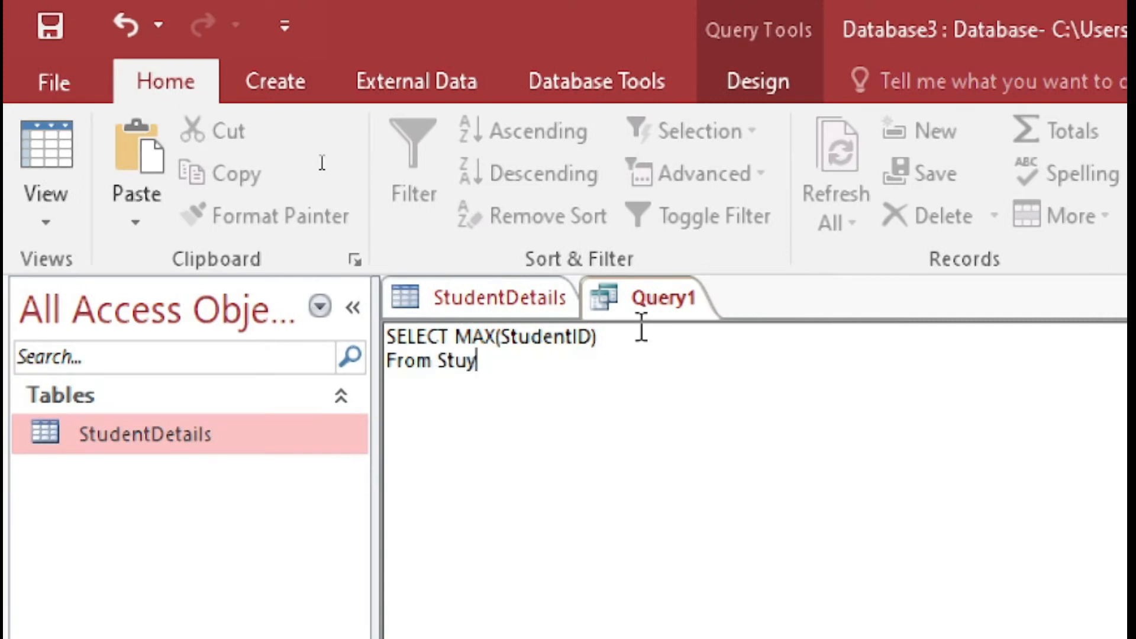
pyautogui.write('dentDeta')
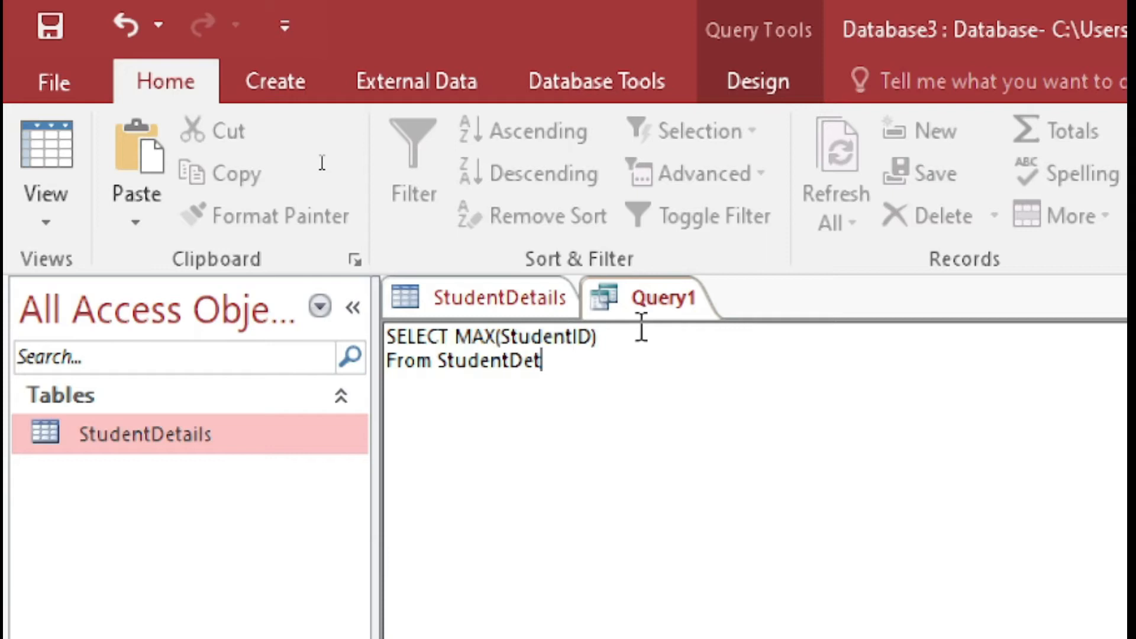
pyautogui.write('ils')
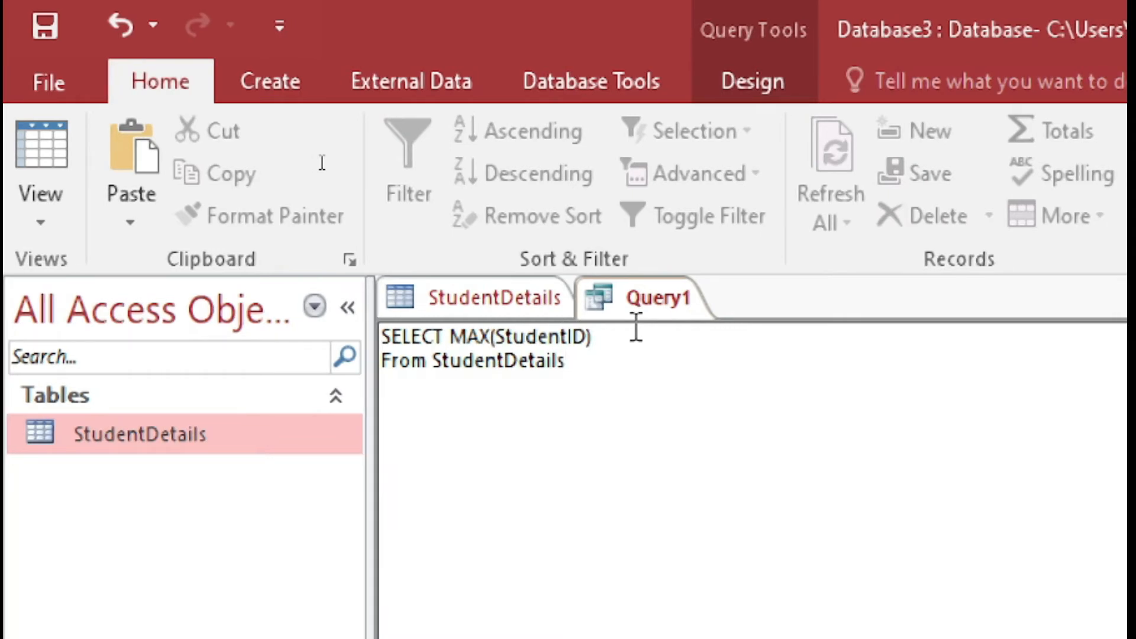
# Run the MAX query and compare its result column with the StudentID values in StudentDetails
pyautogui.click(752, 95)
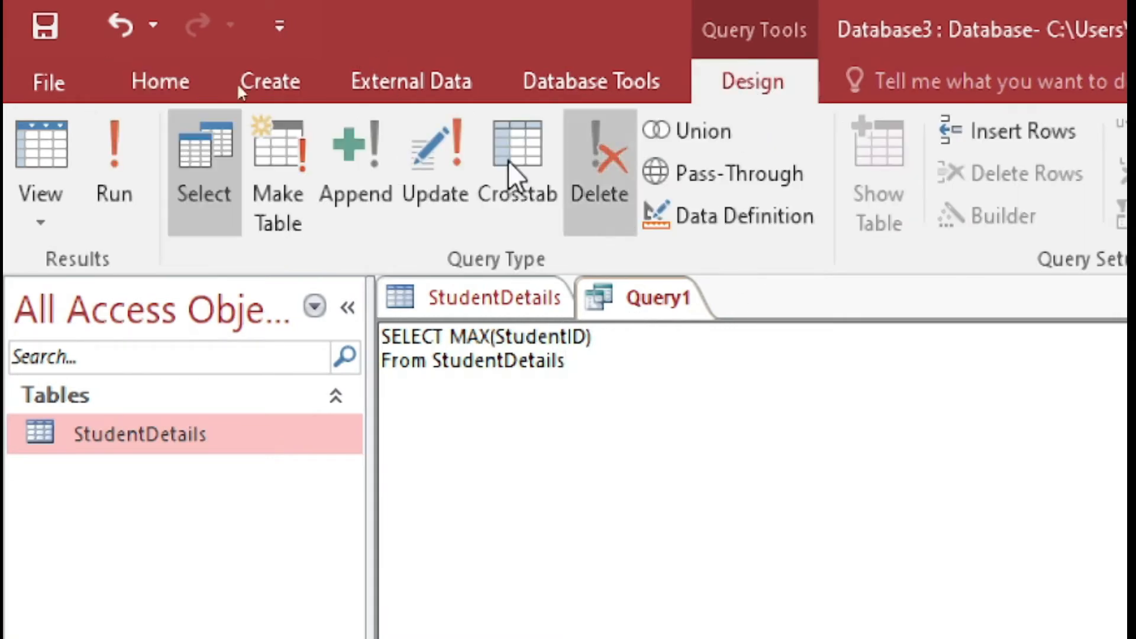
pyautogui.click(109, 207)
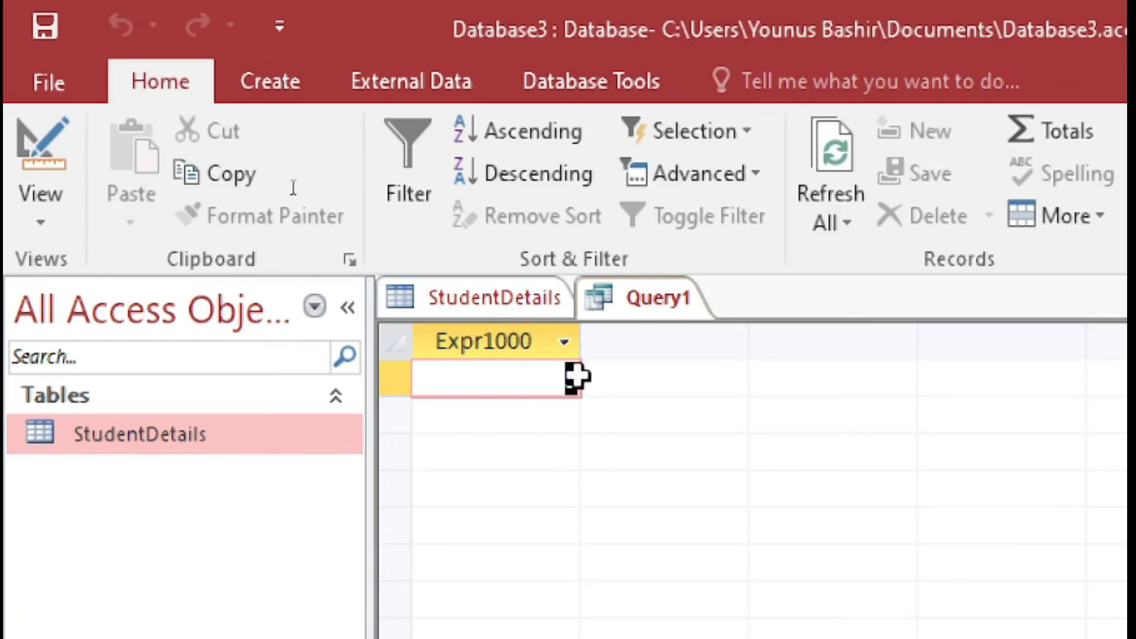
pyautogui.click(515, 299)
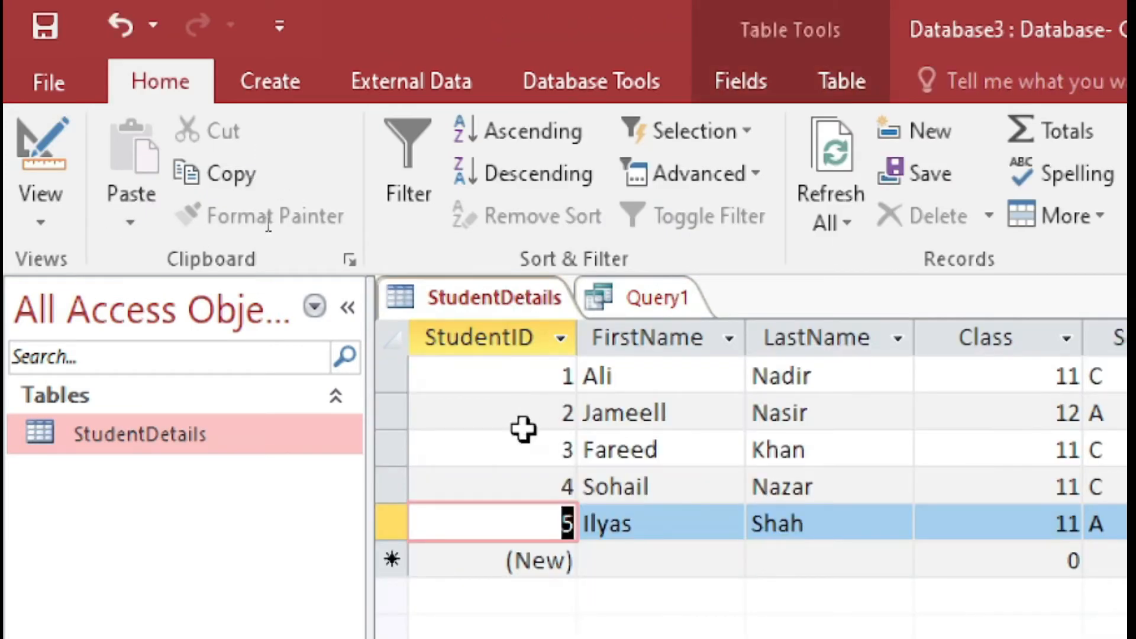
pyautogui.click(644, 293)
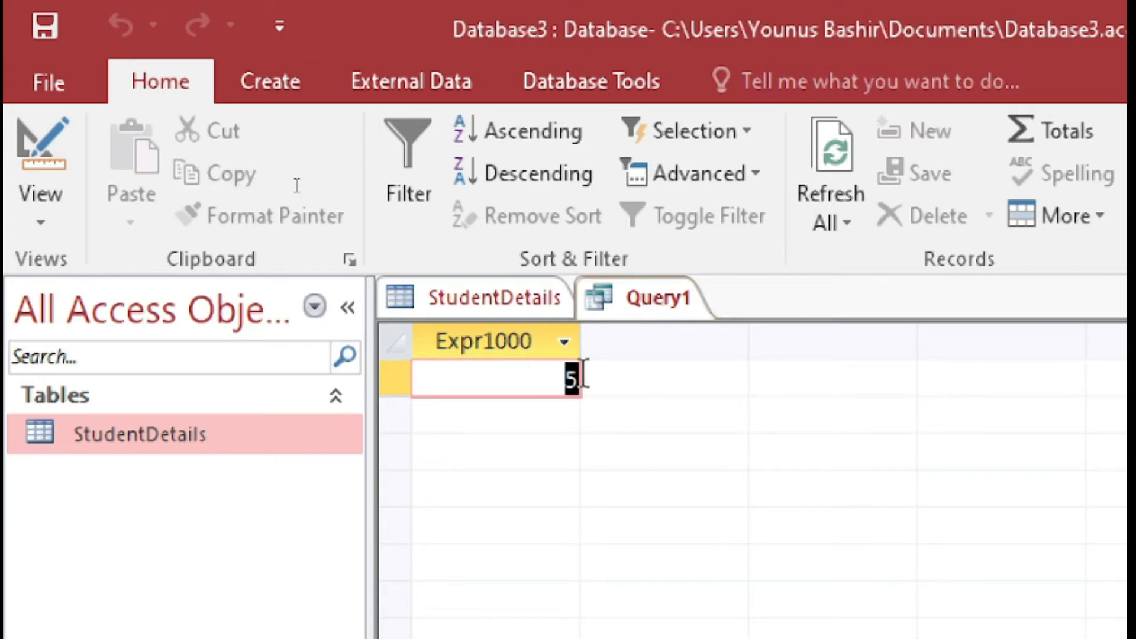
pyautogui.click(456, 342)
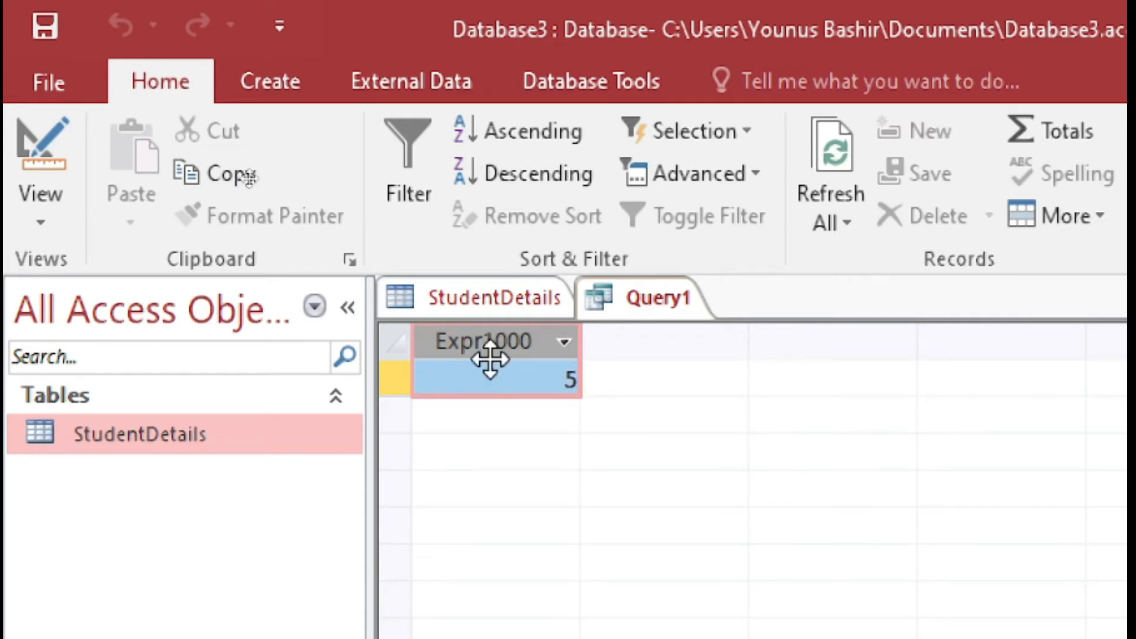
# Reopen the query's SQL text and add the alias AS MaxSID after MAX(StudentID)
pyautogui.click(661, 304)
pyautogui.rightClick(662, 304)
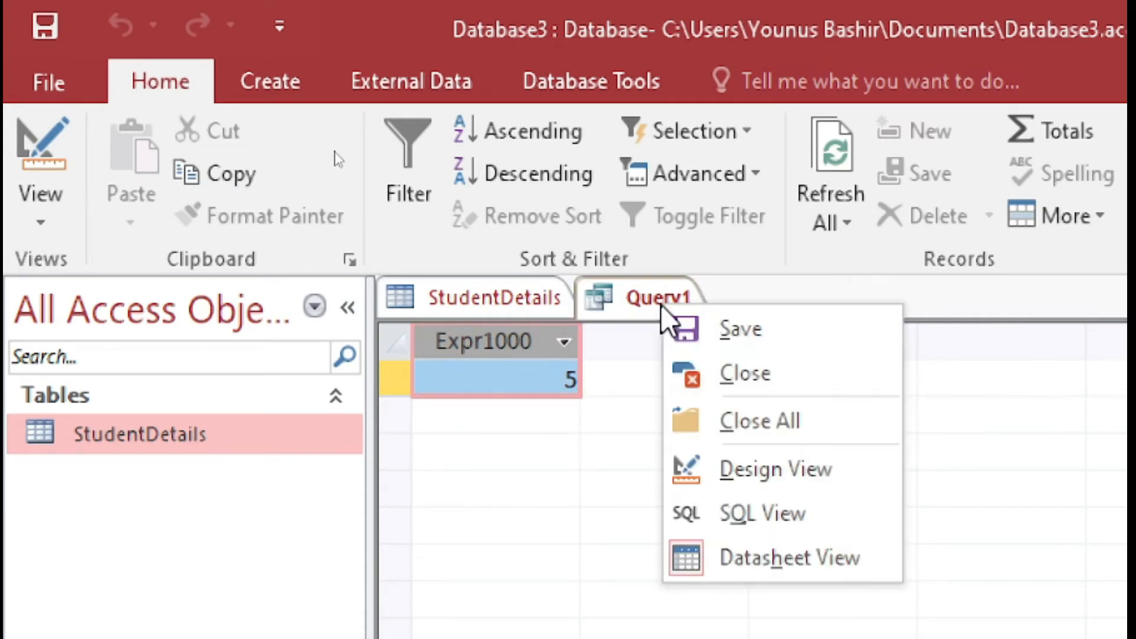
pyautogui.click(806, 522)
pyautogui.click(606, 335)
pyautogui.press('Return')
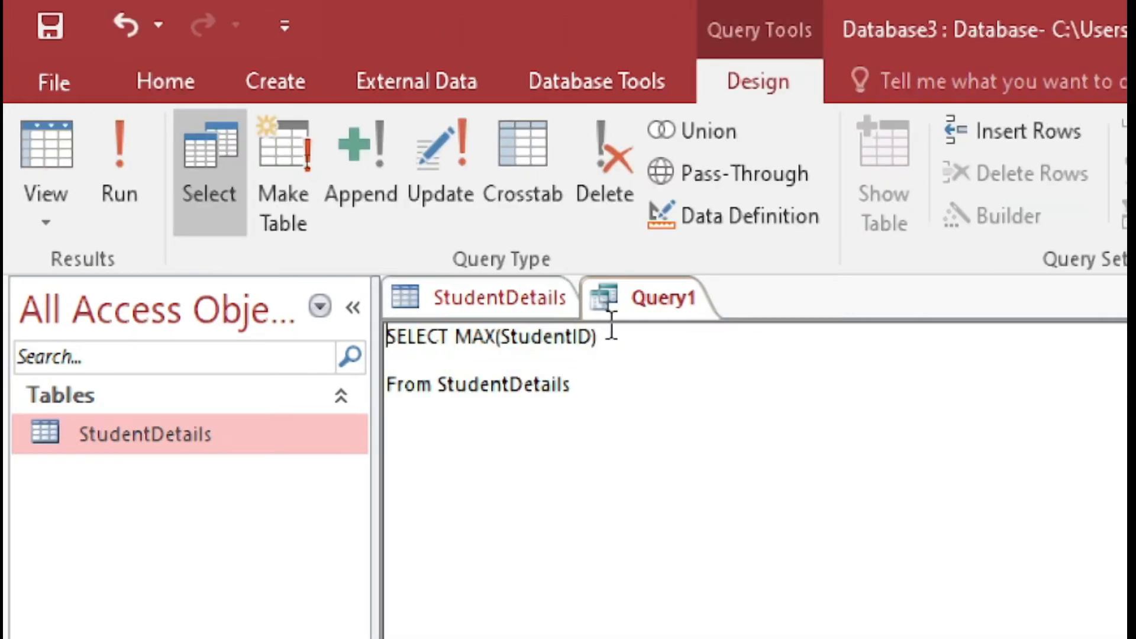
pyautogui.click(598, 336)
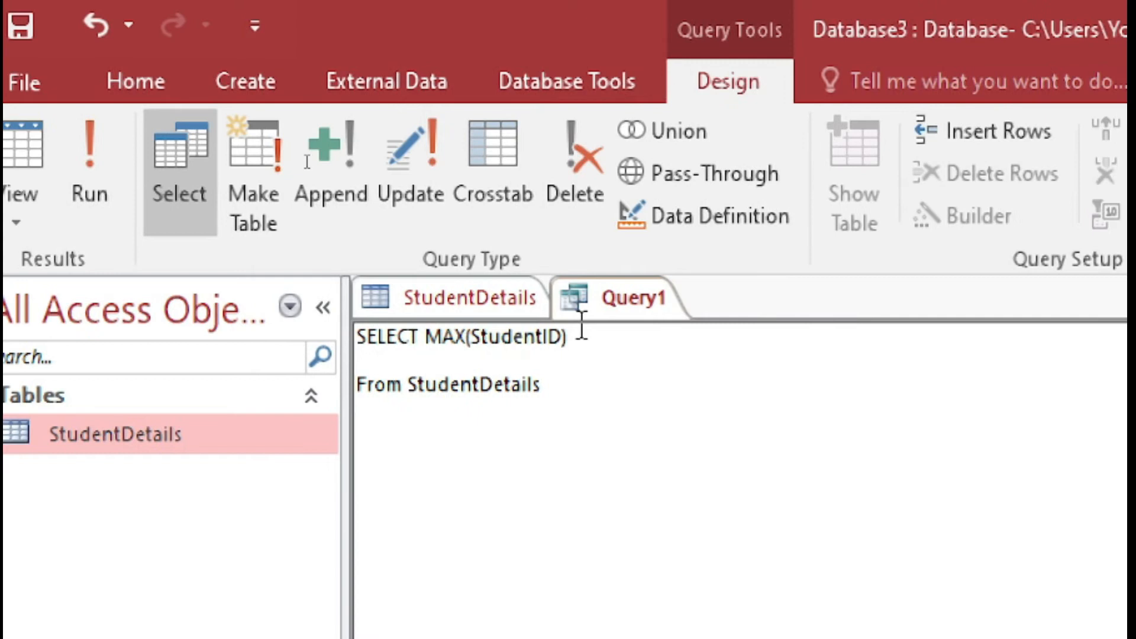
pyautogui.write('AS ')
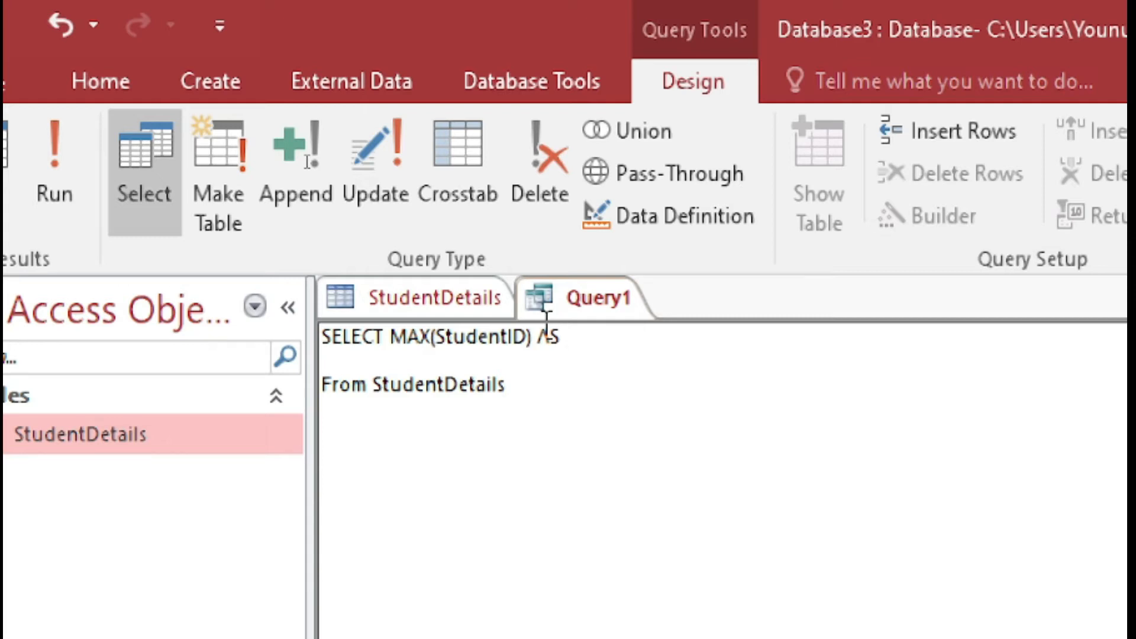
pyautogui.write('Max')
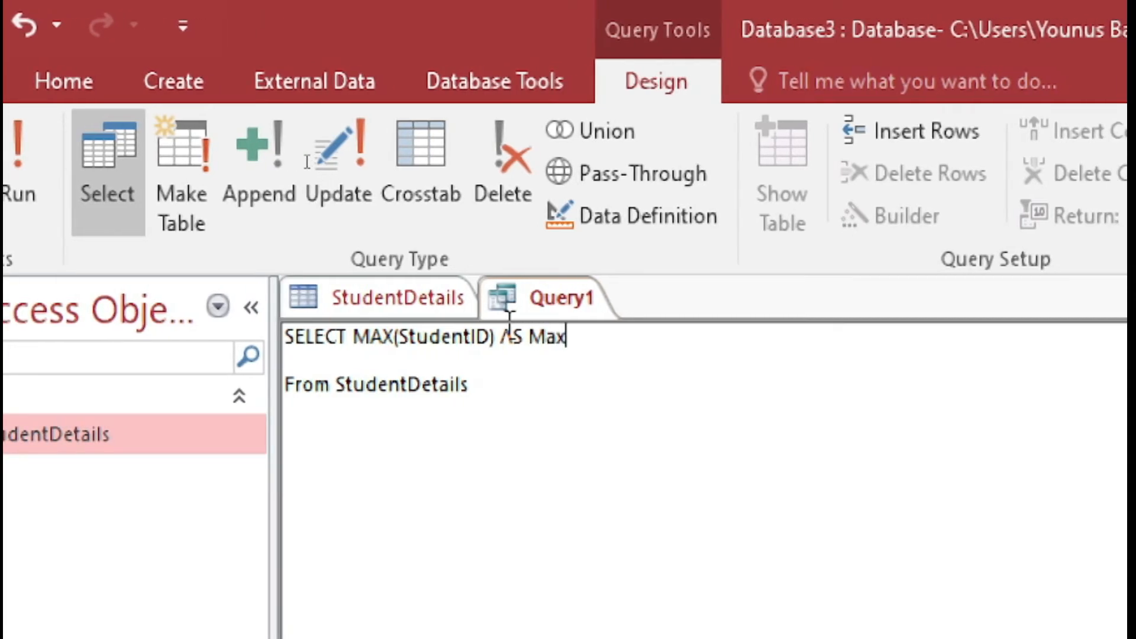
pyautogui.write('SID')
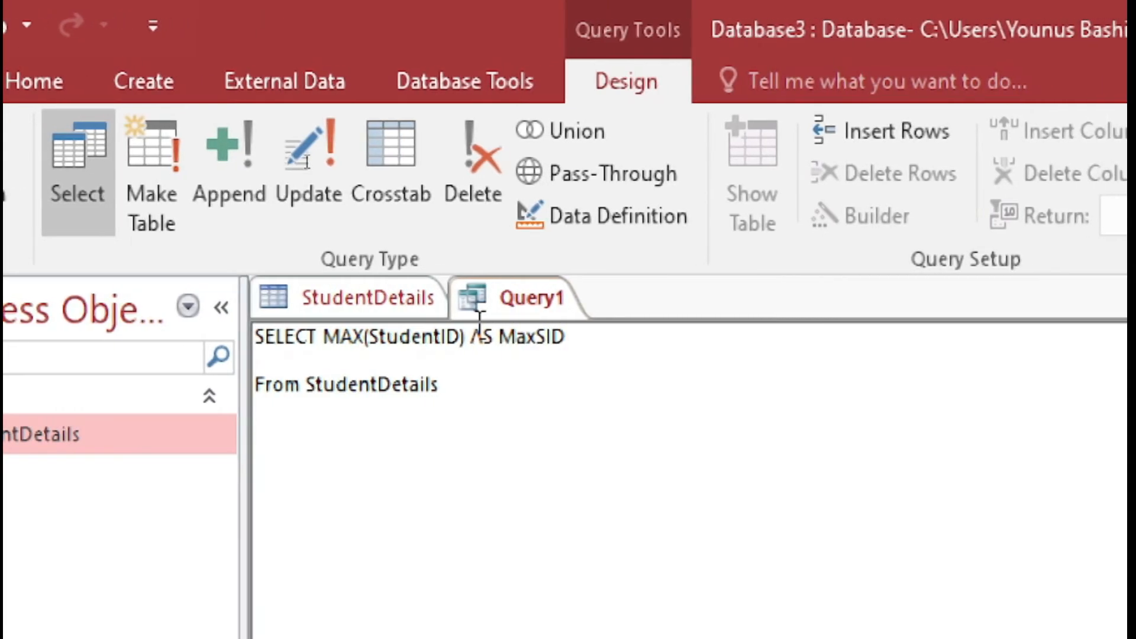
# Run the aliased query, select the MaxSID result column, and return to the SQL text
pyautogui.click(548, 340)
pyautogui.click(125, 171)
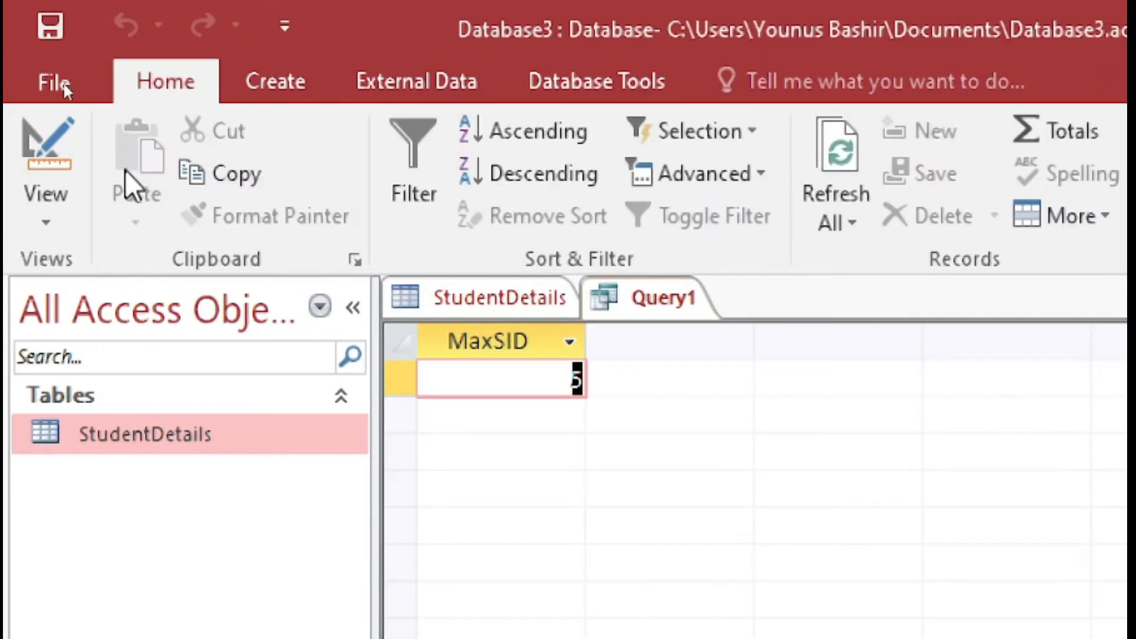
pyautogui.click(535, 340)
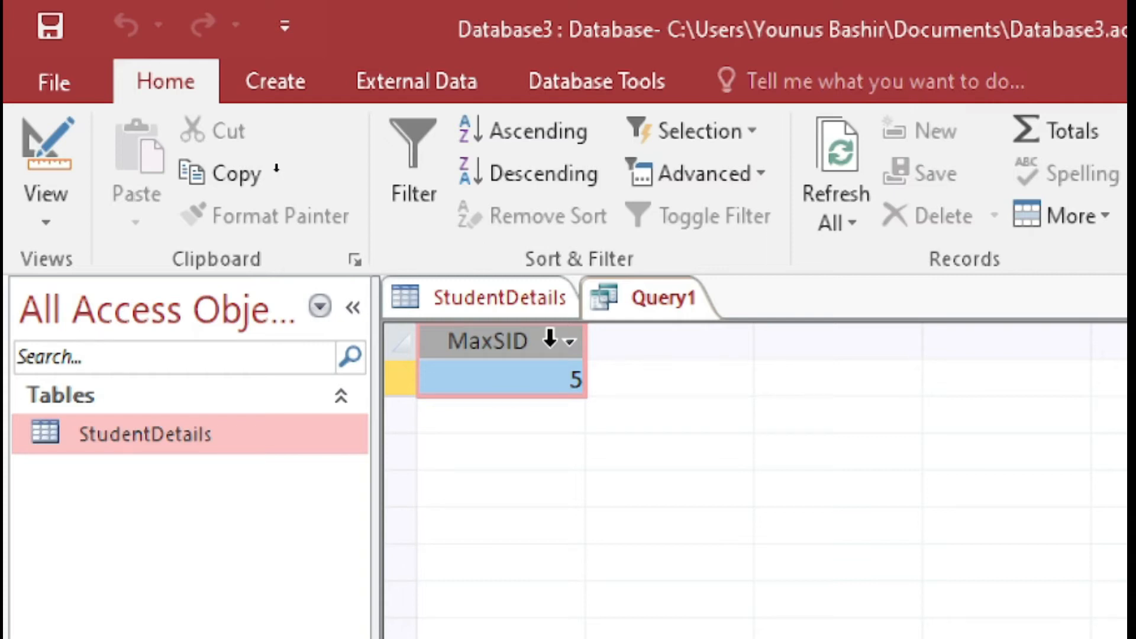
pyautogui.rightClick(669, 304)
pyautogui.click(819, 510)
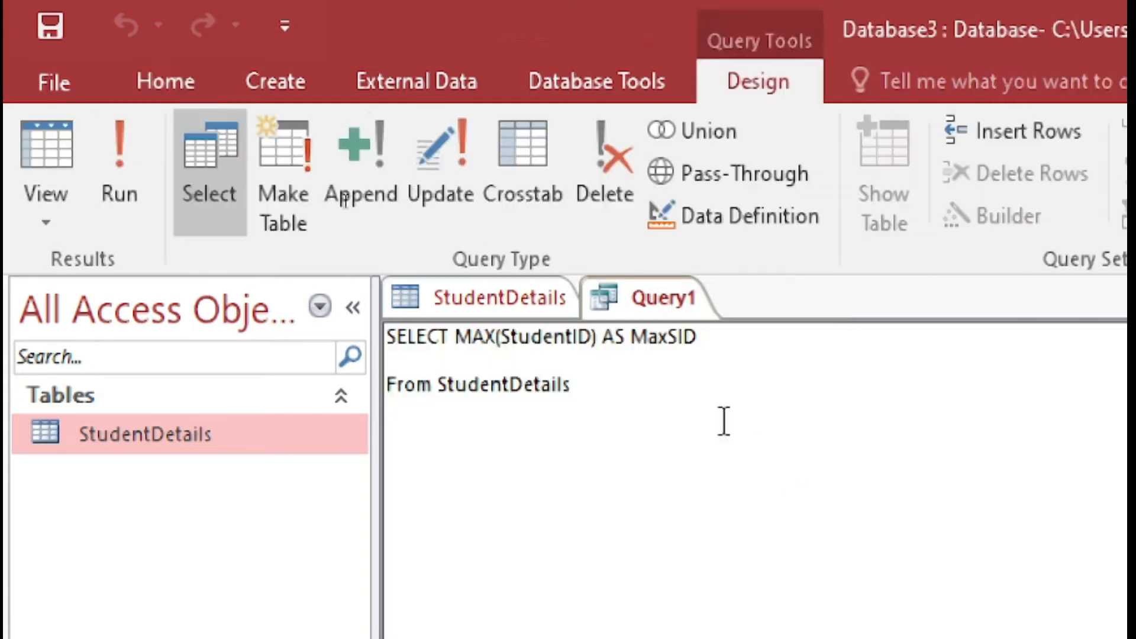
# Highlight the MaxSID alias in the query and review the StudentDetails records it draws on
pyautogui.click(690, 340)
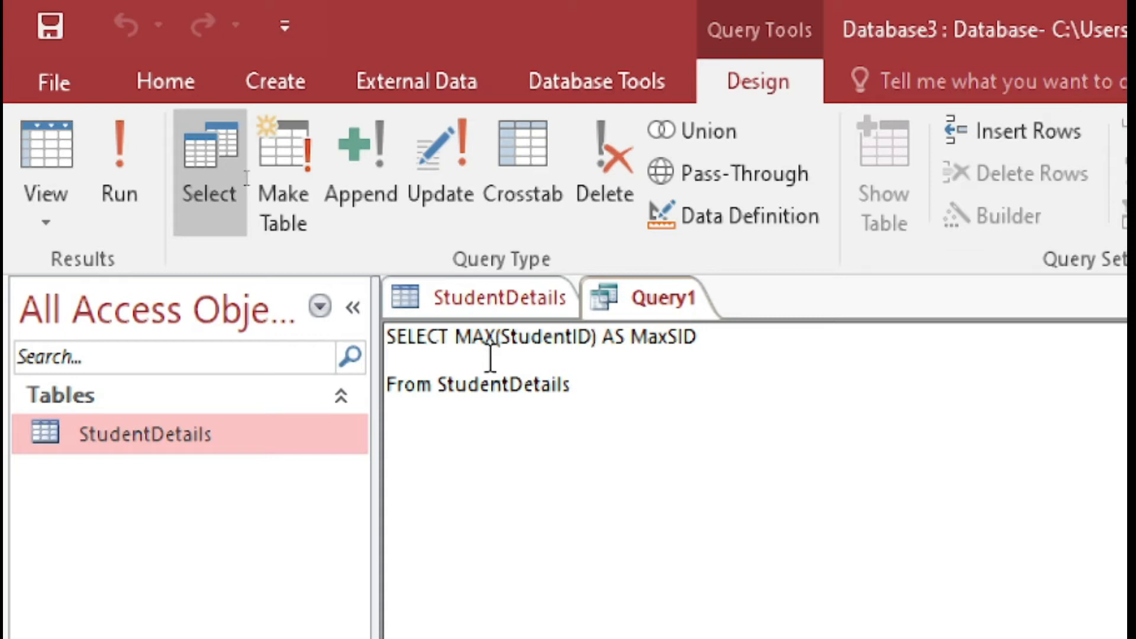
pyautogui.moveTo(703, 338); pyautogui.dragTo(631, 331)
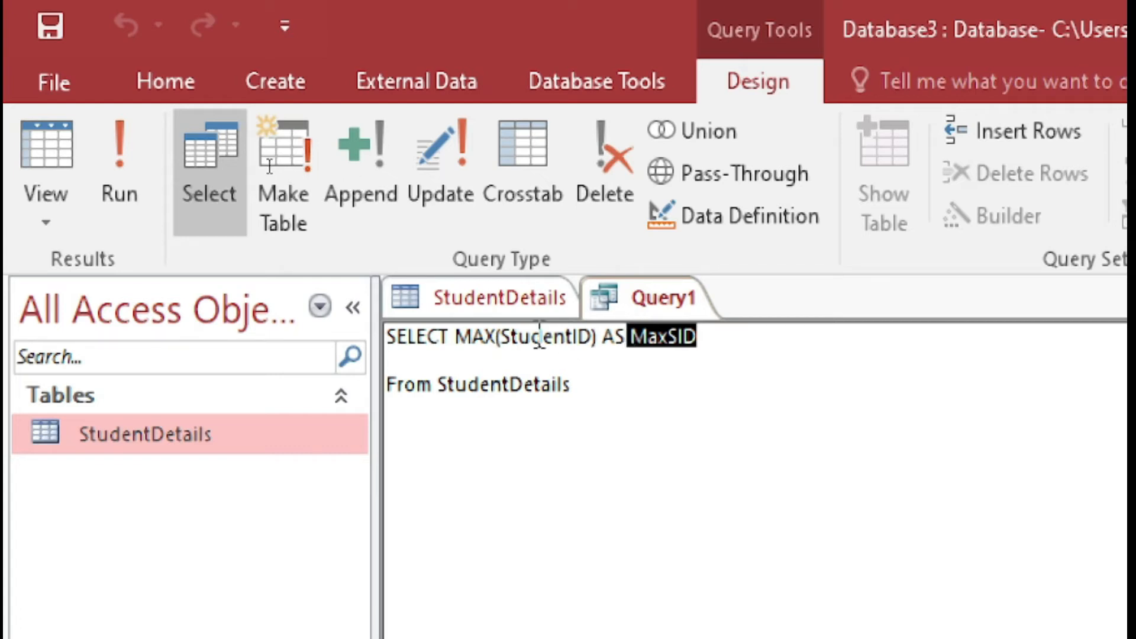
pyautogui.click(492, 297)
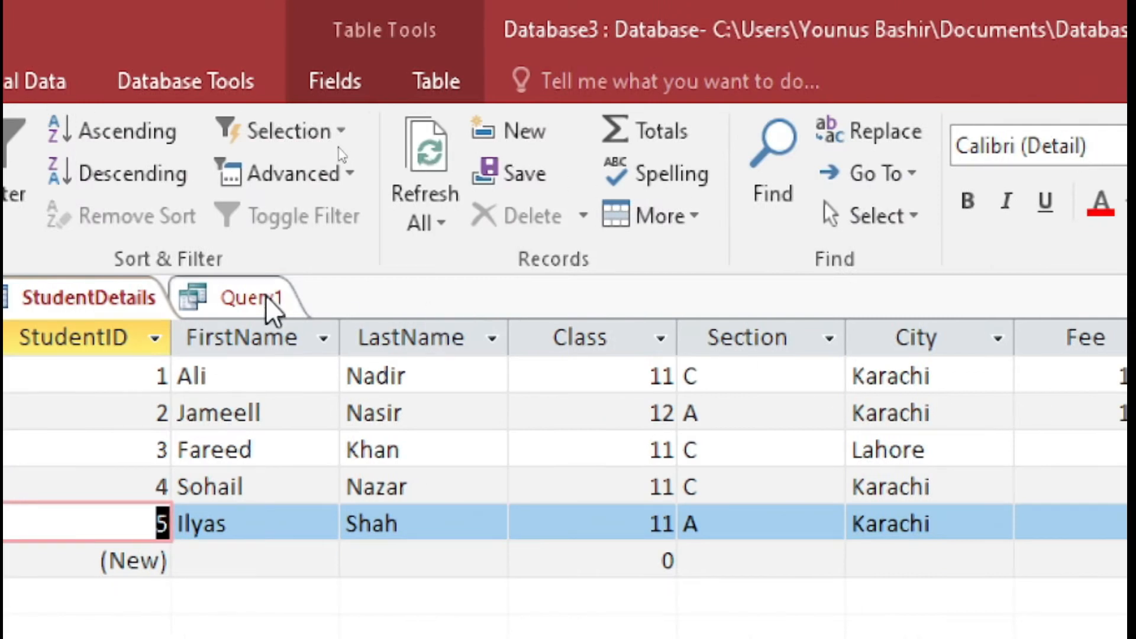
pyautogui.click(661, 298)
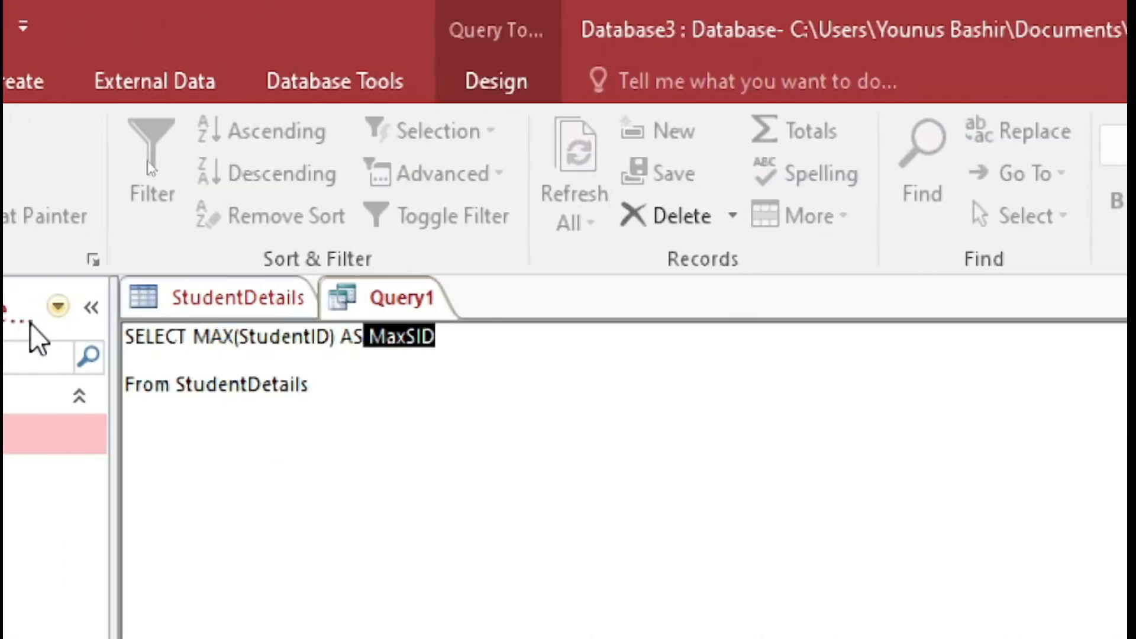
pyautogui.click(232, 299)
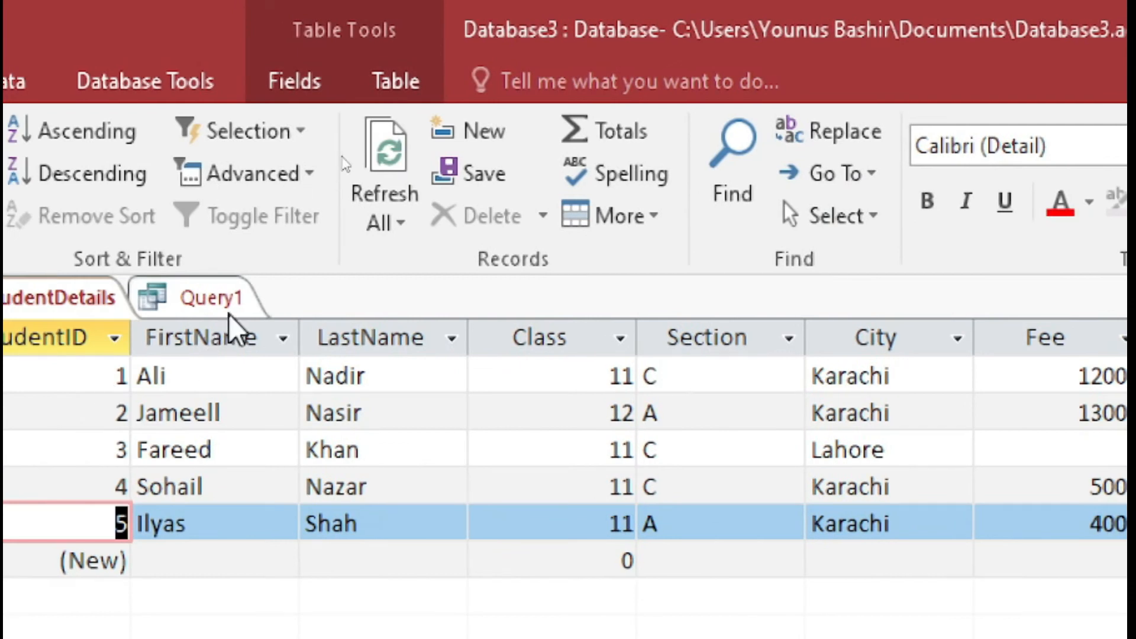
pyautogui.click(214, 297)
# Change the aggregate function in the SELECT line from MAX to Min
pyautogui.click(369, 357)
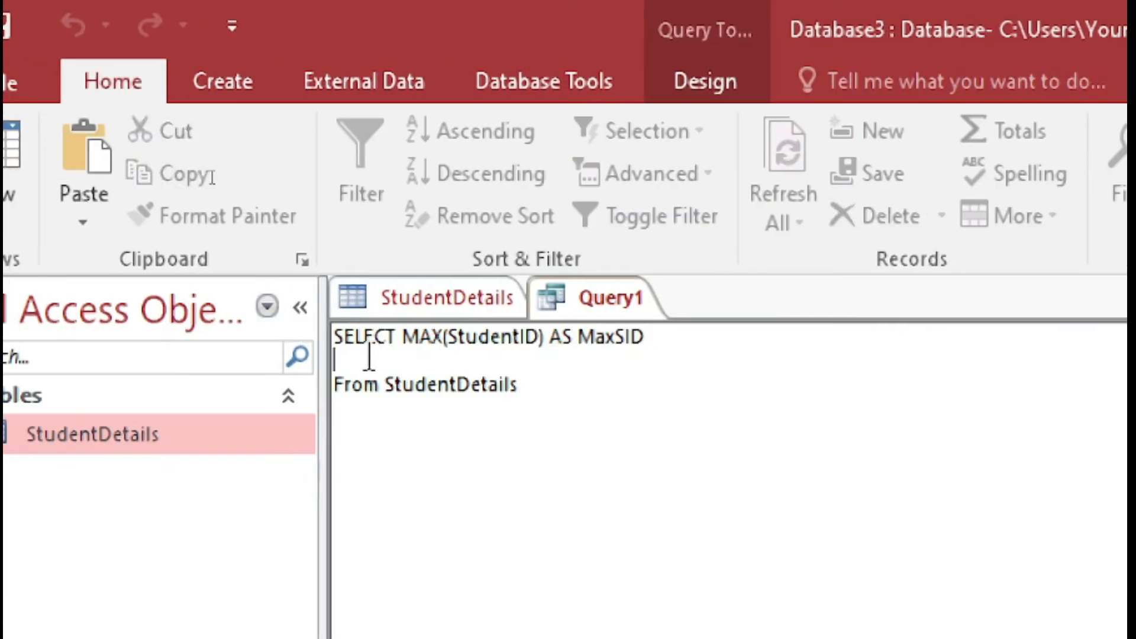
pyautogui.press('Up')
pyautogui.press('Right')
pyautogui.press('Right')
pyautogui.press('Right')
pyautogui.press('Right')
pyautogui.press('Right')
pyautogui.press('Right')
pyautogui.press('Right')
pyautogui.press('Right')
pyautogui.press('Right')
pyautogui.press('Right')
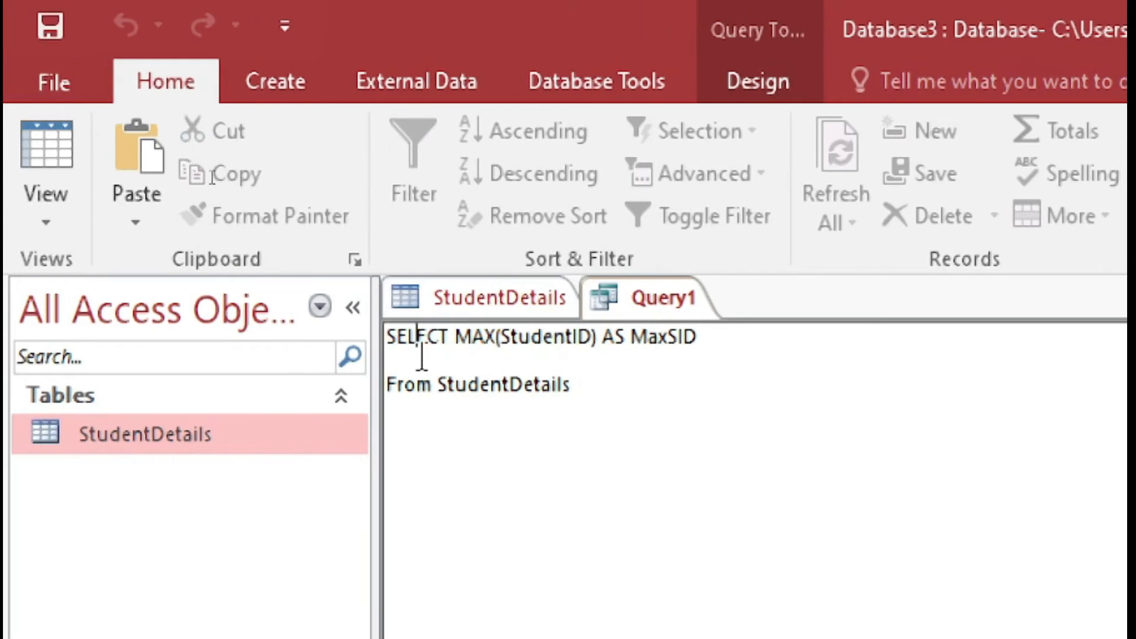
pyautogui.press('BackSpace')
pyautogui.press('BackSpace')
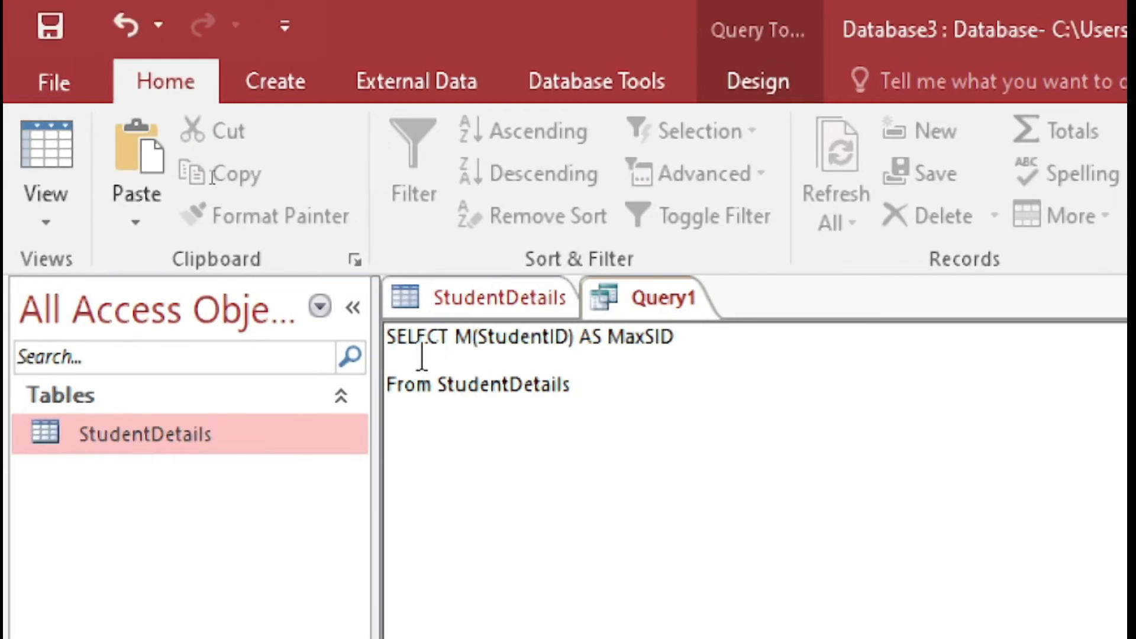
pyautogui.write('in')
# Rename the column alias in the SELECT line to MinSID
pyautogui.press('Right')
pyautogui.press('Right')
pyautogui.press('Right')
pyautogui.press('Right')
pyautogui.press('Right')
pyautogui.press('Right')
pyautogui.press('Right')
pyautogui.press('Right')
pyautogui.press('Right')
pyautogui.press('Right')
pyautogui.press('Right')
pyautogui.press('Right')
pyautogui.press('Right')
pyautogui.press('Right')
pyautogui.press('Right')
pyautogui.press('Right')
pyautogui.press('Right')
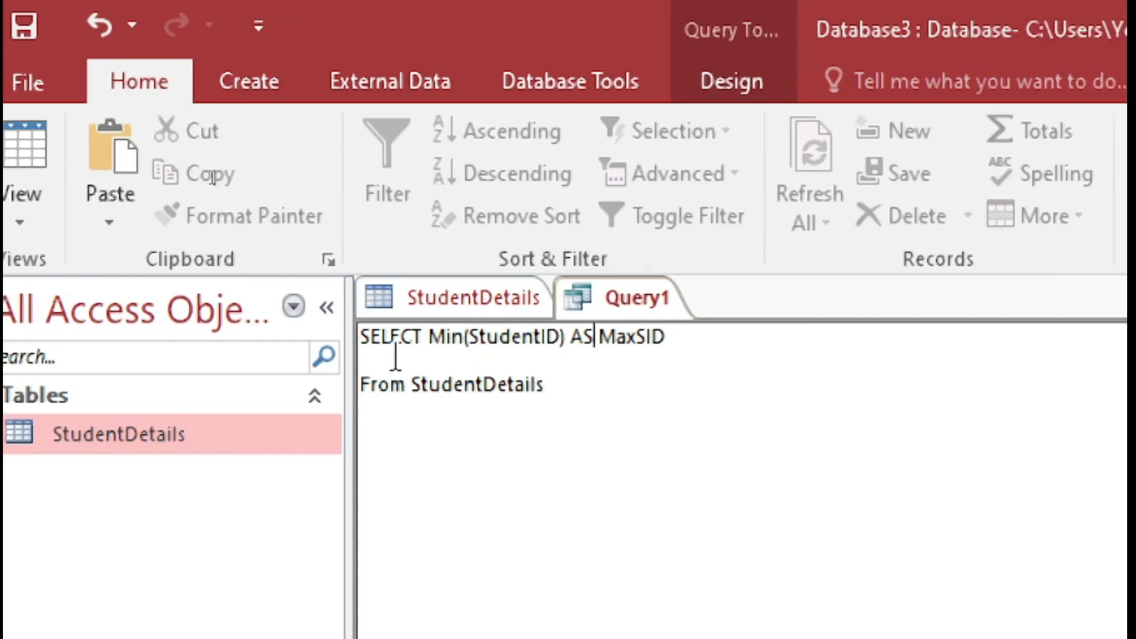
pyautogui.press('BackSpace')
pyautogui.press('BackSpace')
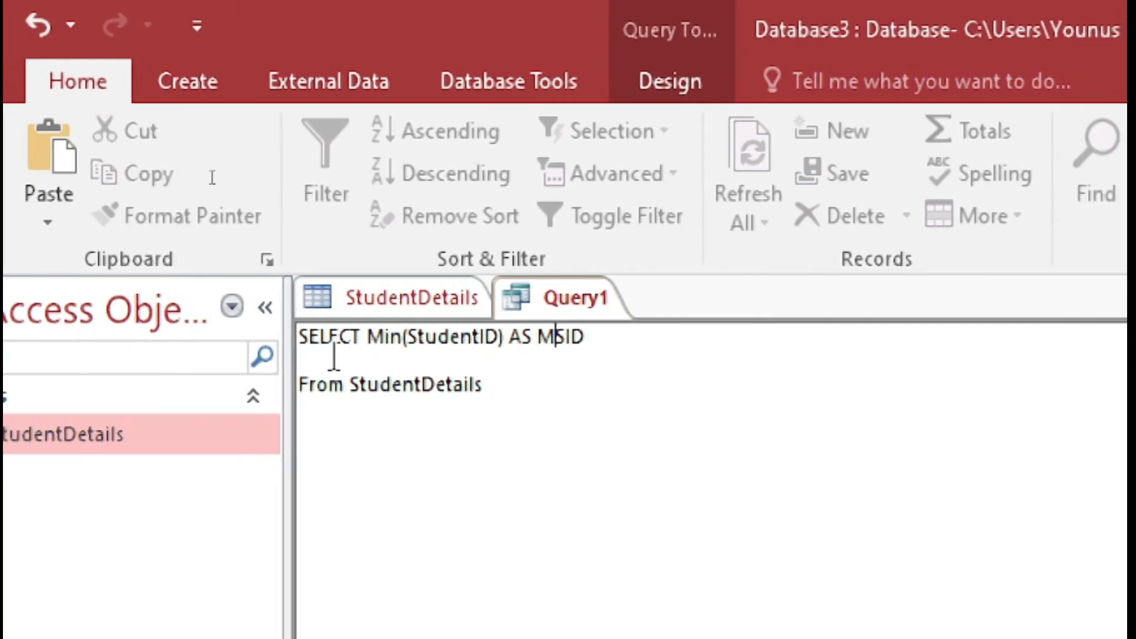
pyautogui.write('in')
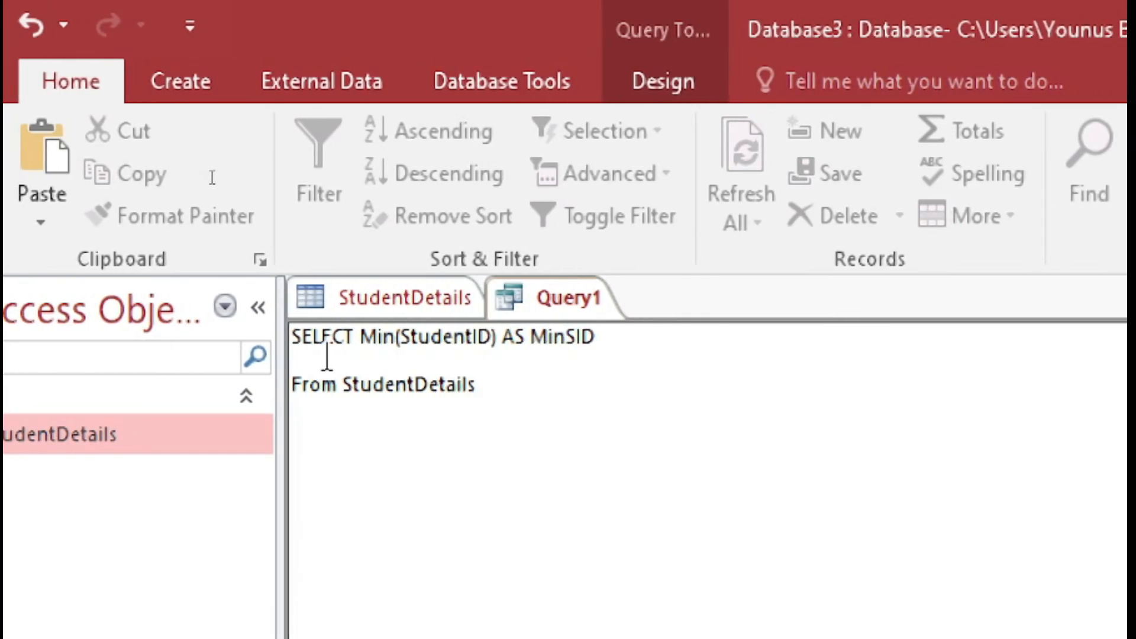
# Run the Min(StudentID) query and return to its SQL text
pyautogui.click(662, 81)
pyautogui.click(16, 175)
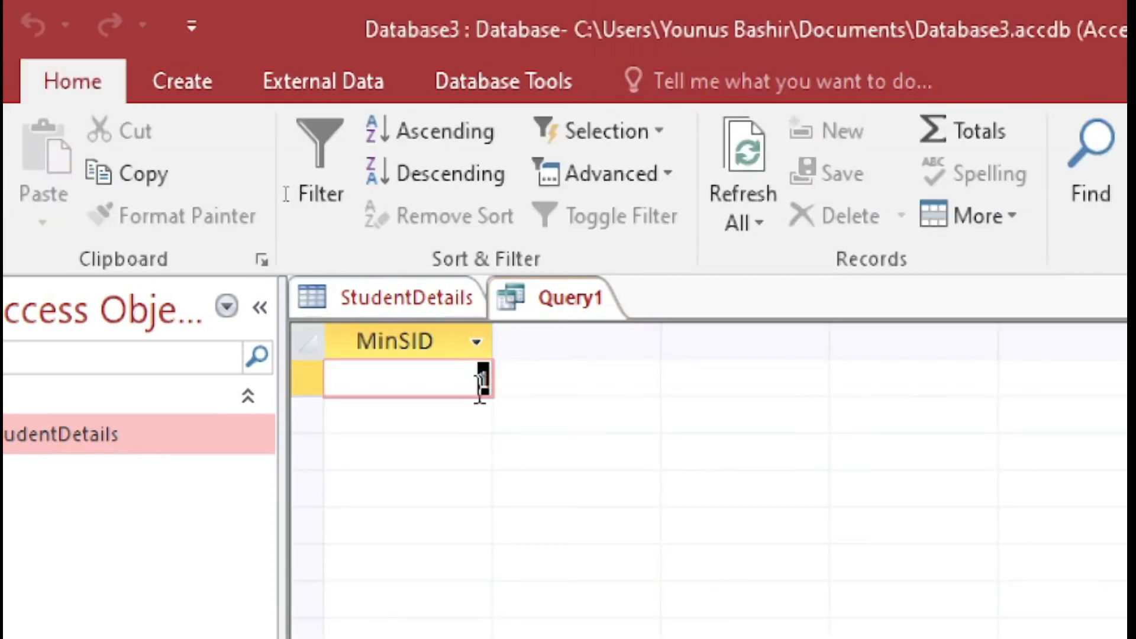
pyautogui.rightClick(527, 300)
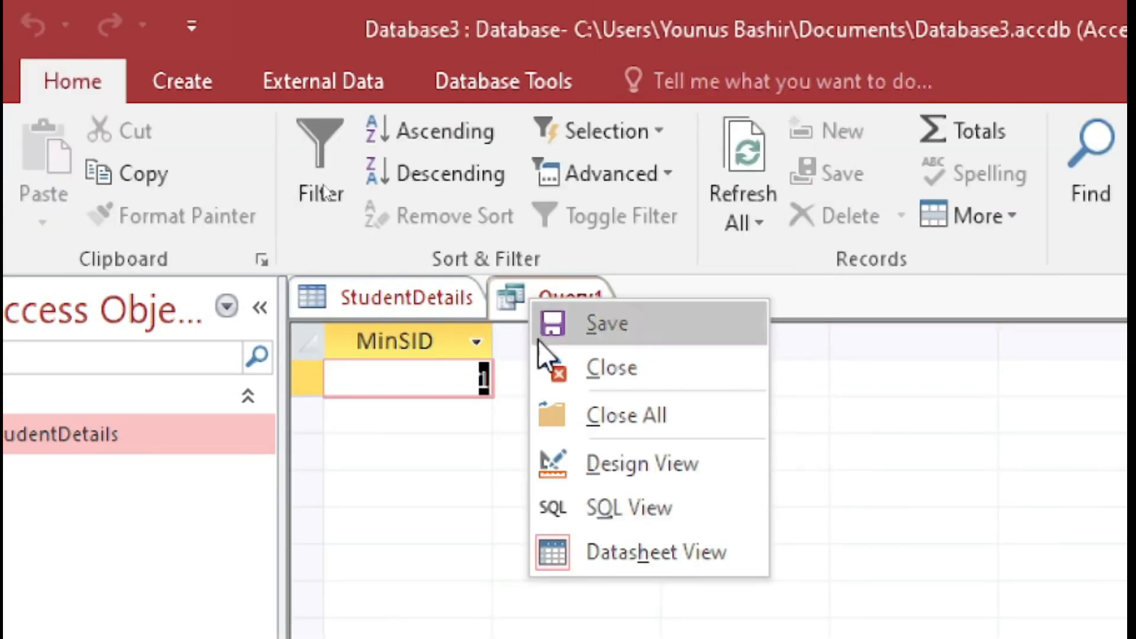
pyautogui.click(612, 506)
# Replace the alias after AS with TotalFee
pyautogui.click(397, 336)
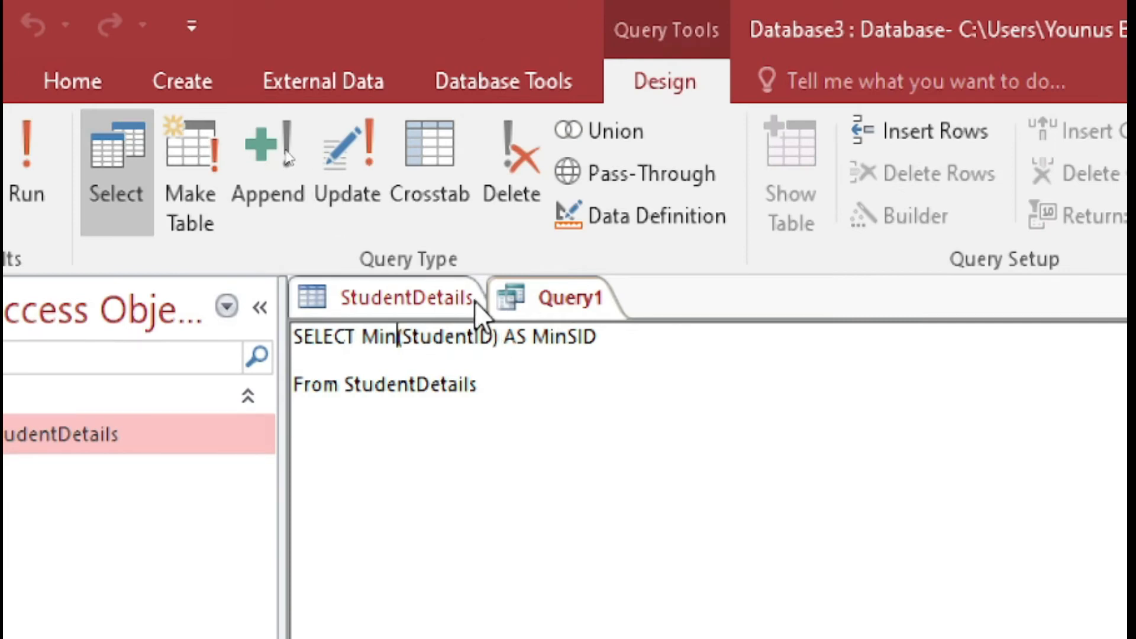
pyautogui.click(609, 335)
pyautogui.press('BackSpace')
pyautogui.press('BackSpace')
pyautogui.press('BackSpace')
pyautogui.press('BackSpace')
pyautogui.press('BackSpace')
pyautogui.press('BackSpace')
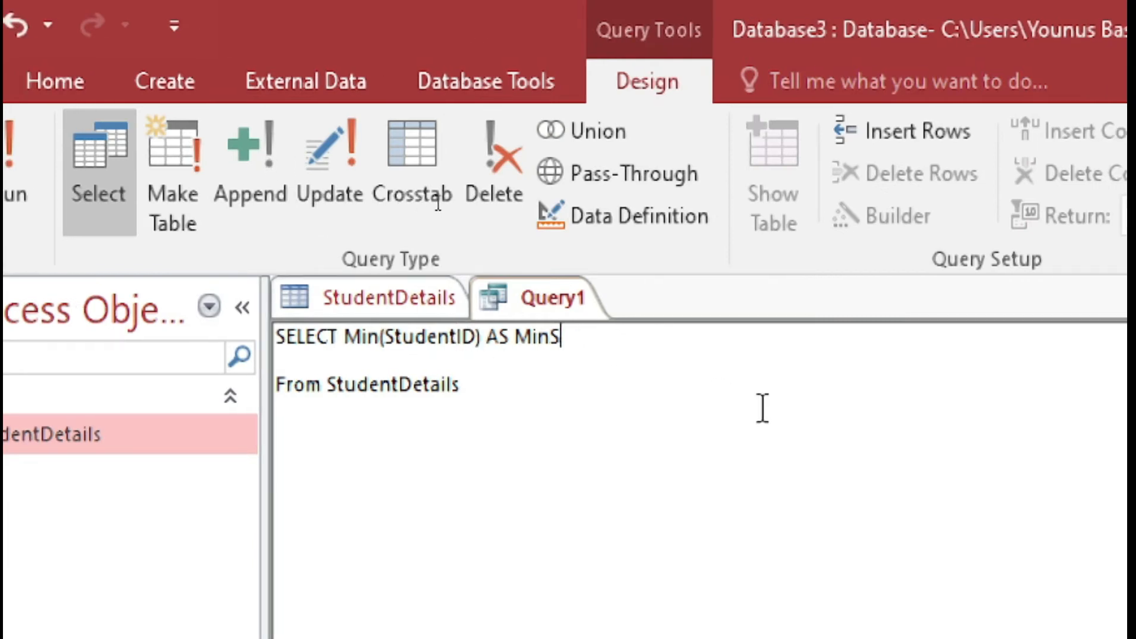
pyautogui.write('Total')
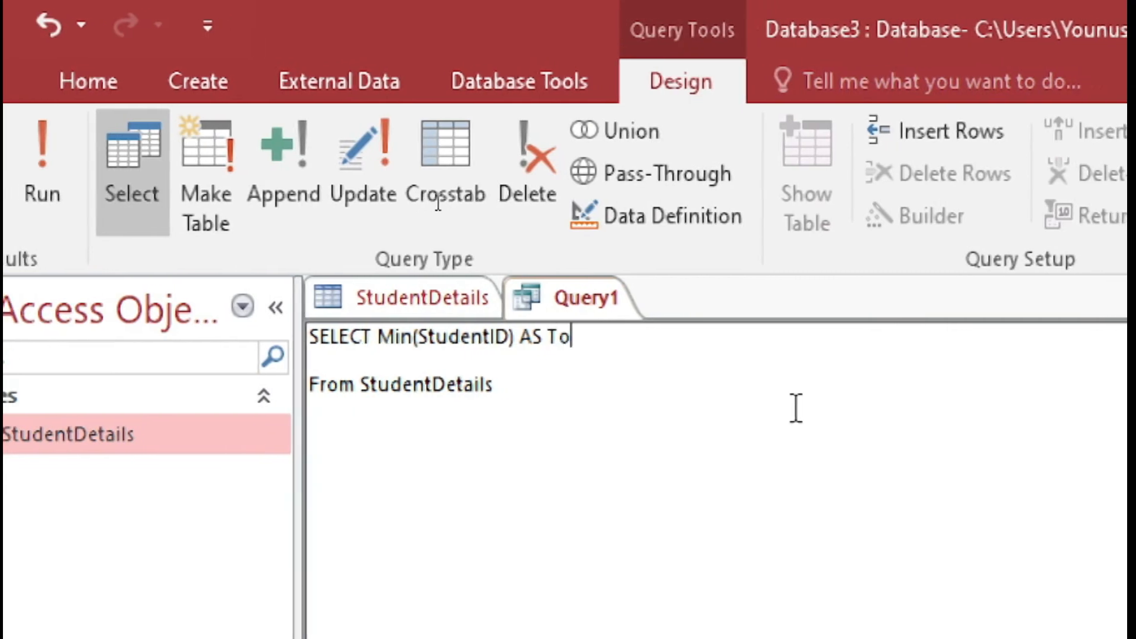
pyautogui.write('DF')
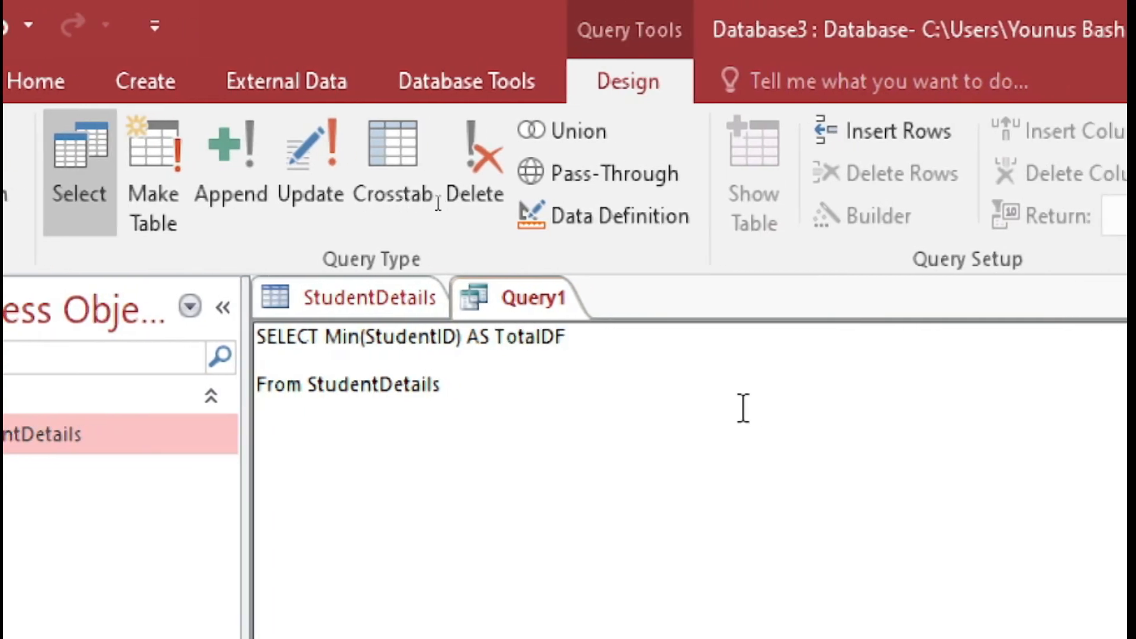
pyautogui.press('BackSpace')
pyautogui.press('BackSpace')
pyautogui.write('Fee')
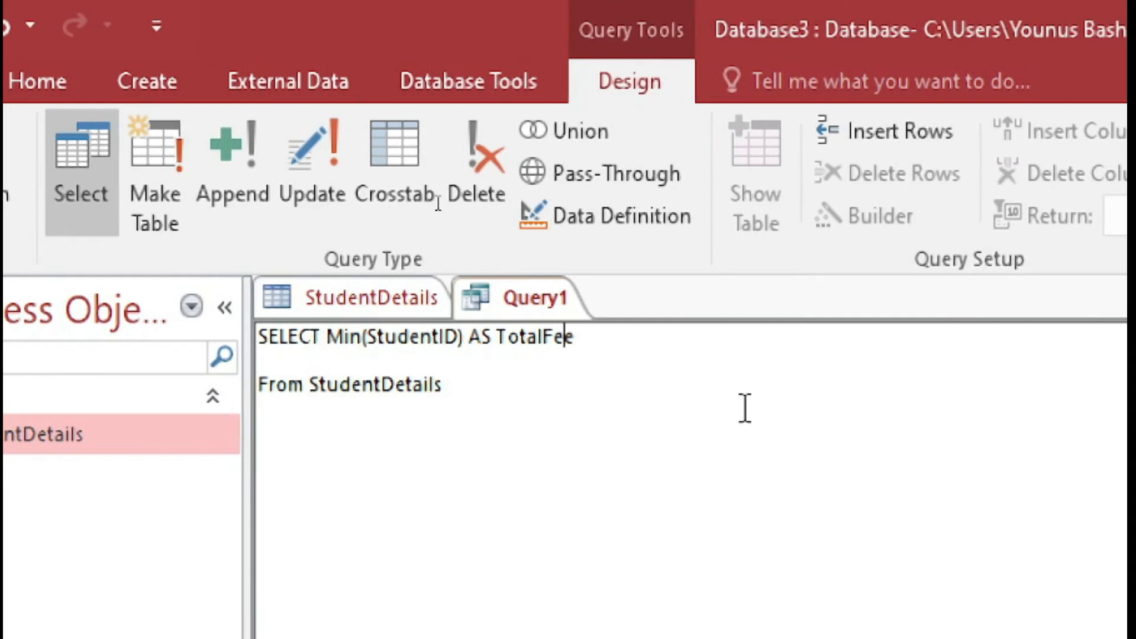
# Replace the StudentID field inside the aggregate function's parentheses with Fee
pyautogui.press('Left')
pyautogui.press('Left')
pyautogui.press('Left')
pyautogui.press('Left')
pyautogui.press('Left')
pyautogui.press('Left')
pyautogui.press('Left')
pyautogui.press('Left')
pyautogui.press('Left')
pyautogui.press('Left')
pyautogui.press('Left')
pyautogui.press('Left')
pyautogui.press('Left')
pyautogui.hotkey('shift', 'Left')
pyautogui.hotkey('shift', 'Left')
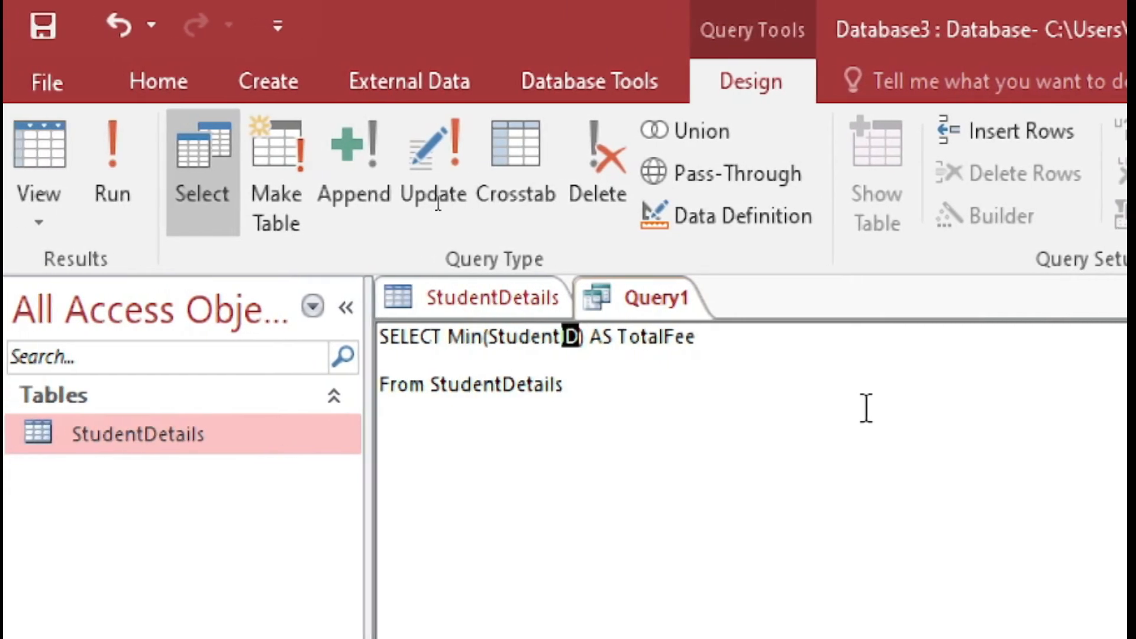
pyautogui.hotkey('shift', 'Left')
pyautogui.hotkey('shift', 'Left')
pyautogui.hotkey('shift', 'Left')
pyautogui.hotkey('shift', 'Left')
pyautogui.hotkey('shift', 'Left')
pyautogui.hotkey('shift', 'Left')
pyautogui.hotkey('shift', 'Left')
pyautogui.press('BackSpace')
pyautogui.write('Fee')
# Change the aggregate function applied to Fee to SUM
pyautogui.press('Left')
pyautogui.press('Left')
pyautogui.hotkey('shift', 'Left')
pyautogui.hotkey('shift', 'Left')
pyautogui.hotkey('shift', 'Left')
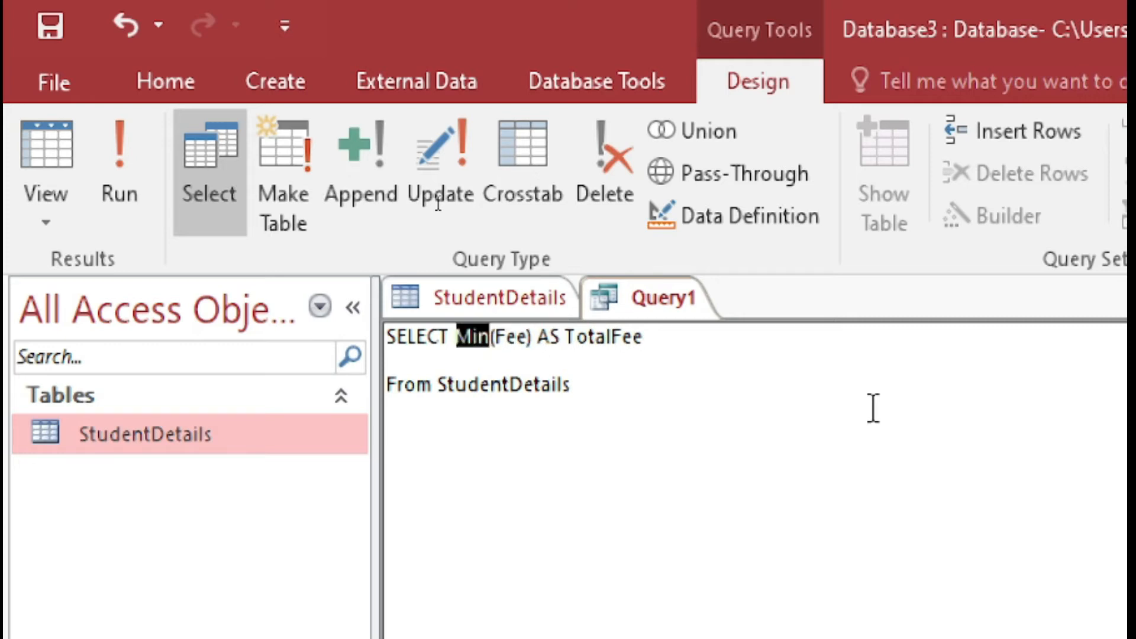
pyautogui.press('BackSpace')
pyautogui.write('SUM')
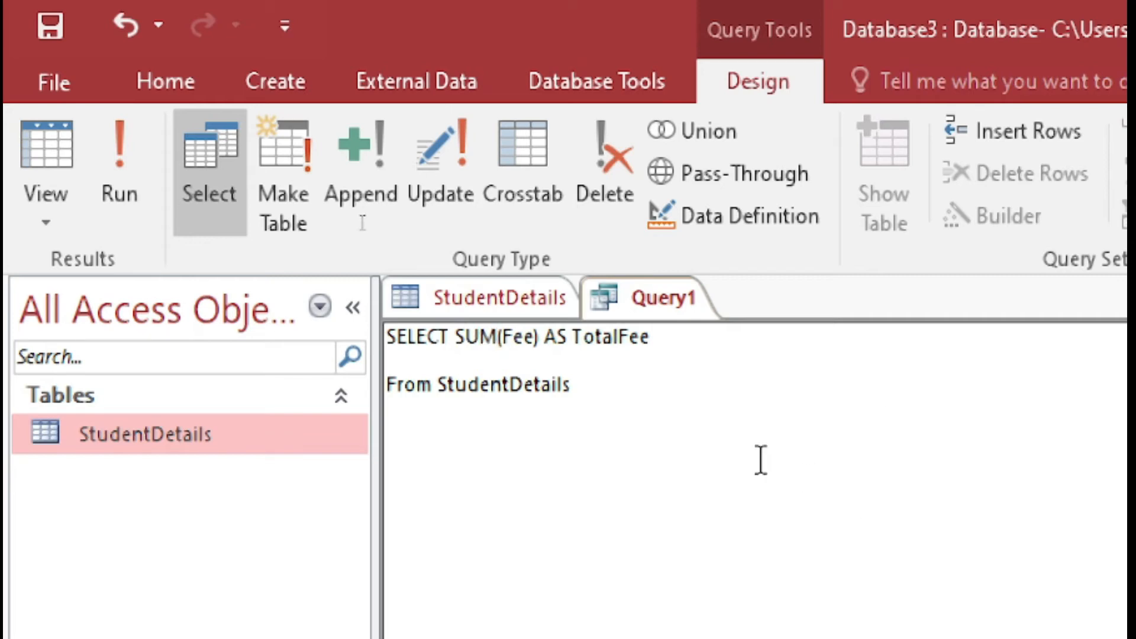
# Run the SUM(Fee) query, inspect the TotalFee result, and return to the SQL text
pyautogui.doubleClick(517, 337)
pyautogui.click(116, 133)
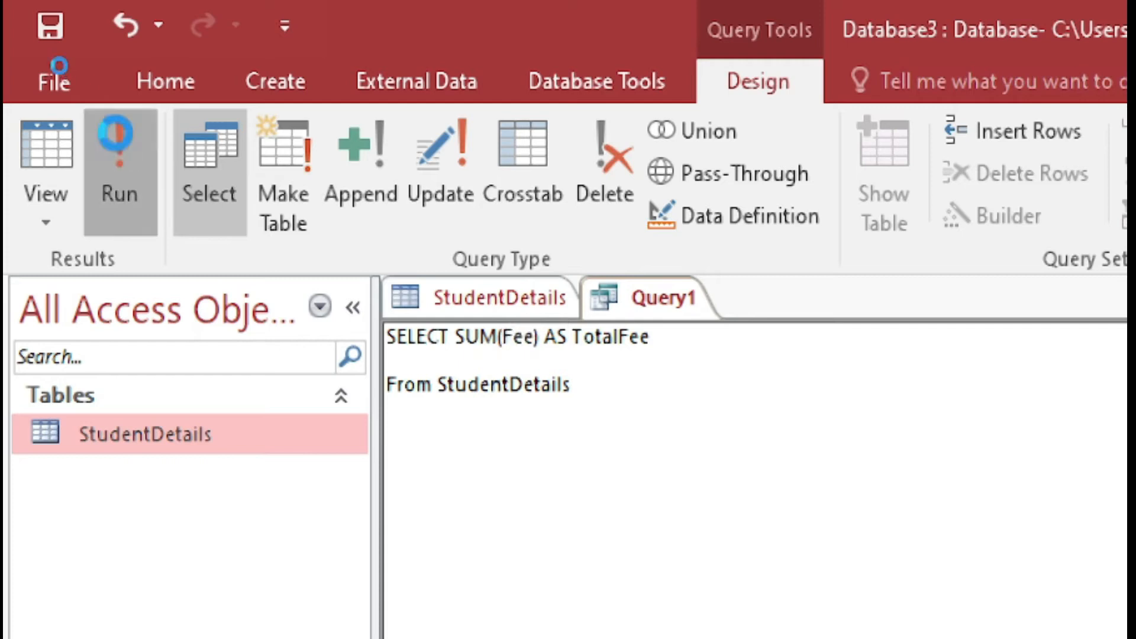
pyautogui.click(548, 378)
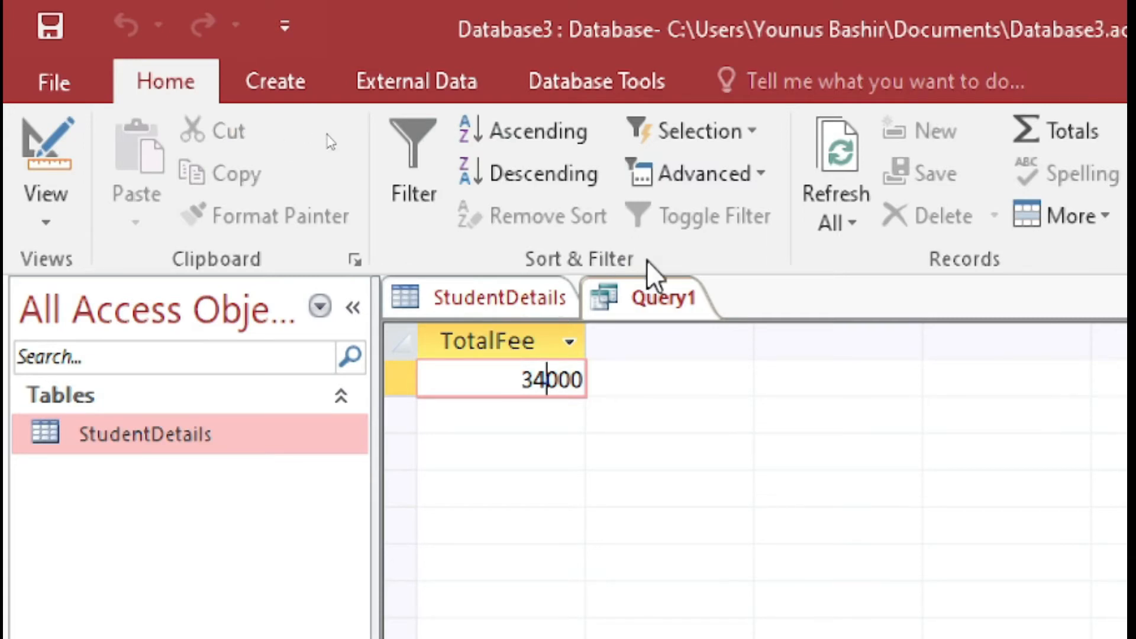
pyautogui.rightClick(659, 297)
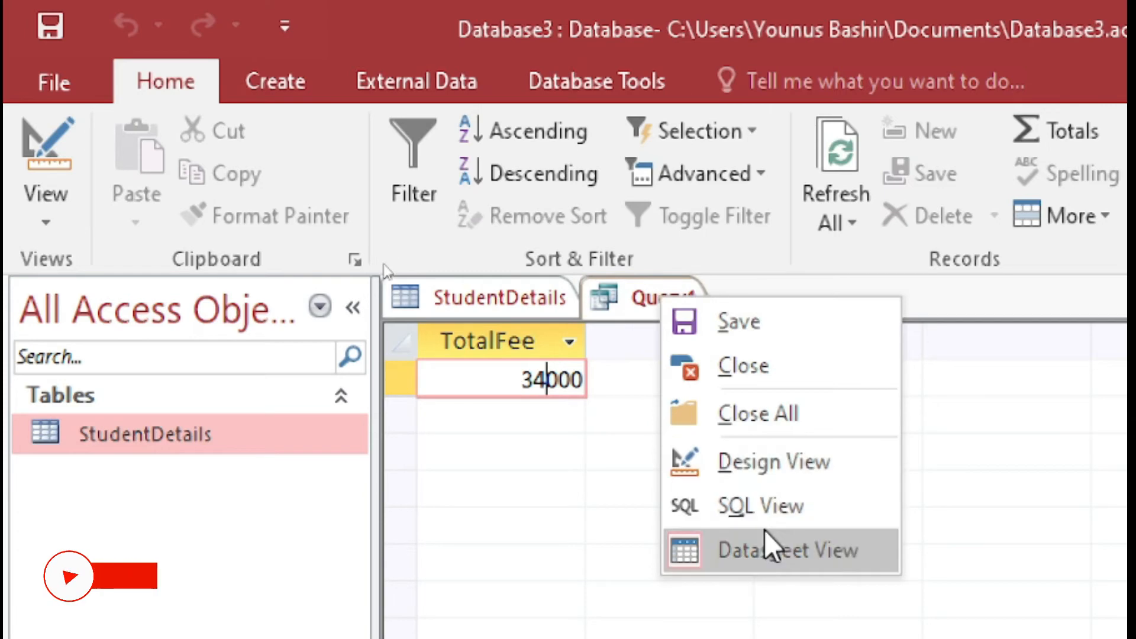
pyautogui.click(764, 535)
pyautogui.rightClick(675, 290)
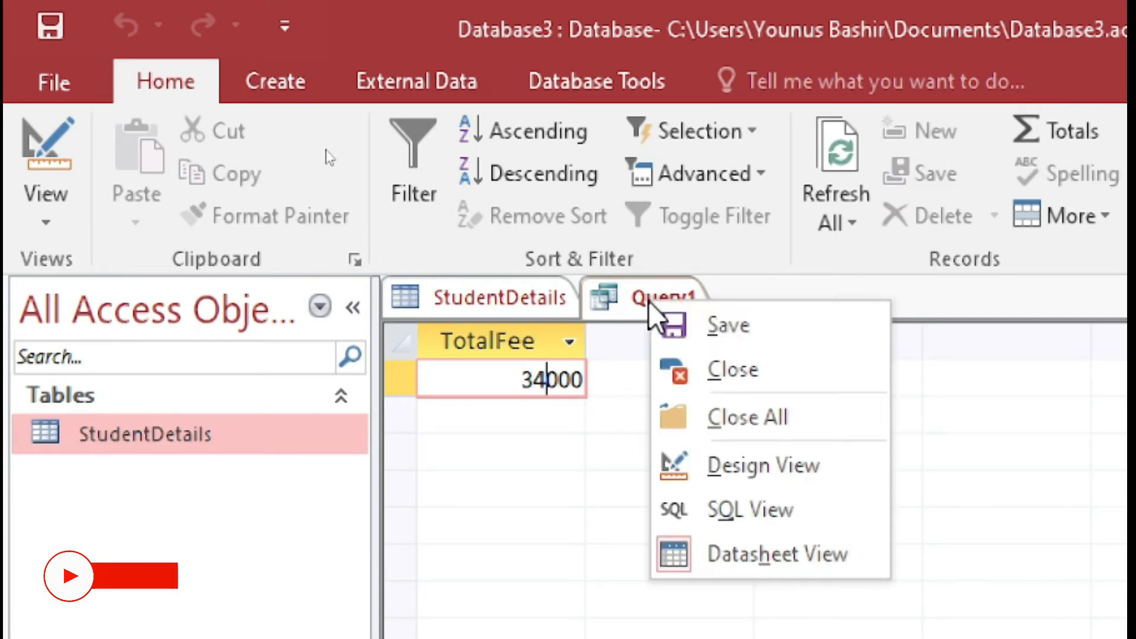
pyautogui.click(724, 512)
# Add a comma after TotalFee and move the SUM(Fee) expression onto its own line beneath SELECT
pyautogui.click(477, 332)
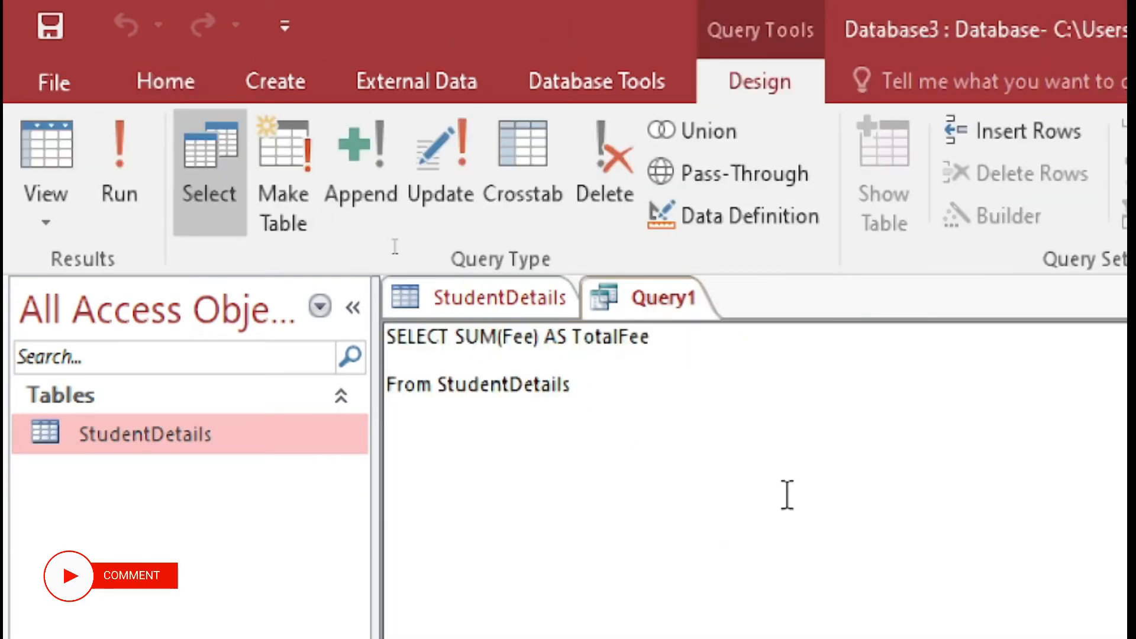
pyautogui.hotkey('ctrl', 'Right')
pyautogui.press('Right')
pyautogui.press('Right')
pyautogui.press('Right')
pyautogui.press('Right')
pyautogui.press('Right')
pyautogui.press('Right')
pyautogui.press('Right')
pyautogui.press('Right')
pyautogui.press('Right')
pyautogui.press('Right')
pyautogui.press('Right')
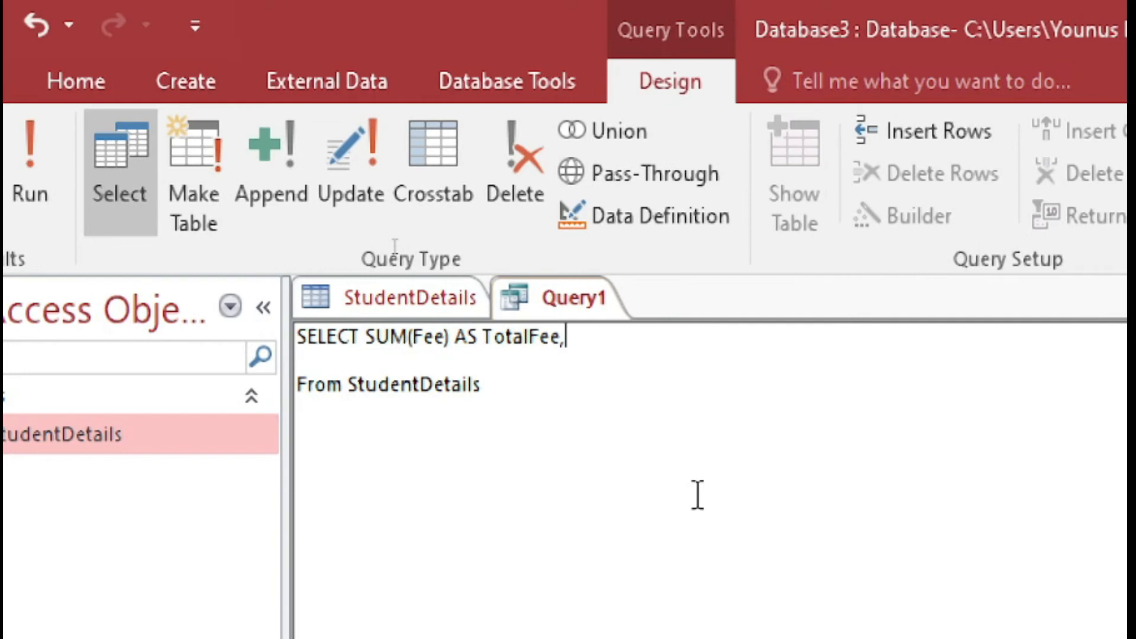
pyautogui.write(',')
pyautogui.press('Return')
pyautogui.press('Up')
pyautogui.hotkey('ctrl', 'Right')
pyautogui.hotkey('ctrl', 'Right')
pyautogui.hotkey('ctrl', 'Left')
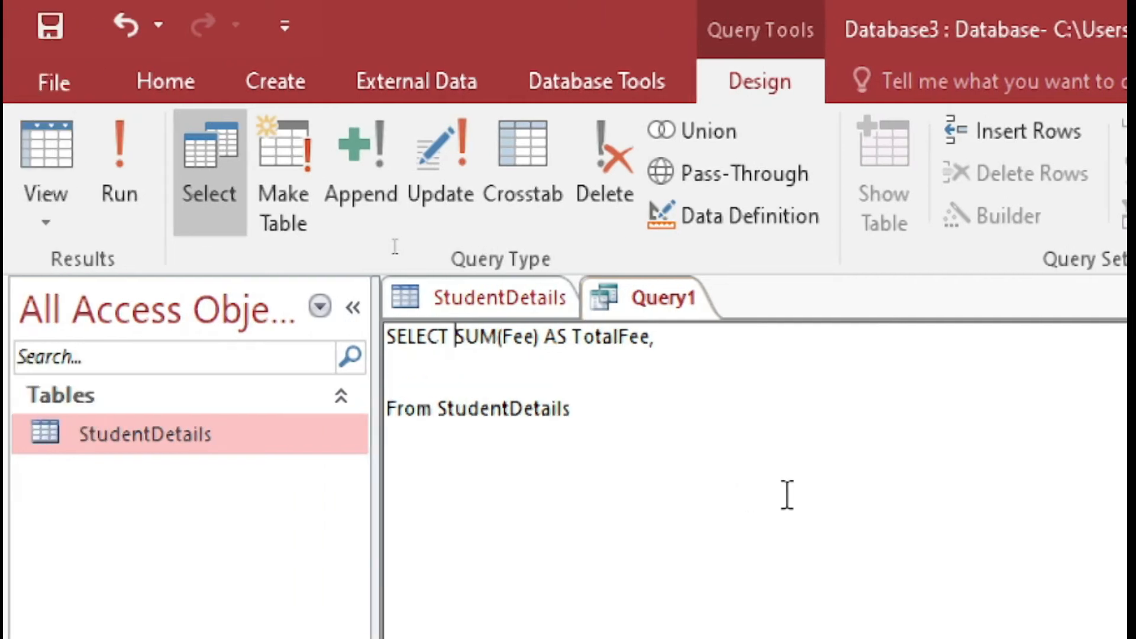
pyautogui.press('Return')
pyautogui.press('Down')
# Add the column AVG(FEE) AS AVGFEE beneath the SUM line and remove the blank line above From
pyautogui.write('AVG')
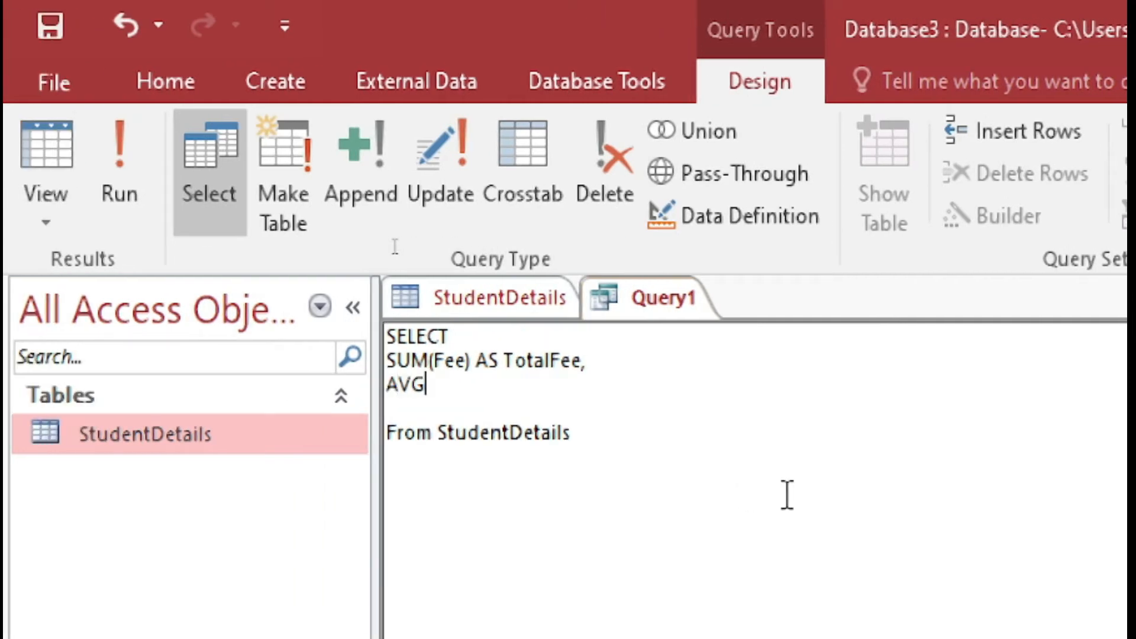
pyautogui.write('(FEE)')
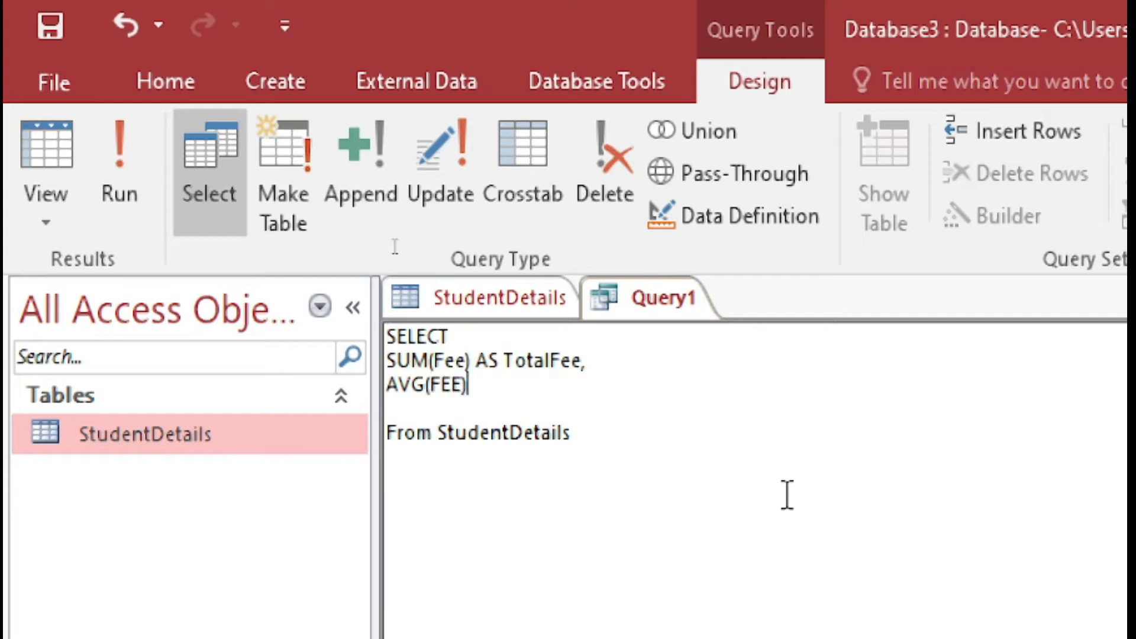
pyautogui.write(' AS AVG')
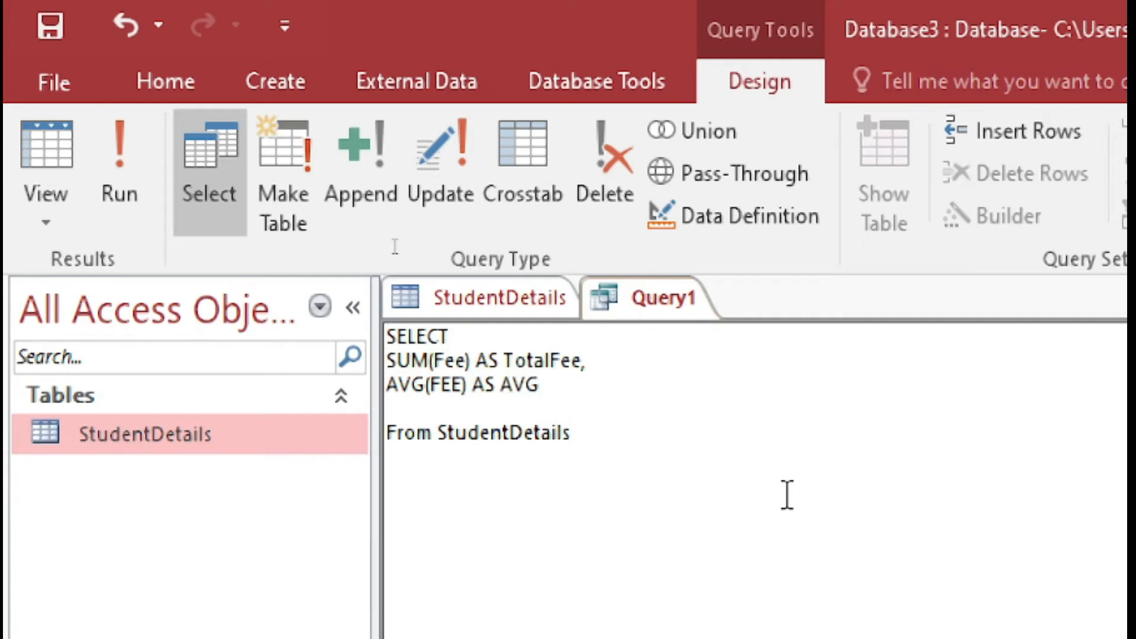
pyautogui.write('FEE')
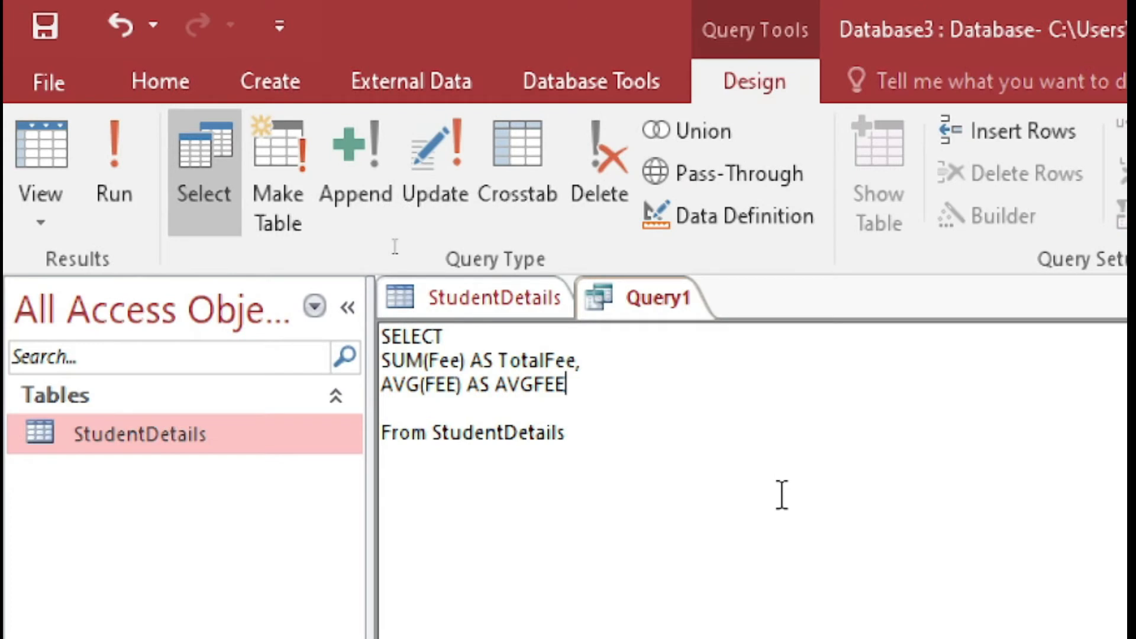
pyautogui.moveTo(577, 390); pyautogui.dragTo(368, 392)
pyautogui.click(421, 406)
pyautogui.press('BackSpace')
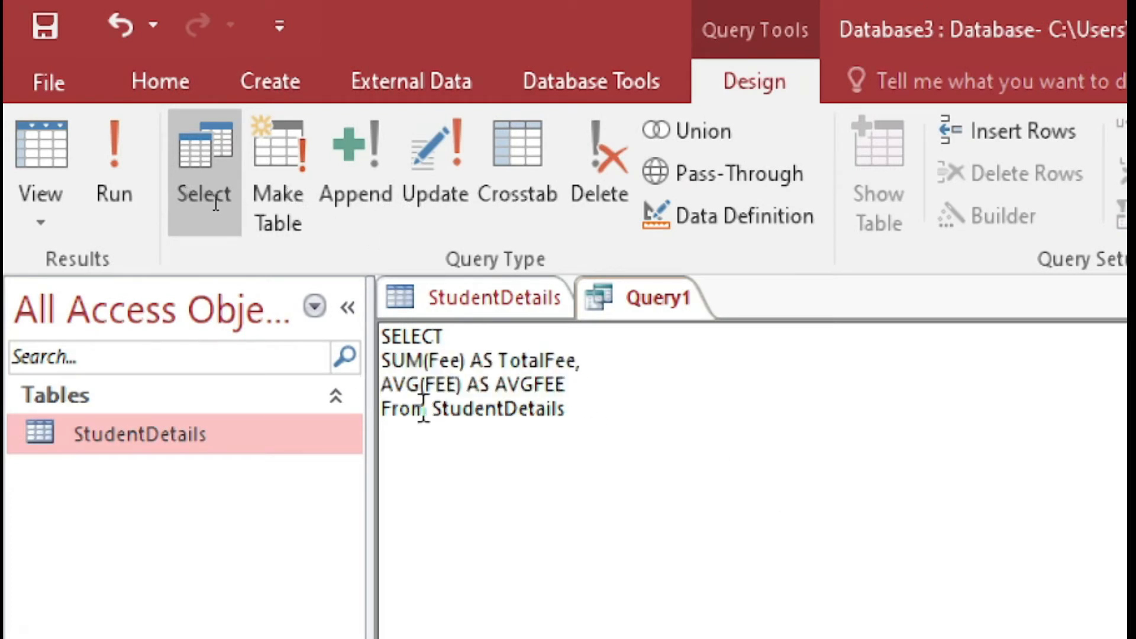
# Run the query, compare the TotalFee and AVGFEE results, and return to the SQL text
pyautogui.click(118, 175)
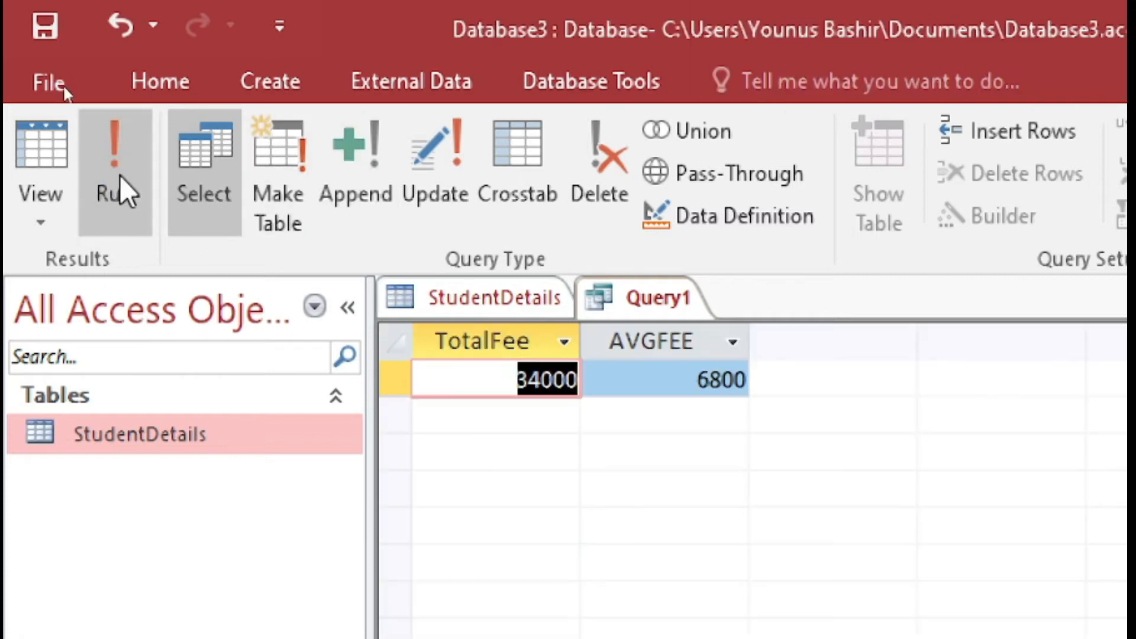
pyautogui.click(677, 380)
pyautogui.click(515, 380)
pyautogui.click(667, 384)
pyautogui.click(532, 386)
pyautogui.click(679, 390)
pyautogui.click(497, 386)
pyautogui.click(639, 390)
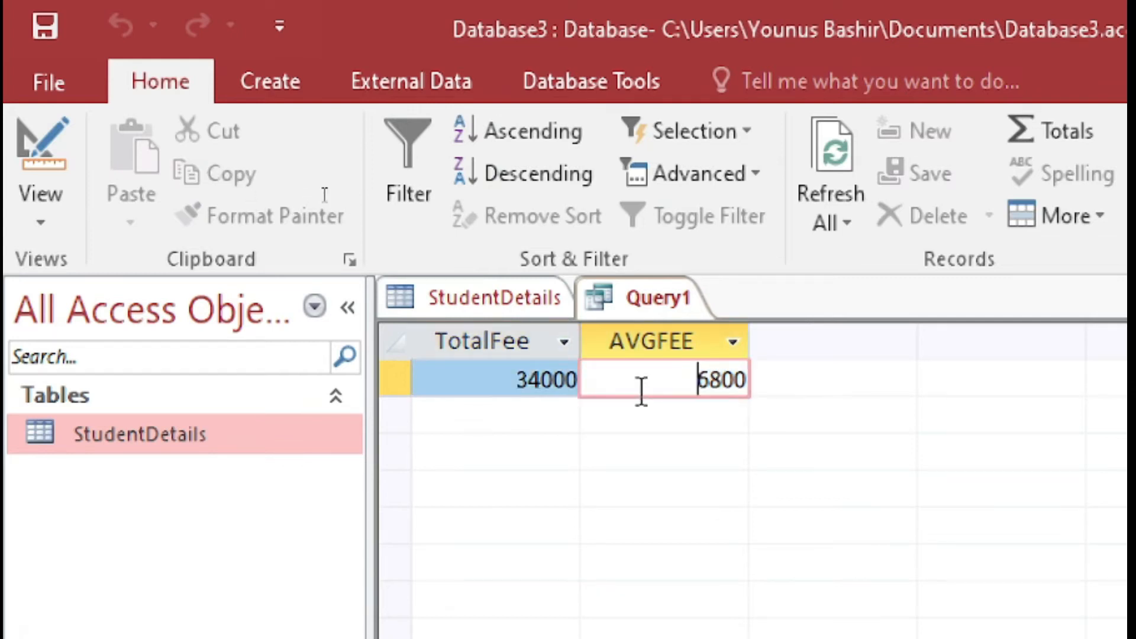
pyautogui.rightClick(652, 298)
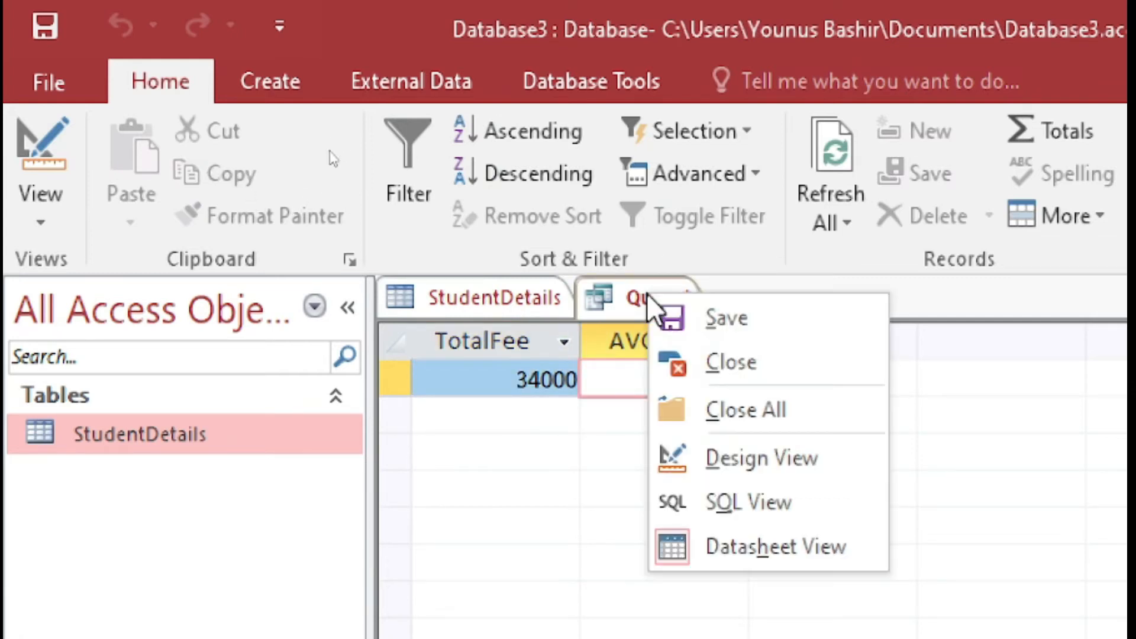
pyautogui.click(762, 513)
# Add the keyword HAVING on a line directly beneath From StudentDetails and highlight it
pyautogui.click(624, 387)
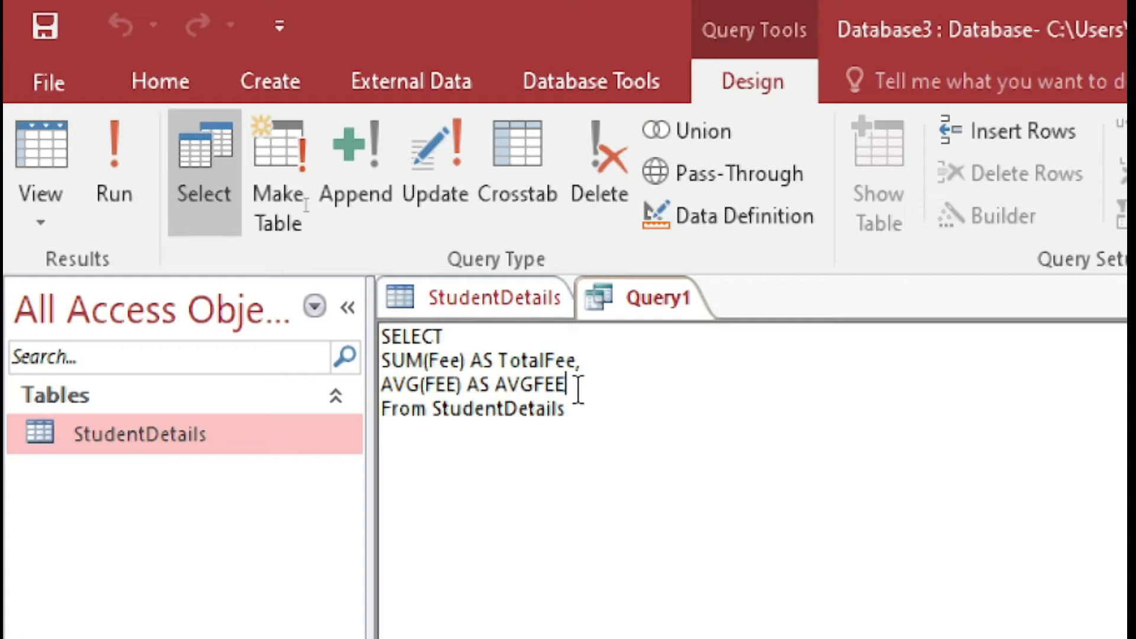
pyautogui.click(587, 415)
pyautogui.write('HAVING')
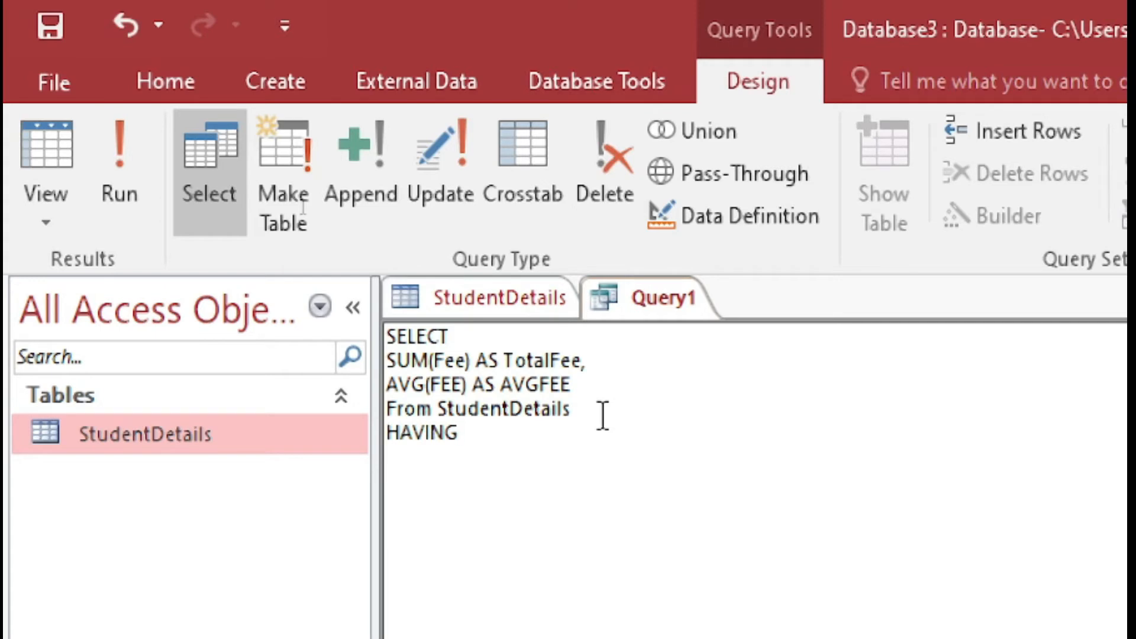
pyautogui.press('Home')
pyautogui.press('Return')
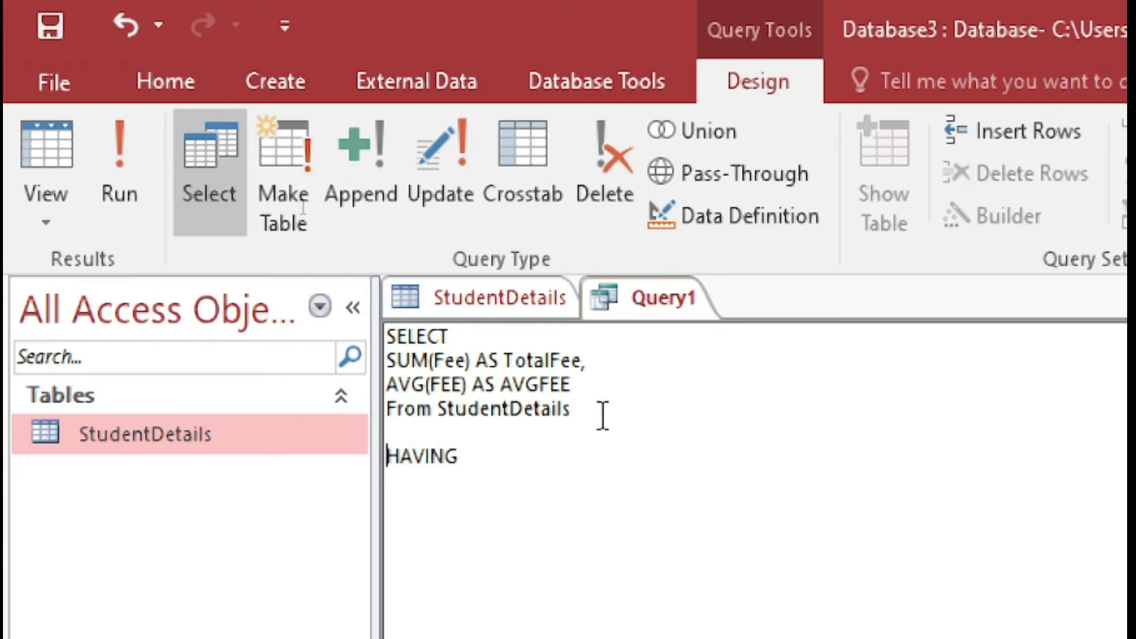
pyautogui.press('Delete')
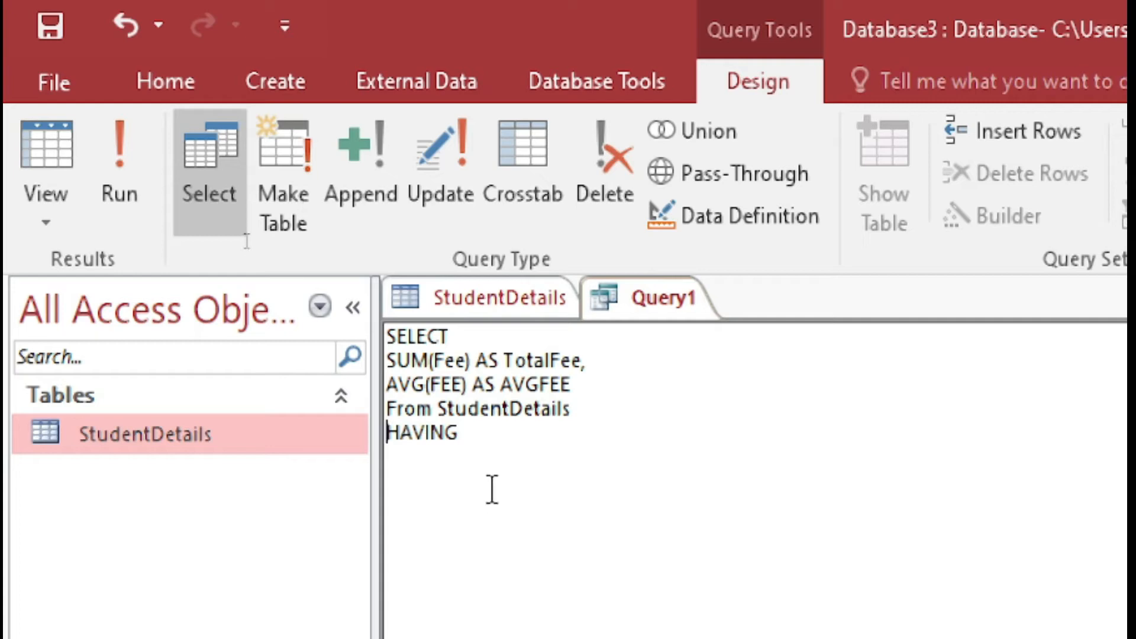
pyautogui.moveTo(462, 432); pyautogui.dragTo(375, 435)
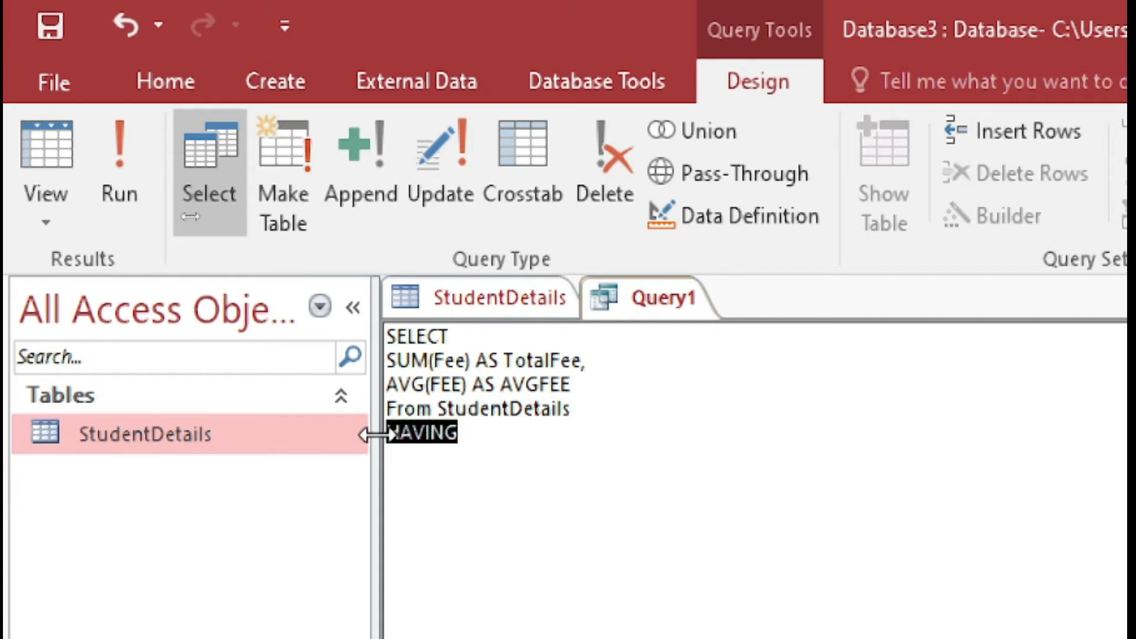
# Check the Class values in the StudentDetails table and complete the HAVING line with the condition Class=11
pyautogui.click(496, 299)
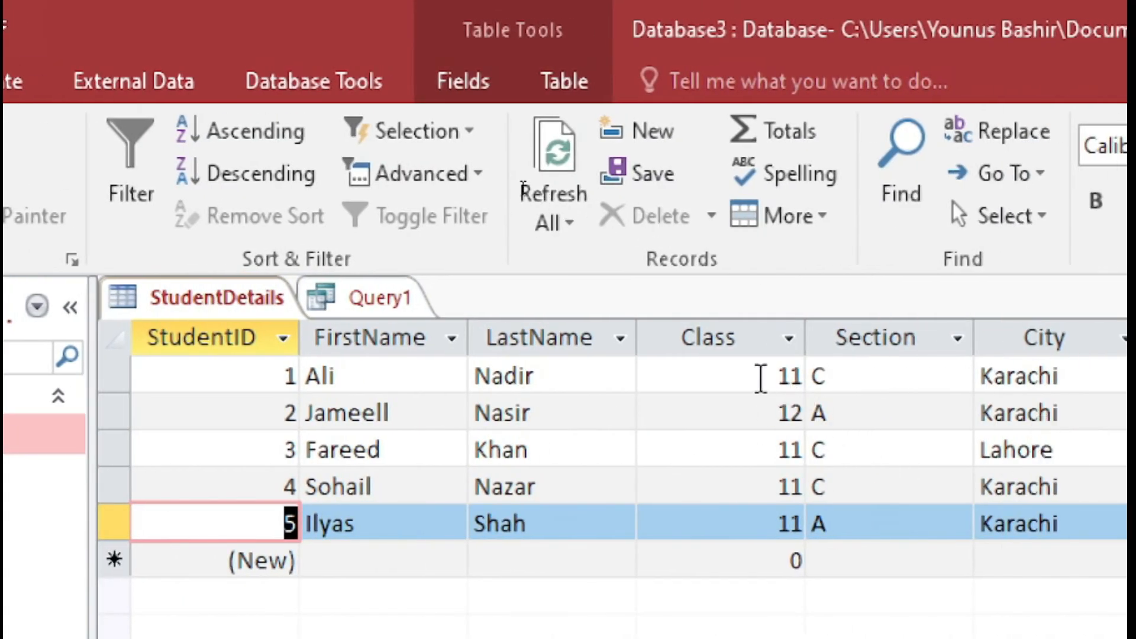
pyautogui.click(761, 378)
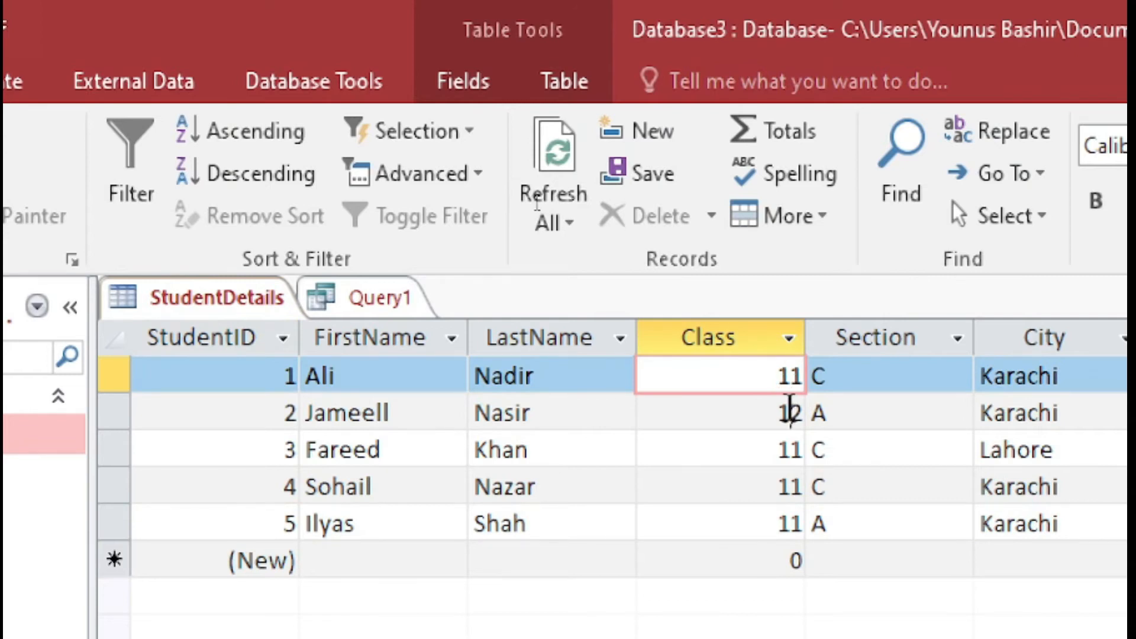
pyautogui.click(786, 403)
pyautogui.click(391, 308)
pyautogui.click(269, 440)
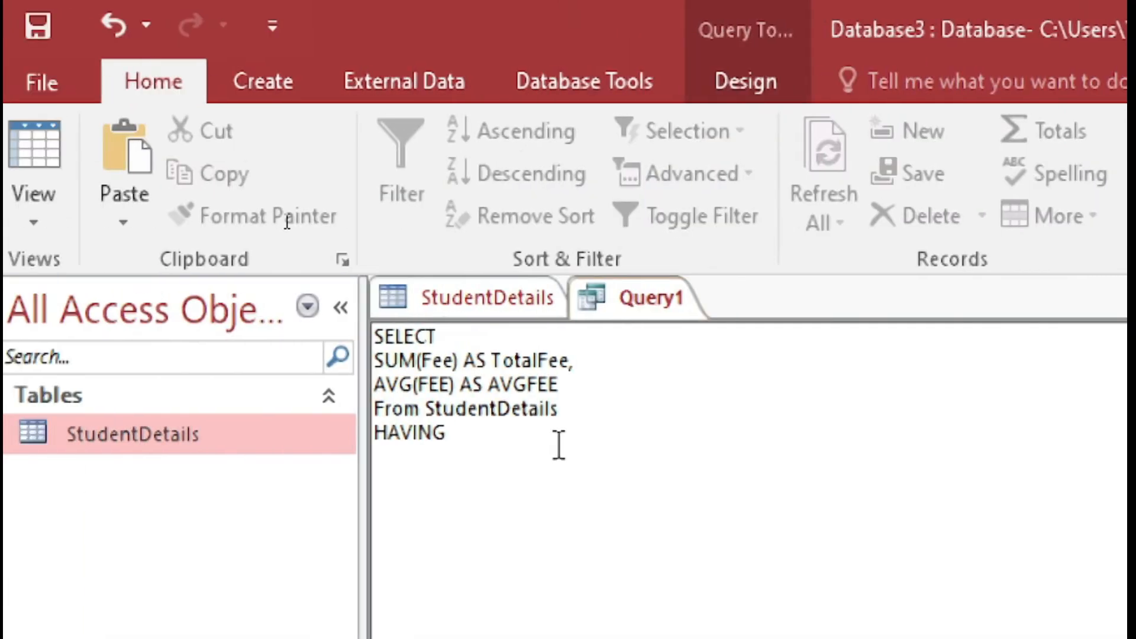
pyautogui.write('CLa')
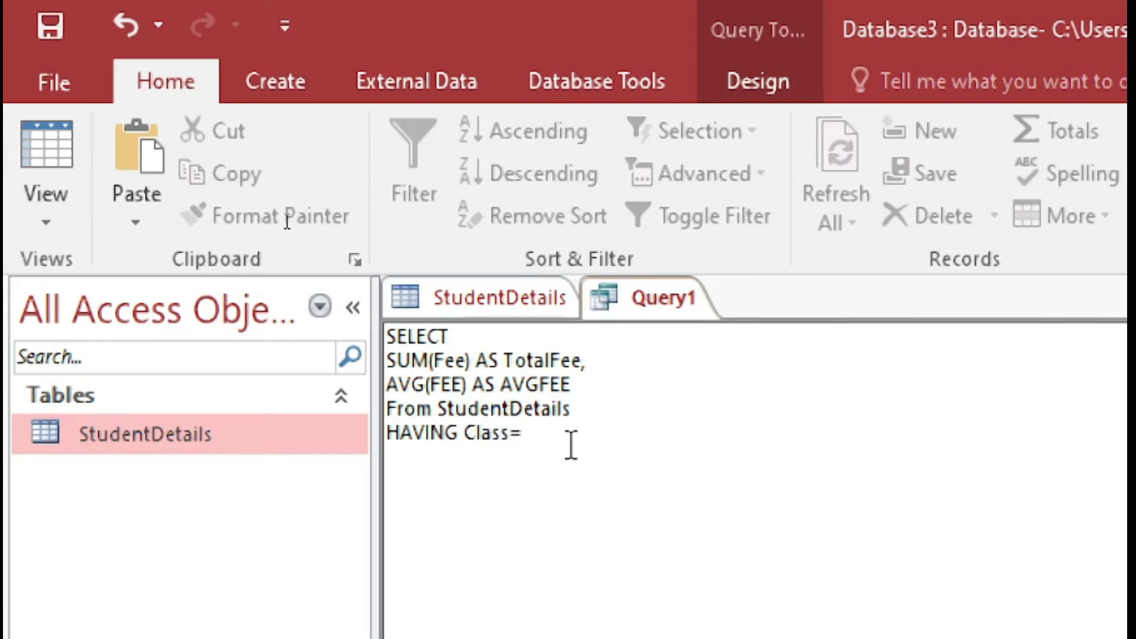
# Run the query, check TotalFee against the Class column of StudentDetails, and return to the SQL text
pyautogui.click(667, 307)
pyautogui.click(759, 86)
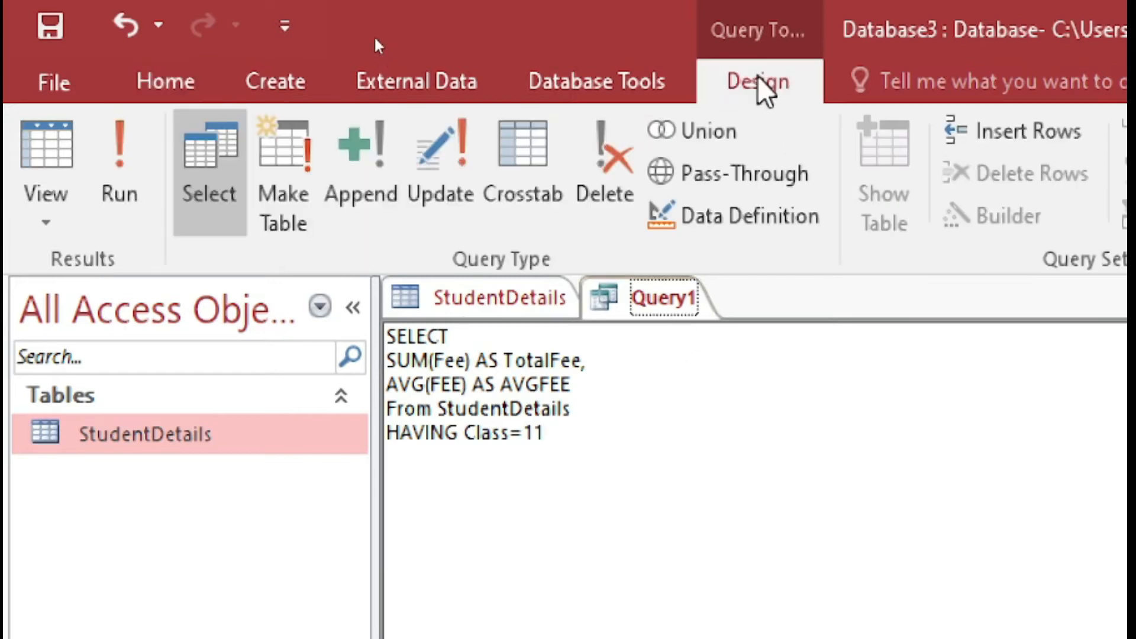
pyautogui.click(120, 172)
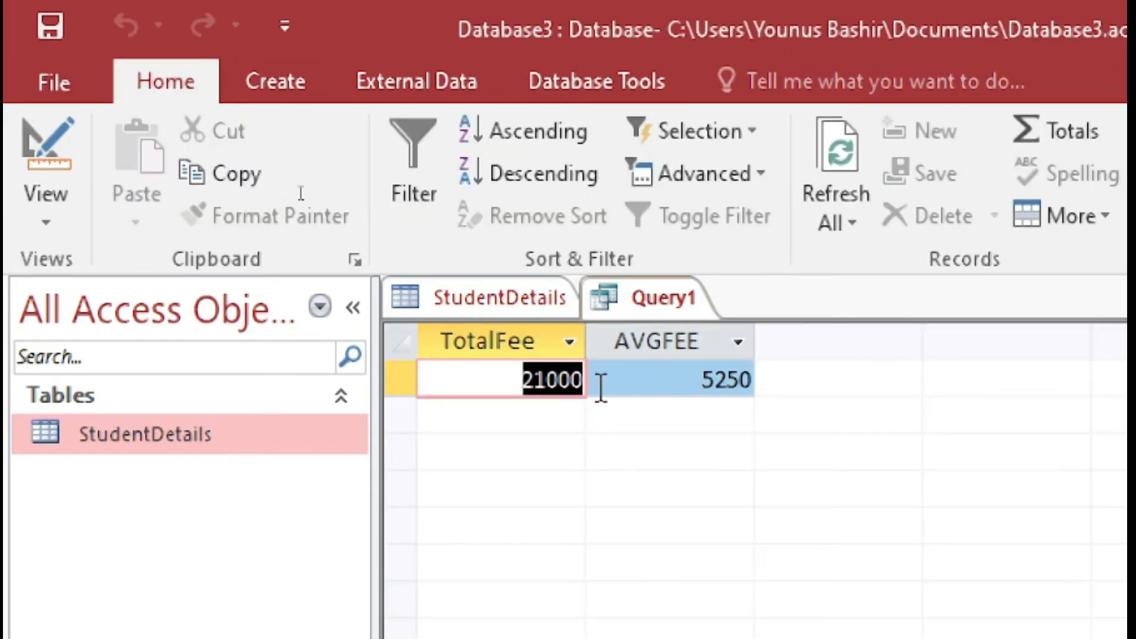
pyautogui.click(547, 382)
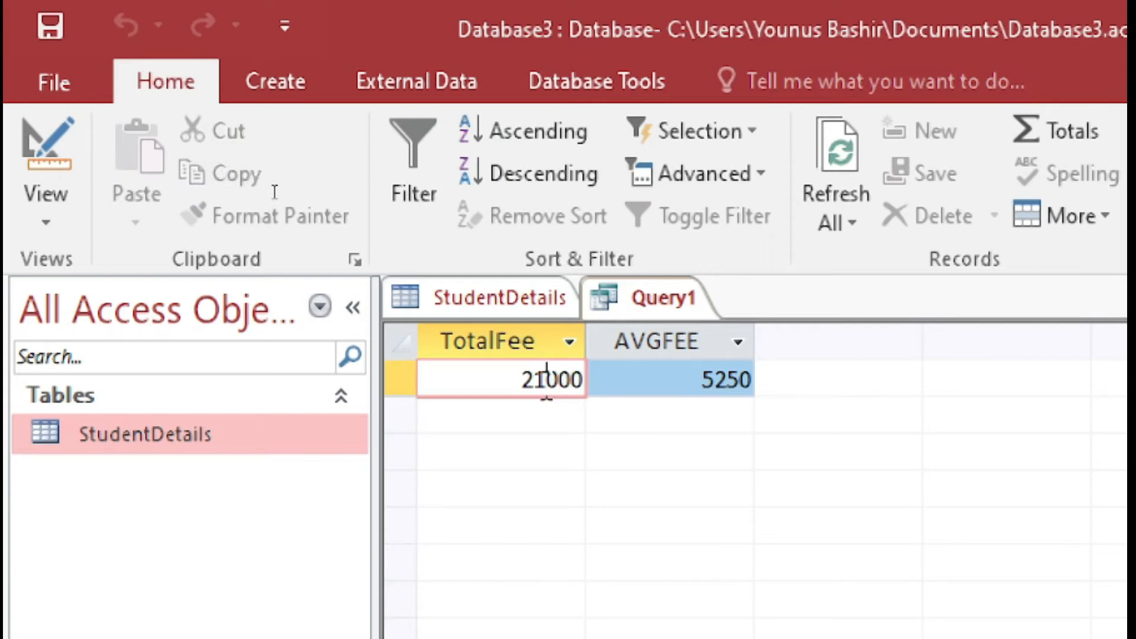
pyautogui.click(500, 305)
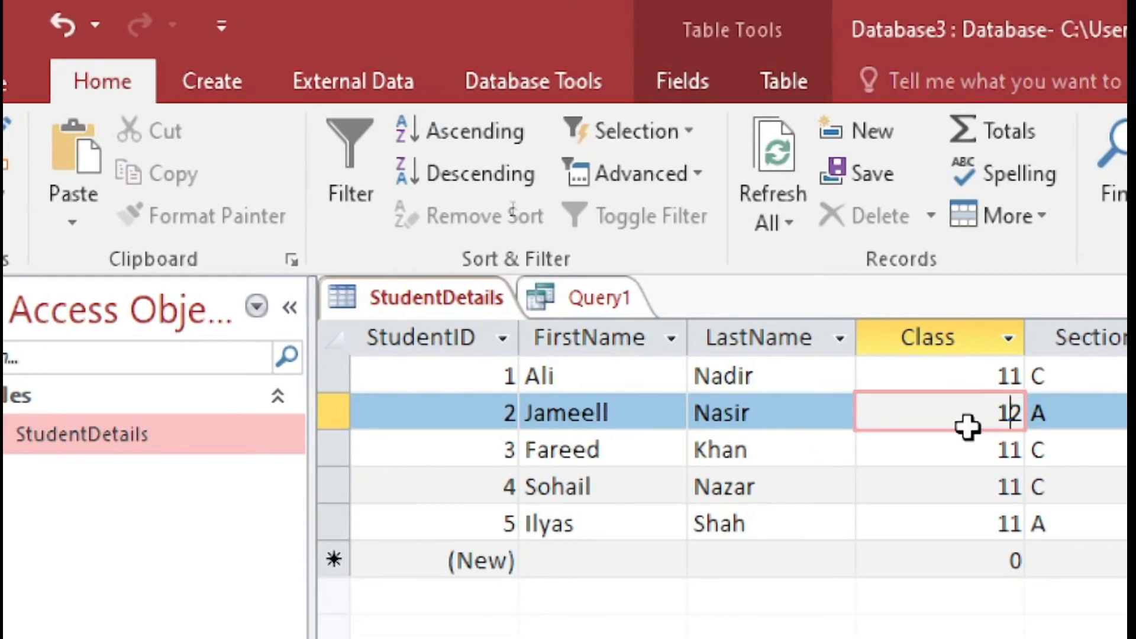
pyautogui.click(624, 307)
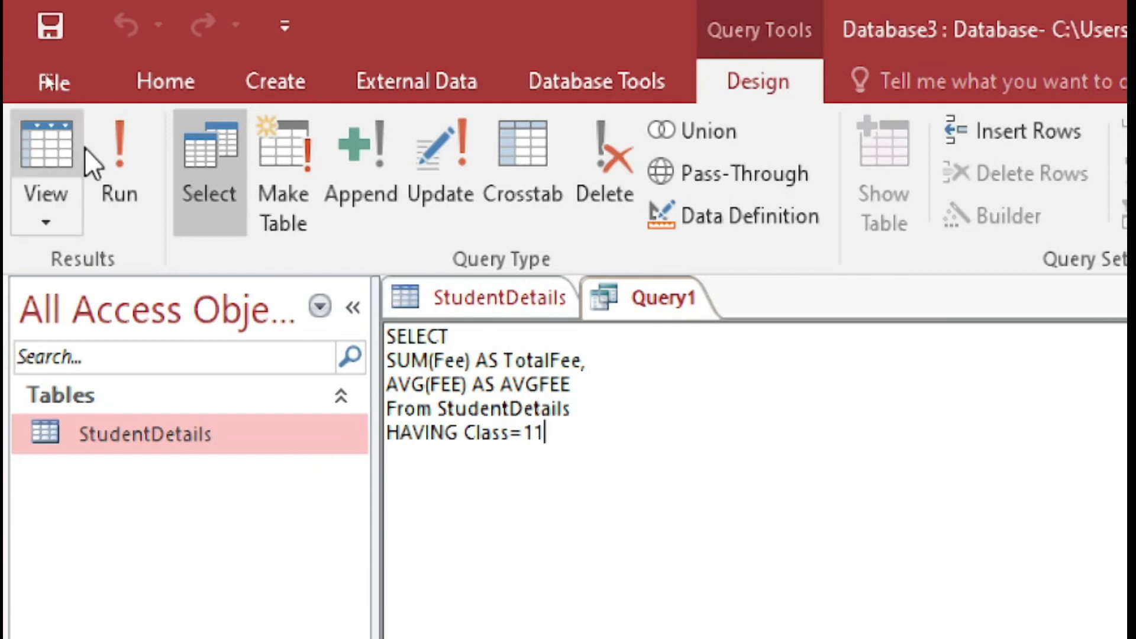
# Run the query again, compare AVGFEE with the Class column of StudentDetails, and reopen the SQL text
pyautogui.click(117, 159)
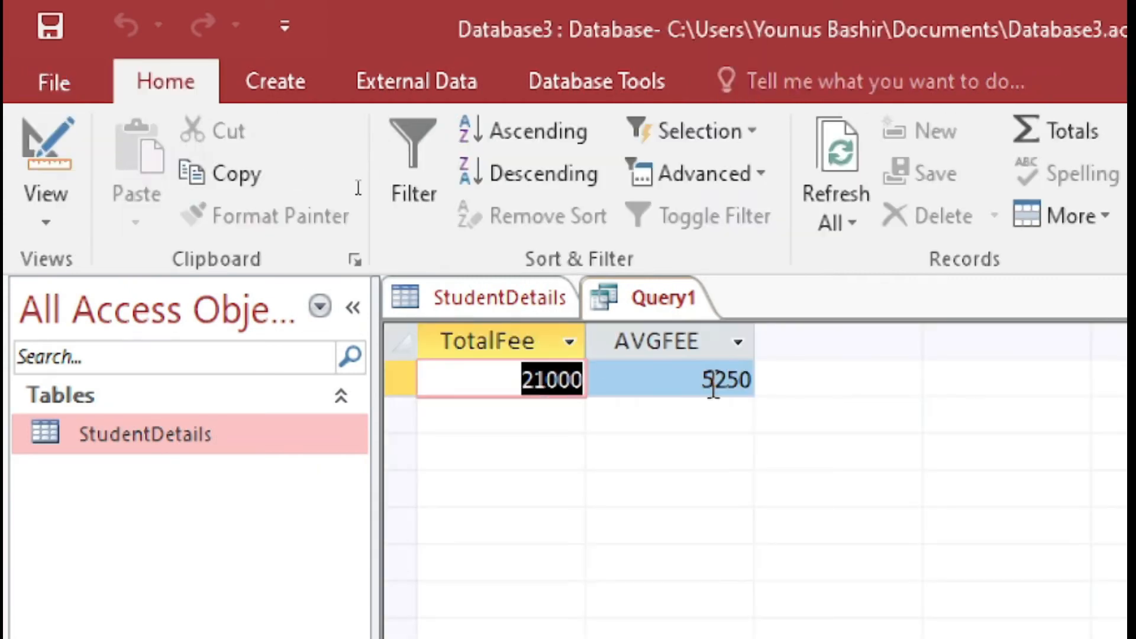
pyautogui.click(686, 379)
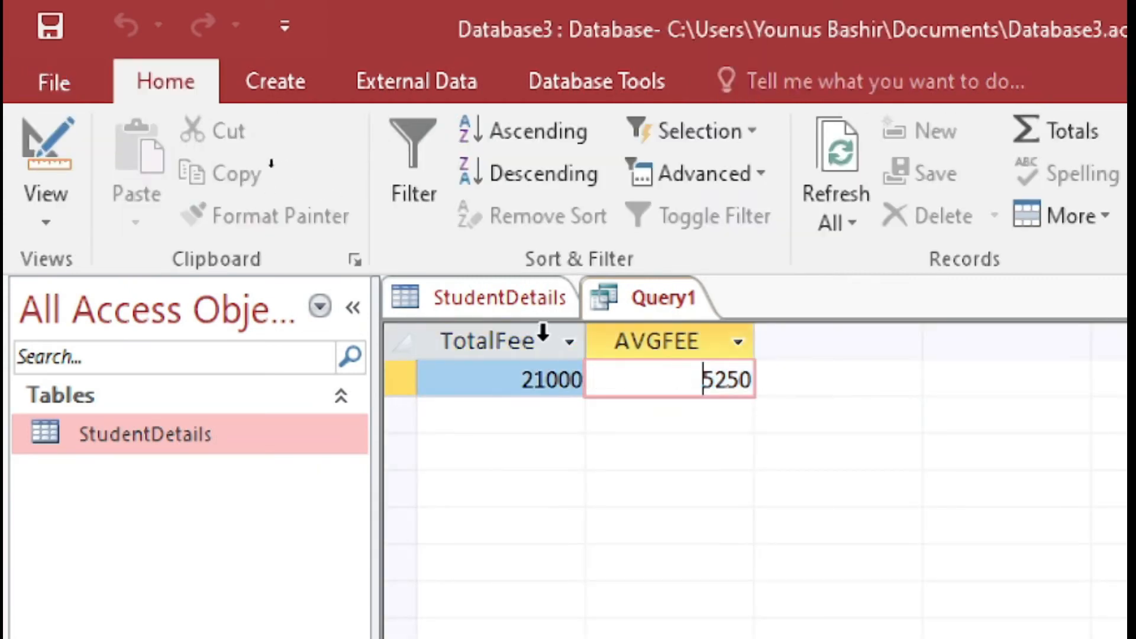
pyautogui.click(518, 303)
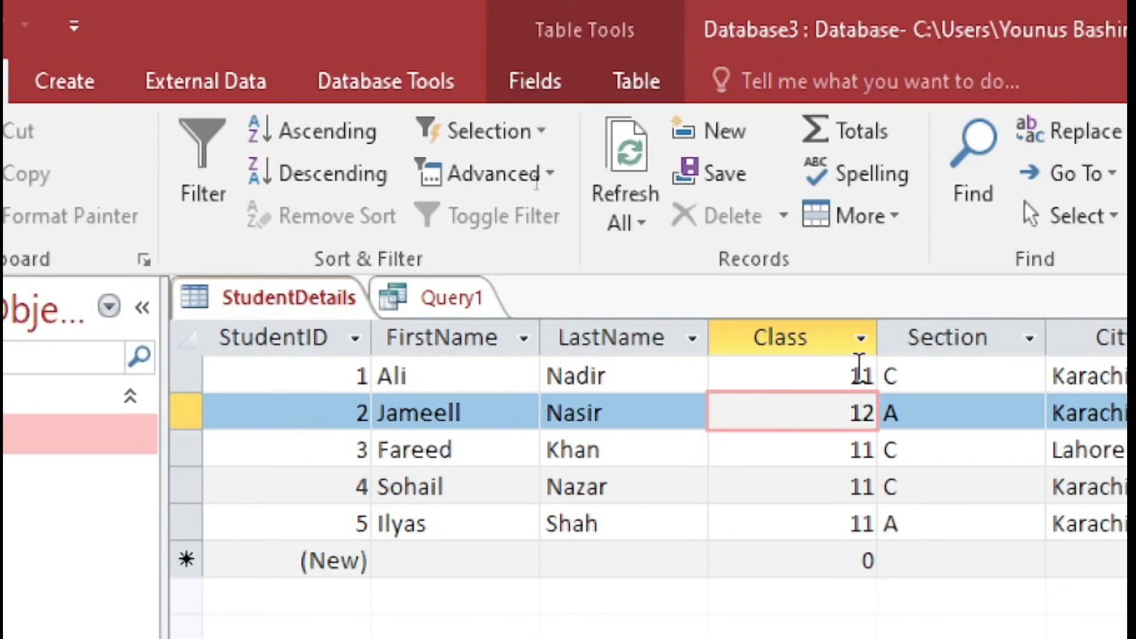
pyautogui.click(859, 369)
pyautogui.click(408, 305)
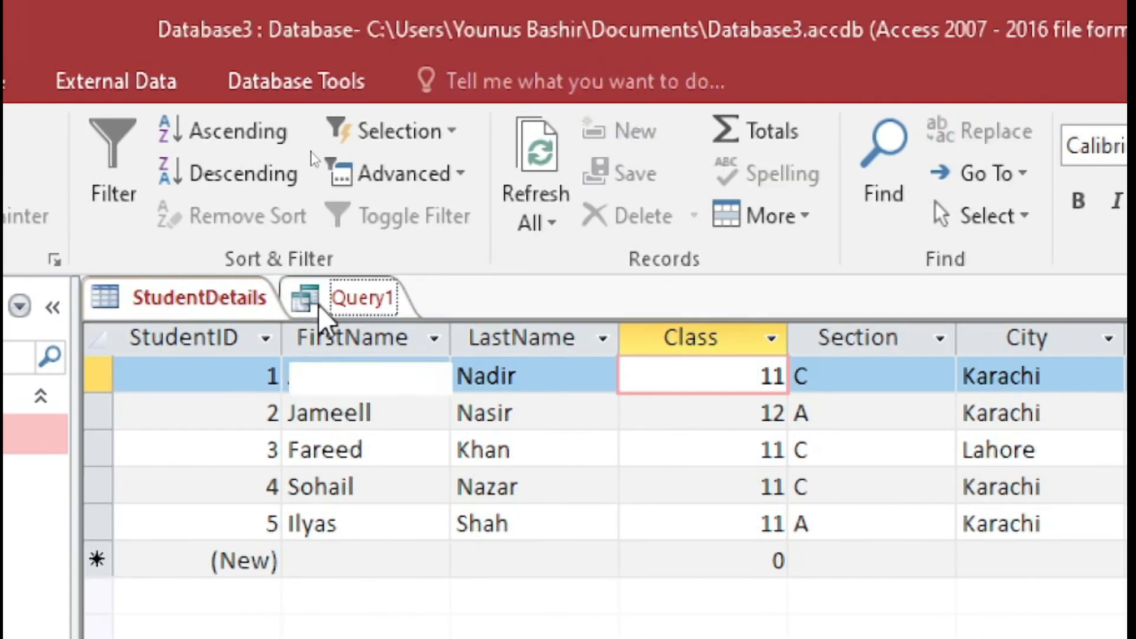
pyautogui.rightClick(319, 306)
pyautogui.click(421, 520)
# Highlight the AVG(FEE) line and the HAVING line of the query in turn
pyautogui.moveTo(268, 385); pyautogui.dragTo(74, 364)
pyautogui.moveTo(252, 433); pyautogui.dragTo(89, 432)
pyautogui.click(304, 432)
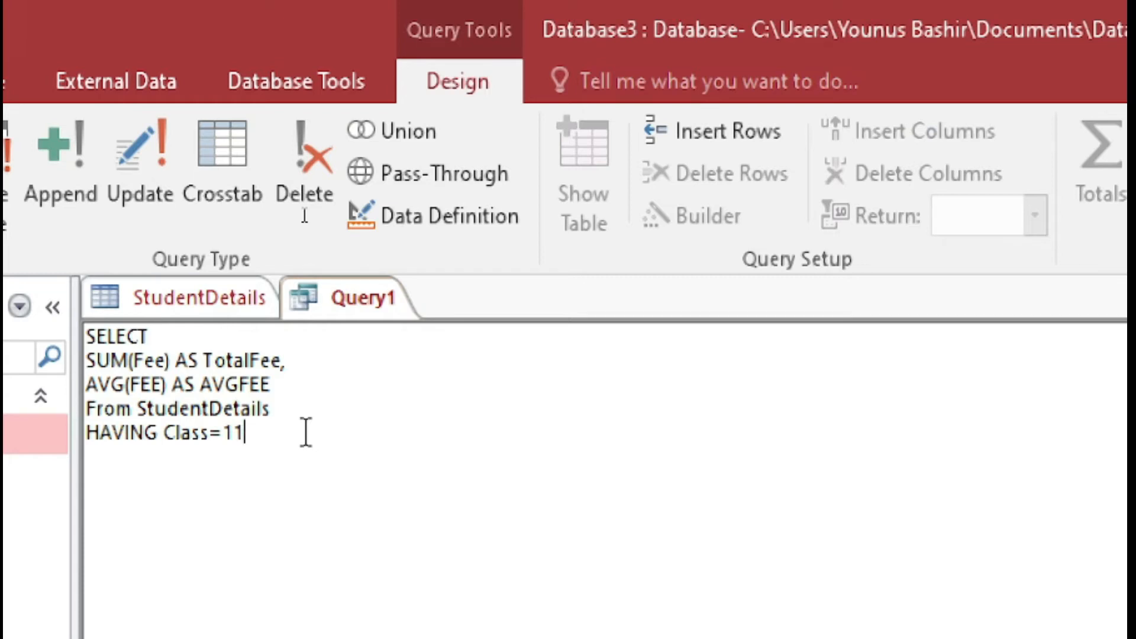
# Remove the HAVING Class=11 line from the end of the query
pyautogui.press('Left')
pyautogui.press('Left')
pyautogui.press('Left')
pyautogui.press('Left')
pyautogui.press('Left')
pyautogui.press('Left')
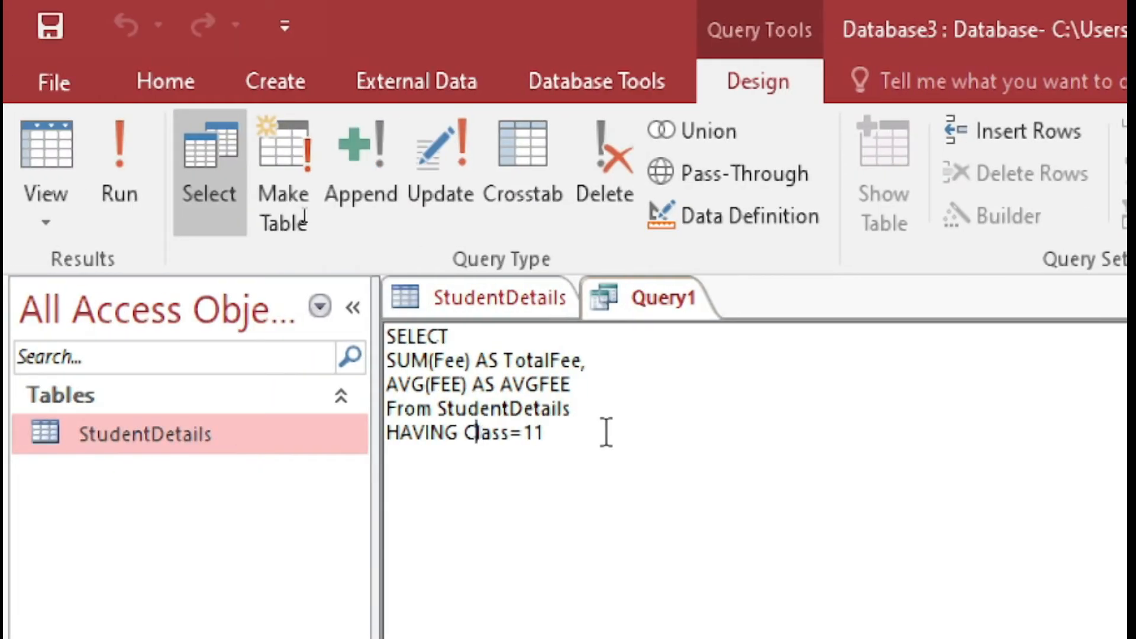
pyautogui.hotkey('shift', 'Left')
pyautogui.hotkey('shift', 'Left')
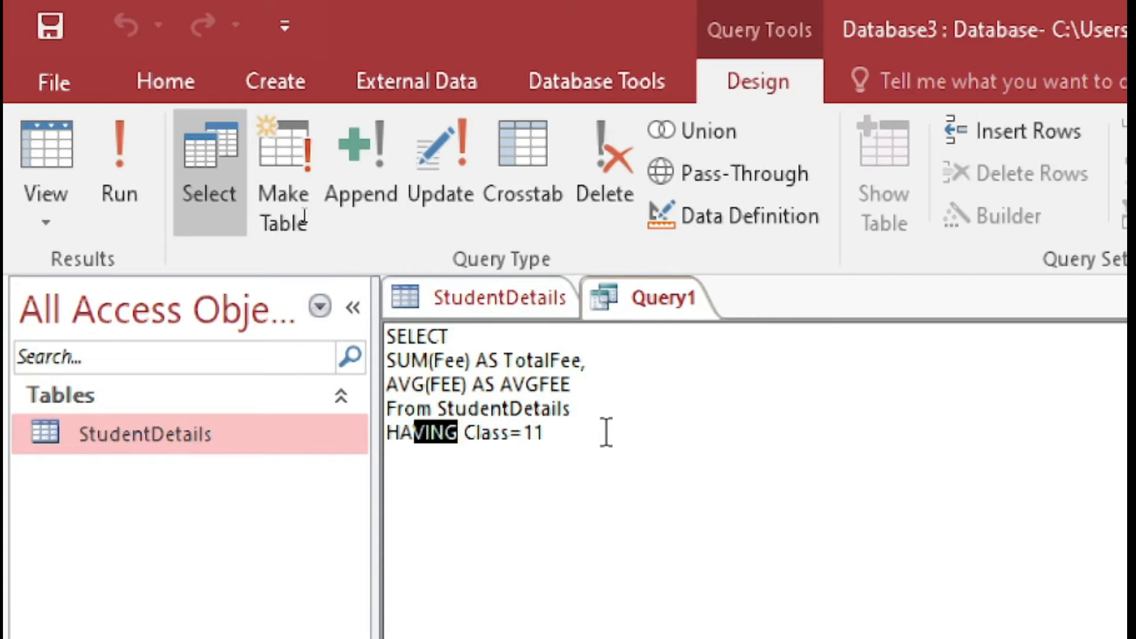
pyautogui.press('Left')
pyautogui.press('Right')
pyautogui.hotkey('shift', 'End')
pyautogui.press('Delete')
# Indent the SUM and AVG lines by one space, add blank lines above and below them, and review the StudentDetails table
pyautogui.press('Up')
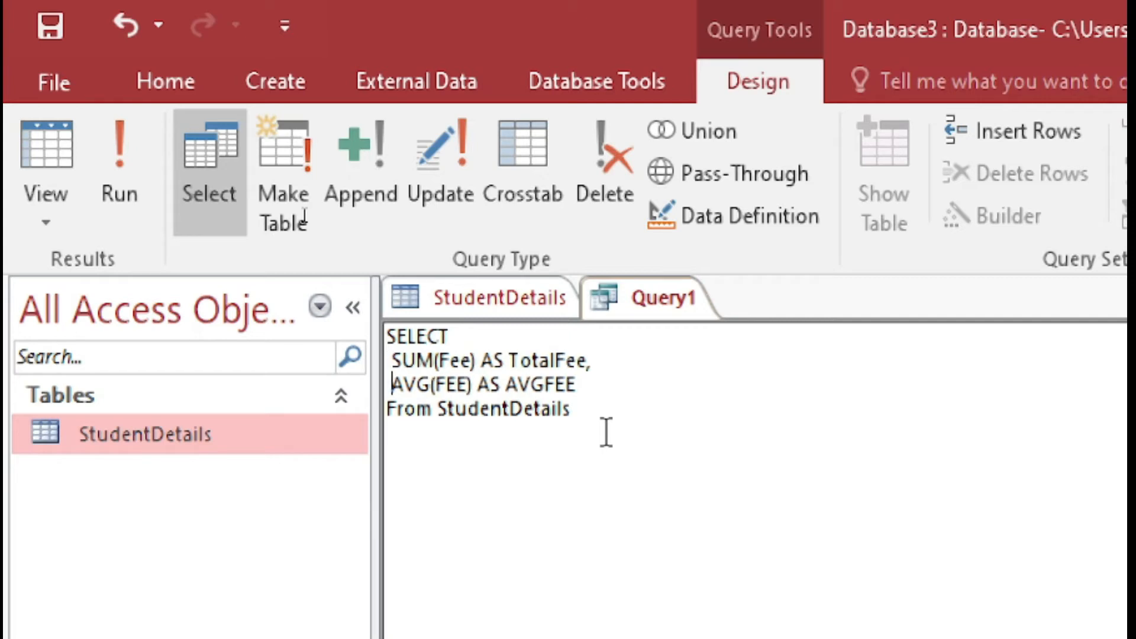
pyautogui.press('Return')
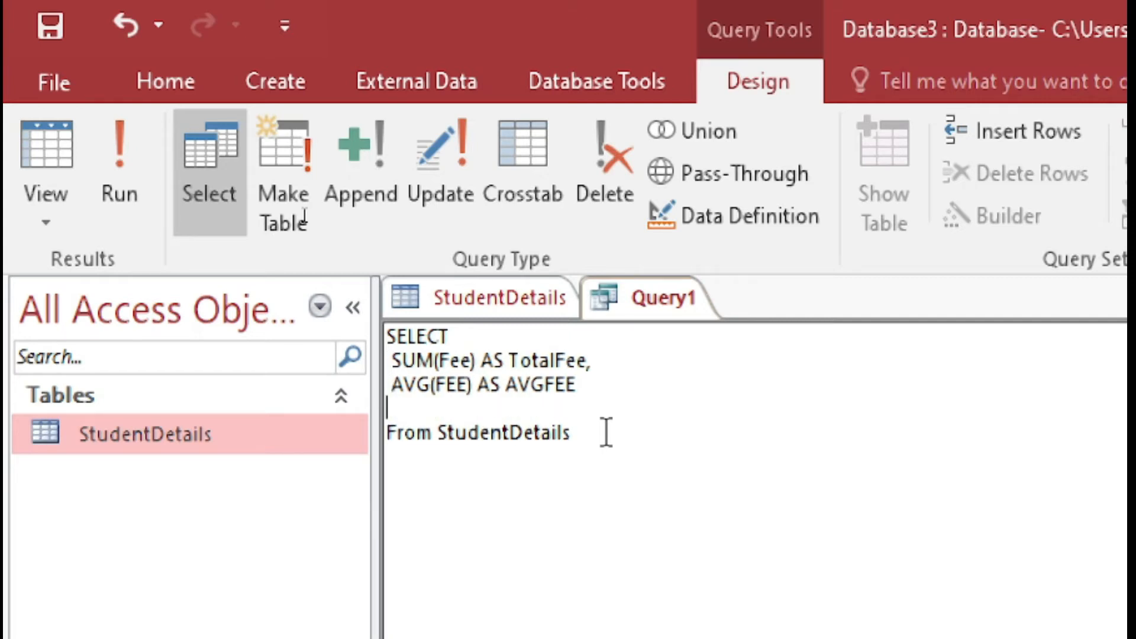
pyautogui.press('Return')
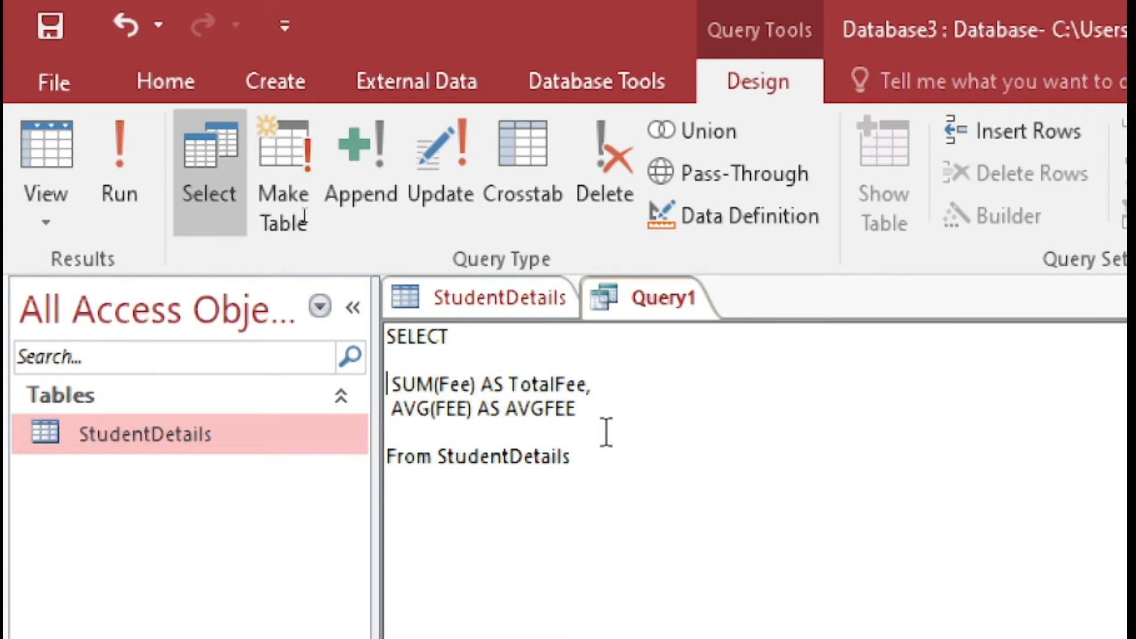
pyautogui.click(521, 297)
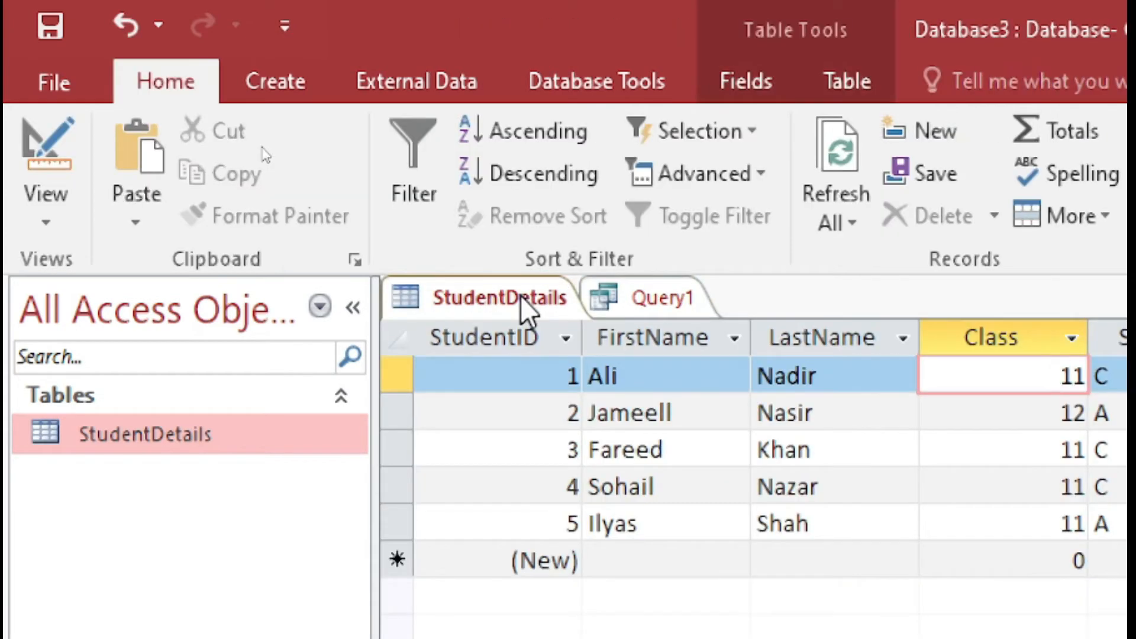
pyautogui.click(628, 300)
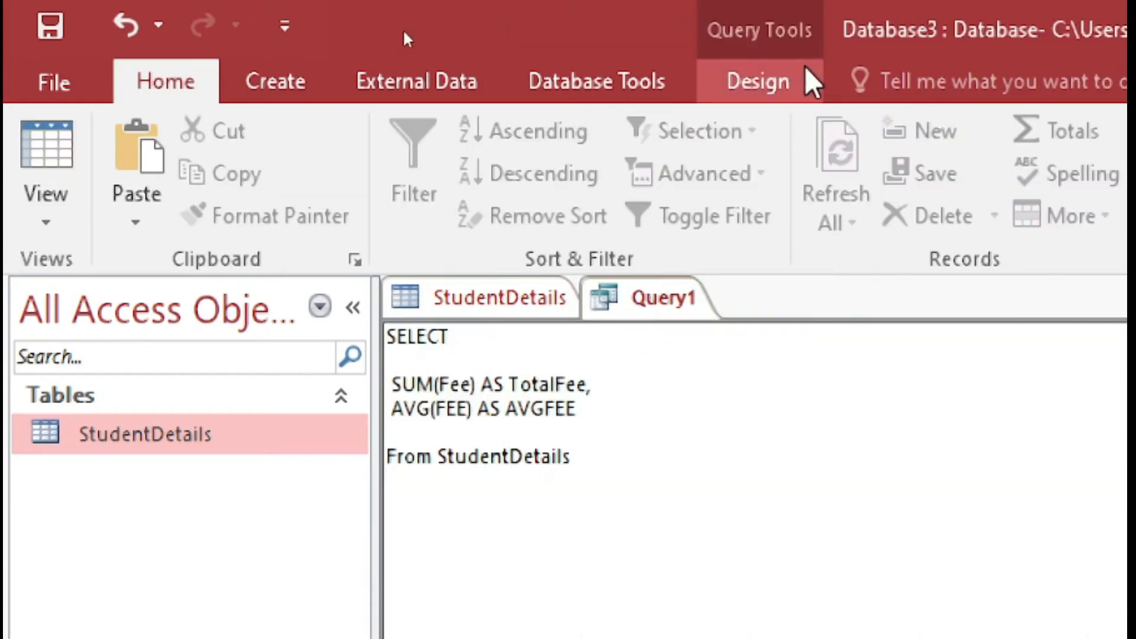
# Run the total and average fee query and examine the City values in the StudentDetails table
pyautogui.click(759, 82)
pyautogui.click(114, 172)
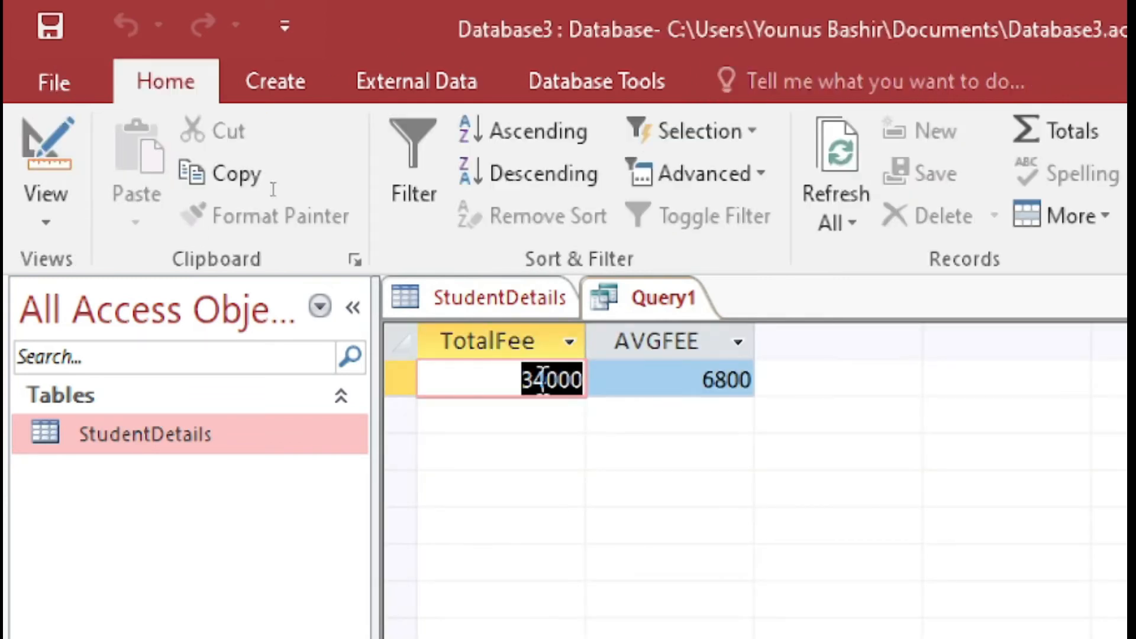
pyautogui.click(506, 298)
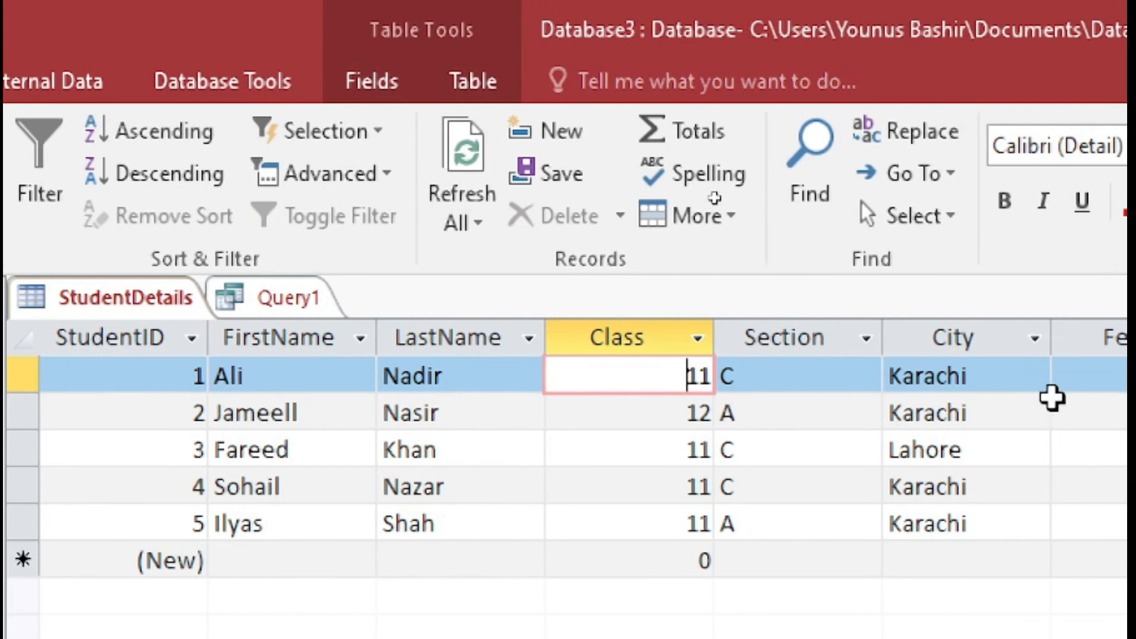
pyautogui.click(996, 377)
pyautogui.moveTo(997, 411); pyautogui.dragTo(881, 362)
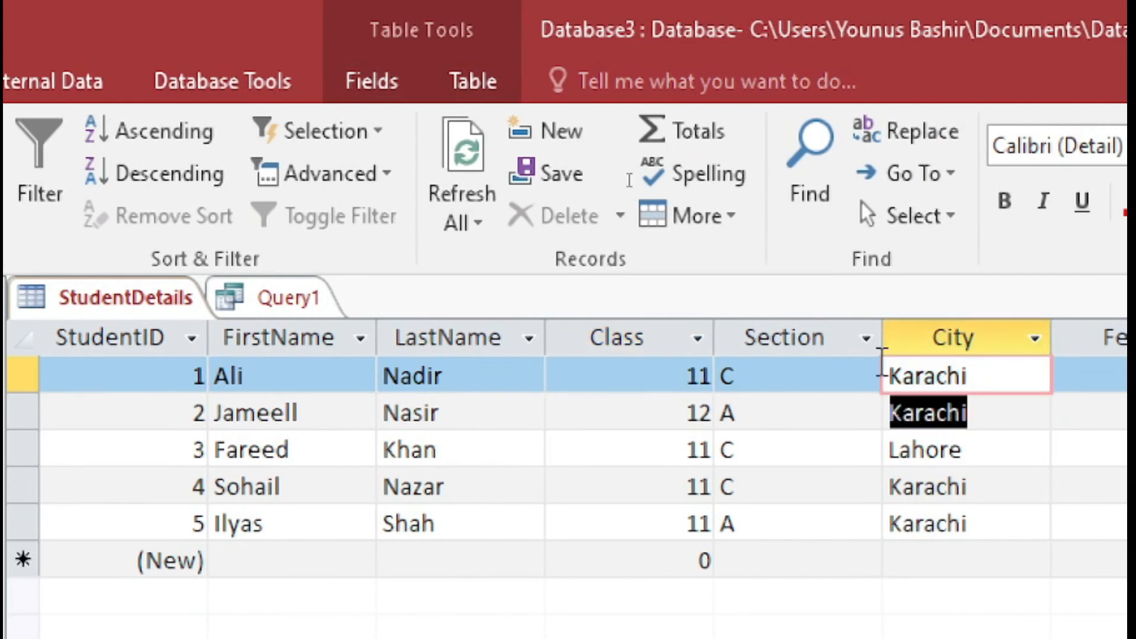
pyautogui.click(962, 453)
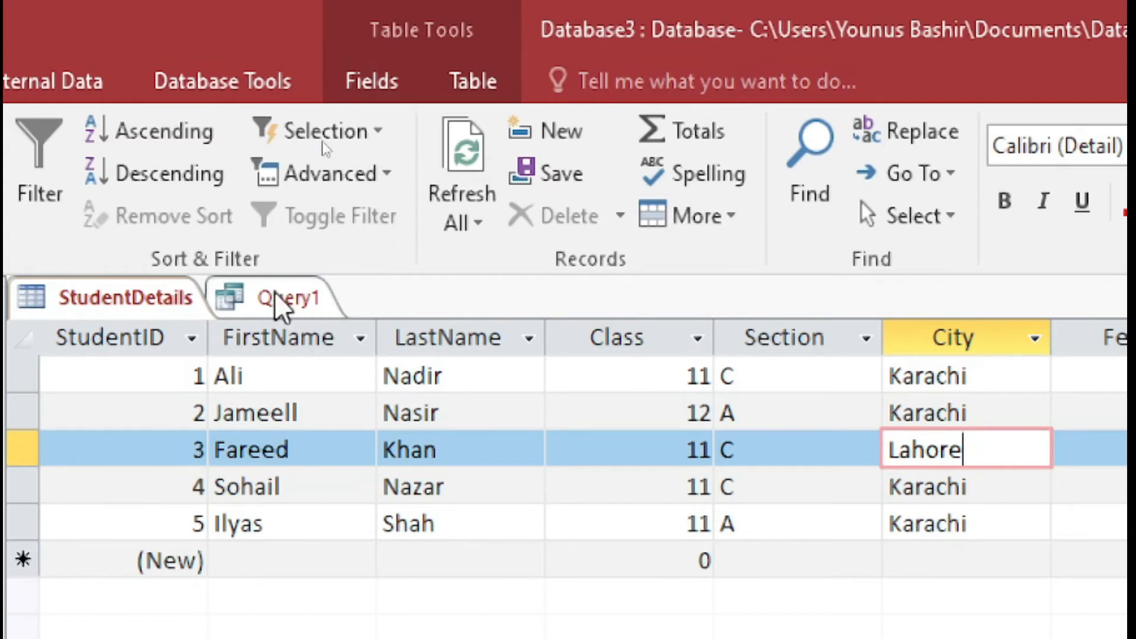
# Return Query1 to SQL view and remove the leading space before the AVG(FEE) expression
pyautogui.click(264, 307)
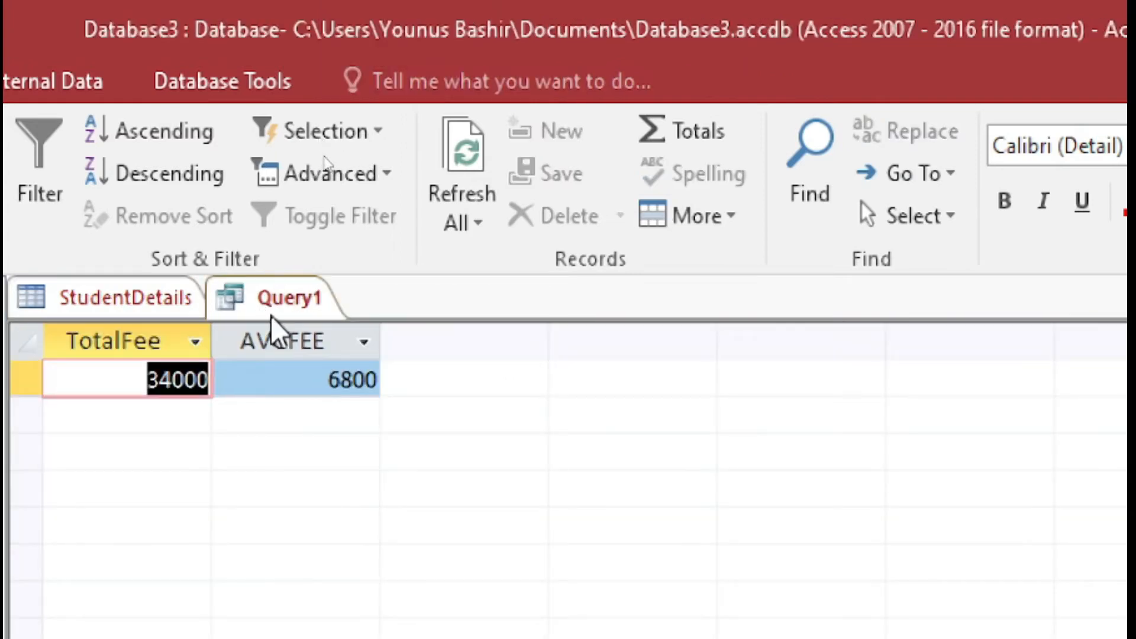
pyautogui.rightClick(272, 308)
pyautogui.click(390, 508)
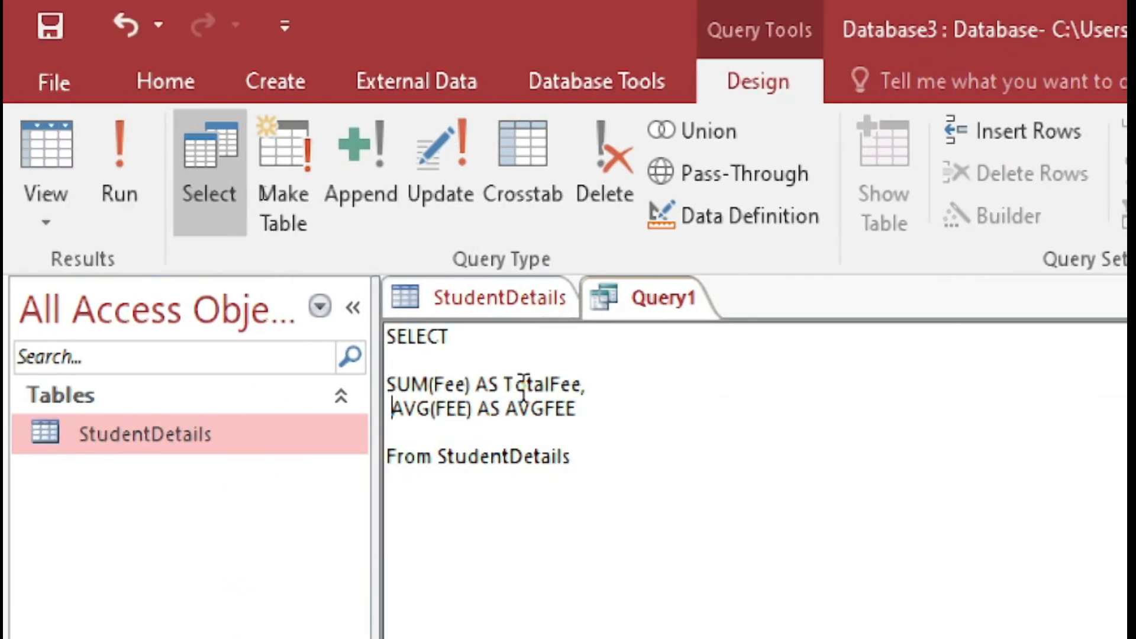
pyautogui.press('BackSpace')
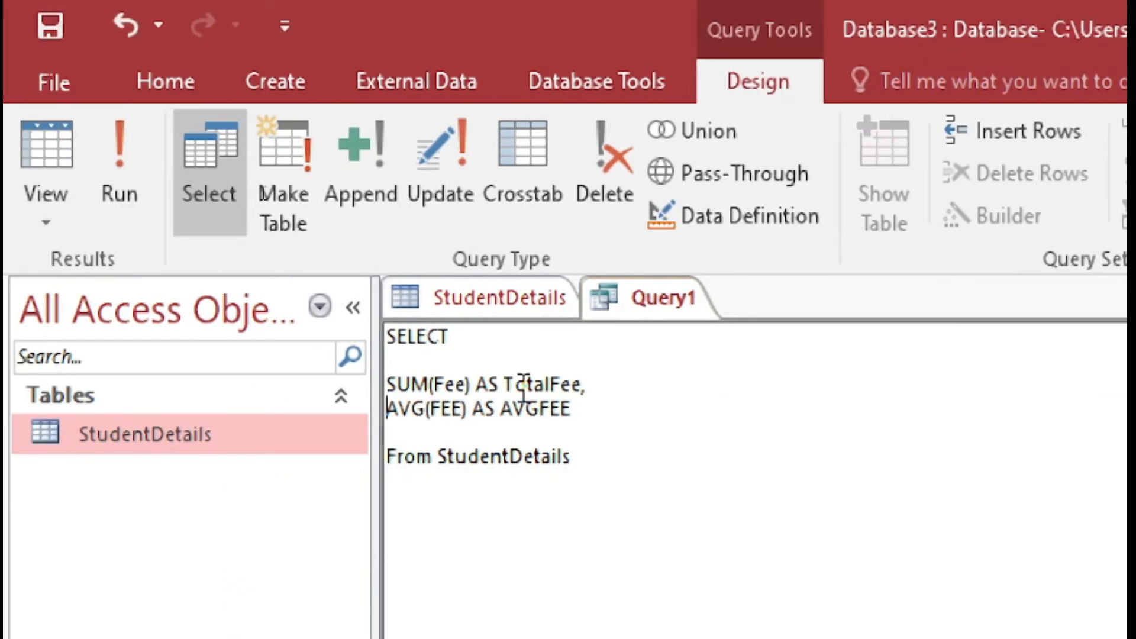
# Add the City field to the SELECT list, on its own line above the SUM(Fee) expression
pyautogui.hotkey('shift', 'Down')
pyautogui.hotkey('shift', 'Down')
pyautogui.press('Up')
pyautogui.press('Up')
pyautogui.press('Up')
pyautogui.hotkey('shift', 'Left')
pyautogui.hotkey('shift', 'Left')
pyautogui.hotkey('shift', 'Left')
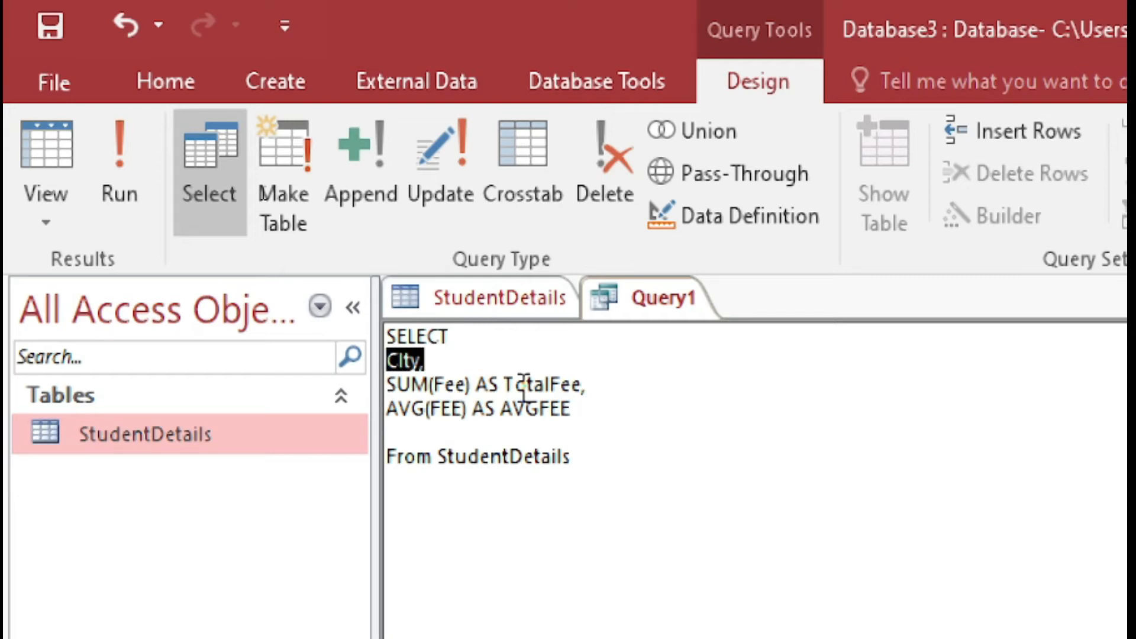
# Remove the blank line above the From clause and add a GROUP BY clause after StudentDetails
pyautogui.press('Right')
pyautogui.press('BackSpace')
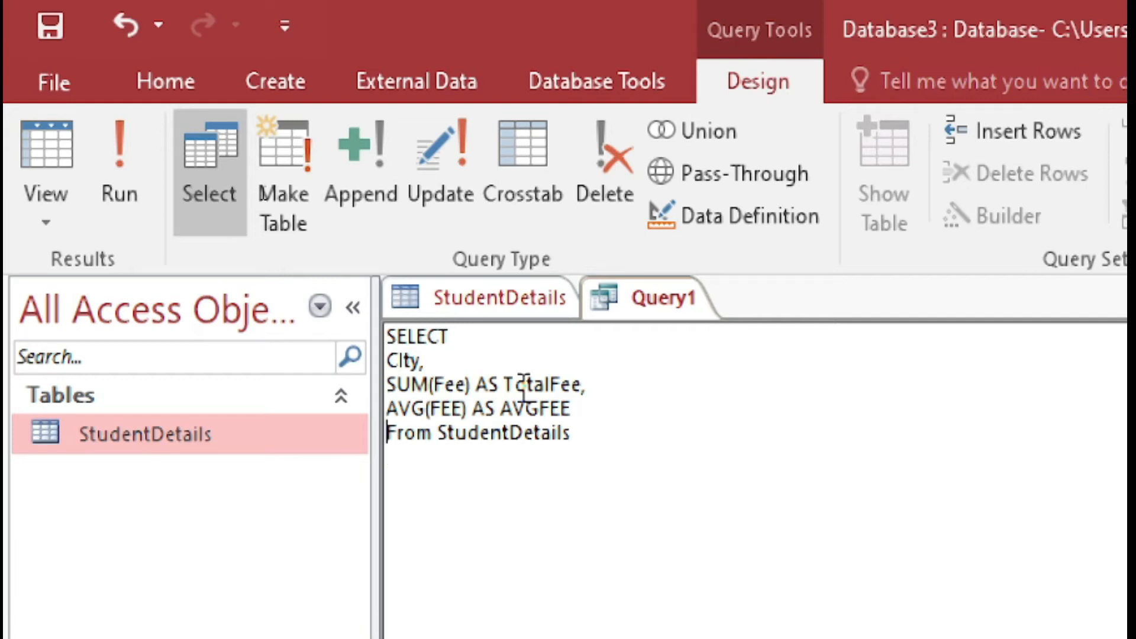
pyautogui.press('End')
pyautogui.write('GROU')
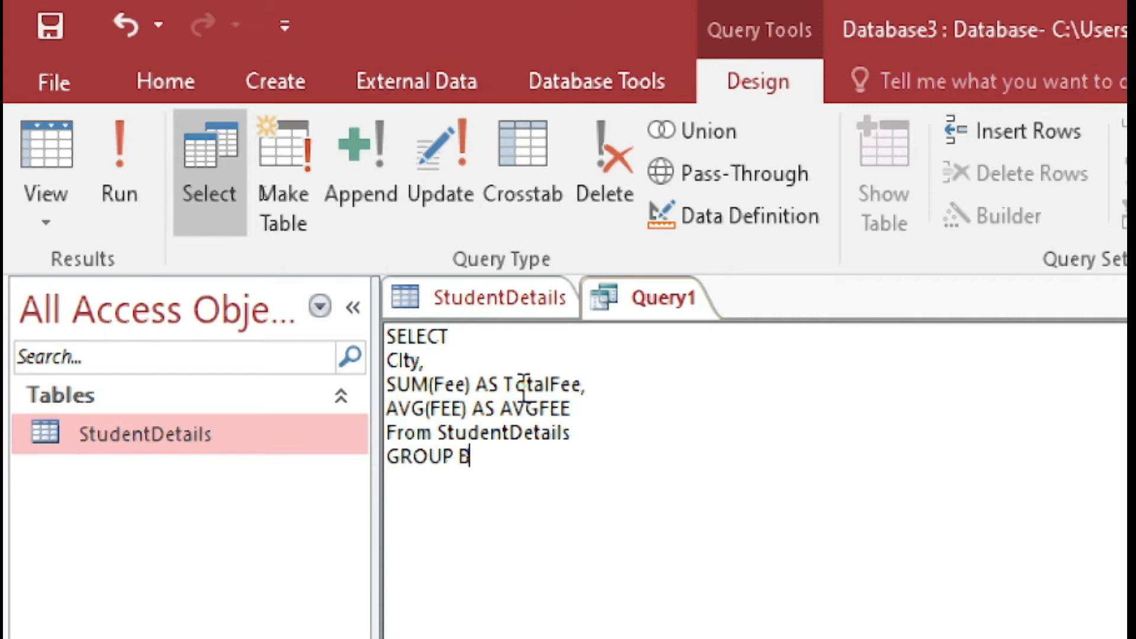
pyautogui.press('Return')
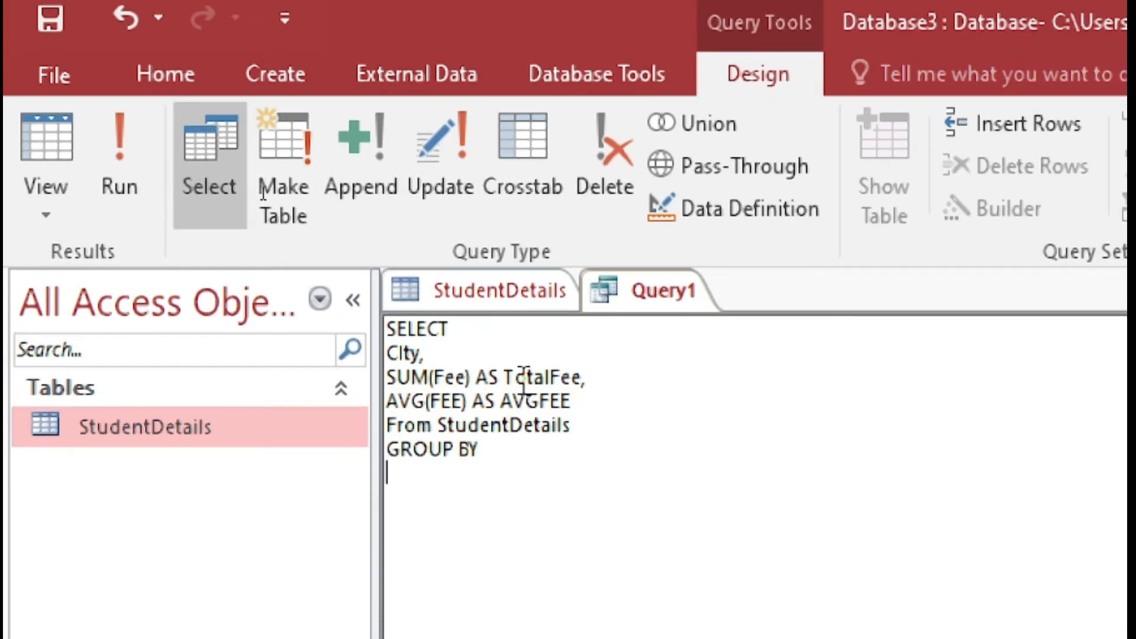
# Correct the capitalisation of City in the SELECT list and enter CITY as the GROUP BY field
pyautogui.press('Up')
pyautogui.press('Up')
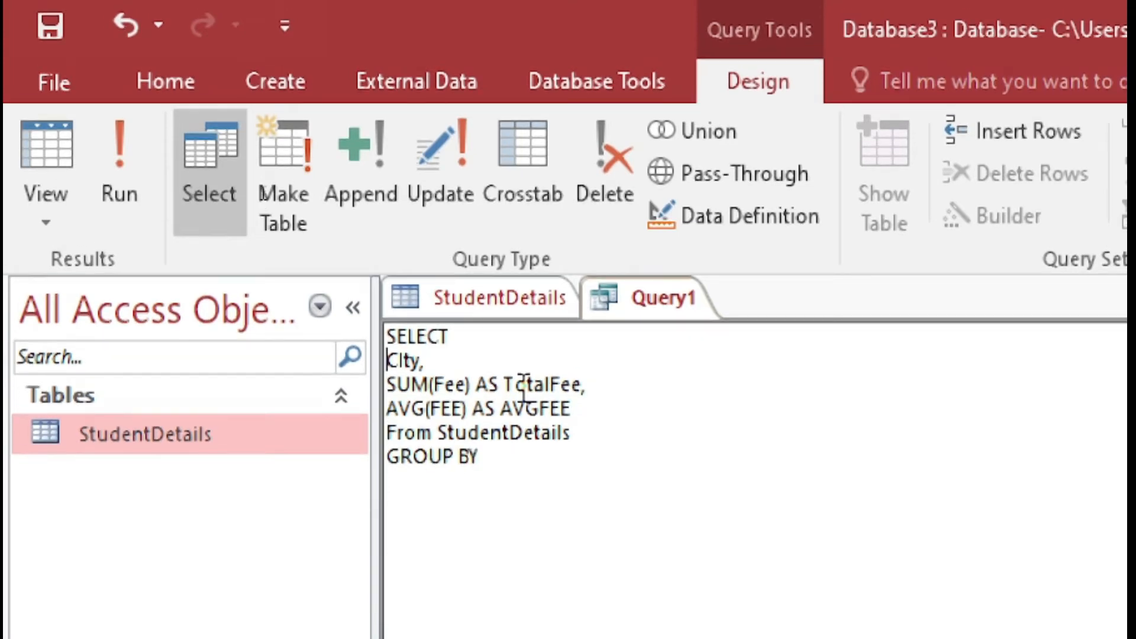
pyautogui.press('BackSpace')
pyautogui.write('i')
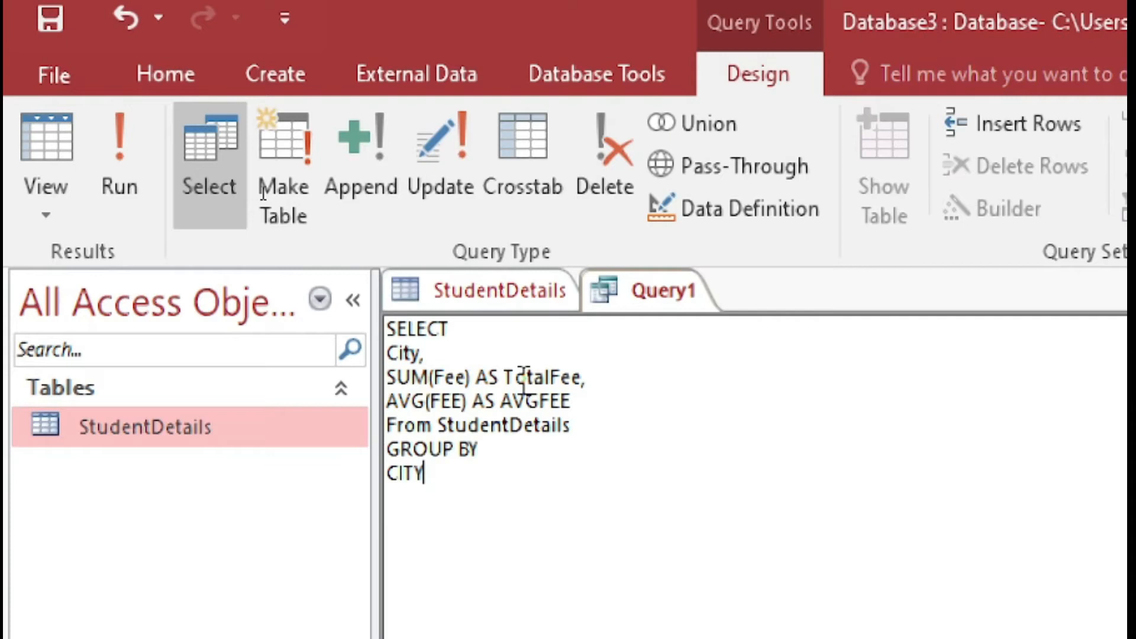
# Review the SUM and AVG expressions, the selected City field and the matching GROUP BY field in the SQL
pyautogui.moveTo(574, 405); pyautogui.dragTo(371, 388)
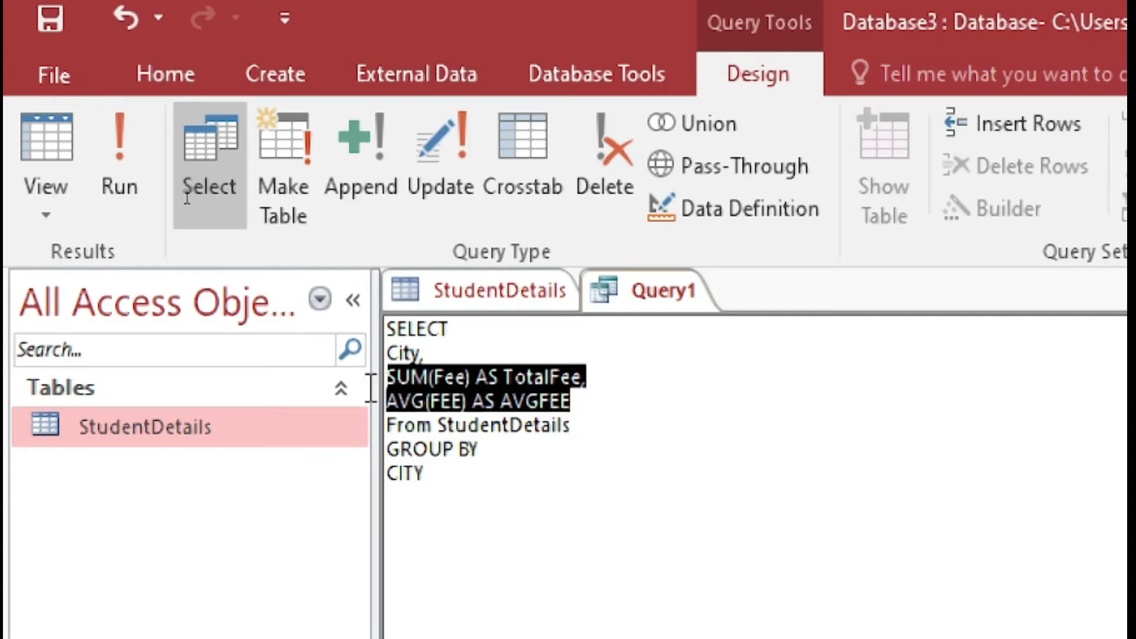
pyautogui.click(426, 488)
pyautogui.moveTo(430, 353); pyautogui.dragTo(389, 350)
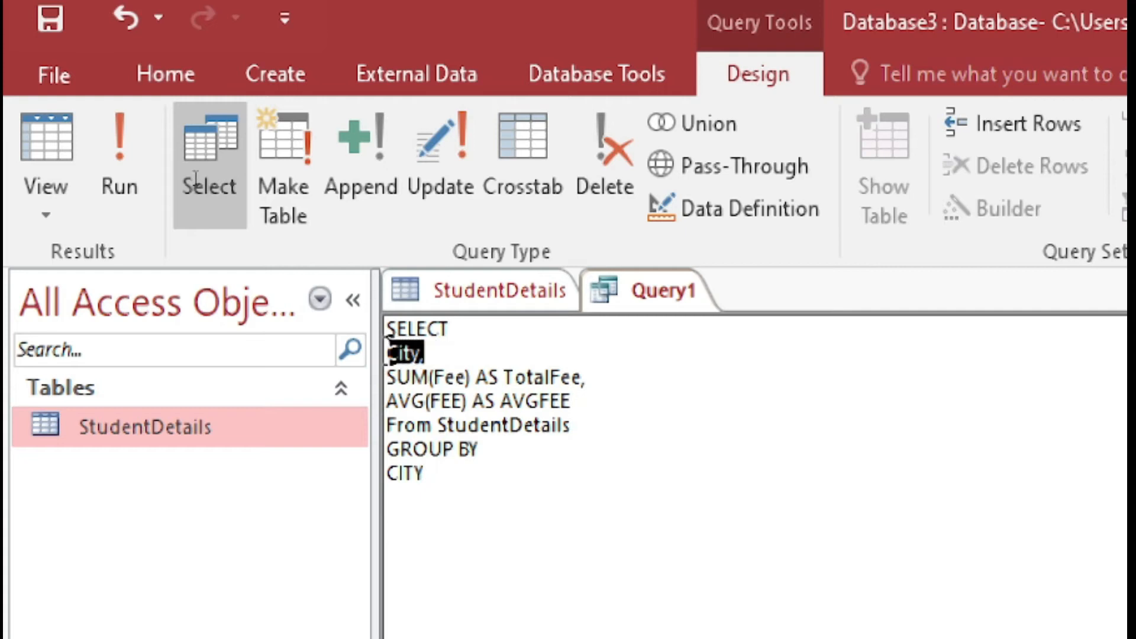
pyautogui.click(461, 359)
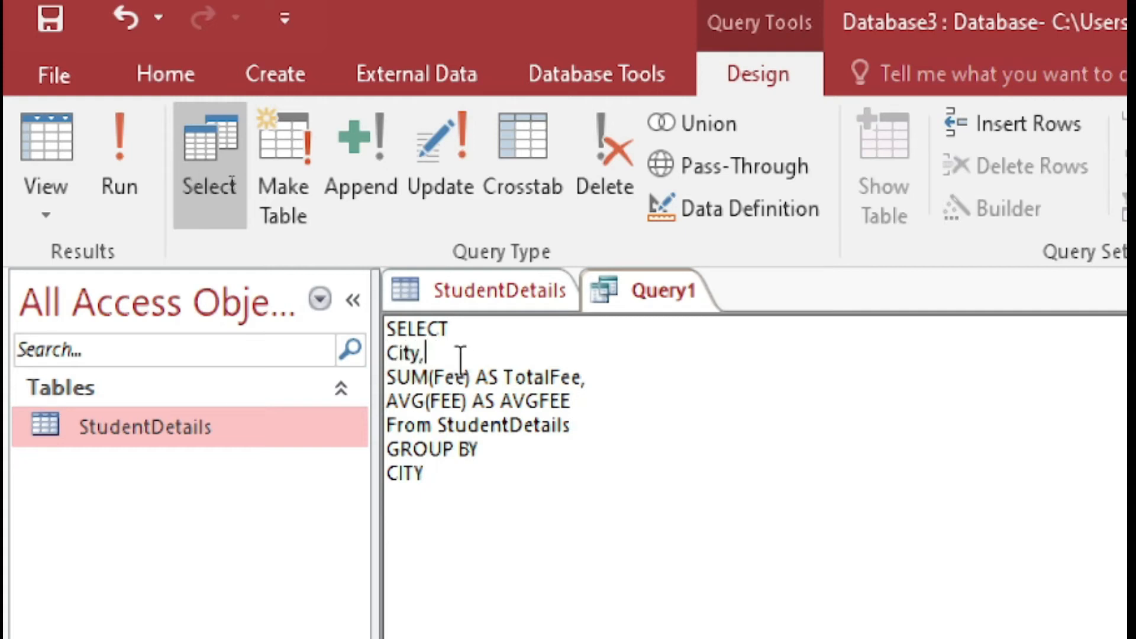
pyautogui.moveTo(459, 474); pyautogui.dragTo(380, 472)
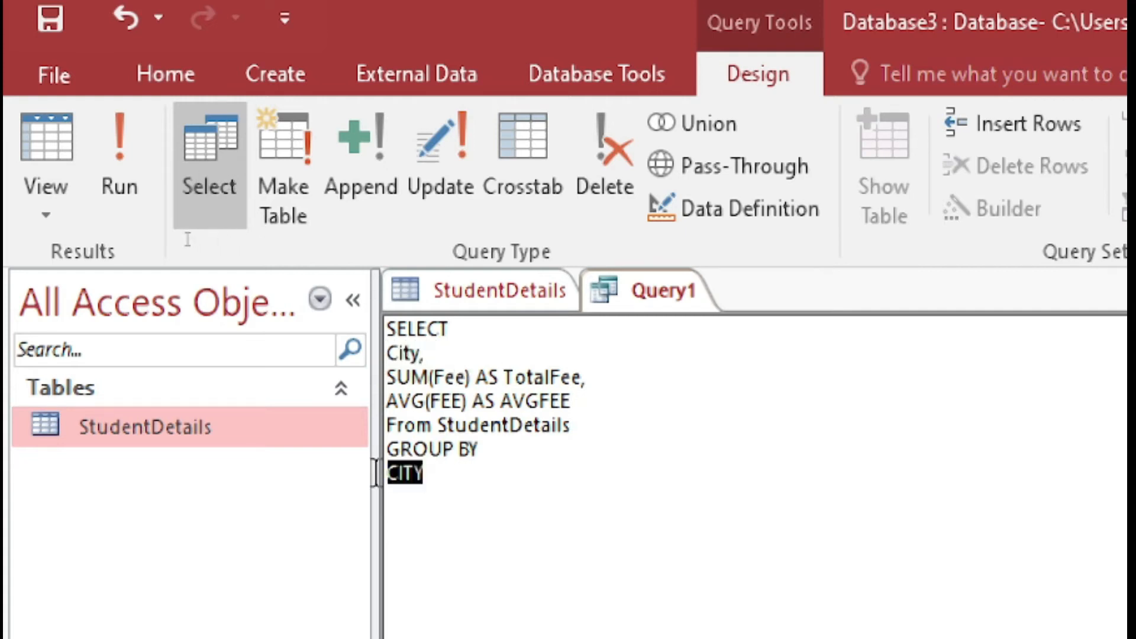
# Run the grouped query and inspect the total and average fees for Karachi and Lahore
pyautogui.click(127, 166)
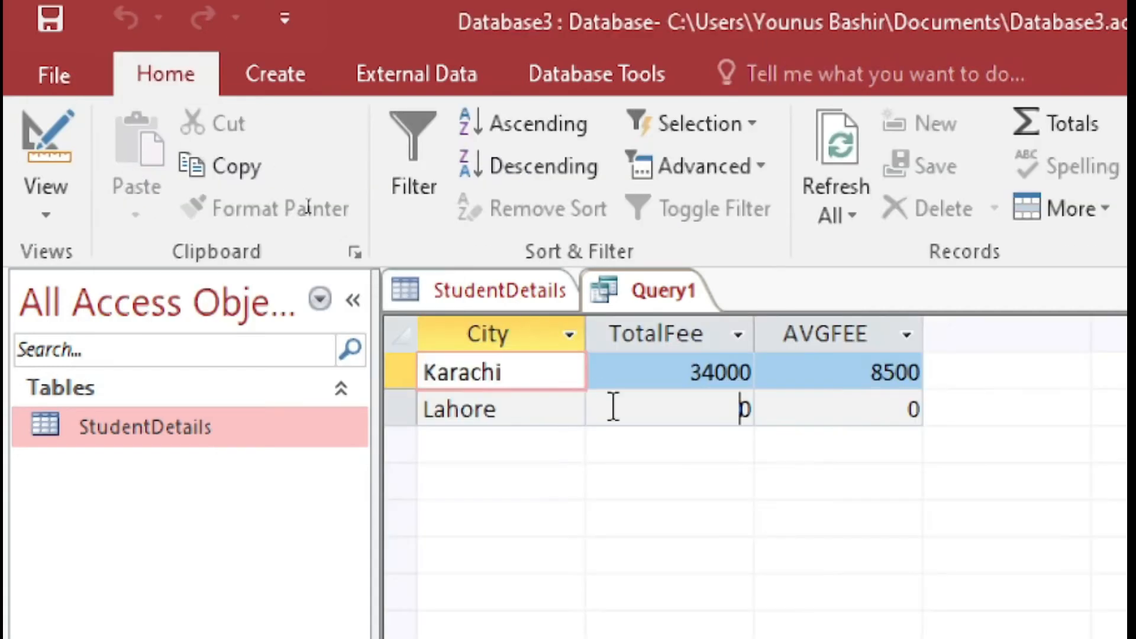
pyautogui.click(527, 370)
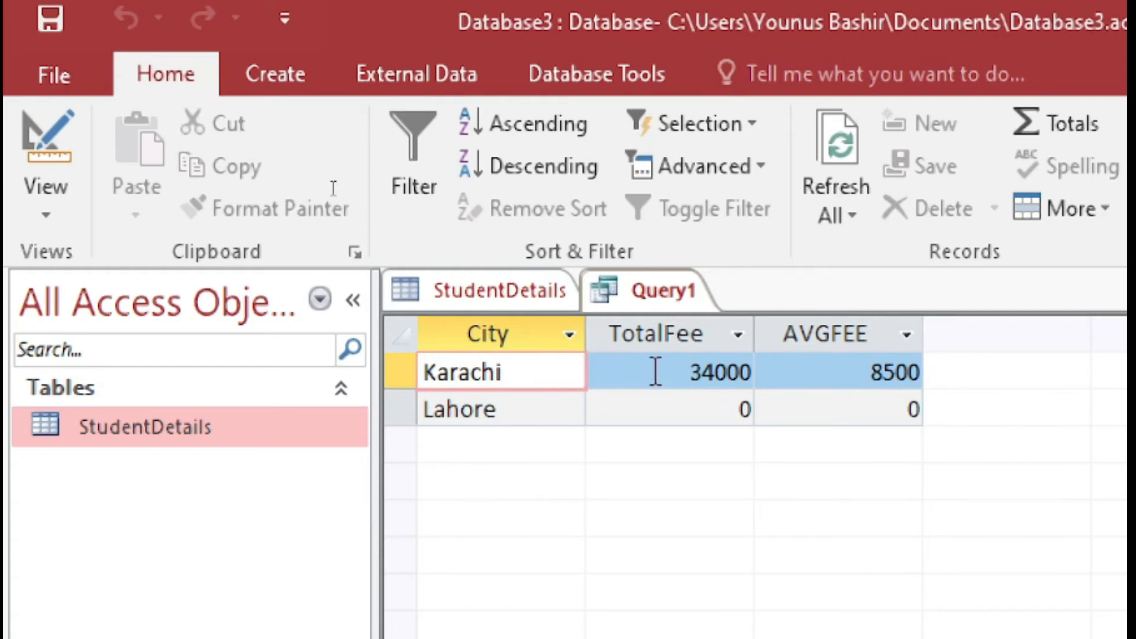
pyautogui.click(542, 410)
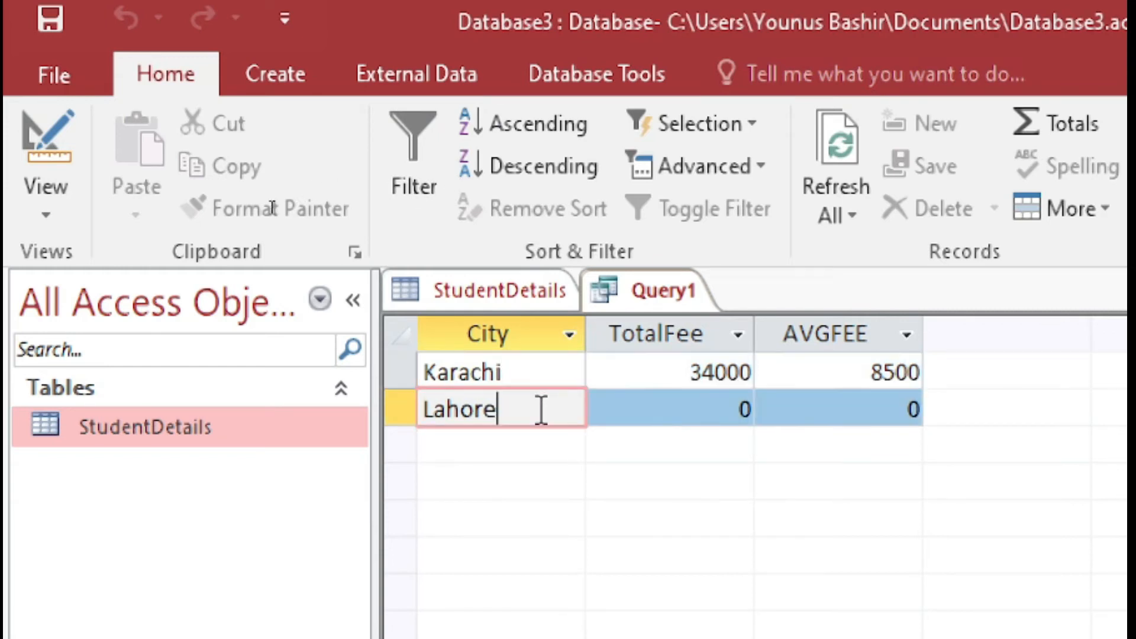
pyautogui.click(908, 410)
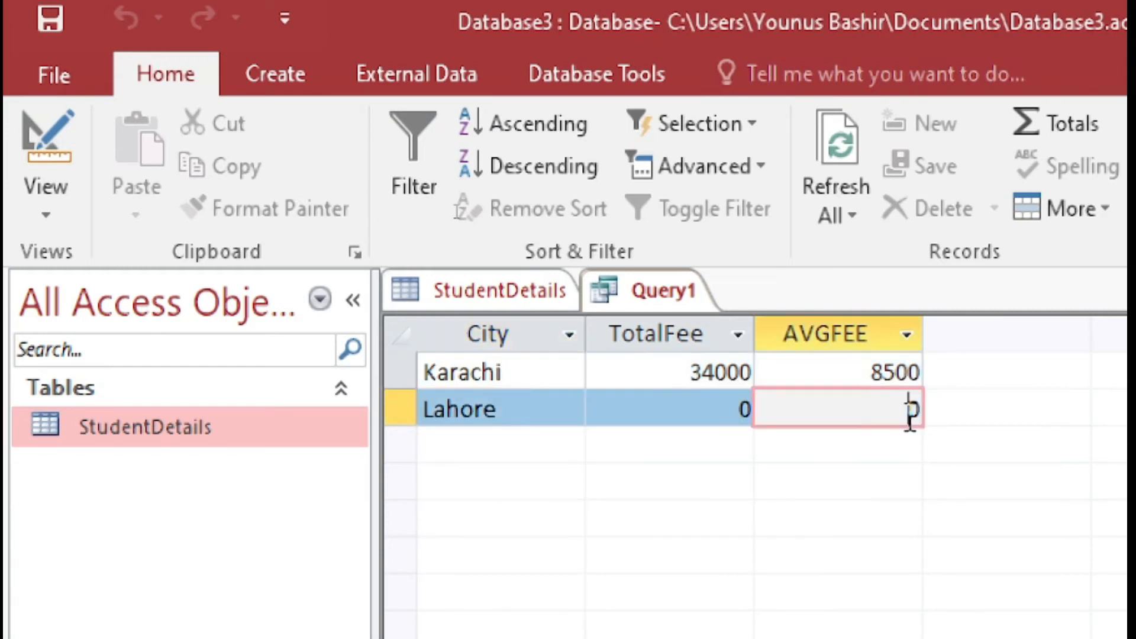
# Set the Fee of the Lahore student in the StudentDetails table to 300 and commit the record
pyautogui.click(482, 288)
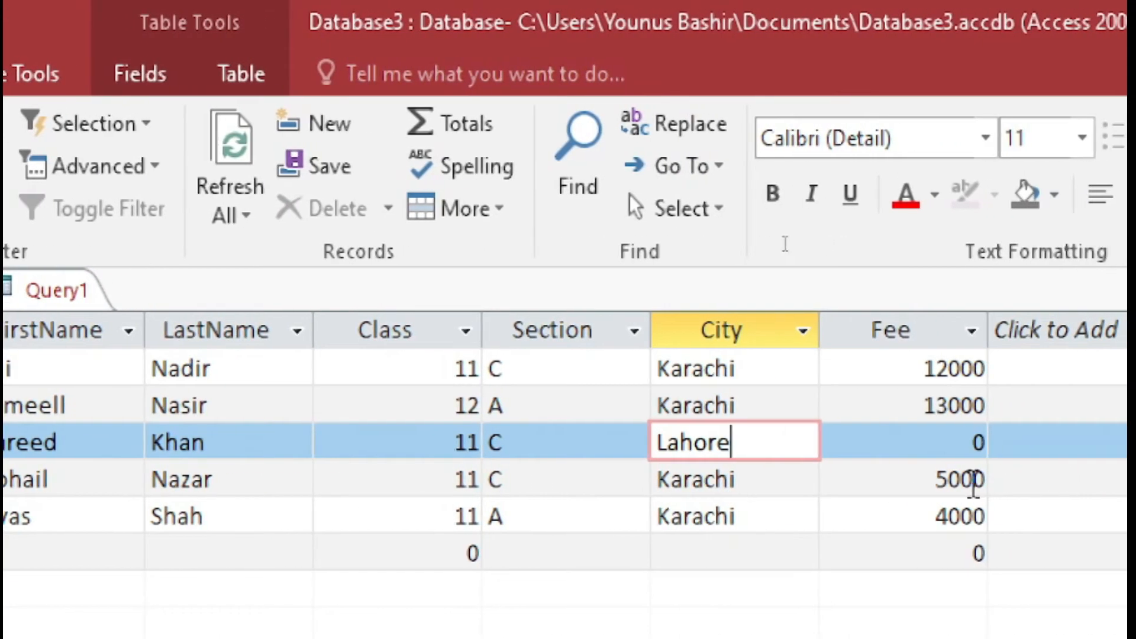
pyautogui.click(917, 451)
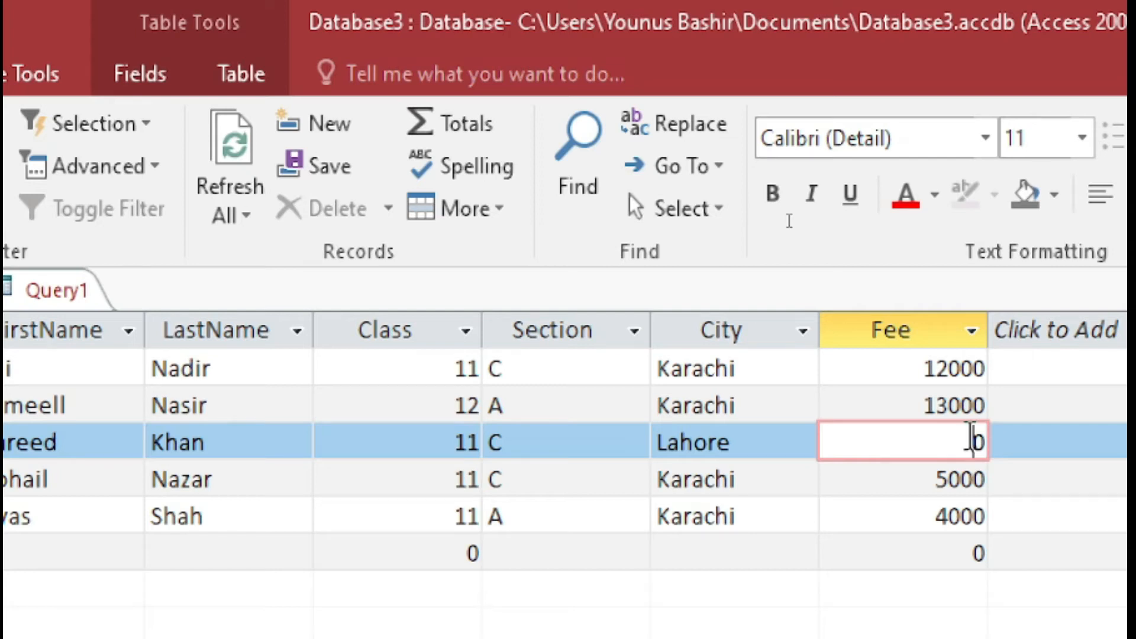
pyautogui.write('00')
pyautogui.click(870, 480)
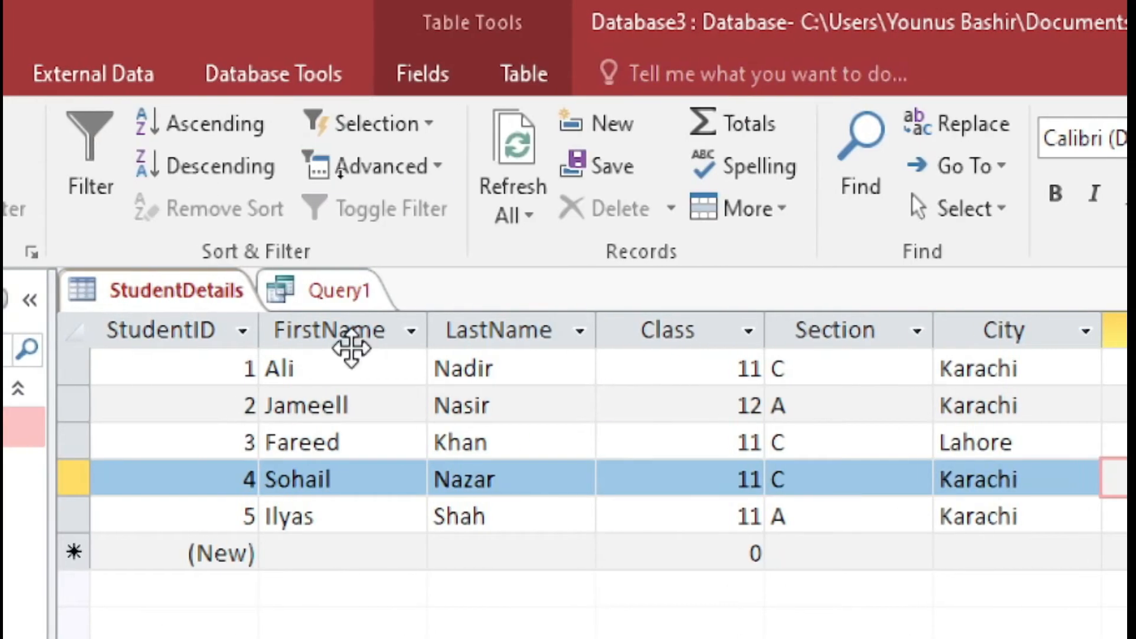
# Rerun Query1 from its SQL view and check the fee results for Lahore
pyautogui.click(164, 285)
pyautogui.rightClick(165, 285)
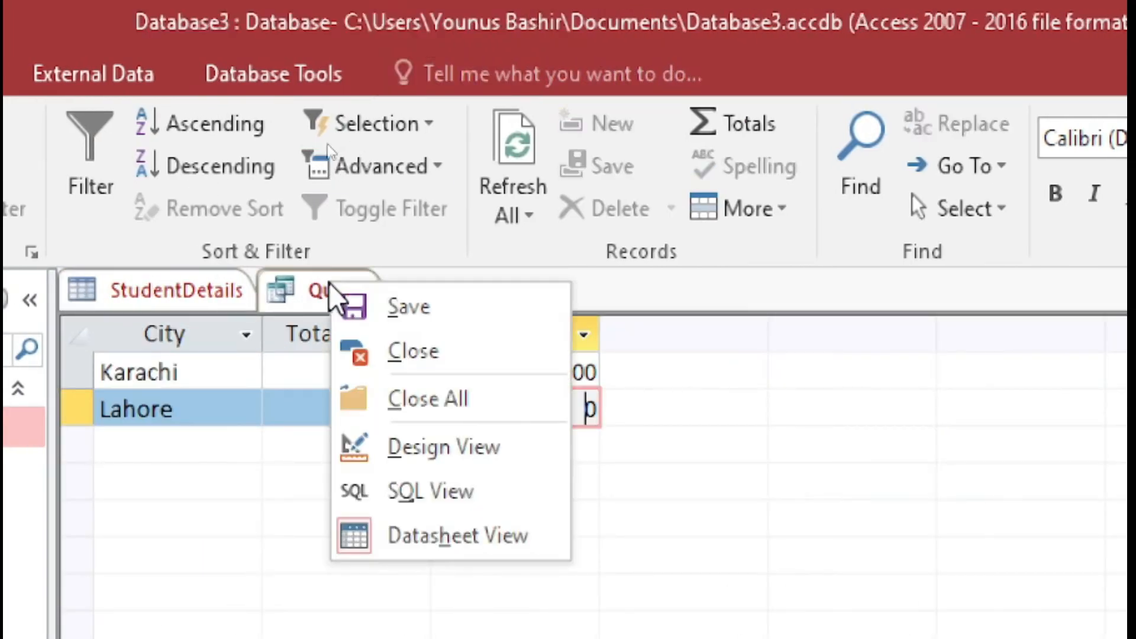
pyautogui.click(464, 489)
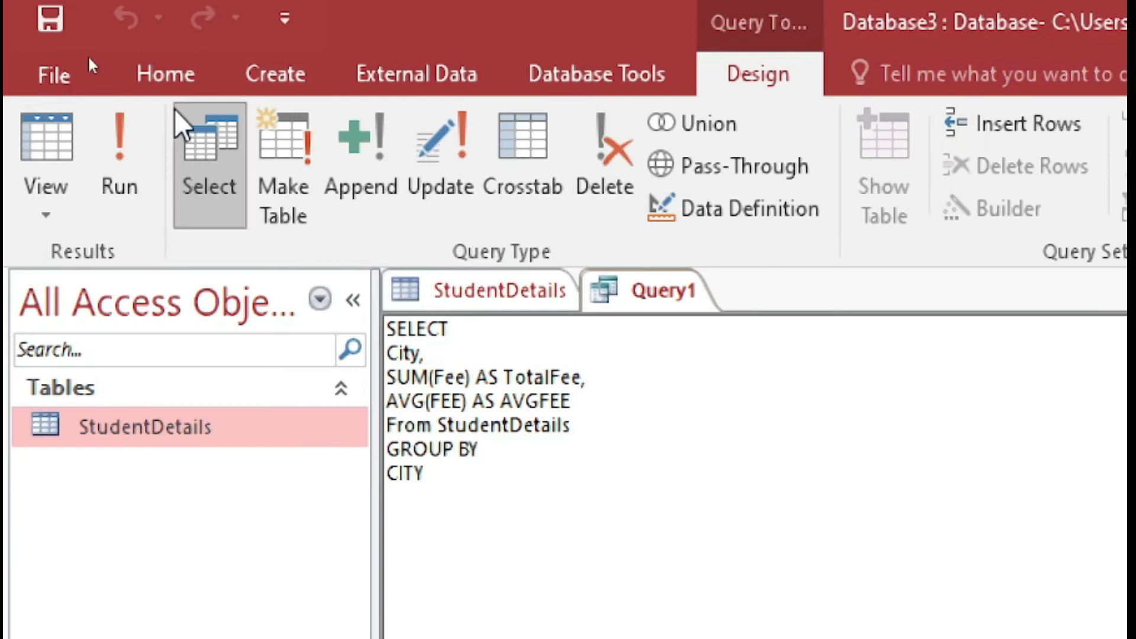
pyautogui.click(134, 168)
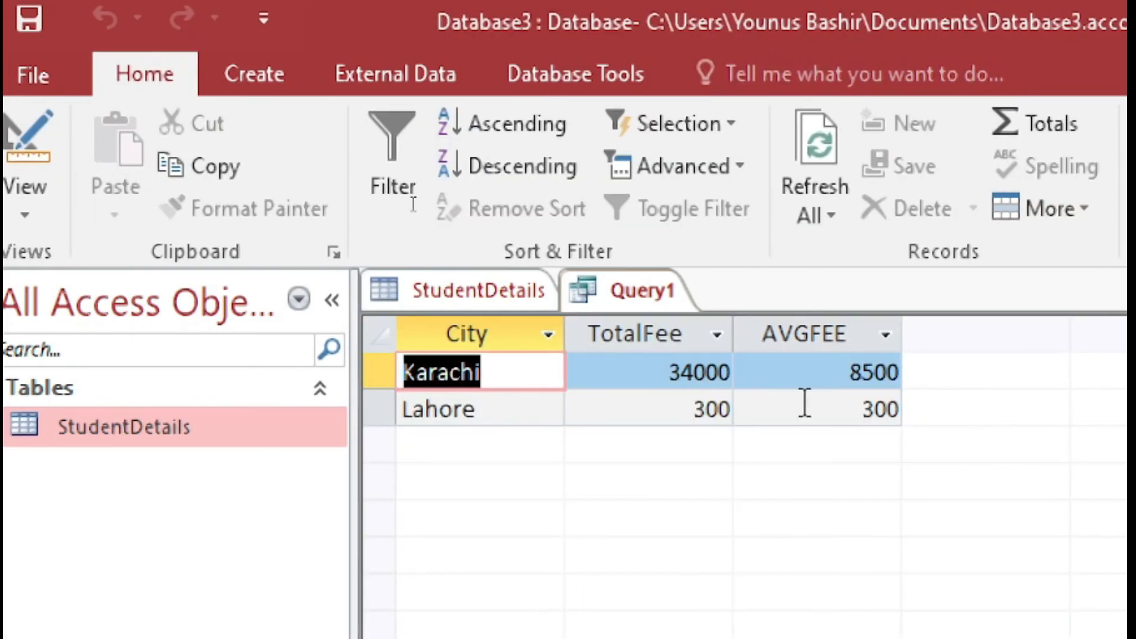
pyautogui.click(811, 402)
pyautogui.click(486, 409)
pyautogui.click(729, 407)
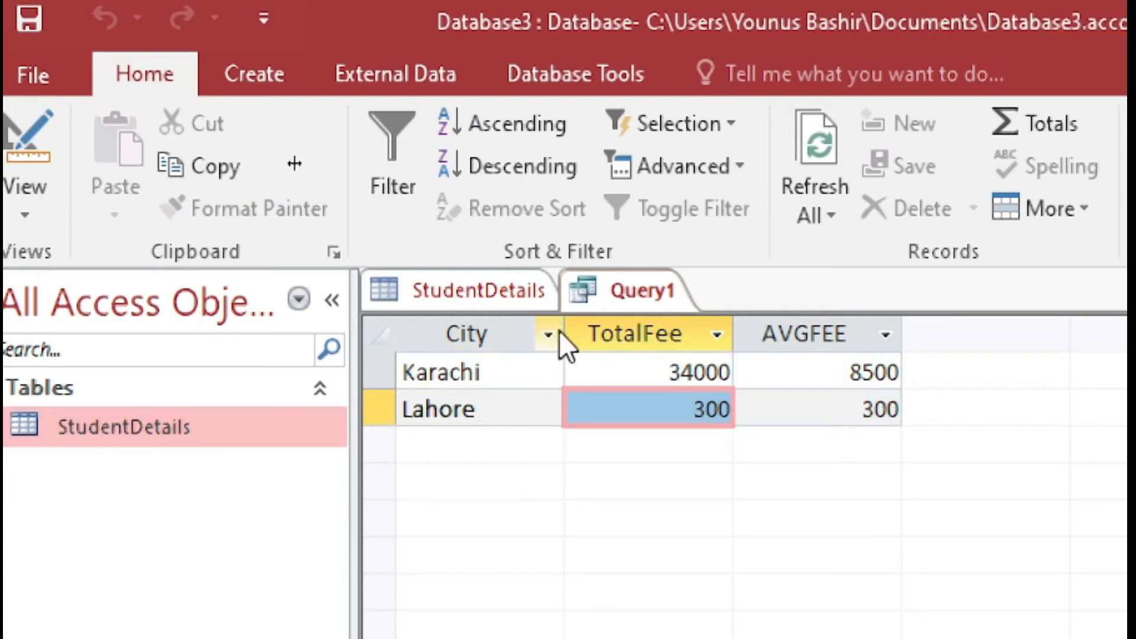
# Compare the Karachi and Lahore result rows and return Query1 to SQL view
pyautogui.rightClick(602, 287)
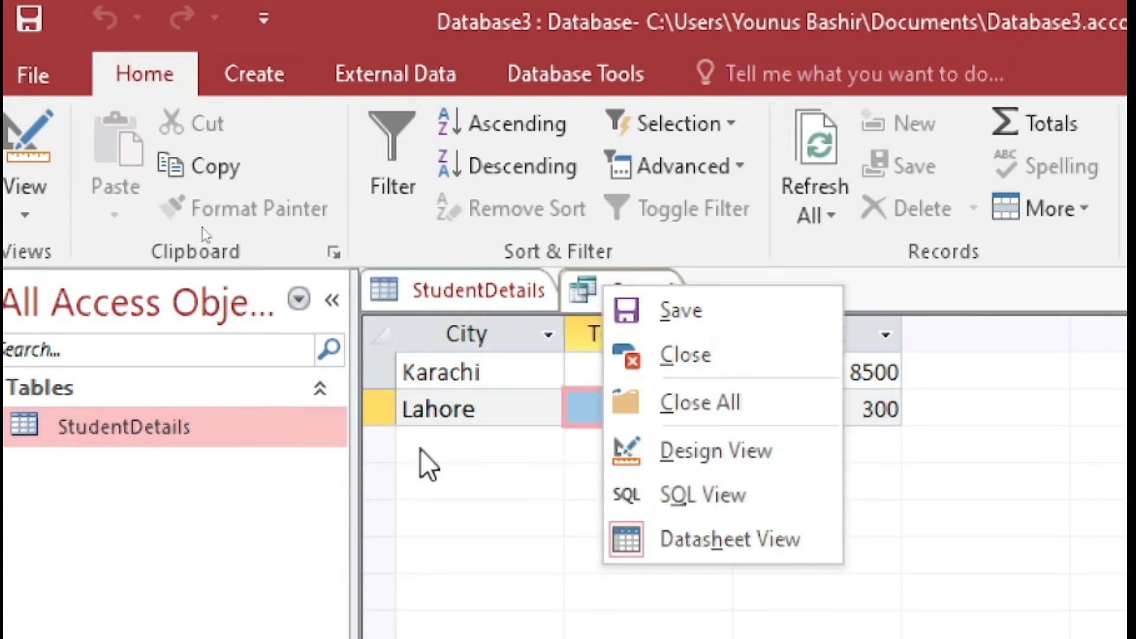
pyautogui.click(426, 464)
pyautogui.click(445, 369)
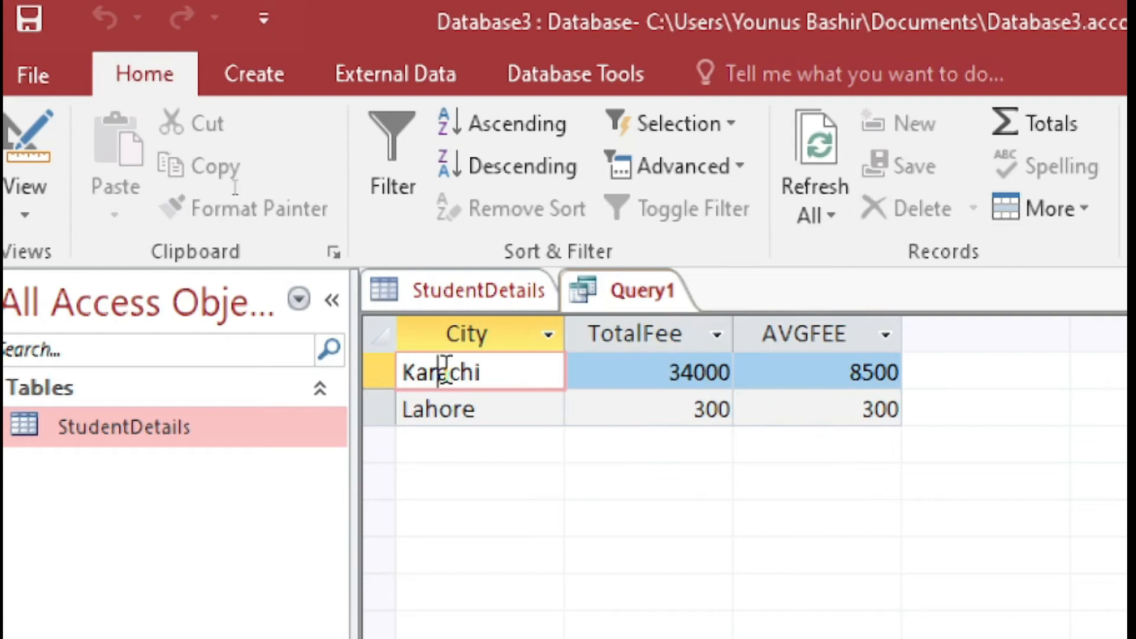
pyautogui.click(474, 412)
pyautogui.click(621, 310)
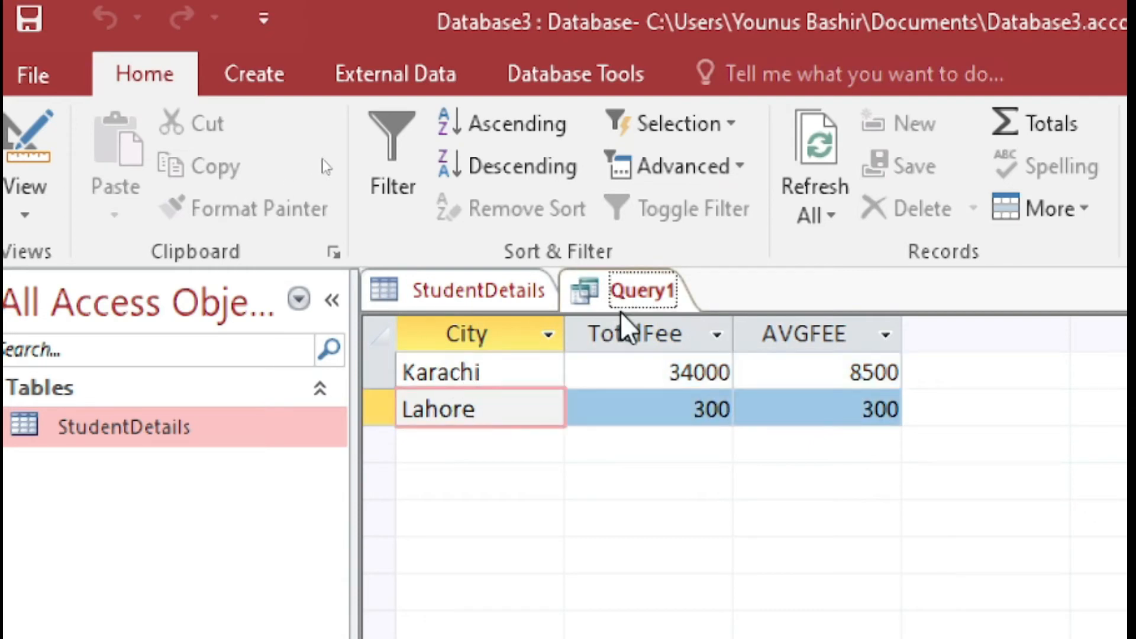
pyautogui.rightClick(621, 311)
pyautogui.click(755, 520)
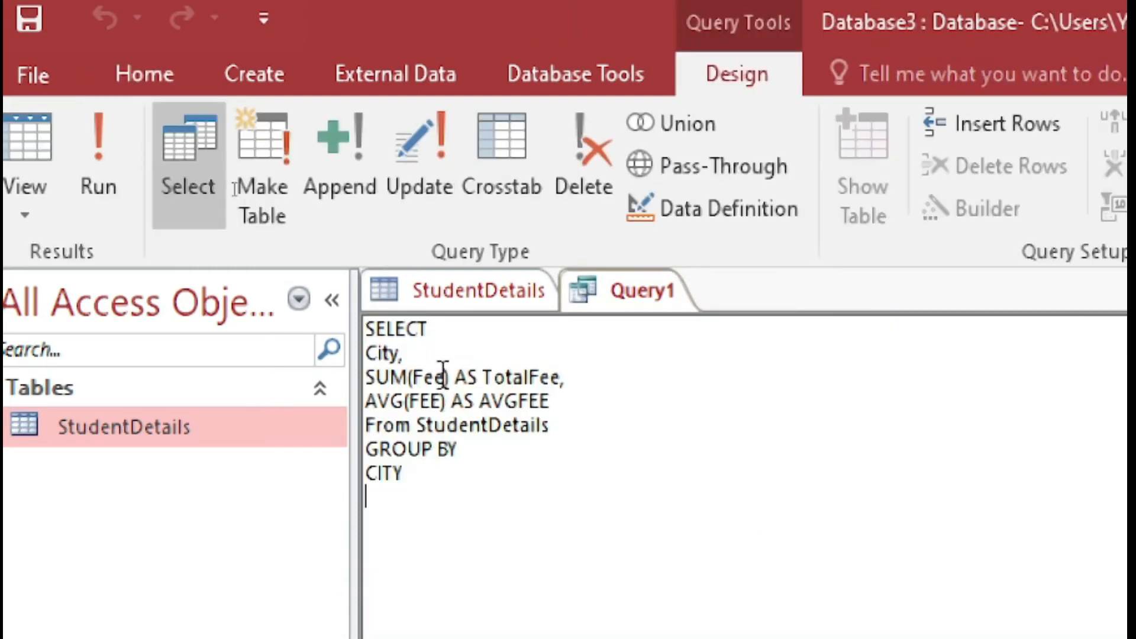
# Review the GROUP BY CITY clause and examine the Class values in the StudentDetails table
pyautogui.moveTo(406, 481); pyautogui.dragTo(366, 448)
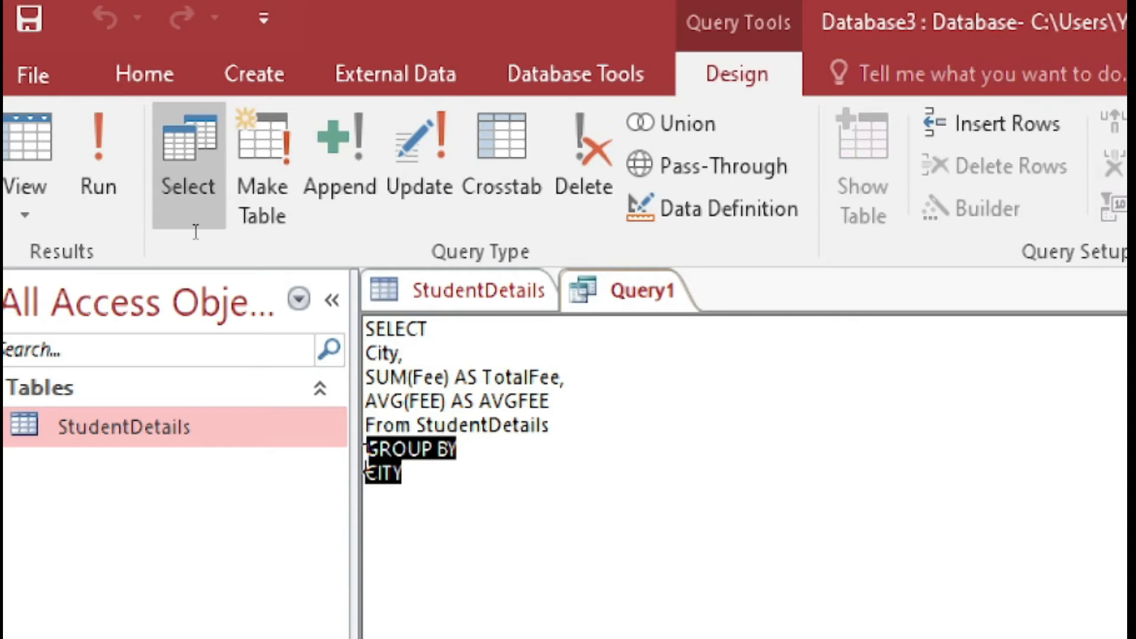
pyautogui.click(516, 472)
pyautogui.click(495, 296)
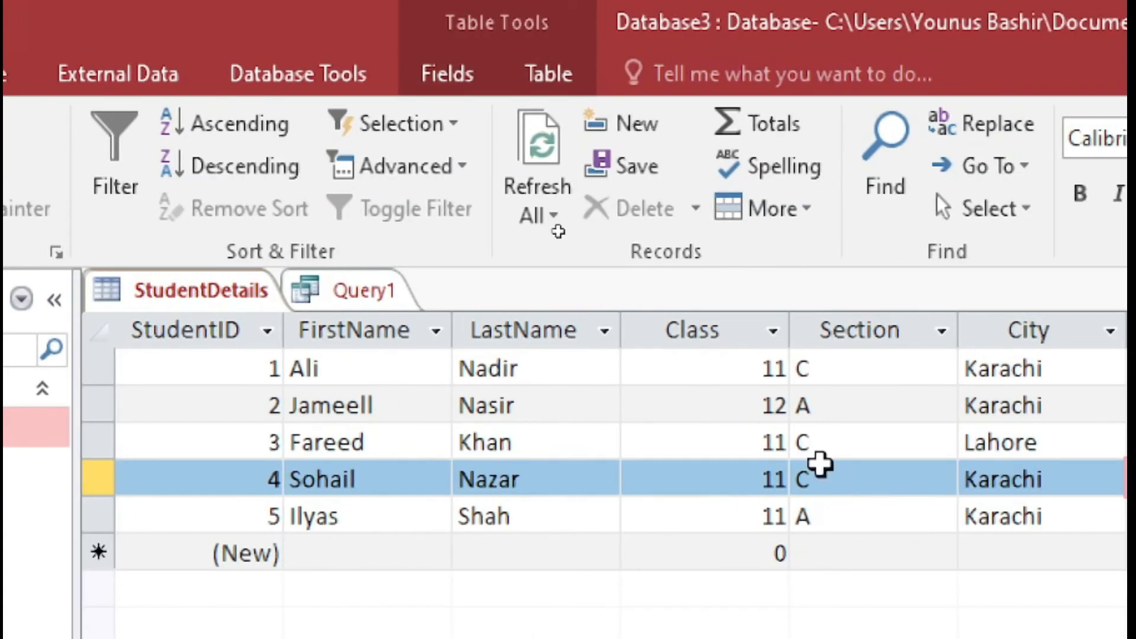
pyautogui.click(752, 368)
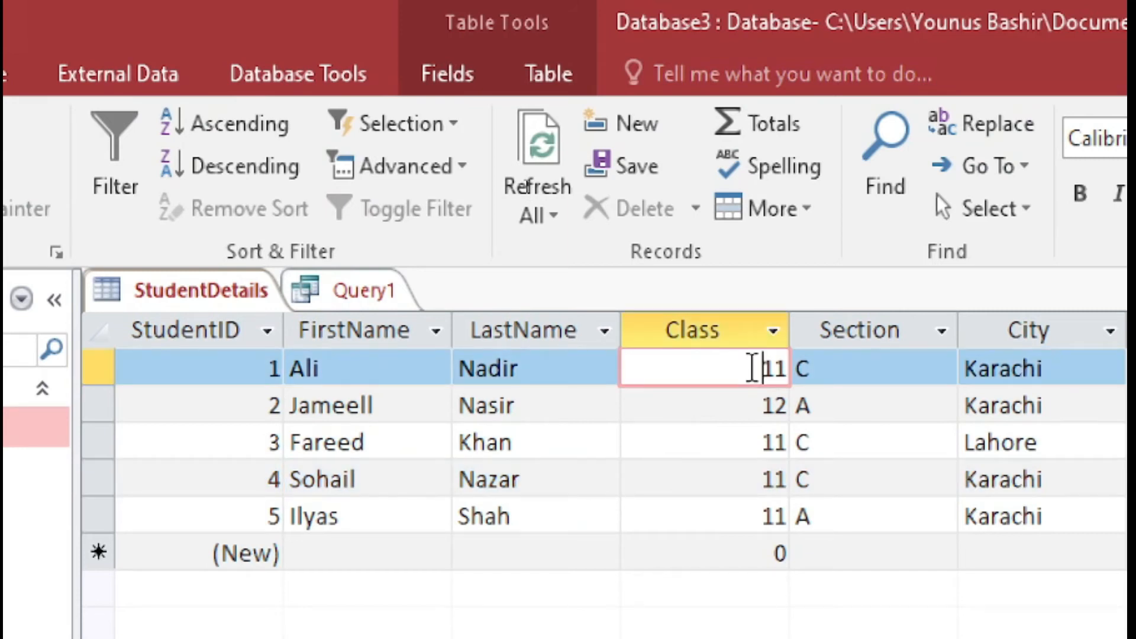
# Replace City with Class in the SELECT list of Query1
pyautogui.moveTo(752, 368); pyautogui.dragTo(798, 373)
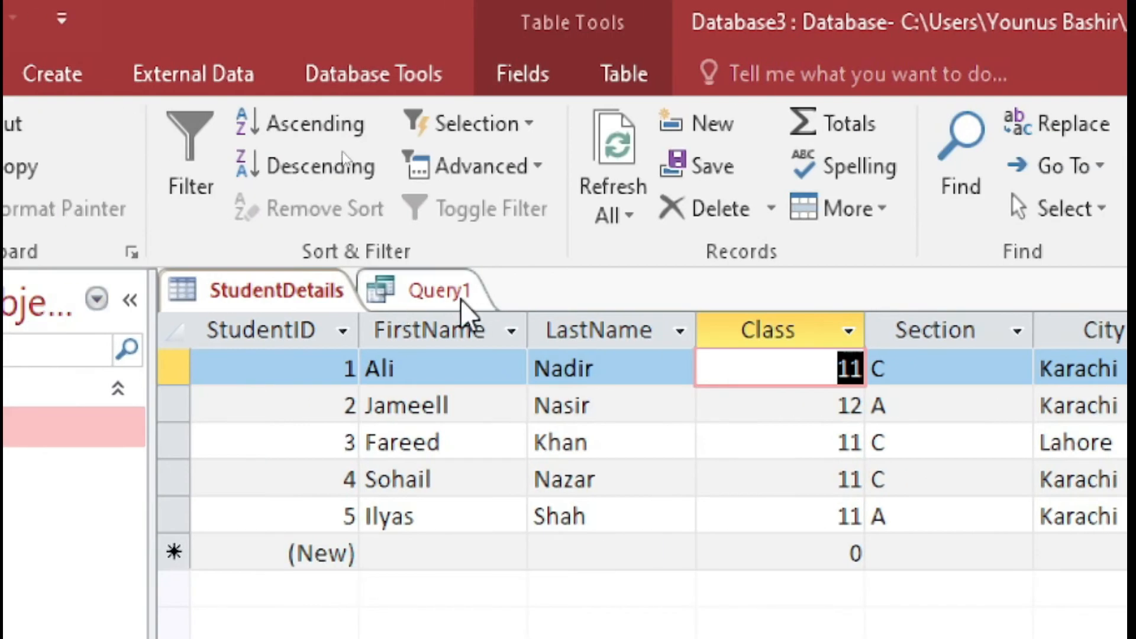
pyautogui.click(125, 296)
pyautogui.click(198, 353)
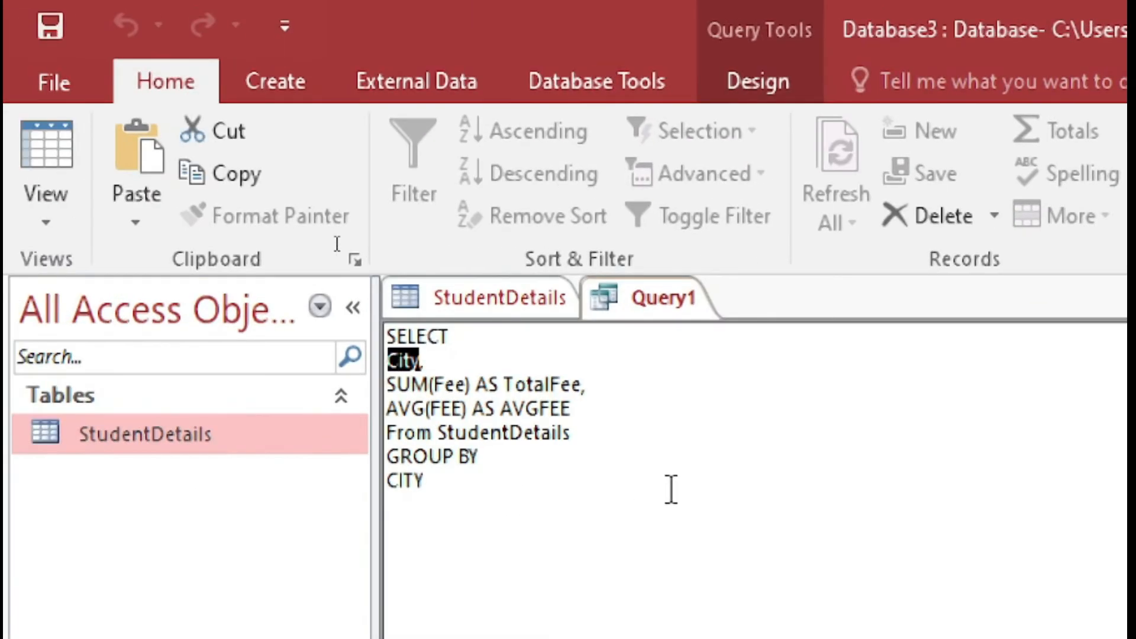
pyautogui.press('BackSpace')
pyautogui.write('CI')
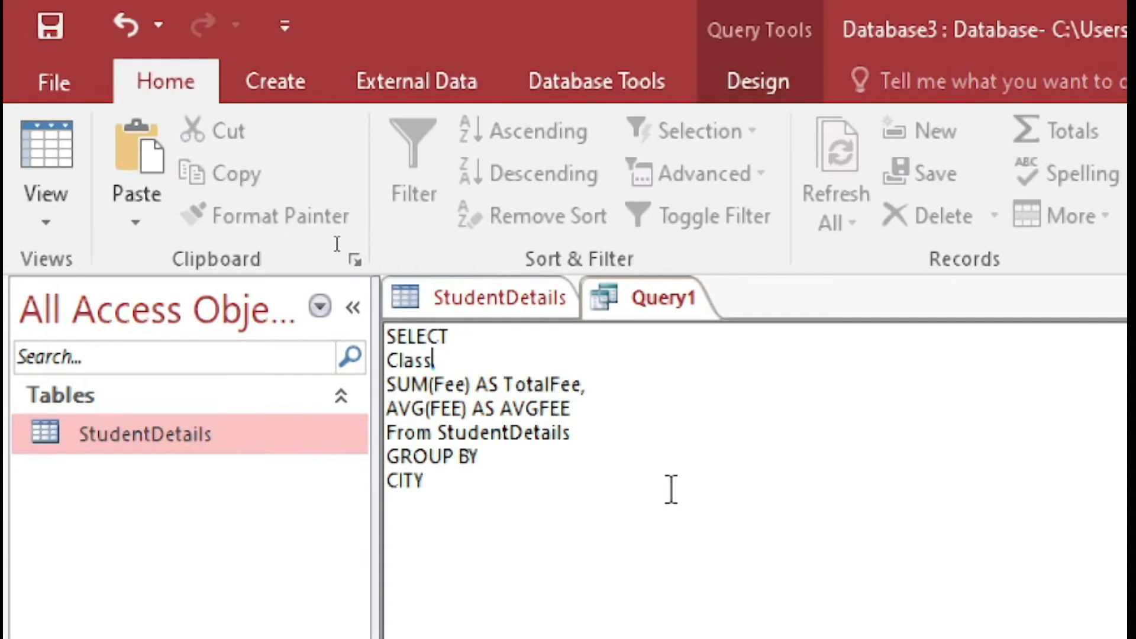
# Replace CITY with Class in the GROUP BY clause of Query1
pyautogui.press('Down')
pyautogui.press('Down')
pyautogui.hotkey('shift', 'Home')
pyautogui.press('BackSpace')
pyautogui.press('BackSpace')
pyautogui.press('Return')
pyautogui.write('CL')
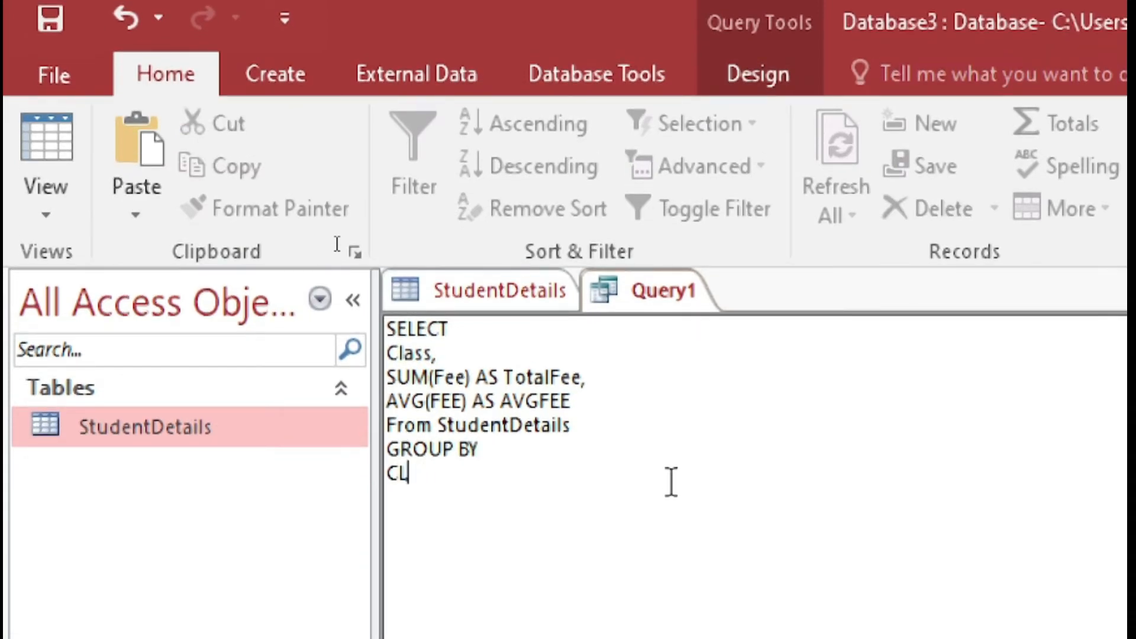
pyautogui.write('lass')
# Run Query1 to compare the fee totals and averages per class, and return it to SQL view
pyautogui.click(760, 74)
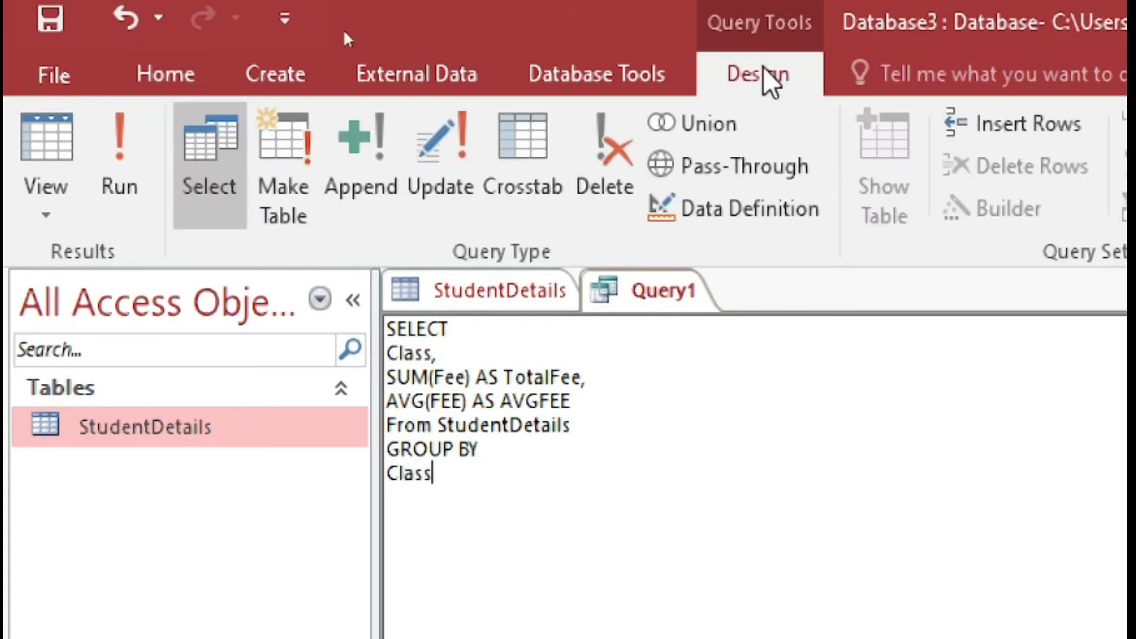
pyautogui.click(120, 148)
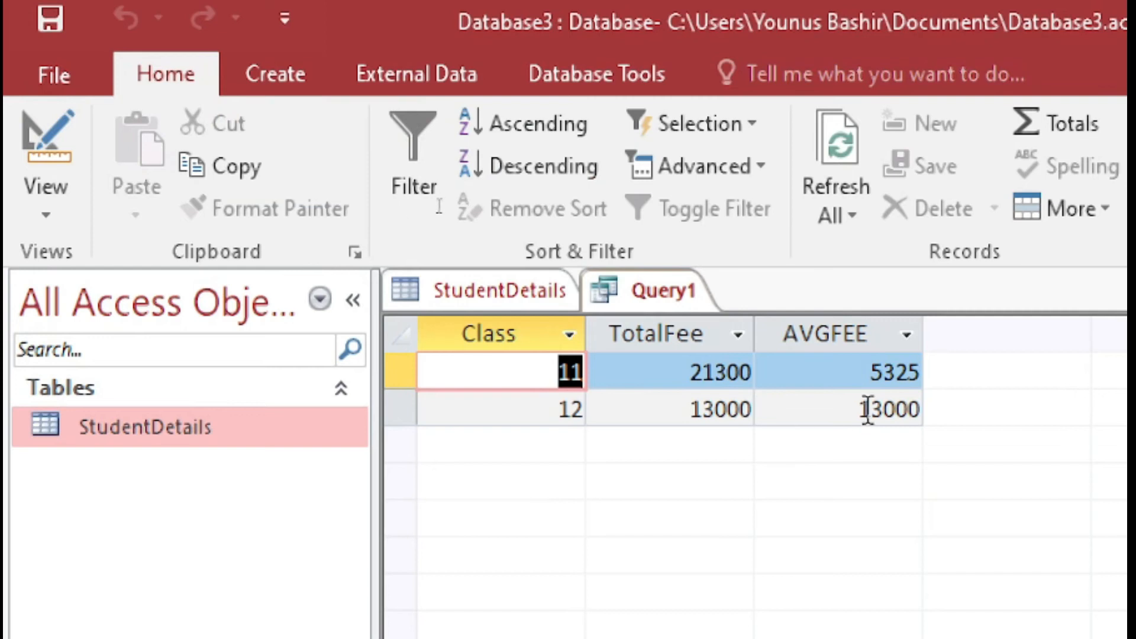
pyautogui.click(867, 408)
pyautogui.click(575, 373)
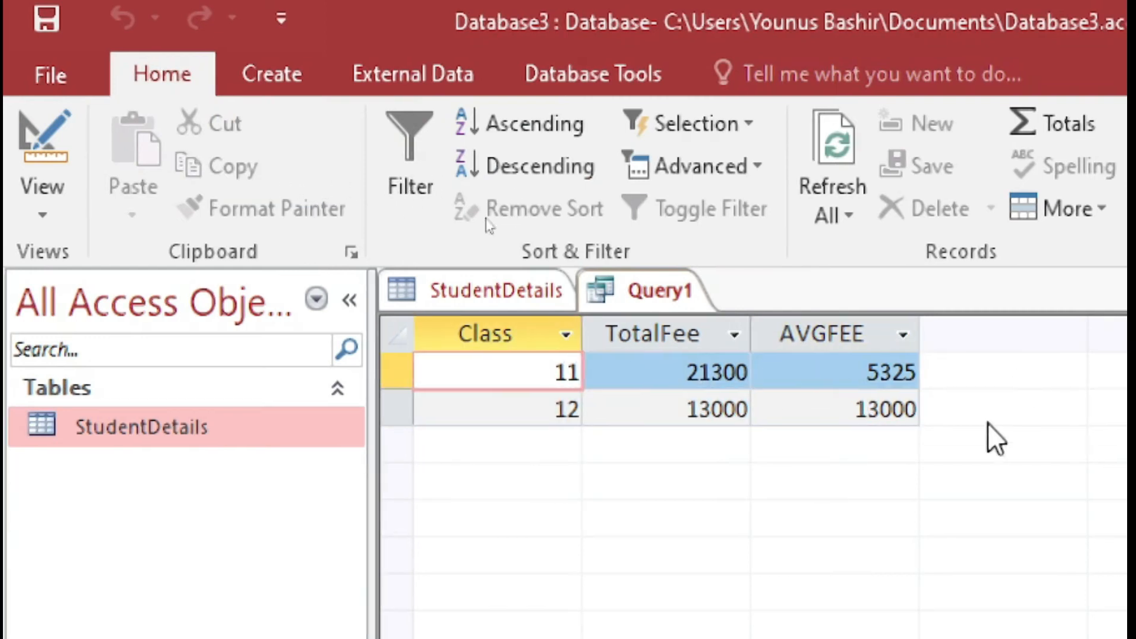
pyautogui.click(653, 273)
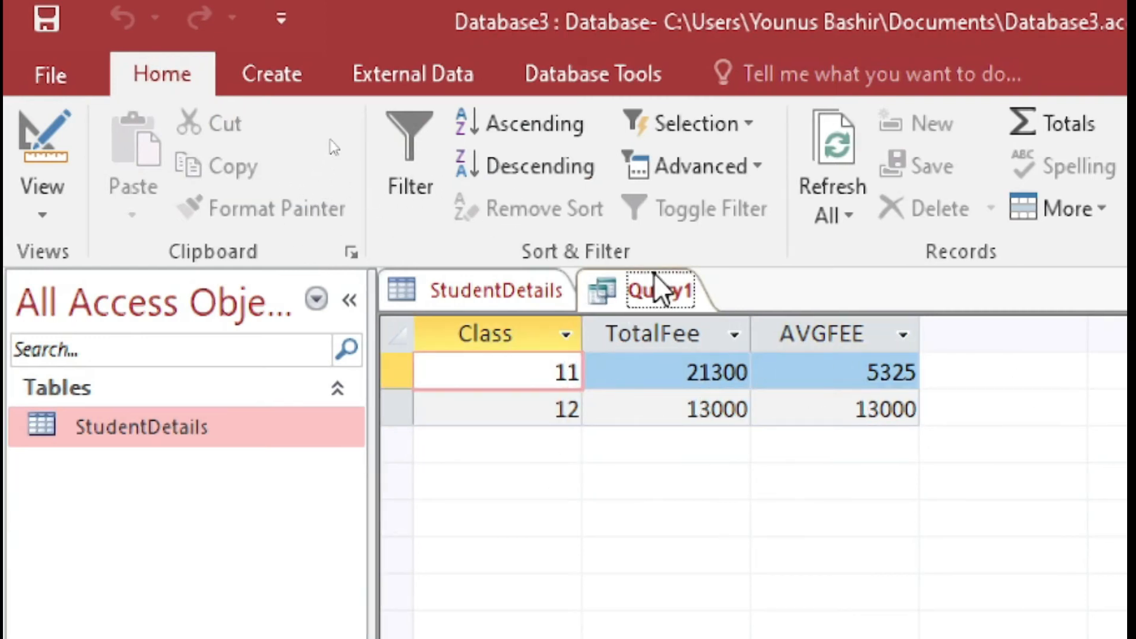
pyautogui.rightClick(648, 307)
pyautogui.click(794, 472)
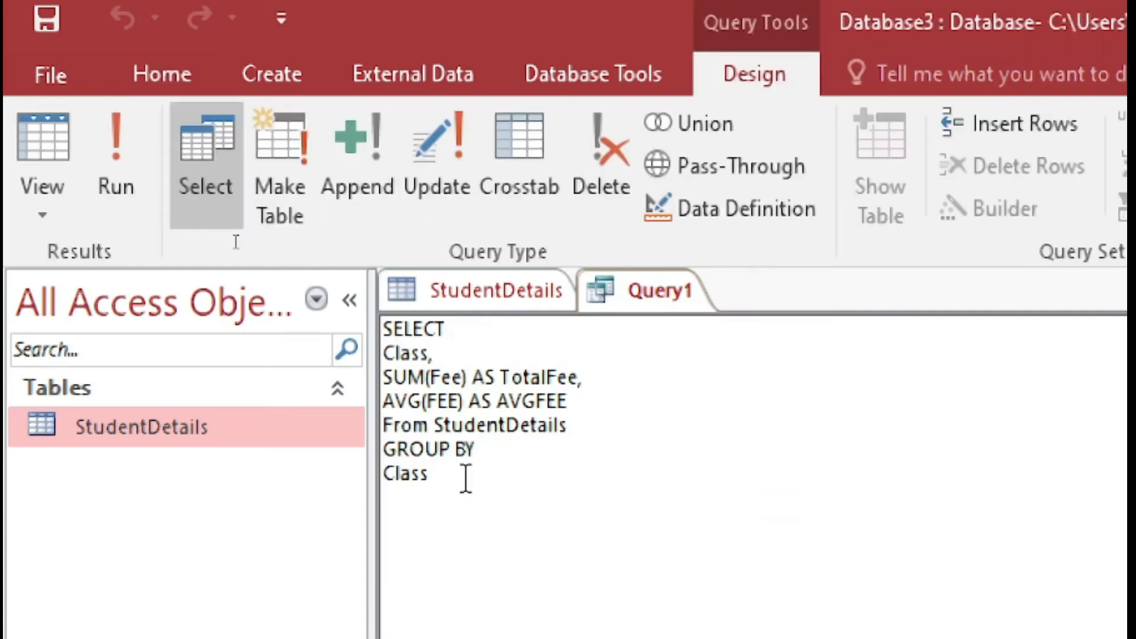
# Insert blank lines above GROUP BY and below SELECT to separate the parts of the query
pyautogui.press('Return')
pyautogui.press('Up')
pyautogui.press('Up')
pyautogui.press('Return')
pyautogui.press('Up')
pyautogui.press('Up')
pyautogui.press('Up')
pyautogui.press('Up')
pyautogui.press('Up')
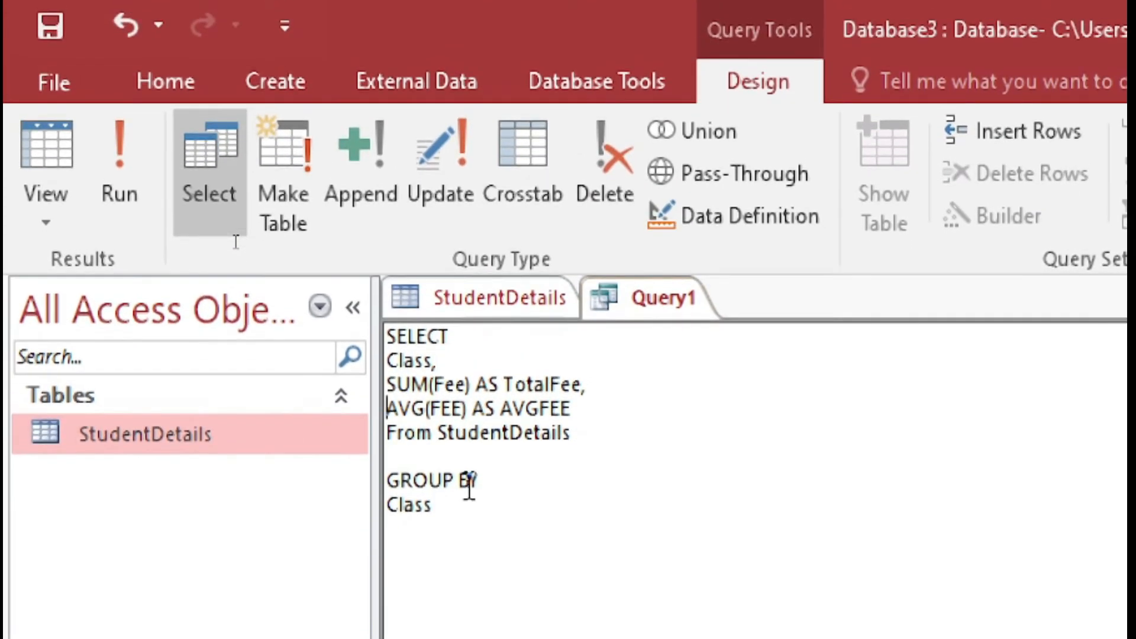
pyautogui.press('Return')
pyautogui.press('Up')
pyautogui.press('Up')
# Review the Class column in the SELECT list and GROUP BY clause, and the aggregate columns above the From line
pyautogui.hotkey('shift', 'Down')
pyautogui.press('Down')
pyautogui.press('Down')
pyautogui.hotkey('shift', 'End')
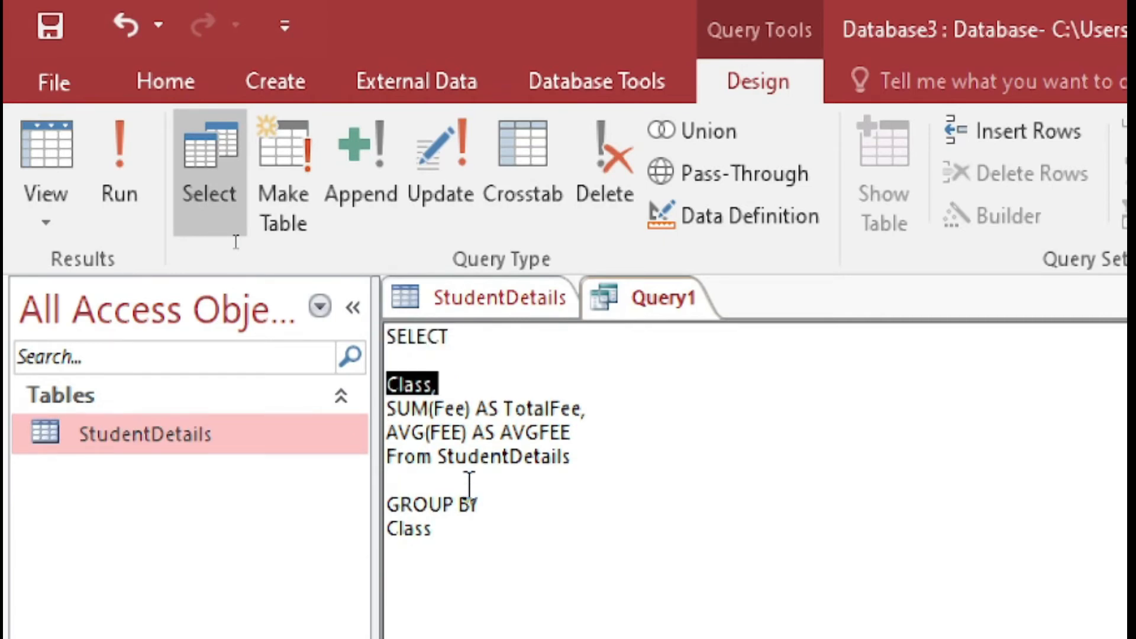
pyautogui.press('Down')
pyautogui.press('Down')
pyautogui.press('Down')
pyautogui.press('Down')
pyautogui.press('Down')
pyautogui.press('Down')
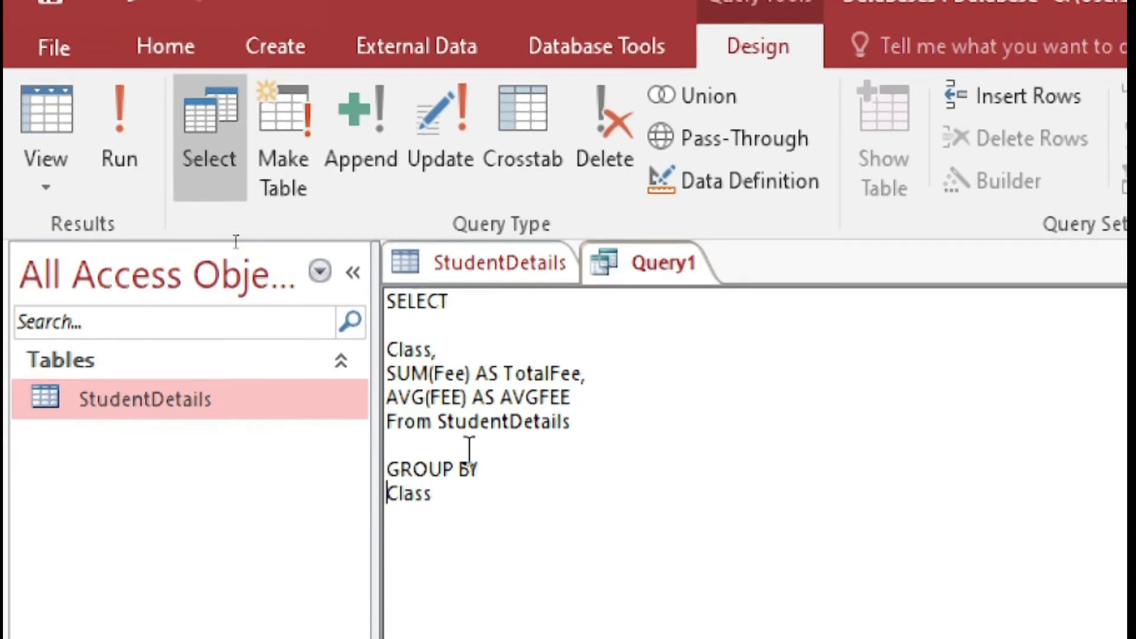
pyautogui.hotkey('shift', 'End')
pyautogui.press('Left')
pyautogui.press('Up')
pyautogui.press('Up')
pyautogui.press('Up')
pyautogui.press('Up')
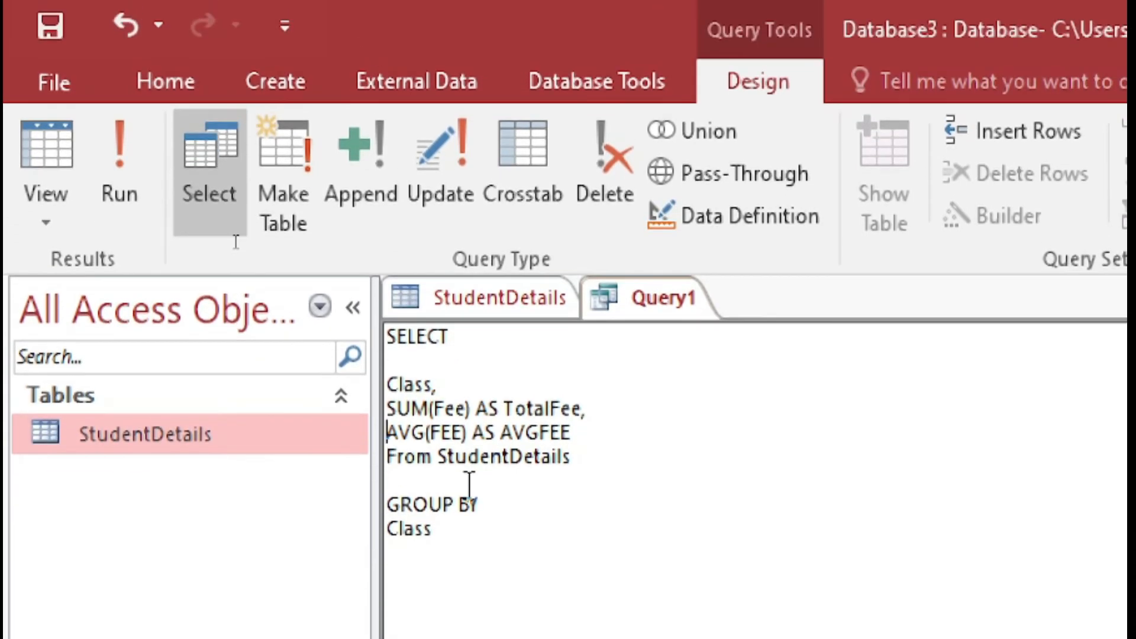
pyautogui.hotkey('shift', 'Down')
pyautogui.hotkey('shift', 'Down')
pyautogui.press('Down')
# Insert a blank line above From StudentDetails to set the column list apart
pyautogui.press('Up')
pyautogui.press('Return')
pyautogui.press('Up')
pyautogui.press('Up')
pyautogui.press('Up')
pyautogui.press('Up')
pyautogui.press('Up')
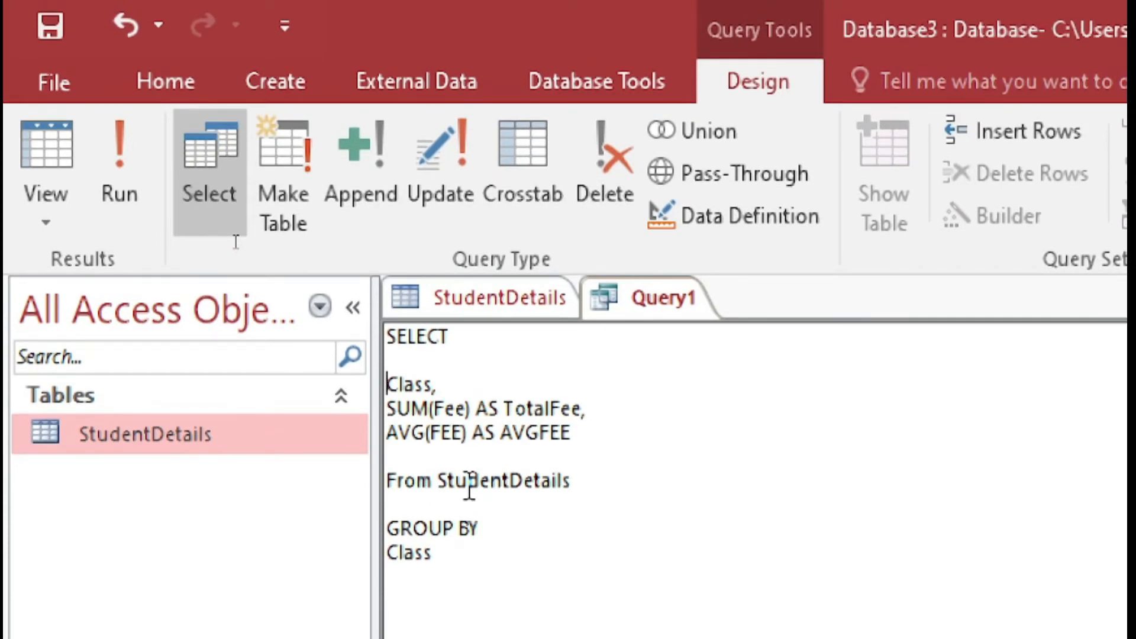
# Delete the blank lines below SELECT, above From and above GROUP BY
pyautogui.press('Delete')
pyautogui.press('Down')
pyautogui.press('Down')
pyautogui.press('Down')
pyautogui.press('Delete')
pyautogui.press('Down')
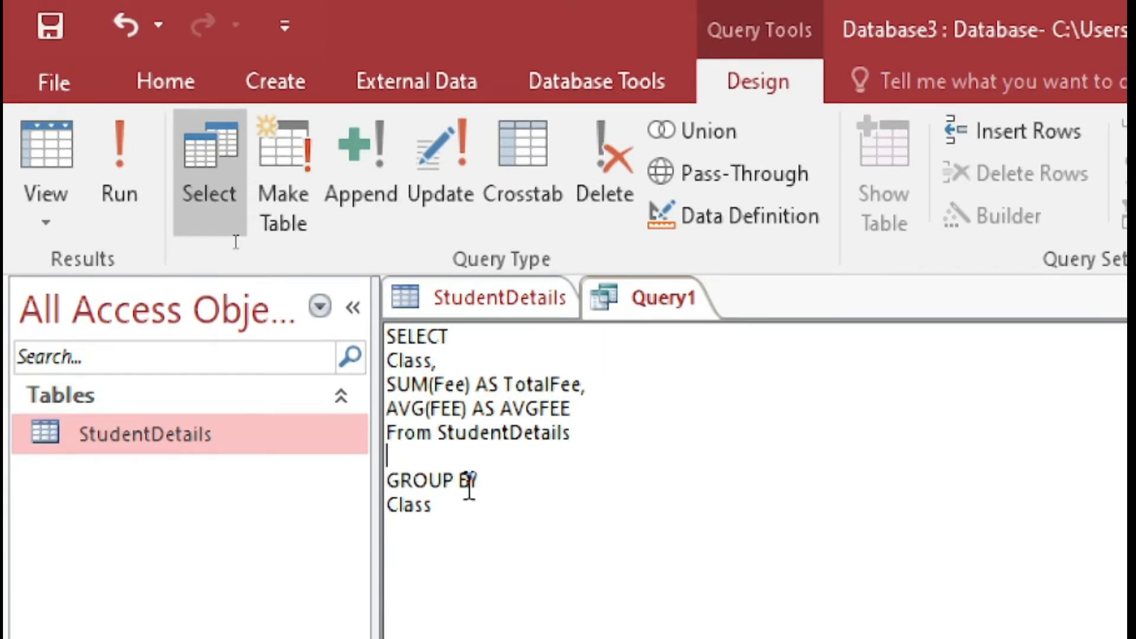
pyautogui.press('Delete')
# Add HAVING CITY='Karachi' on a new line after GROUP BY Class and try to run Query1
pyautogui.press('Down')
pyautogui.press('End')
pyautogui.press('Return')
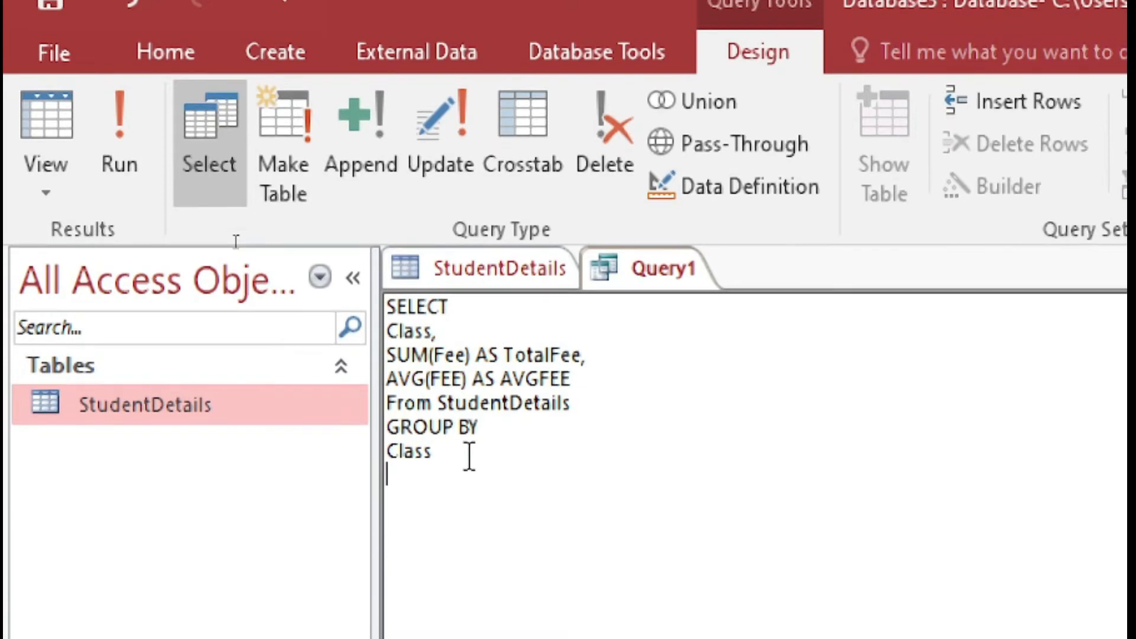
pyautogui.write('HAVING')
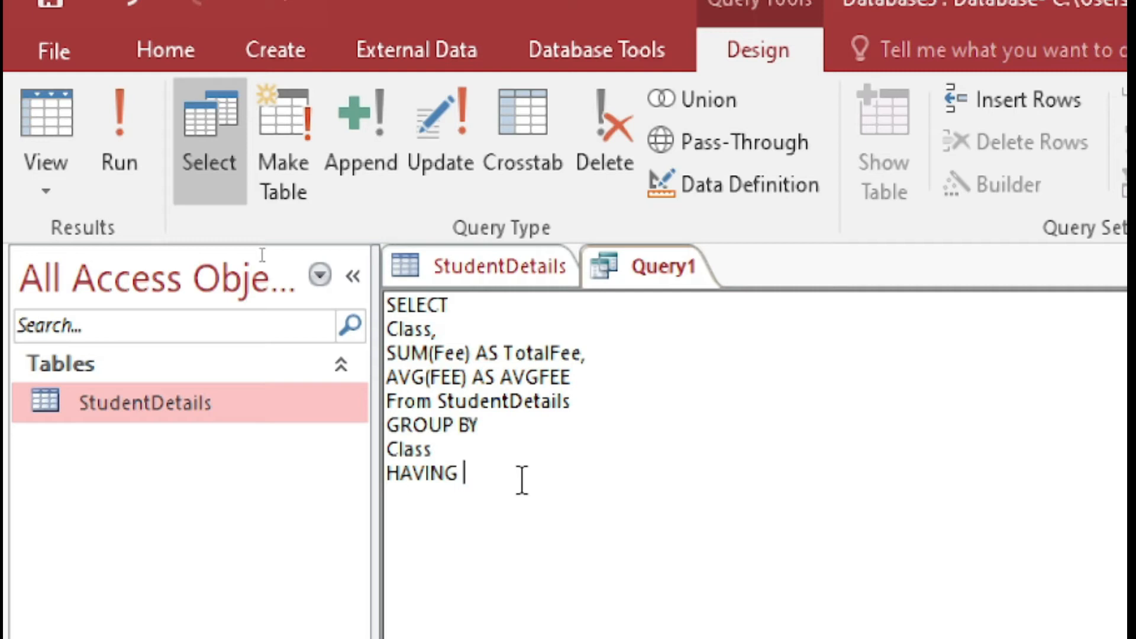
pyautogui.click(515, 273)
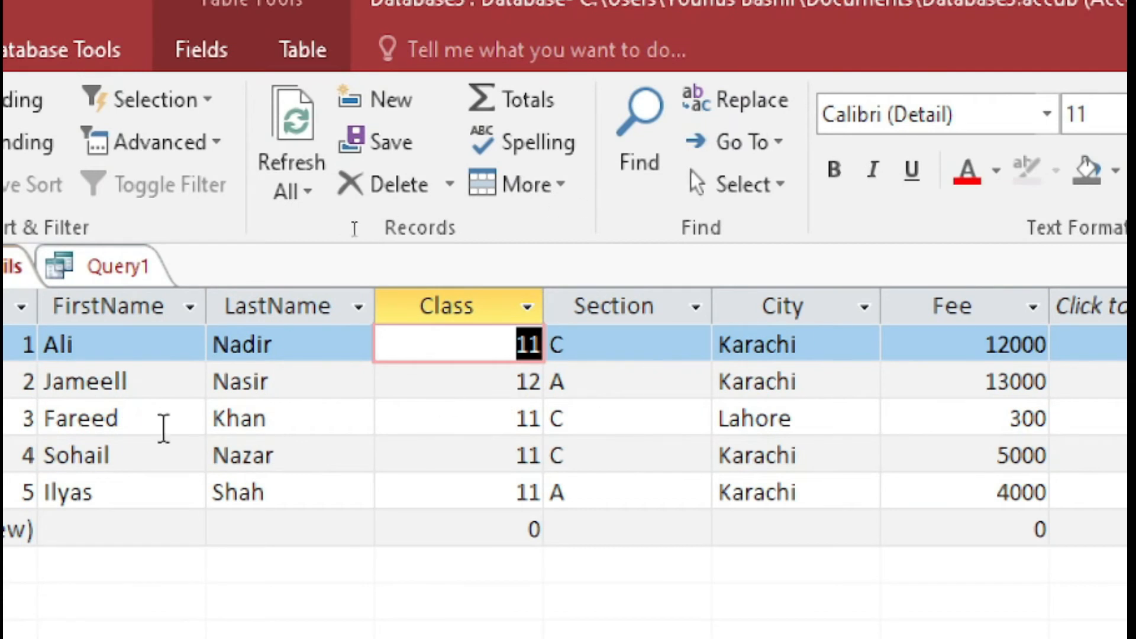
pyautogui.click(125, 278)
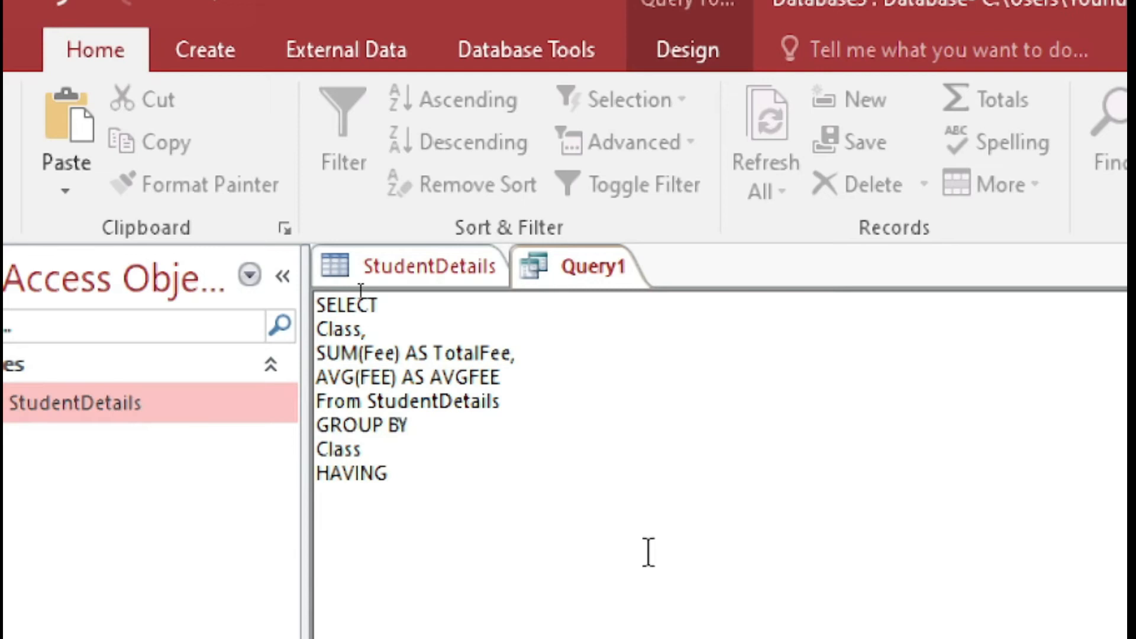
pyautogui.write('CITY')
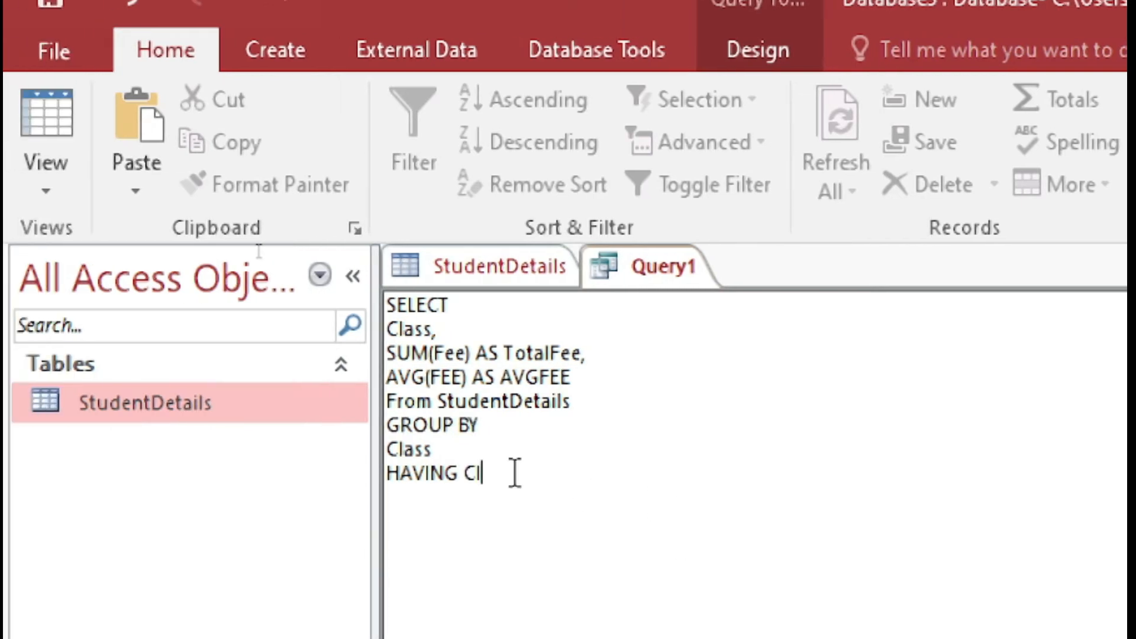
pyautogui.write("='Karachi")
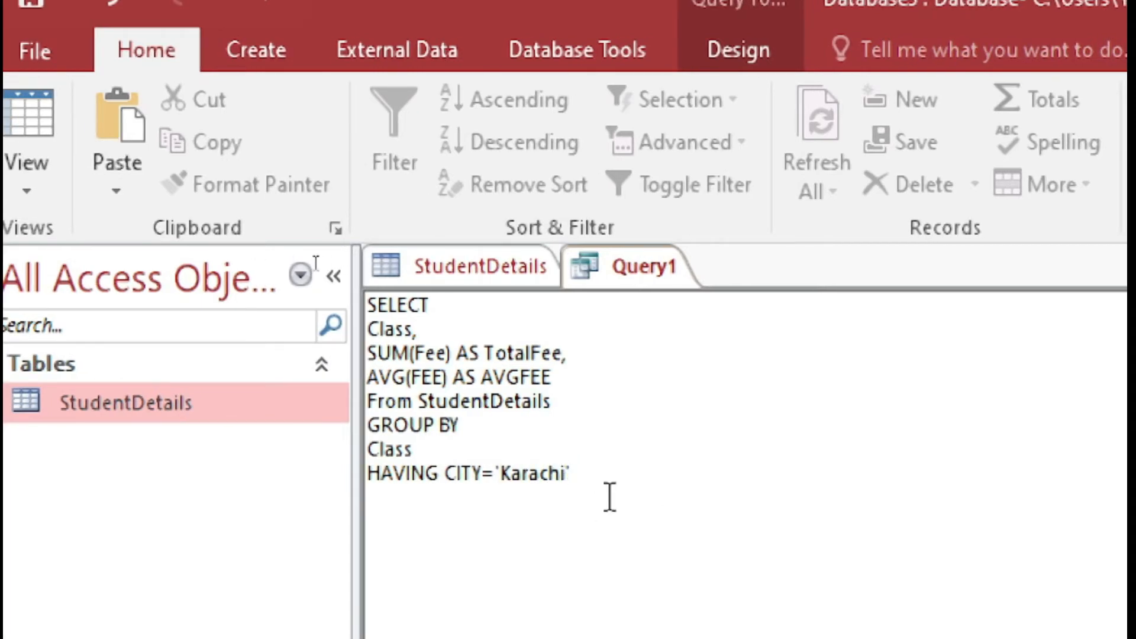
pyautogui.click(736, 50)
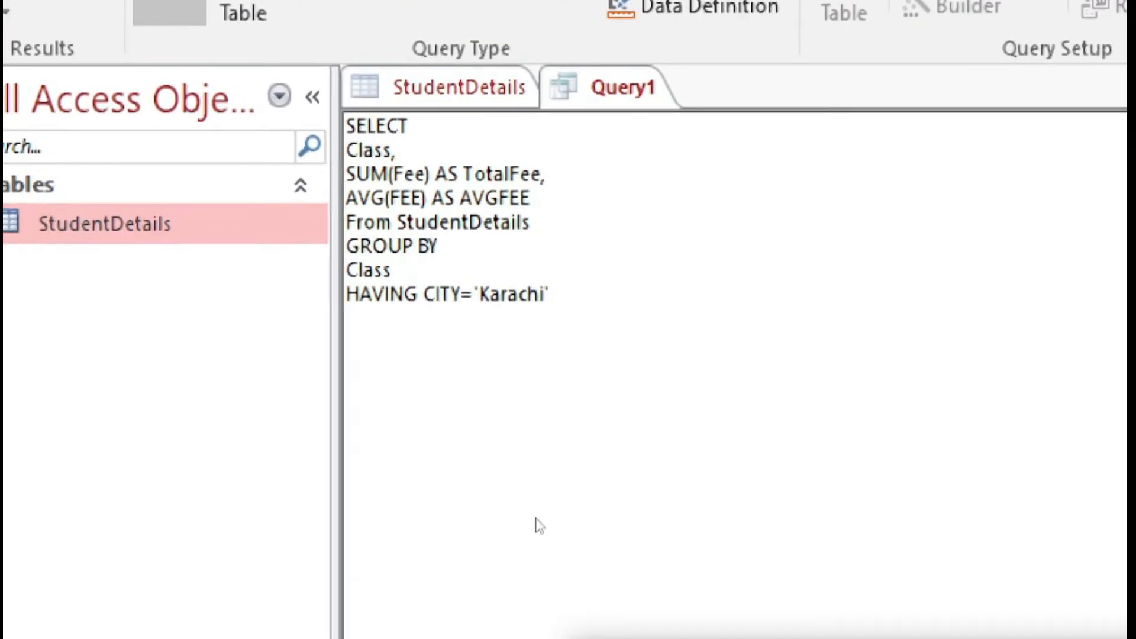
pyautogui.click(539, 522)
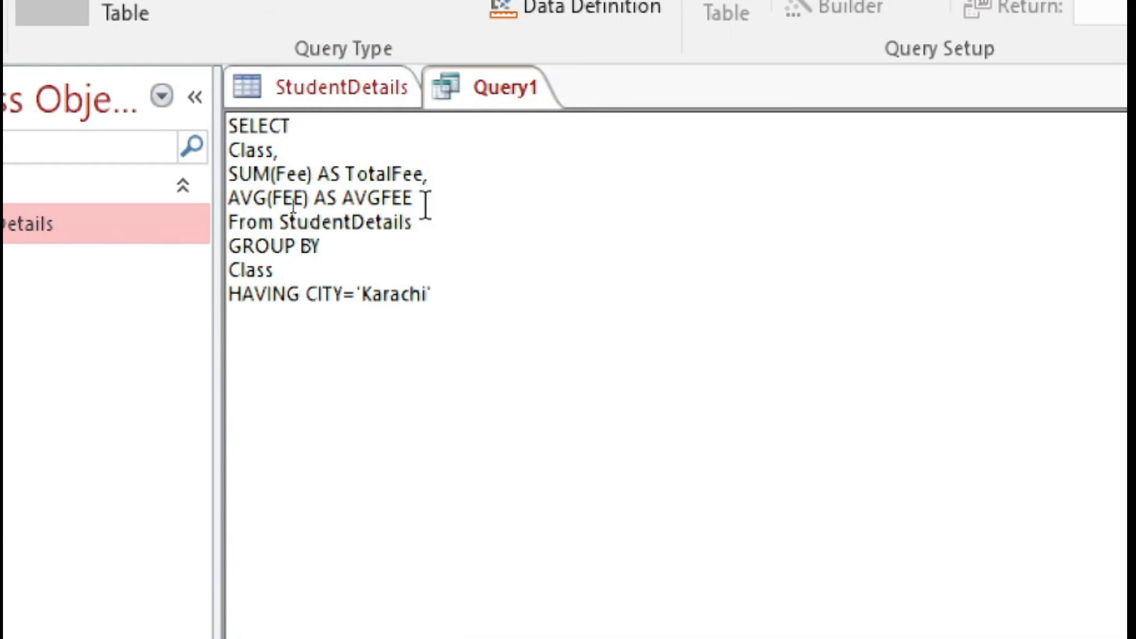
# Compare the aggregate columns, the GROUP BY and HAVING clauses, and the use of CITY and Class in the query
pyautogui.moveTo(431, 195); pyautogui.dragTo(230, 173)
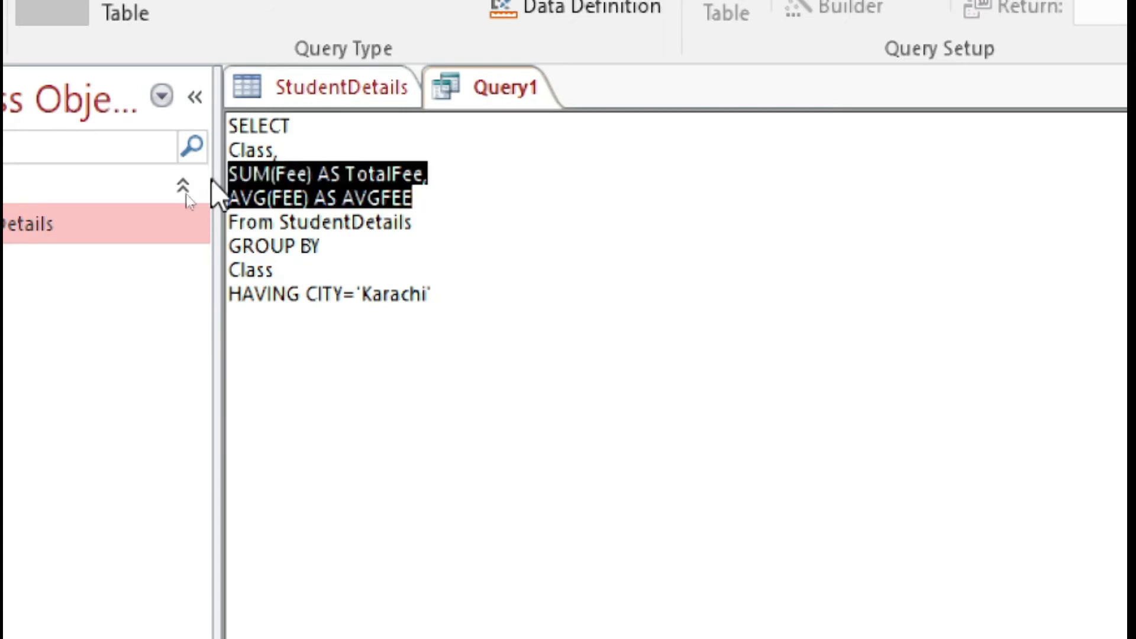
pyautogui.moveTo(324, 250); pyautogui.dragTo(230, 244)
pyautogui.moveTo(303, 295); pyautogui.dragTo(234, 309)
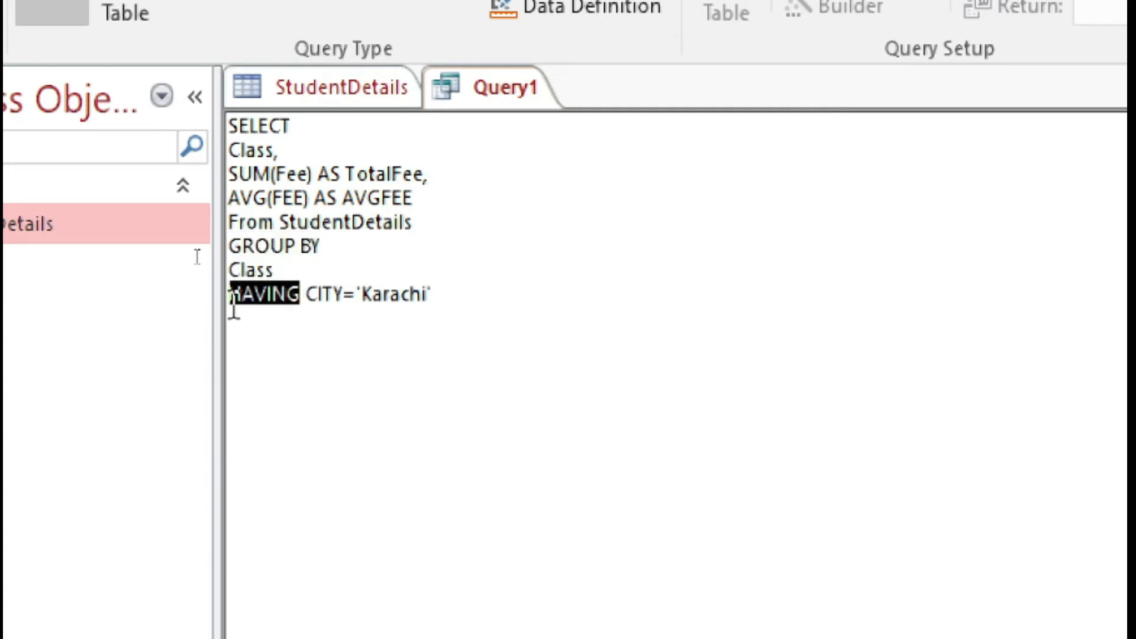
pyautogui.doubleClick(329, 292)
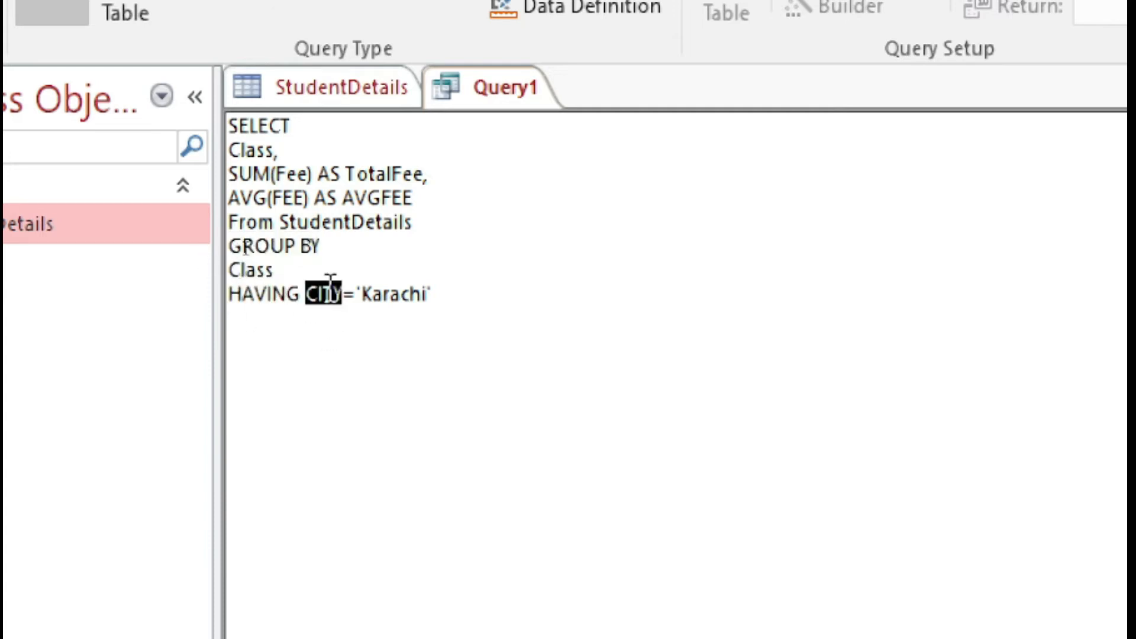
pyautogui.click(290, 148)
pyautogui.doubleClick(324, 294)
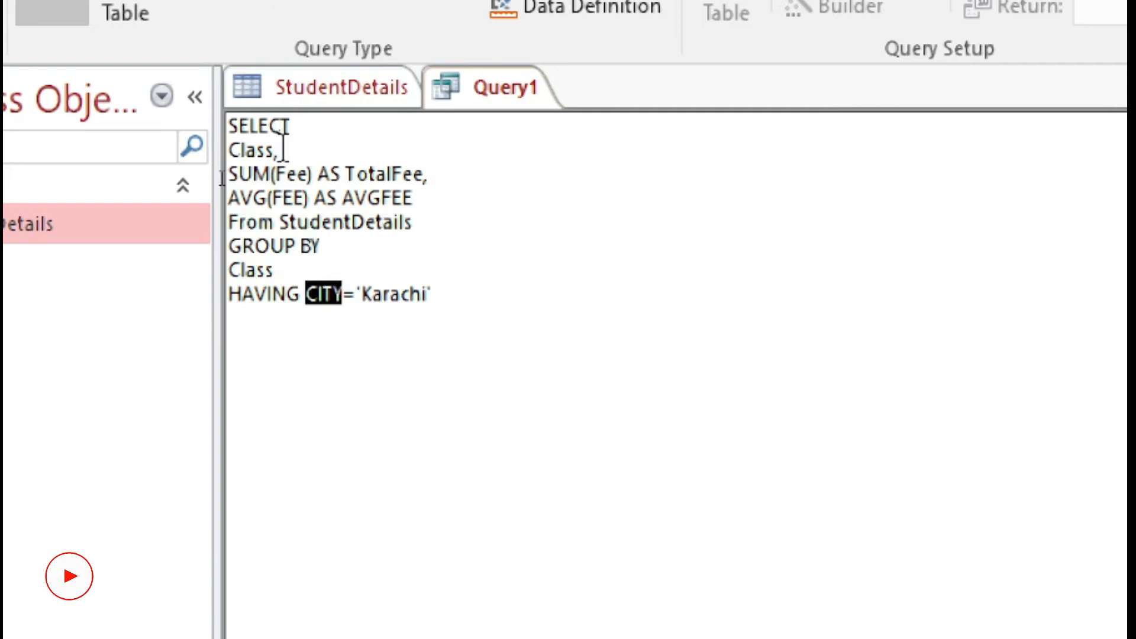
pyautogui.click(348, 313)
pyautogui.moveTo(450, 303); pyautogui.dragTo(322, 296)
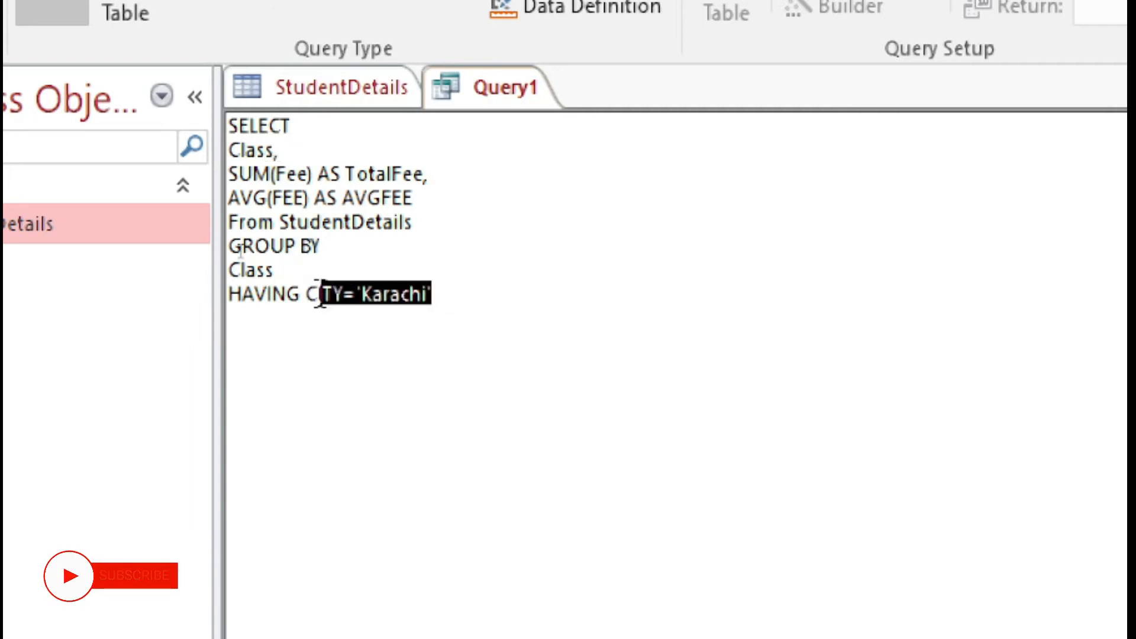
pyautogui.click(347, 357)
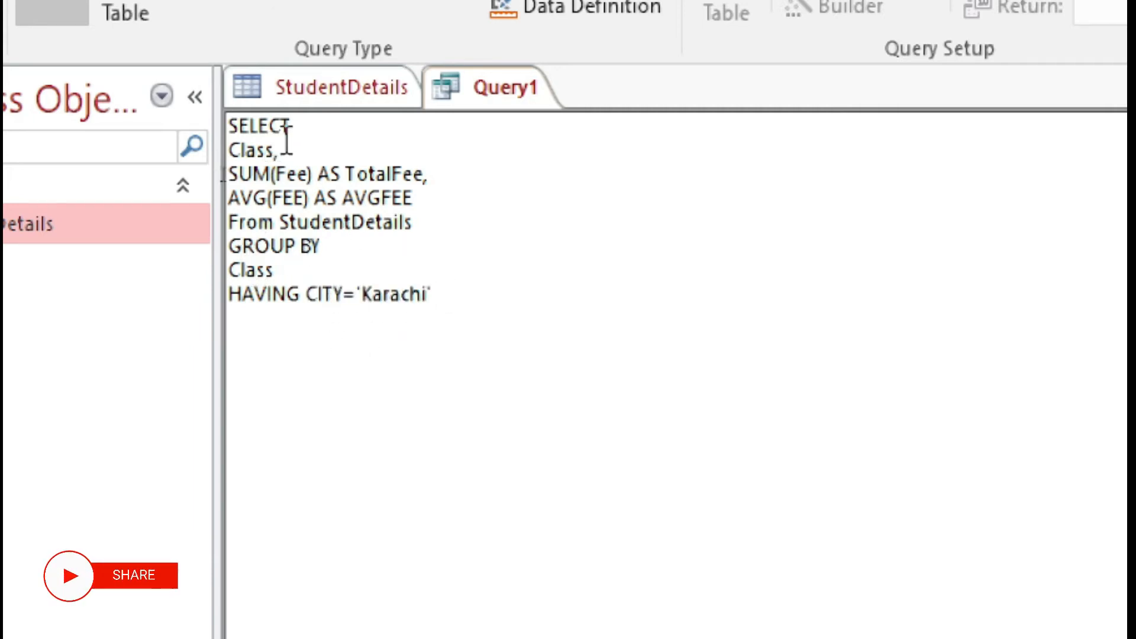
pyautogui.doubleClick(269, 151)
pyautogui.click(356, 299)
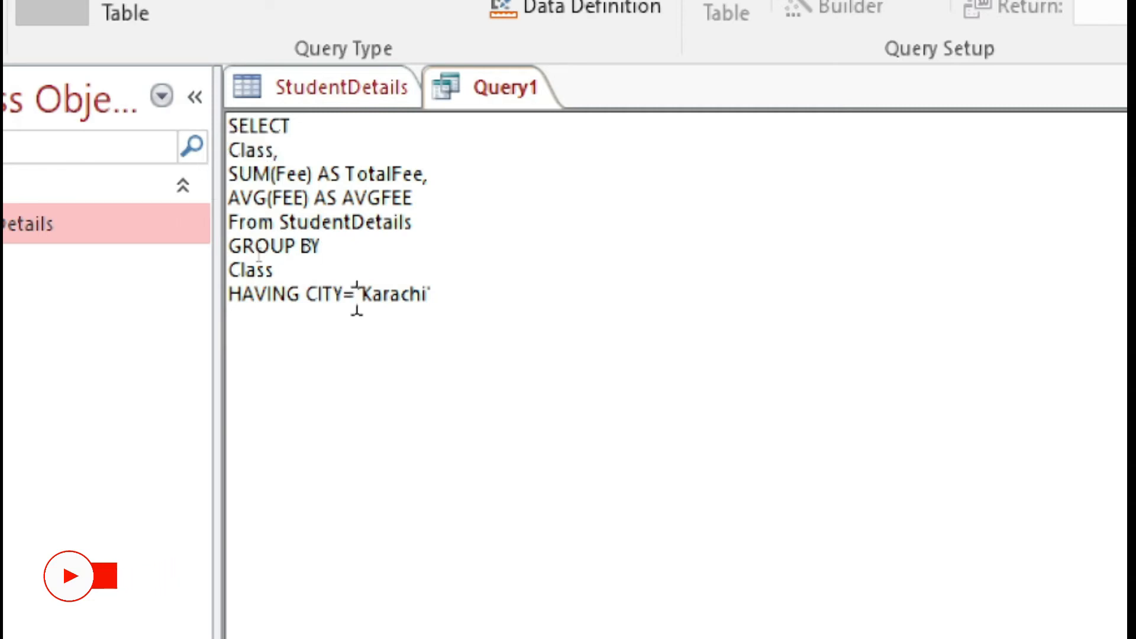
# Try a Class condition ahead of CITY='Karachi' in the HAVING clause, with the value 11 and then 12
pyautogui.click(304, 294)
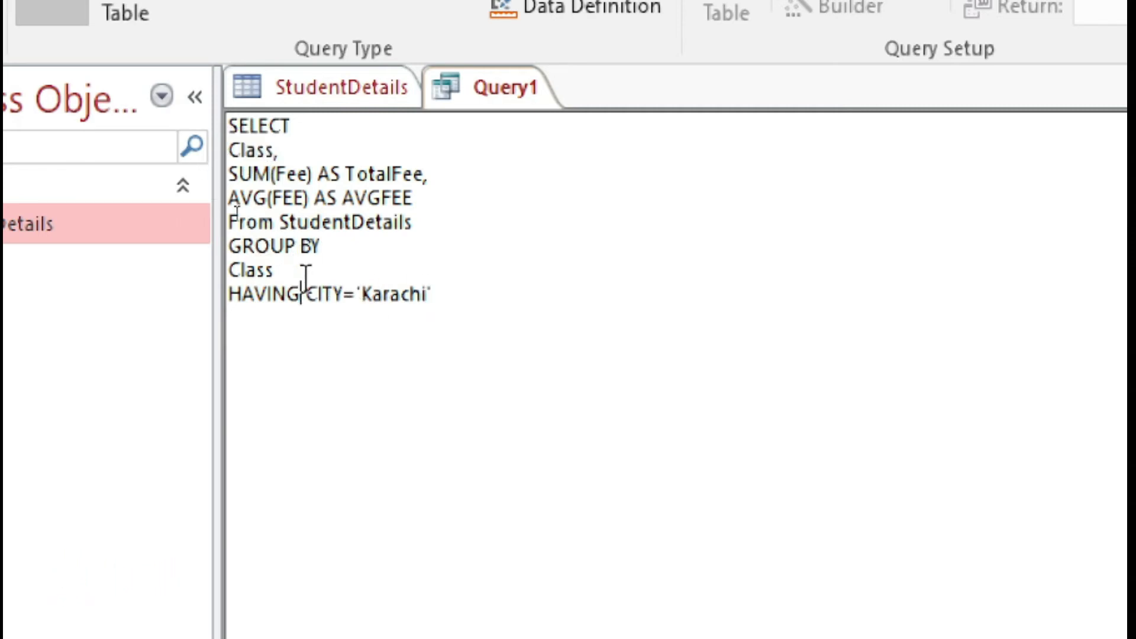
pyautogui.press('Return')
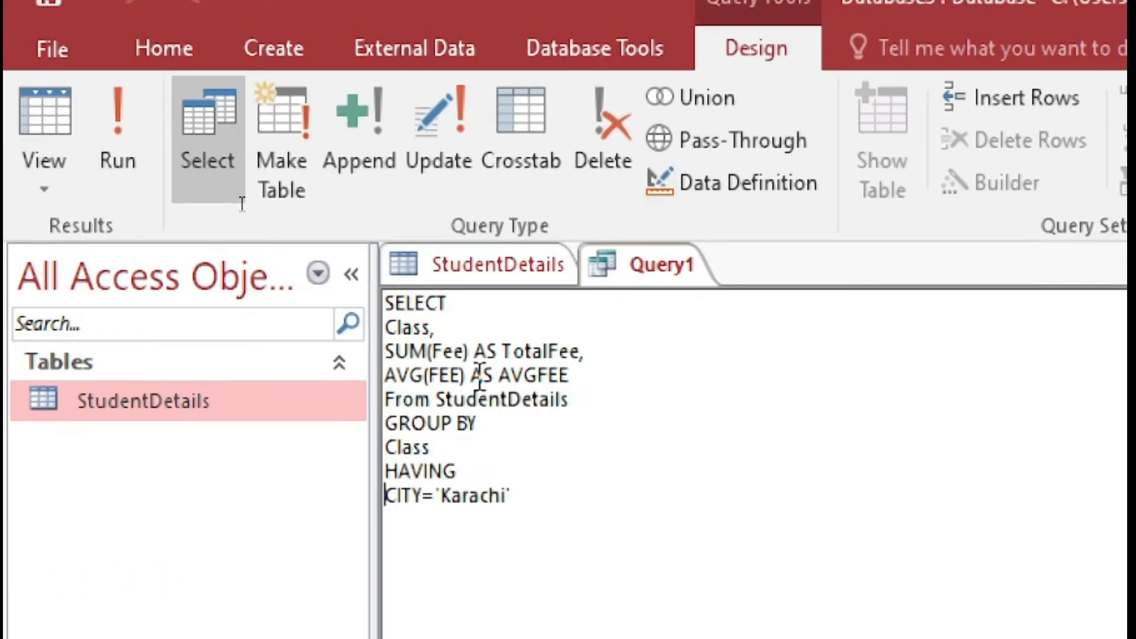
pyautogui.press('Left')
pyautogui.write('Class=11')
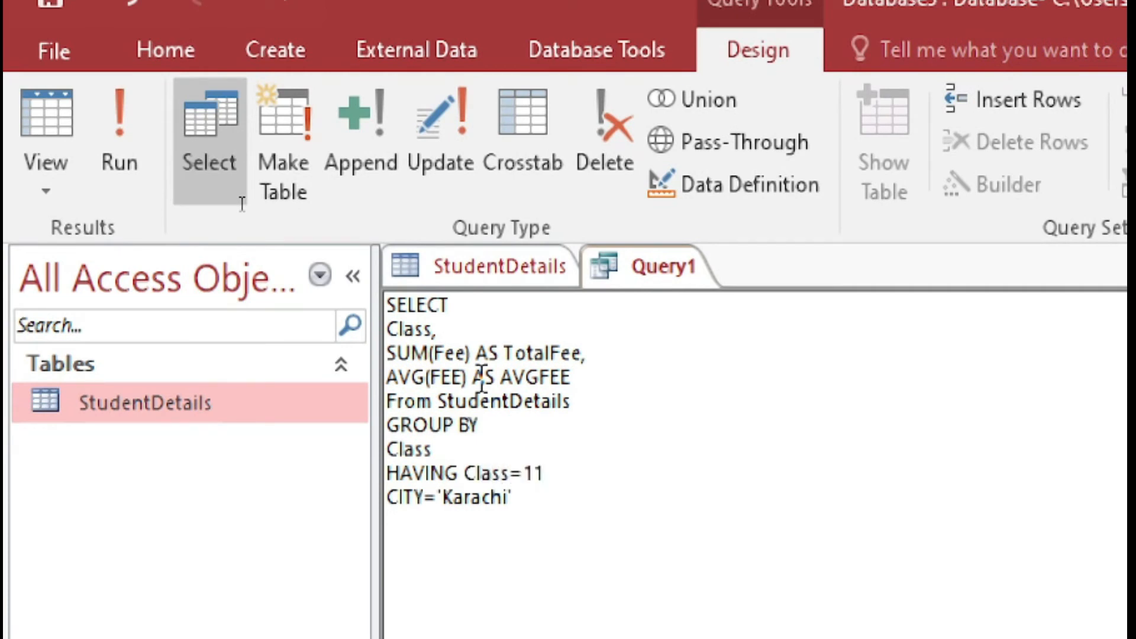
pyautogui.press('BackSpace')
pyautogui.write('12')
pyautogui.press('BackSpace')
pyautogui.press('BackSpace')
pyautogui.write('2')
# Remove the Class condition and rejoin HAVING and CITY='Karachi' on one line
pyautogui.hotkey('shift', 'Left')
pyautogui.hotkey('shift', 'Left')
pyautogui.hotkey('shift', 'Left')
pyautogui.hotkey('shift', 'Left')
pyautogui.hotkey('shift', 'Left')
pyautogui.hotkey('shift', 'Left')
pyautogui.hotkey('shift', 'Left')
pyautogui.hotkey('shift', 'Left')
pyautogui.press('BackSpace')
pyautogui.press('Delete')
# Add CITY, on its own line between SELECT and Class in the query's column list
pyautogui.press('Left')
pyautogui.press('Up')
pyautogui.press('Up')
pyautogui.press('Up')
pyautogui.press('Up')
pyautogui.press('Up')
pyautogui.press('Up')
pyautogui.press('Up')
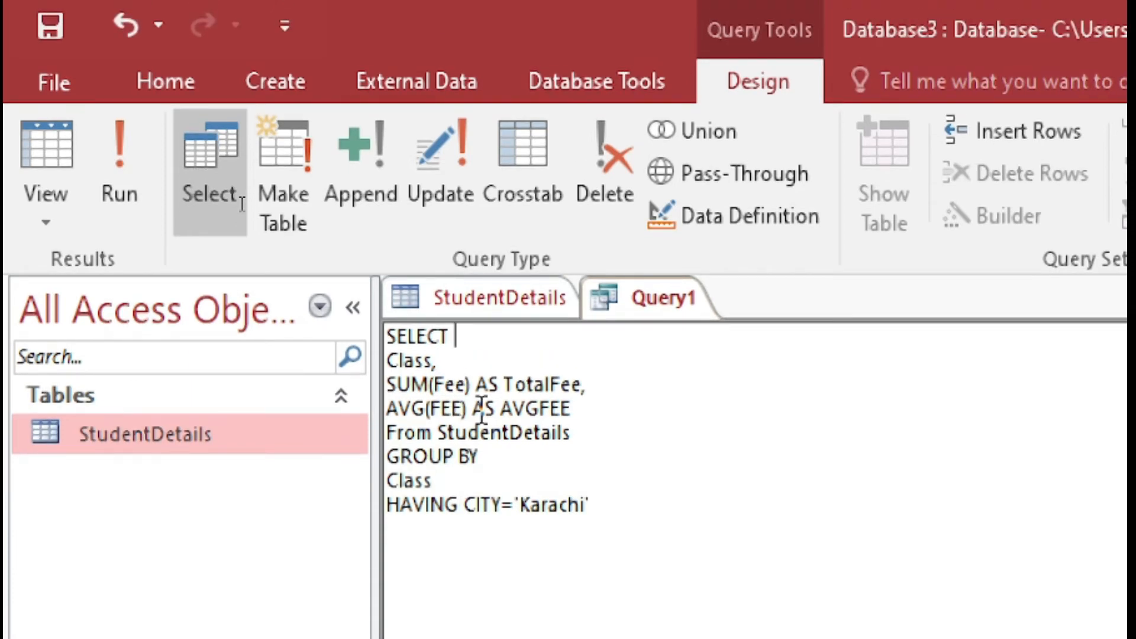
pyautogui.press('Return')
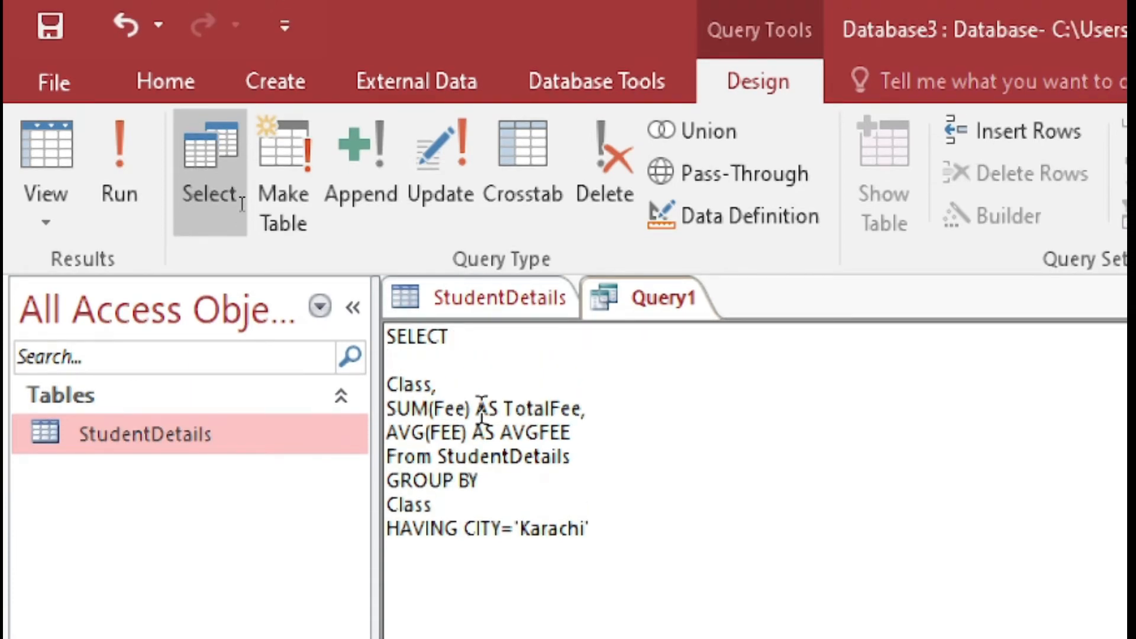
pyautogui.write('CITY,')
pyautogui.press('Down')
pyautogui.press('Up')
pyautogui.press('Right')
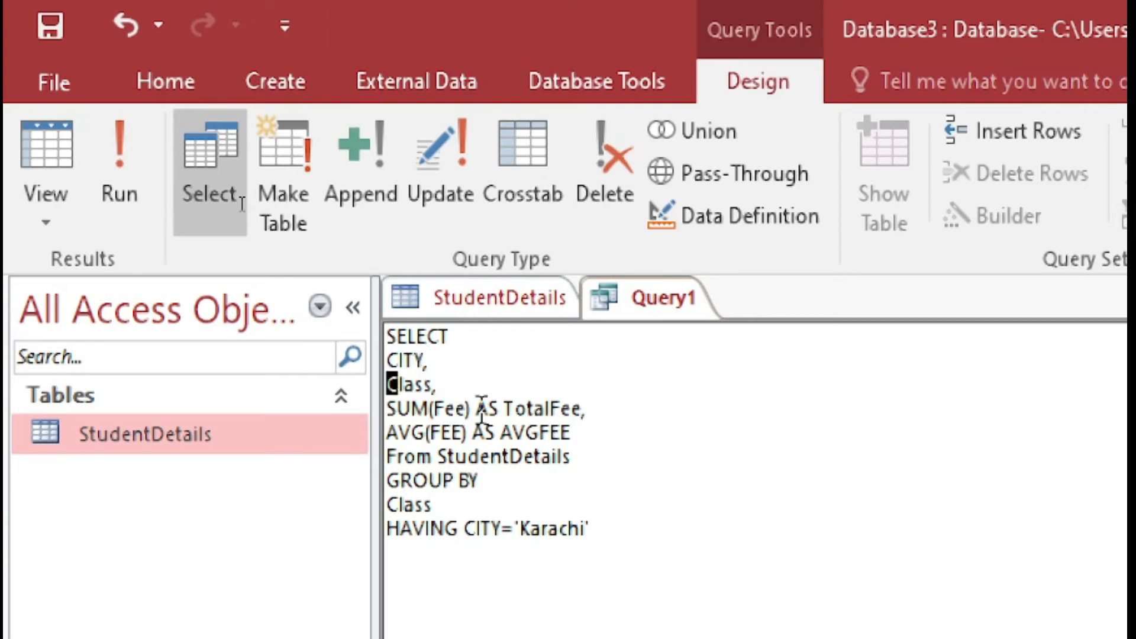
# Add CITY after Class in the GROUP BY clause, keeping the HAVING clause directly on the following line
pyautogui.press('Up')
pyautogui.hotkey('shift', 'Down')
pyautogui.hotkey('shift', 'End')
pyautogui.press('Right')
pyautogui.press('Down')
pyautogui.press('Down')
pyautogui.press('Down')
pyautogui.press('Down')
pyautogui.press('Down')
pyautogui.press('Return')
pyautogui.press('Up')
pyautogui.press('Left')
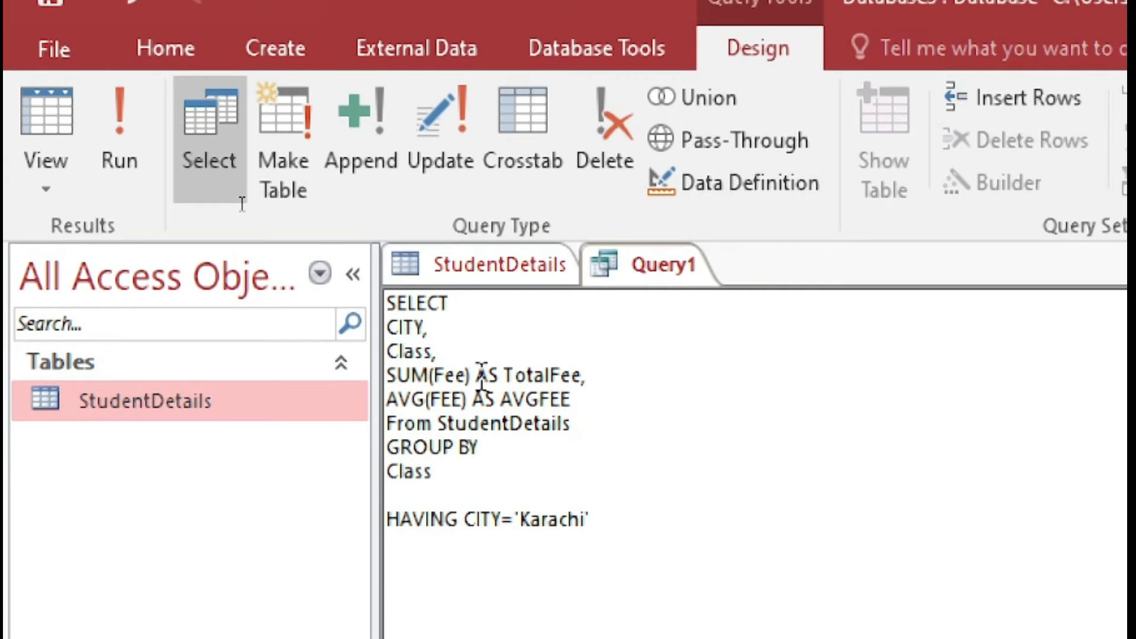
pyautogui.write(', CITY')
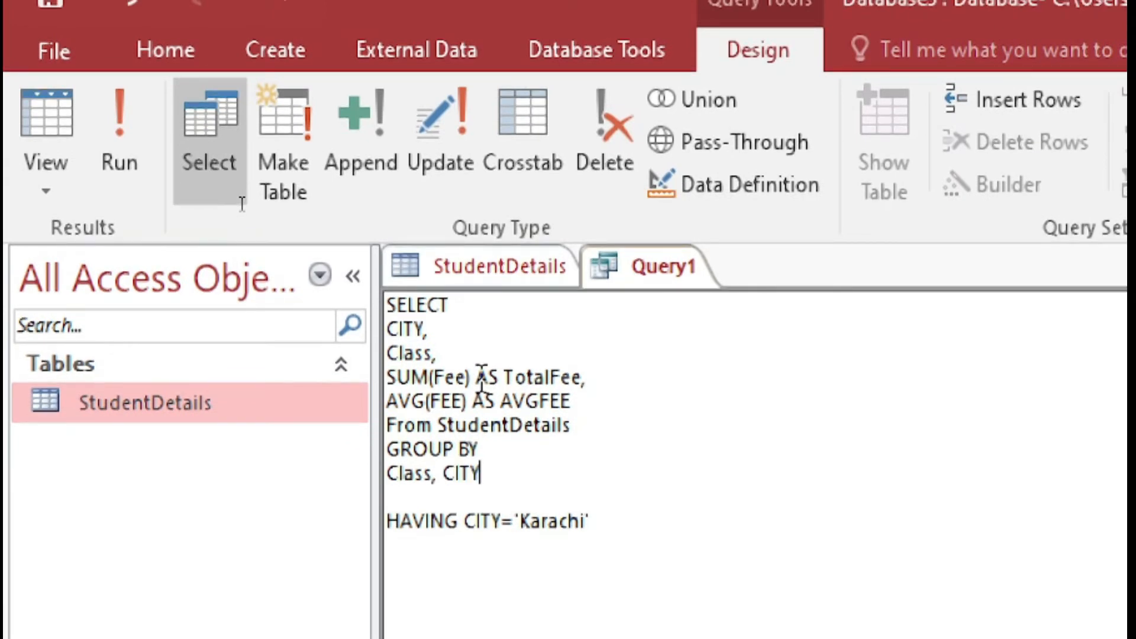
pyautogui.press('Down')
pyautogui.press('Delete')
# Compare the Class, CITY grouping columns with the plain and aggregate columns listed after SELECT
pyautogui.press('Up')
pyautogui.hotkey('shift', 'Right')
pyautogui.hotkey('shift', 'Right')
pyautogui.hotkey('shift', 'Right')
pyautogui.hotkey('shift', 'Right')
pyautogui.hotkey('shift', 'Right')
pyautogui.hotkey('shift', 'Right')
pyautogui.hotkey('shift', 'Right')
pyautogui.hotkey('shift', 'Right')
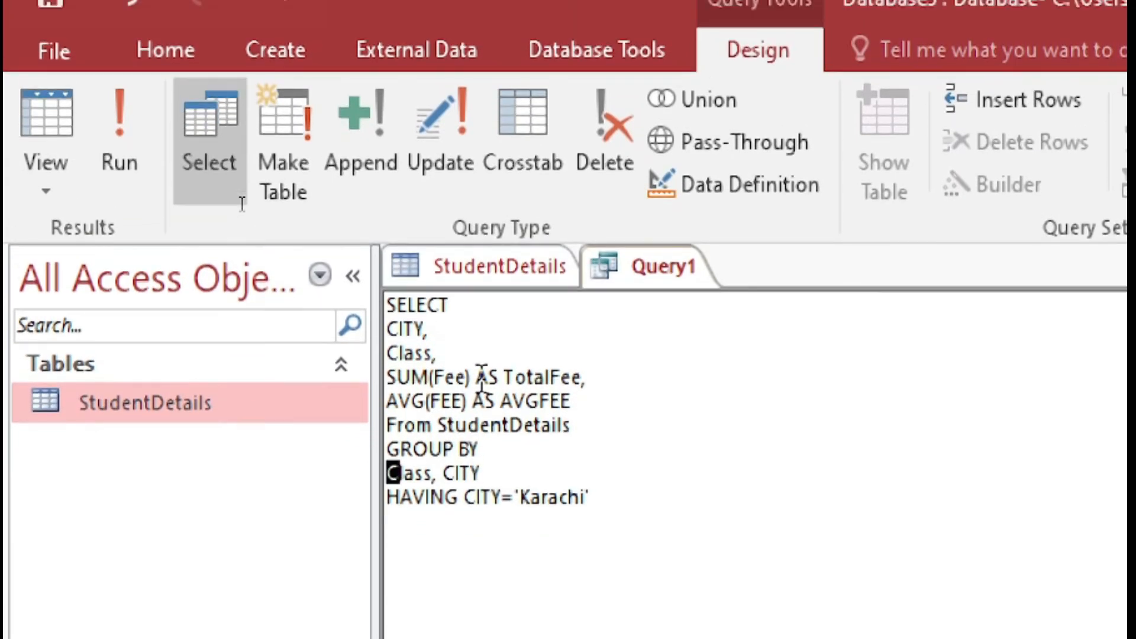
pyautogui.hotkey('shift', 'Right')
pyautogui.hotkey('shift', 'Right')
pyautogui.hotkey('shift', 'Right')
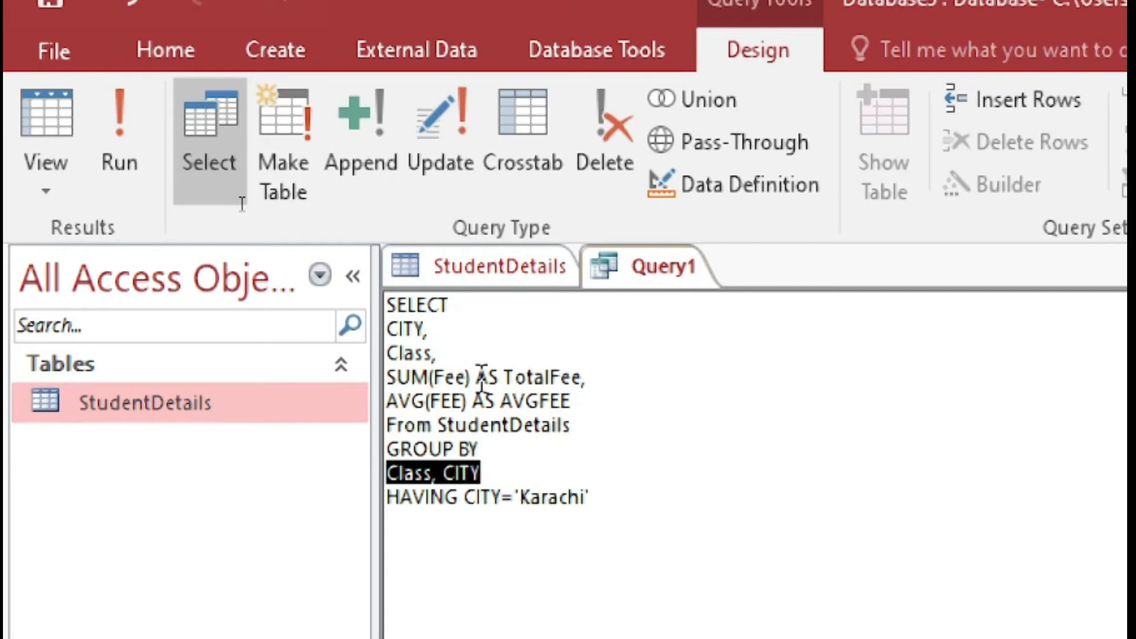
pyautogui.moveTo(434, 355); pyautogui.dragTo(379, 329)
pyautogui.moveTo(589, 402); pyautogui.dragTo(384, 379)
pyautogui.click(616, 508)
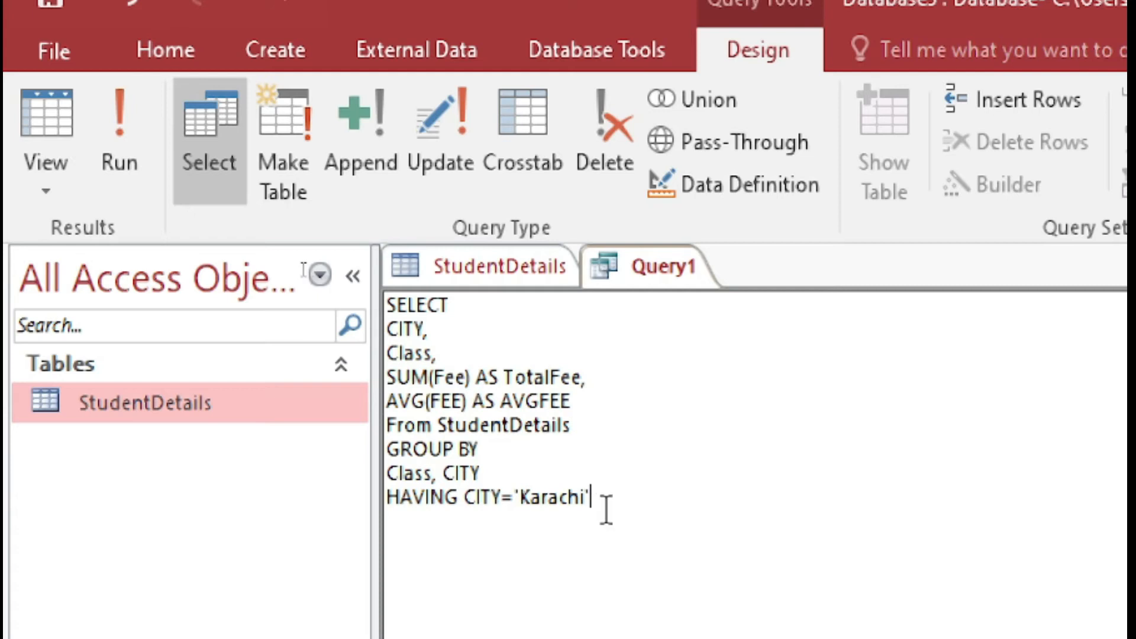
# Run Query1 and examine the CITY, Class and AVGFEE values of the returned groups
pyautogui.click(97, 125)
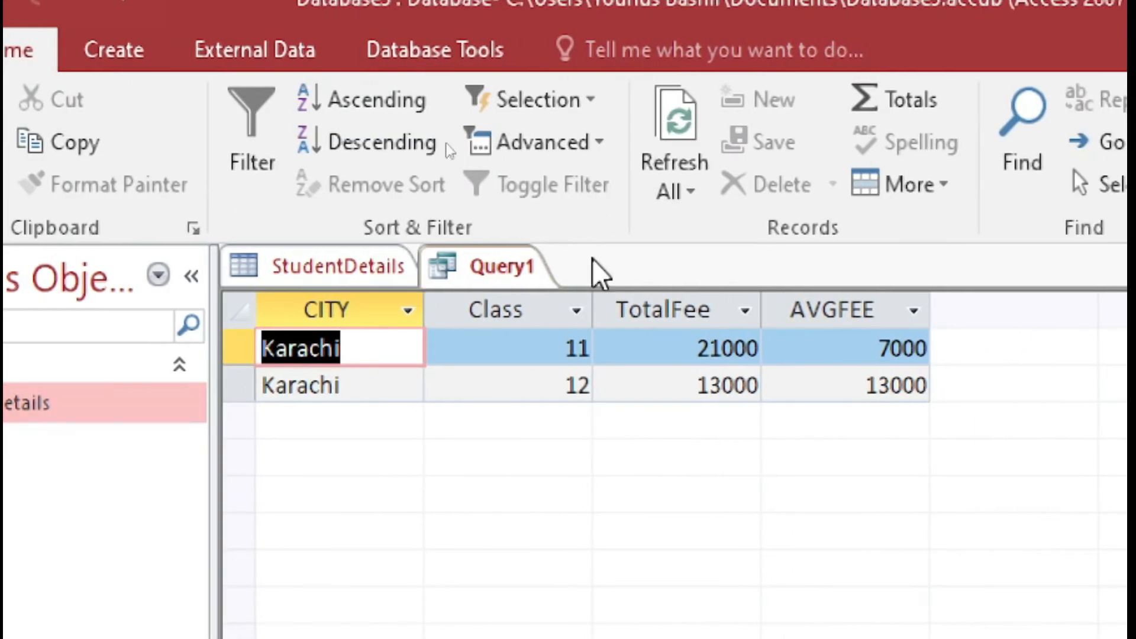
pyautogui.click(370, 355)
pyautogui.click(481, 342)
pyautogui.click(319, 382)
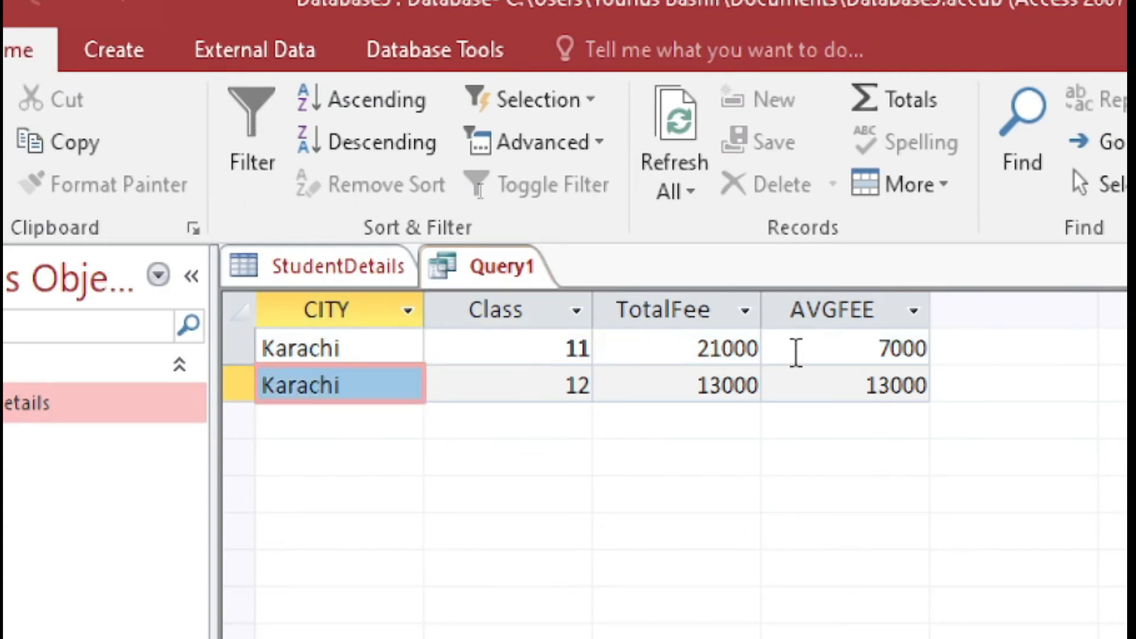
pyautogui.click(816, 391)
pyautogui.click(364, 385)
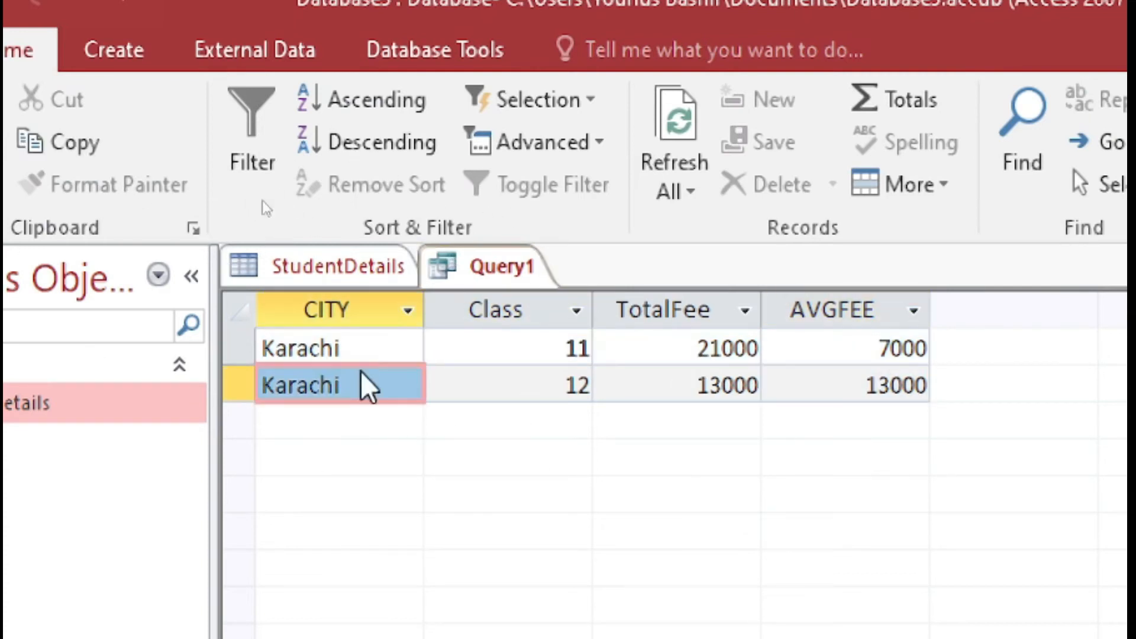
# Return Query1 to SQL View and place the cursor at CITY in the HAVING clause
pyautogui.rightClick(454, 275)
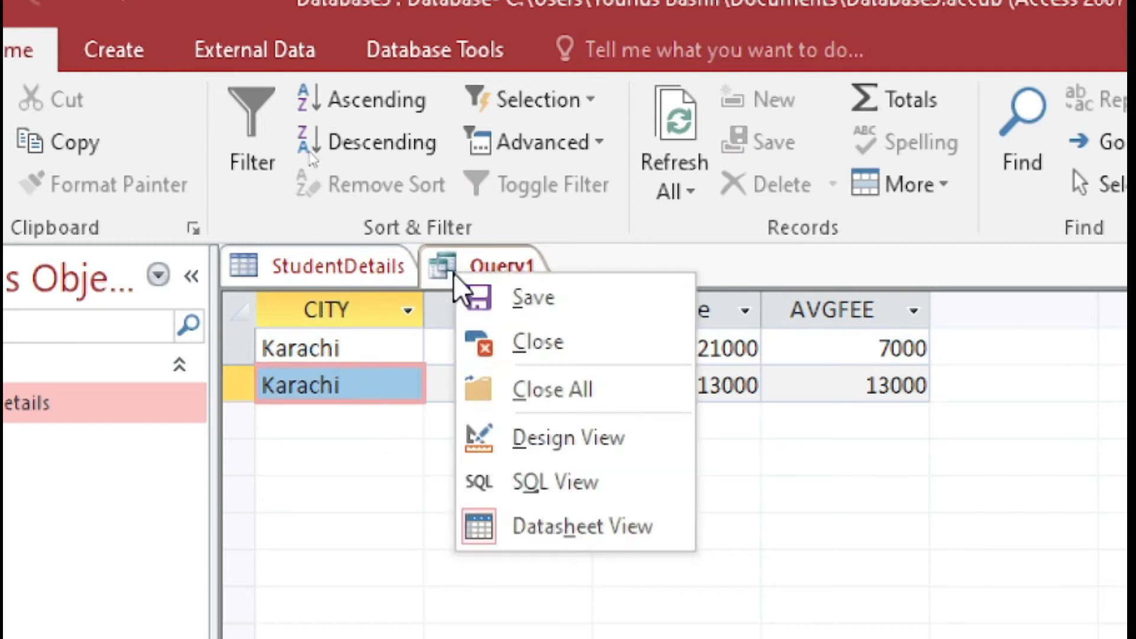
pyautogui.click(573, 488)
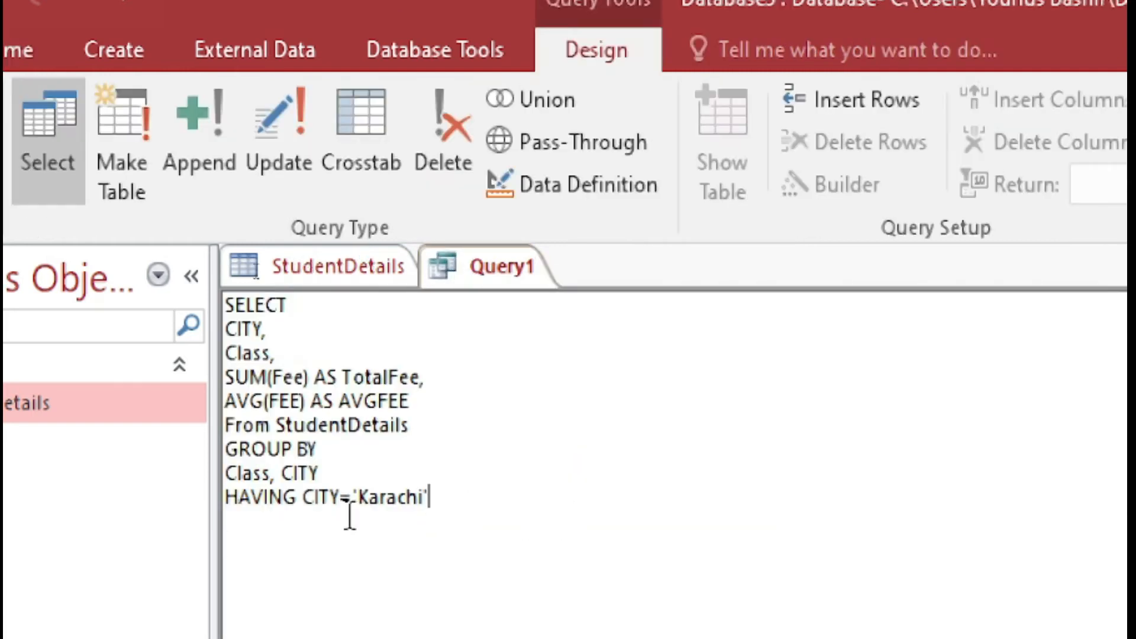
pyautogui.click(332, 500)
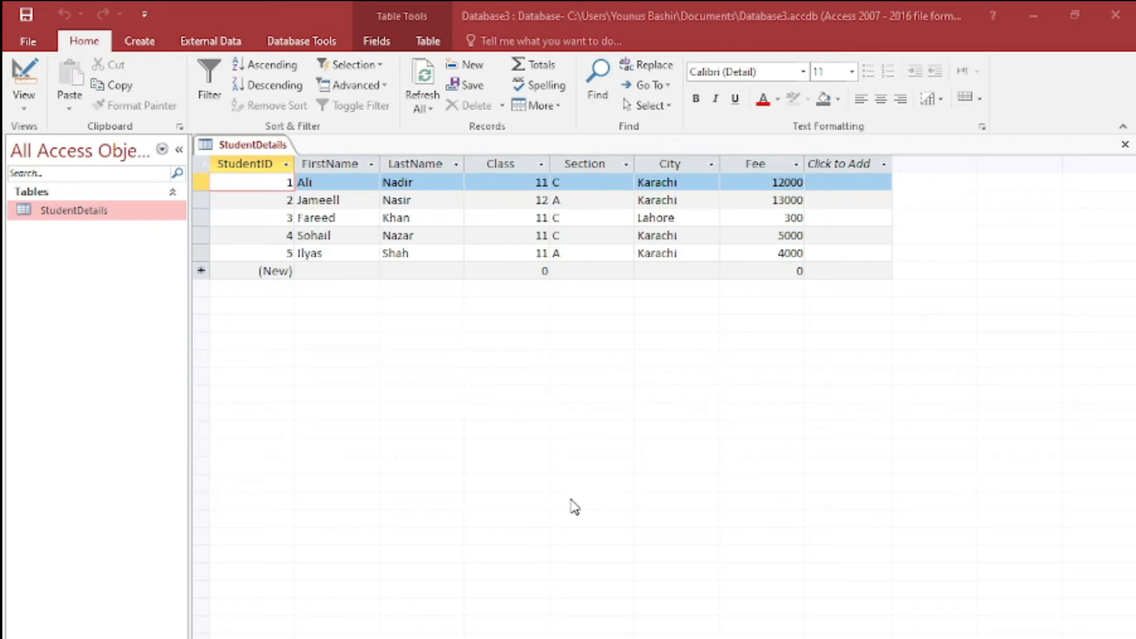
# Examine the LastName, Class, City and Fee columns of the StudentDetails table
pyautogui.click(420, 164)
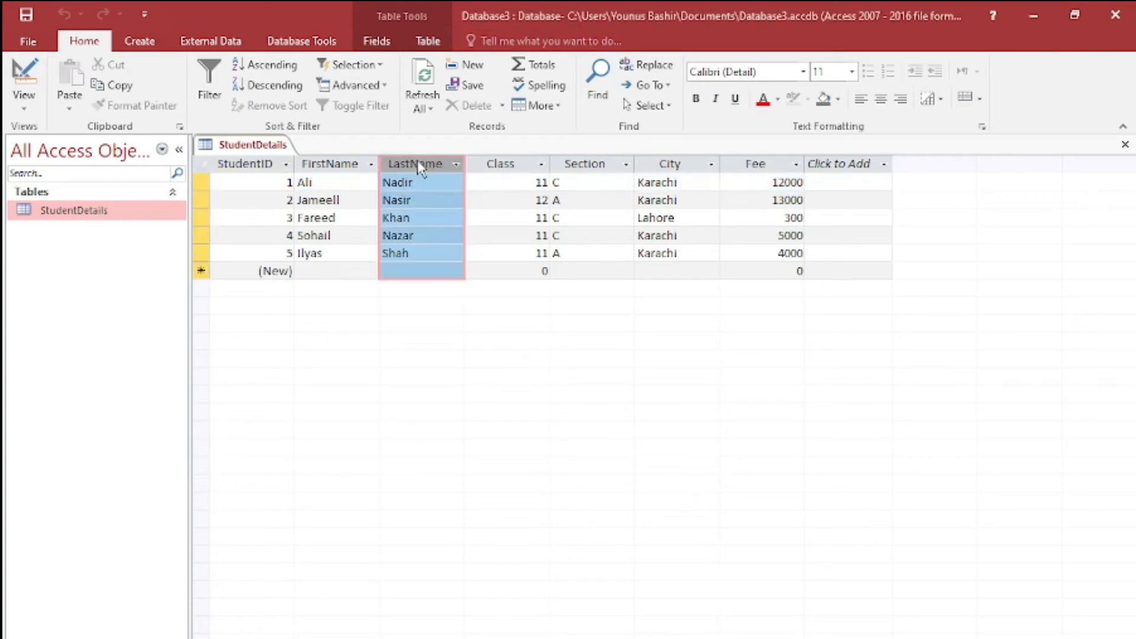
pyautogui.click(489, 166)
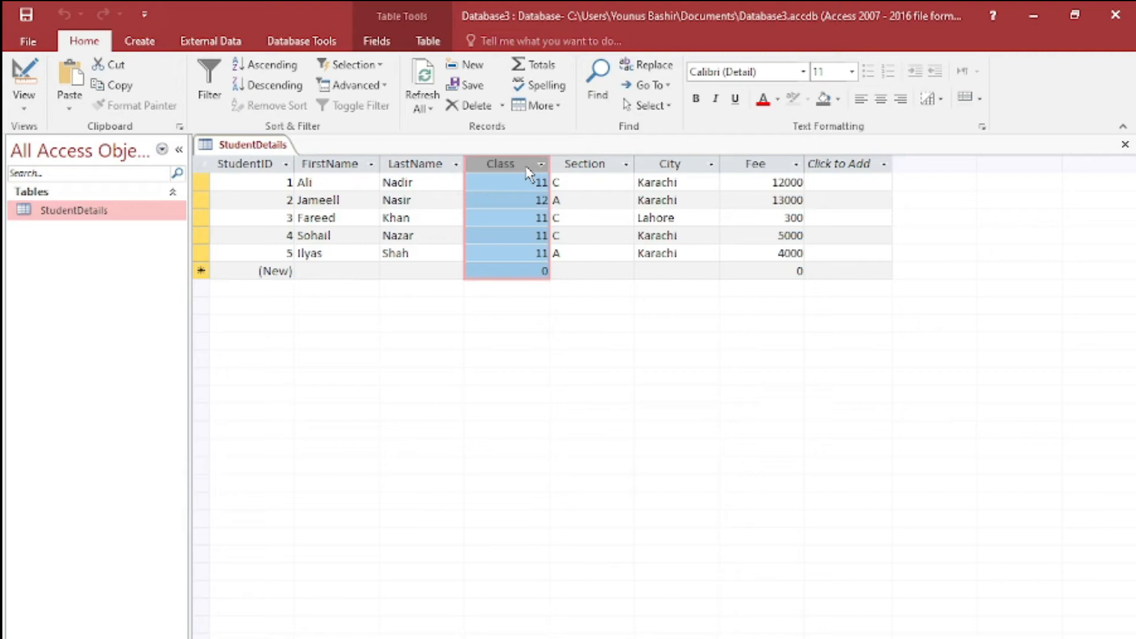
pyautogui.click(670, 166)
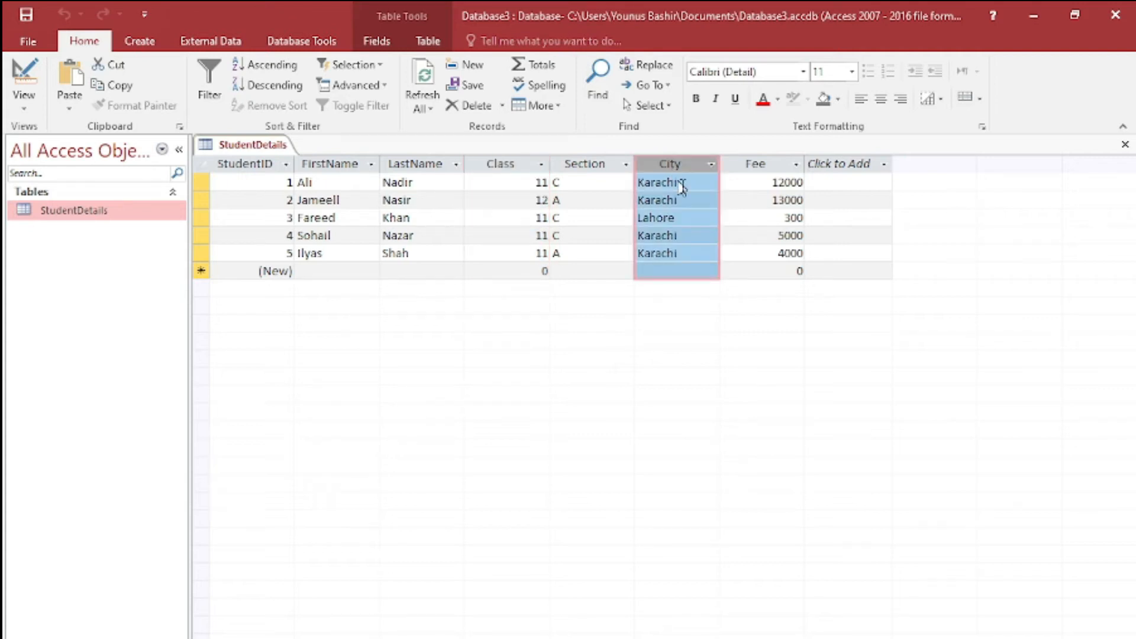
pyautogui.click(690, 198)
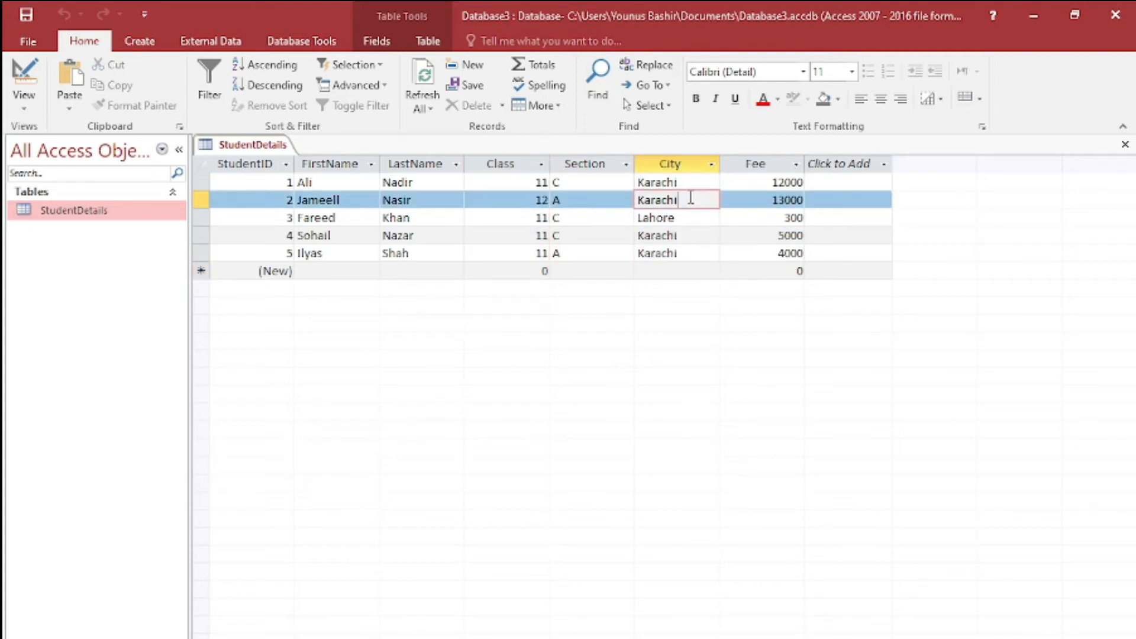
pyautogui.click(512, 169)
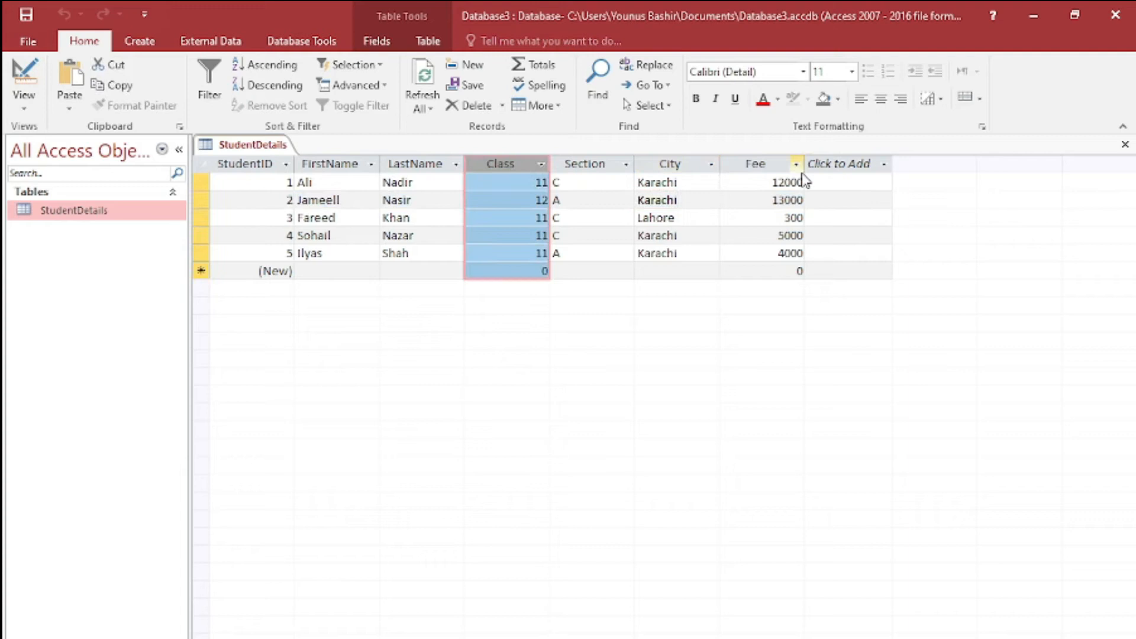
pyautogui.click(763, 162)
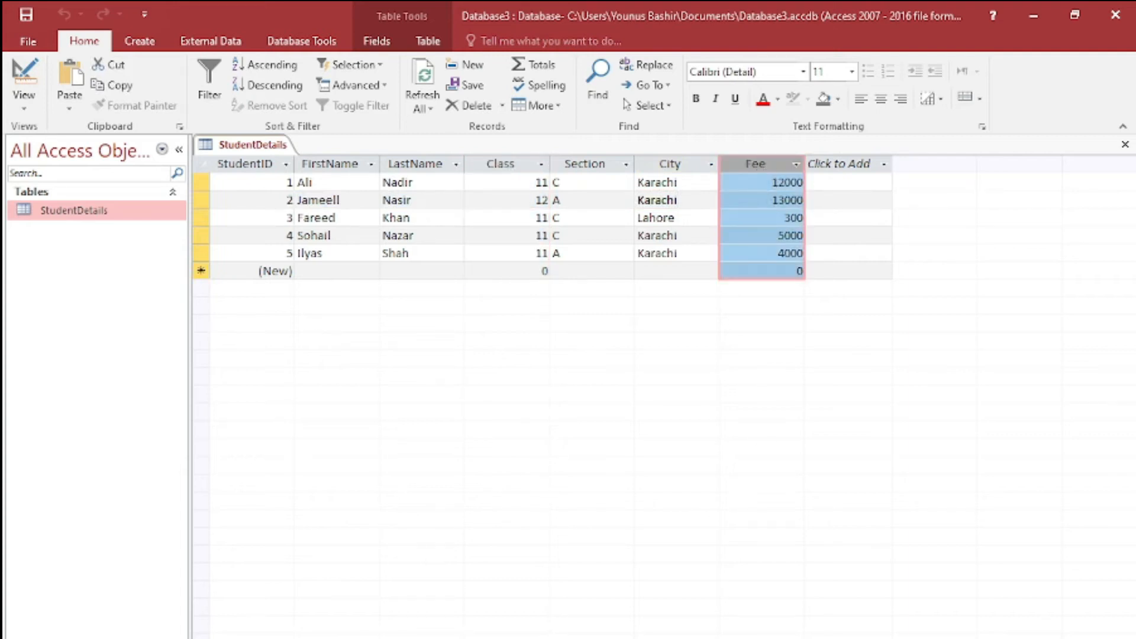
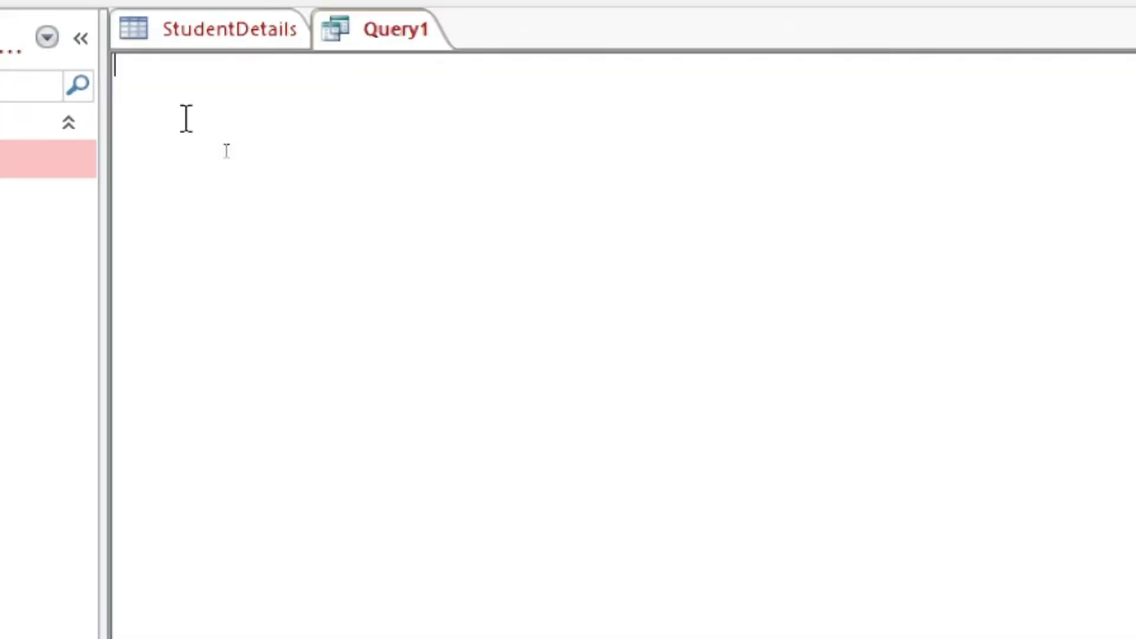
# Start a Create table statement for a table named Examination in the empty Query1
pyautogui.write('Create ')
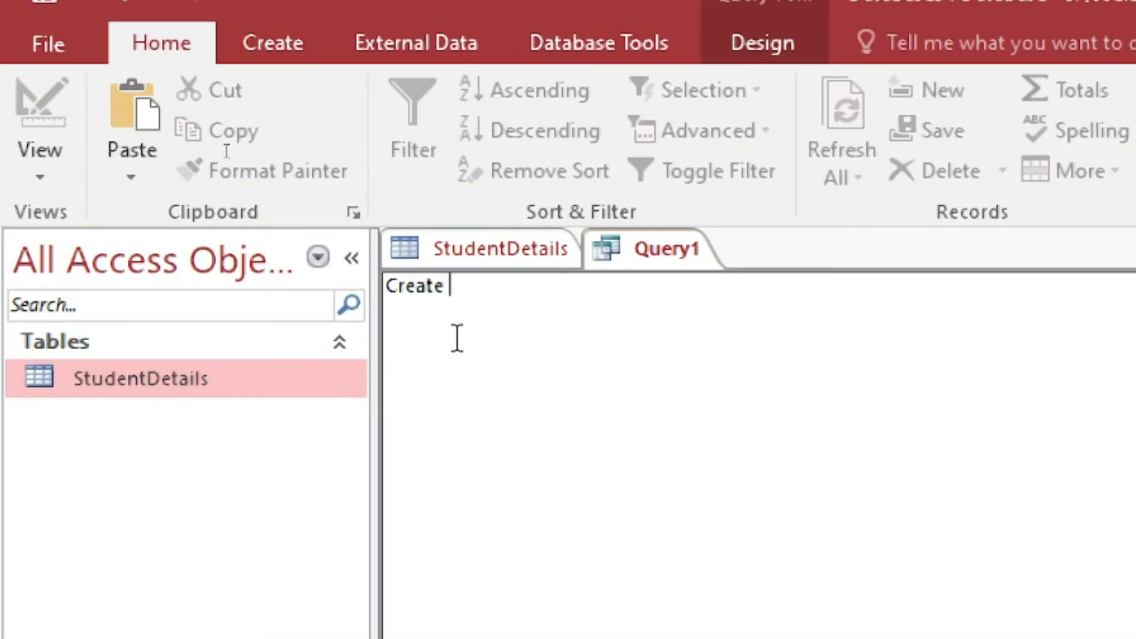
pyautogui.write('table E')
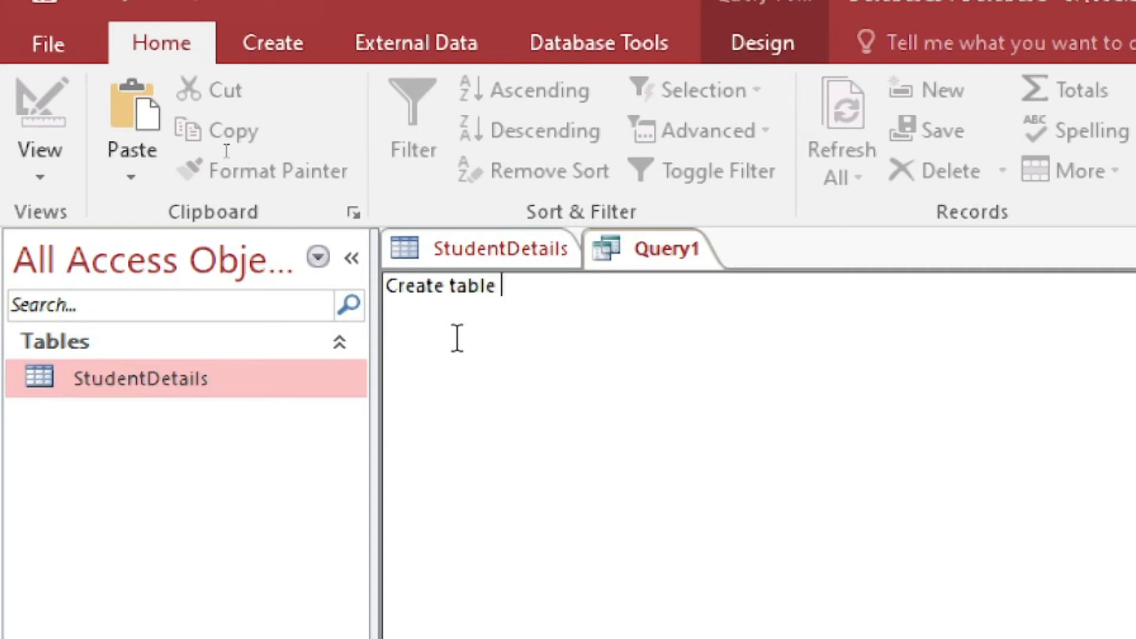
pyautogui.write('xamio')
pyautogui.press('BackSpace')
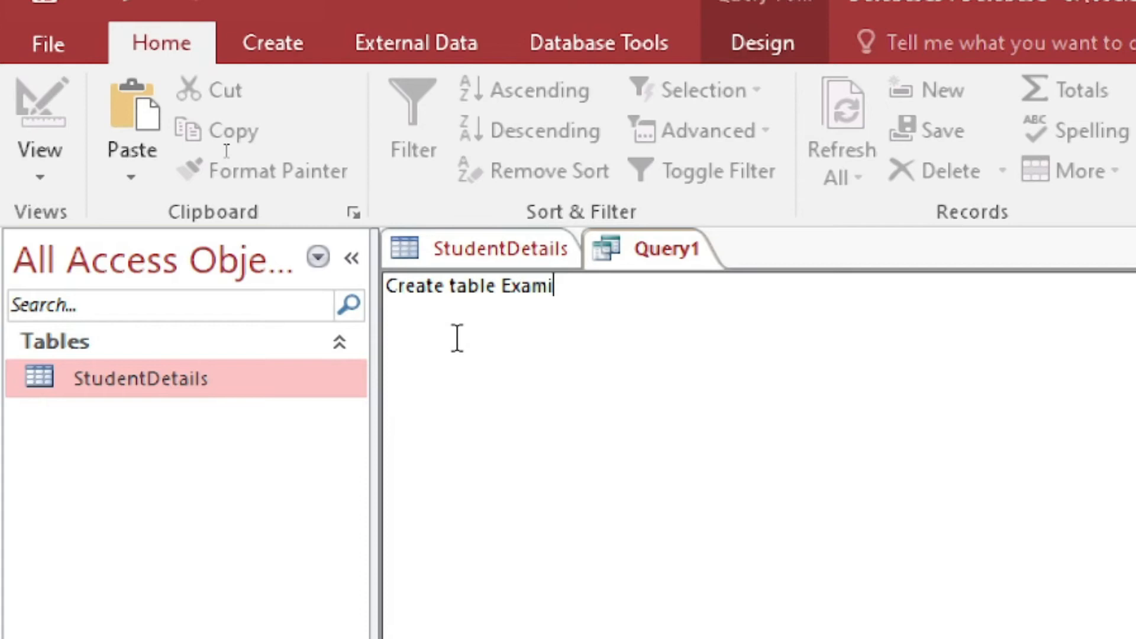
pyautogui.write('nation')
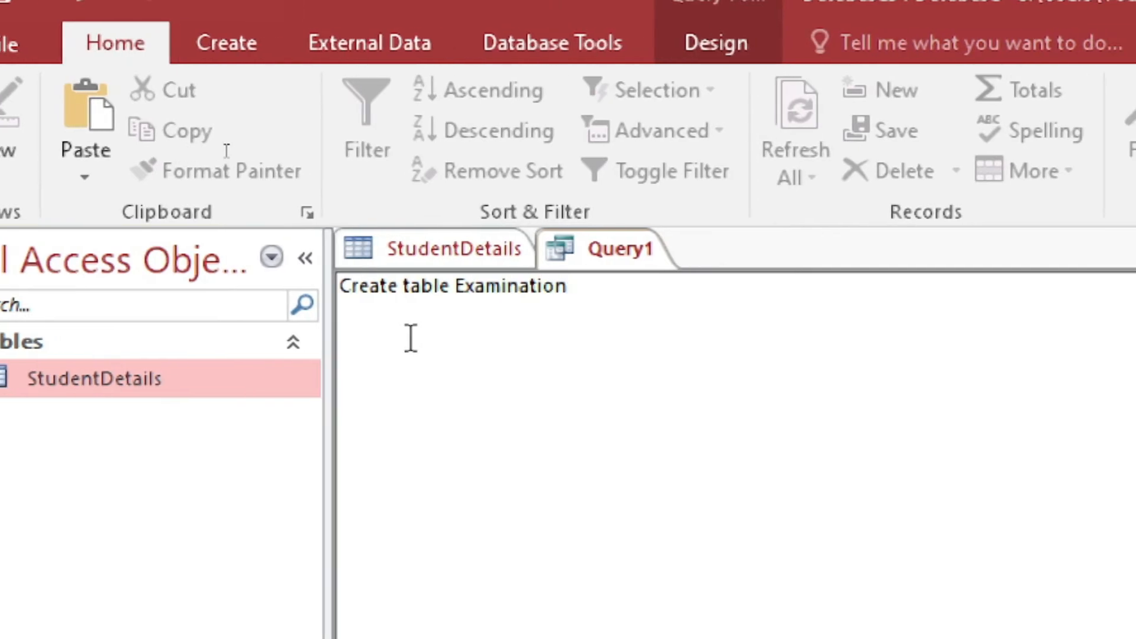
pyautogui.press('Return')
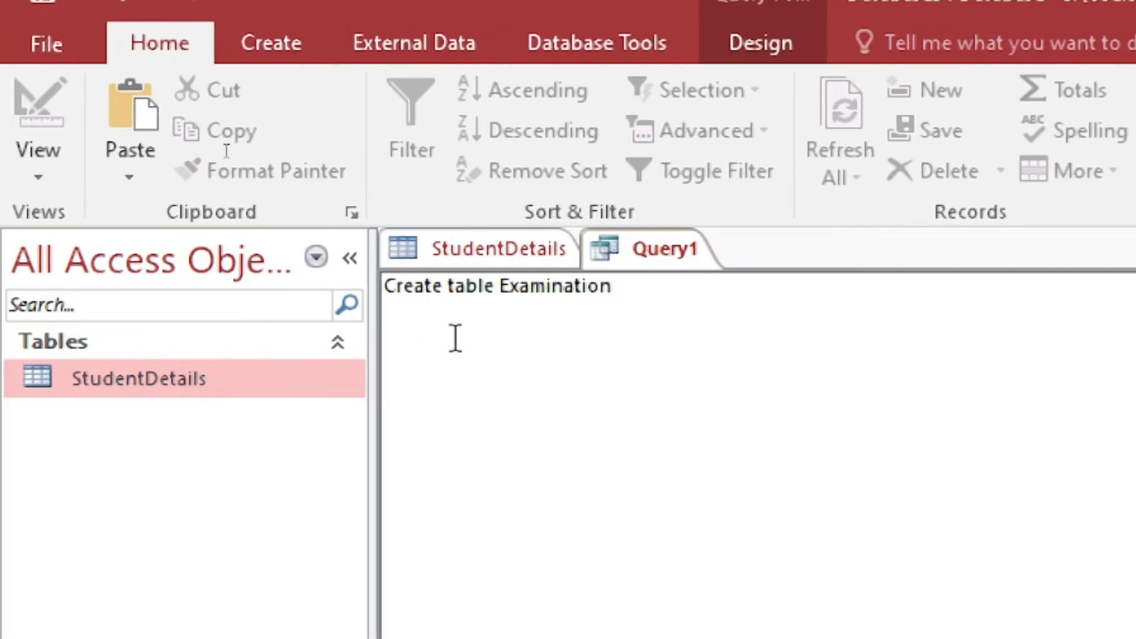
# Add an opening and a closing parenthesis below the Create table line, with blank lines between them for the column definitions
pyautogui.write('(')
pyautogui.press('Return')
pyautogui.press('Return')
pyautogui.press('Return')
pyautogui.press('Return')
pyautogui.write(')')
pyautogui.press('Up')
pyautogui.press('Up')
pyautogui.press('Up')
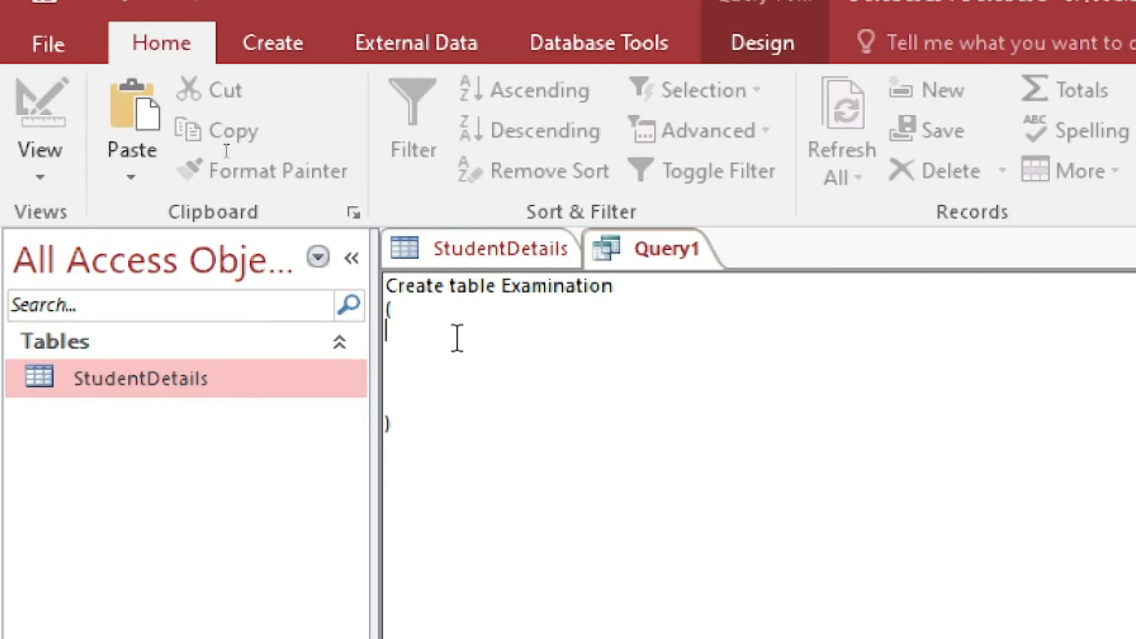
# Define the first column inside the parentheses as ExamId Int primary key, followed by a comma and a new line
pyautogui.write('ExamId')
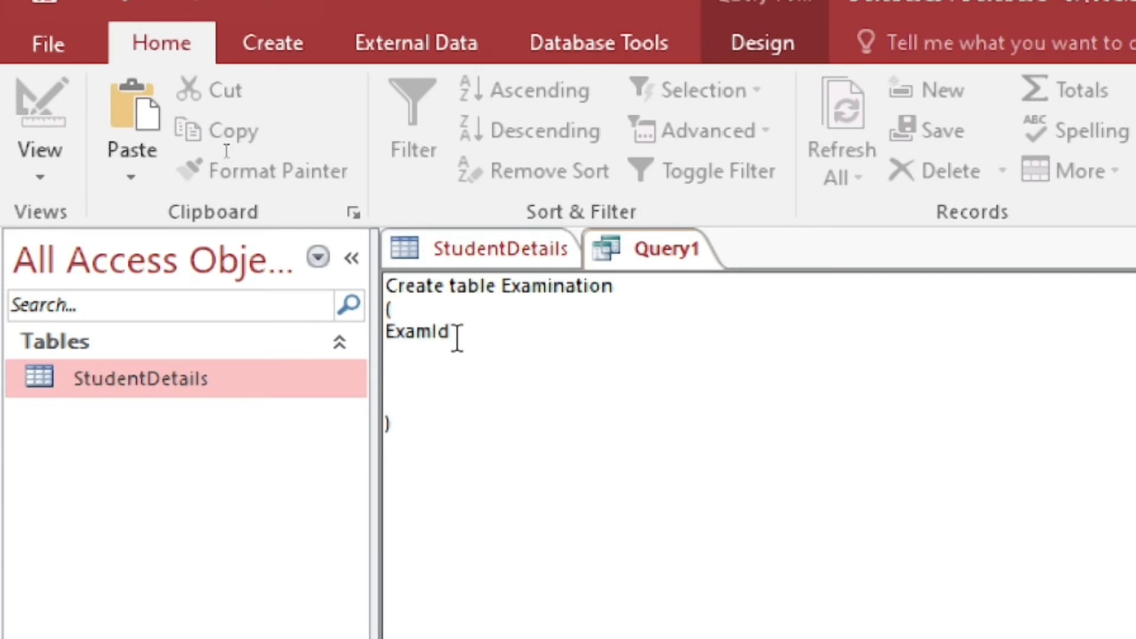
pyautogui.write(' Int k')
pyautogui.press('BackSpace')
pyautogui.write('primary key,')
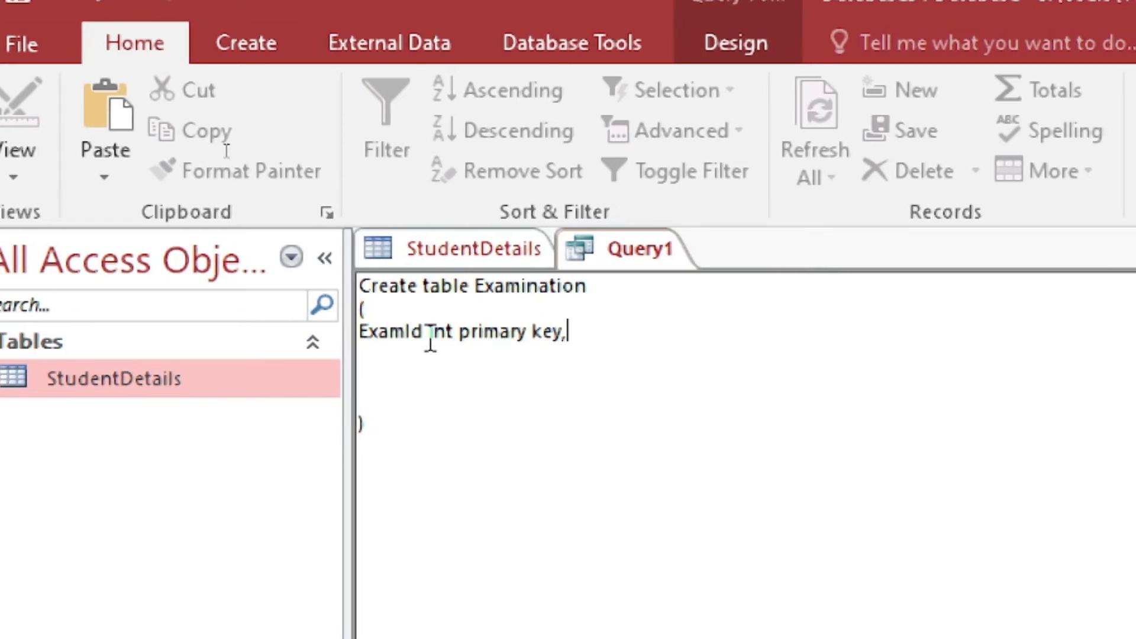
pyautogui.press('Return')
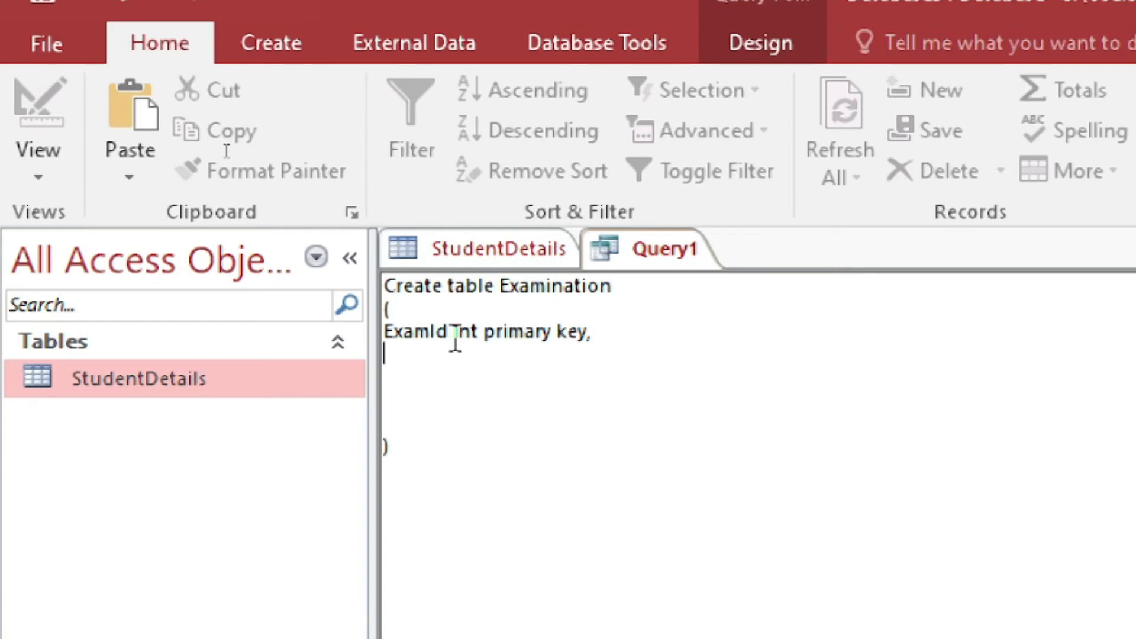
# Name the second column of the Examination table CourseNAME on the line below ExamId
pyautogui.write('course')
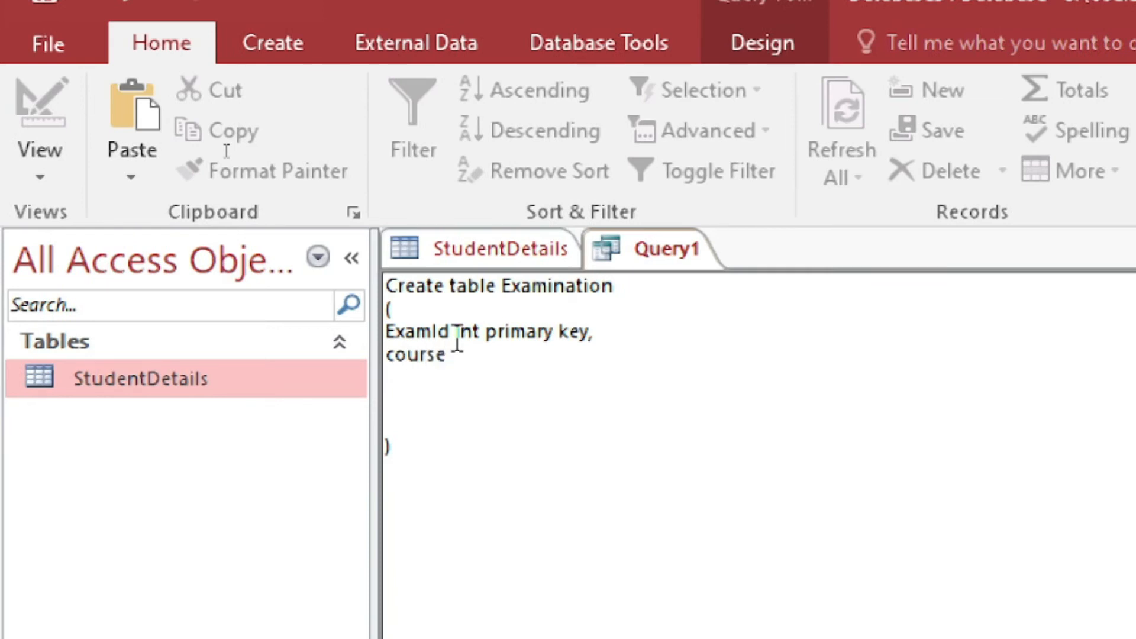
pyautogui.press('Home')
pyautogui.press('Right')
pyautogui.press('BackSpace')
pyautogui.write('C')
pyautogui.press('End')
pyautogui.write('NAMe')
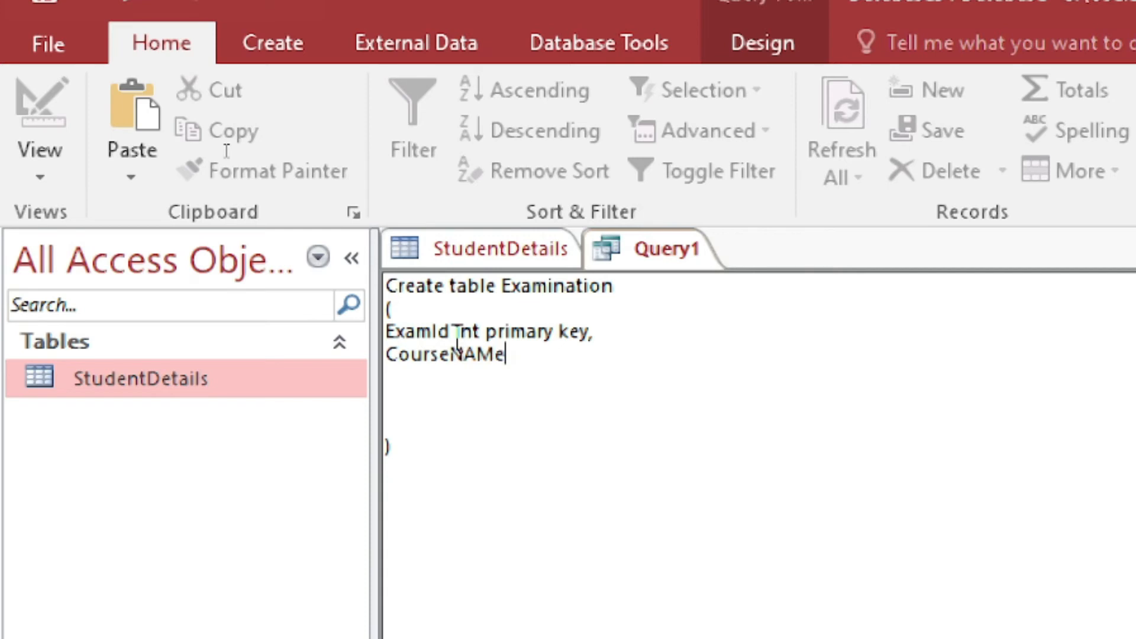
pyautogui.press('BackSpace')
pyautogui.write('ER')
pyautogui.press('BackSpace')
# Give the CourseNAME column the data type varchar(50)
pyautogui.write('varhca')
pyautogui.press('BackSpace')
pyautogui.press('BackSpace')
pyautogui.press('BackSpace')
pyautogui.write('char')
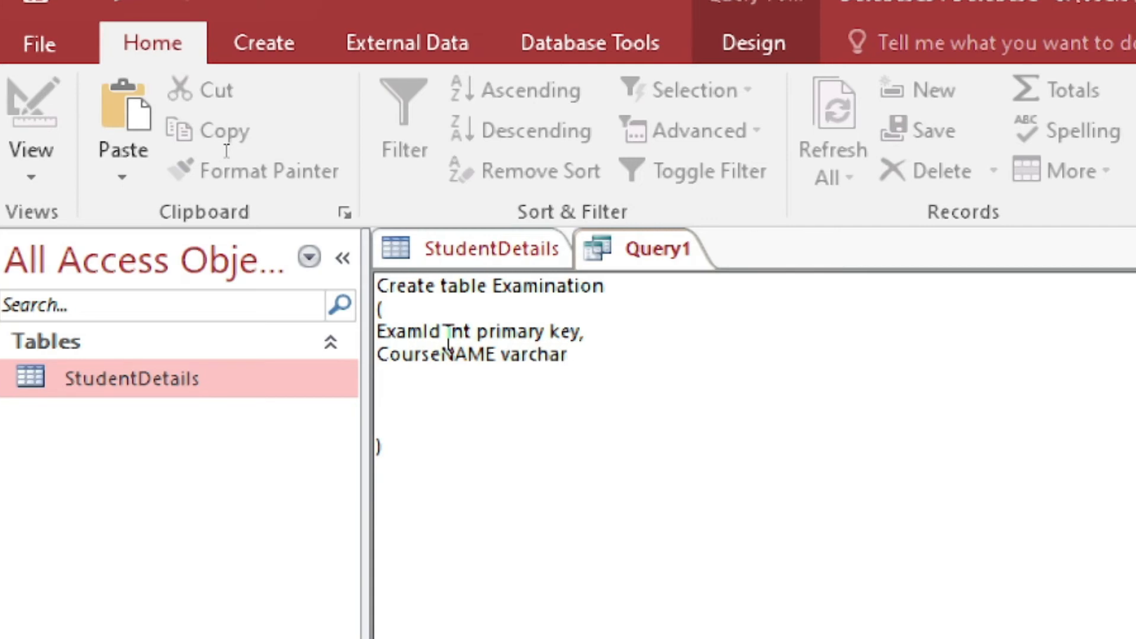
pyautogui.write('(')
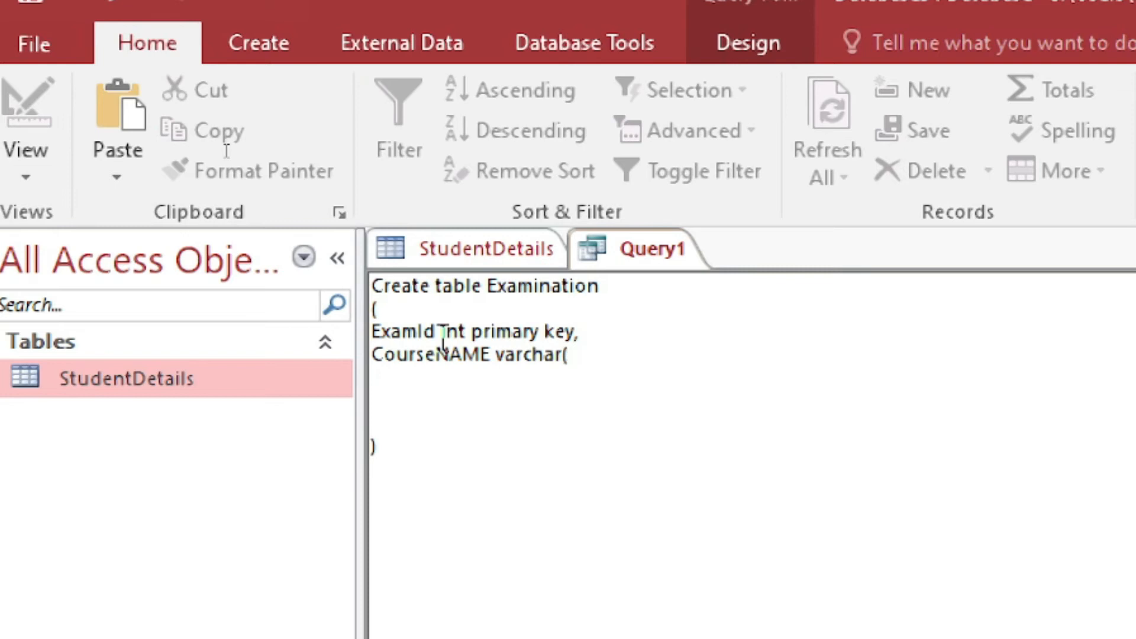
pyautogui.write('50)')
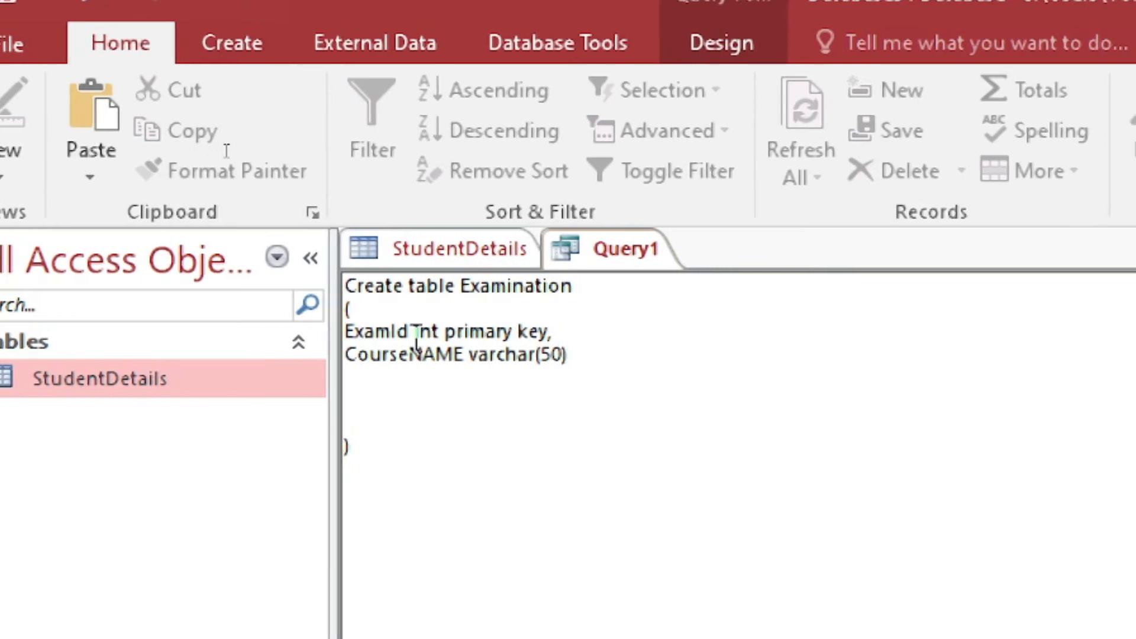
# Make the CourseNAME column NOT NULL and end its definition with a comma
pyautogui.write(' NOTN')
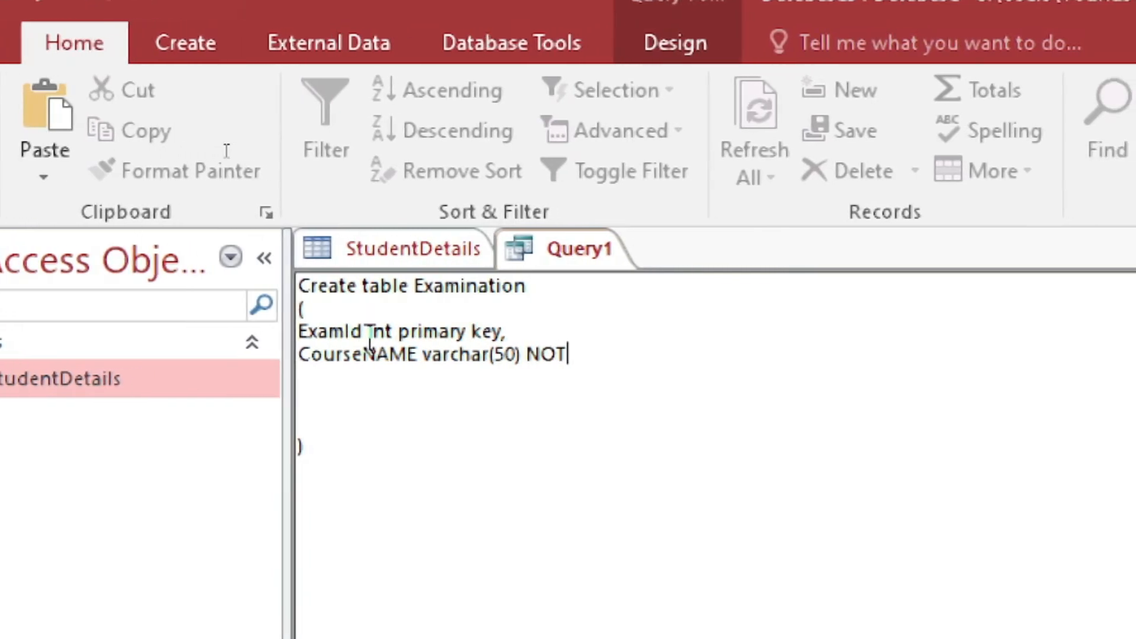
pyautogui.write('ULL')
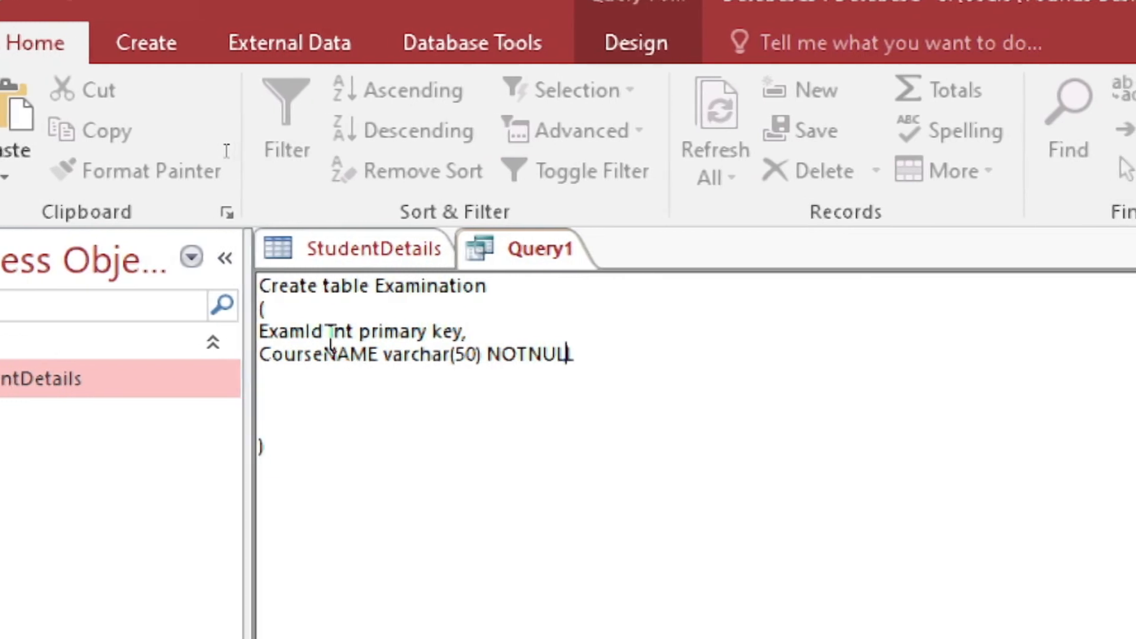
pyautogui.press('Left')
pyautogui.press('Left')
pyautogui.press('Left')
pyautogui.press('Left')
pyautogui.press('End')
pyautogui.write(',')
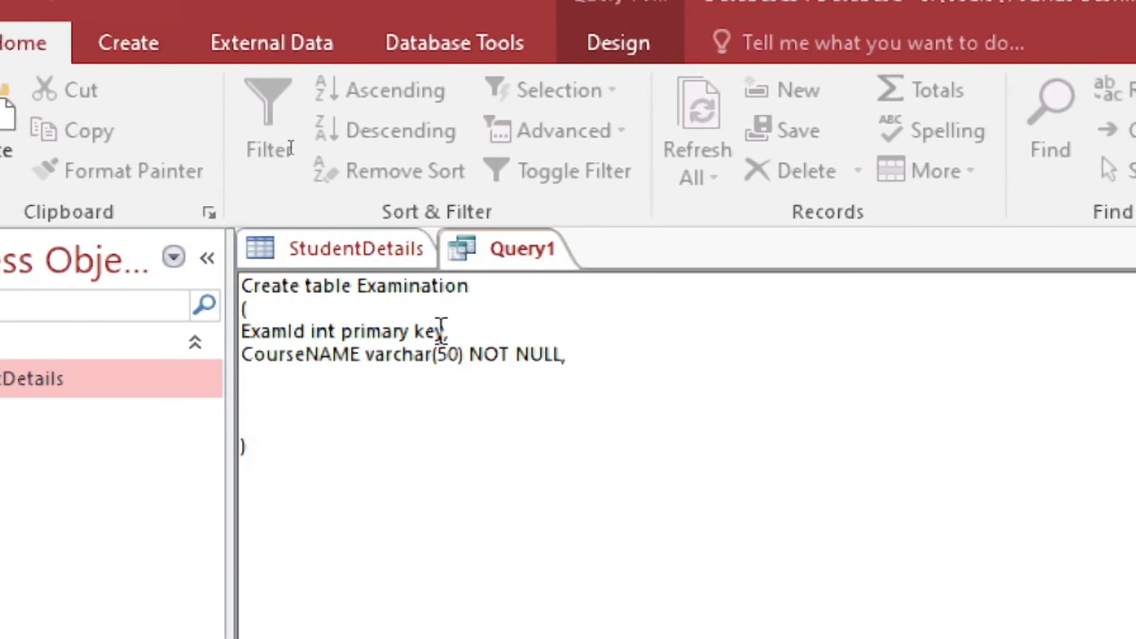
# Define the third column below CourseNAME as StudentID int NOT NULL, followed by a comma
pyautogui.moveTo(442, 330); pyautogui.dragTo(340, 330)
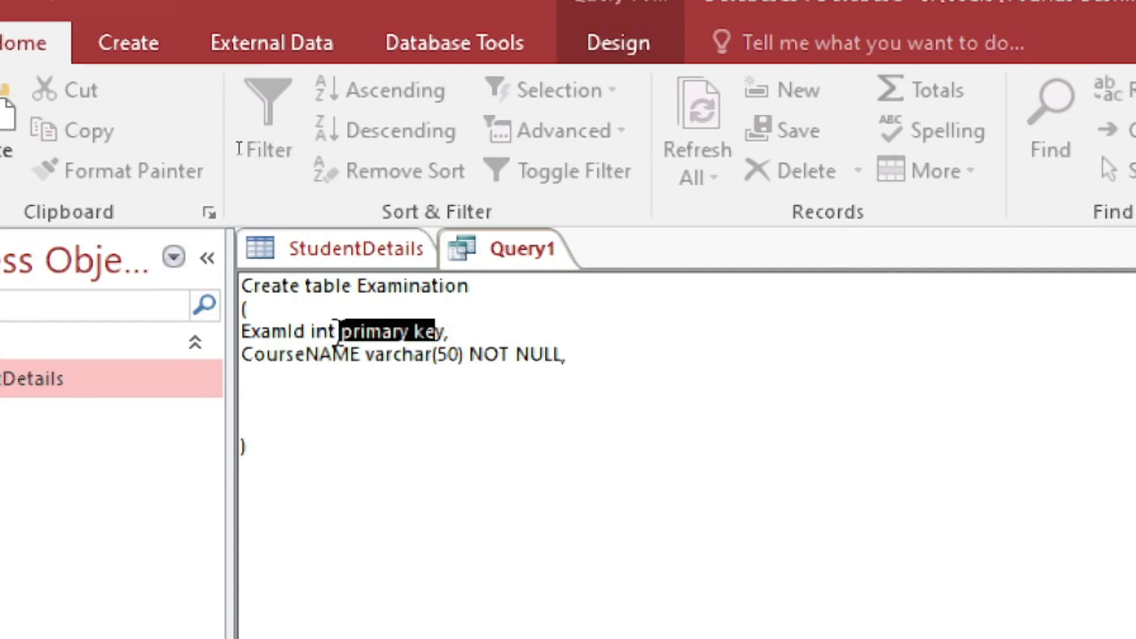
pyautogui.click(473, 330)
pyautogui.click(578, 362)
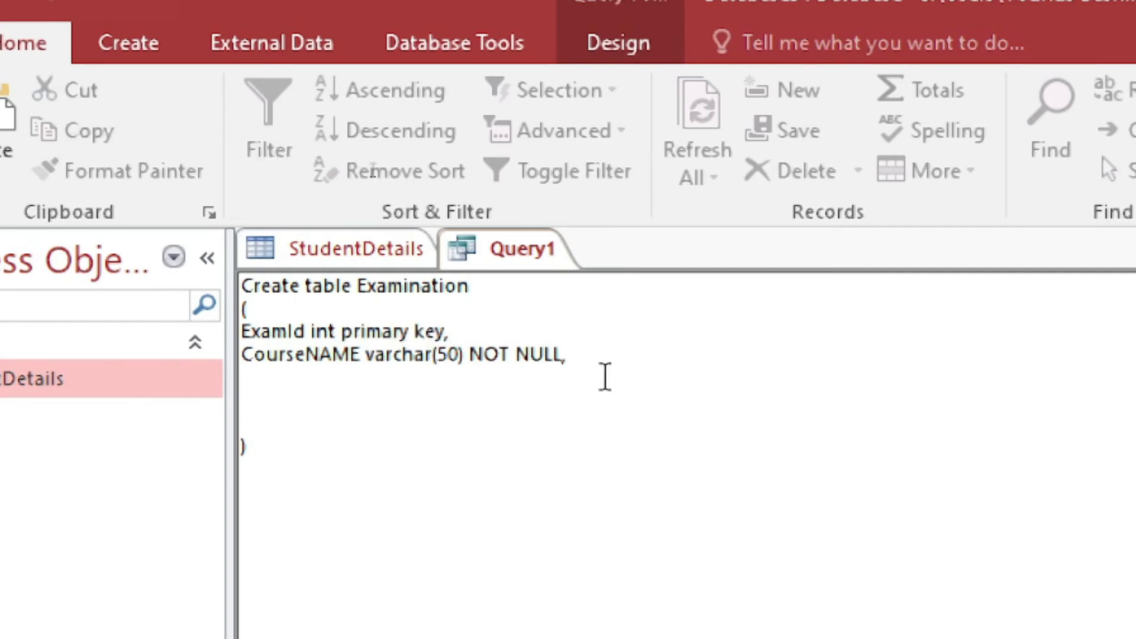
pyautogui.press('Return')
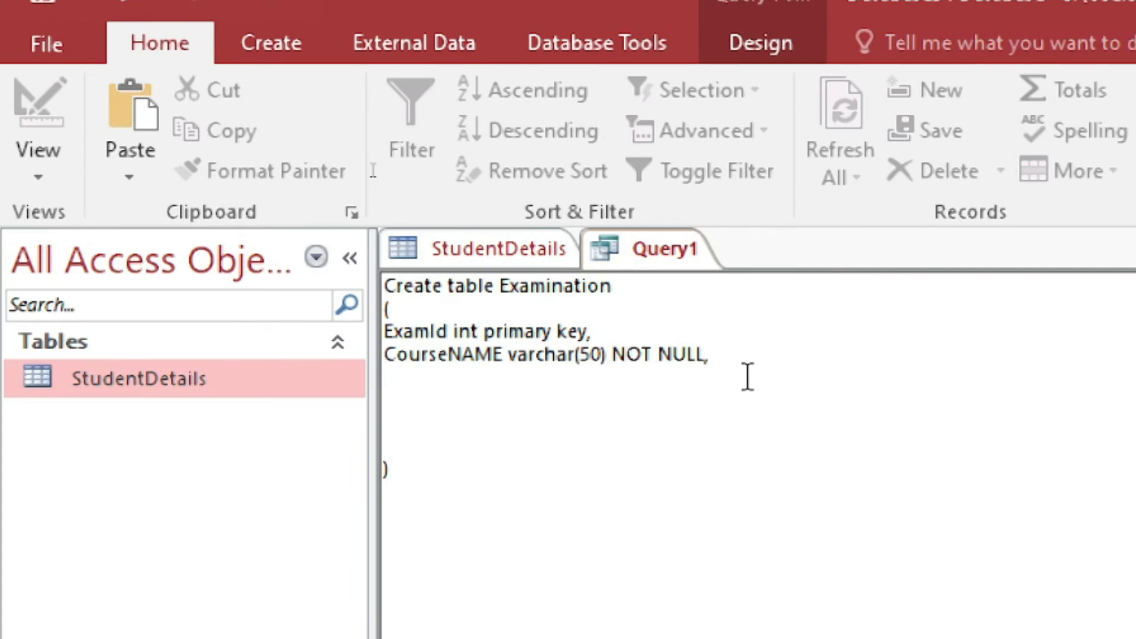
pyautogui.write('S')
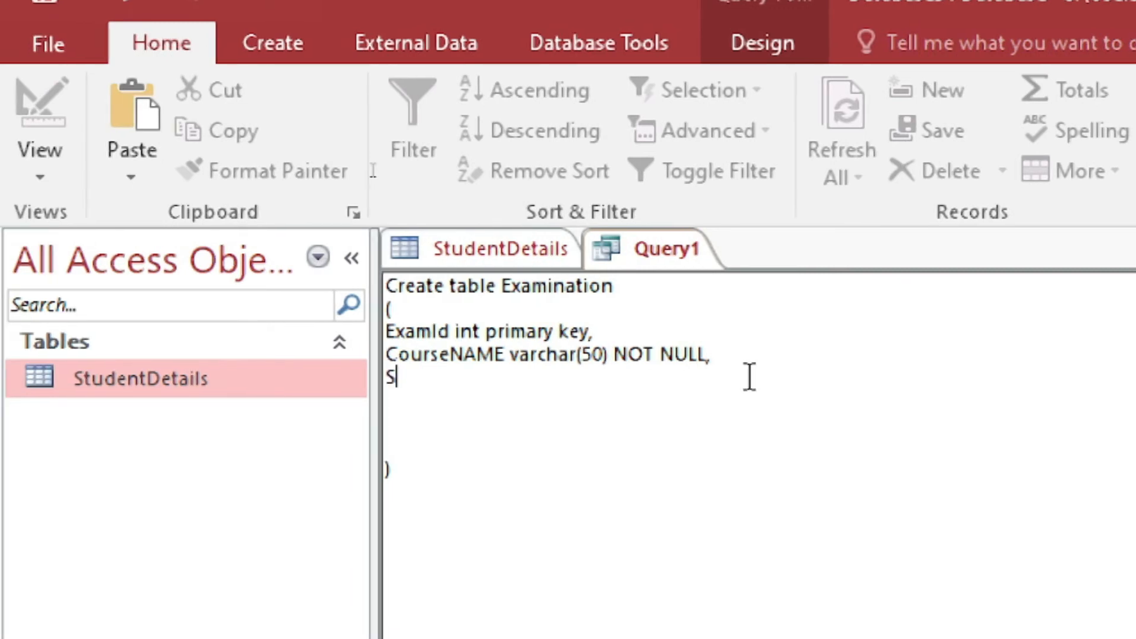
pyautogui.write('tudentID')
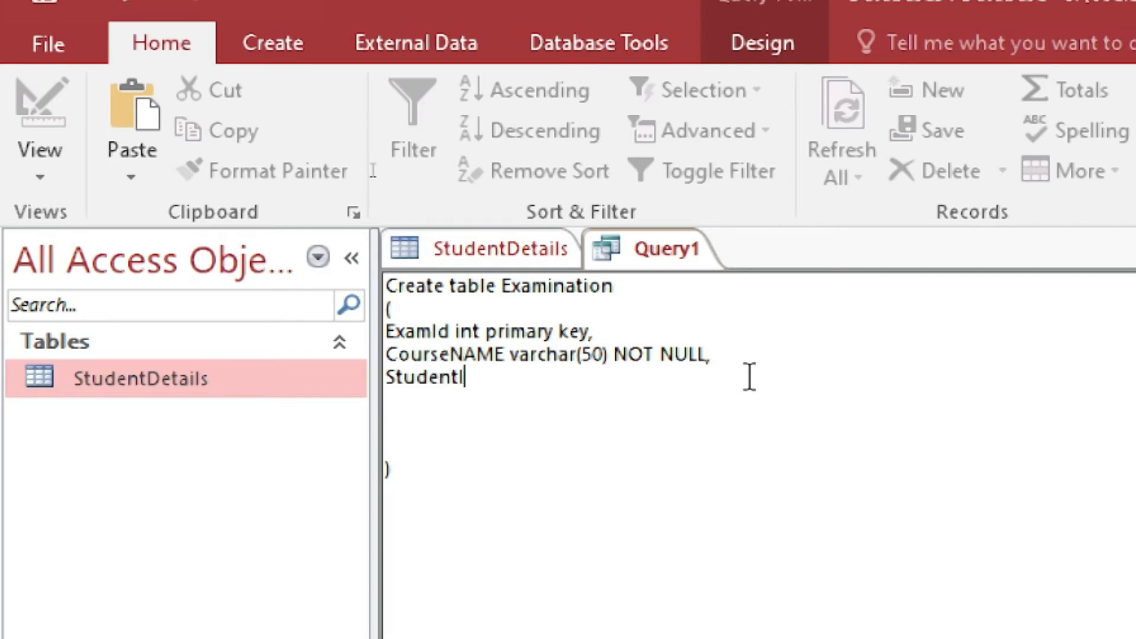
pyautogui.write(' int NOT NUL')
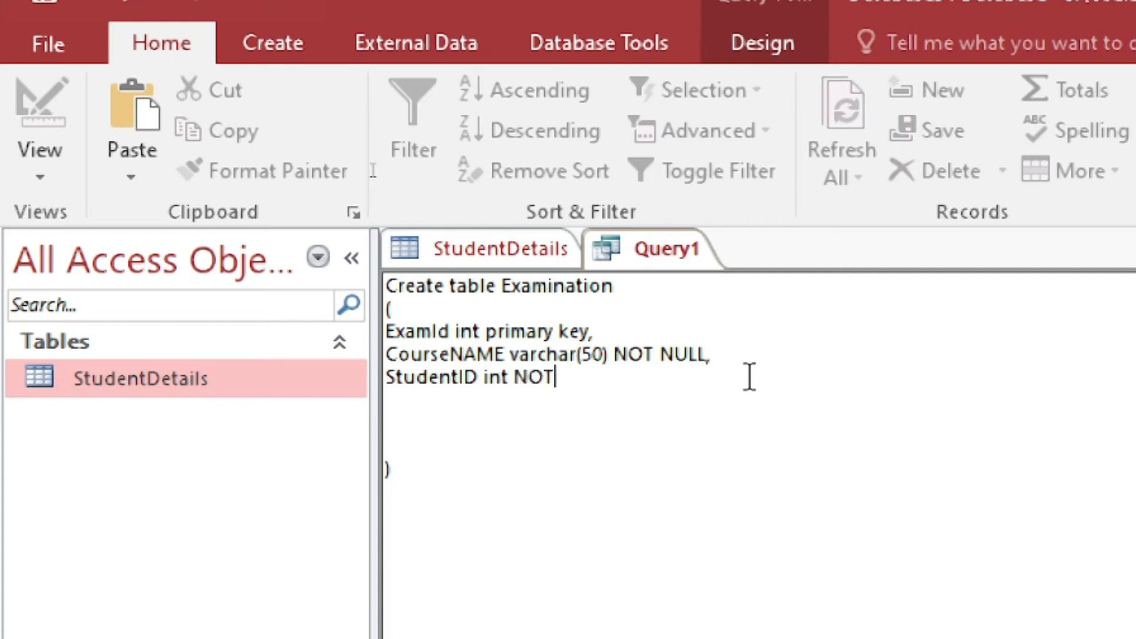
pyautogui.write('L,')
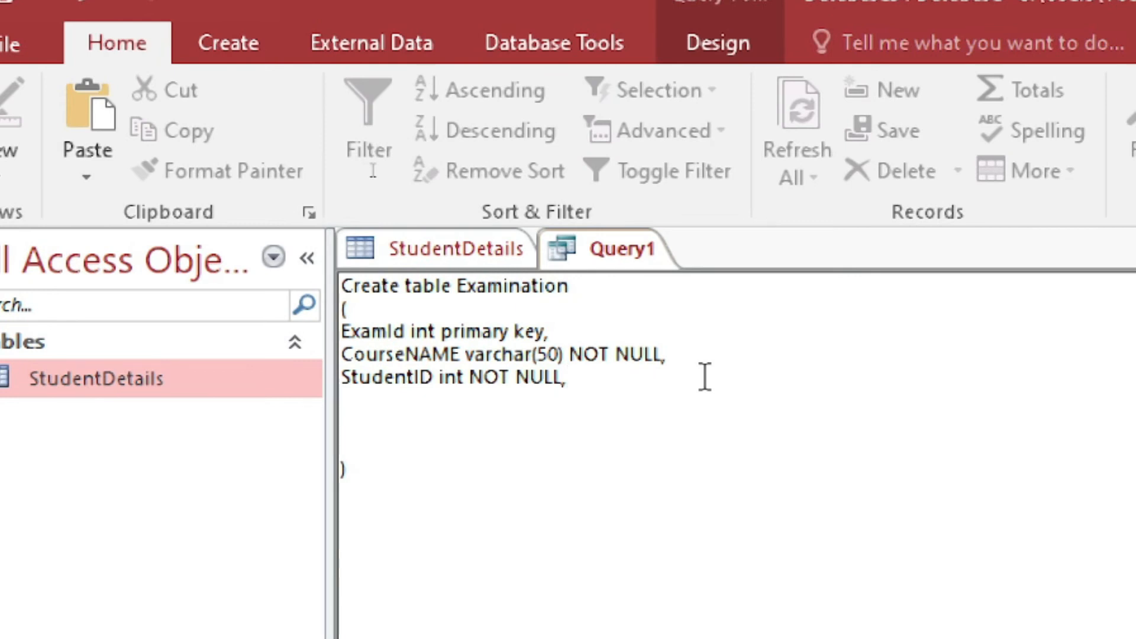
# Check the StudentID column in the StudentDetails table and return to the StudentID line of the query
pyautogui.click(420, 256)
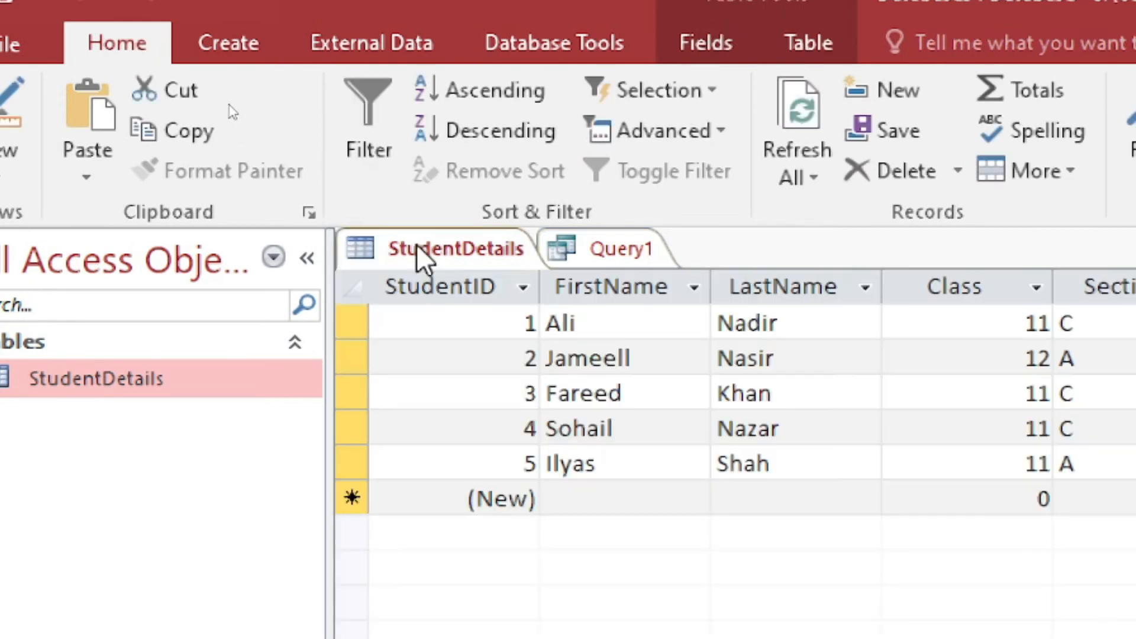
pyautogui.click(485, 286)
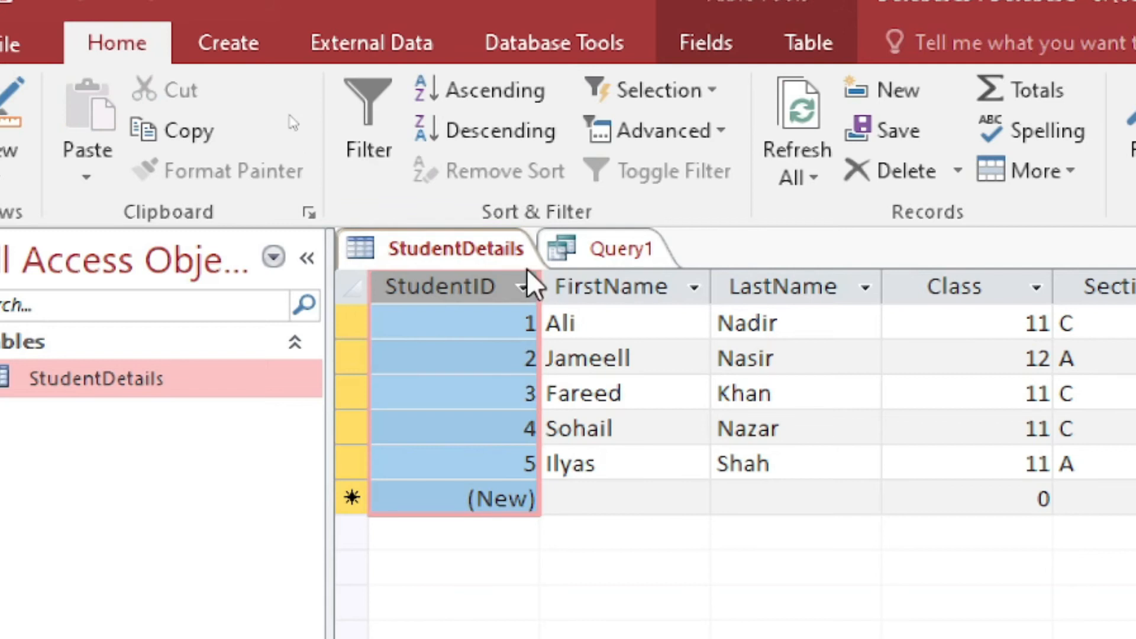
pyautogui.click(600, 250)
pyautogui.click(413, 376)
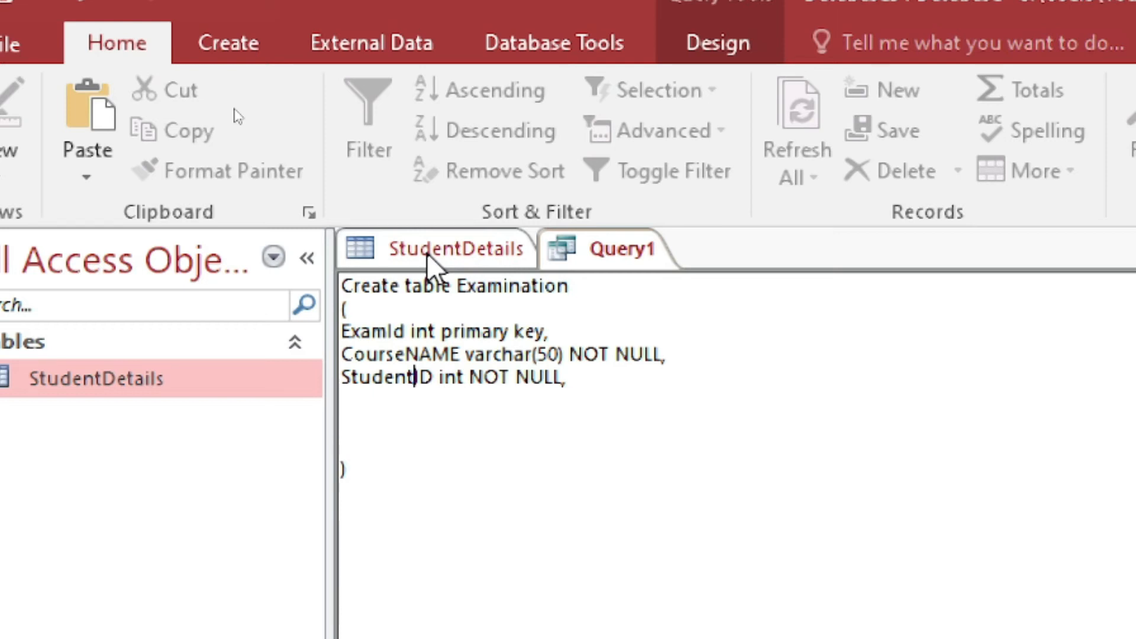
pyautogui.press('Down')
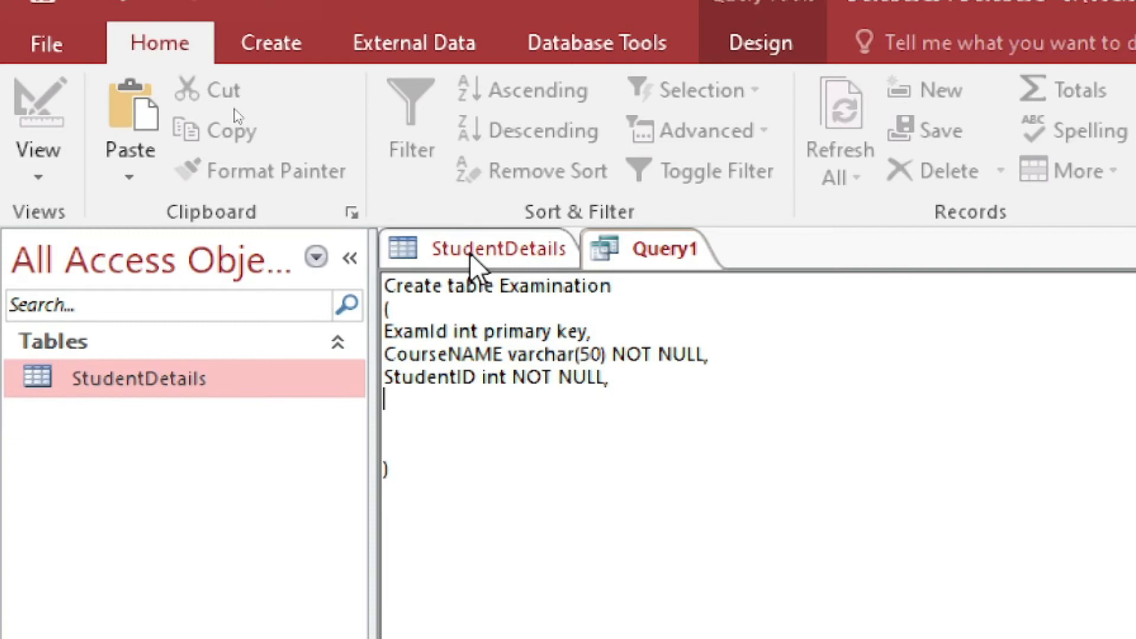
pyautogui.press('Up')
pyautogui.press('Return')
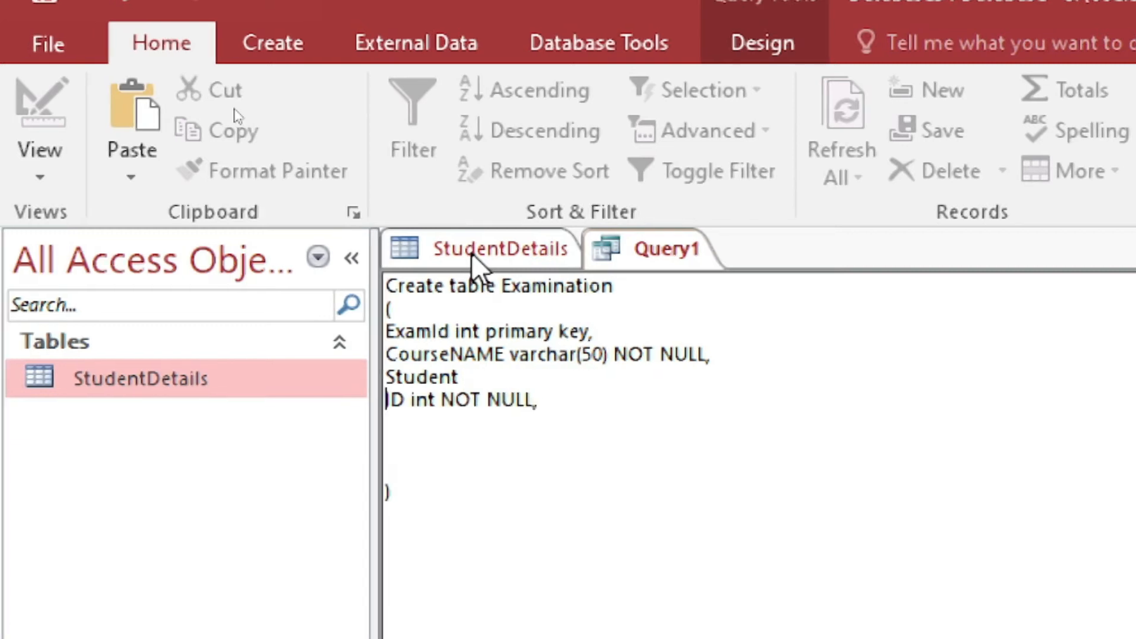
pyautogui.press('BackSpace')
# Define the fourth column below StudentID as SubjectMarks int NOT NULL, followed by a comma
pyautogui.press('Home')
pyautogui.press('Down')
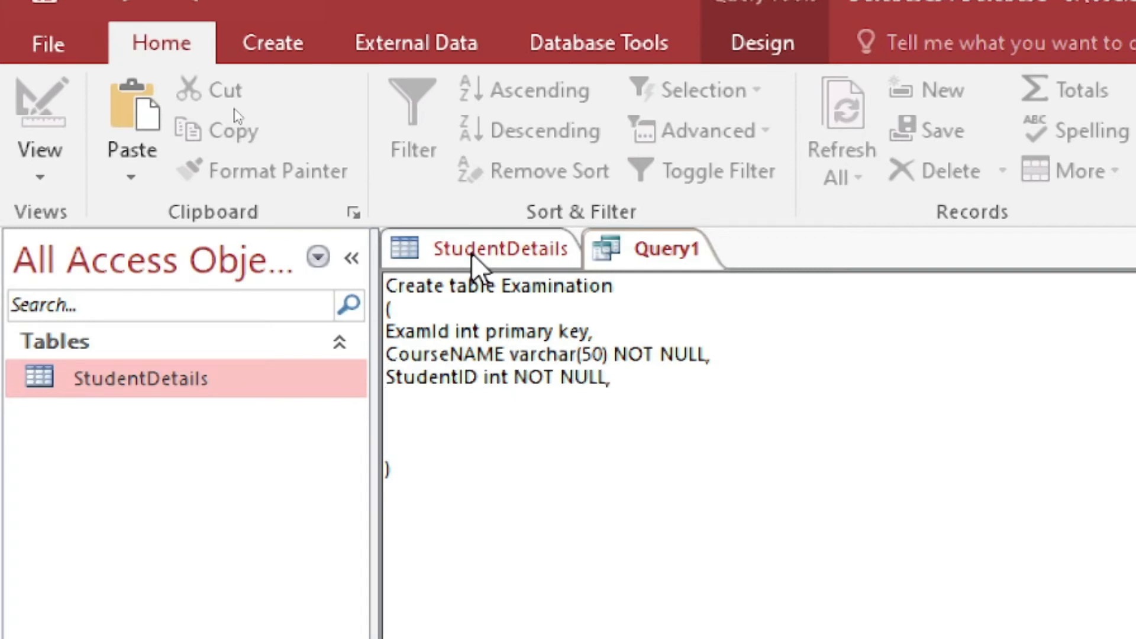
pyautogui.write('SubjectMarks')
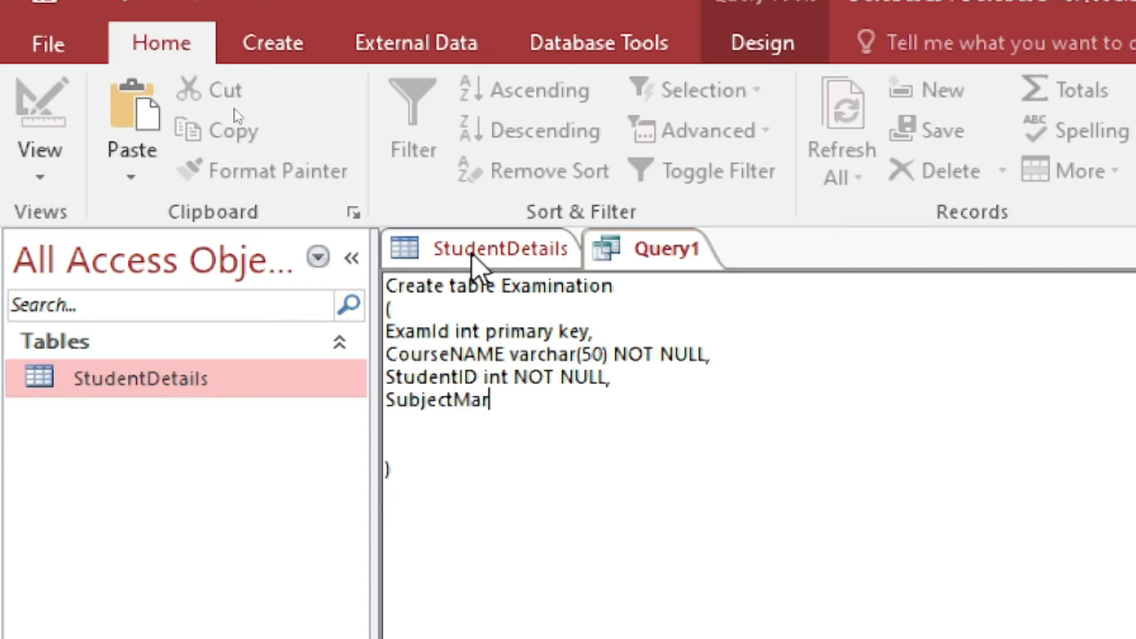
pyautogui.write(' int,')
pyautogui.press('BackSpace')
pyautogui.write(',')
pyautogui.press('BackSpace')
pyautogui.write('NOT NUL')
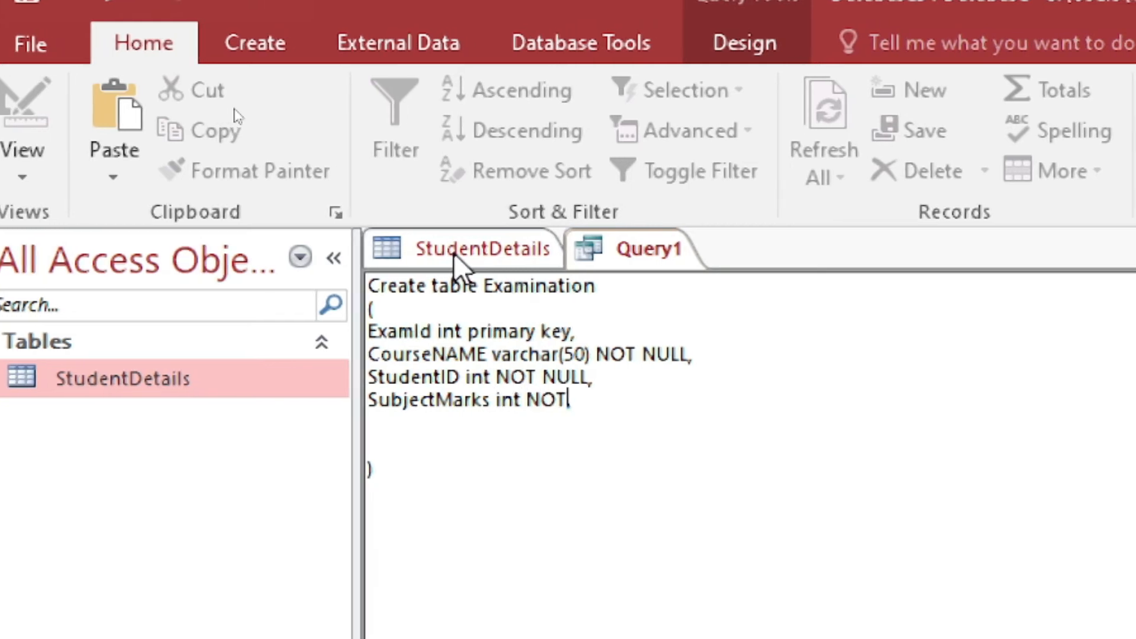
pyautogui.write('L')
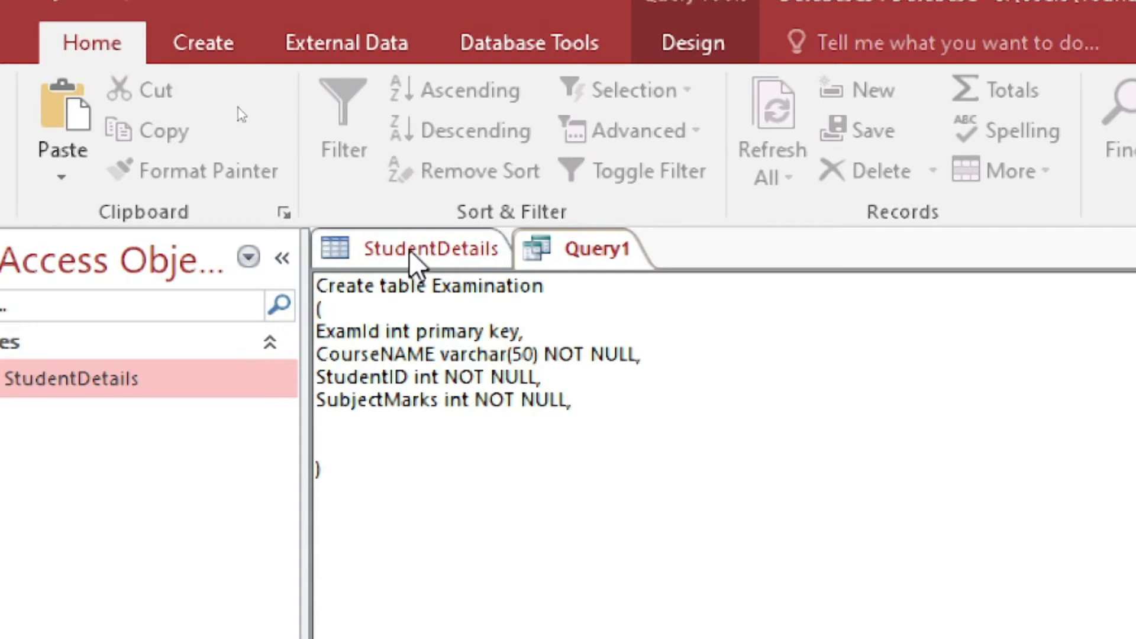
# Show the StudentDetails table in Design View and copy its StudentID field name
pyautogui.click(417, 462)
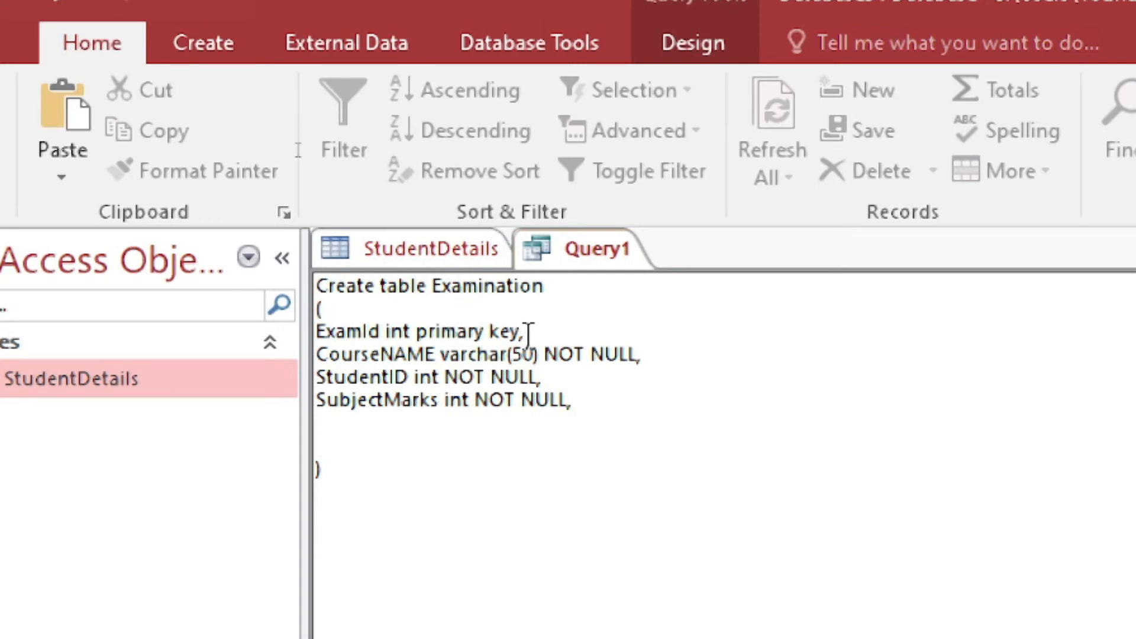
pyautogui.click(562, 381)
pyautogui.moveTo(562, 382); pyautogui.dragTo(305, 378)
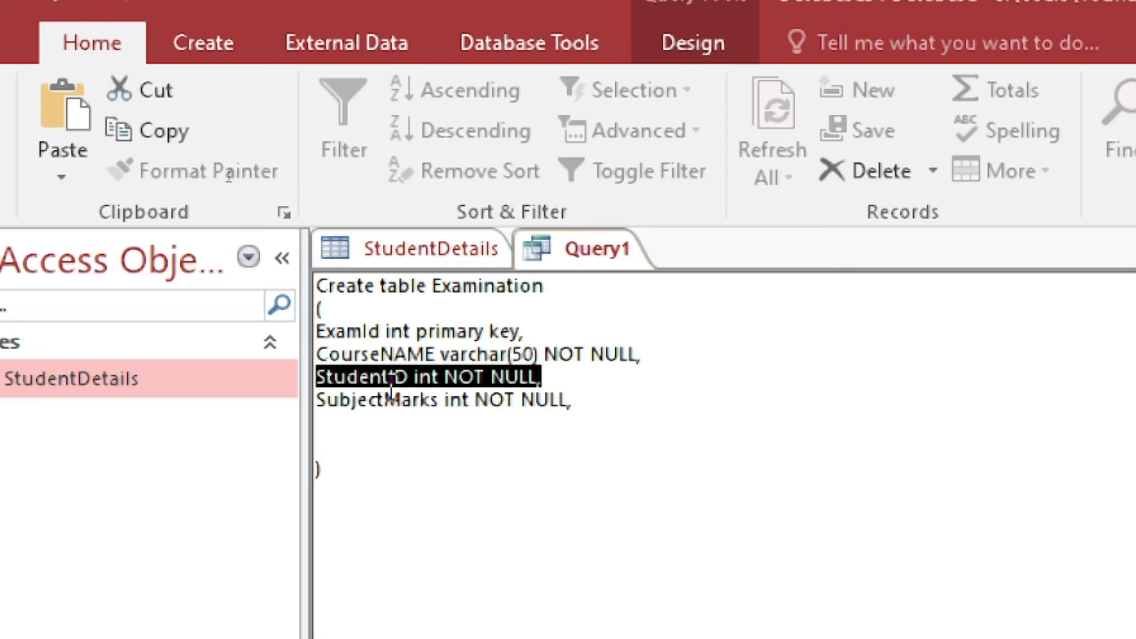
pyautogui.click(414, 248)
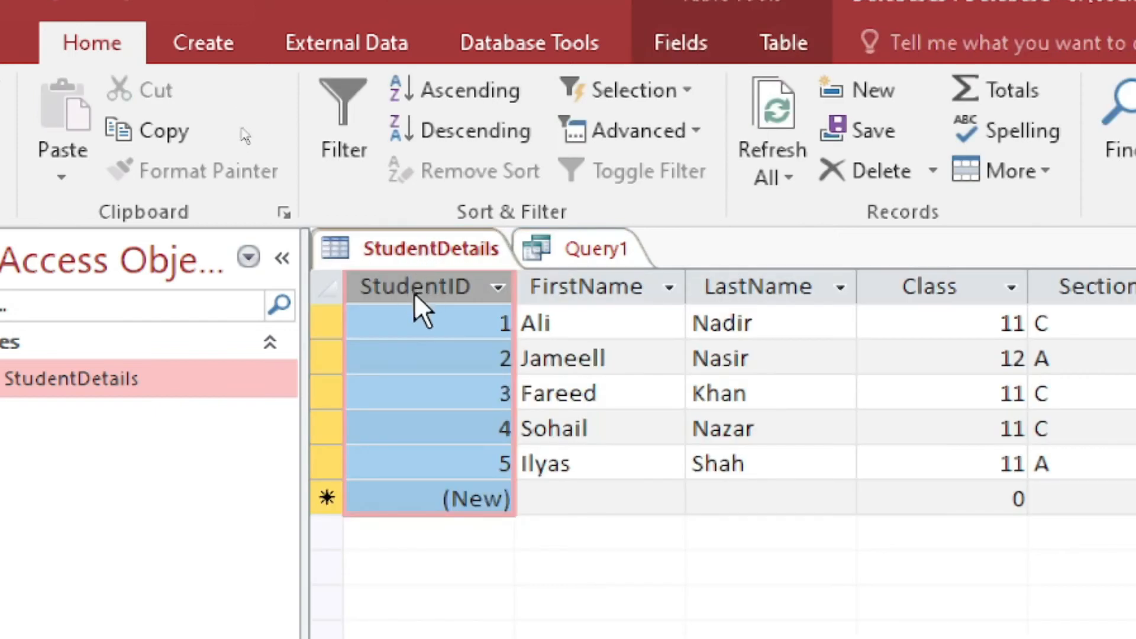
pyautogui.rightClick(434, 248)
pyautogui.click(548, 403)
pyautogui.hotkey('ctrl', 'c')
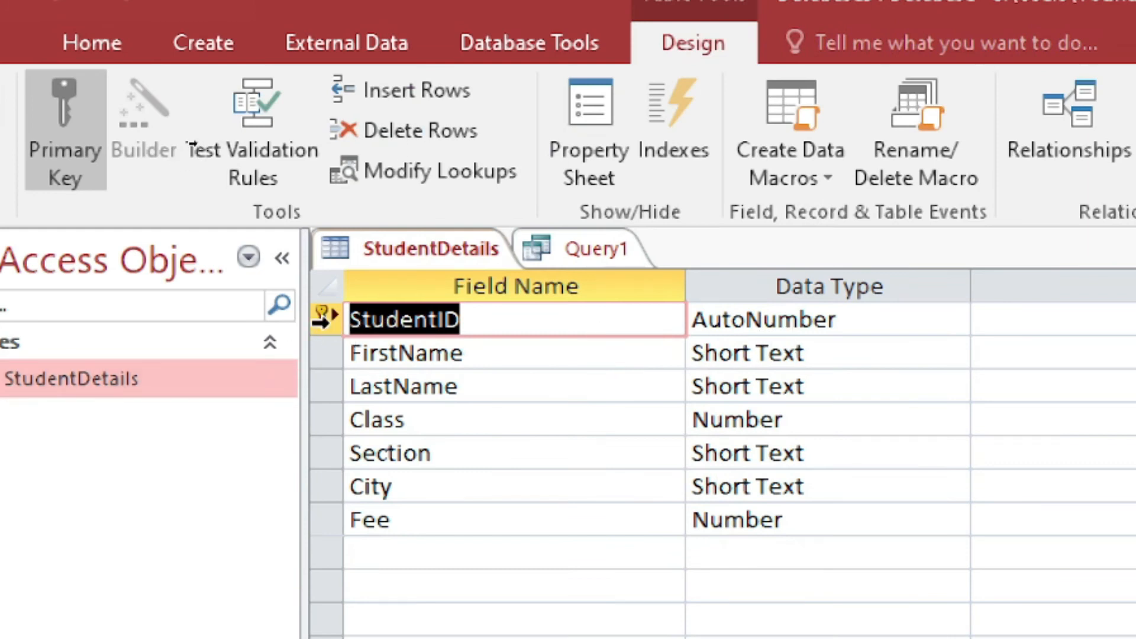
# Close the StudentDetails table and return to the Create table statement
pyautogui.rightClick(411, 243)
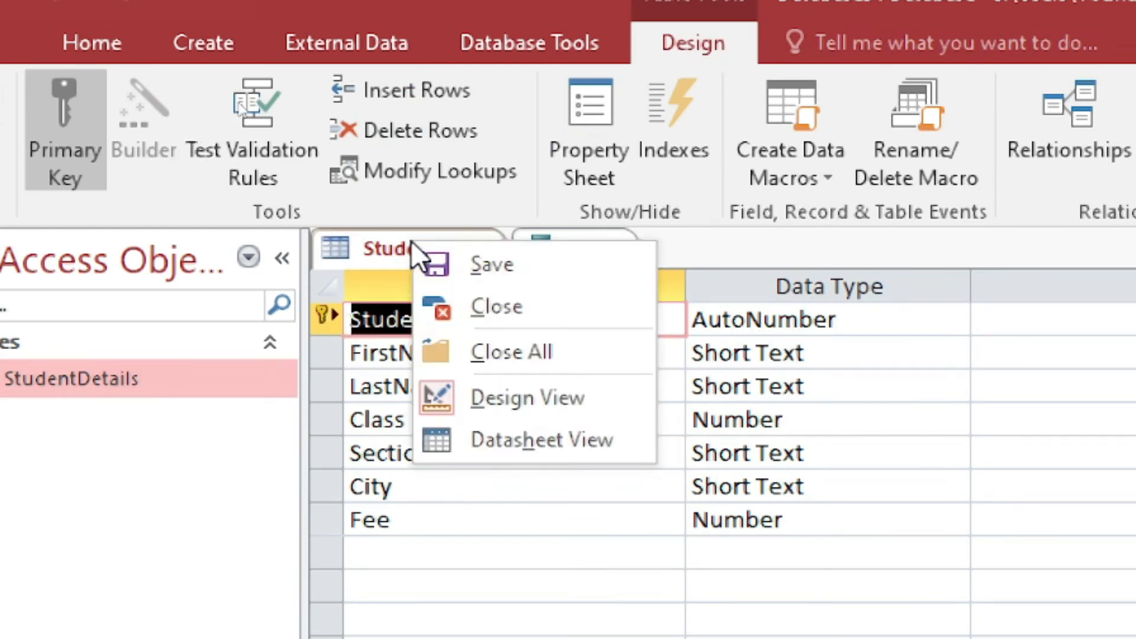
pyautogui.click(538, 307)
pyautogui.click(436, 440)
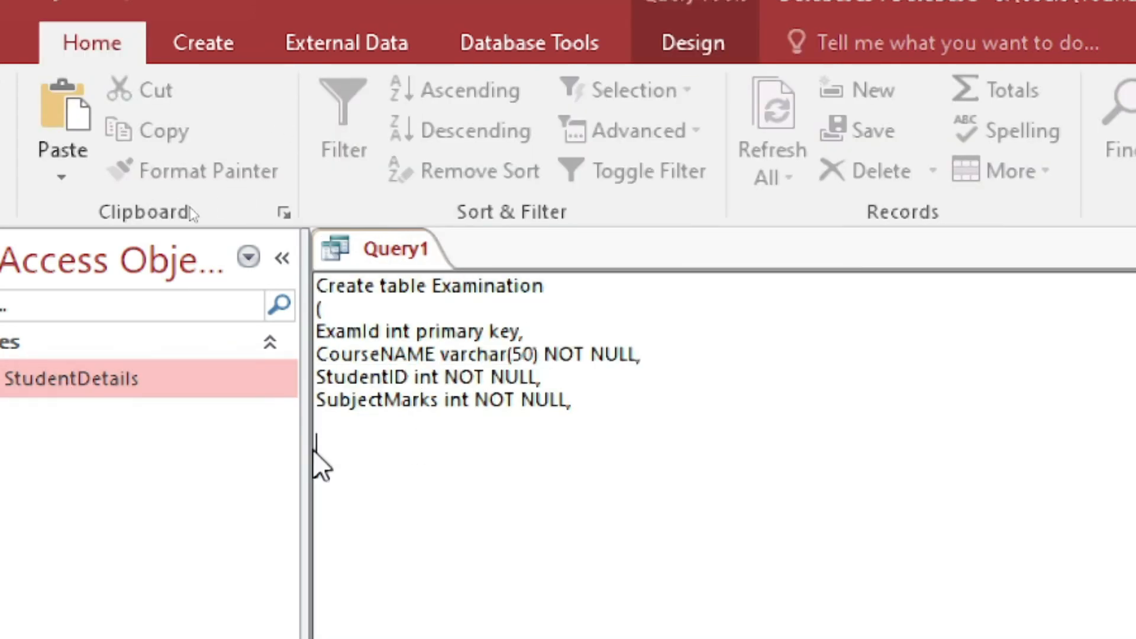
# Add the line Constraint PKID Foreign Key with empty parentheses below the SubjectMarks column
pyautogui.click(337, 420)
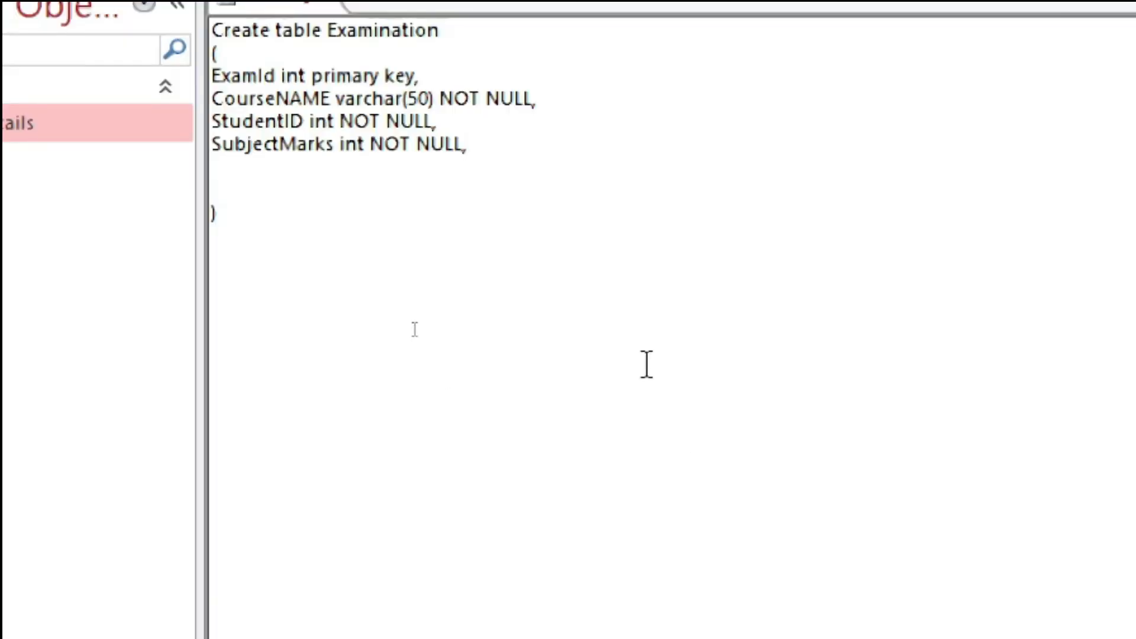
pyautogui.write('Constraint')
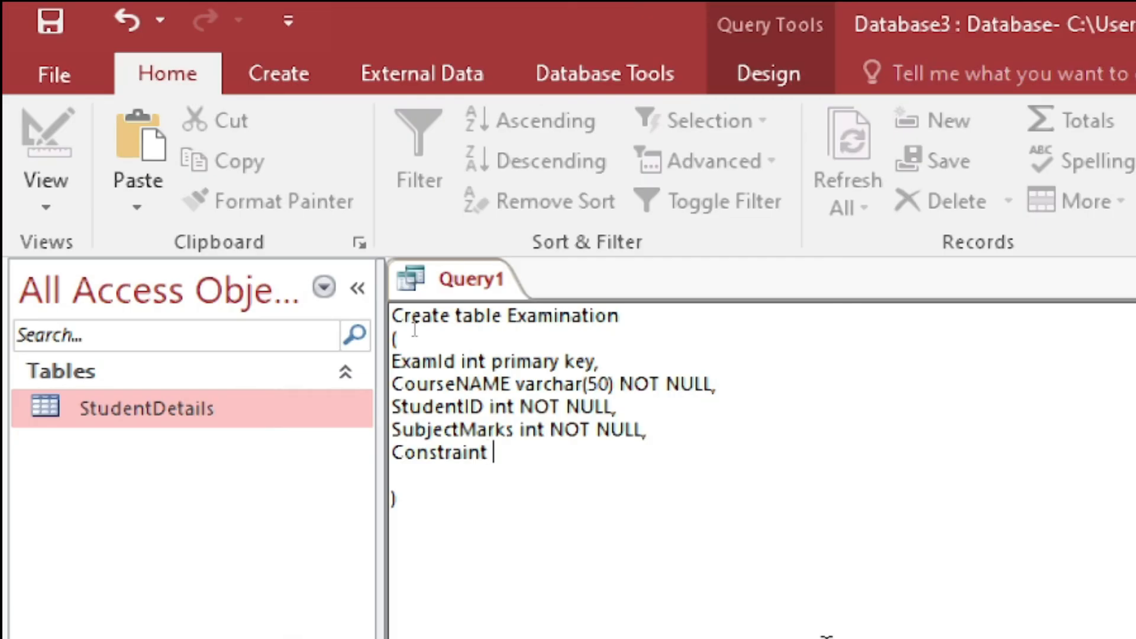
pyautogui.write(' PKID Fori')
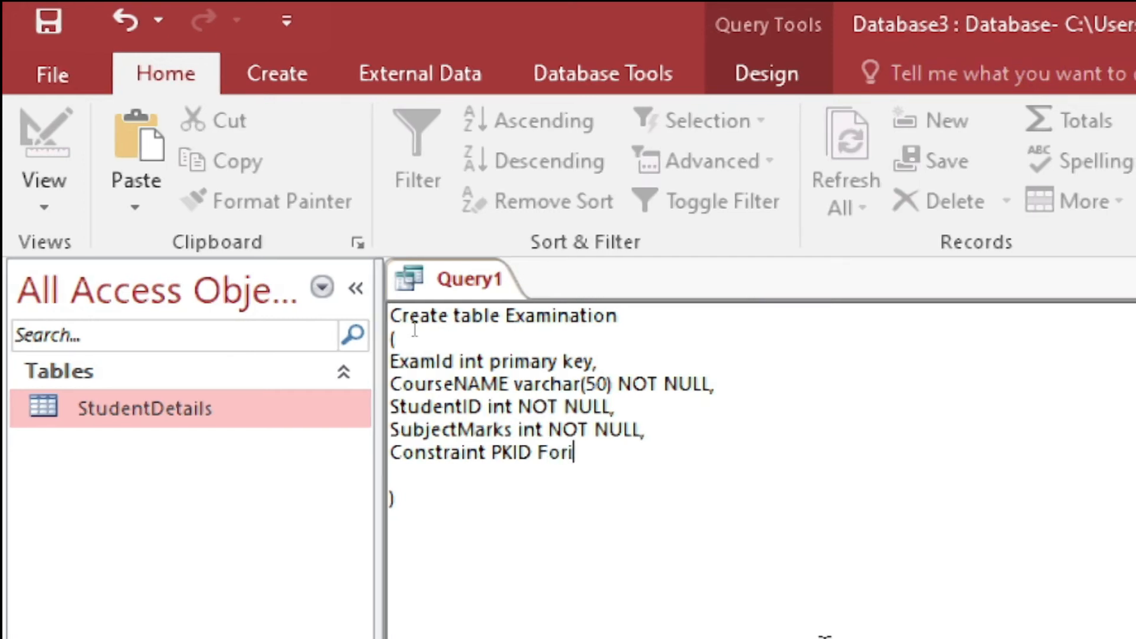
pyautogui.write('gen')
pyautogui.write(' Key')
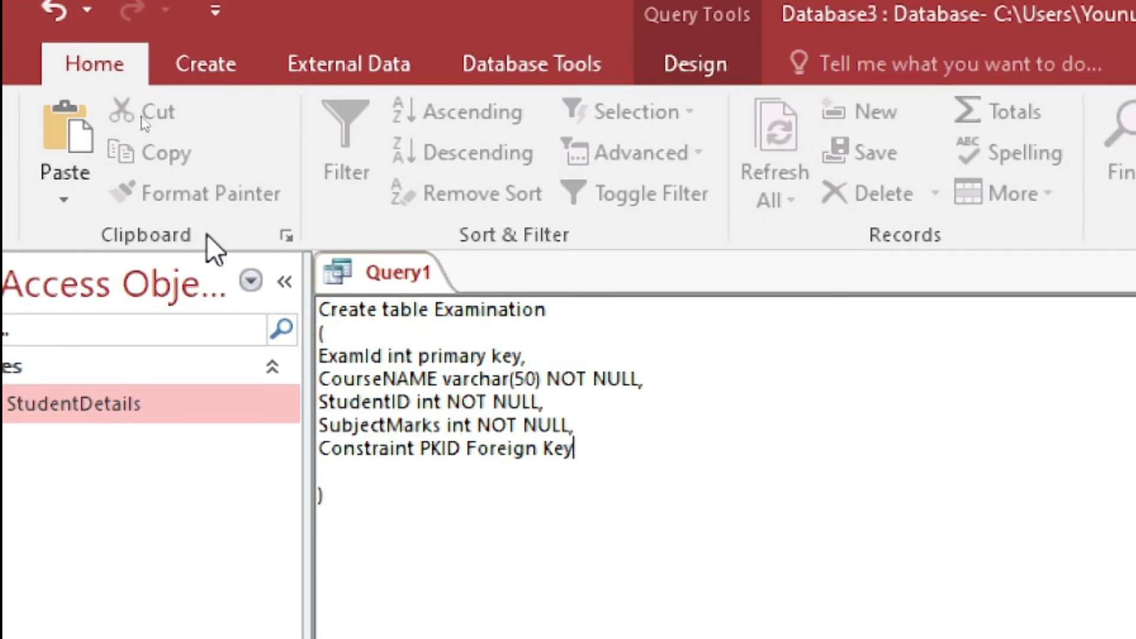
pyautogui.write('()')
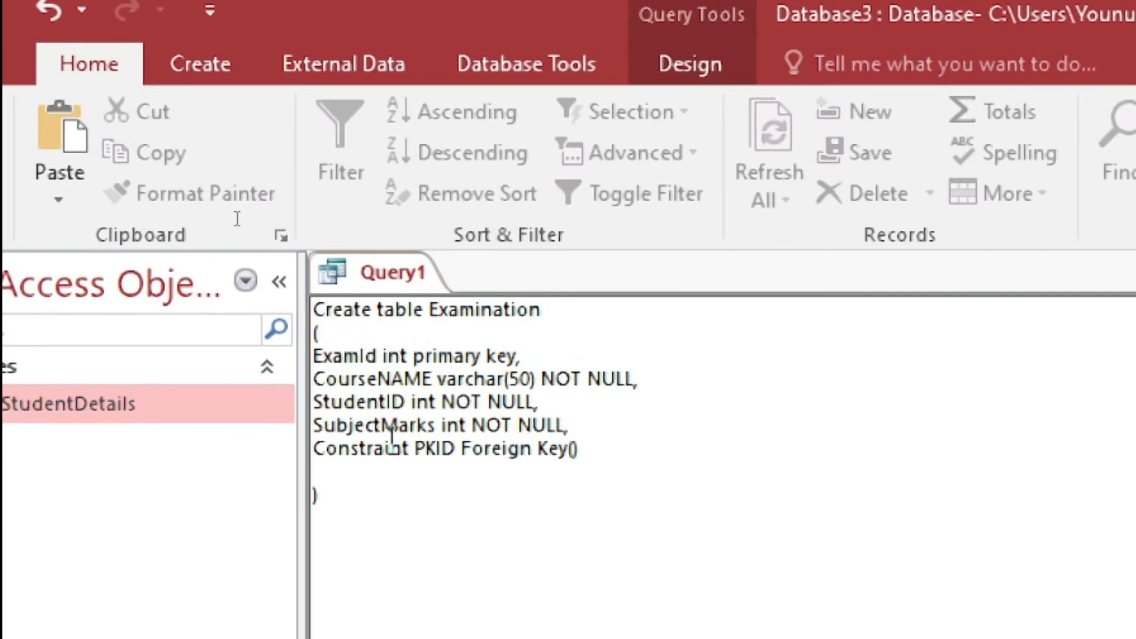
# Insert StudentID inside the parentheses of the foreign key constraint
pyautogui.moveTo(405, 401); pyautogui.dragTo(349, 404)
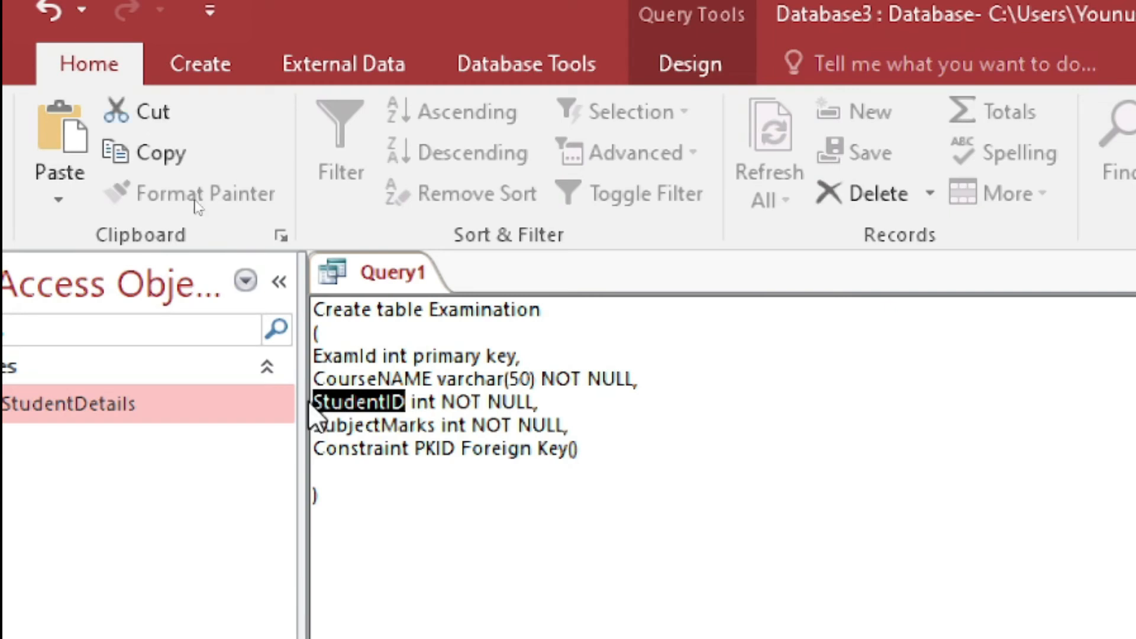
pyautogui.click(572, 448)
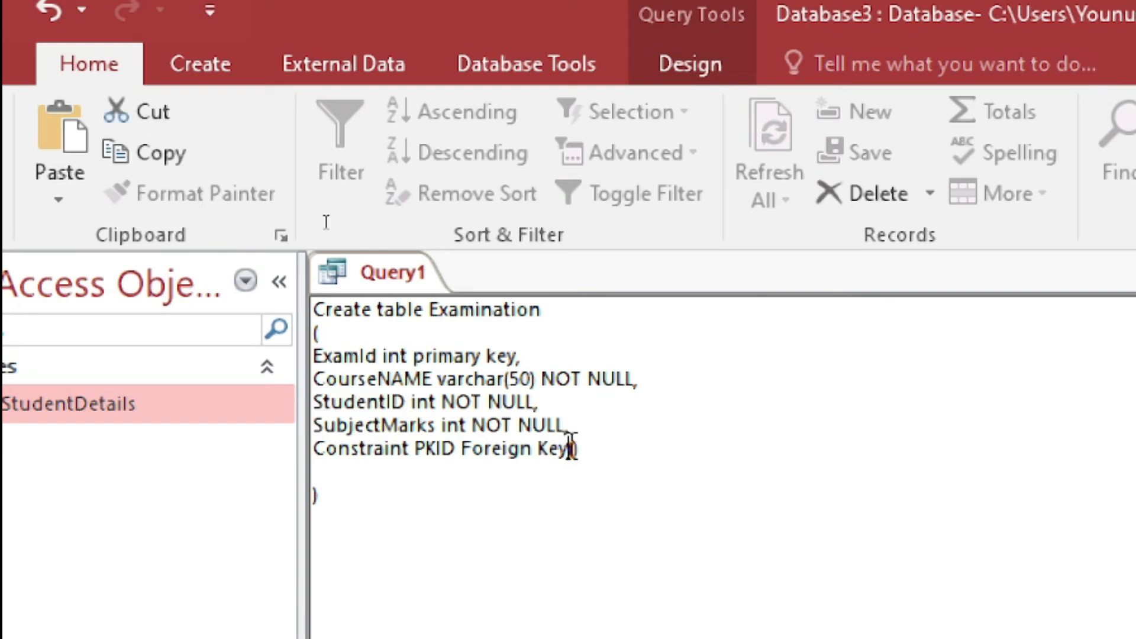
pyautogui.hotkey('ctrl', 'v')
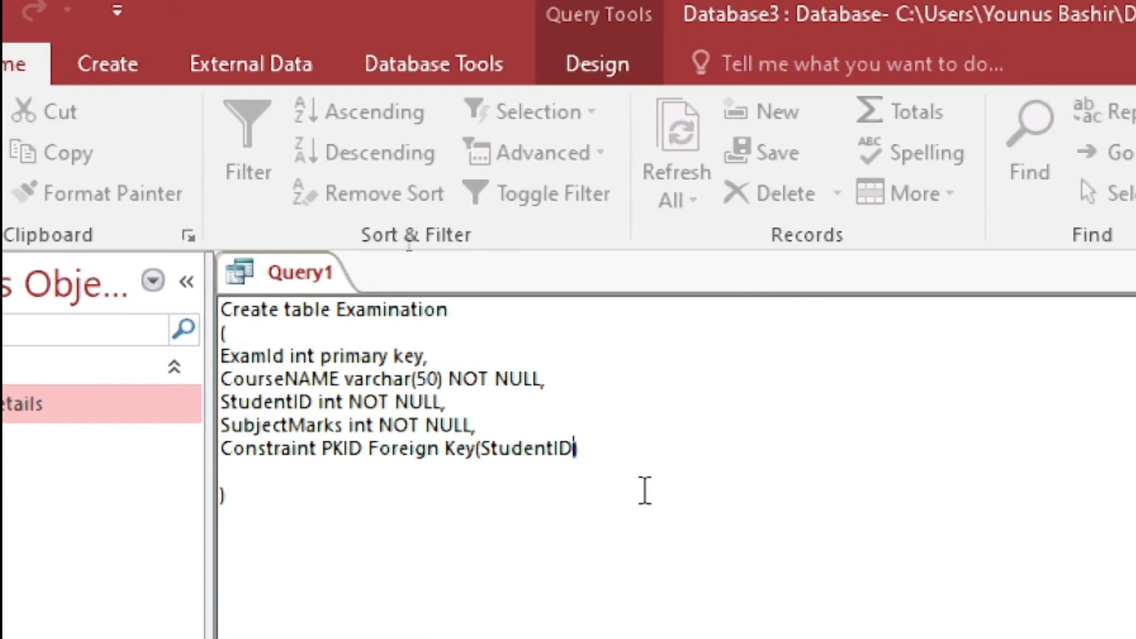
# Add a line reading references studentDetails below the foreign key constraint
pyautogui.press('Return')
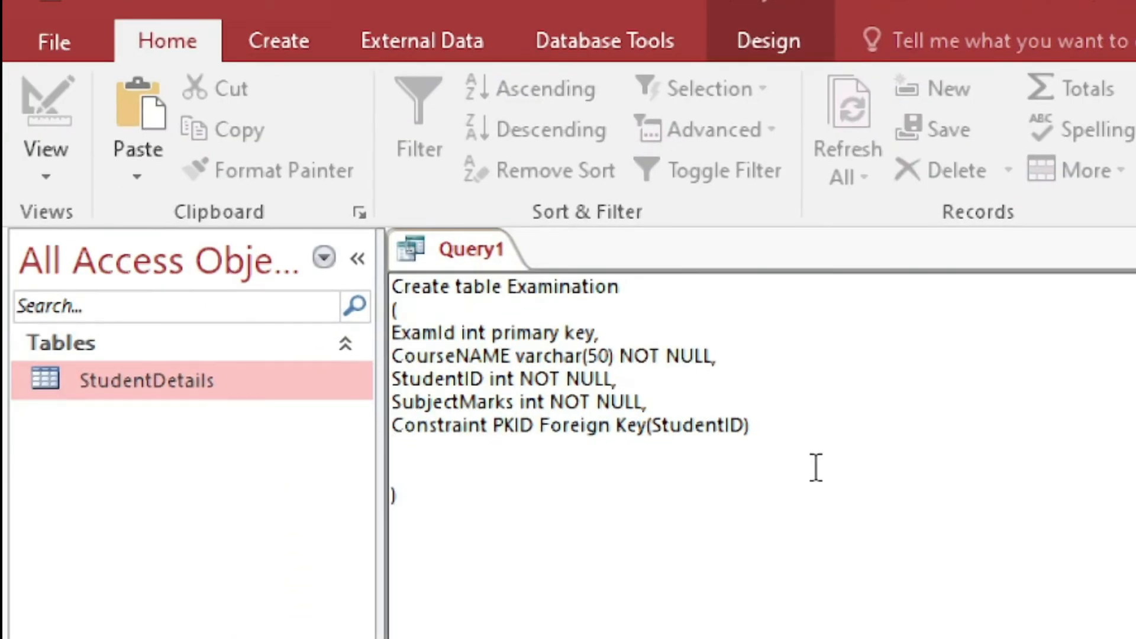
pyautogui.write('Refere4n')
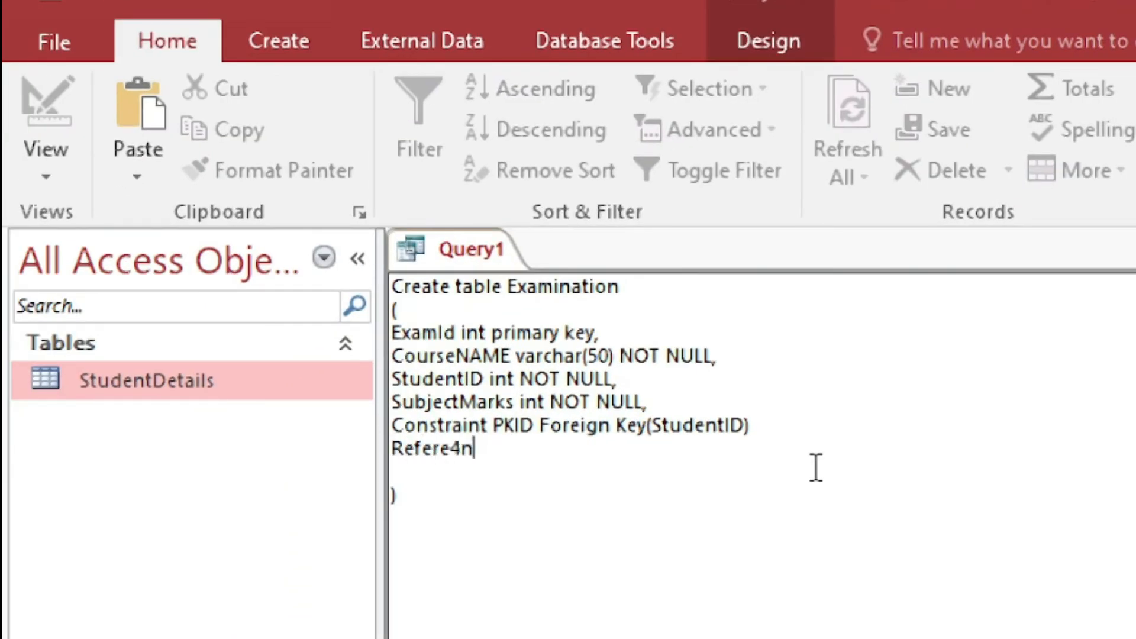
pyautogui.press('BackSpace')
pyautogui.press('BackSpace')
pyautogui.press('BackSpace')
pyautogui.press('BackSpace')
pyautogui.press('BackSpace')
pyautogui.press('BackSpace')
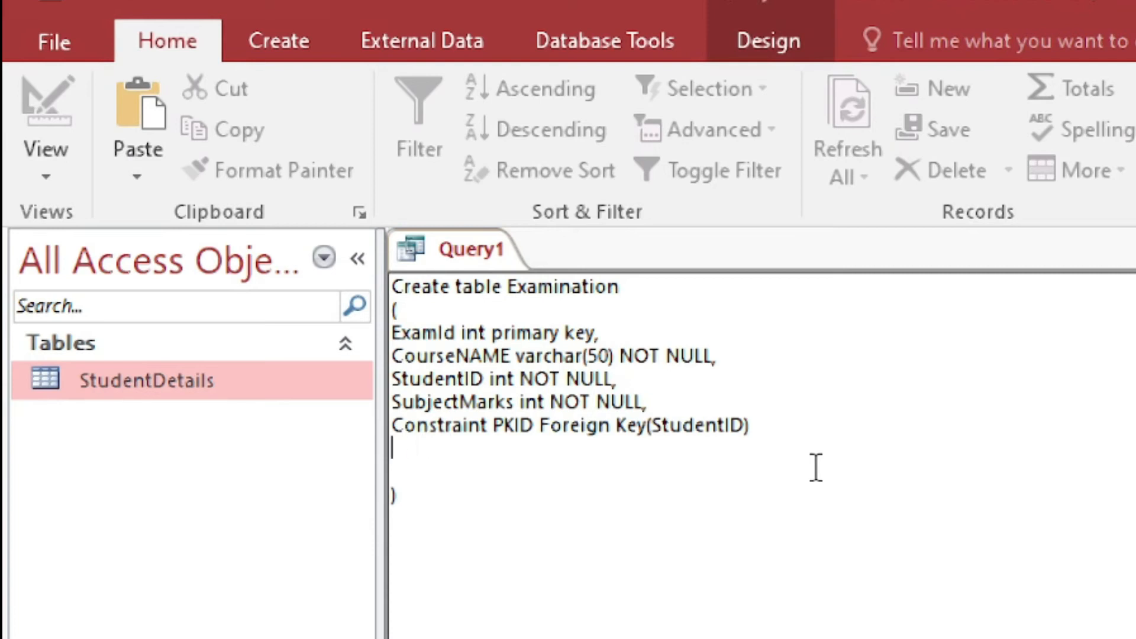
pyautogui.write('referend')
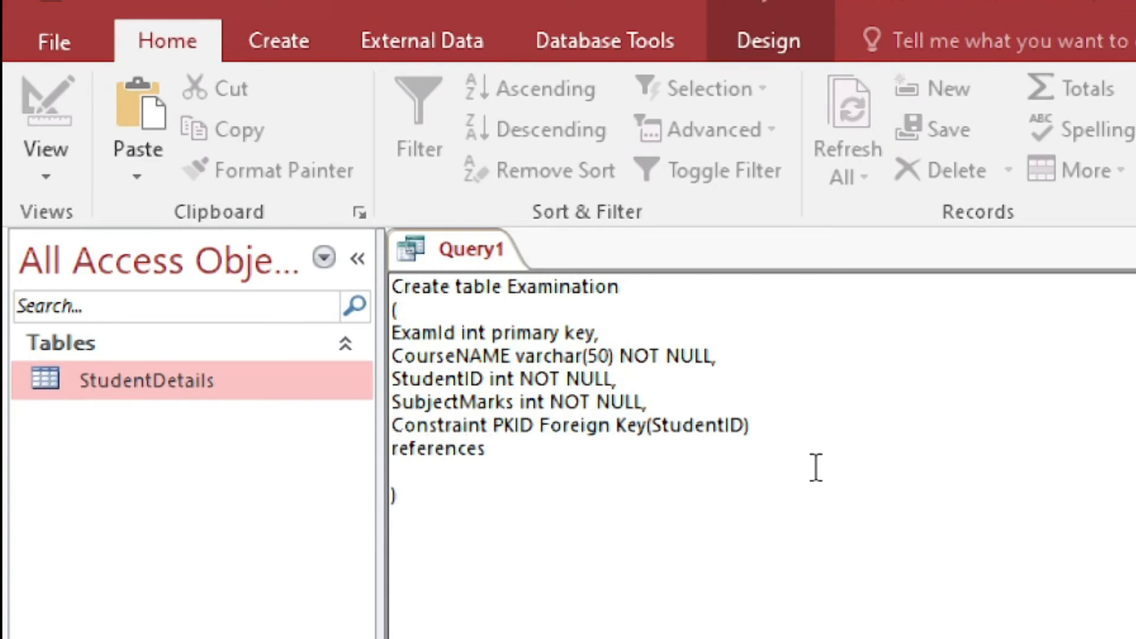
pyautogui.write('es student')
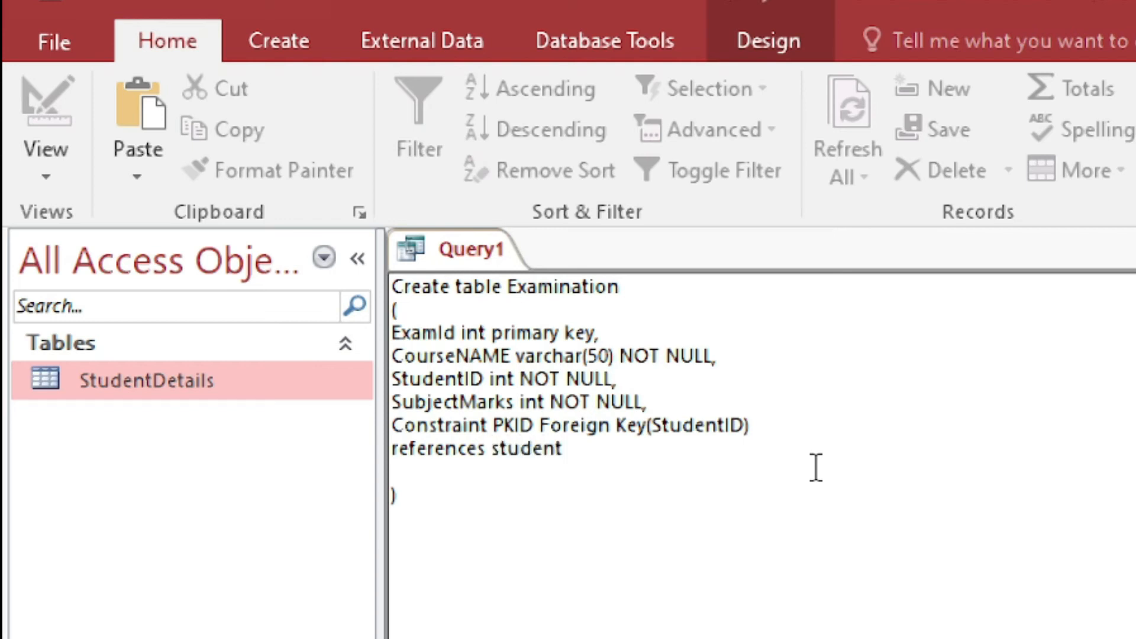
pyautogui.write('etails')
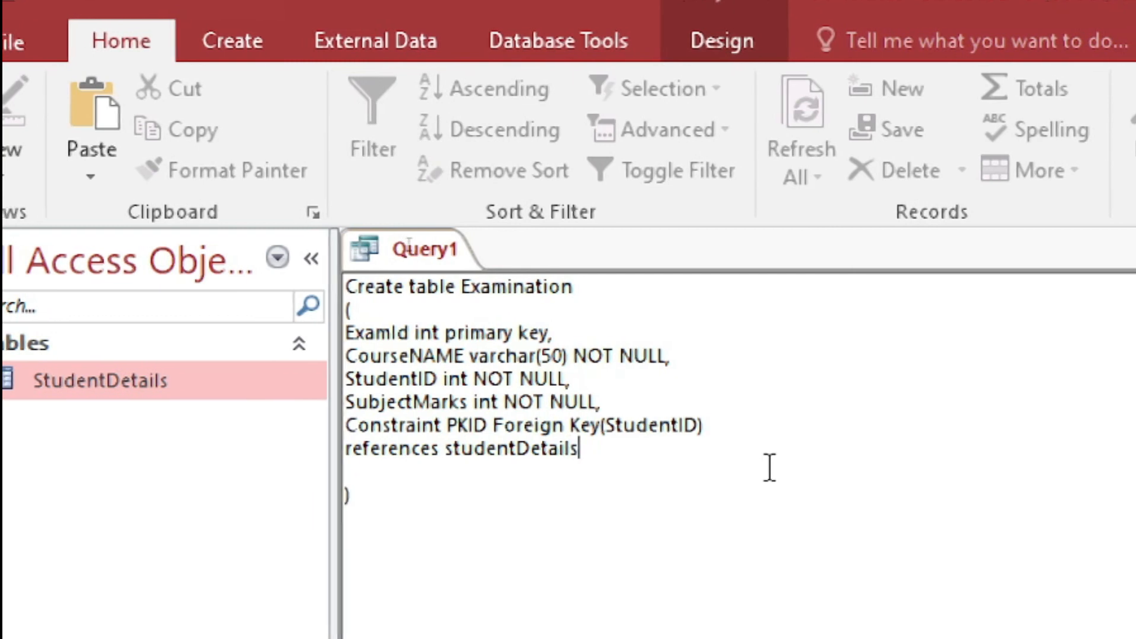
# Capitalise the referenced table name as StudentDetails and append empty parentheses to it
pyautogui.hotkey('ctrl', 'Left')
pyautogui.press('Delete')
pyautogui.write('S')
pyautogui.press('End')
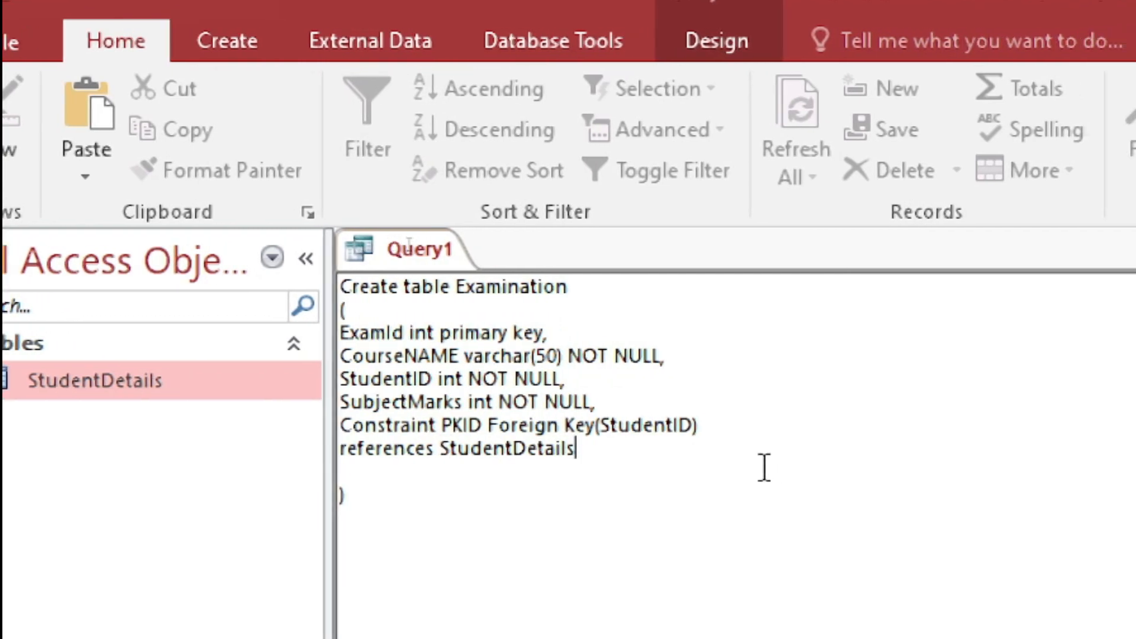
pyautogui.write('(')
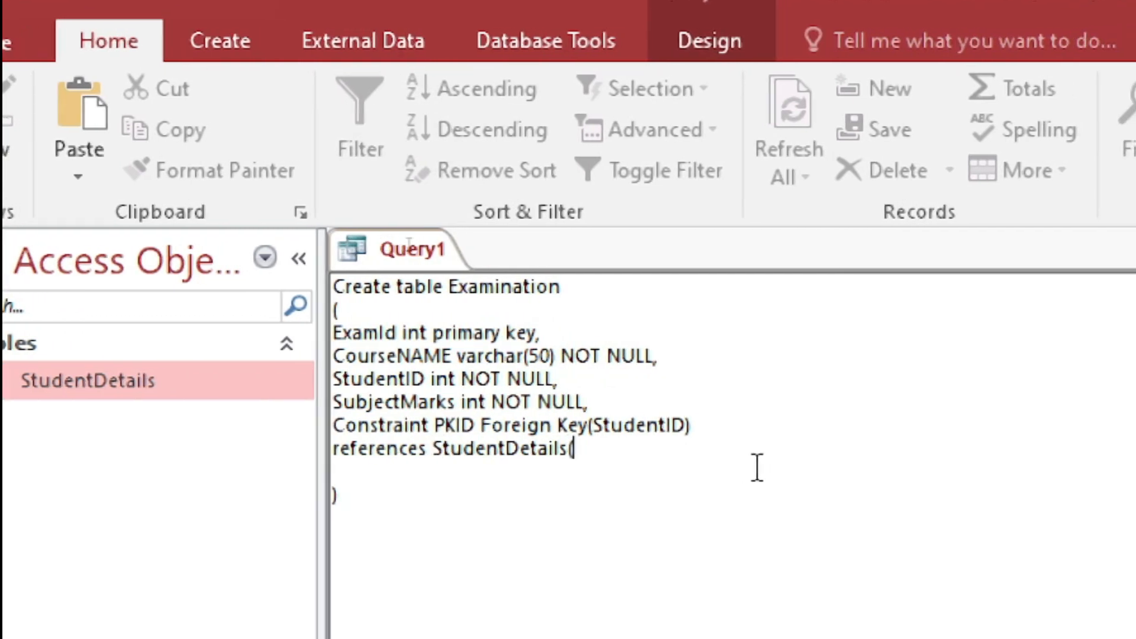
pyautogui.press('Left')
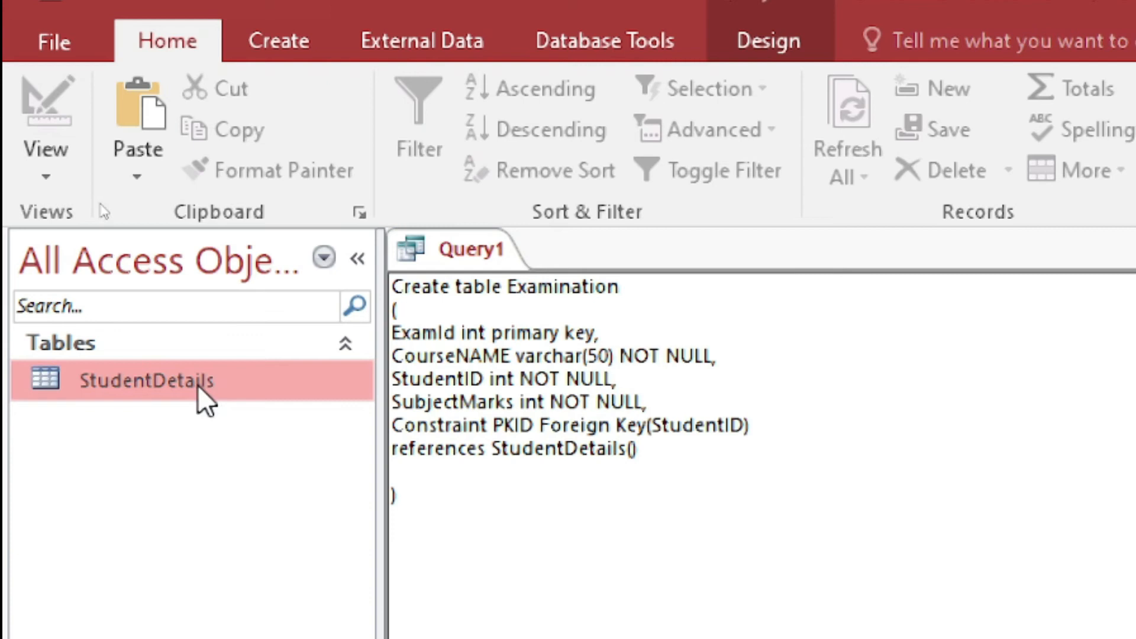
# Check the key field name in the StudentDetails table, insert StudentID in the references parentheses, and remove the blank line below
pyautogui.doubleClick(138, 384)
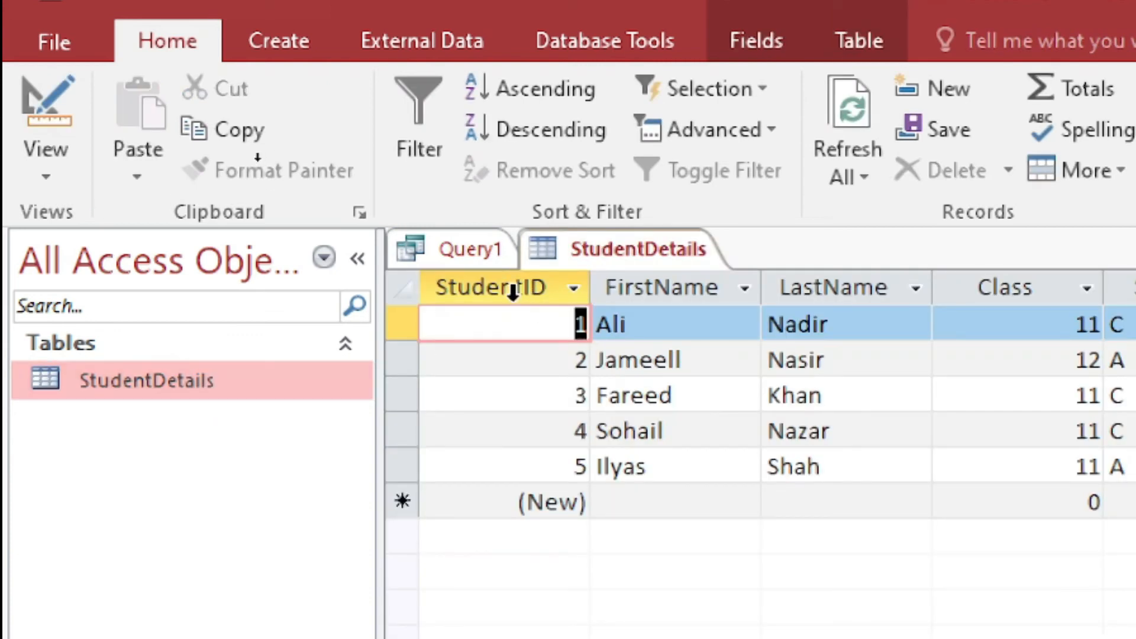
pyautogui.click(452, 253)
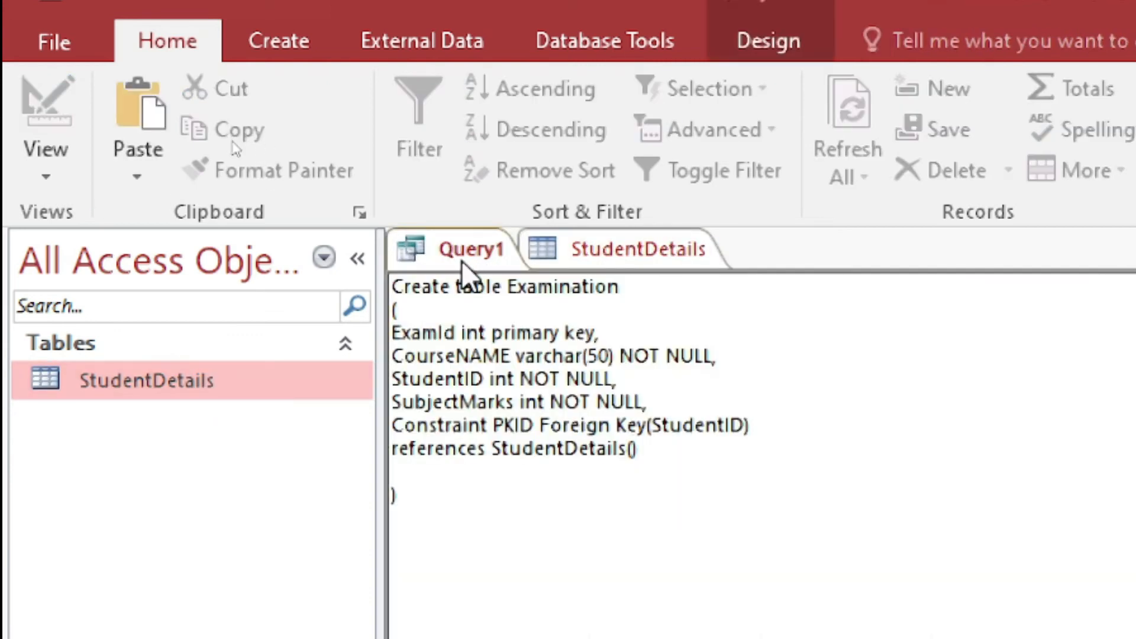
pyautogui.write('Student')
pyautogui.write('ID')
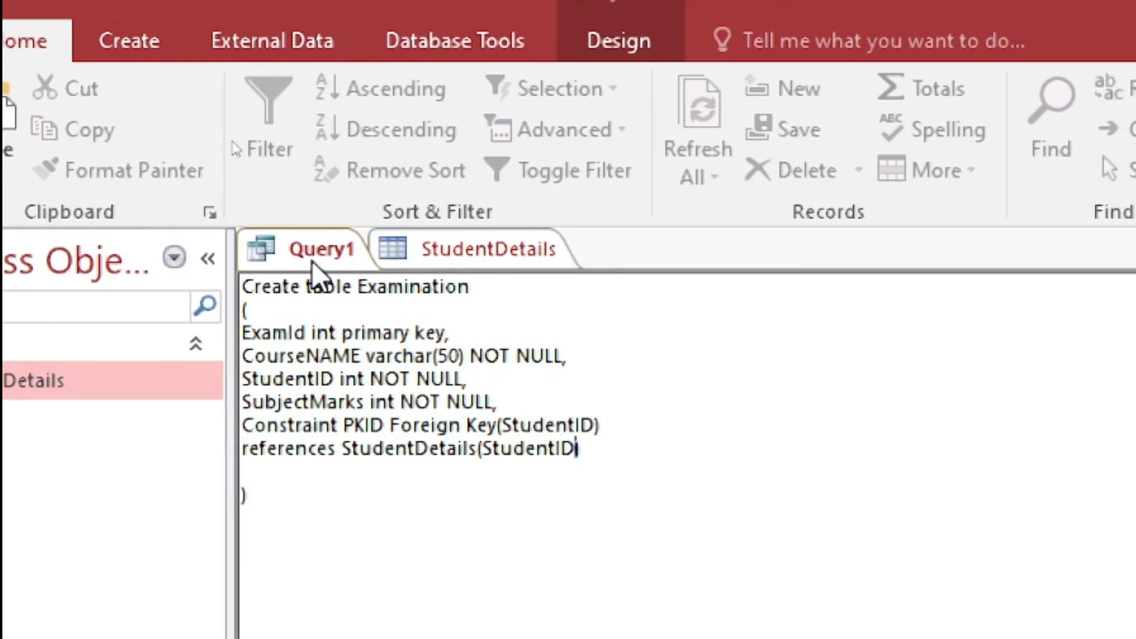
pyautogui.press('Down')
pyautogui.press('Delete')
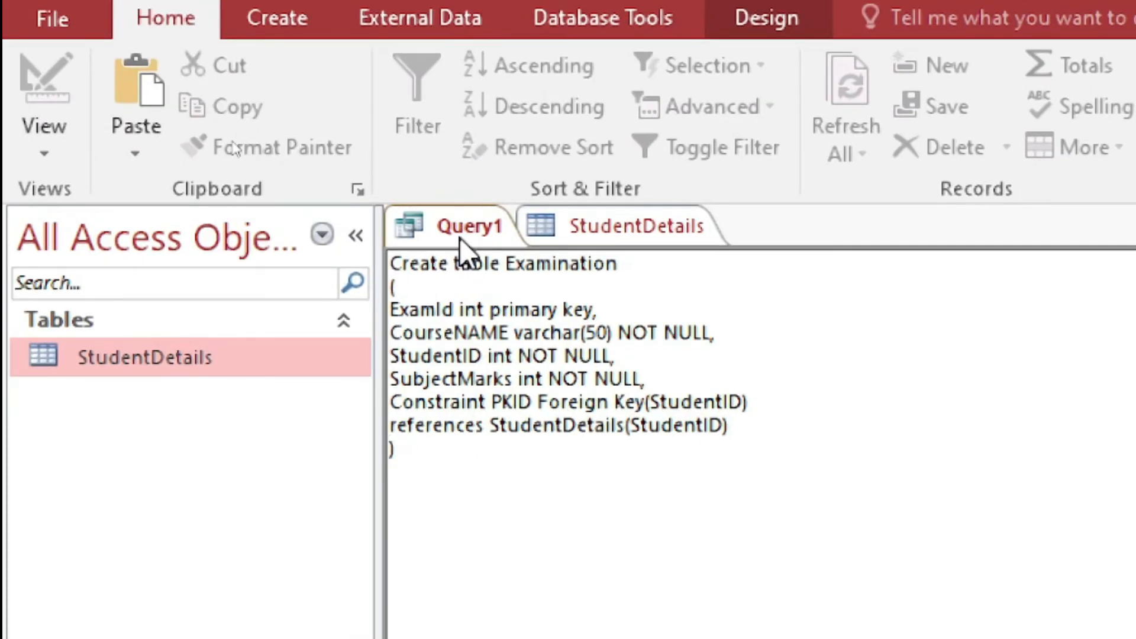
# Join the references clause onto the Constraint line, and split it back onto its own line
pyautogui.moveTo(730, 426); pyautogui.dragTo(355, 401)
pyautogui.click(529, 408)
pyautogui.click(394, 430)
pyautogui.press('BackSpace')
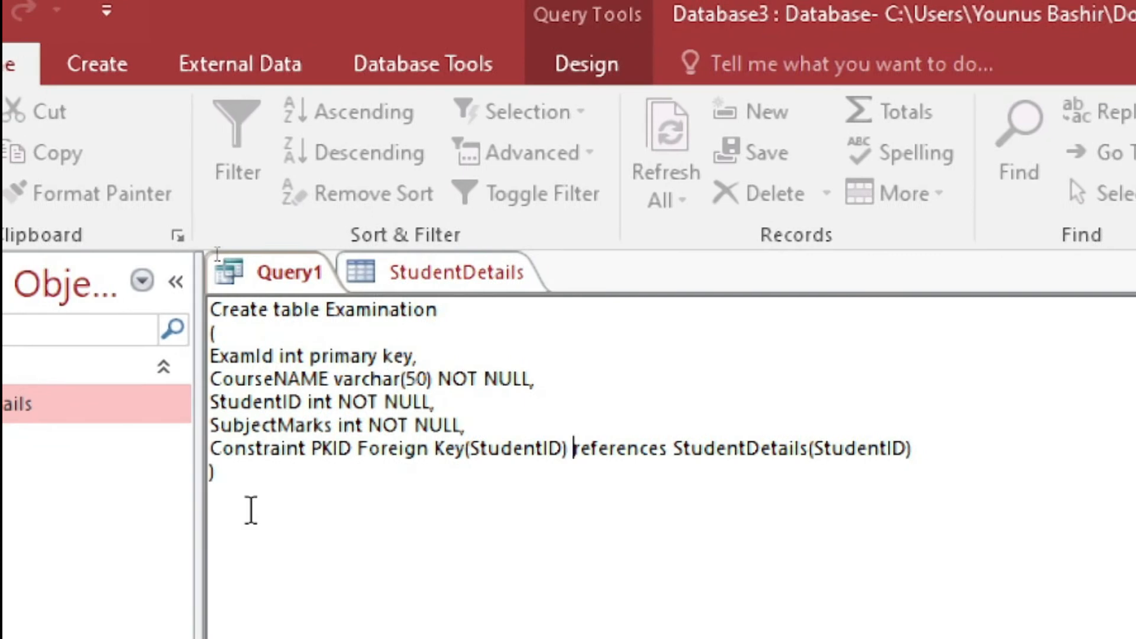
pyautogui.press('Return')
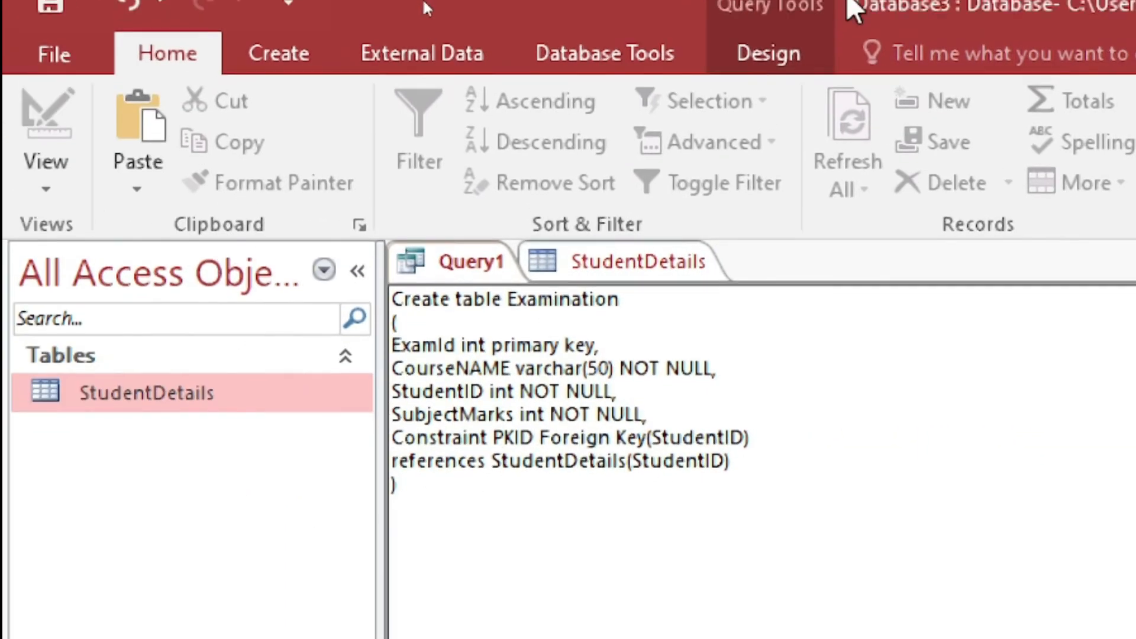
# Try to run the Create table Examination statement while the StudentDetails table is open
pyautogui.click(799, 70)
pyautogui.click(118, 133)
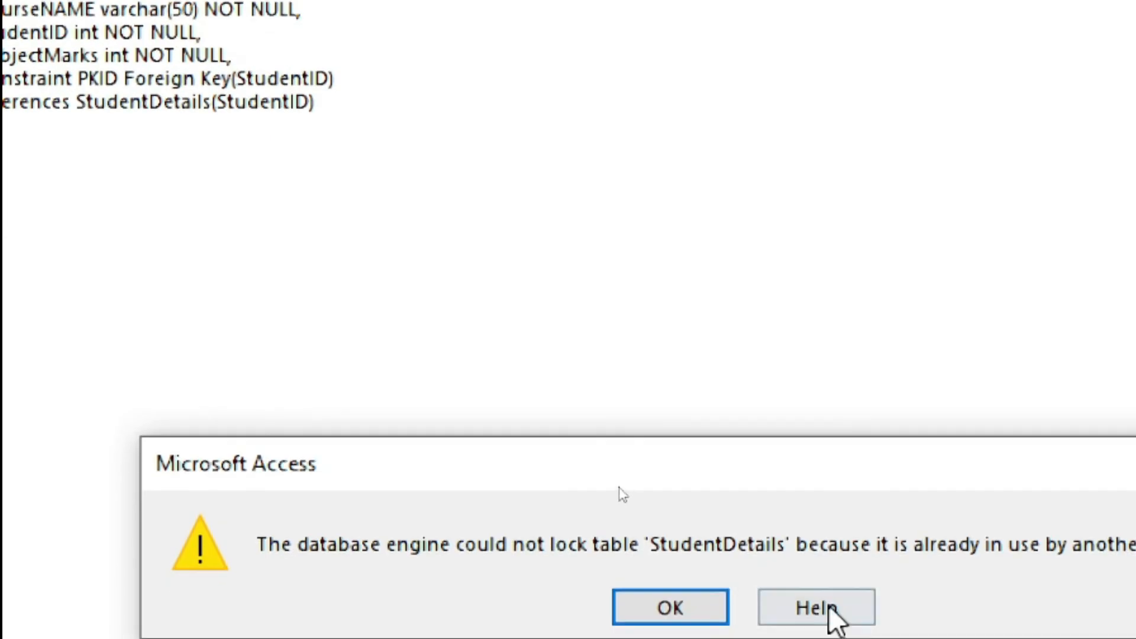
pyautogui.click(652, 601)
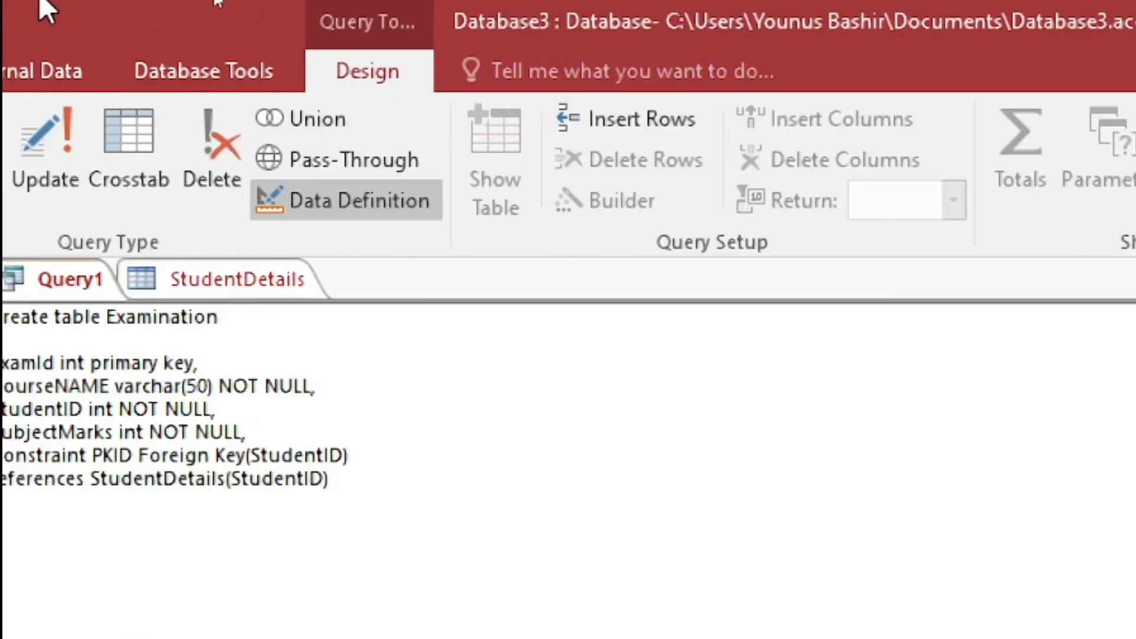
# Close the StudentDetails table and run the Create table Examination statement
pyautogui.click(598, 293)
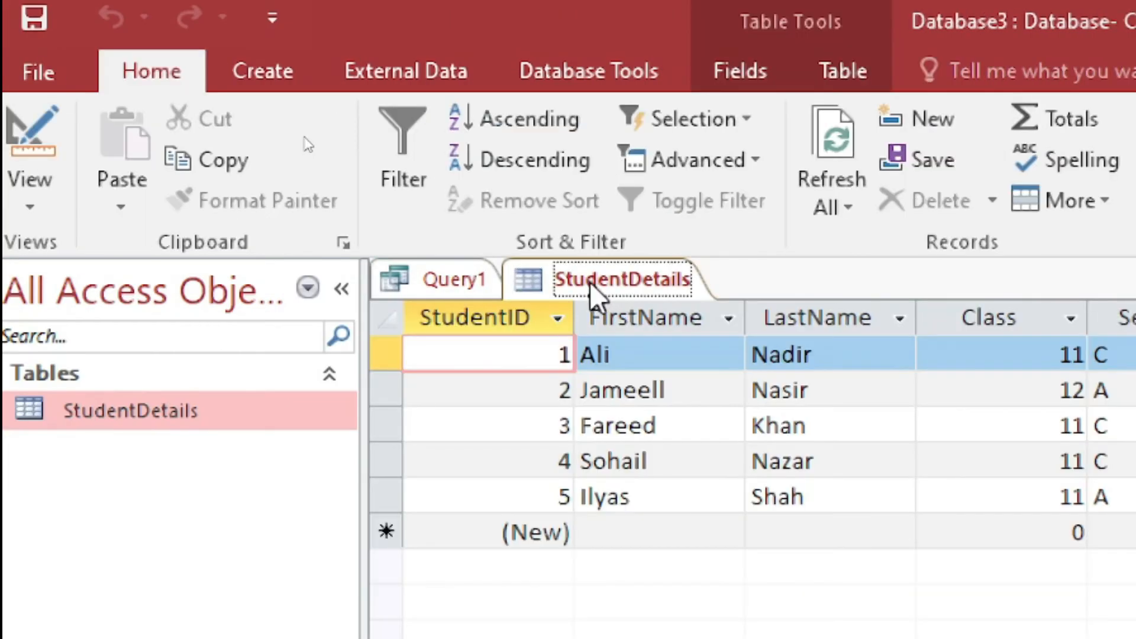
pyautogui.rightClick(592, 283)
pyautogui.click(725, 360)
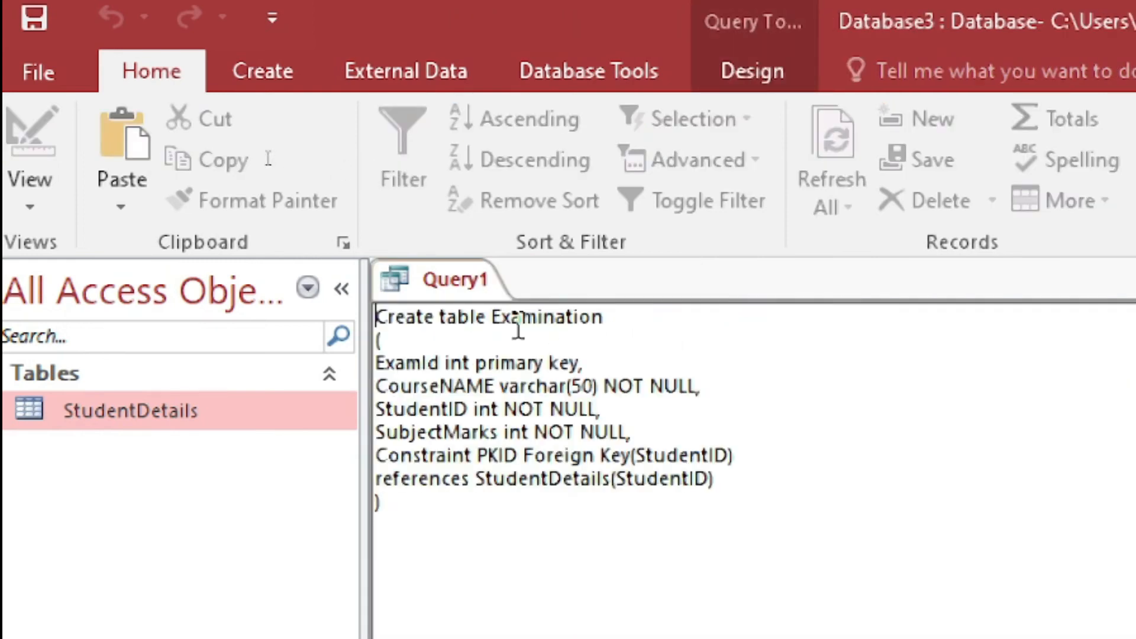
pyautogui.click(754, 69)
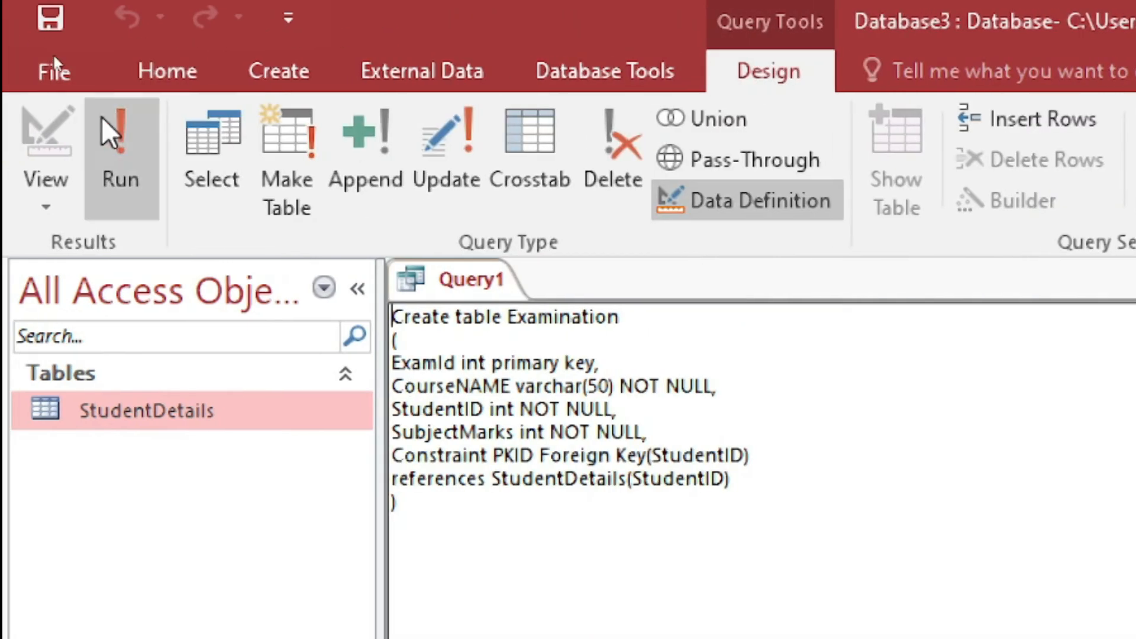
pyautogui.click(115, 127)
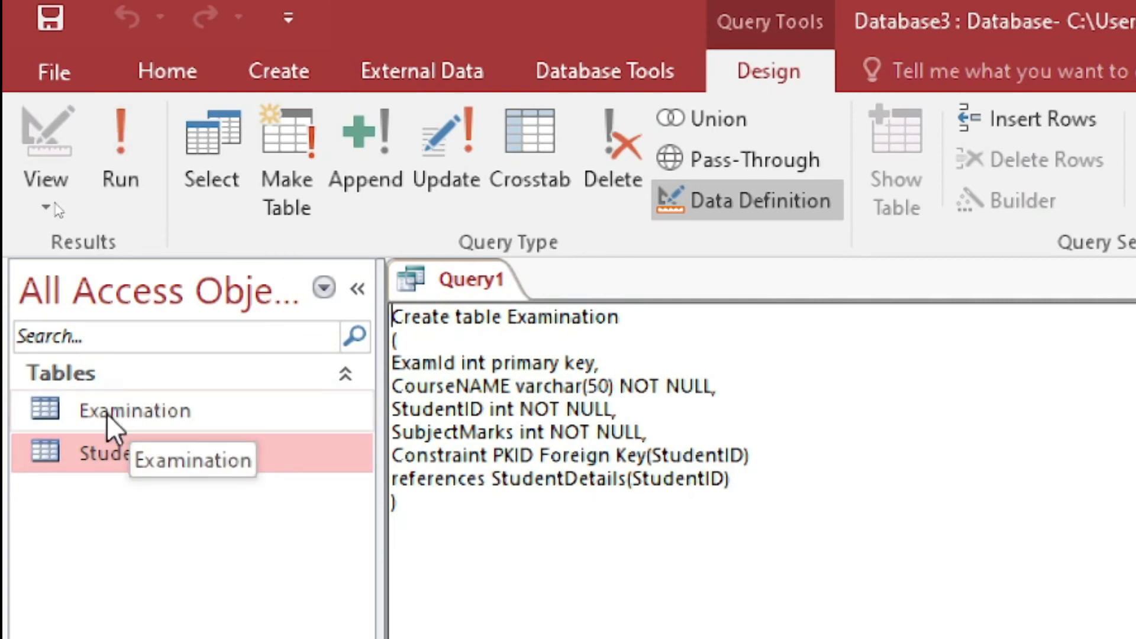
# Review the foreign key constraint: its PKID name, the StudentID column it uses, and the StudentDetails table and StudentID field it references
pyautogui.click(546, 551)
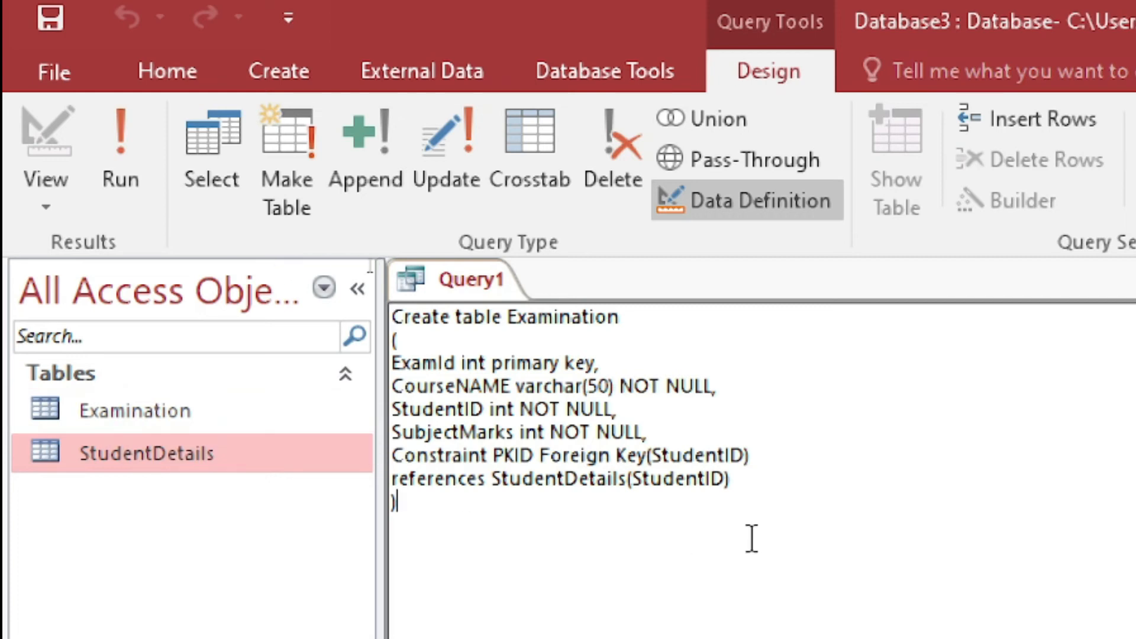
pyautogui.moveTo(393, 455); pyautogui.dragTo(469, 454)
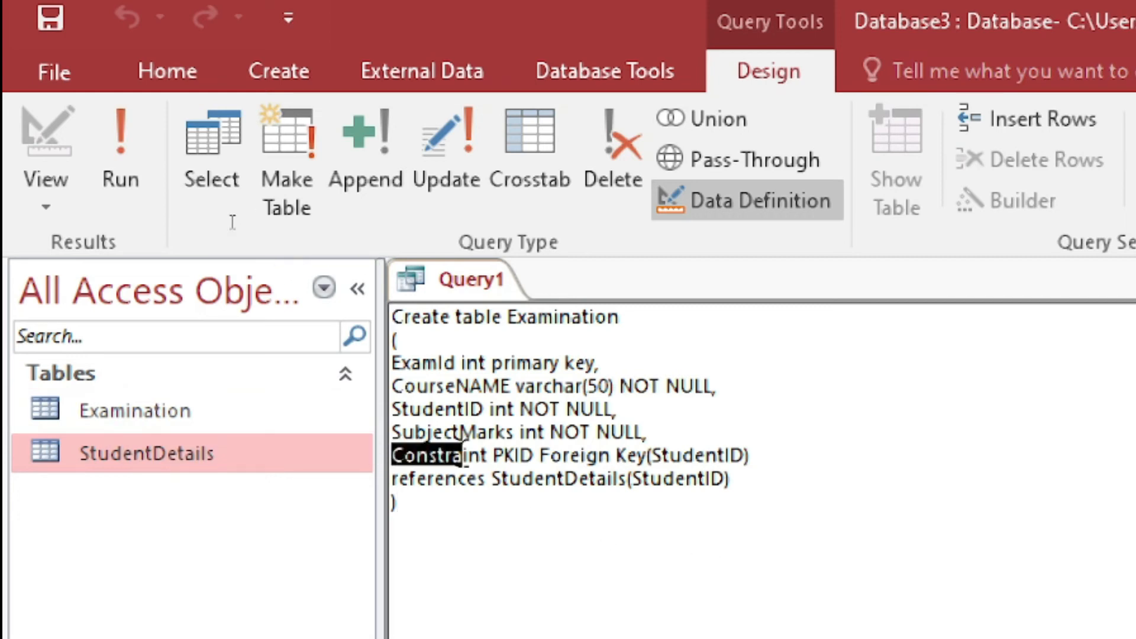
pyautogui.click(499, 457)
pyautogui.doubleClick(499, 457)
pyautogui.moveTo(536, 456); pyautogui.dragTo(731, 454)
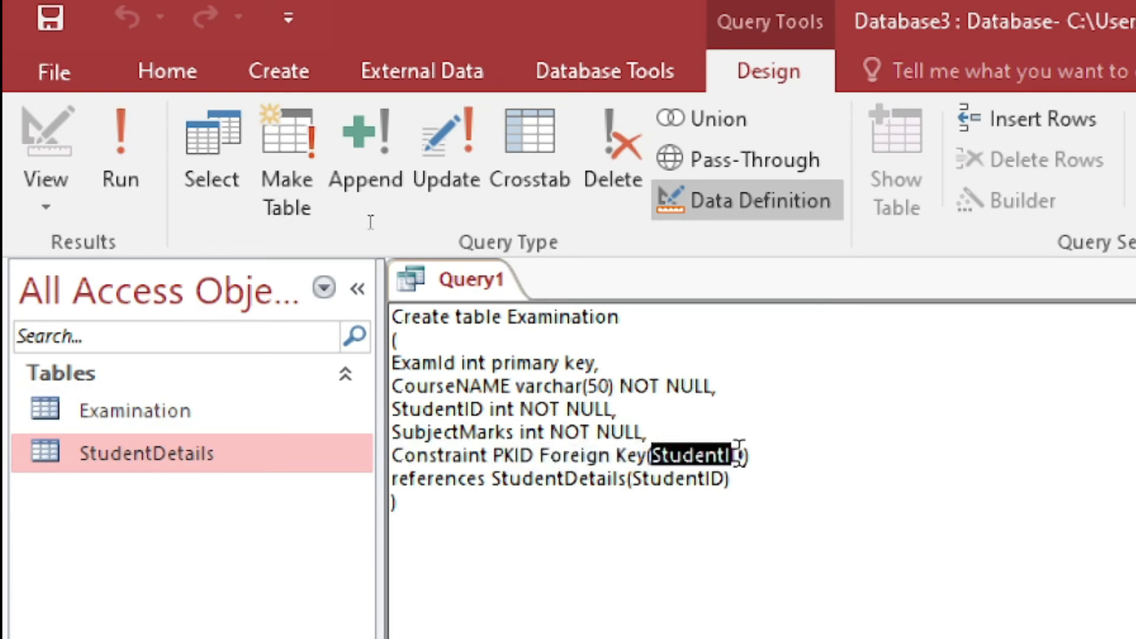
pyautogui.moveTo(484, 409); pyautogui.dragTo(389, 410)
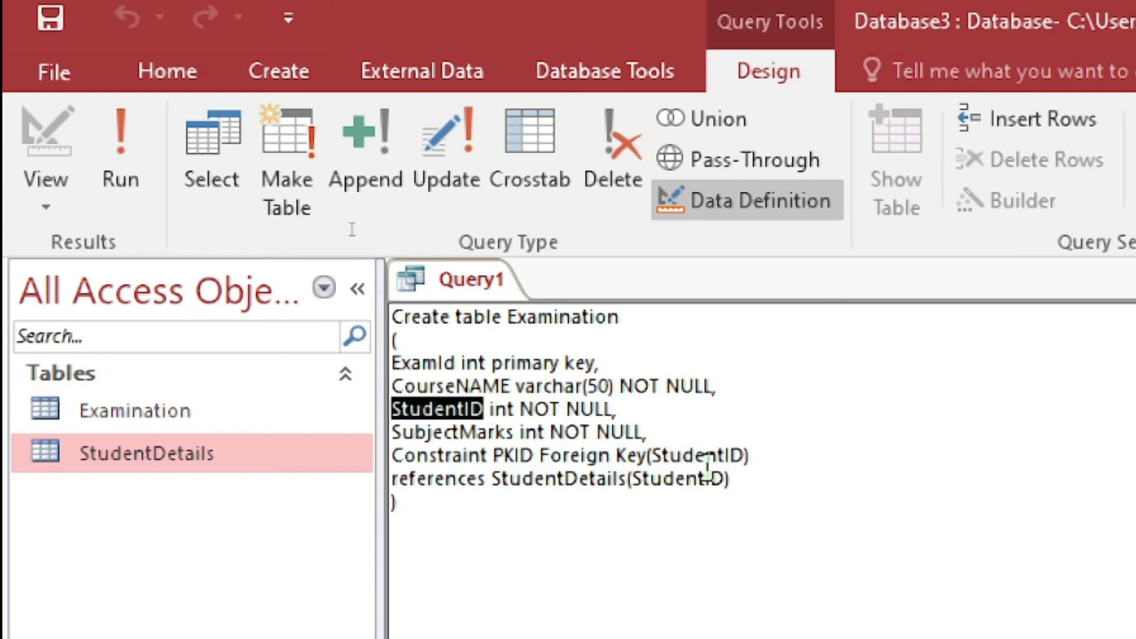
pyautogui.moveTo(652, 455); pyautogui.dragTo(744, 464)
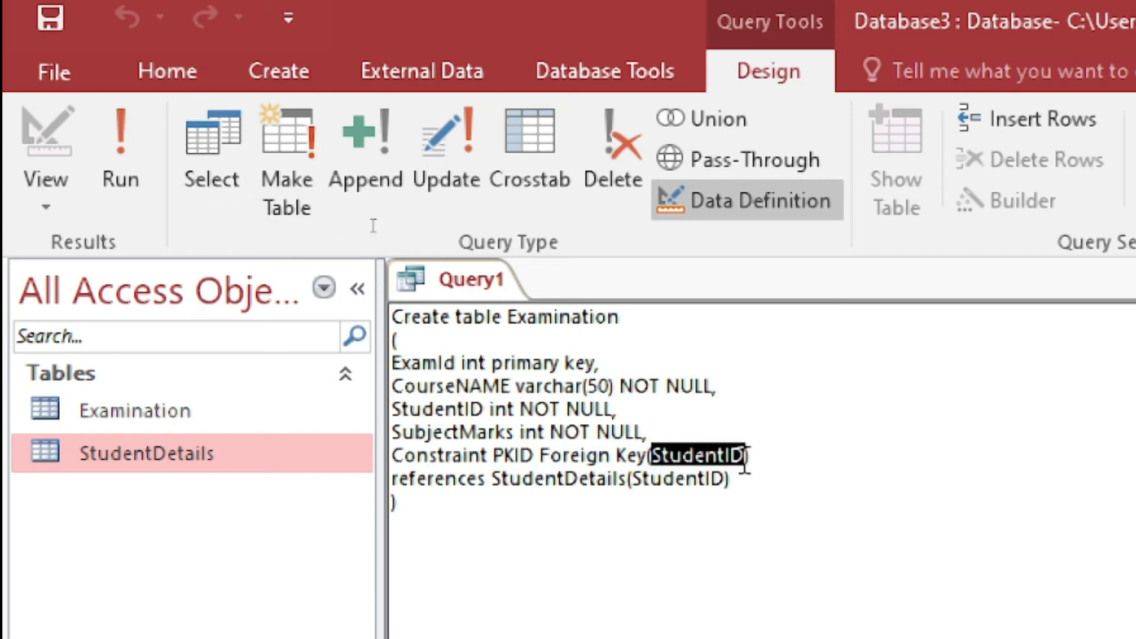
pyautogui.click(438, 409)
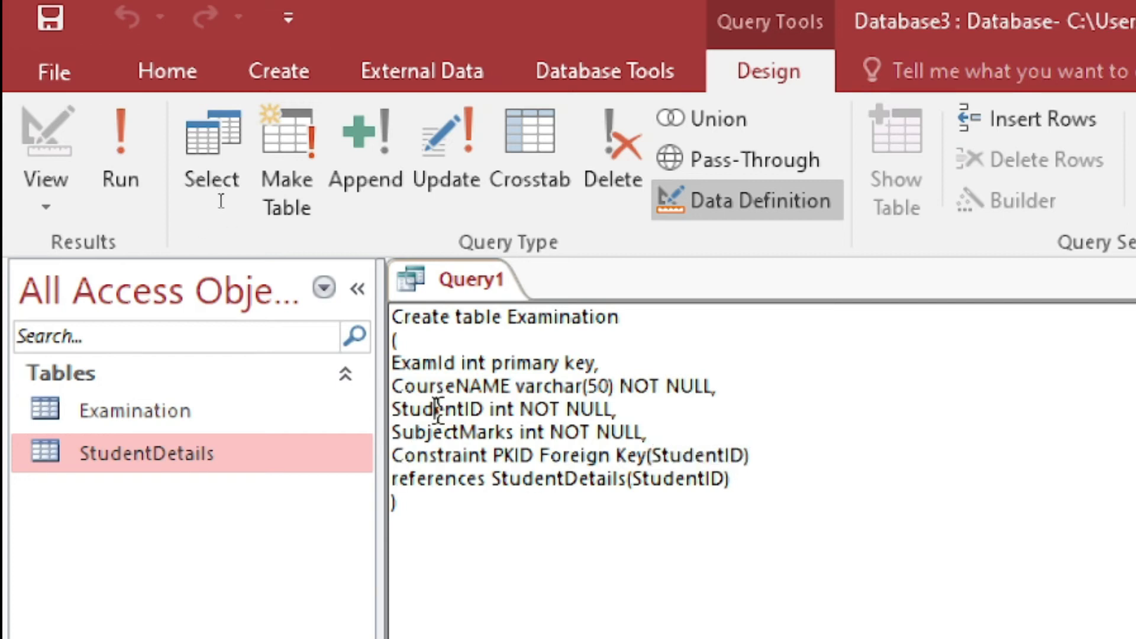
pyautogui.doubleClick(697, 456)
pyautogui.click(700, 456)
pyautogui.doubleClick(422, 479)
pyautogui.doubleClick(564, 479)
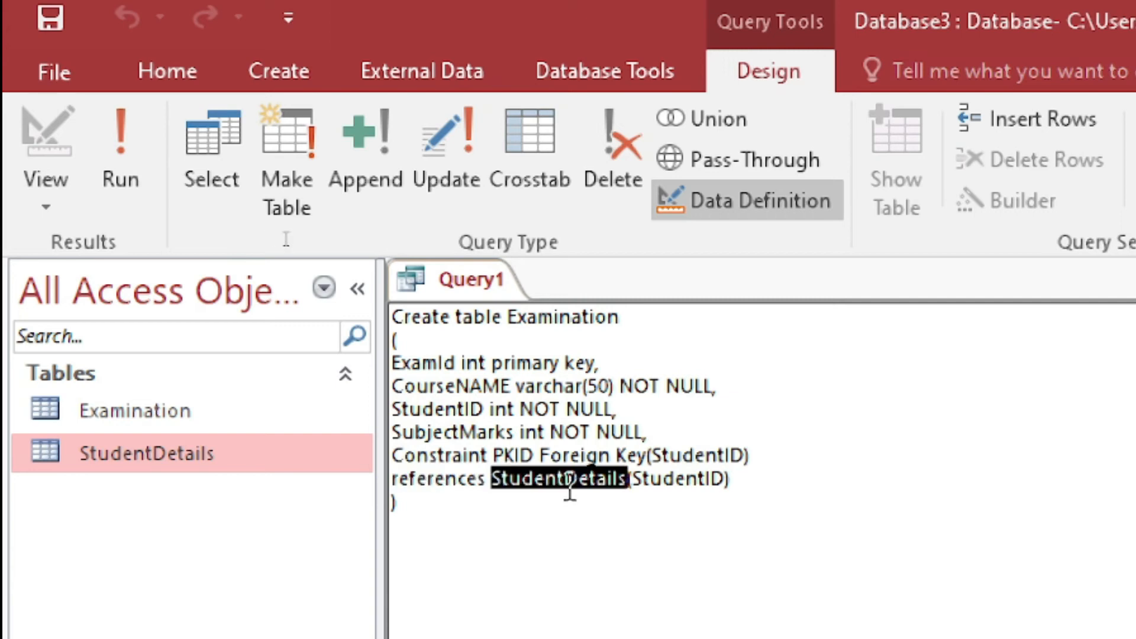
pyautogui.doubleClick(692, 479)
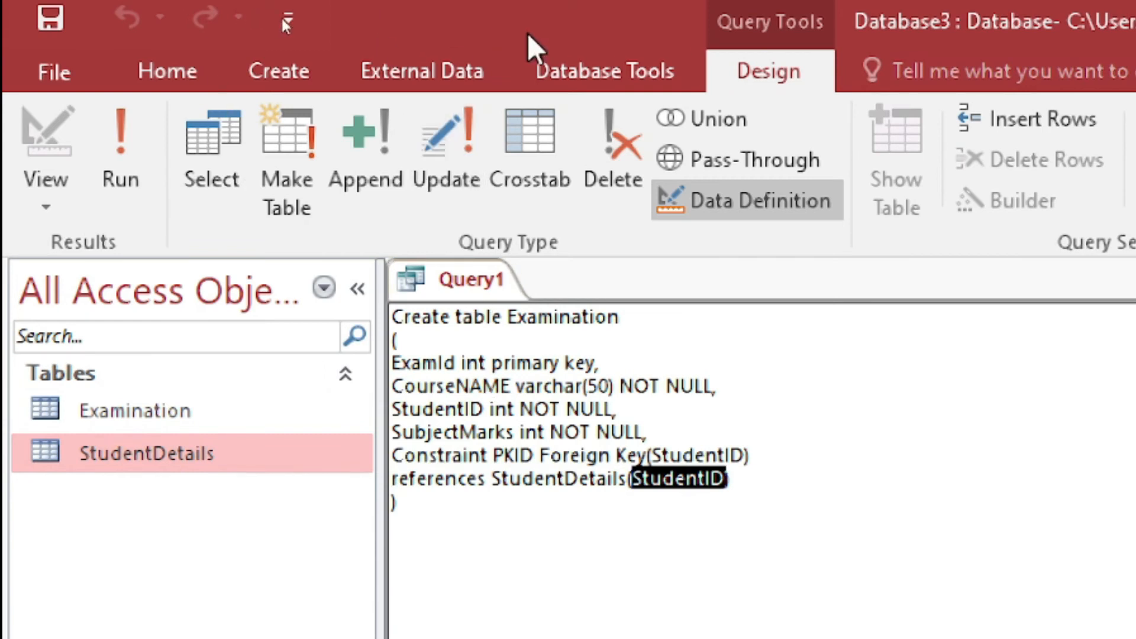
# Show the database relationships, examine the link between StudentDetails and Examination, and close the diagram
pyautogui.click(633, 71)
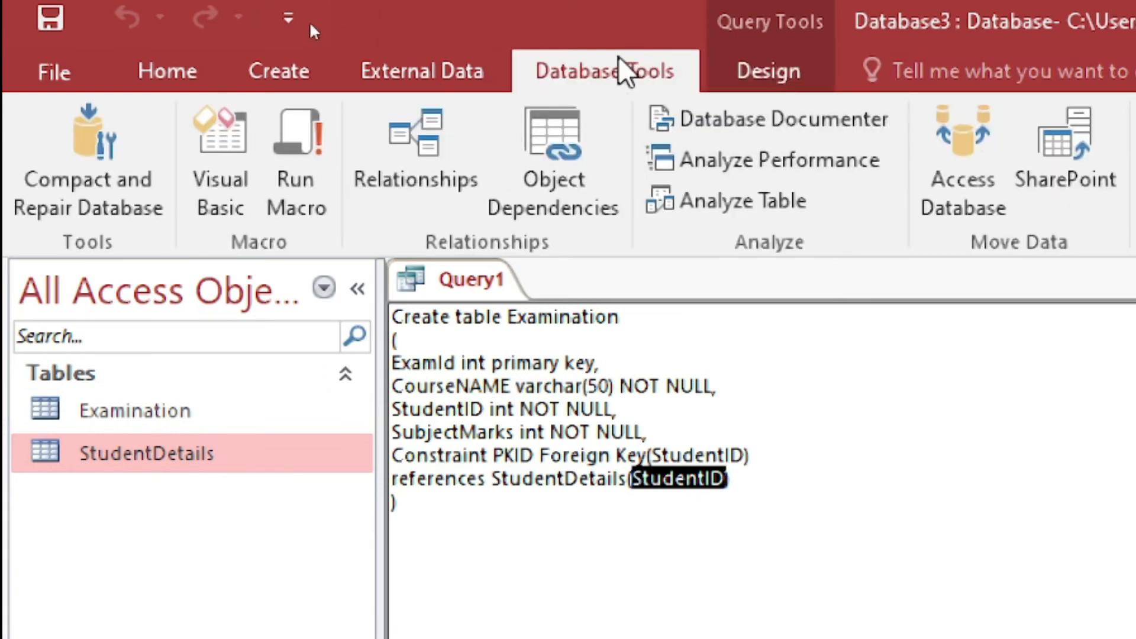
pyautogui.click(411, 160)
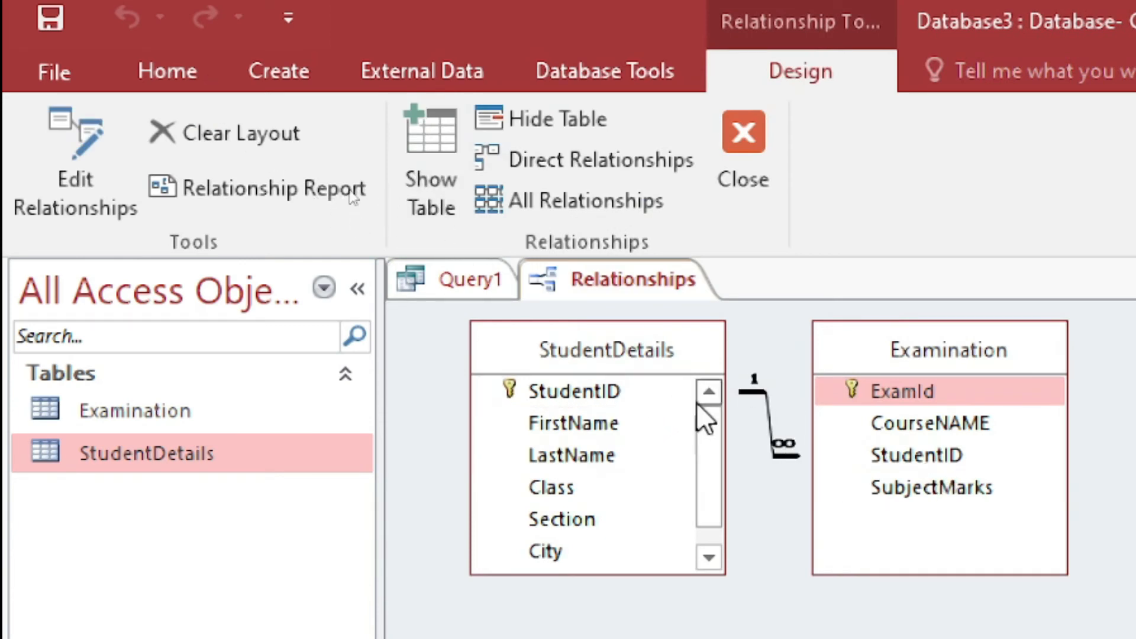
pyautogui.rightClick(584, 282)
pyautogui.click(672, 335)
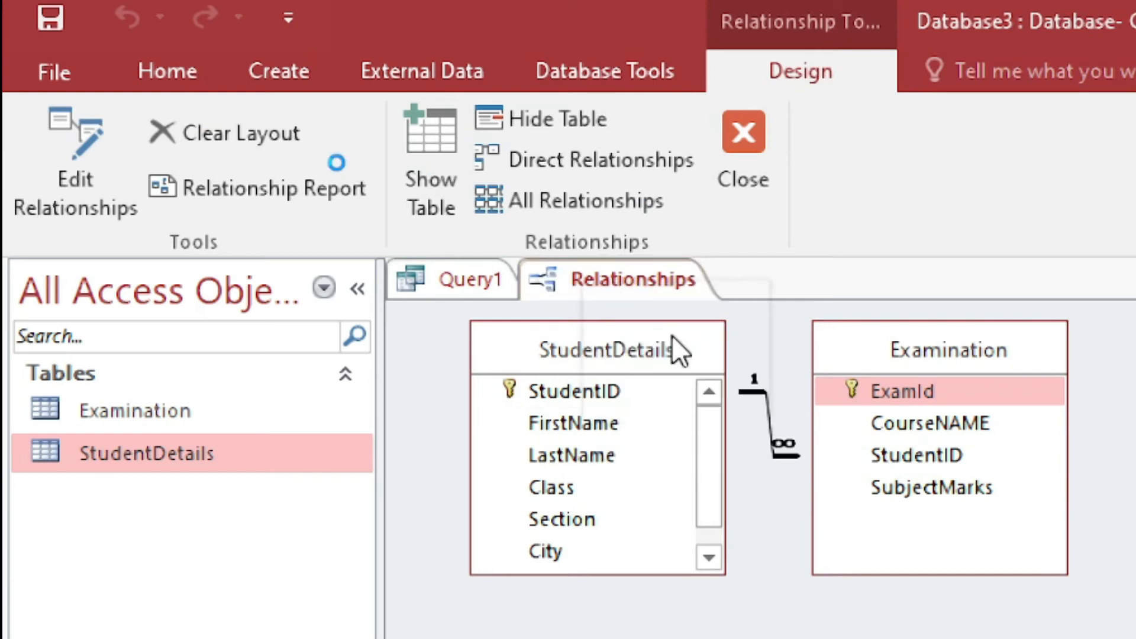
# Open the Examination table and clear the entire Create table statement from Query1
pyautogui.doubleClick(136, 408)
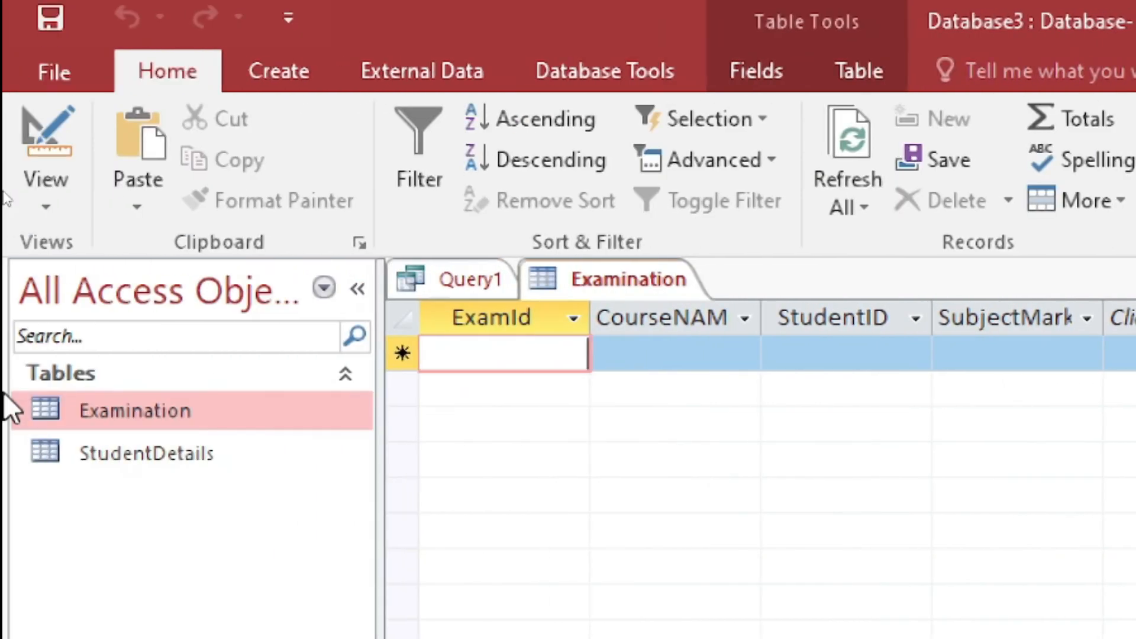
pyautogui.click(466, 284)
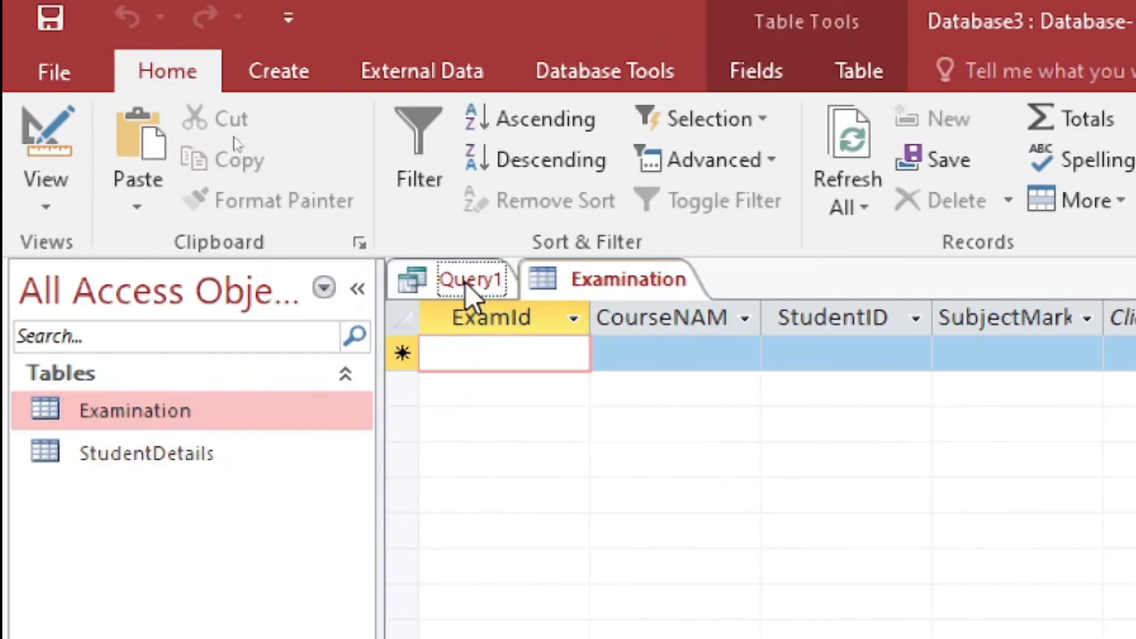
pyautogui.click(588, 505)
pyautogui.moveTo(439, 532); pyautogui.dragTo(378, 294)
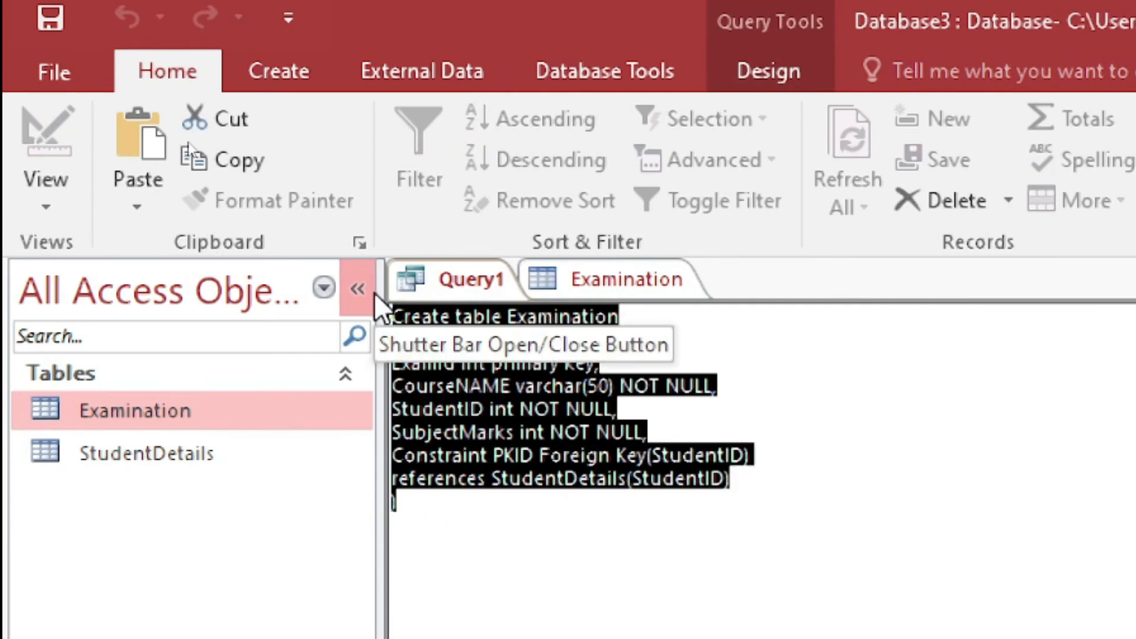
pyautogui.click(608, 561)
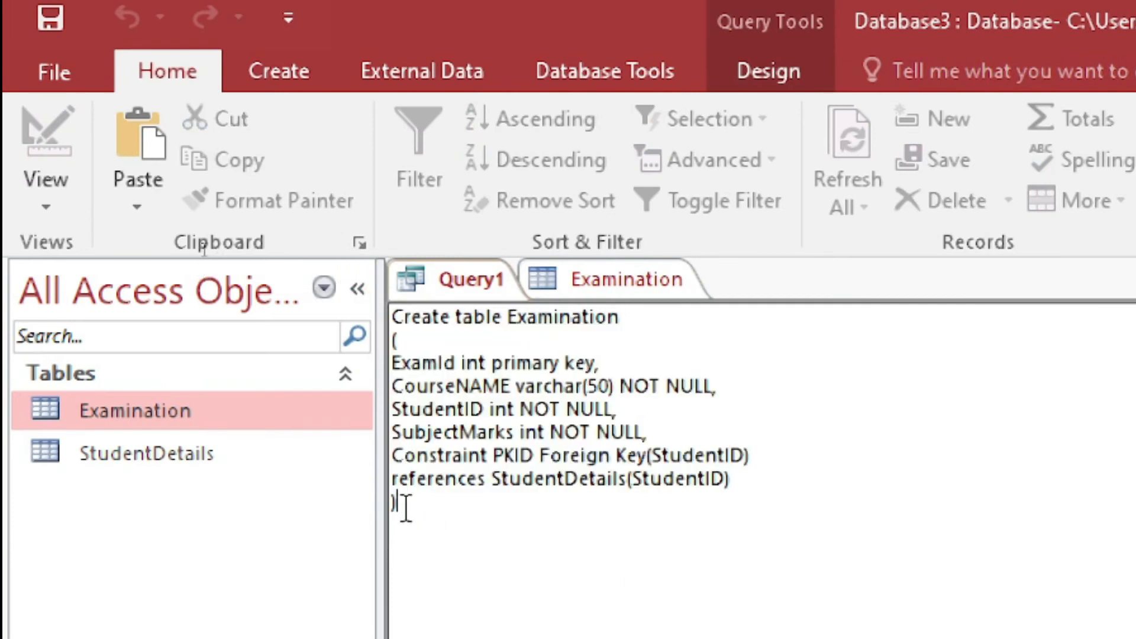
pyautogui.moveTo(401, 505); pyautogui.dragTo(367, 230)
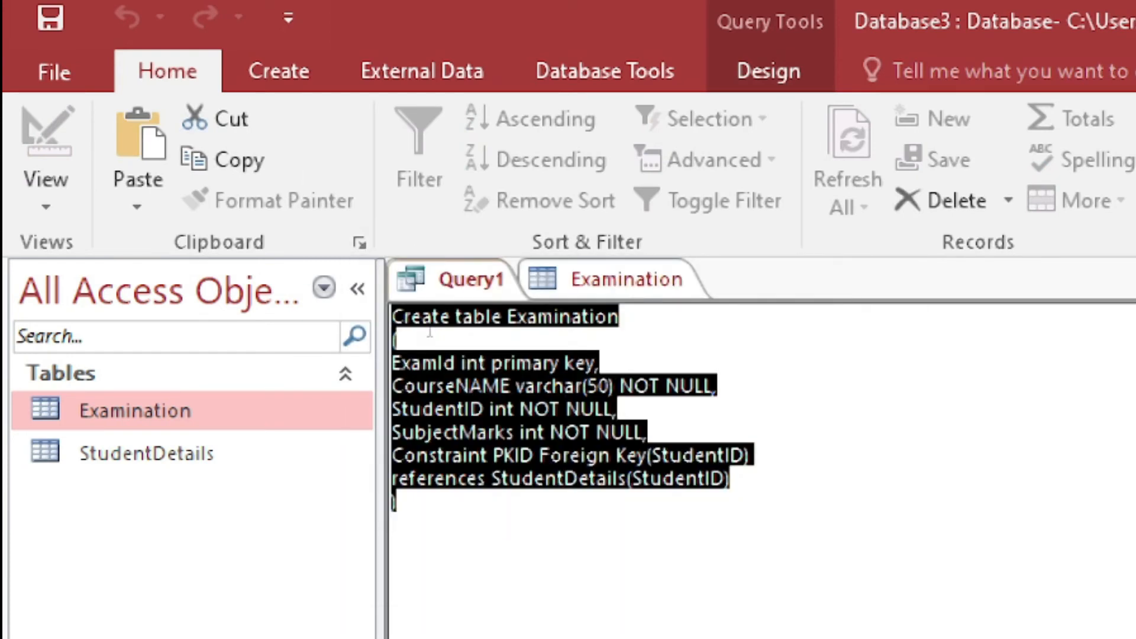
pyautogui.press('Delete')
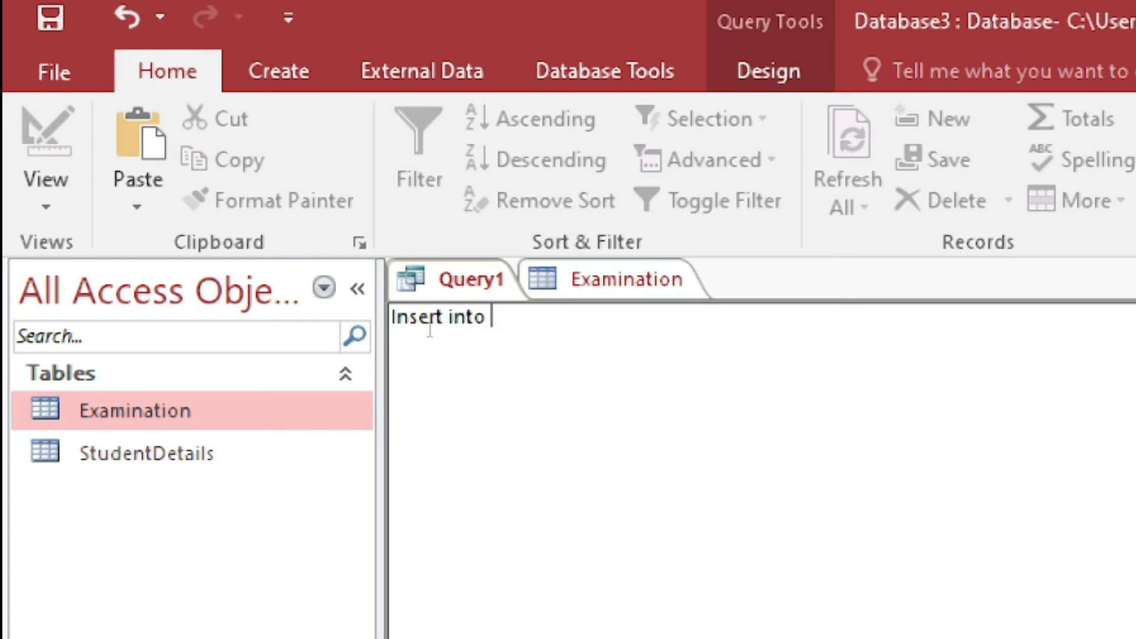
# Write an Insert into Examination statement with an empty column list and an empty values list
pyautogui.write('ination')
pyautogui.press('Return')
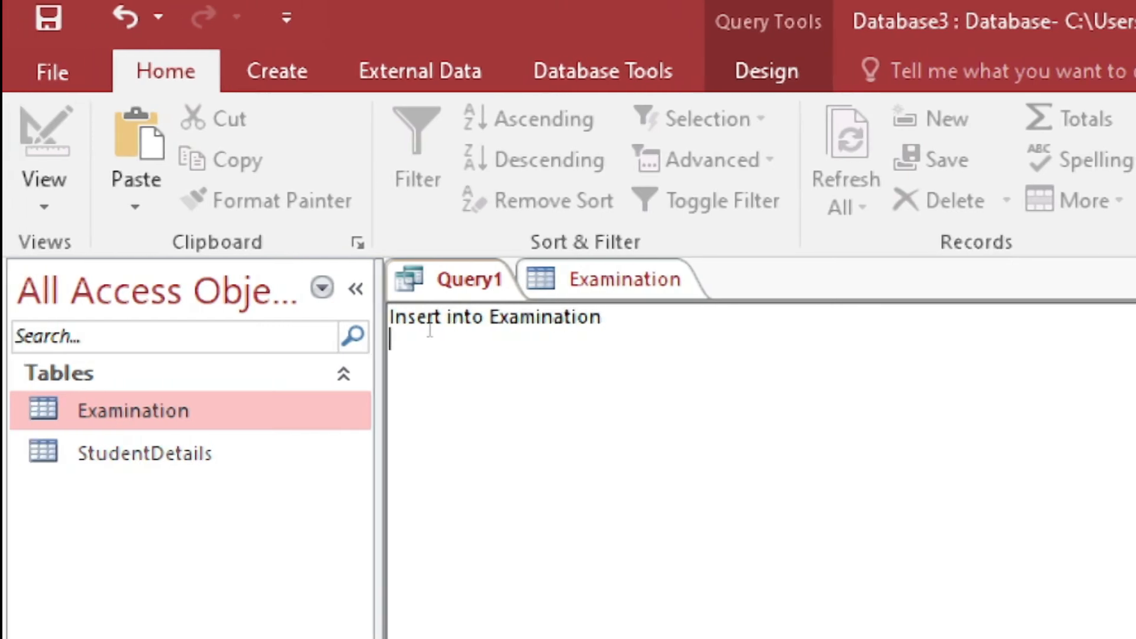
pyautogui.write('() ')
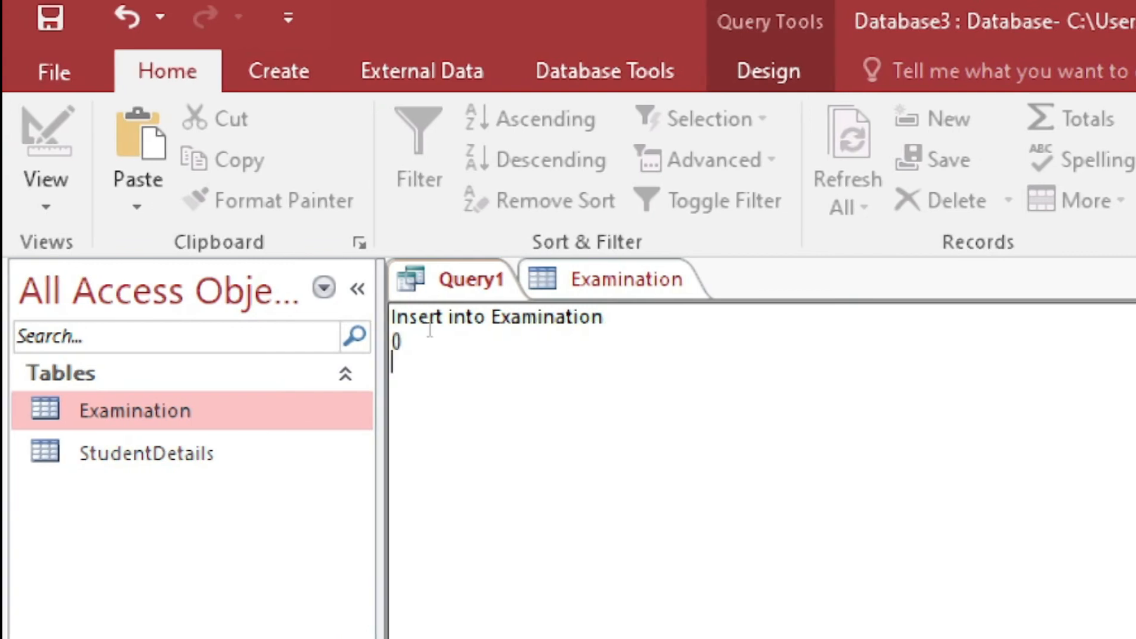
pyautogui.write('values')
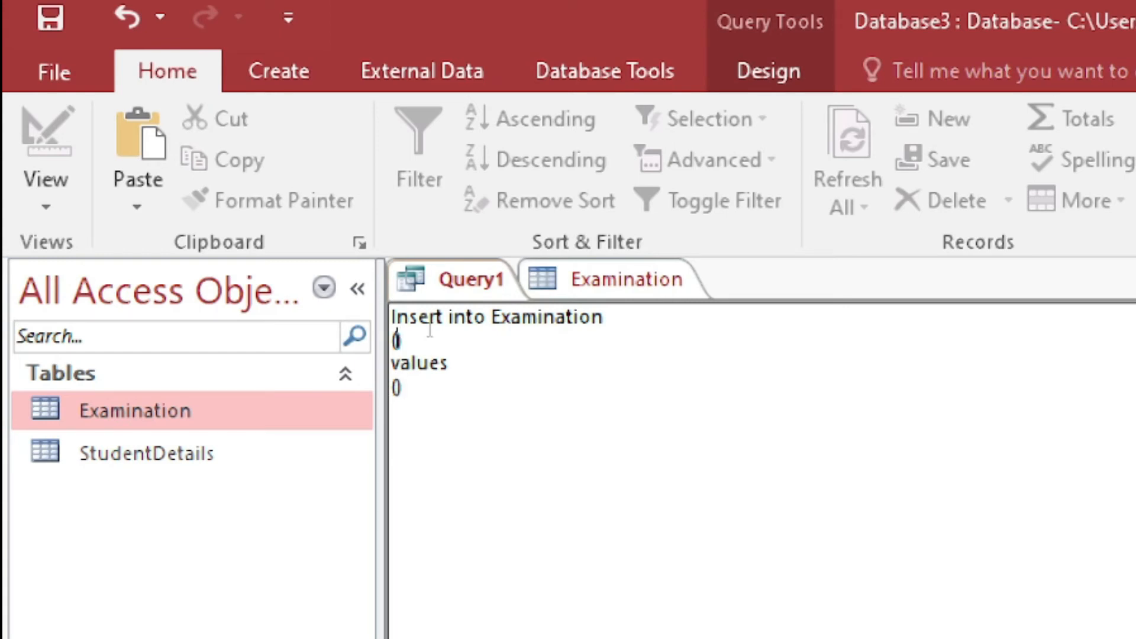
# Copy the ExamId field name from the Examination table into the insert statement's column list, followed by a comma
pyautogui.click(637, 293)
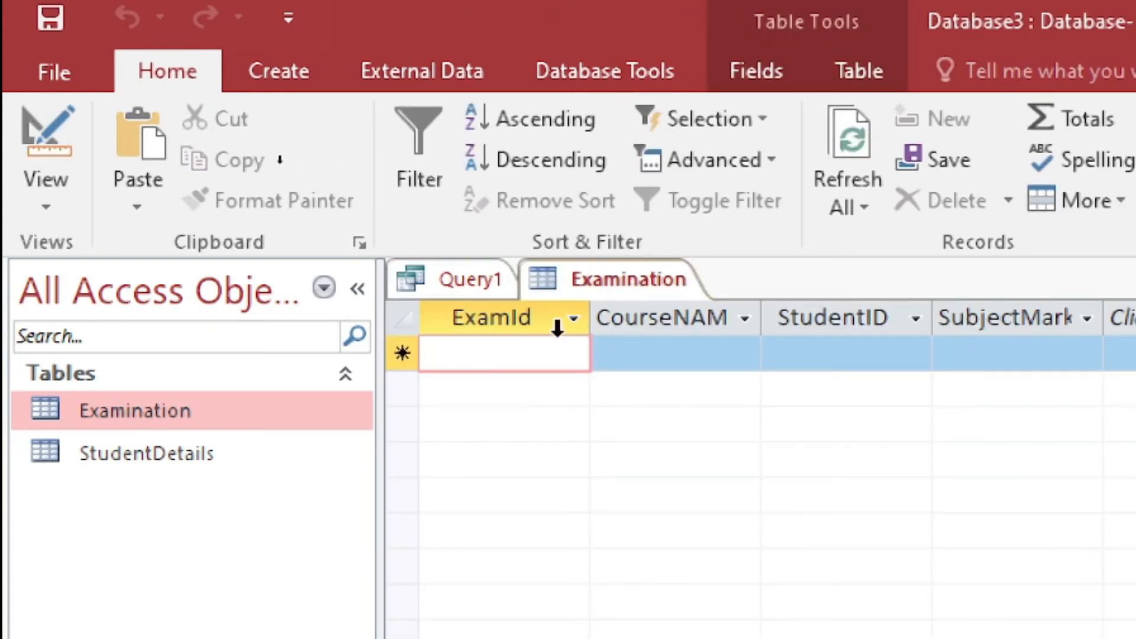
pyautogui.doubleClick(526, 318)
pyautogui.hotkey('ctrl', 'c')
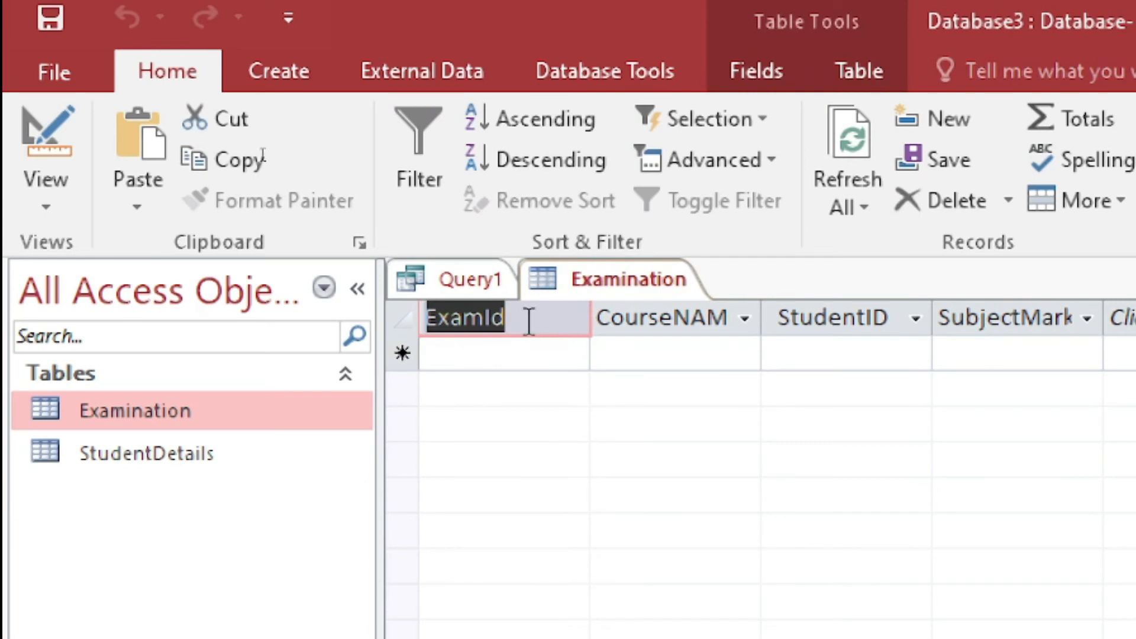
pyautogui.click(471, 283)
pyautogui.hotkey('ctrl', 'v')
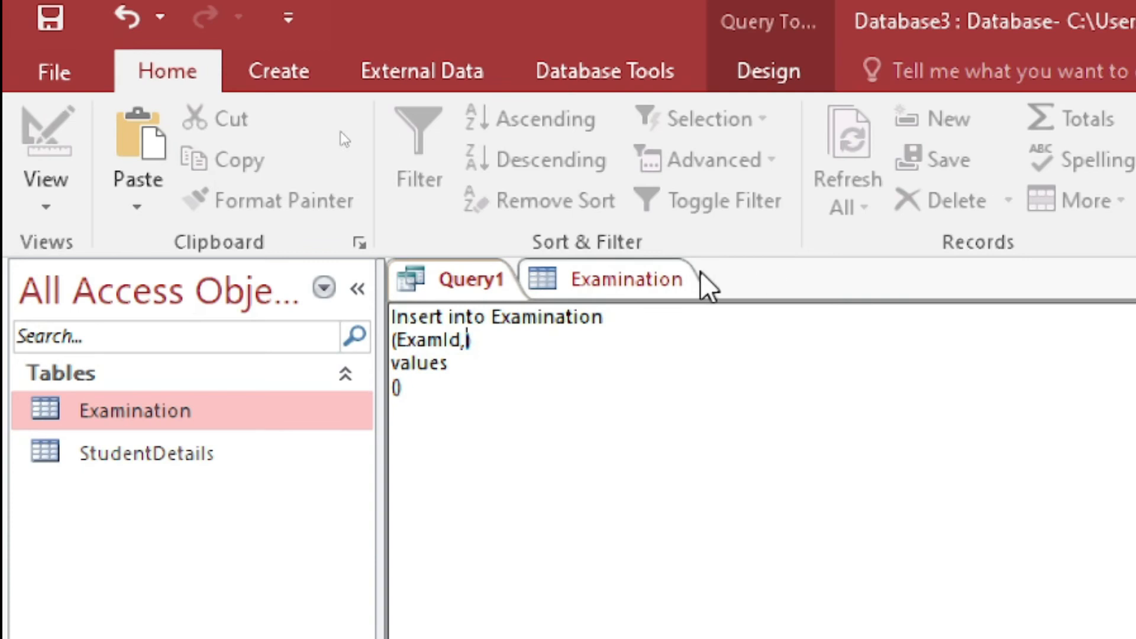
# Copy the CourseNAME field name from the Examination table into the column list after ExamId, followed by a comma
pyautogui.click(675, 287)
pyautogui.click(684, 322)
pyautogui.doubleClick(684, 322)
pyautogui.hotkey('ctrl', 'c')
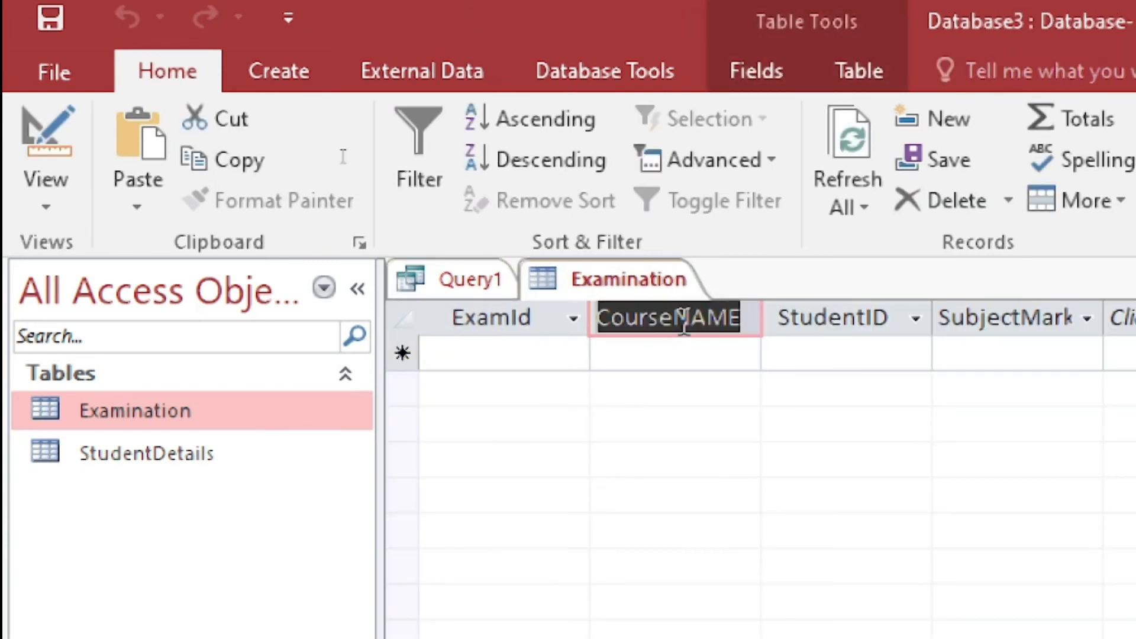
pyautogui.click(423, 267)
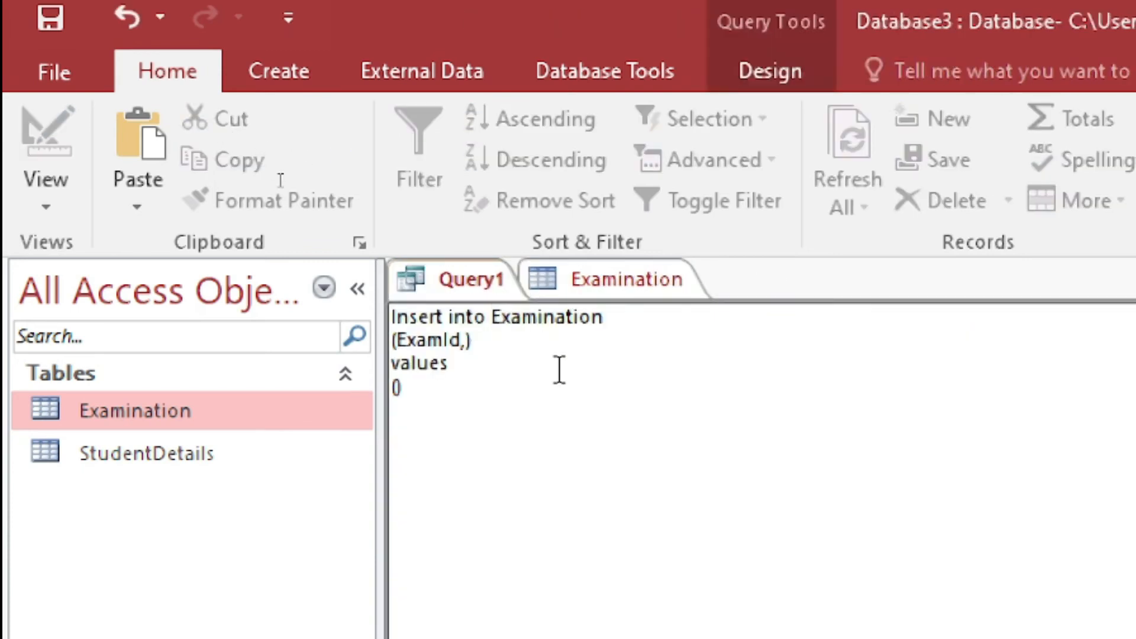
pyautogui.hotkey('ctrl', 'v')
pyautogui.write(',')
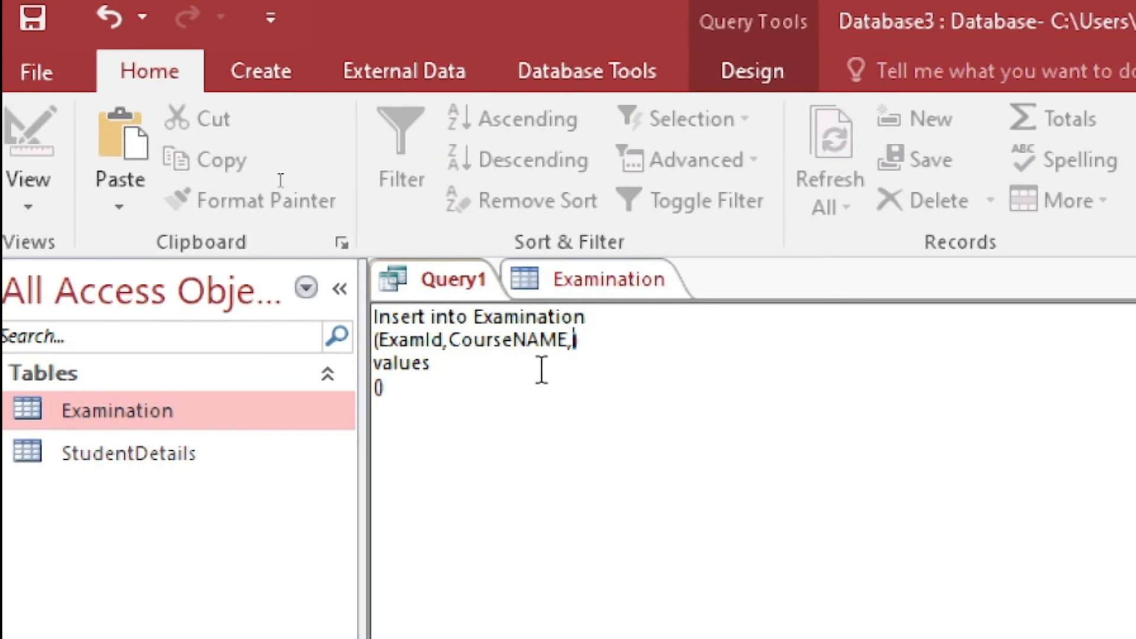
# Copy the StudentID field name from the Examination table into the column list after CourseNAME
pyautogui.click(621, 278)
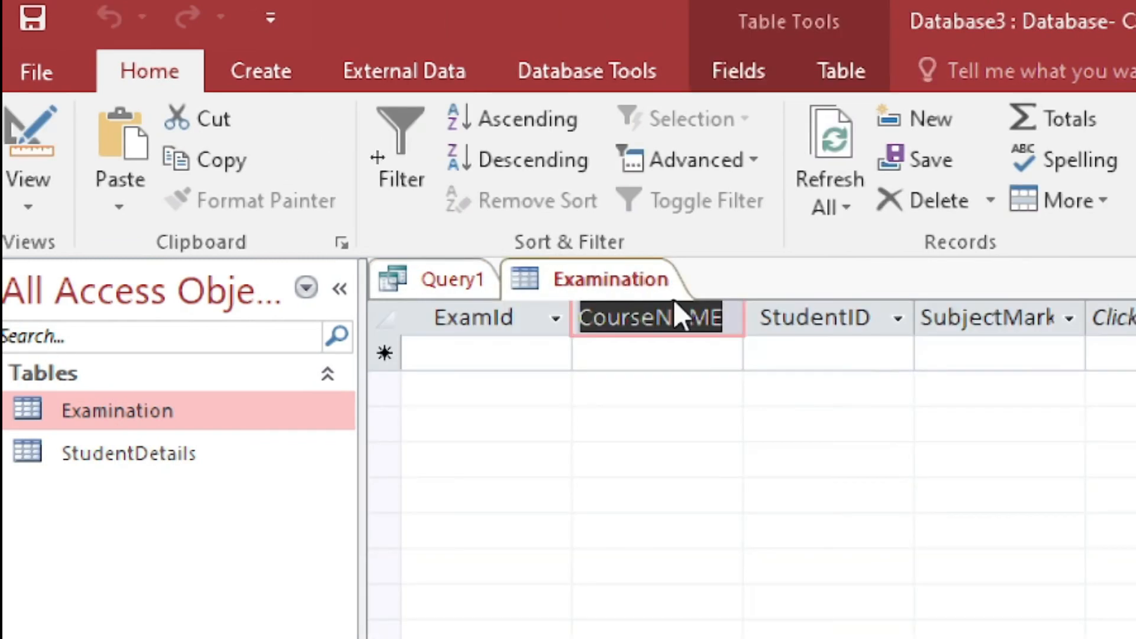
pyautogui.doubleClick(874, 317)
pyautogui.click(875, 318)
pyautogui.hotkey('ctrl', 'a')
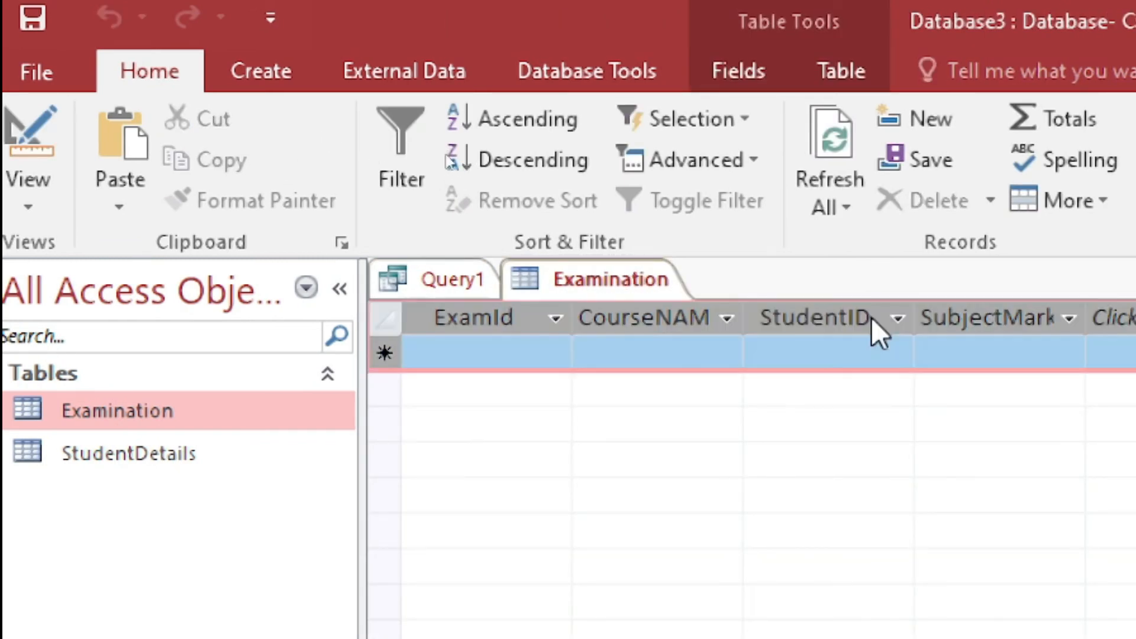
pyautogui.doubleClick(855, 313)
pyautogui.hotkey('ctrl', 'c')
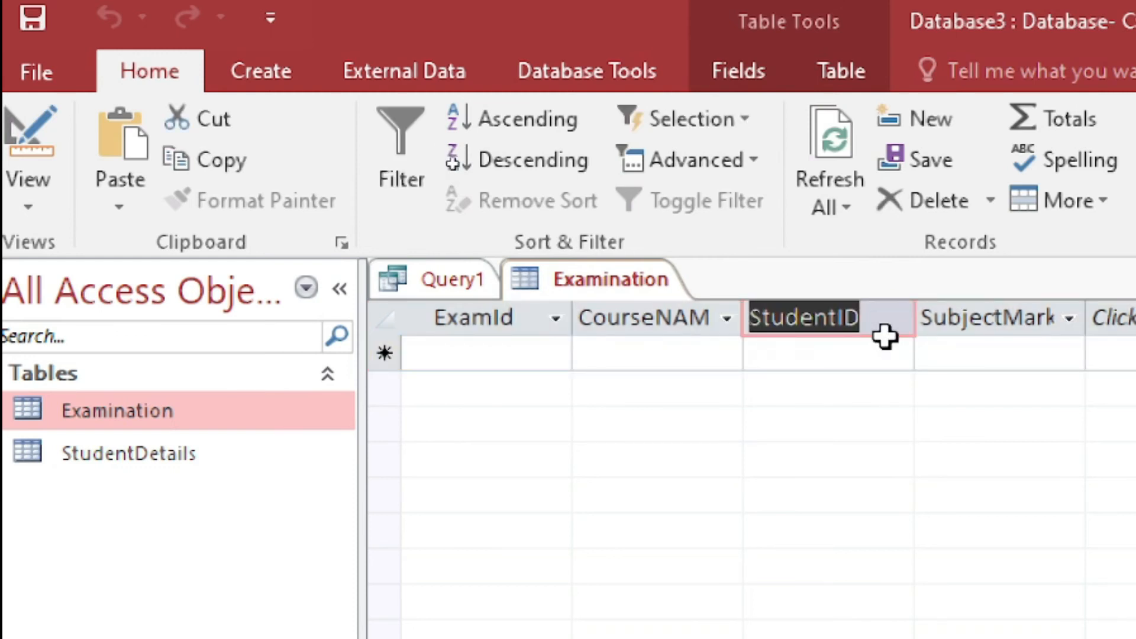
pyautogui.click(421, 281)
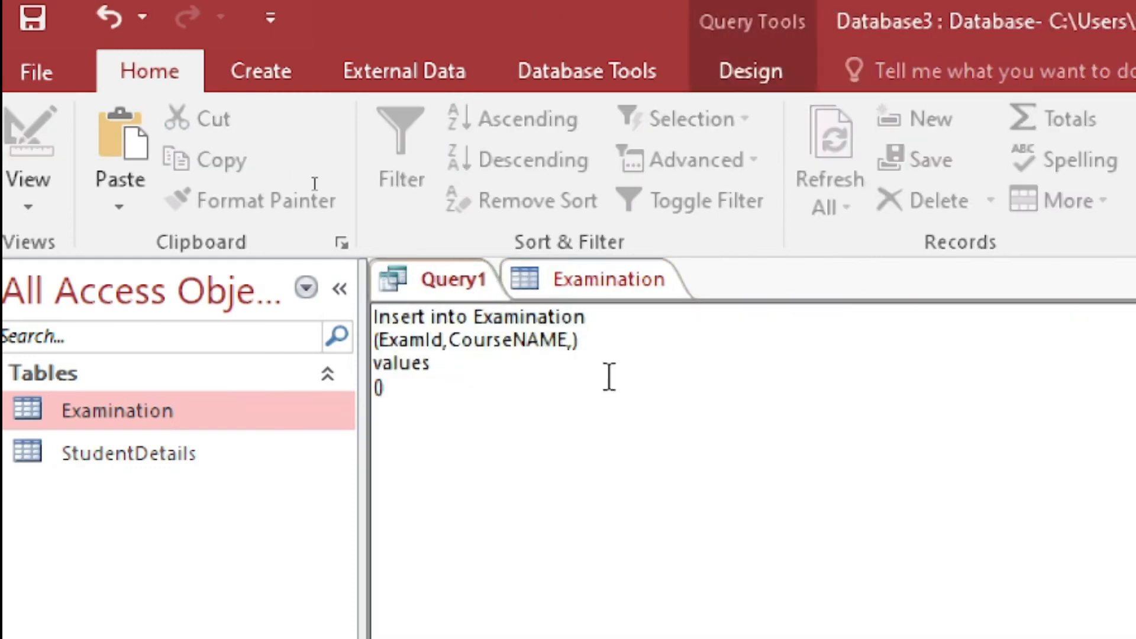
pyautogui.hotkey('ctrl', 'v')
# Complete the column list with the SubjectMarks field name copied from the Examination table, separated by a comma
pyautogui.click(619, 280)
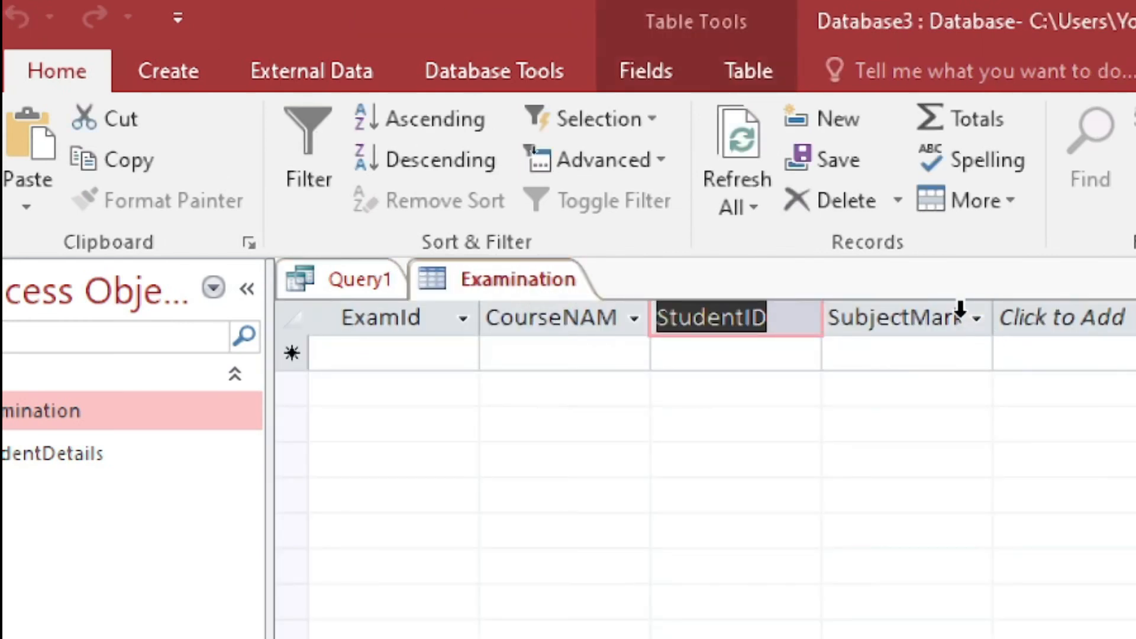
pyautogui.click(911, 317)
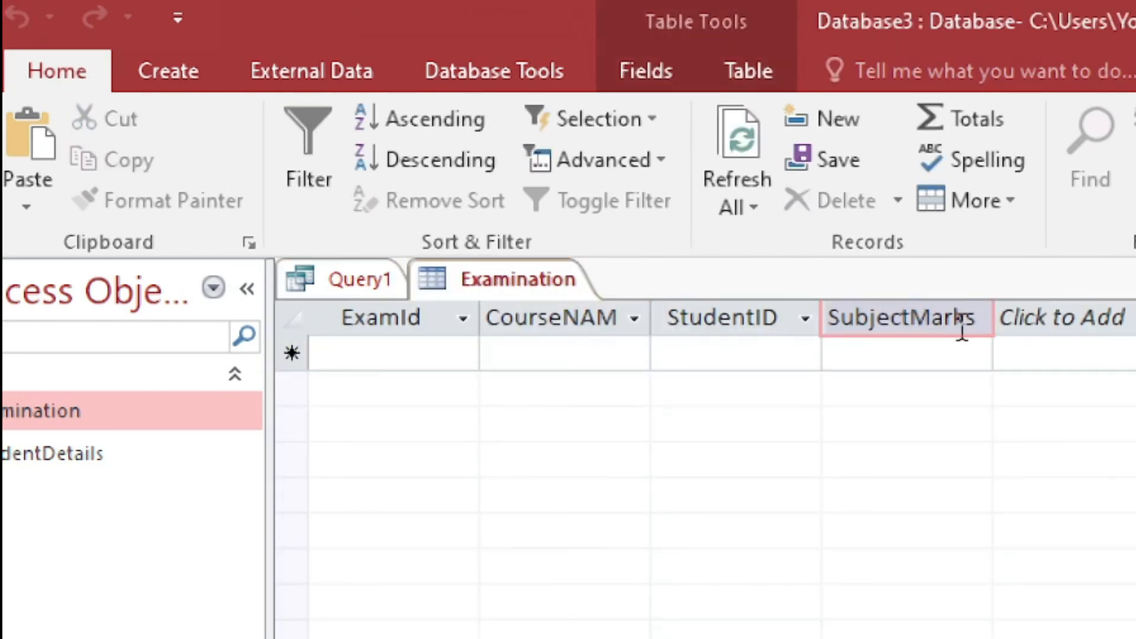
pyautogui.doubleClick(980, 317)
pyautogui.hotkey('ctrl', 'c')
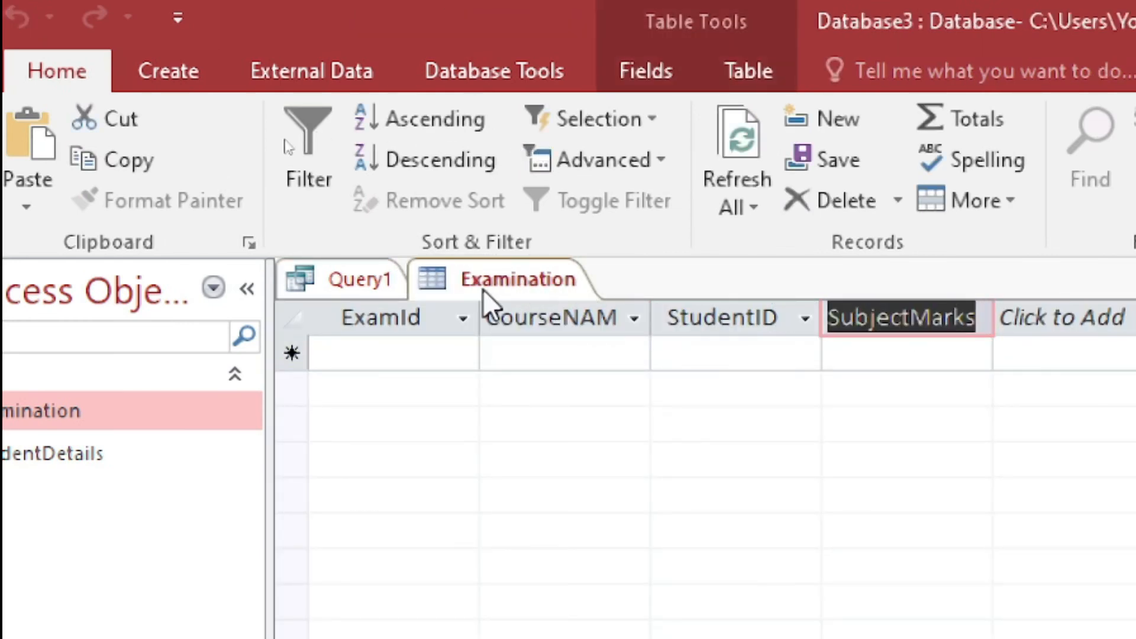
pyautogui.click(345, 281)
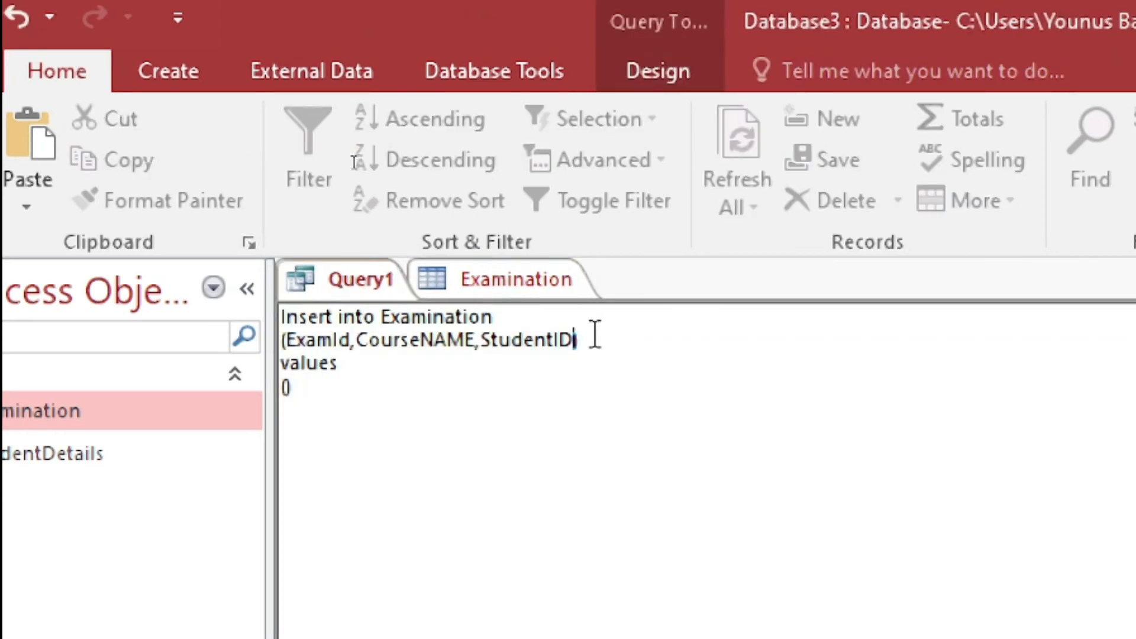
pyautogui.write(',')
pyautogui.hotkey('ctrl', 'v')
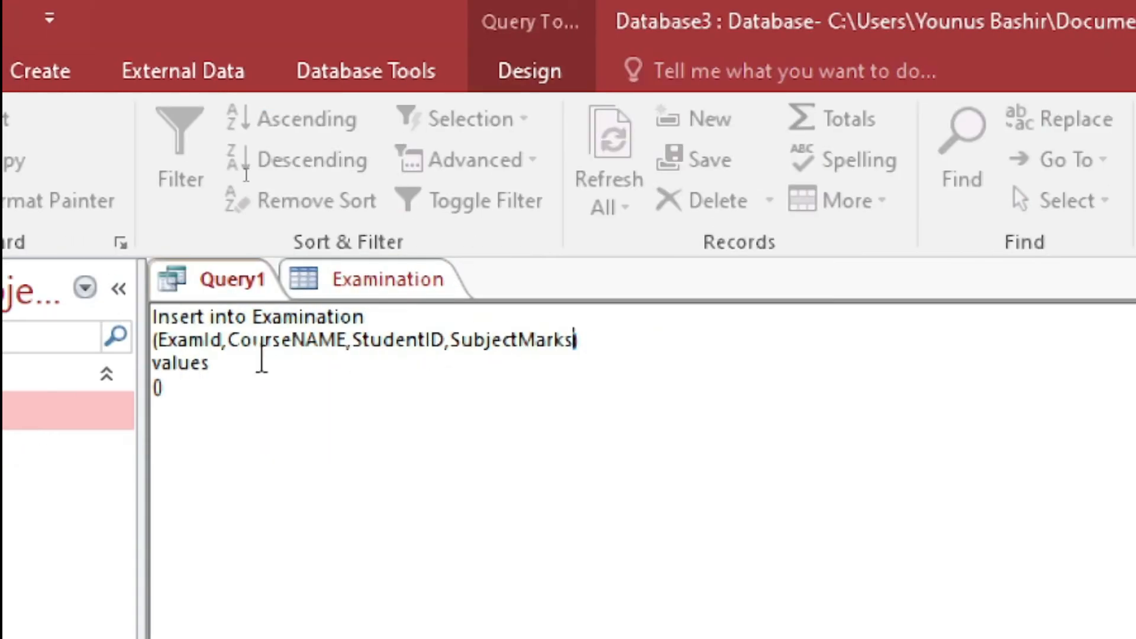
# Enter 1 and 'Computer Science' as the first two entries in the values list, each followed by a comma
pyautogui.click(300, 317)
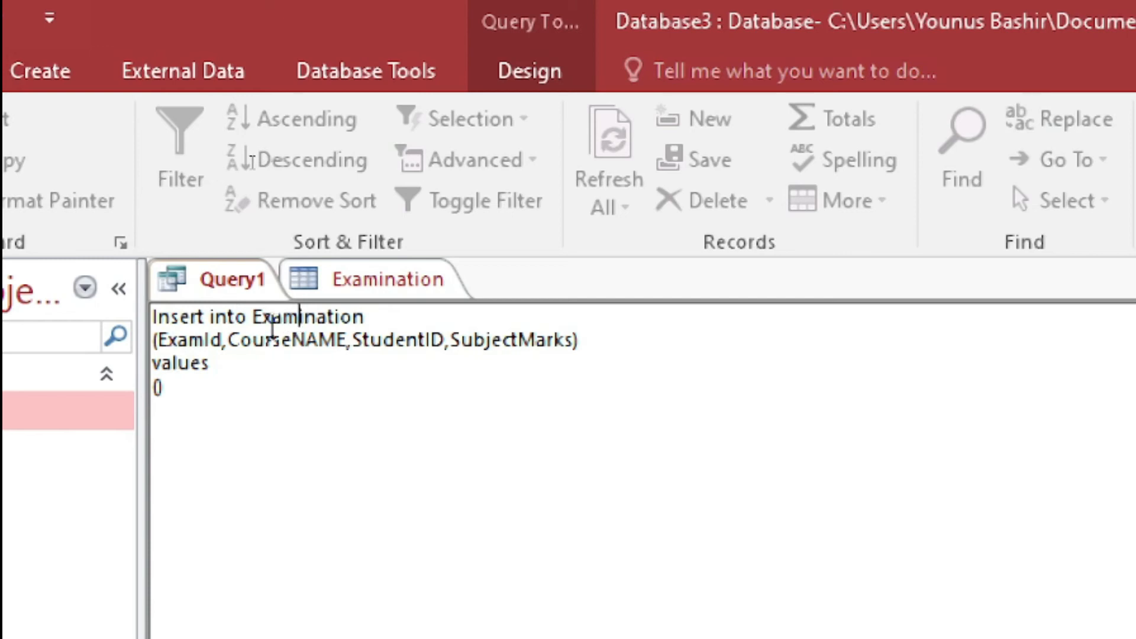
pyautogui.moveTo(615, 343); pyautogui.dragTo(136, 345)
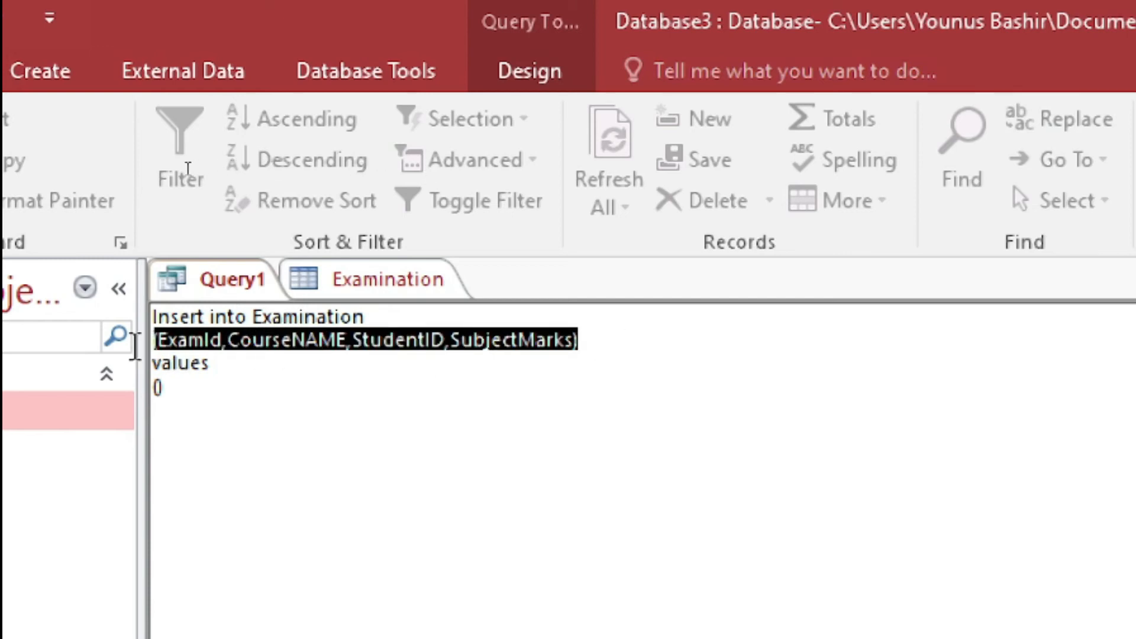
pyautogui.click(221, 365)
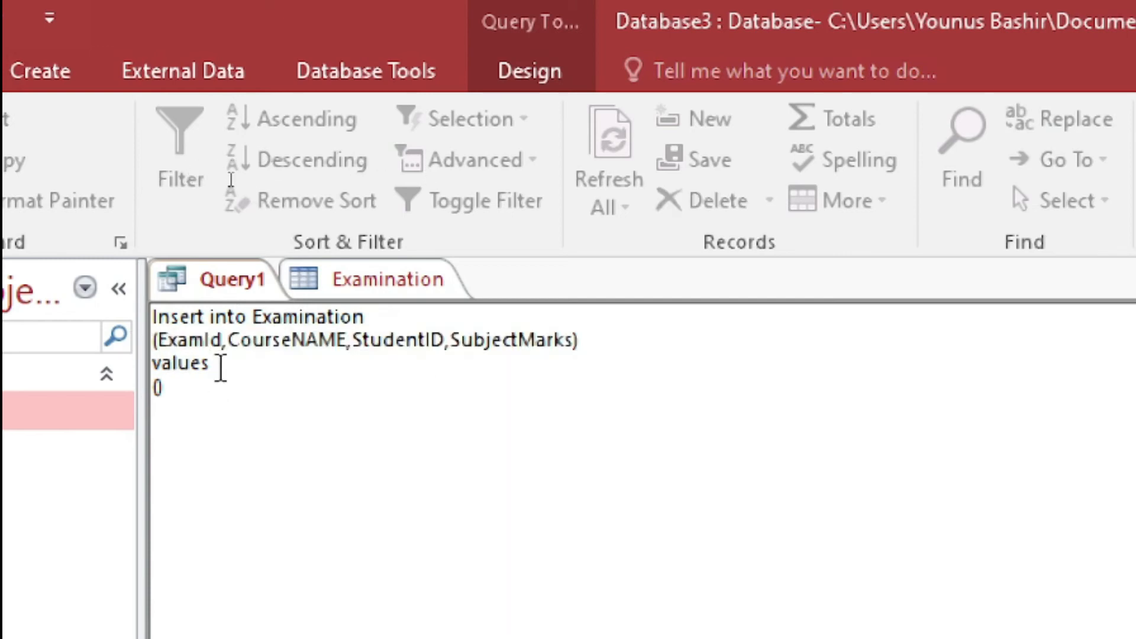
pyautogui.doubleClick(195, 362)
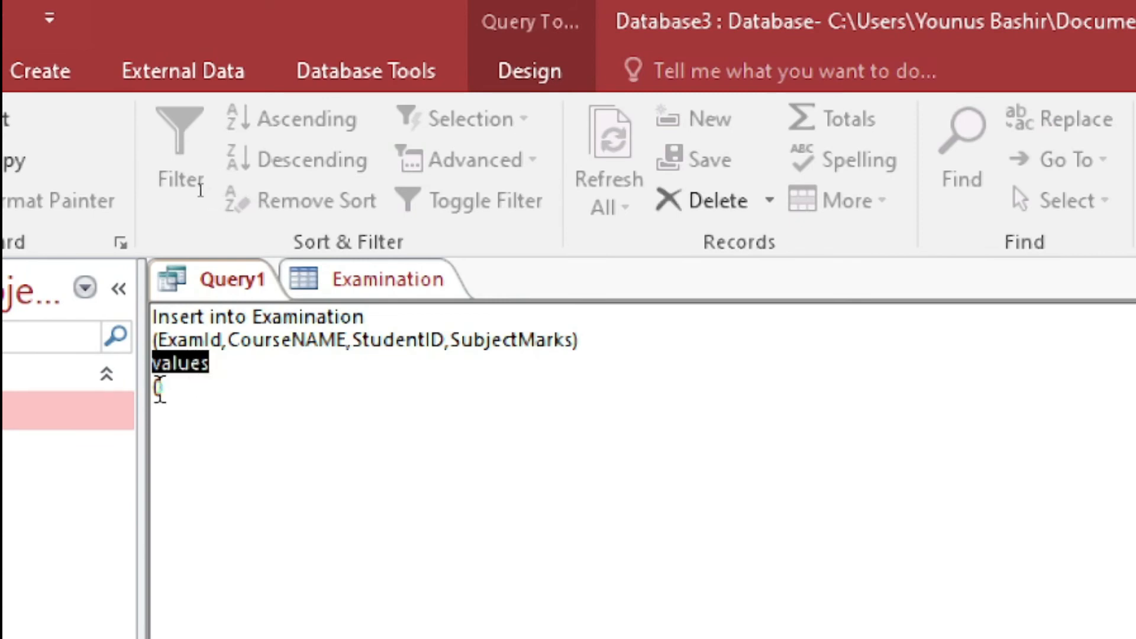
pyautogui.click(158, 388)
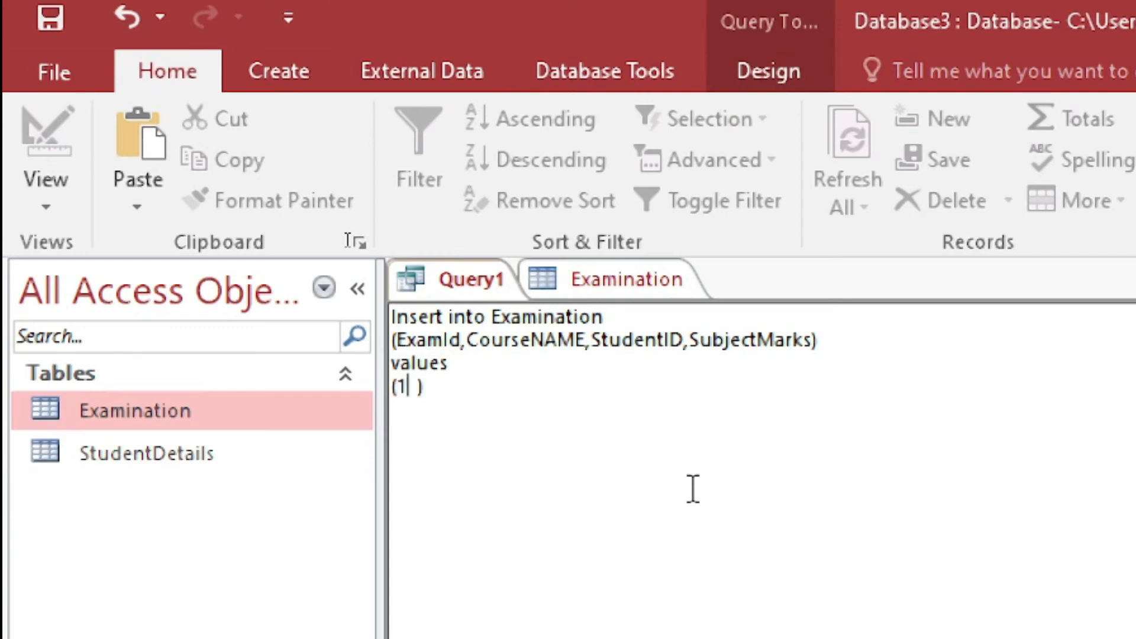
pyautogui.write('1,')
pyautogui.write('Compu')
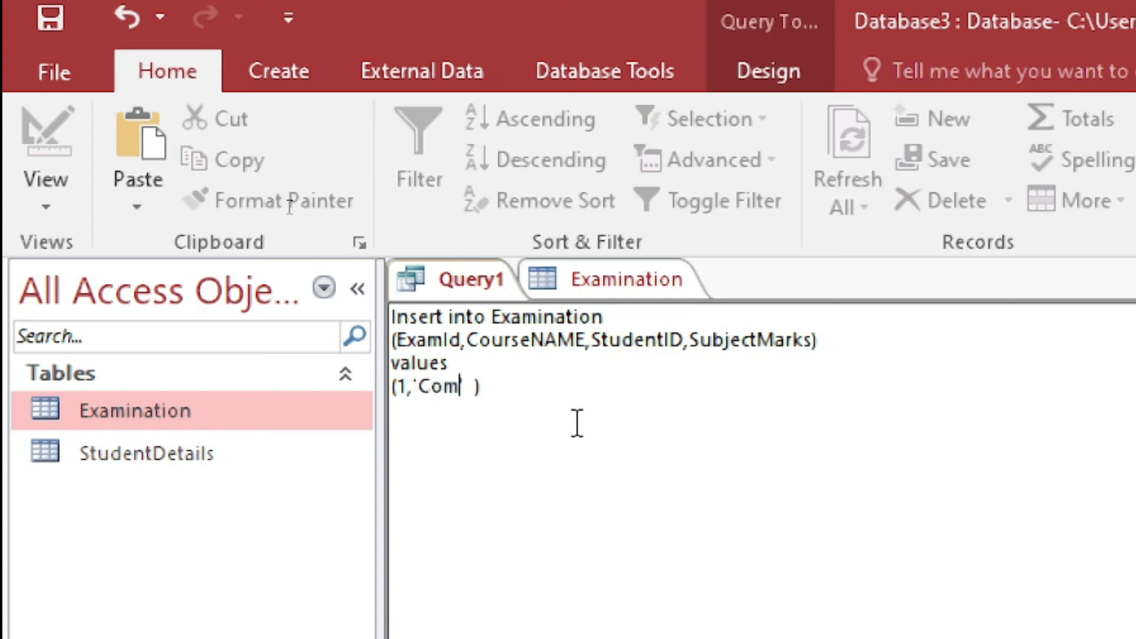
pyautogui.write("ter Science'")
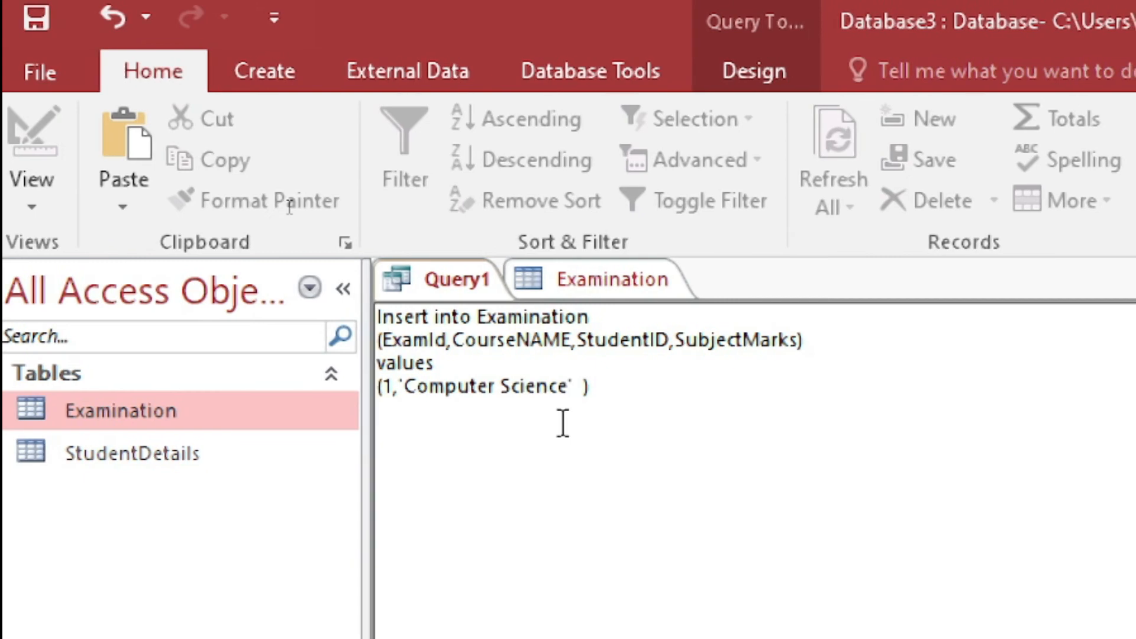
pyautogui.write(',')
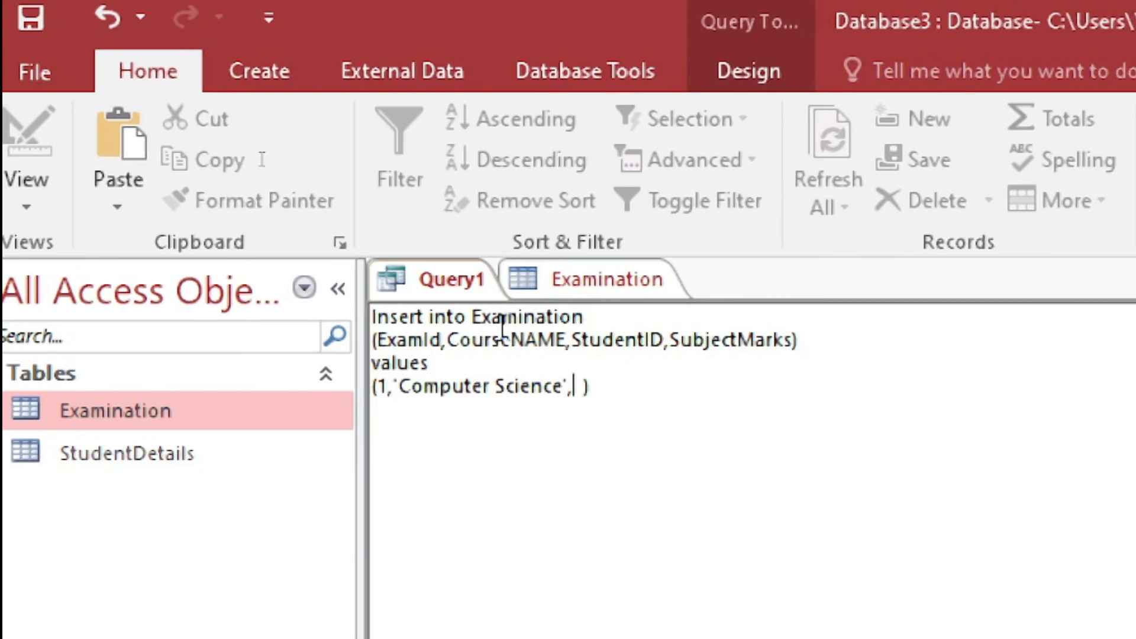
# Look up the fourth student's StudentID in the StudentDetails table and return to the insert query
pyautogui.doubleClick(152, 465)
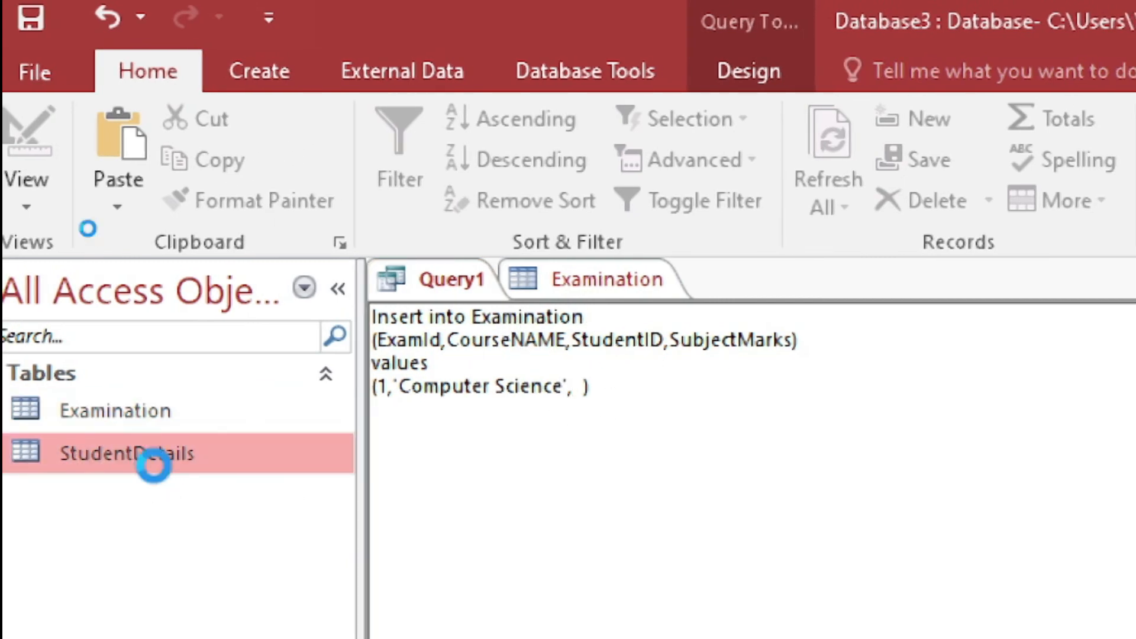
pyautogui.click(588, 460)
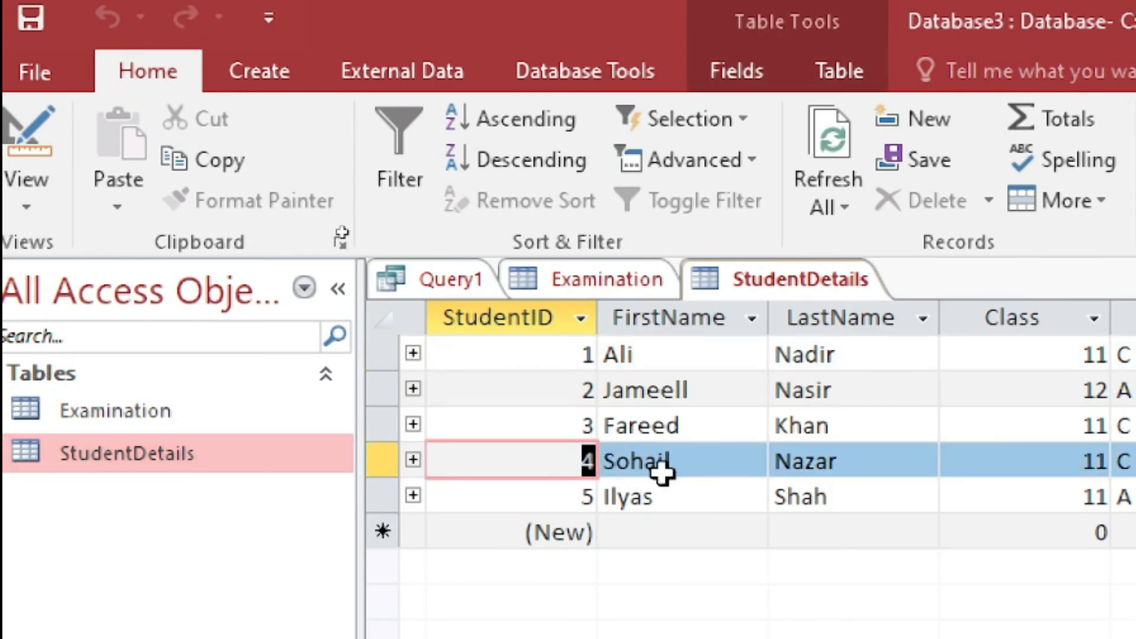
pyautogui.click(421, 278)
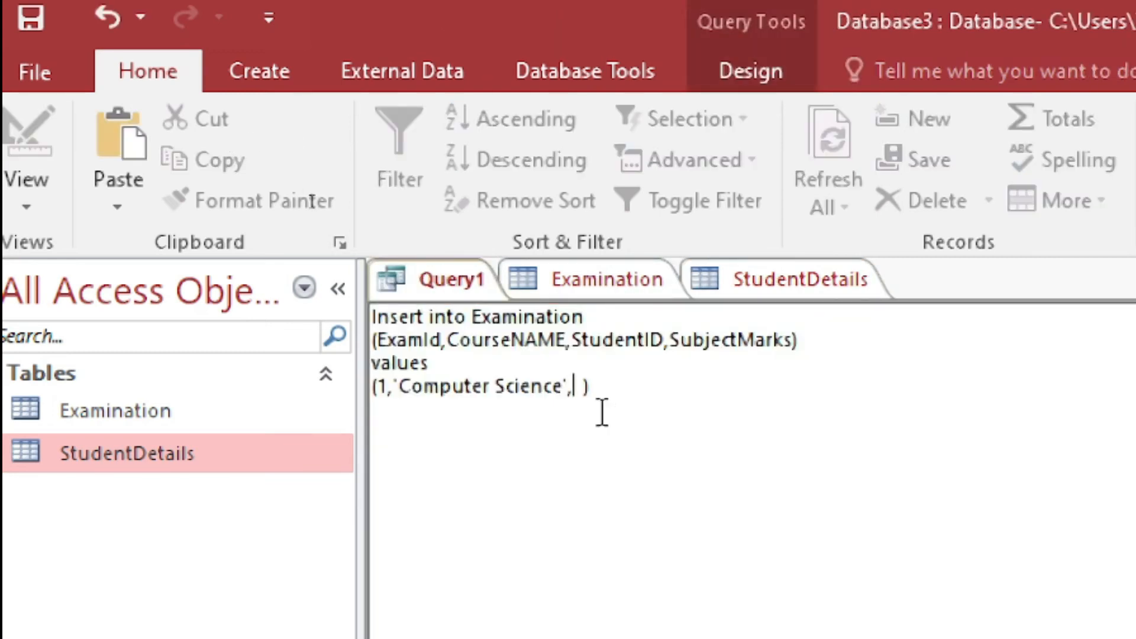
# Complete the values list with 4 as the StudentID and 67 as the SubjectMarks, separated by a comma
pyautogui.write('4,')
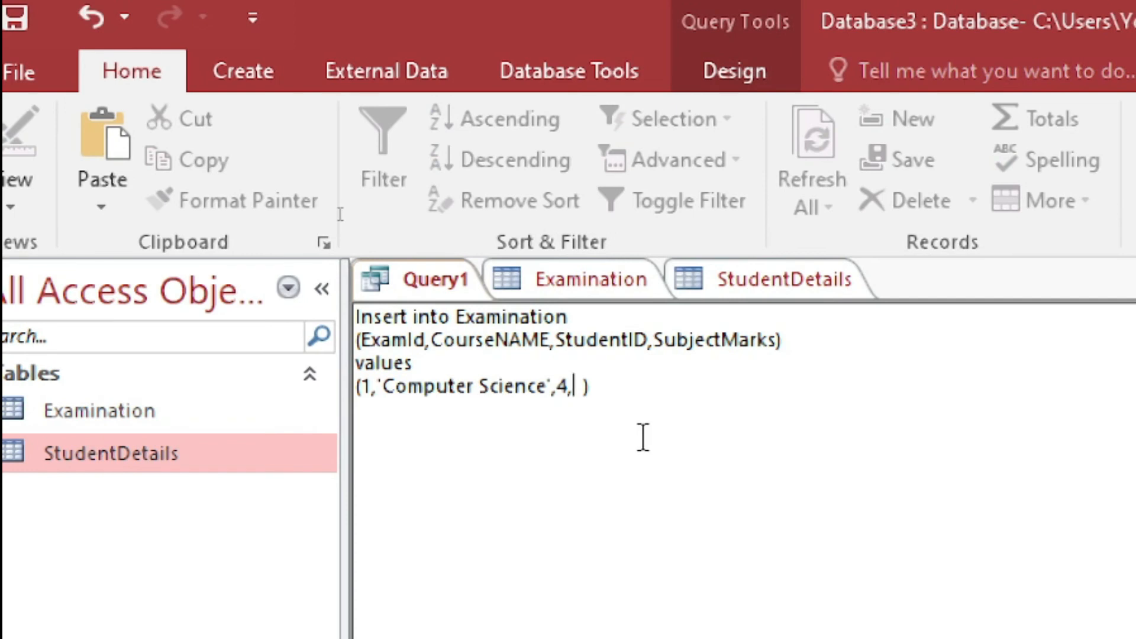
pyautogui.write('67')
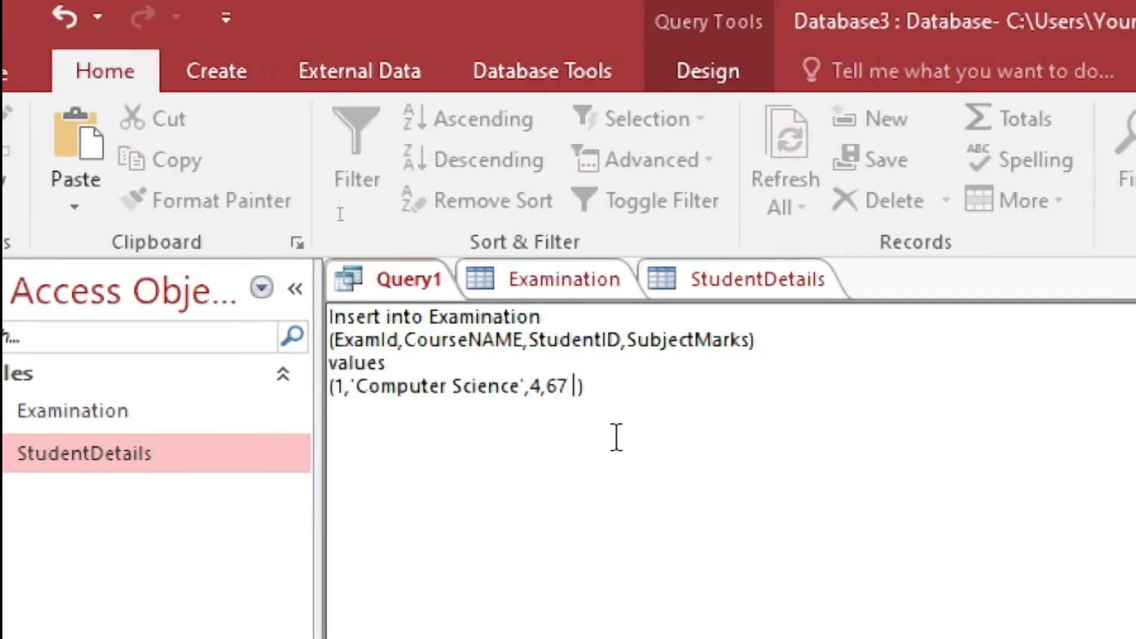
pyautogui.press('Left')
pyautogui.press('Left')
pyautogui.press('Left')
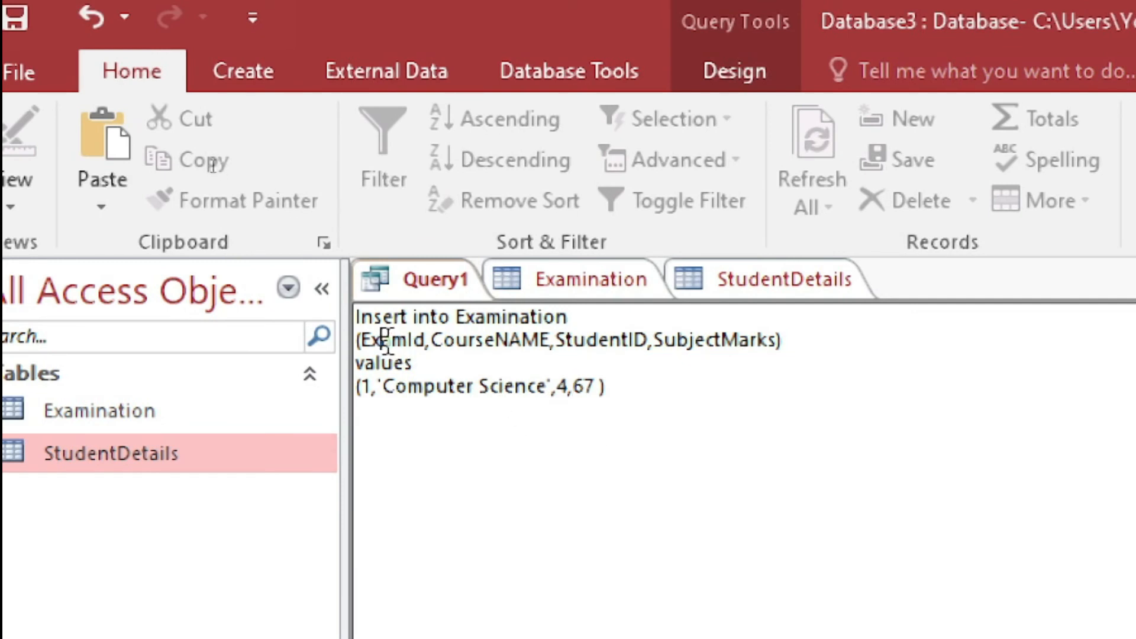
# Check the column names of the insert statement one by one against the matching entries in the values list
pyautogui.doubleClick(385, 340)
pyautogui.click(361, 387)
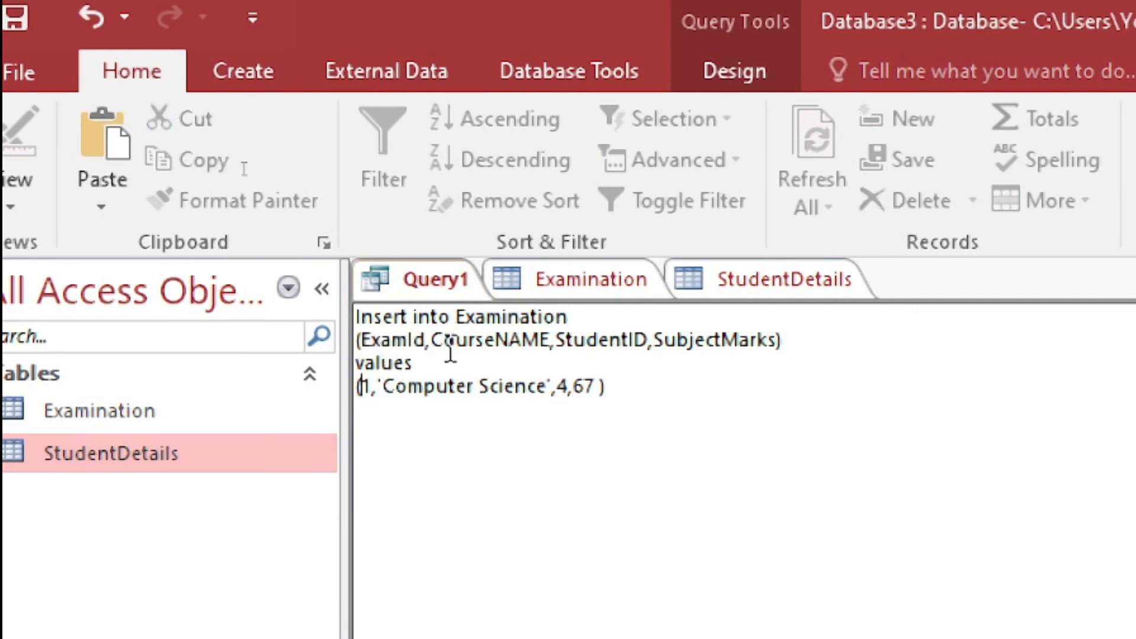
pyautogui.doubleClick(474, 338)
pyautogui.click(539, 392)
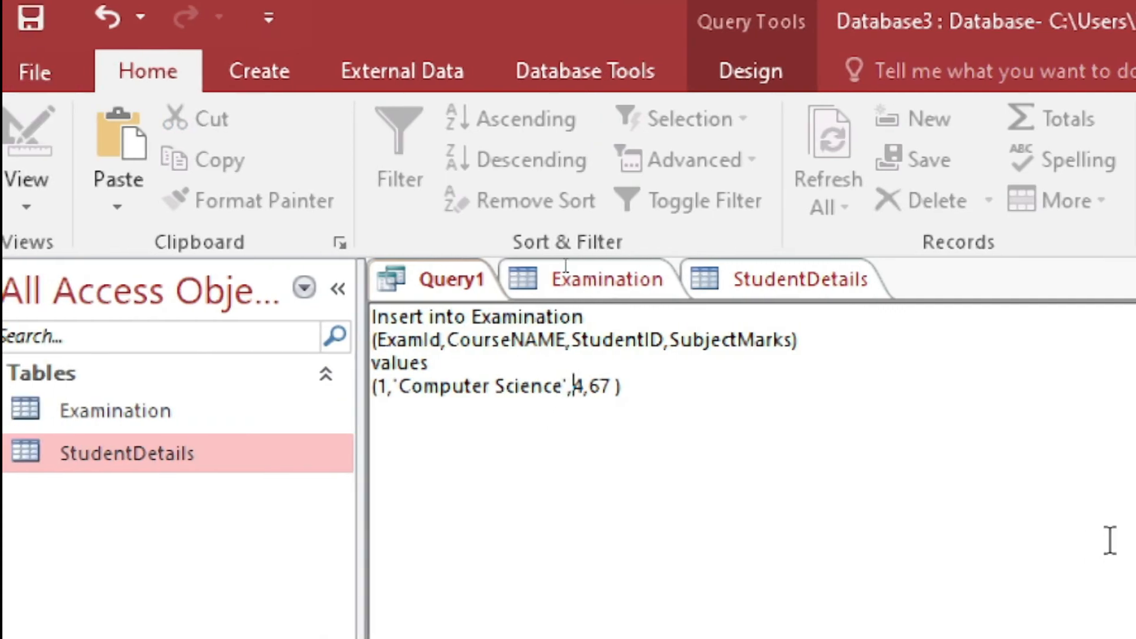
pyautogui.write(',')
pyautogui.press('Right')
pyautogui.press('Right')
pyautogui.press('Right')
pyautogui.press('Right')
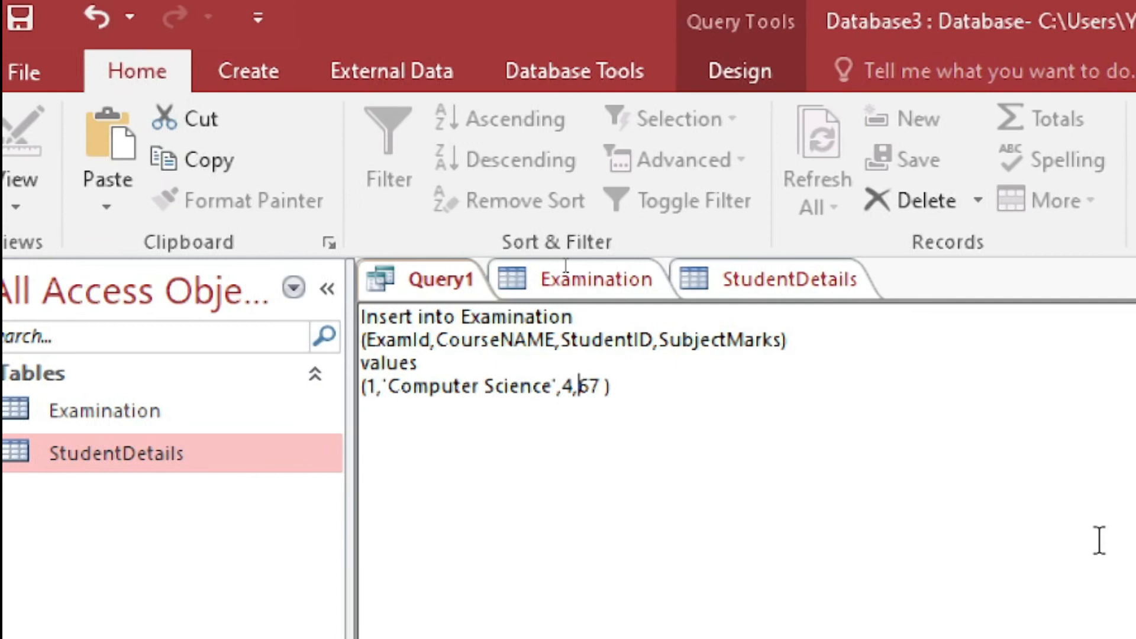
pyautogui.press('Delete')
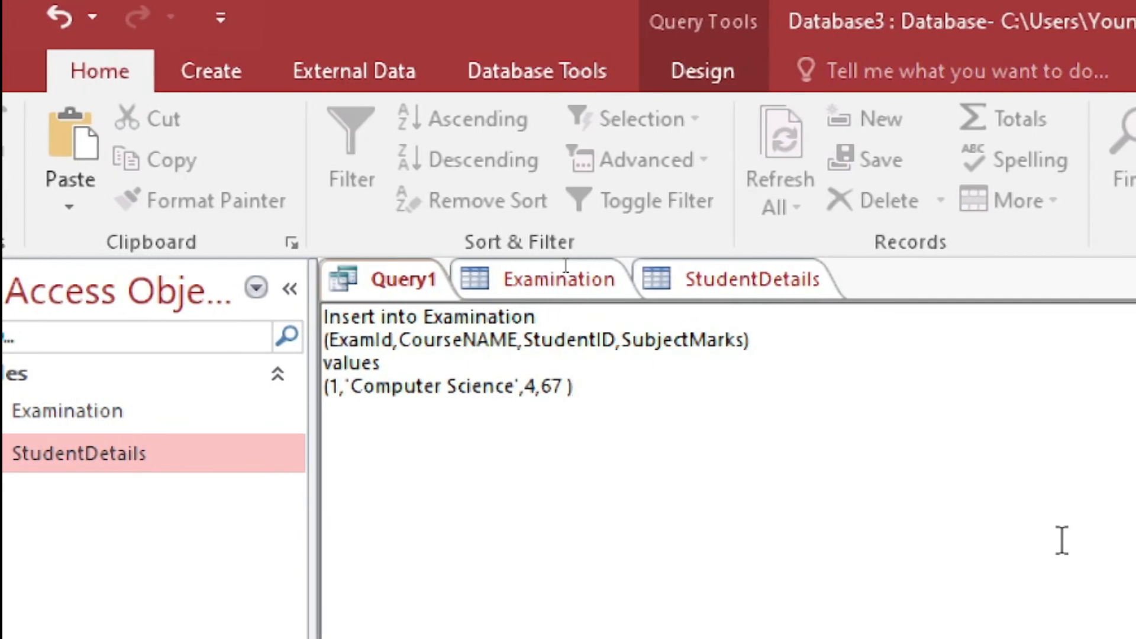
# End the insert statement with a semicolon, then run the query and accept appending the row
pyautogui.write(';')
pyautogui.click(706, 82)
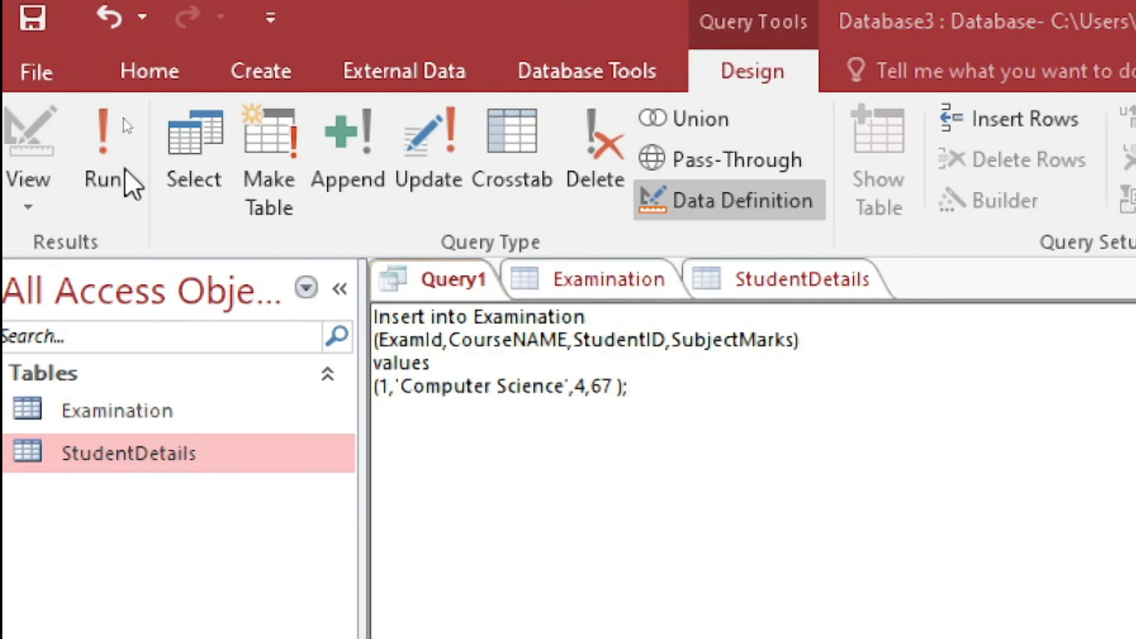
pyautogui.click(122, 167)
pyautogui.moveTo(678, 339); pyautogui.dragTo(432, 324)
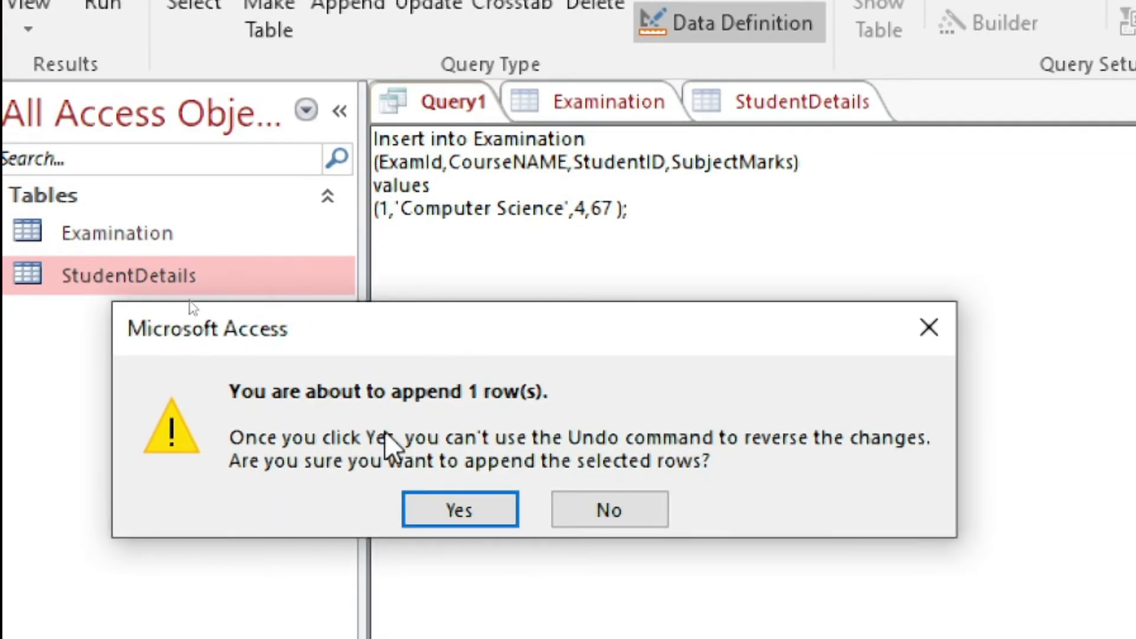
pyautogui.click(461, 508)
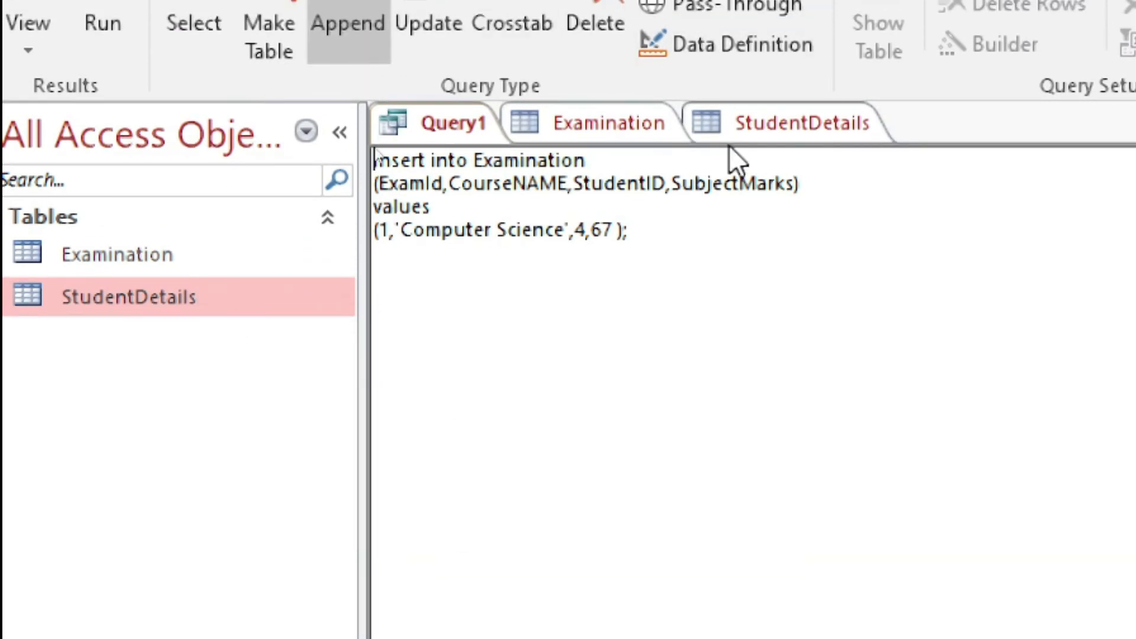
# Refresh the Examination table to load the inserted record and widen the CourseNAME column to fit its text
pyautogui.click(575, 122)
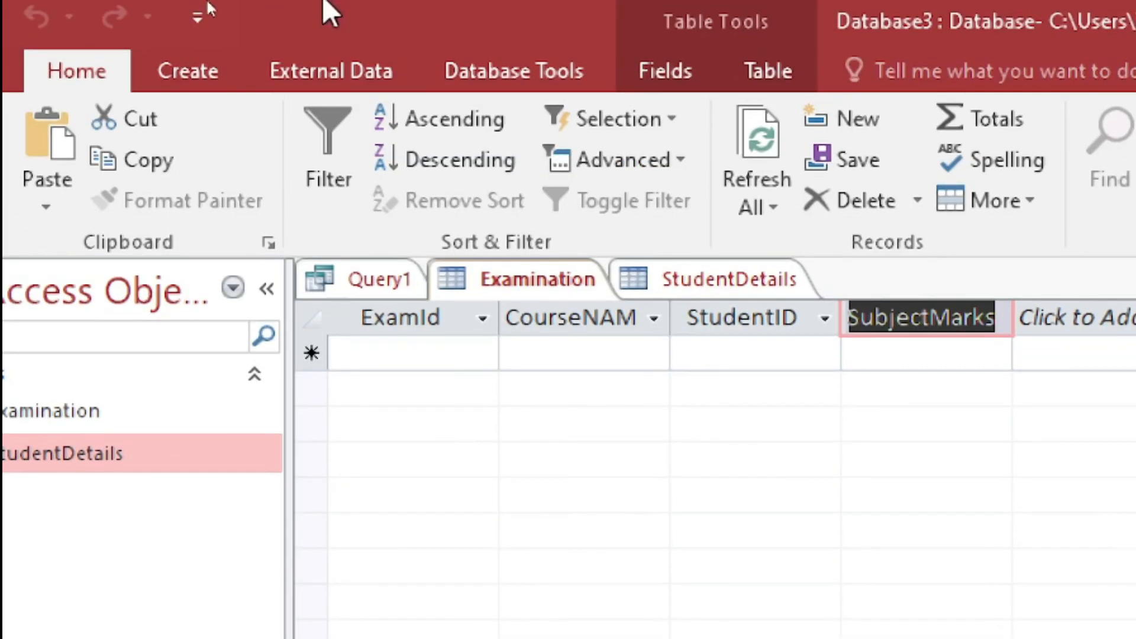
pyautogui.click(554, 194)
pyautogui.click(753, 172)
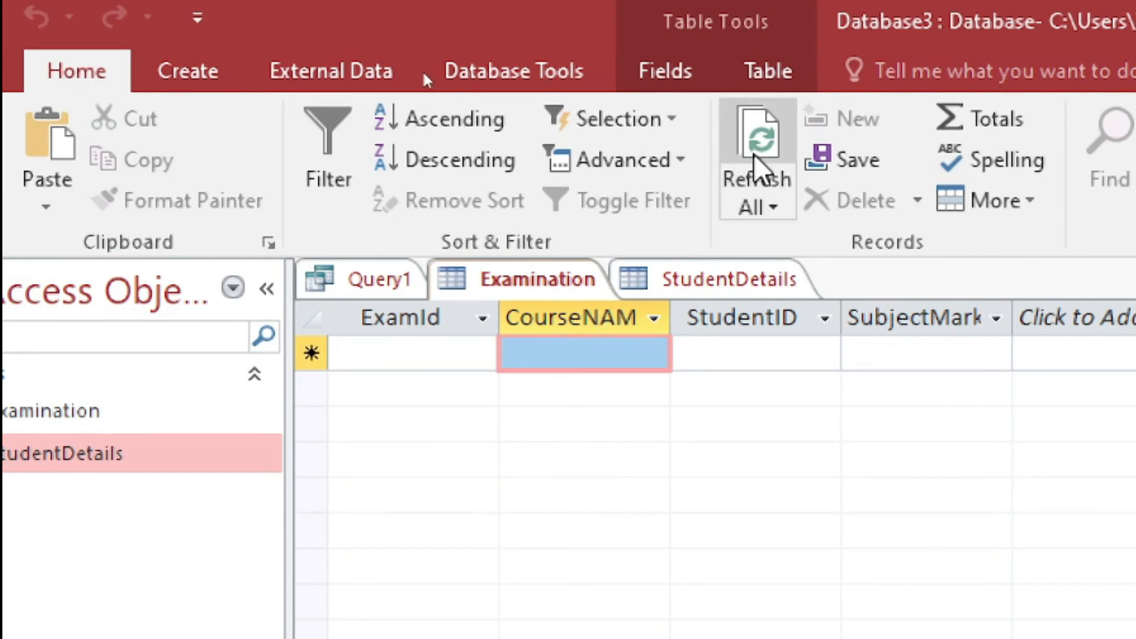
pyautogui.click(811, 390)
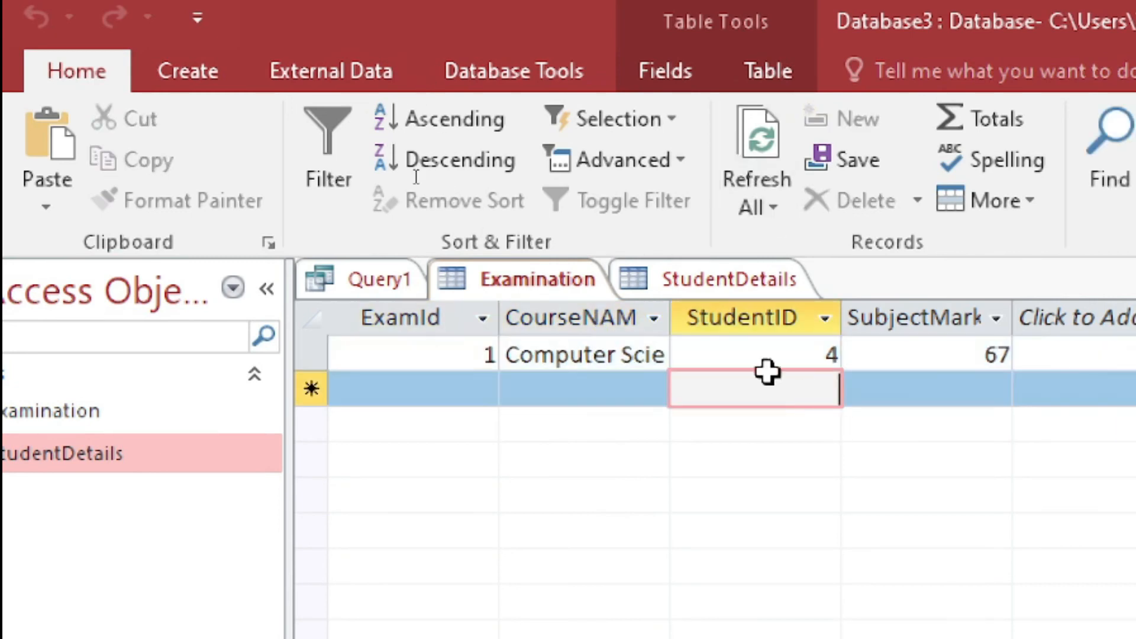
pyautogui.doubleClick(670, 314)
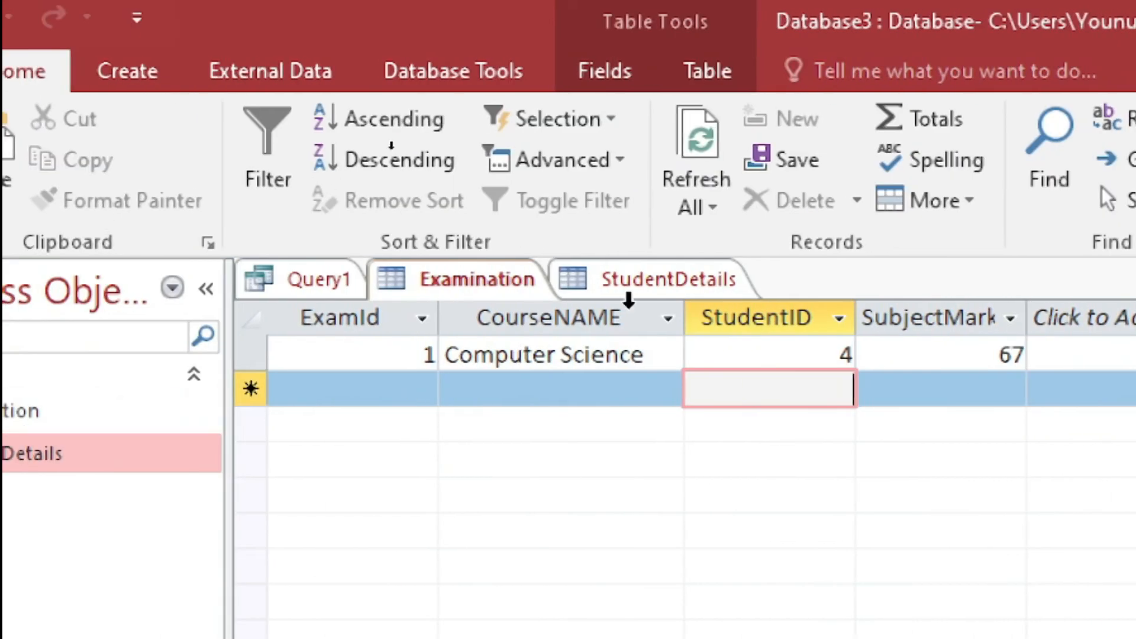
# Refresh StudentDetails, inspect the exam records related to the student with StudentID 4, and return to the insert query
pyautogui.click(609, 284)
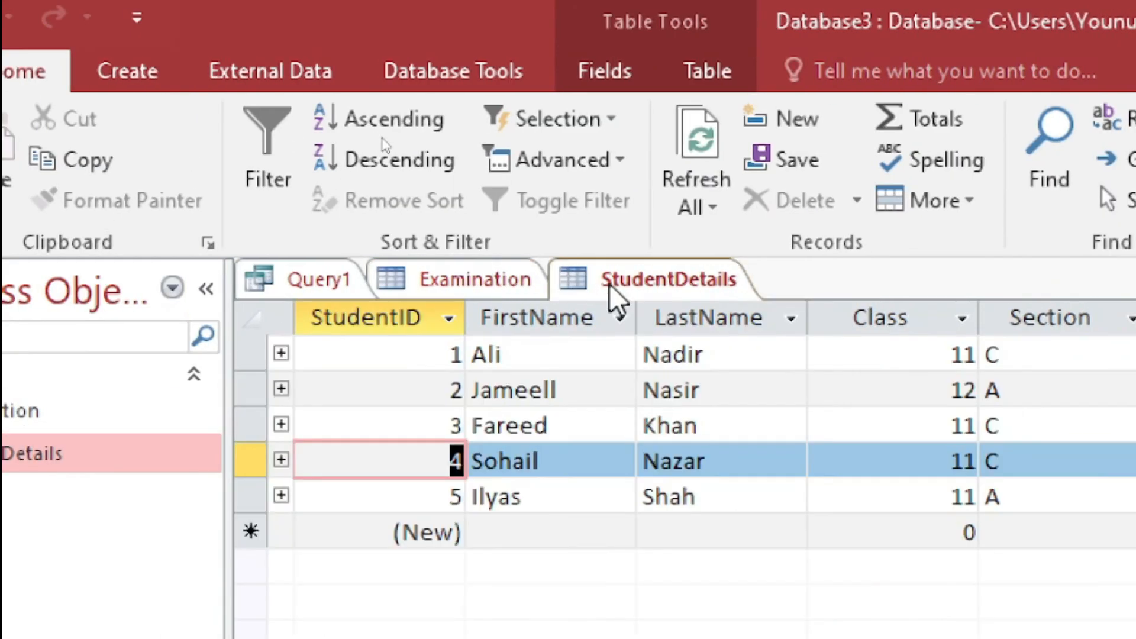
pyautogui.click(688, 178)
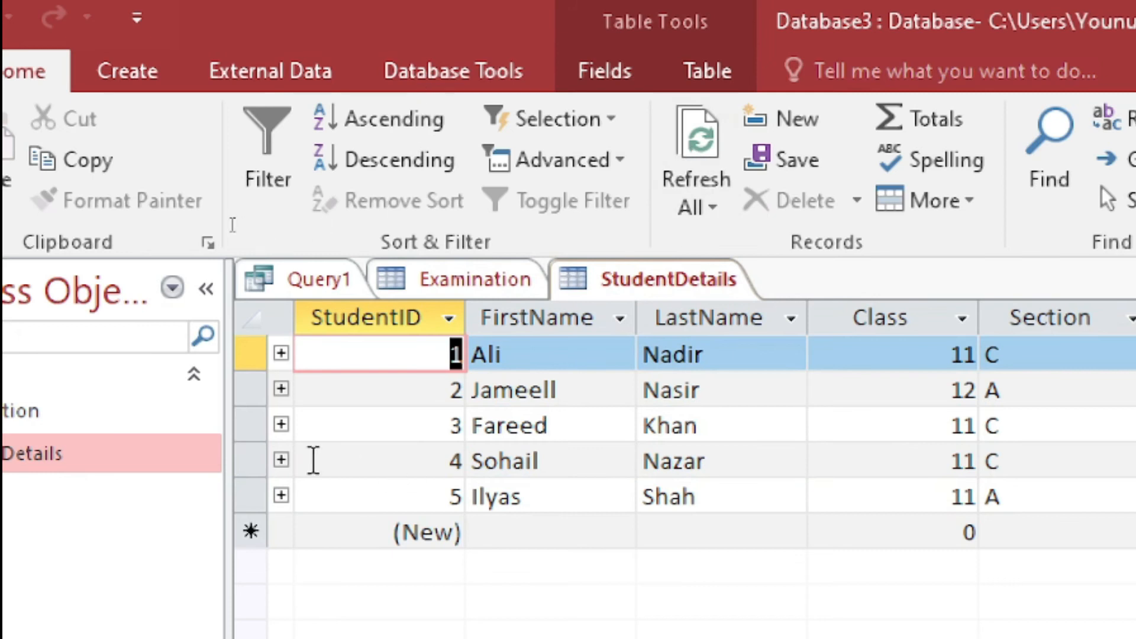
pyautogui.click(281, 460)
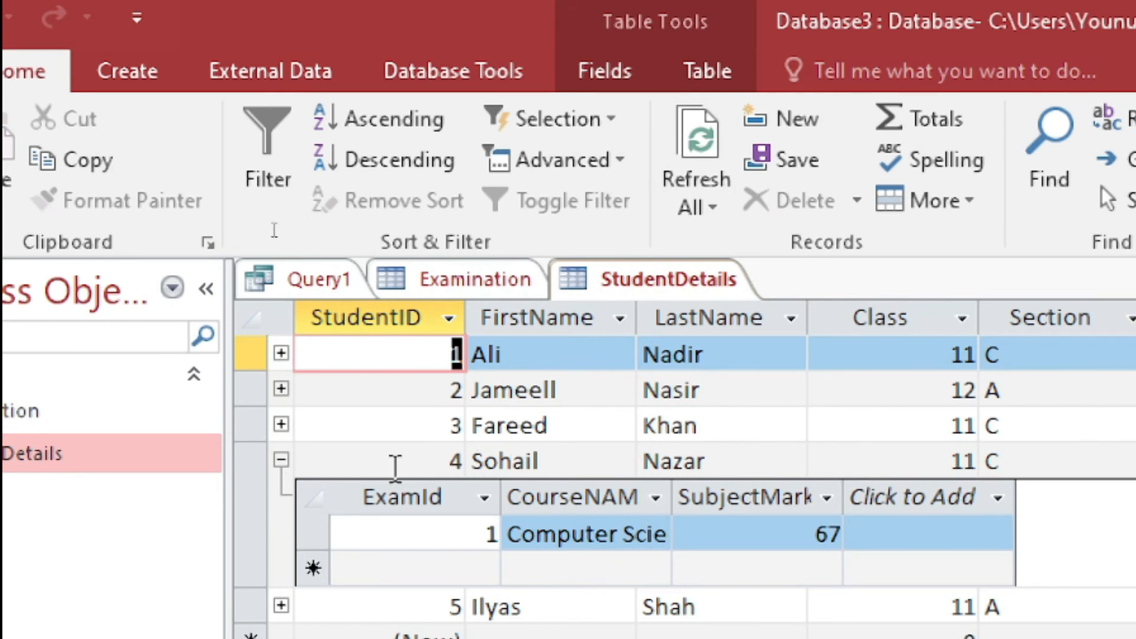
pyautogui.click(282, 461)
pyautogui.click(444, 283)
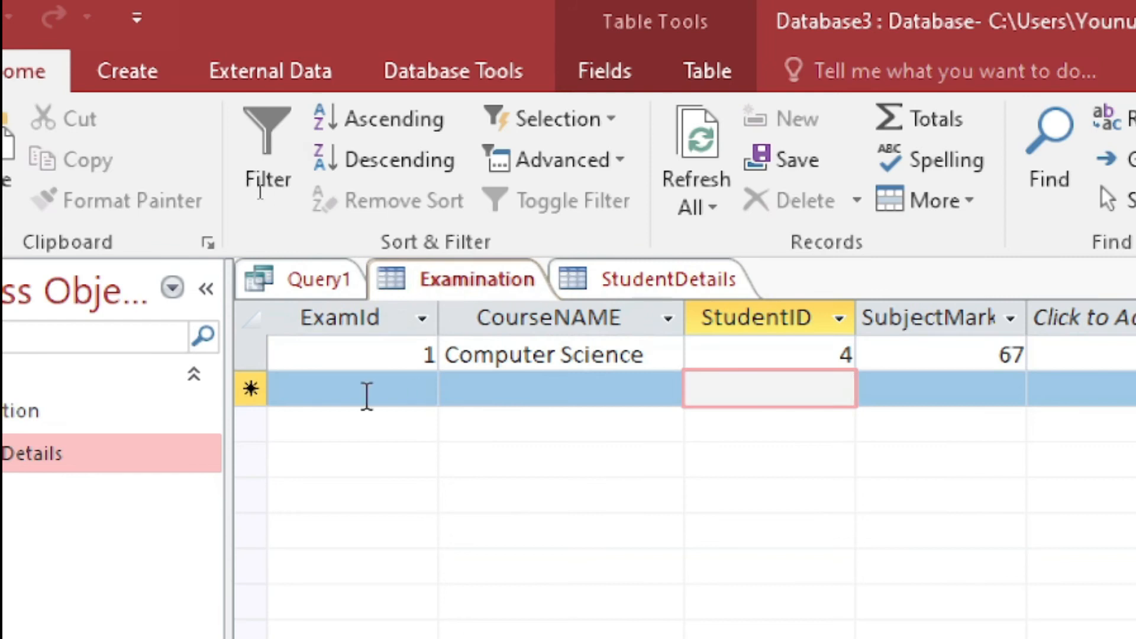
pyautogui.click(312, 279)
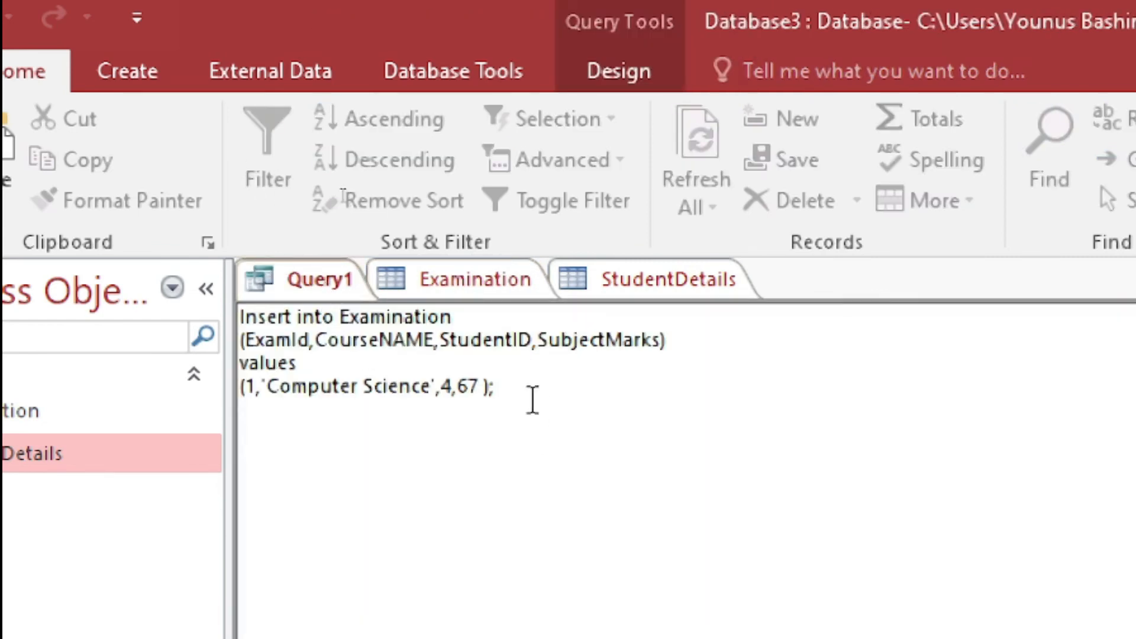
# Copy the whole insert statement and paste a second copy below it after a blank line
pyautogui.moveTo(532, 400); pyautogui.dragTo(330, 360)
pyautogui.click(558, 372)
pyautogui.moveTo(550, 380); pyautogui.dragTo(185, 289)
pyautogui.hotkey('ctrl', 'c')
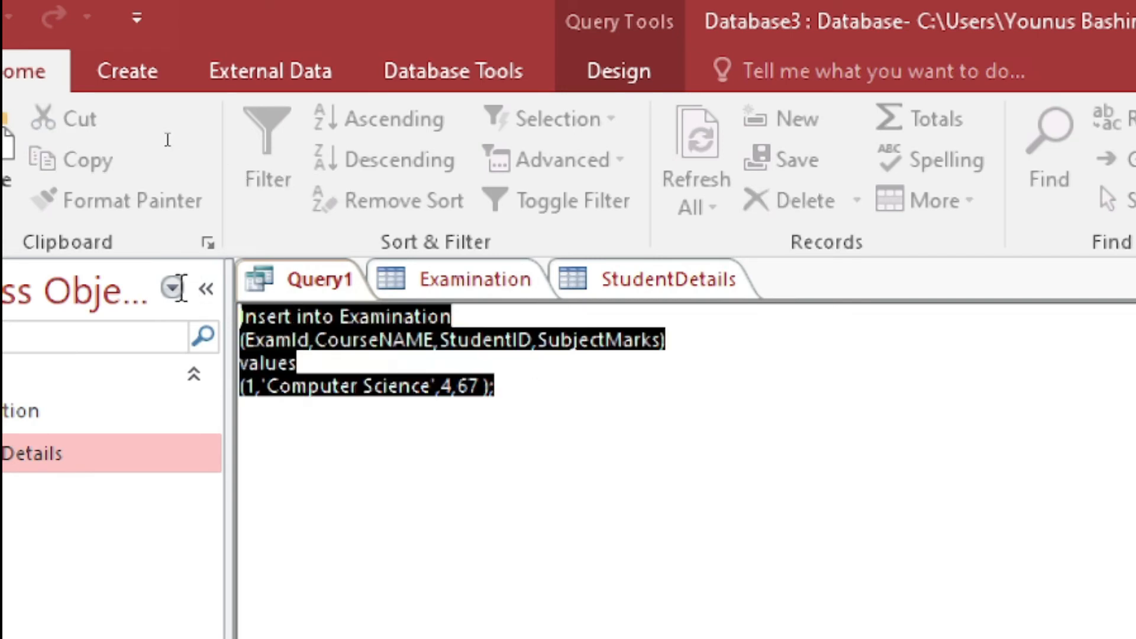
pyautogui.click(552, 390)
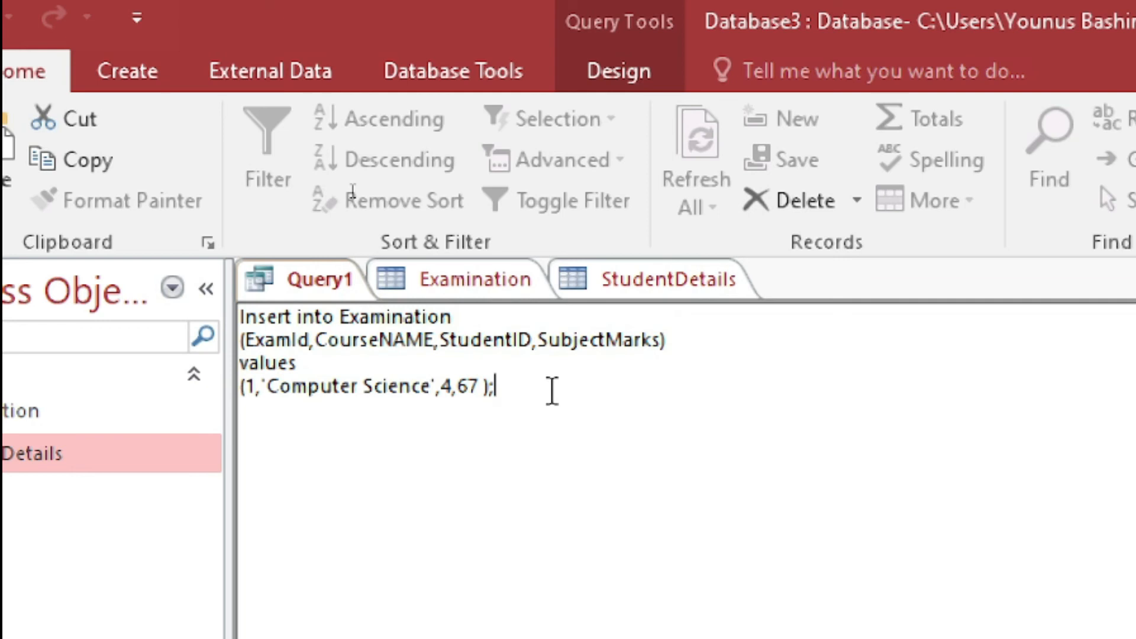
pyautogui.press('Return')
pyautogui.press('Return')
pyautogui.hotkey('ctrl', 'v')
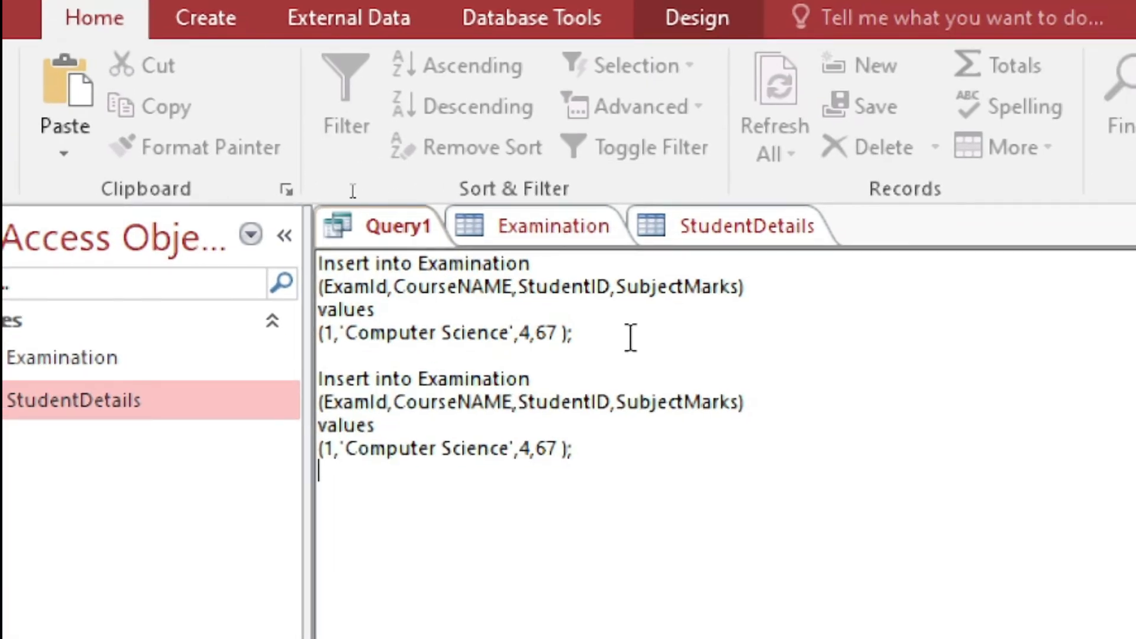
# Paste a third copy of the insert statement and separate it from the second with a blank line
pyautogui.press('Return')
pyautogui.hotkey('ctrl', 'v')
pyautogui.press('Up')
pyautogui.press('Up')
pyautogui.press('Up')
pyautogui.press('Up')
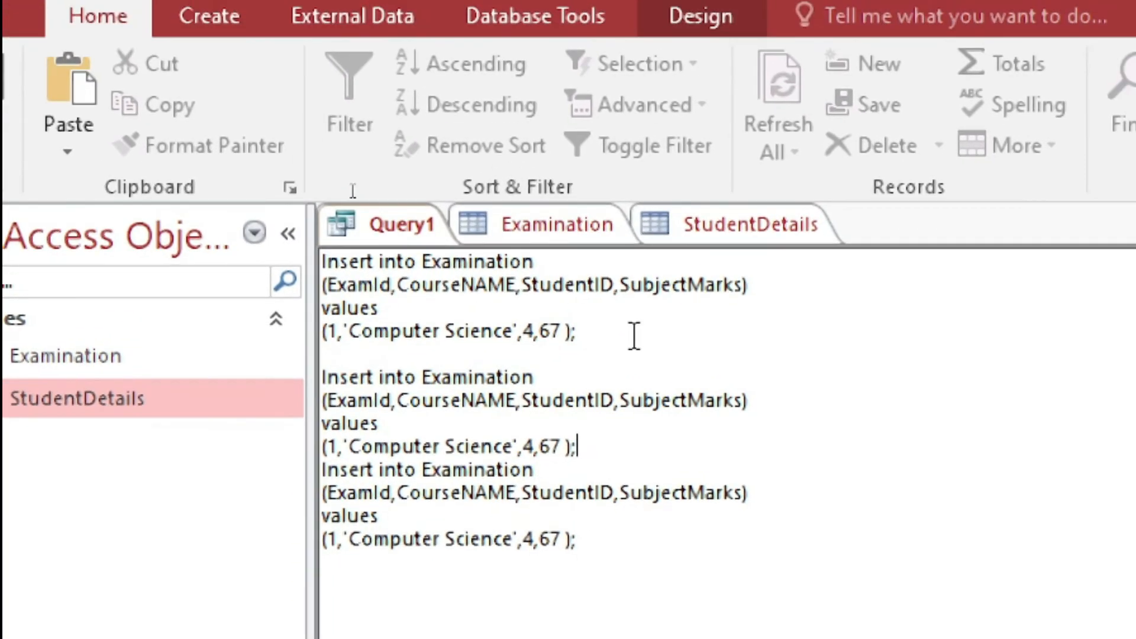
pyautogui.press('Return')
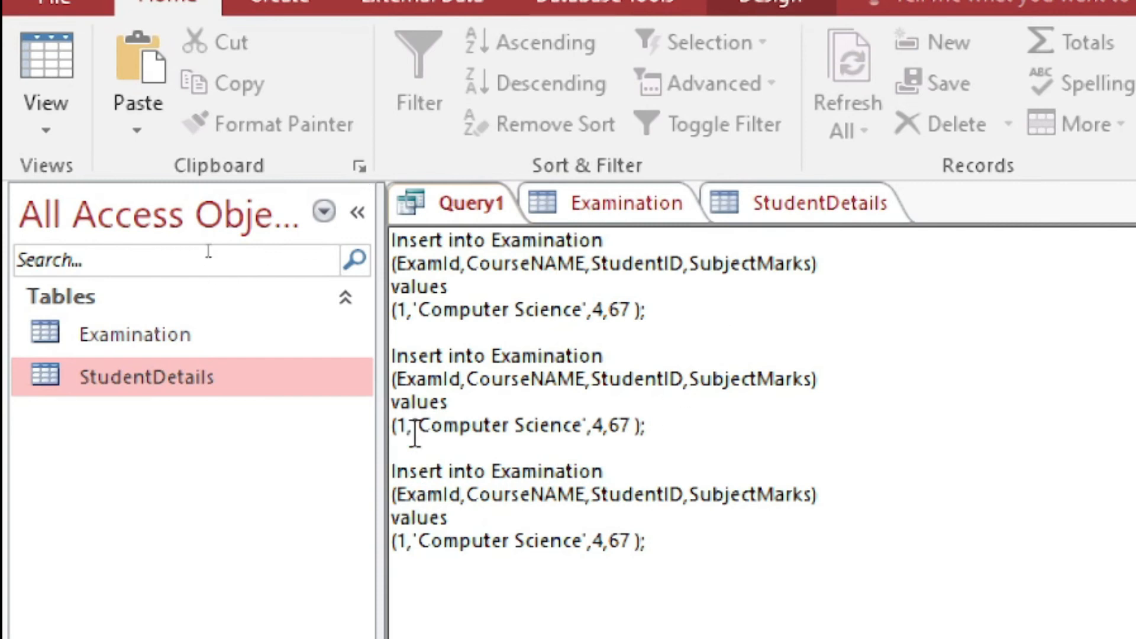
# Set the ExamId value to 2 in the second insert statement and to 3 in the third
pyautogui.press('BackSpace')
pyautogui.write('2')
pyautogui.press('Down')
pyautogui.press('Down')
pyautogui.press('Down')
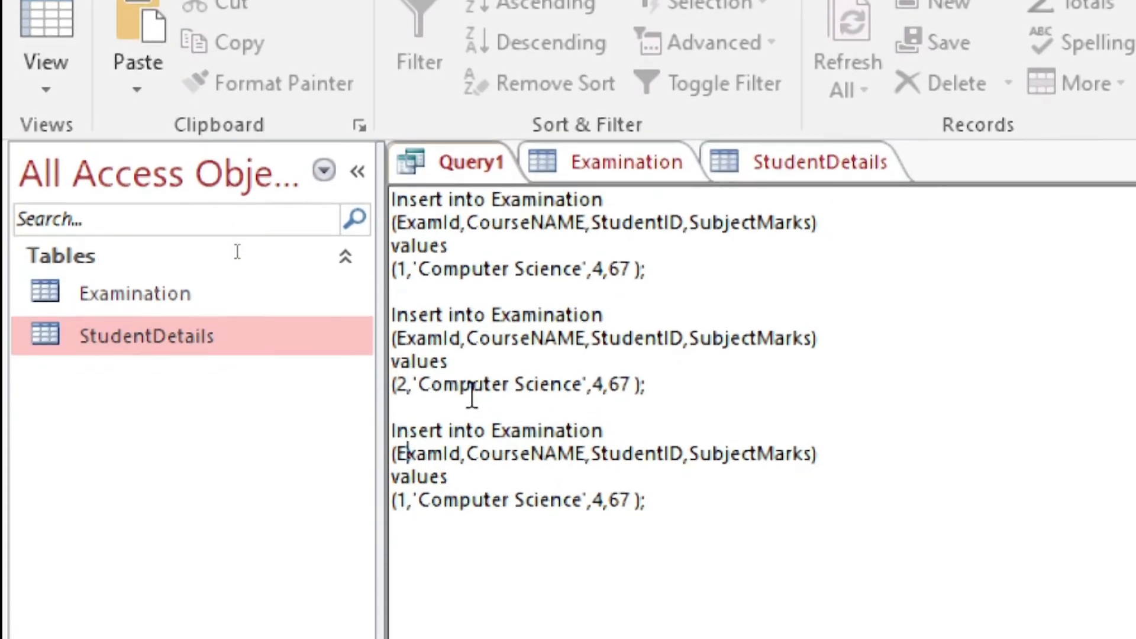
pyautogui.press('Down')
pyautogui.press('Down')
pyautogui.press('Down')
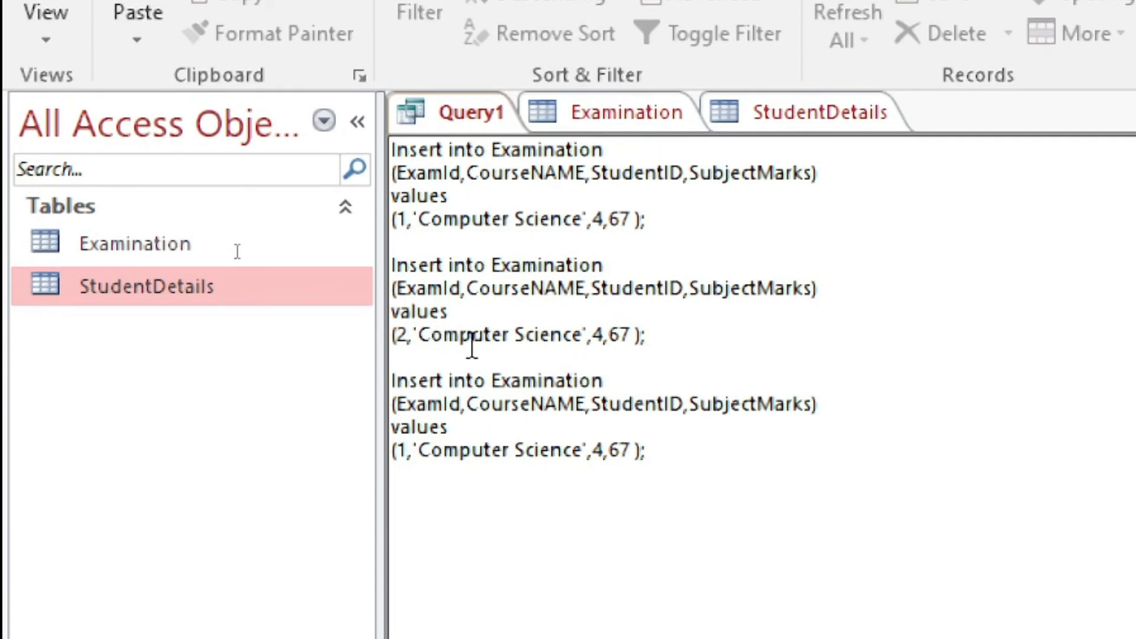
pyautogui.press('BackSpace')
pyautogui.write('3')
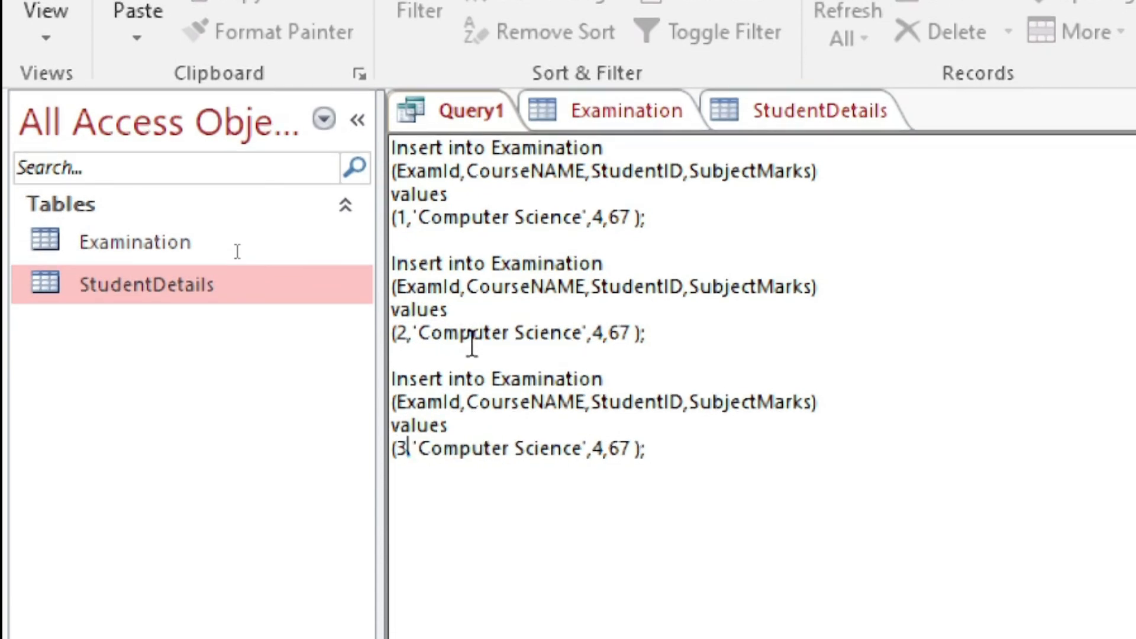
# Delete the second and third insert statements so that only the first one is left in the query
pyautogui.hotkey('ctrl', 'Right')
pyautogui.hotkey('ctrl', 'Right')
pyautogui.hotkey('ctrl', 'Right')
pyautogui.hotkey('ctrl', 'Right')
pyautogui.hotkey('ctrl', 'Right')
pyautogui.hotkey('ctrl', 'Right')
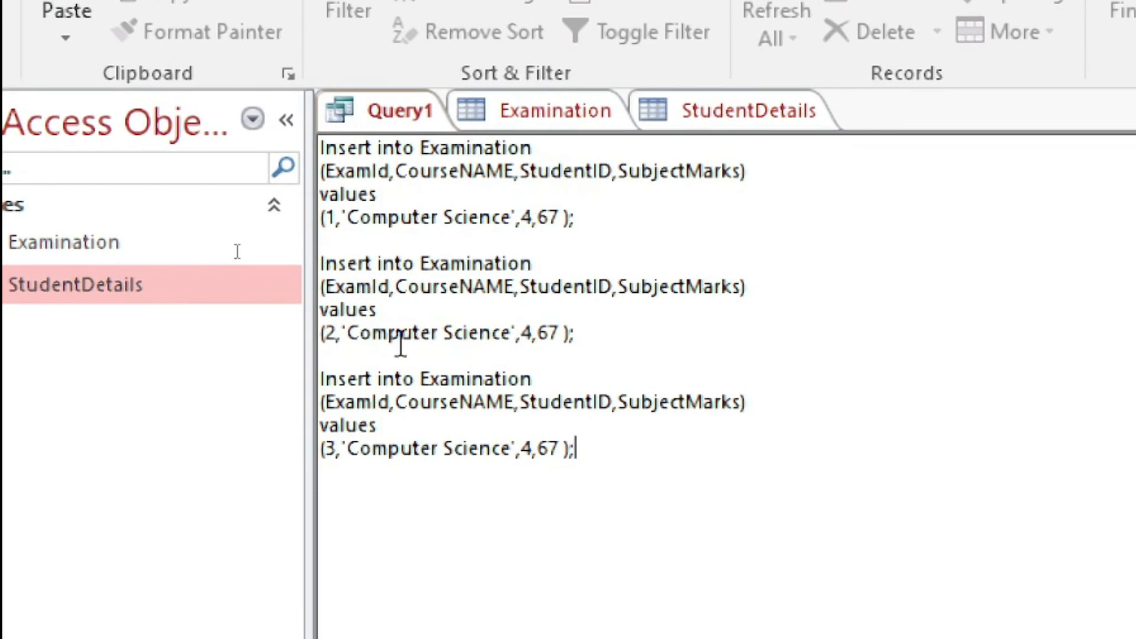
pyautogui.hotkey('shift', 'Up')
pyautogui.hotkey('shift', 'Up')
pyautogui.hotkey('shift', 'Up')
pyautogui.hotkey('shift', 'Up')
pyautogui.hotkey('shift', 'Up')
pyautogui.hotkey('shift', 'Up')
pyautogui.hotkey('shift', 'Up')
pyautogui.hotkey('shift', 'Up')
pyautogui.hotkey('shift', 'Up')
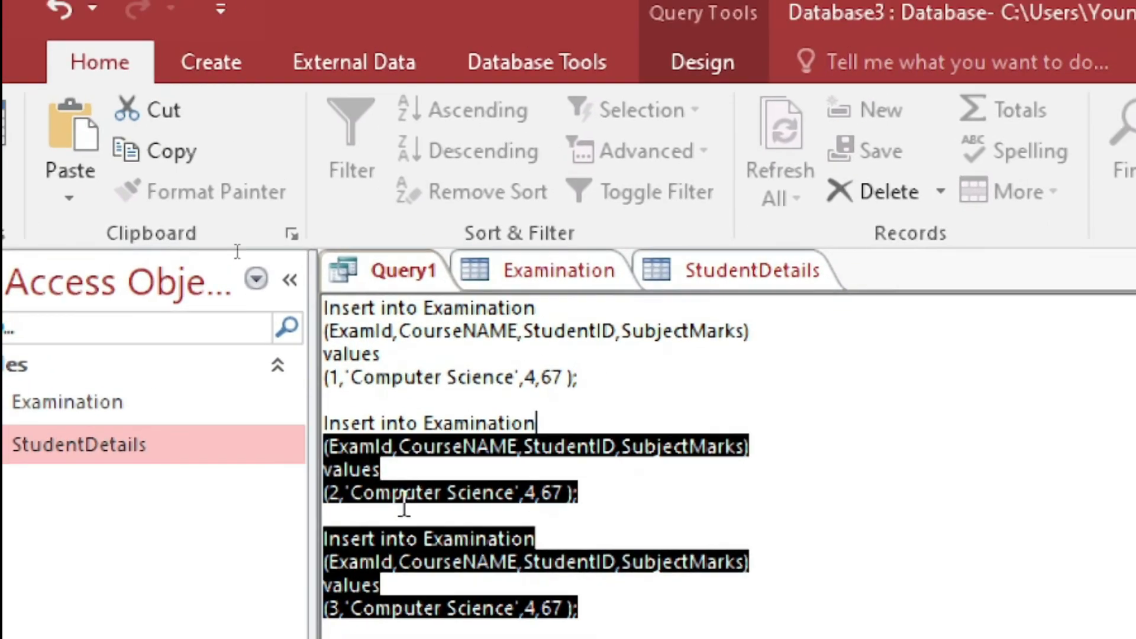
pyautogui.press('Delete')
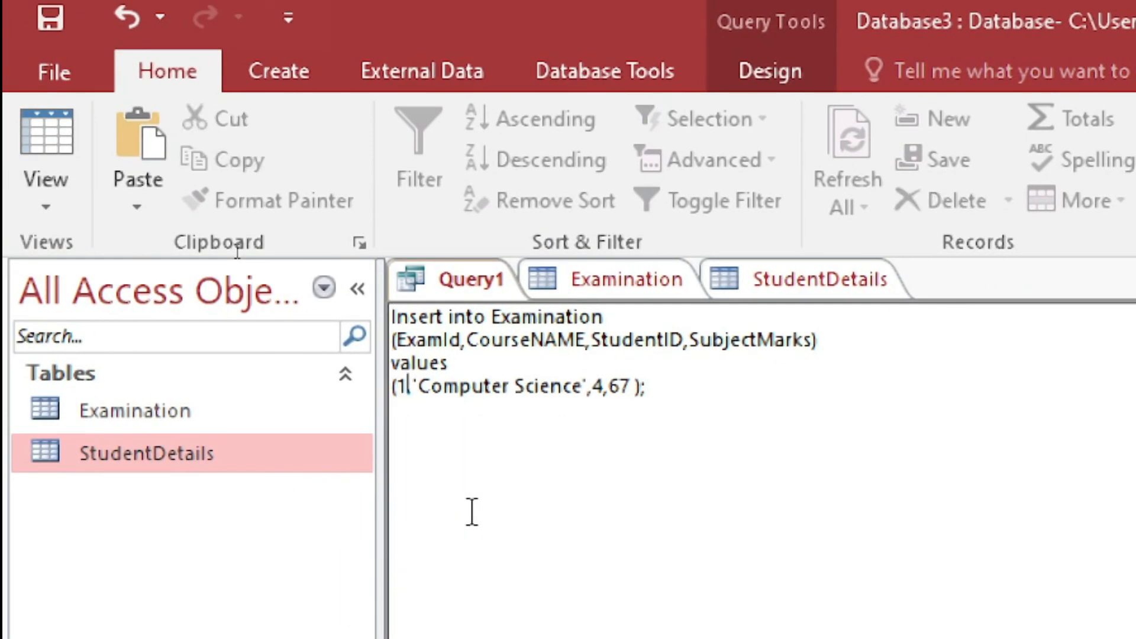
# Change the ExamId value to 2 and the course name to 'Physics' in the values list
pyautogui.press('BackSpace')
pyautogui.write('2')
pyautogui.hotkey('ctrl', 'shift', 'Right')
pyautogui.hotkey('ctrl', 'shift', 'Right')
pyautogui.hotkey('shift', 'Left')
pyautogui.hotkey('shift', 'Left')
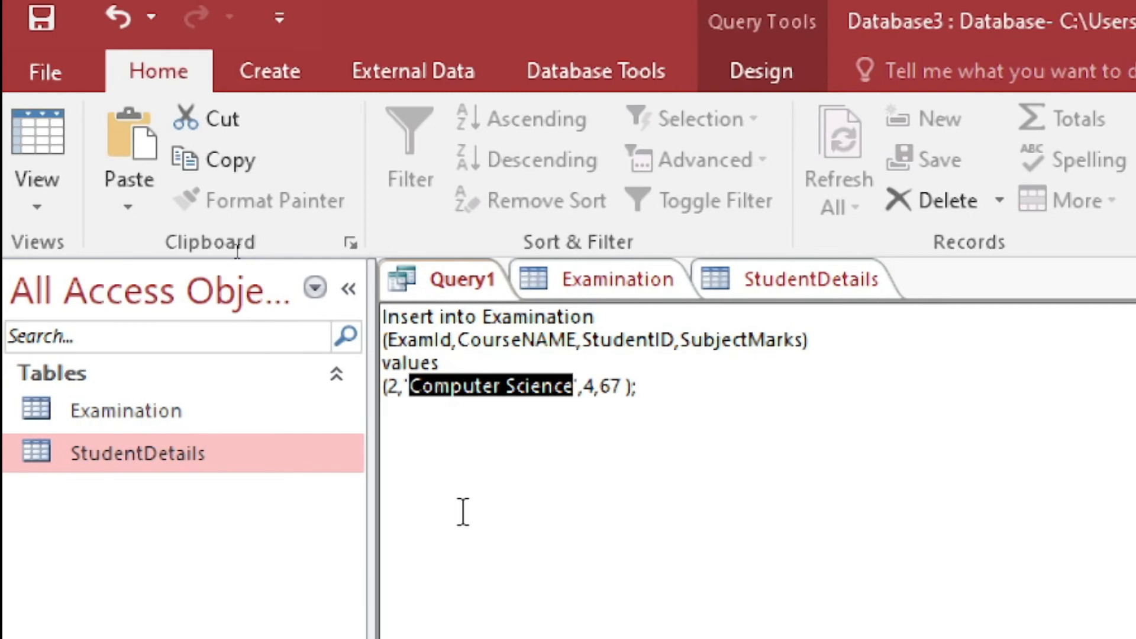
pyautogui.press('BackSpace')
pyautogui.write('Physicws')
pyautogui.press('BackSpace')
pyautogui.press('BackSpace')
pyautogui.write('s')
# Set the SubjectMarks entry in the values list to 78, keeping StudentID 4
pyautogui.hotkey('shift', 'Left')
pyautogui.press('Right')
pyautogui.press('Right')
pyautogui.press('Right')
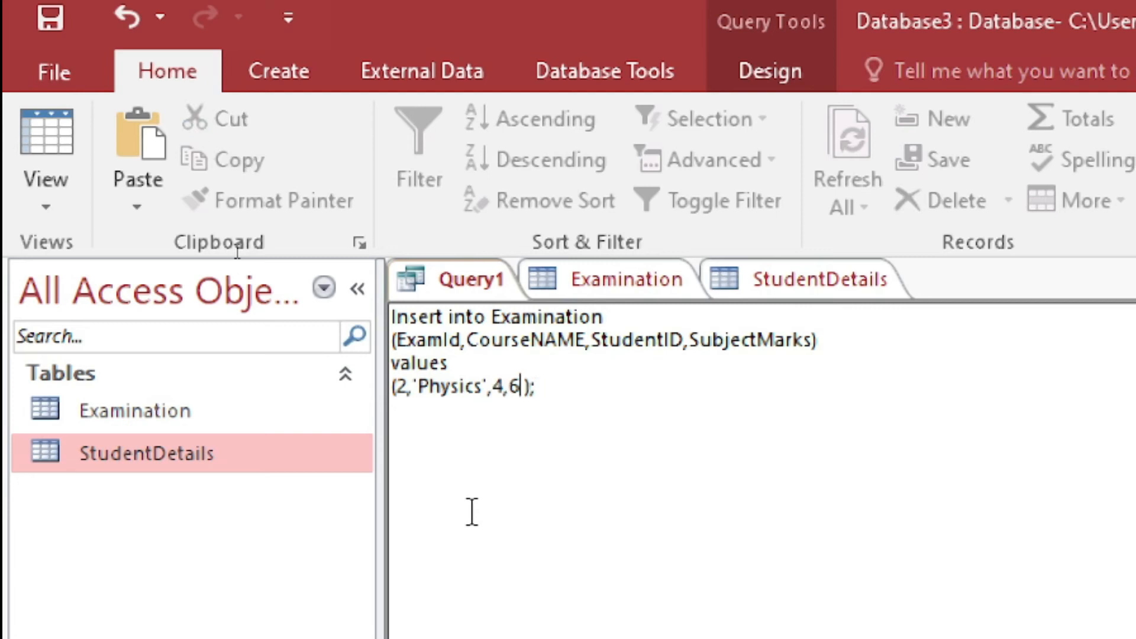
pyautogui.write('78')
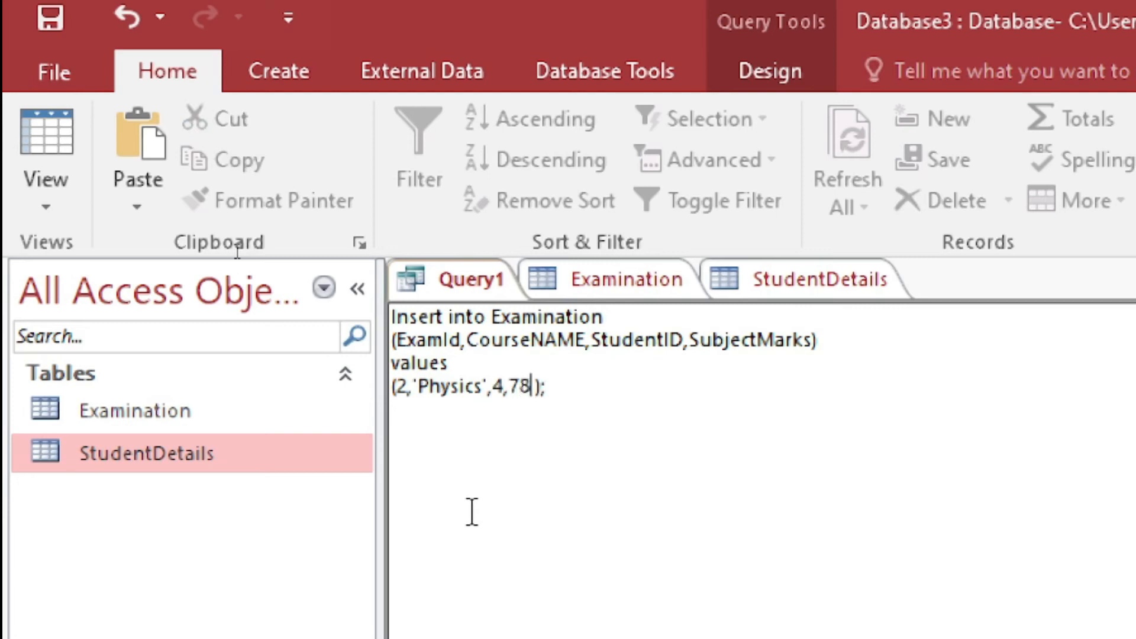
# Run the Physics insert query and accept appending the row to the Examination table
pyautogui.click(786, 71)
pyautogui.click(106, 160)
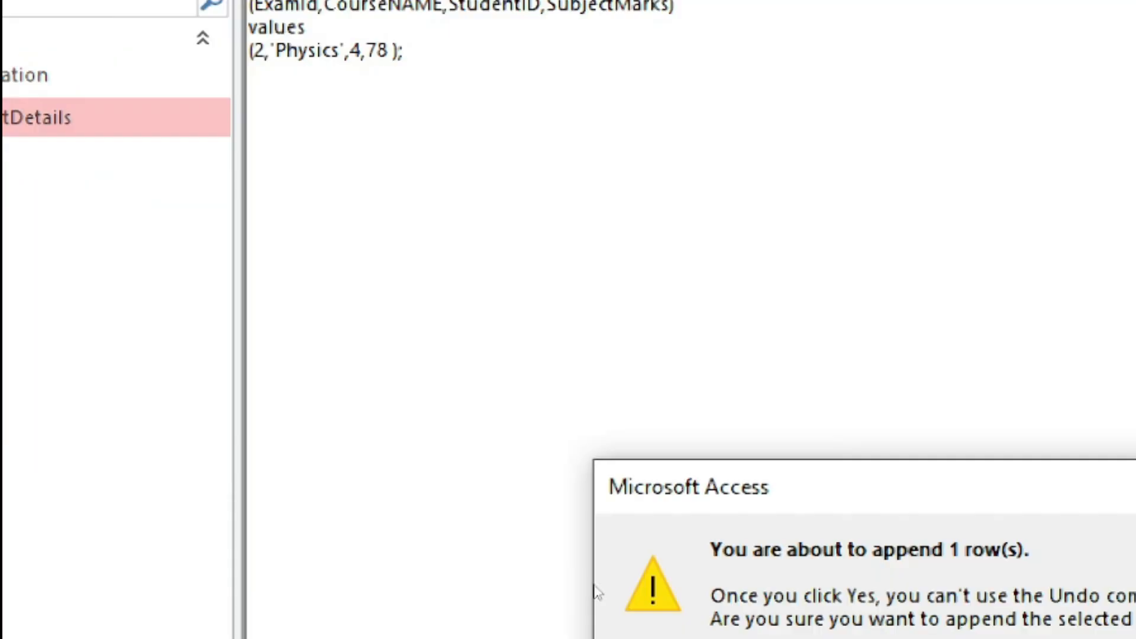
pyautogui.press('Return')
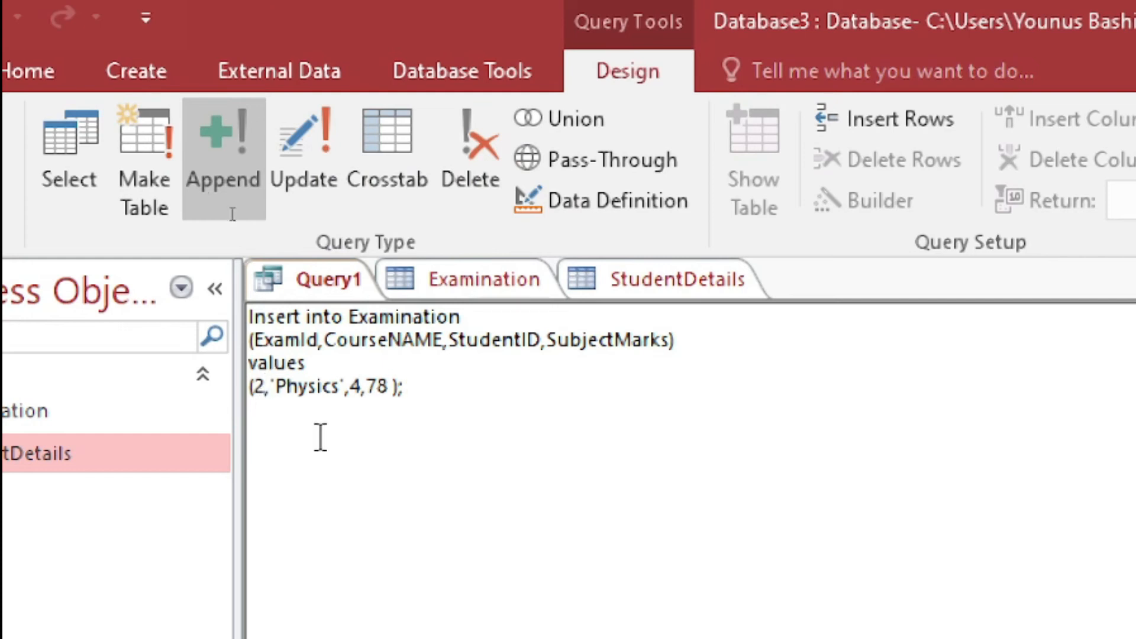
# Change the ExamId value to 3 and the course name to 'Computer Science' in the values list
pyautogui.press('BackSpace')
pyautogui.write('3')
pyautogui.hotkey('shift', 'Left')
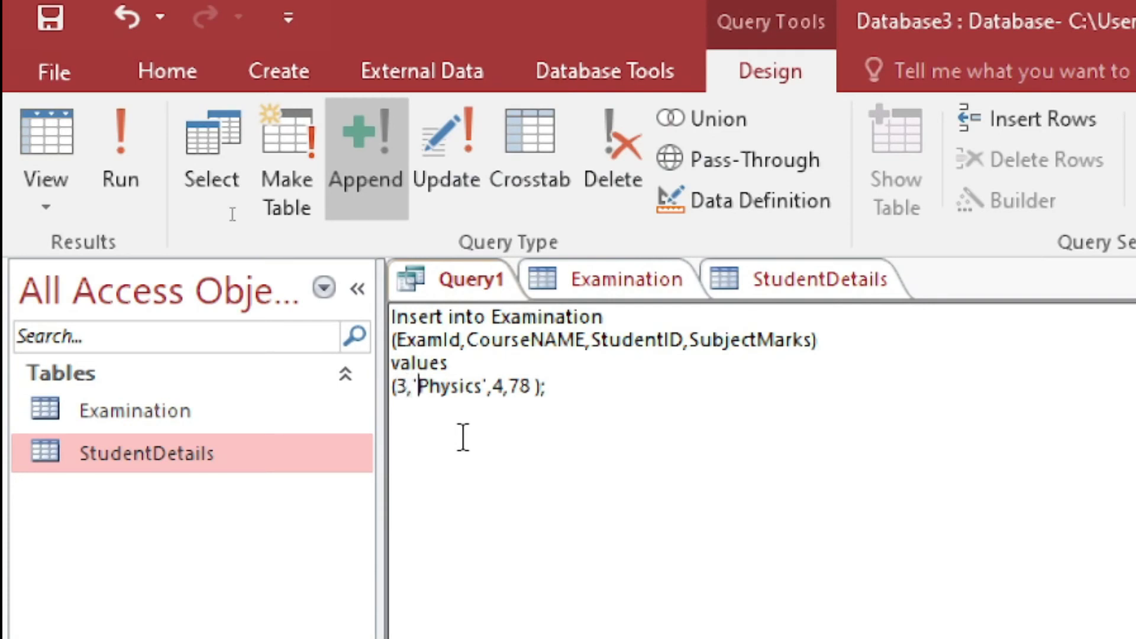
pyautogui.hotkey('ctrl', 'shift', 'Left')
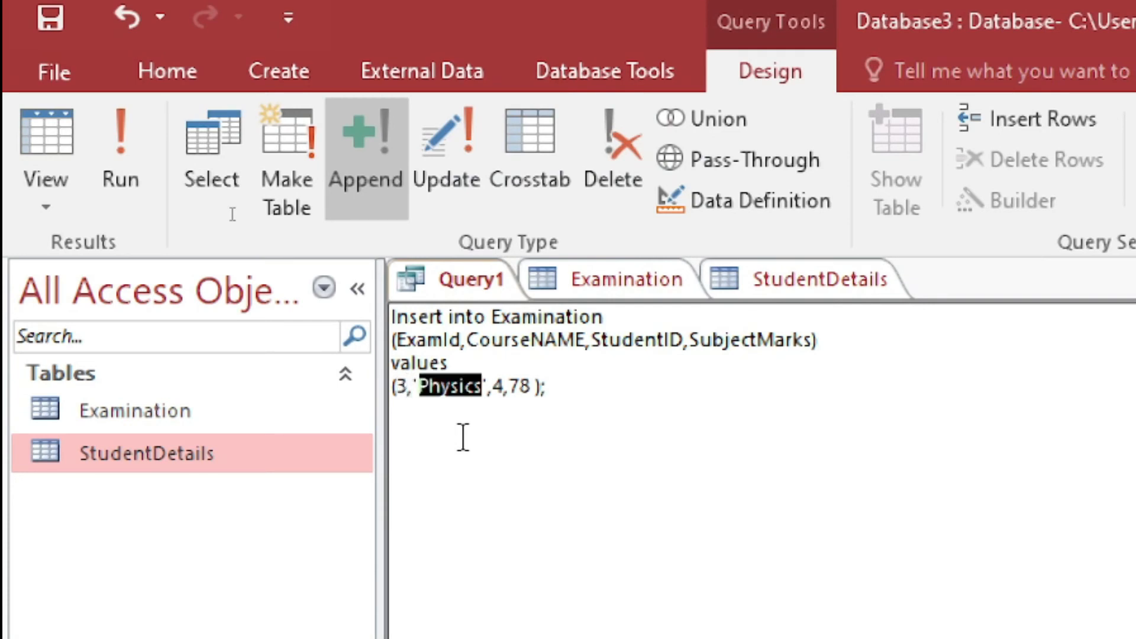
pyautogui.write('Computer')
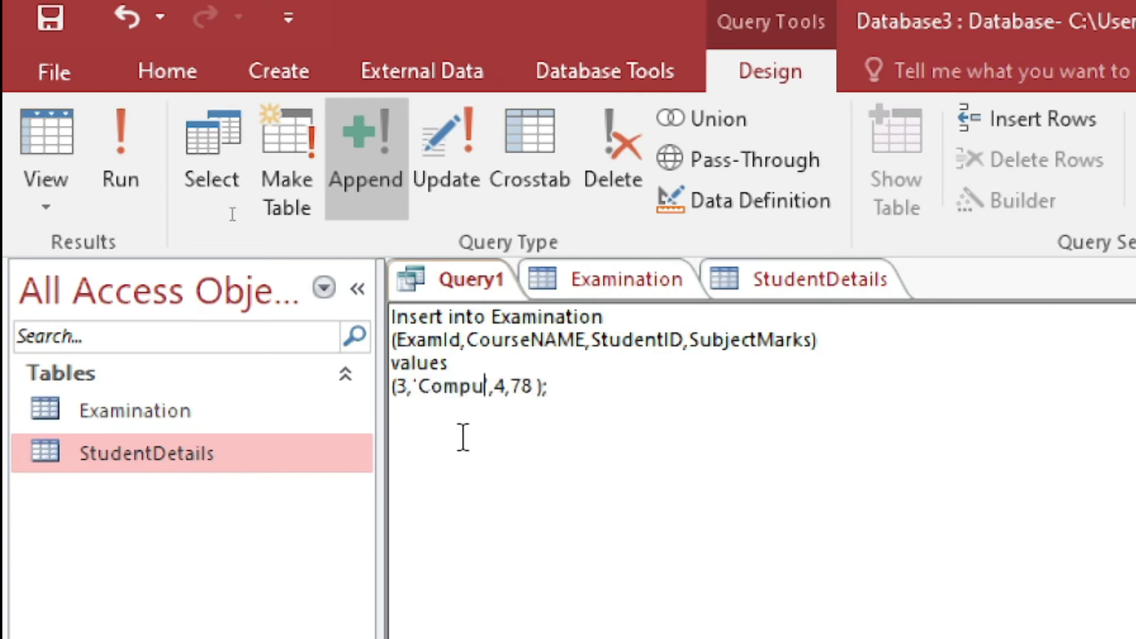
pyautogui.write(' Science')
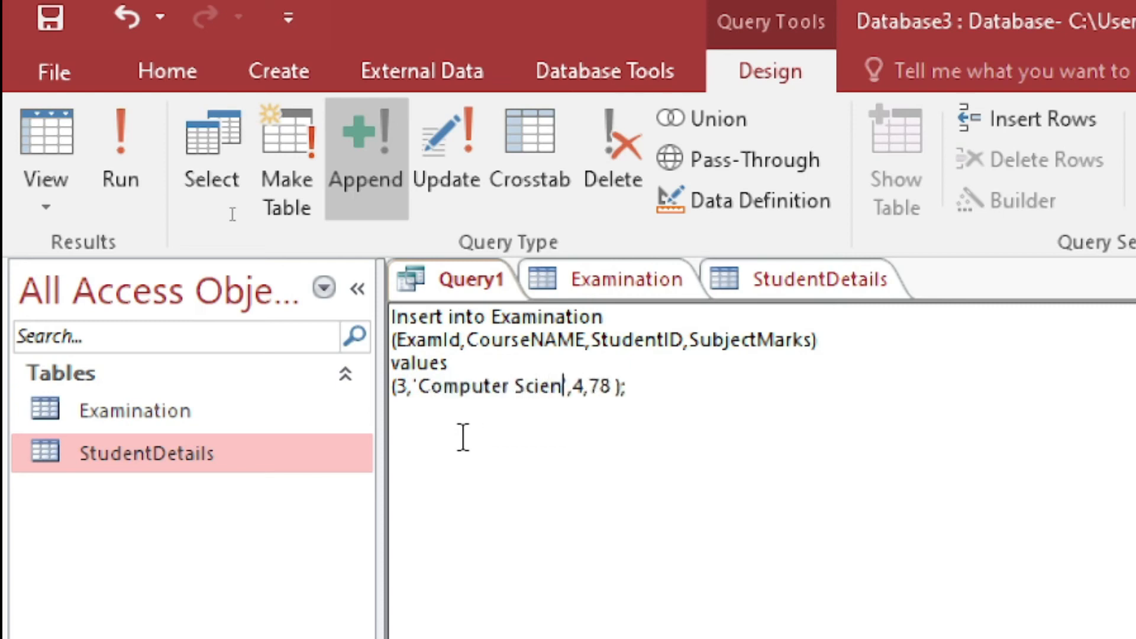
pyautogui.write("'")
# Set StudentID to 1 and SubjectMarks to 18 in the values list and run the append query
pyautogui.press('Right')
pyautogui.press('Delete')
pyautogui.write('1')
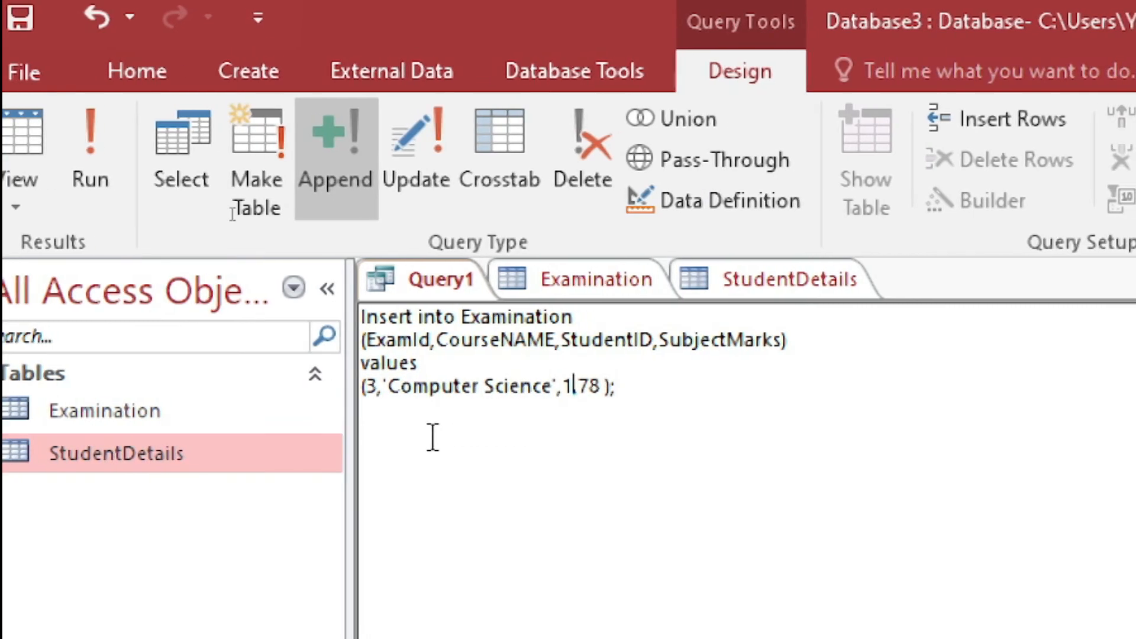
pyautogui.press('Delete')
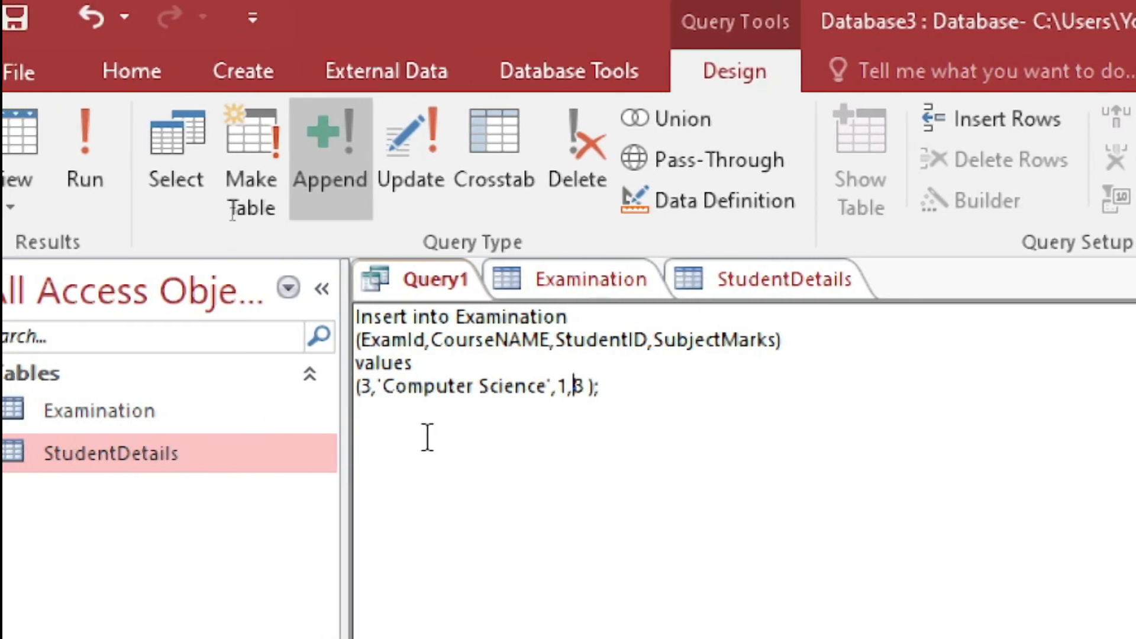
pyautogui.write('1')
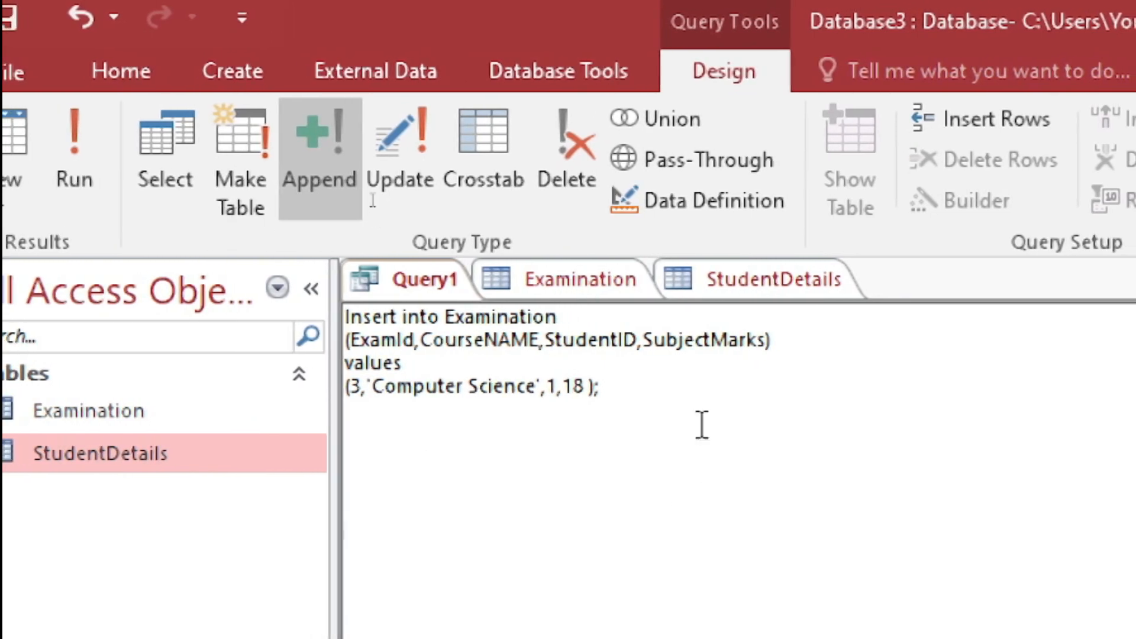
pyautogui.click(127, 155)
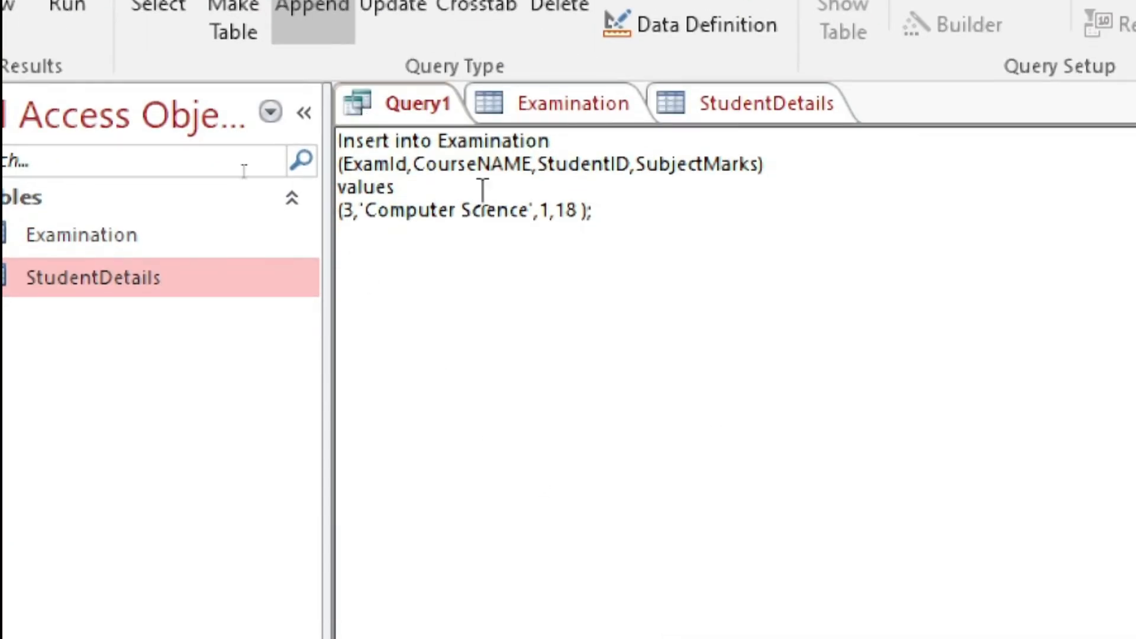
# Refresh the Examination table to load the newly appended records
pyautogui.click(554, 106)
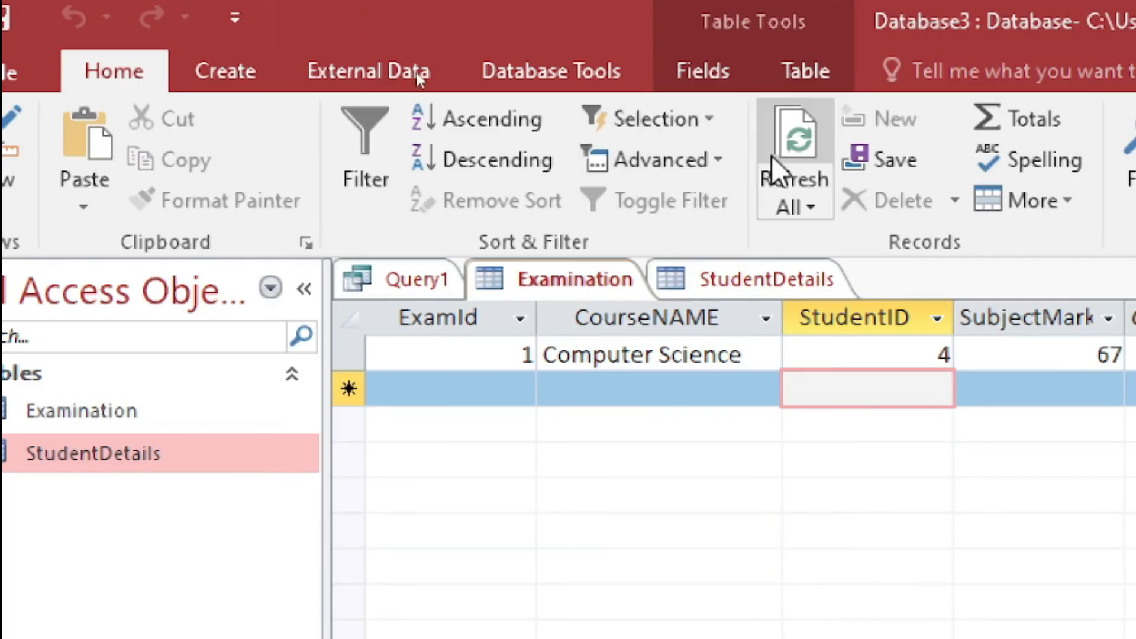
pyautogui.click(797, 178)
pyautogui.click(676, 457)
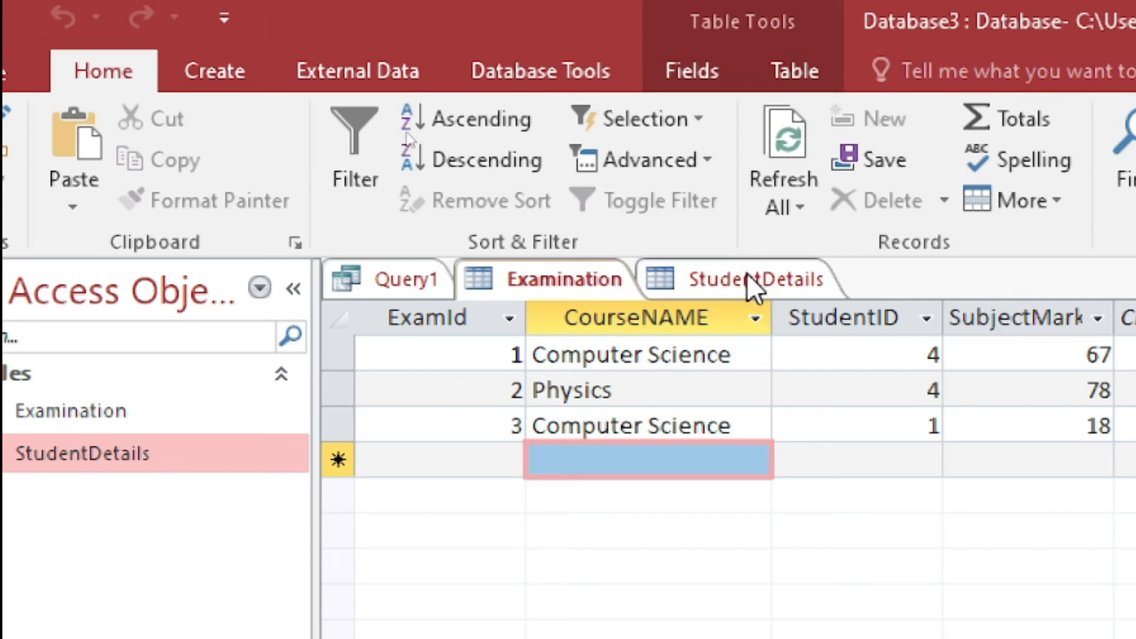
# Examine the course and StudentID values of the Examination records and compare them with the StudentDetails table
pyautogui.click(905, 357)
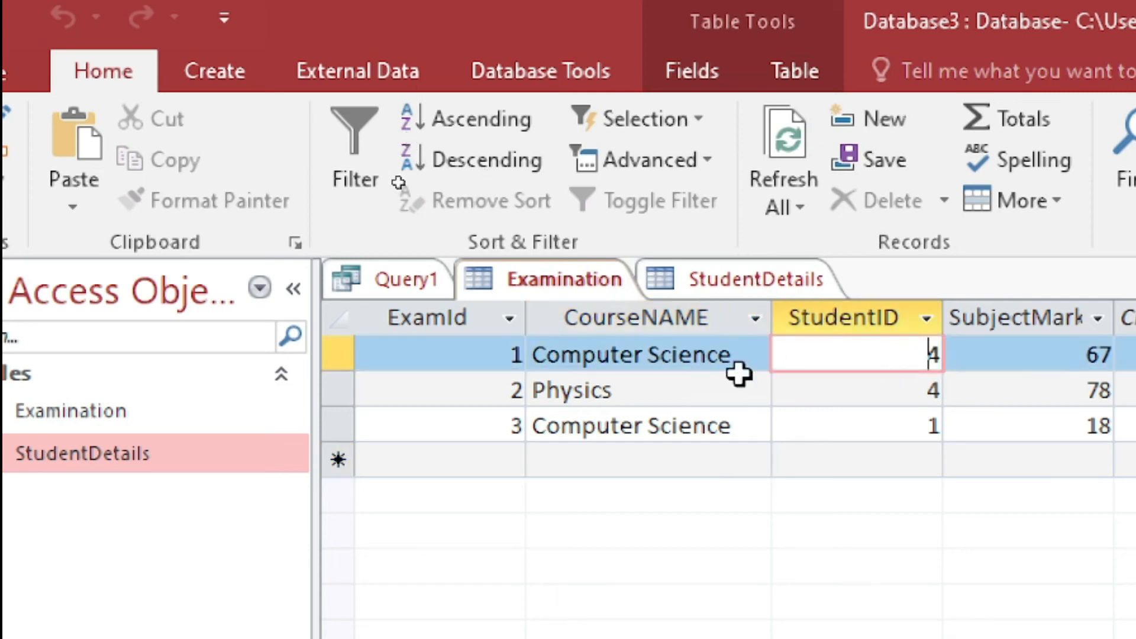
pyautogui.click(657, 401)
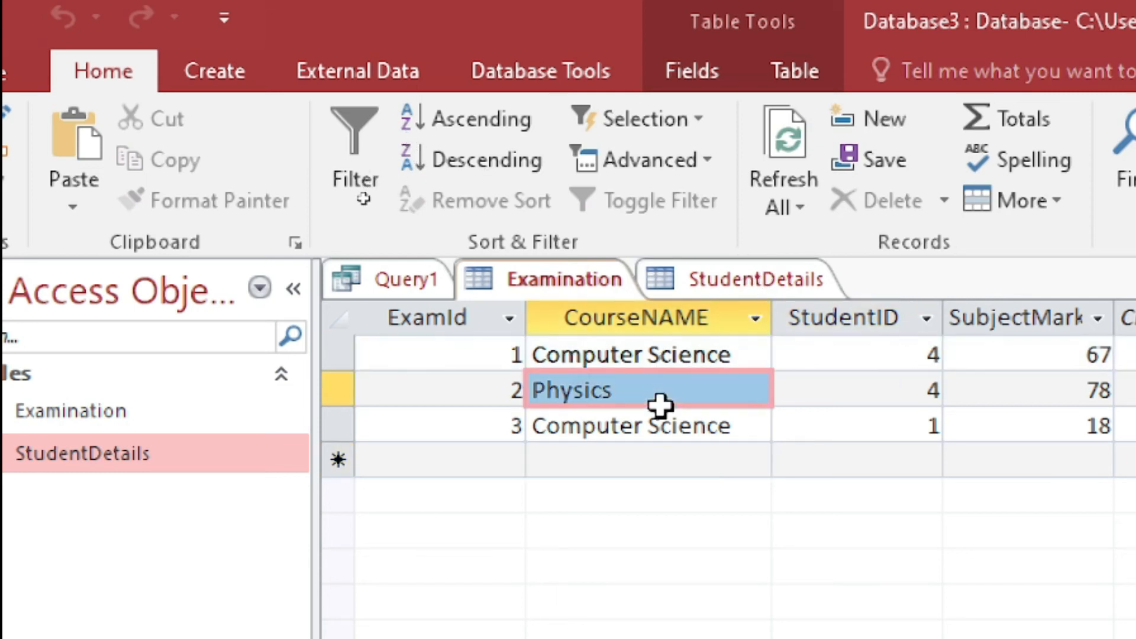
pyautogui.click(911, 425)
pyautogui.click(698, 425)
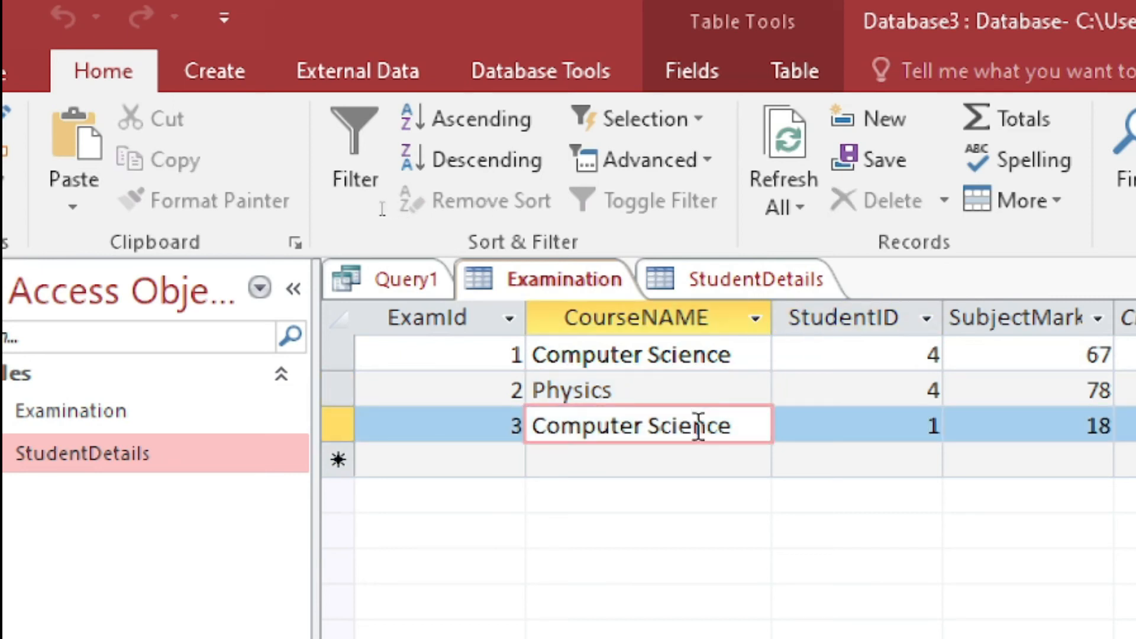
pyautogui.click(674, 283)
pyautogui.click(573, 277)
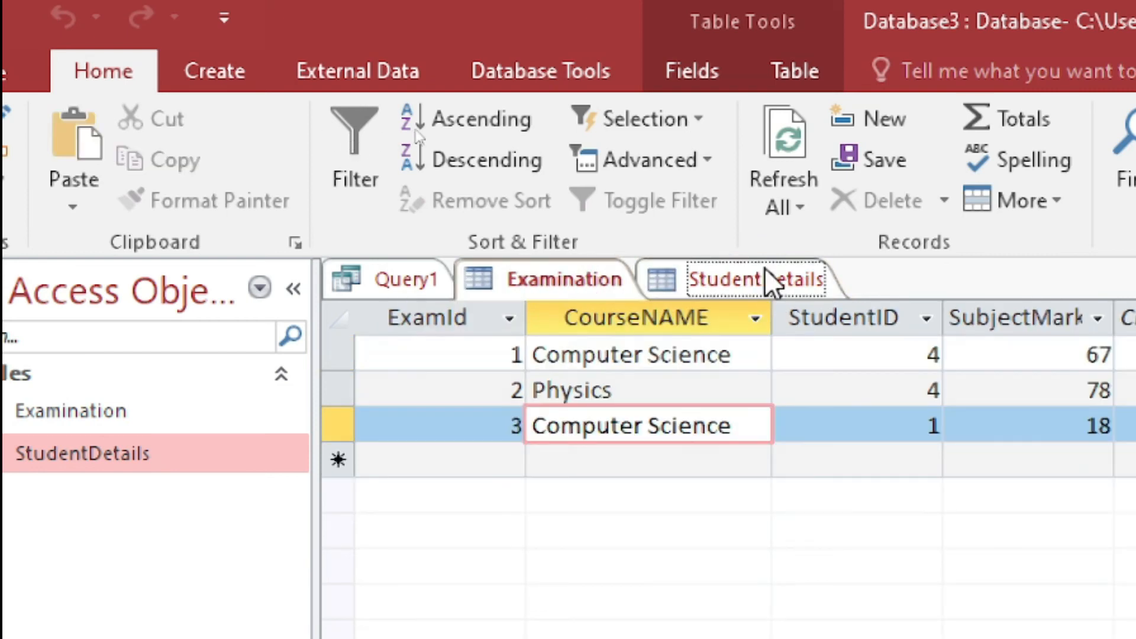
pyautogui.click(765, 270)
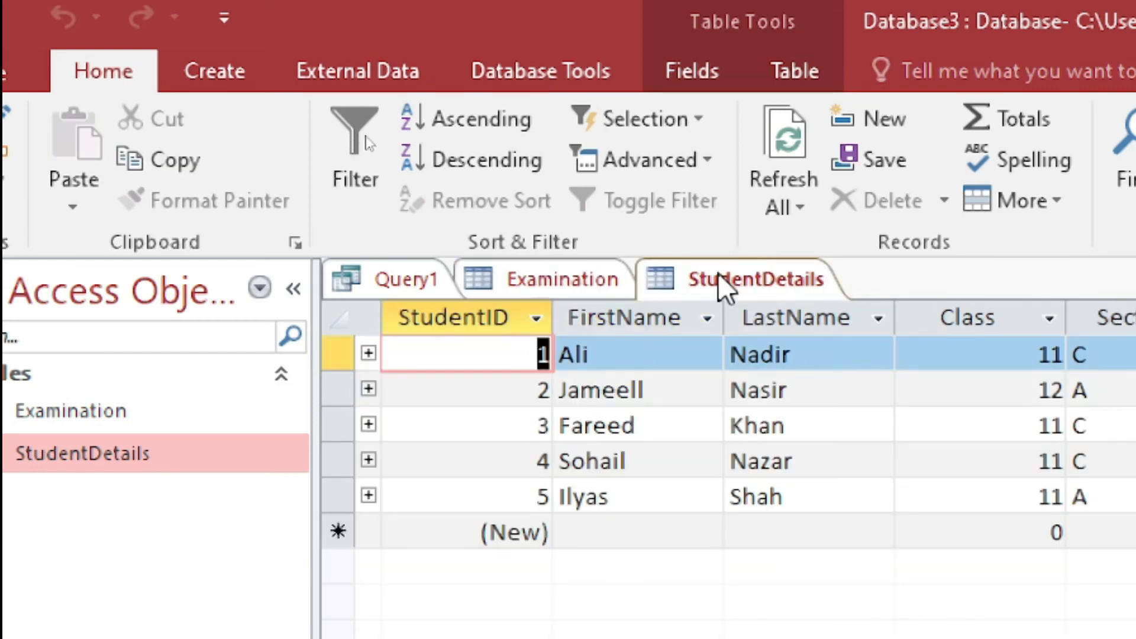
# Clear the insert statement from Query1 and begin a SELECT statement with an empty line below it
pyautogui.click(395, 277)
pyautogui.moveTo(637, 398); pyautogui.dragTo(305, 352)
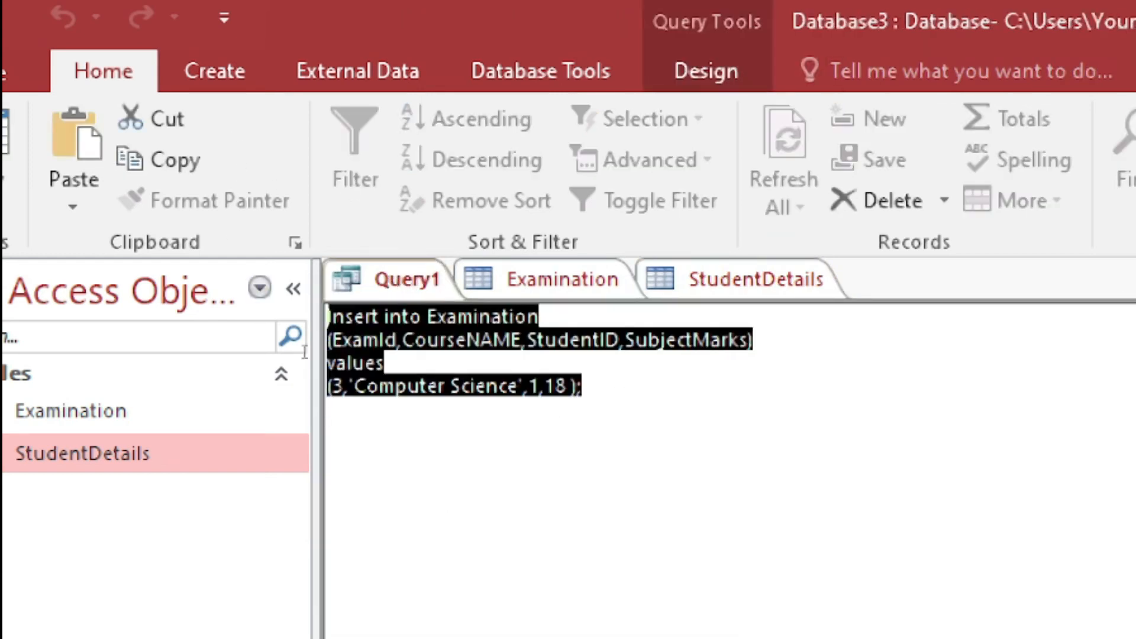
pyautogui.press('Delete')
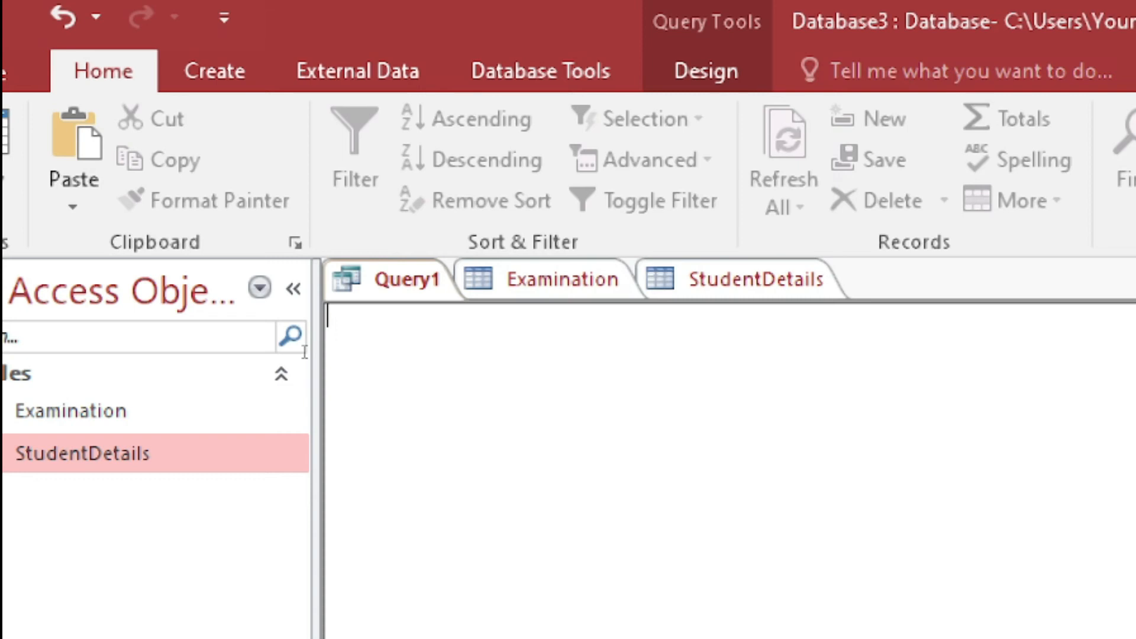
pyautogui.write('SELECT')
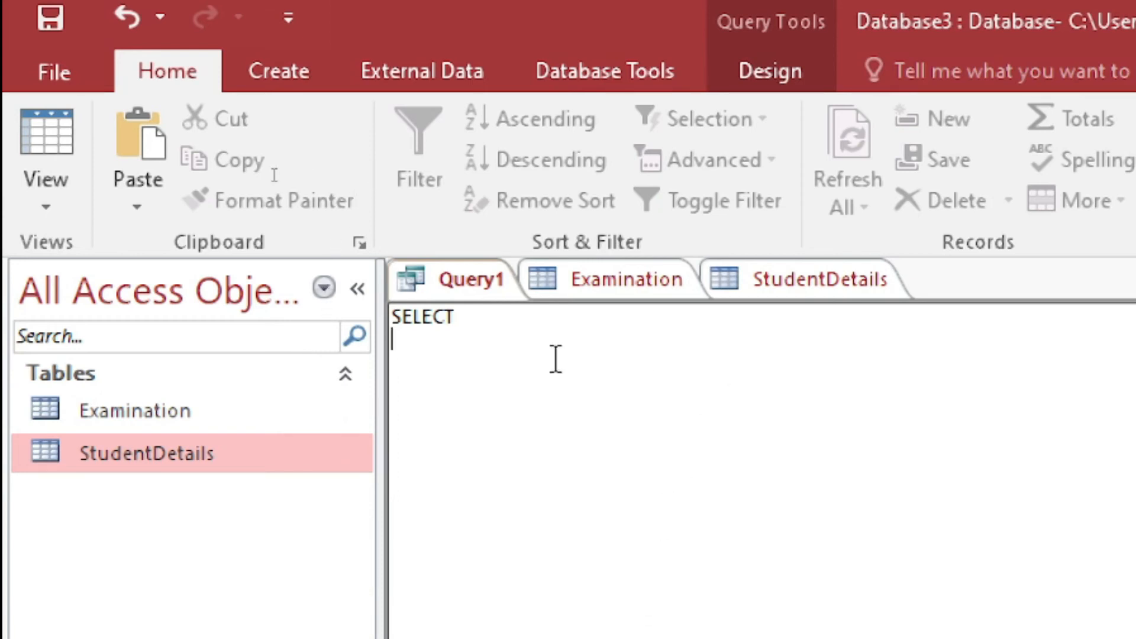
pyautogui.press('Return')
# Enter the table name StudentDetails below SELECT, checking the StudentID column in both tables along the way
pyautogui.write('Student')
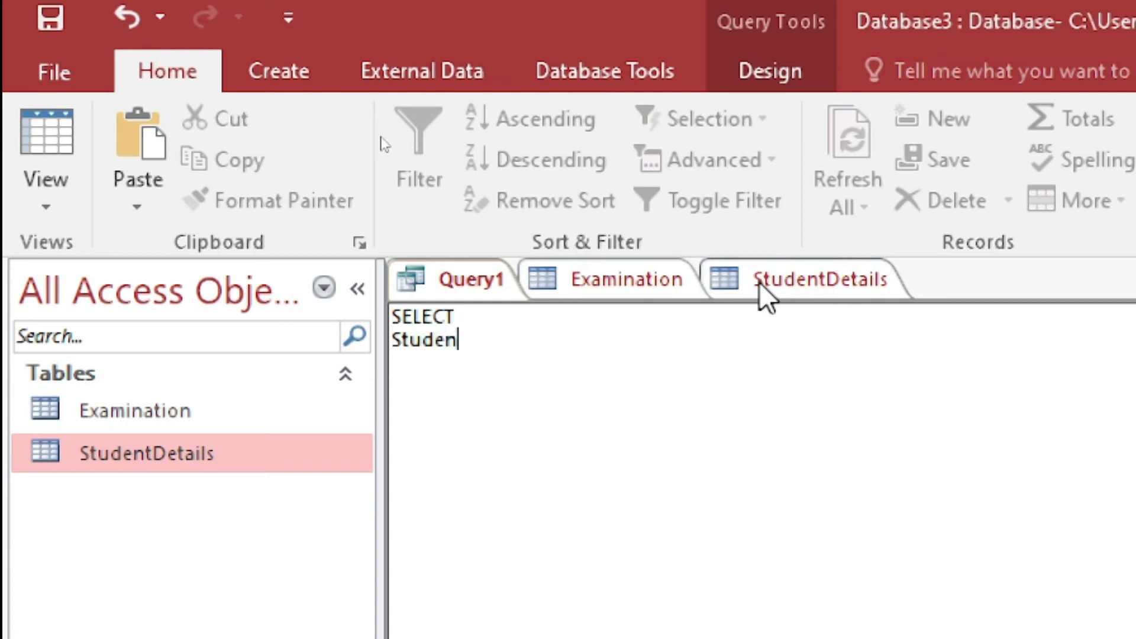
pyautogui.click(671, 289)
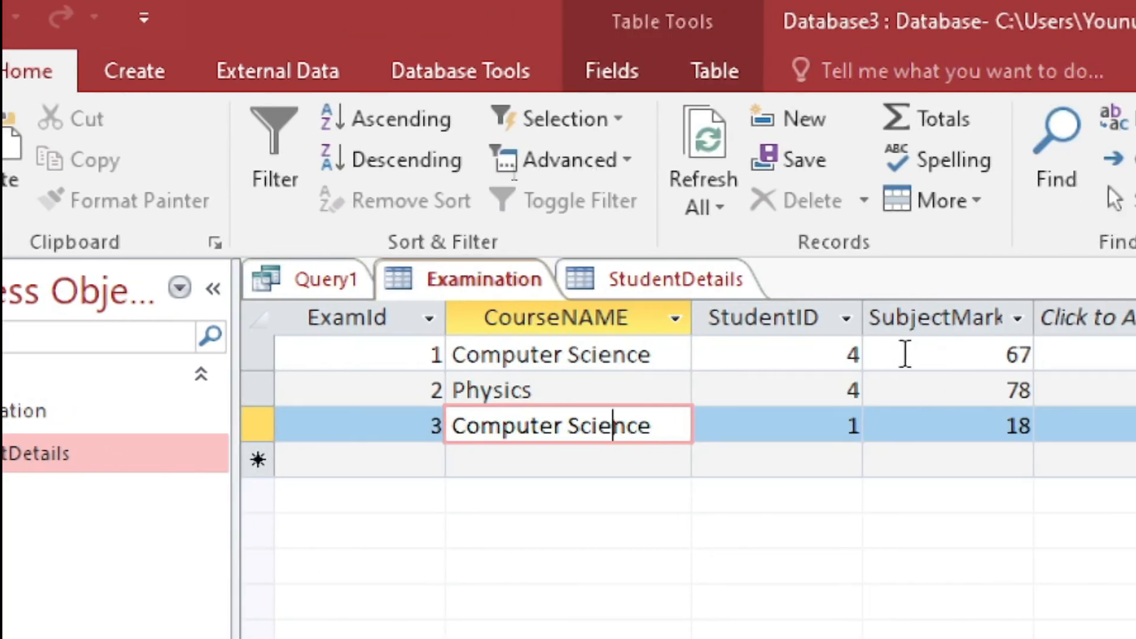
pyautogui.click(808, 320)
pyautogui.click(662, 282)
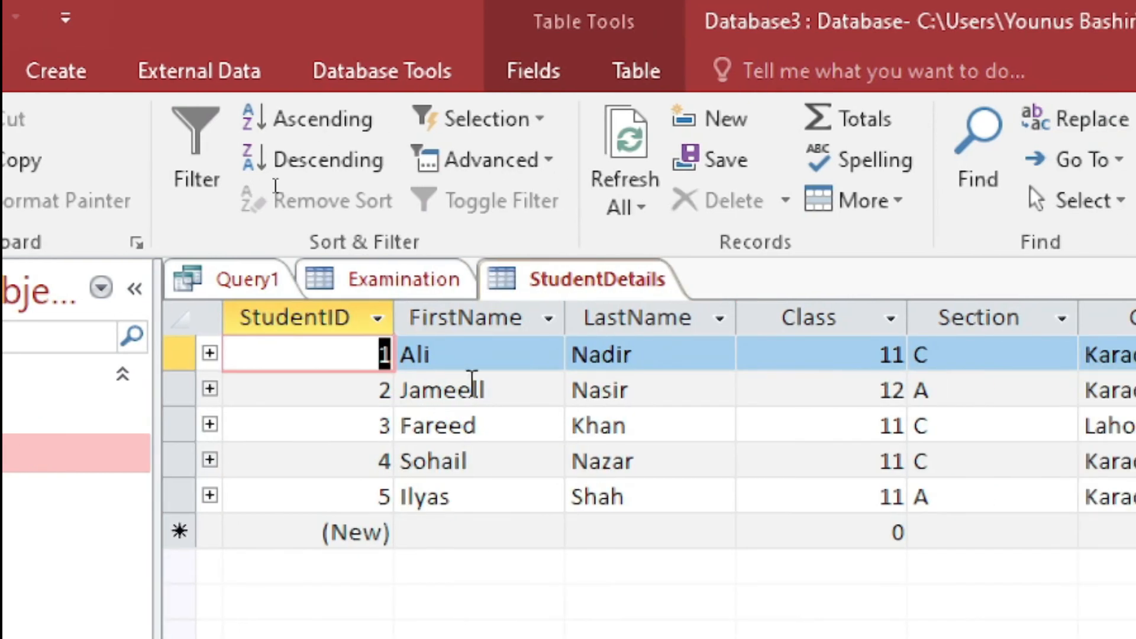
pyautogui.click(249, 287)
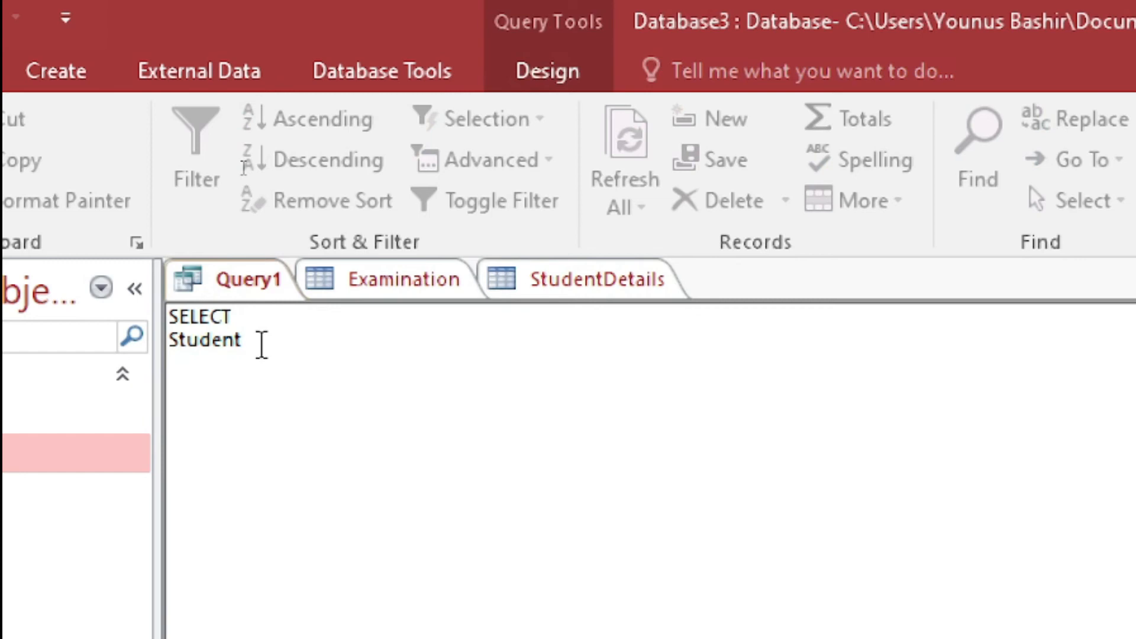
pyautogui.write('De')
pyautogui.write('tials')
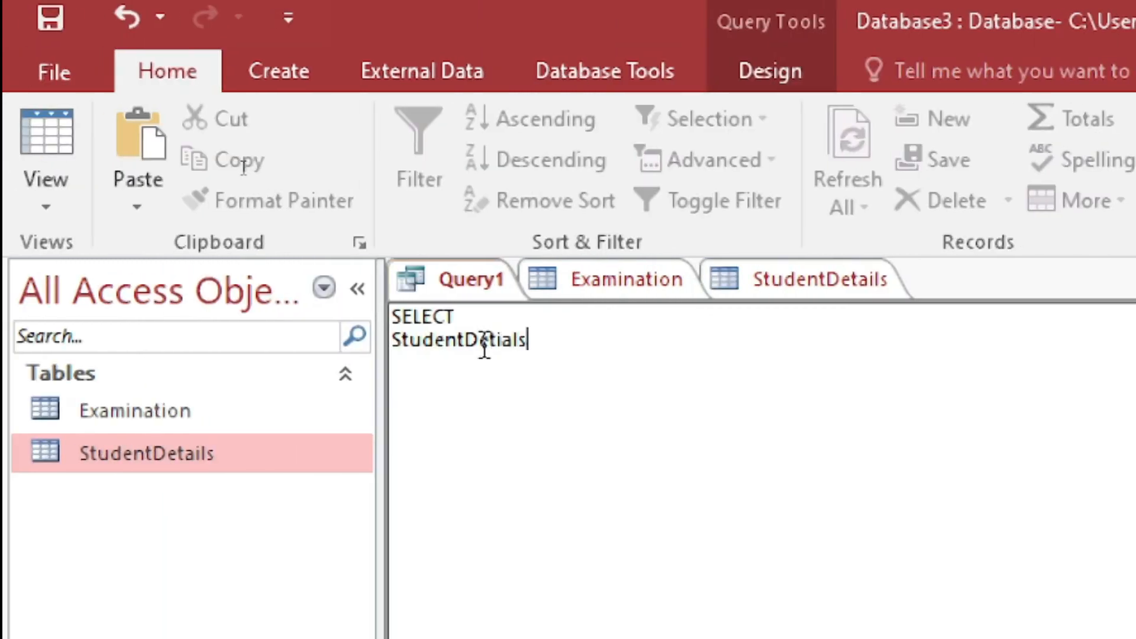
pyautogui.press('BackSpace')
pyautogui.press('BackSpace')
pyautogui.write('ail')
# Complete the first selected field as StudentDetails.FirstName, followed by a comma and a new line
pyautogui.click(813, 275)
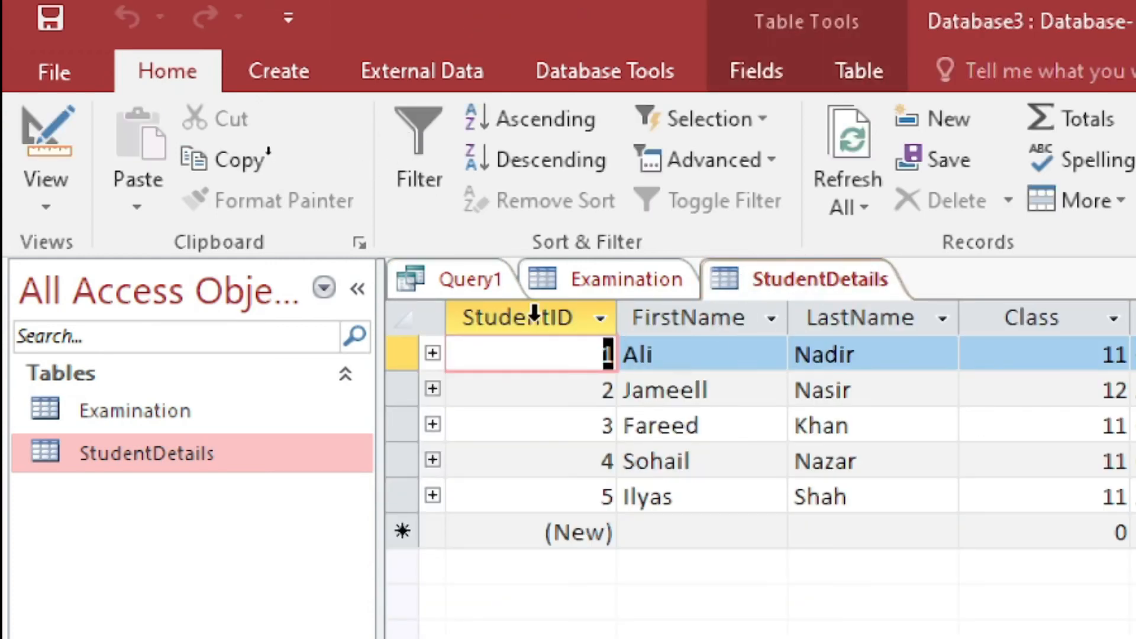
pyautogui.click(584, 286)
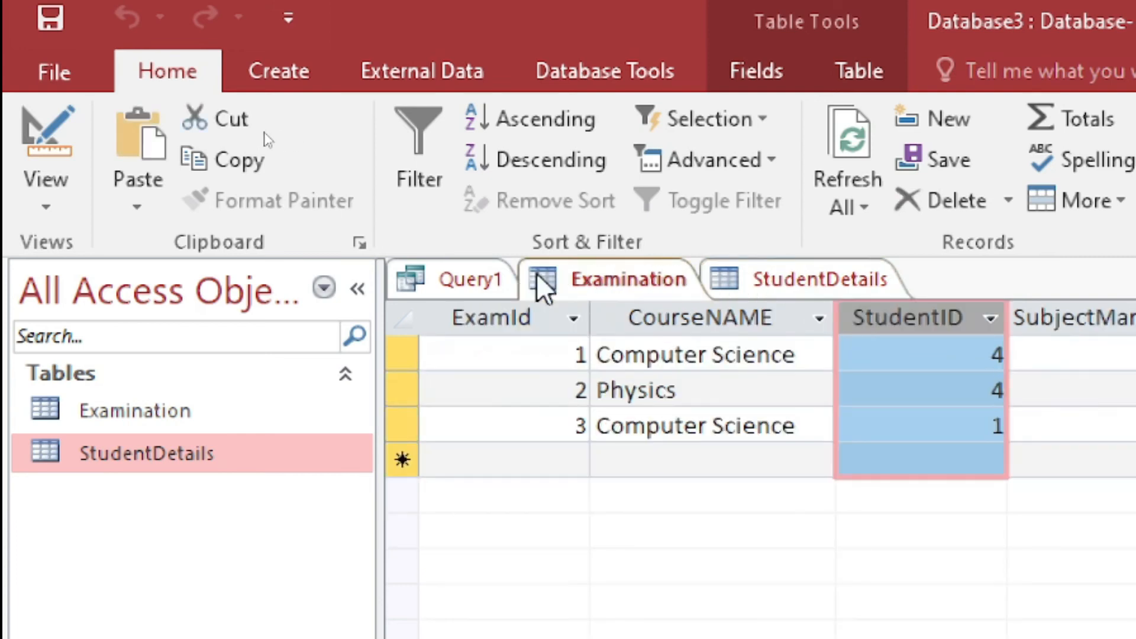
pyautogui.click(459, 287)
pyautogui.write('FirstName')
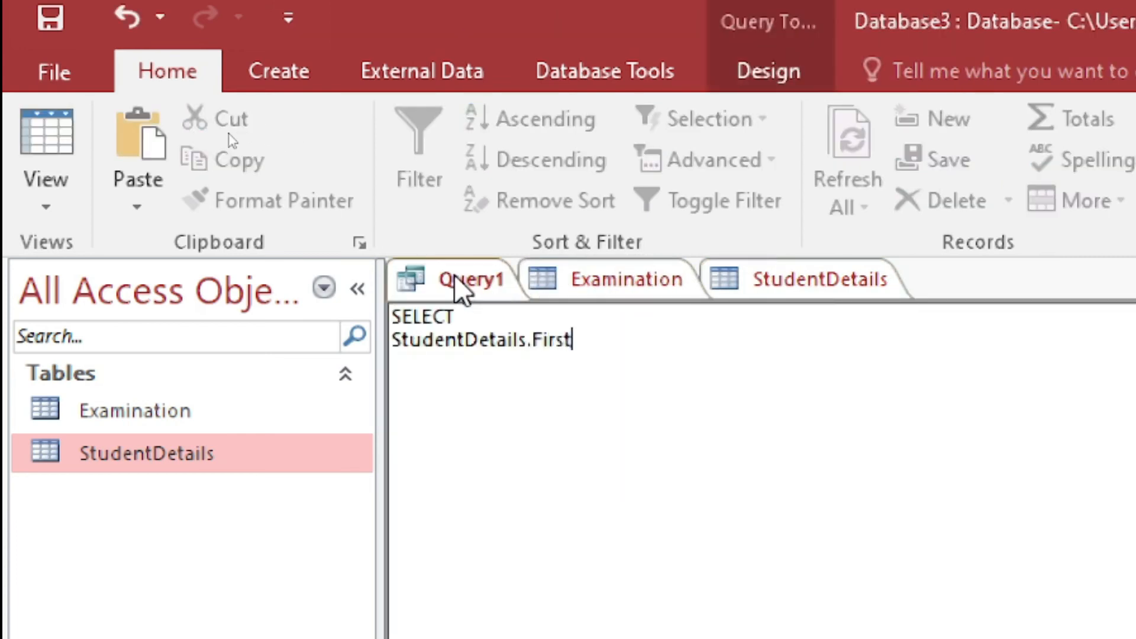
pyautogui.write(',')
pyautogui.press('Return')
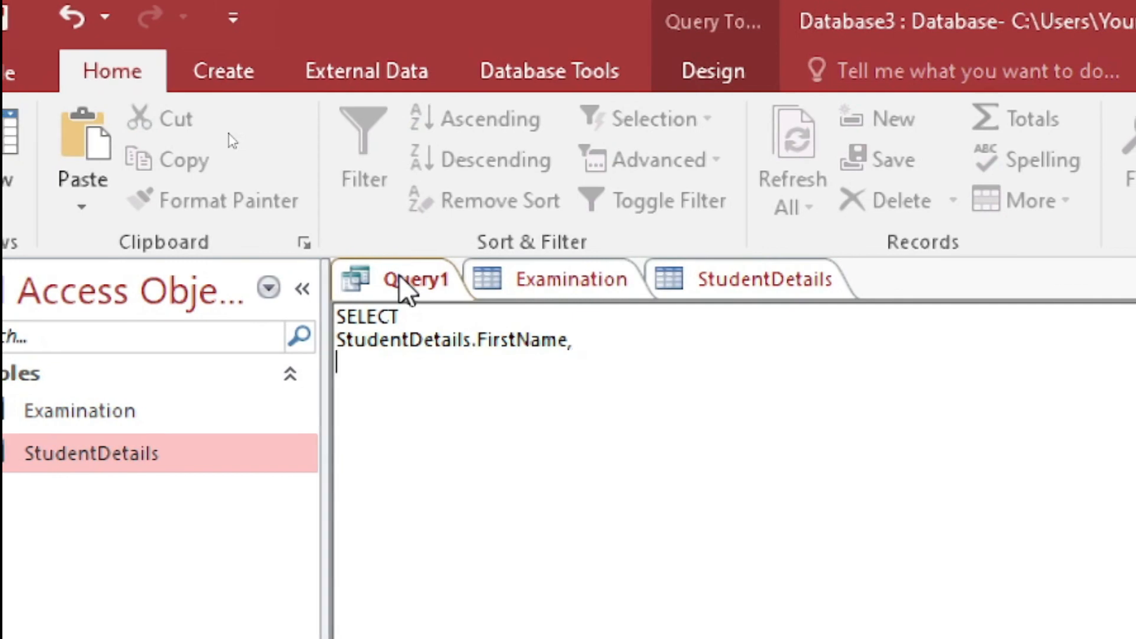
# Add StudentDetails.Class as the second selected field, followed by a comma and a new line
pyautogui.click(814, 293)
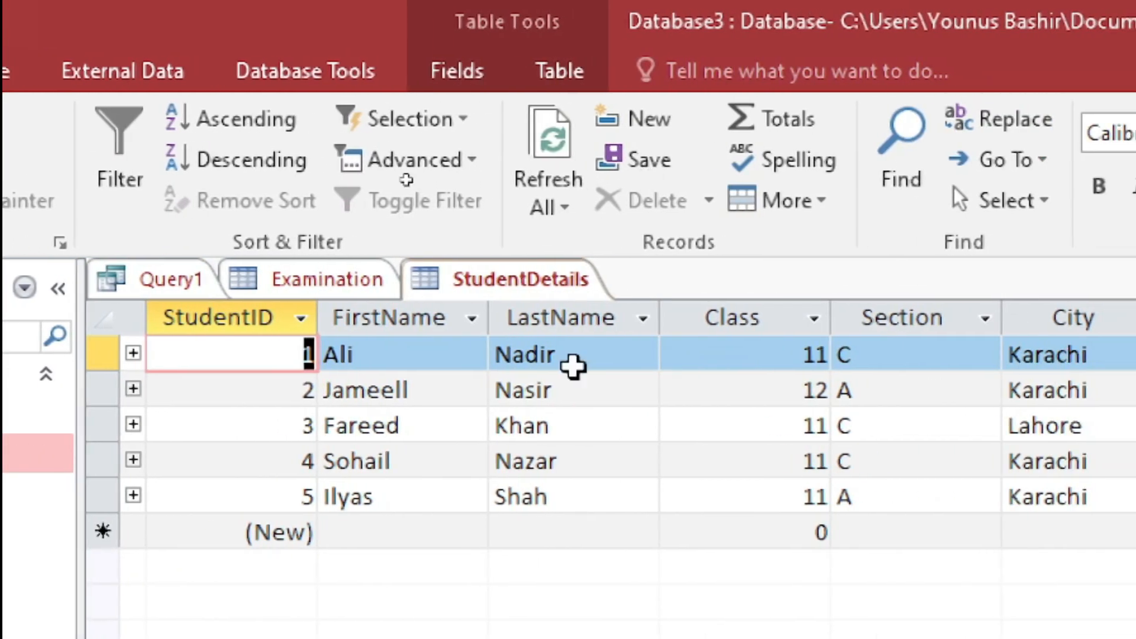
pyautogui.click(177, 289)
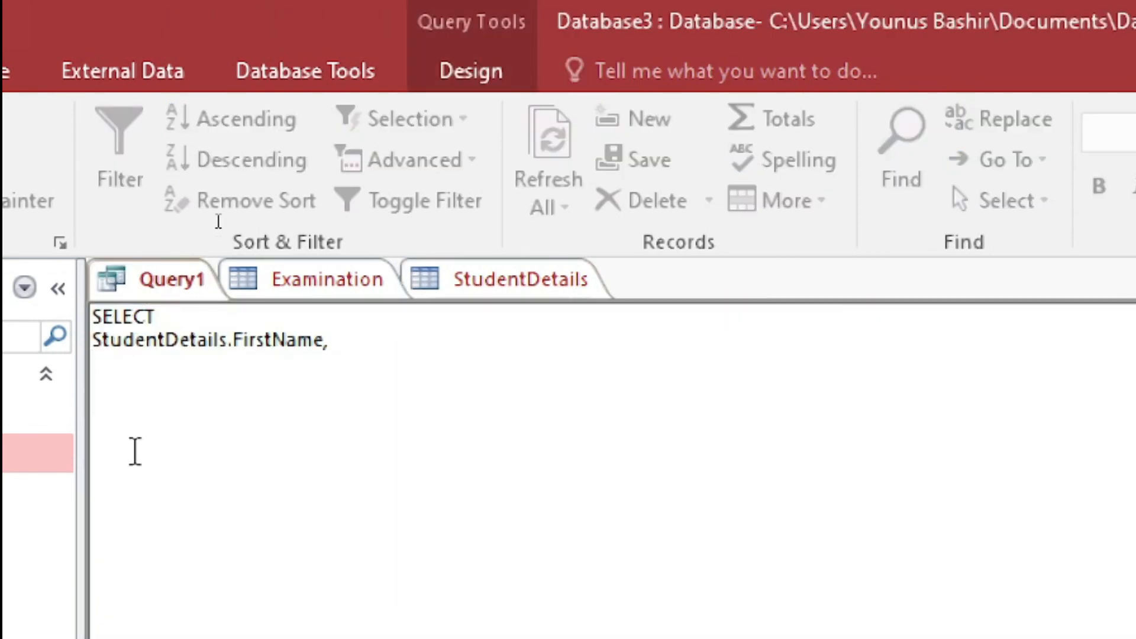
pyautogui.write('StudentD')
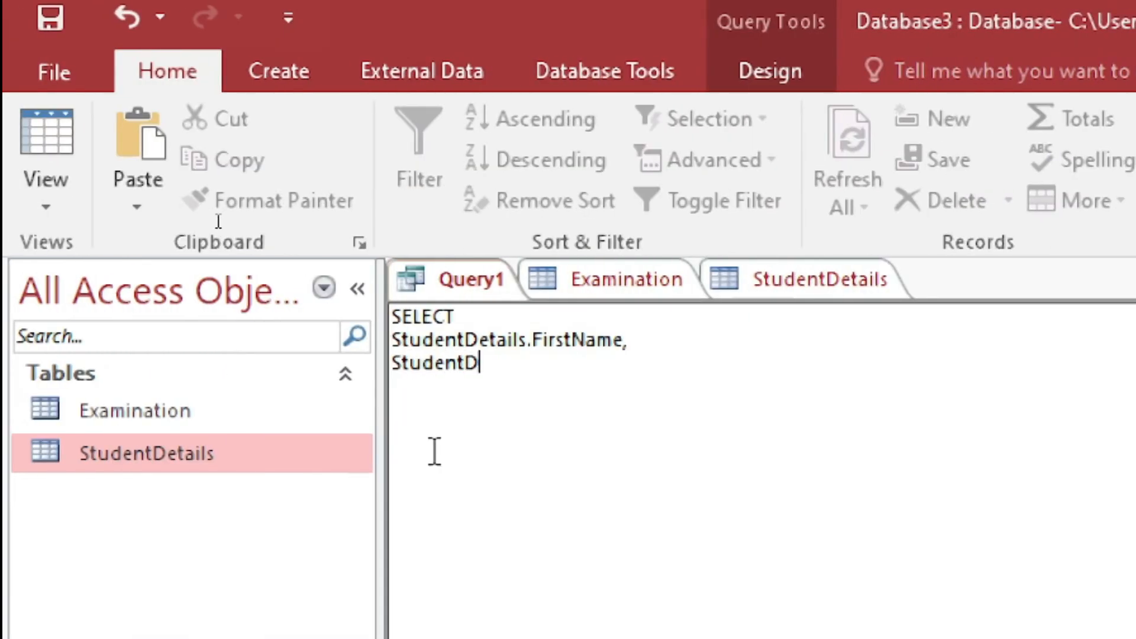
pyautogui.write('etails')
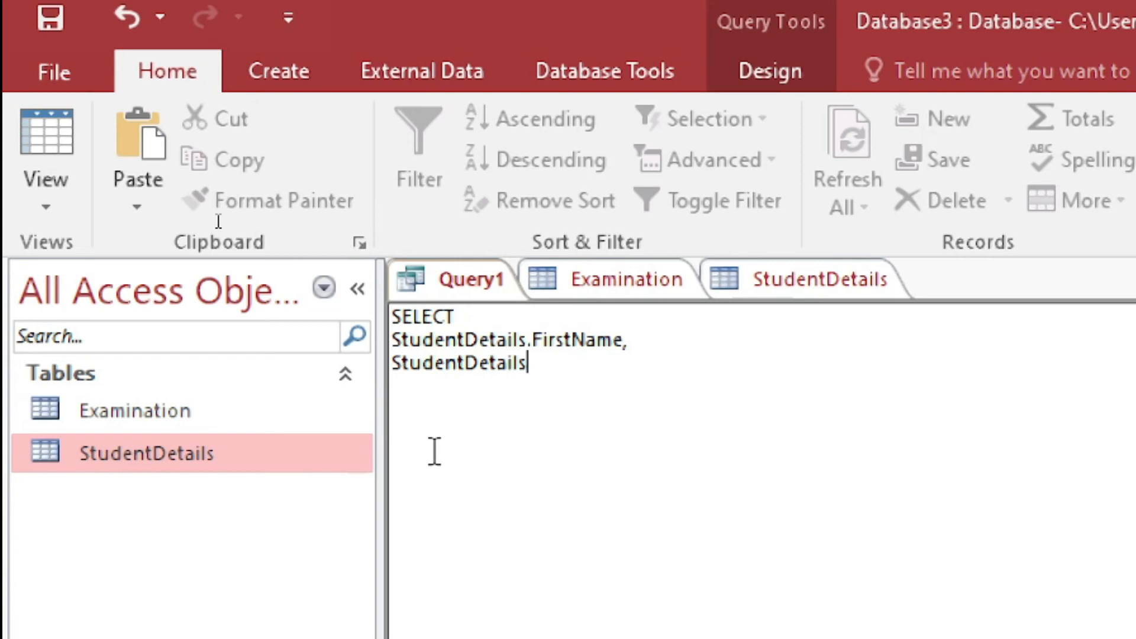
pyautogui.write('.Class,')
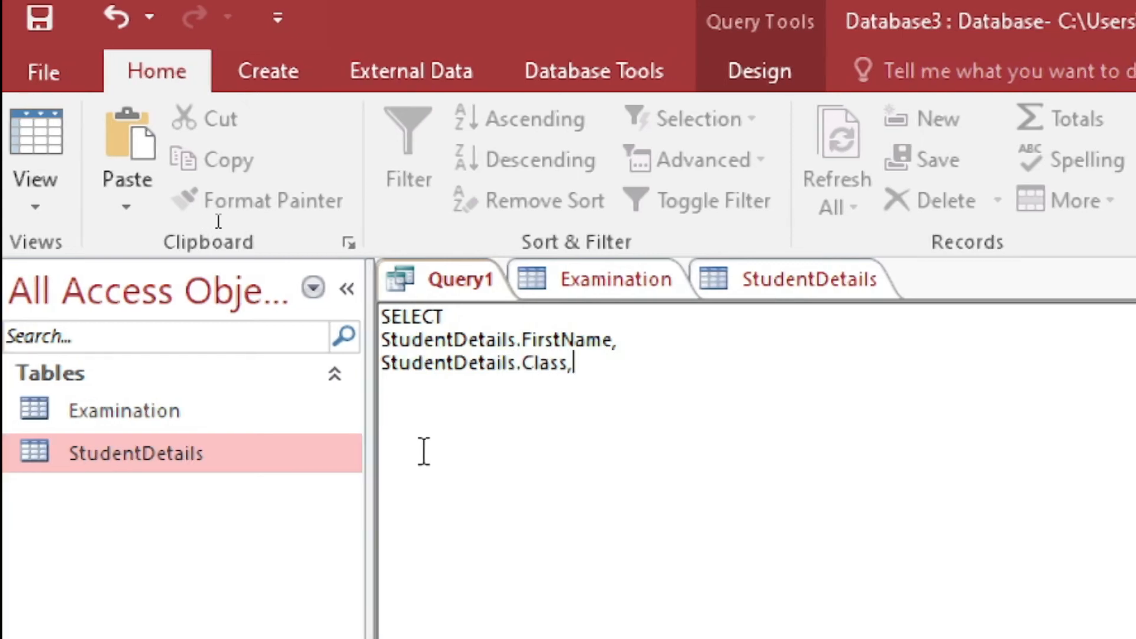
pyautogui.press('Return')
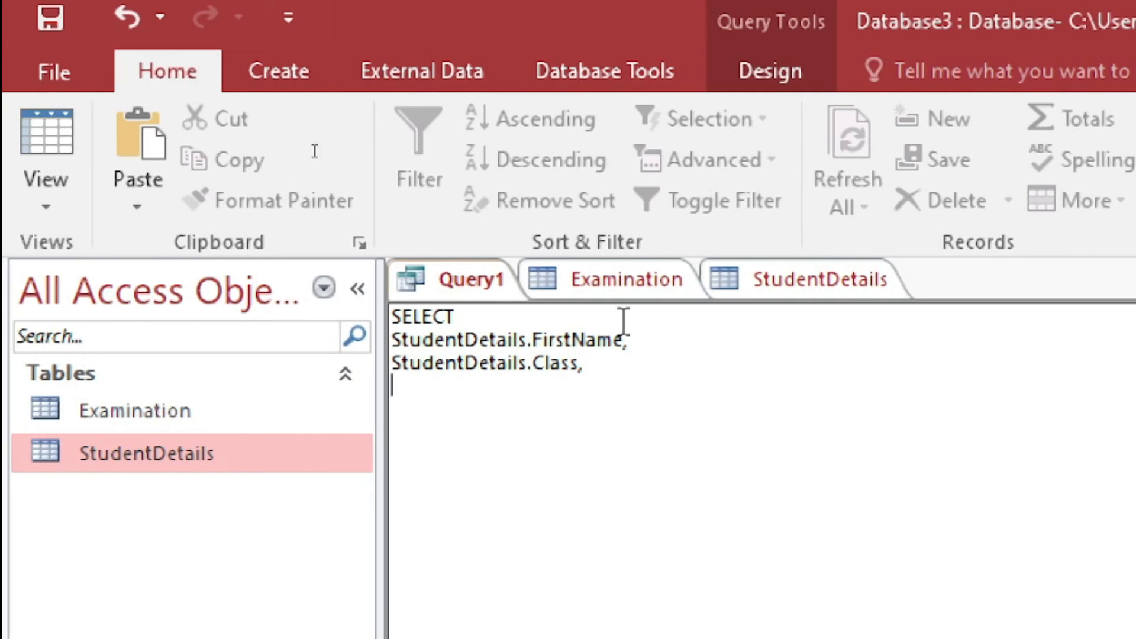
# Check the field names in the Examination table and add Examination.CourseName as the third selected field, followed by a comma and a new line
pyautogui.click(622, 280)
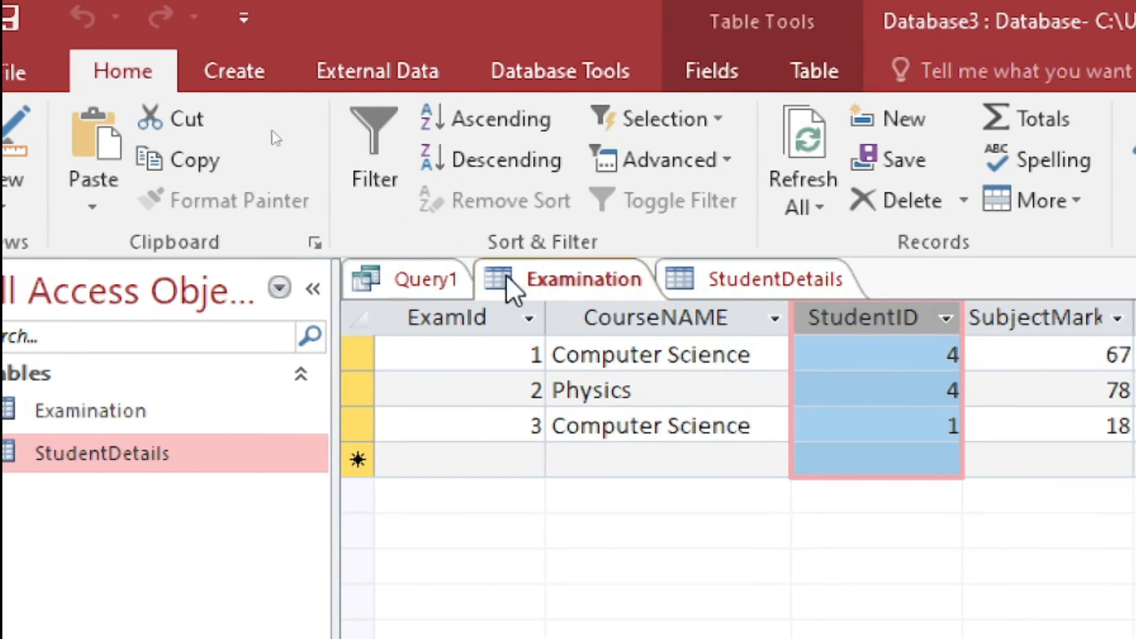
pyautogui.click(413, 281)
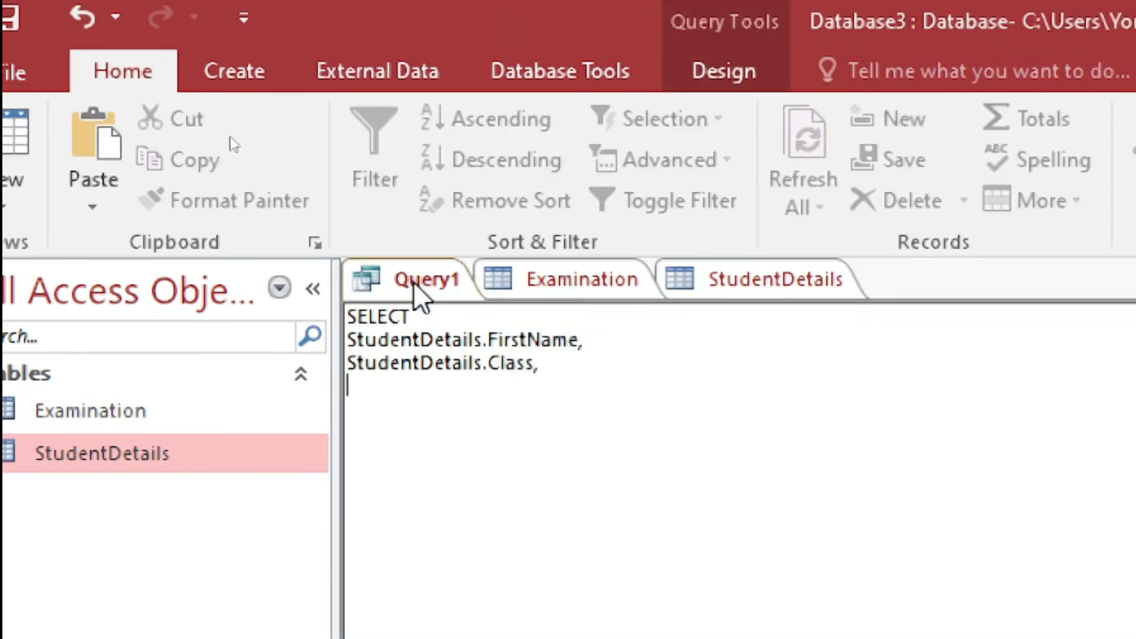
pyautogui.write('Exami')
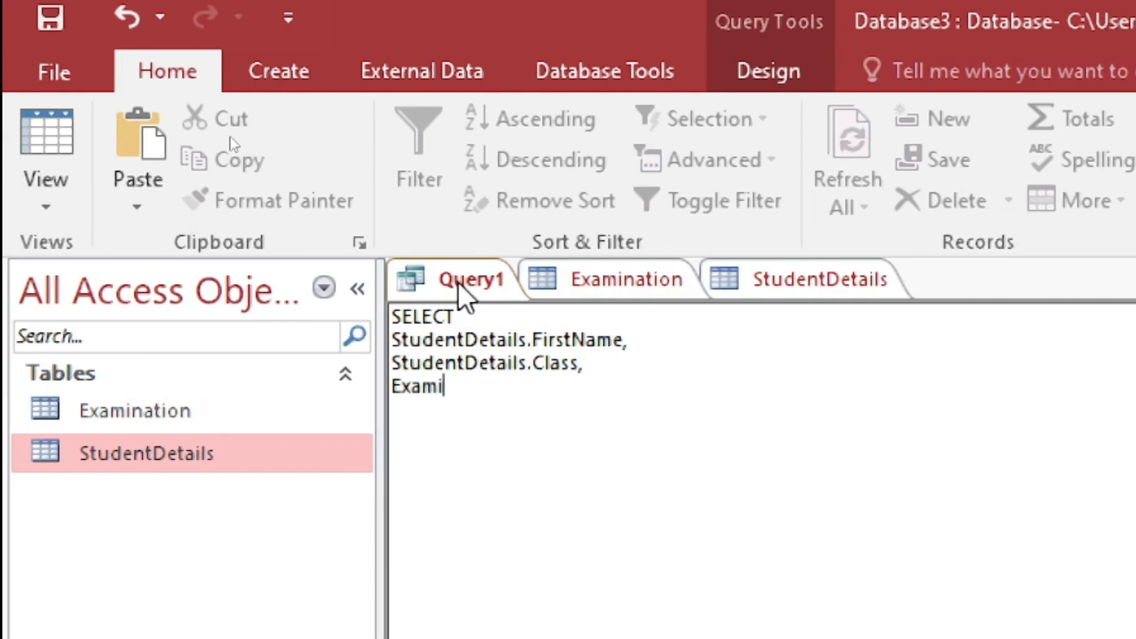
pyautogui.write('nation.C')
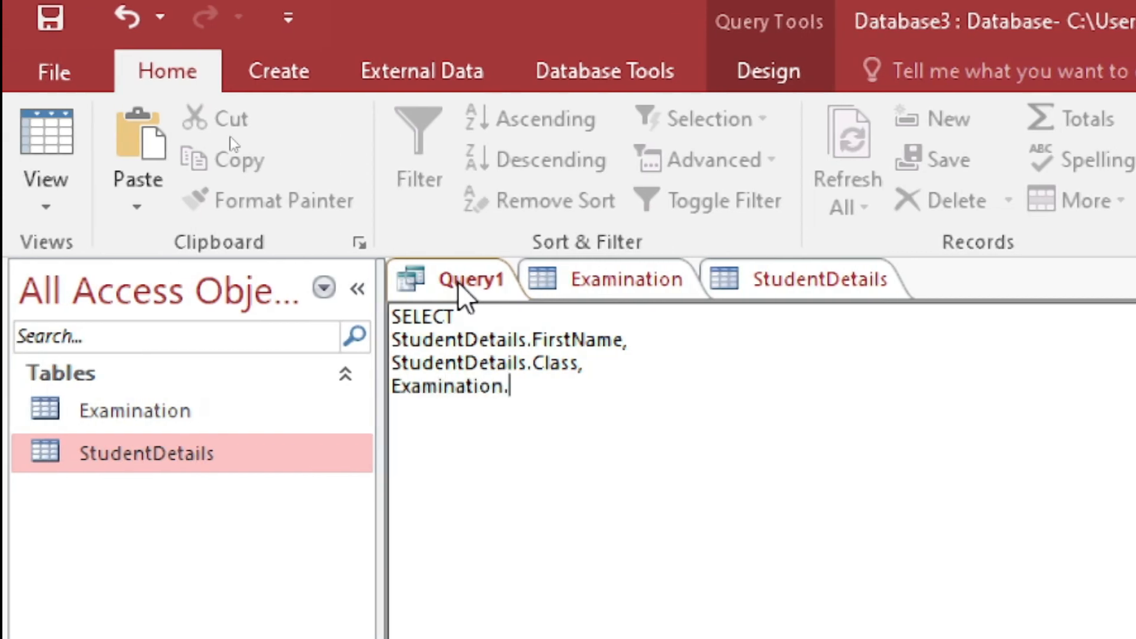
pyautogui.write('ourseName')
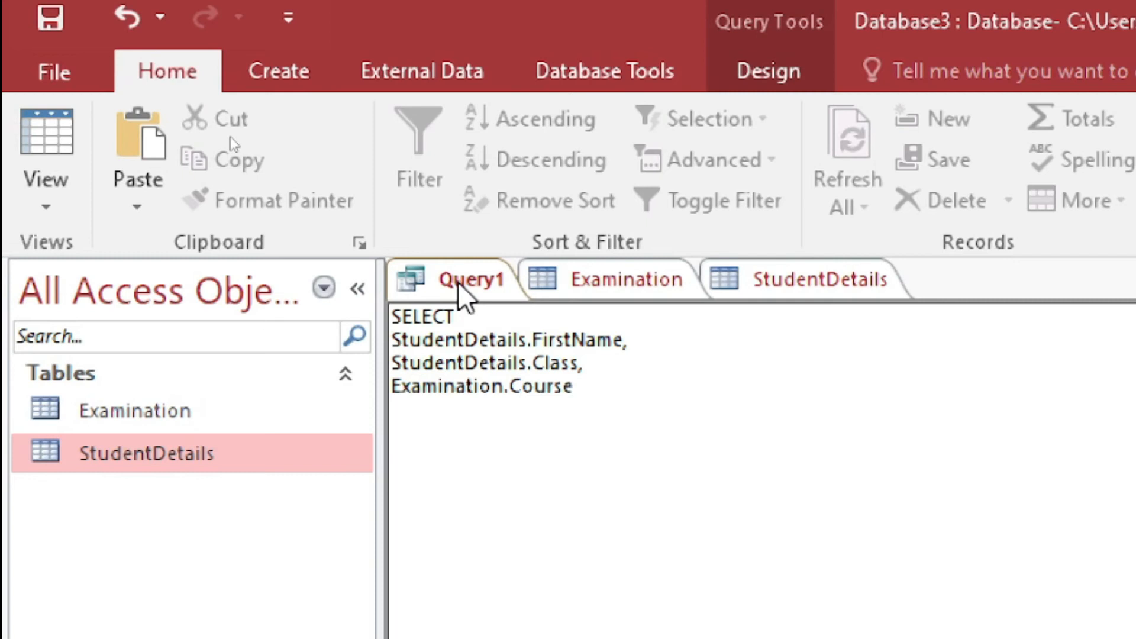
pyautogui.write(',')
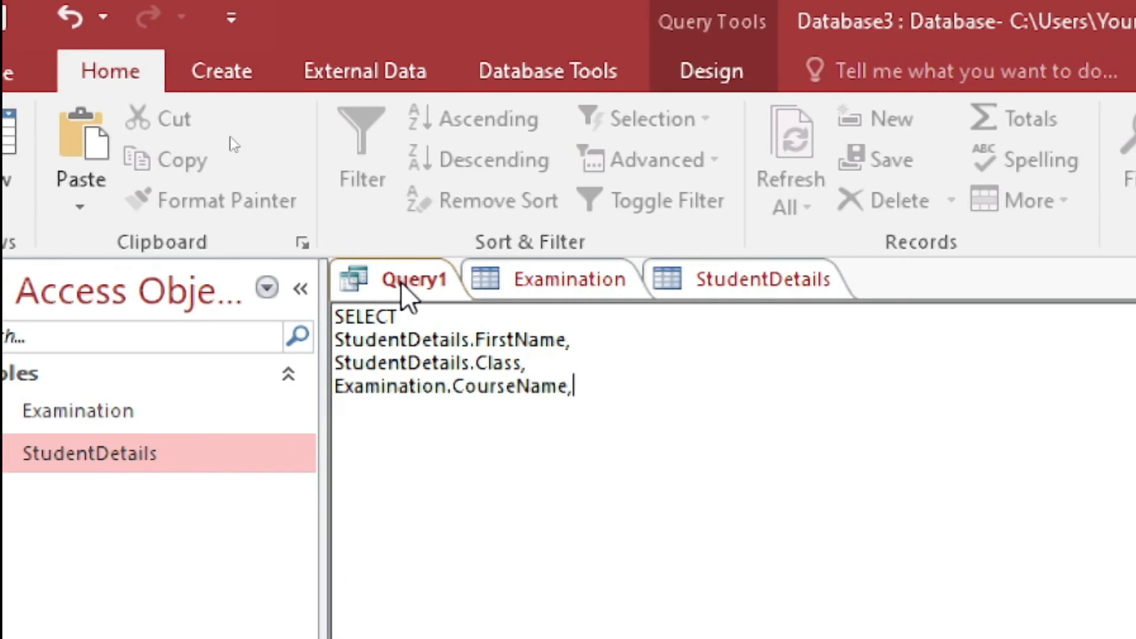
pyautogui.press('Return')
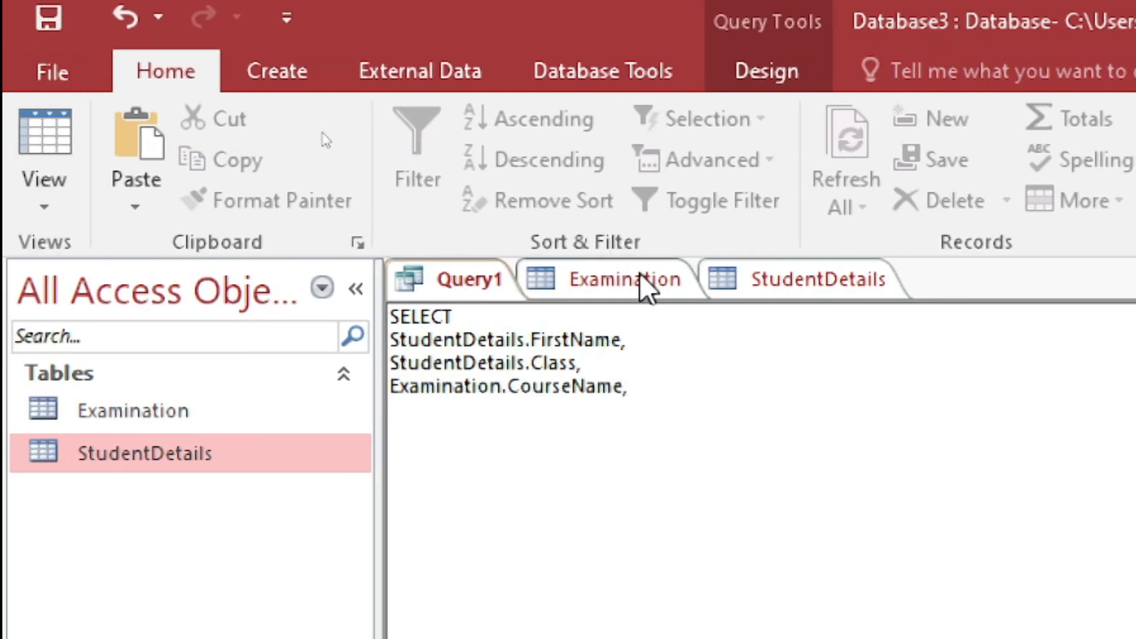
# Add Examination.SubjectMarks as the last selected field, consulting the Examination table for the field's name
pyautogui.write('Examinat')
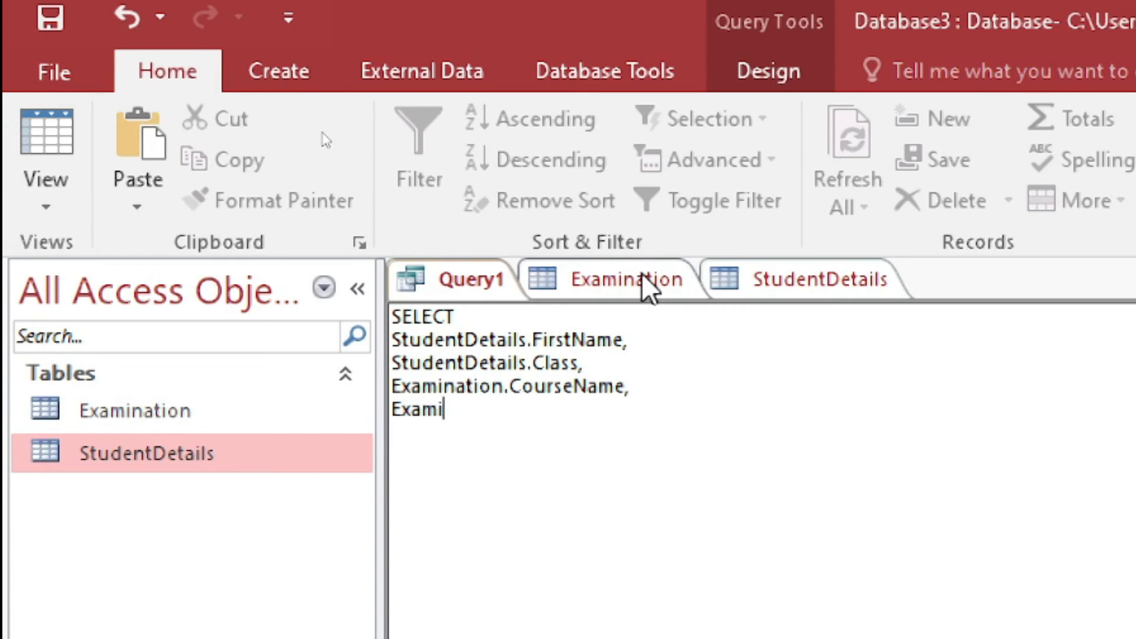
pyautogui.write('ion.')
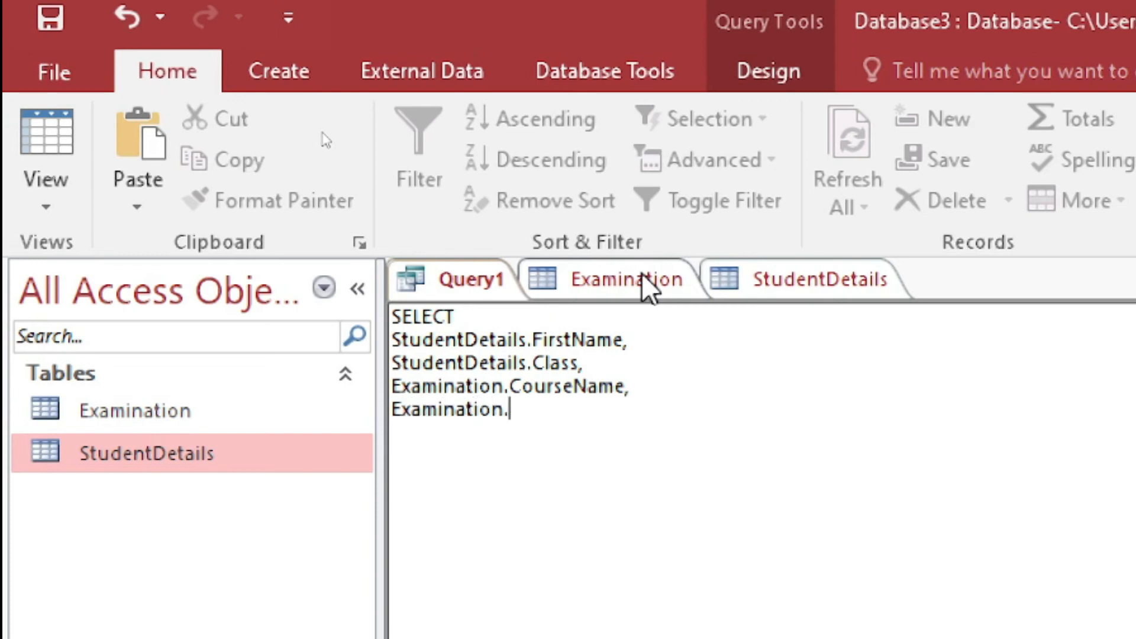
pyautogui.click(647, 283)
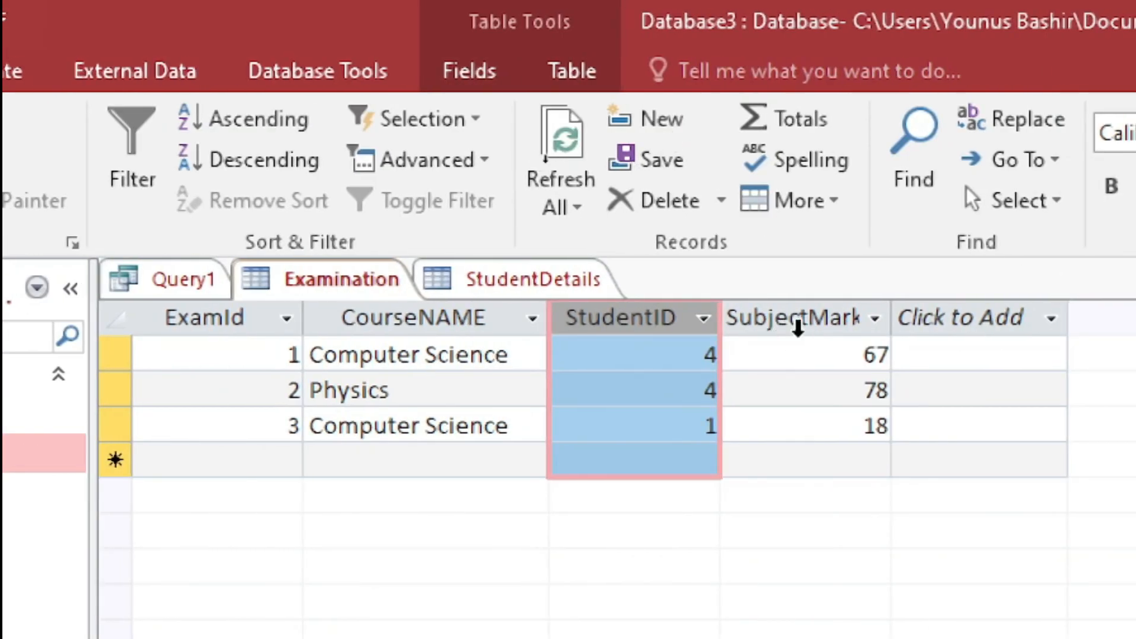
pyautogui.click(155, 288)
pyautogui.write('.')
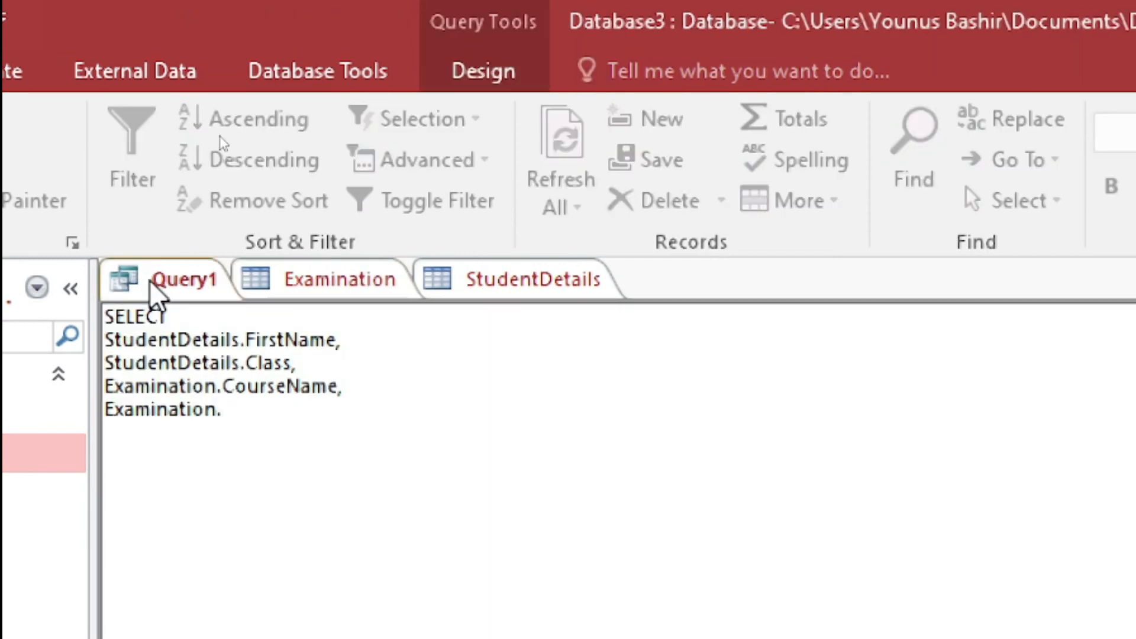
pyautogui.write('Sub')
pyautogui.write('jectMakrs')
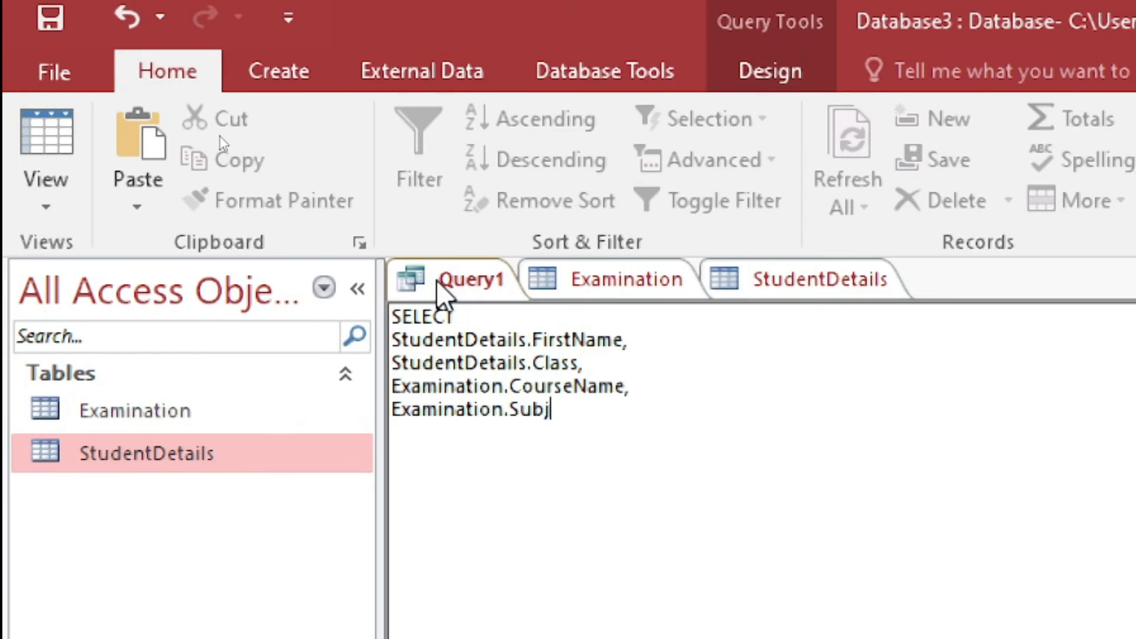
pyautogui.press('BackSpace')
pyautogui.press('BackSpace')
pyautogui.press('BackSpace')
pyautogui.write('rks')
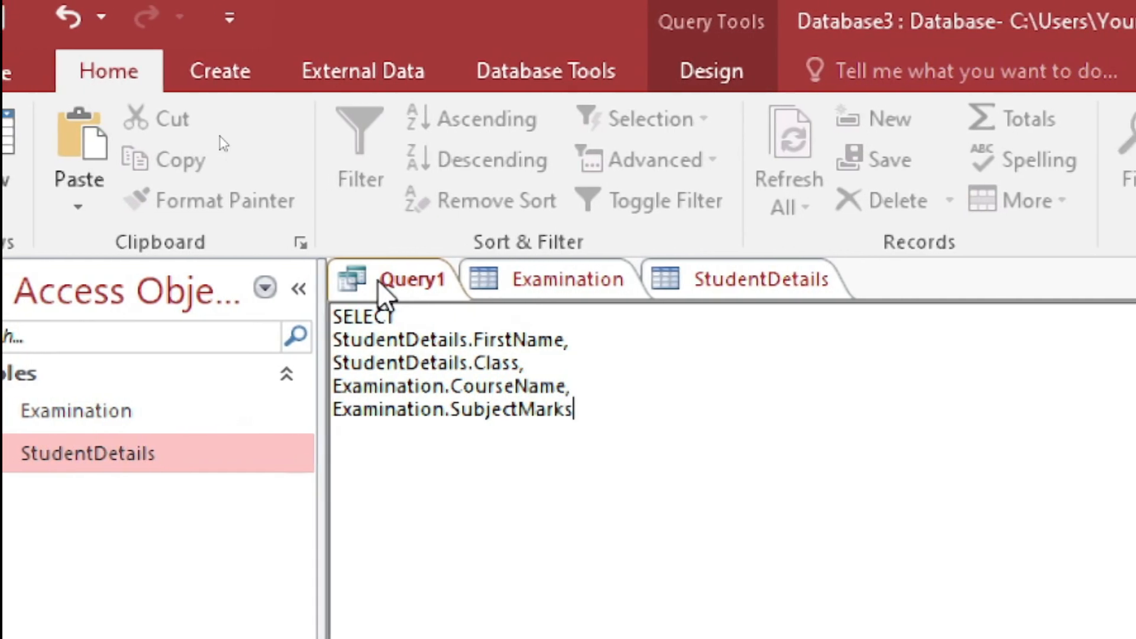
# Widen the SubjectMarks column in the Examination table to check its full name, and return to Query1
pyautogui.click(576, 283)
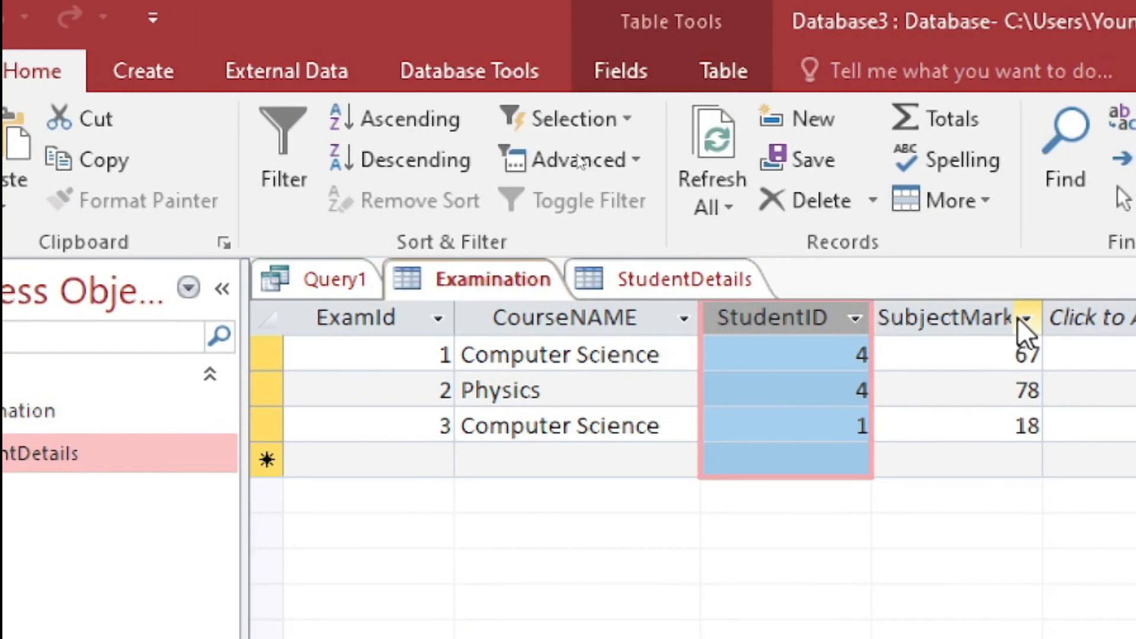
pyautogui.moveTo(1043, 303); pyautogui.dragTo(1080, 302)
pyautogui.click(1081, 322)
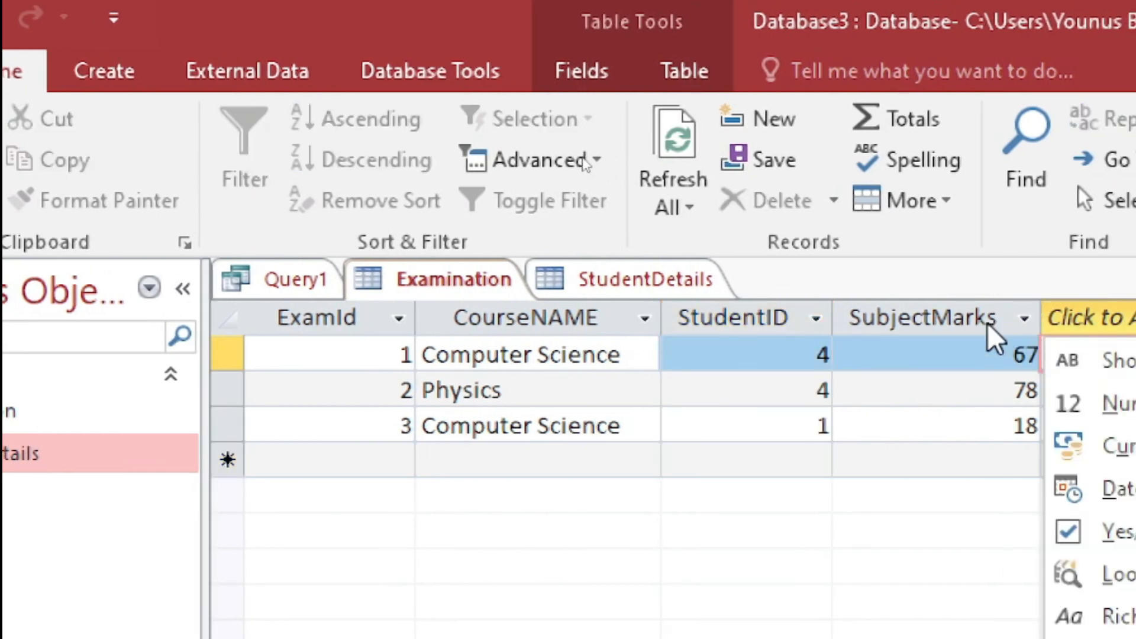
pyautogui.click(994, 338)
pyautogui.click(285, 290)
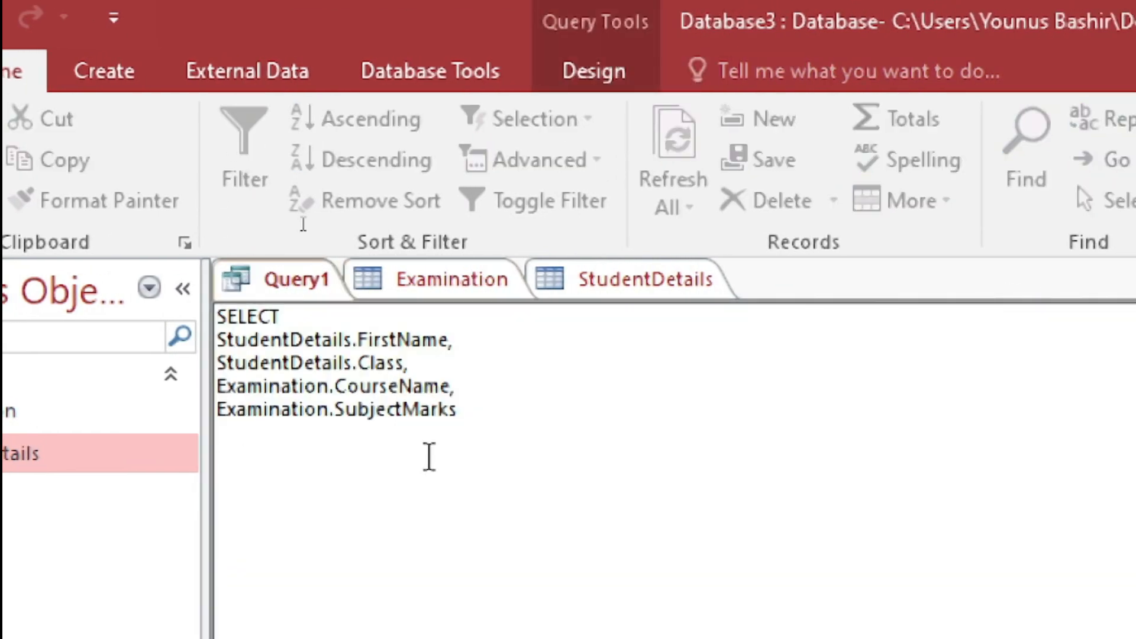
# Review the selected fields of both tables and add FROM with StudentDetails on separate lines below them
pyautogui.moveTo(419, 362); pyautogui.dragTo(202, 338)
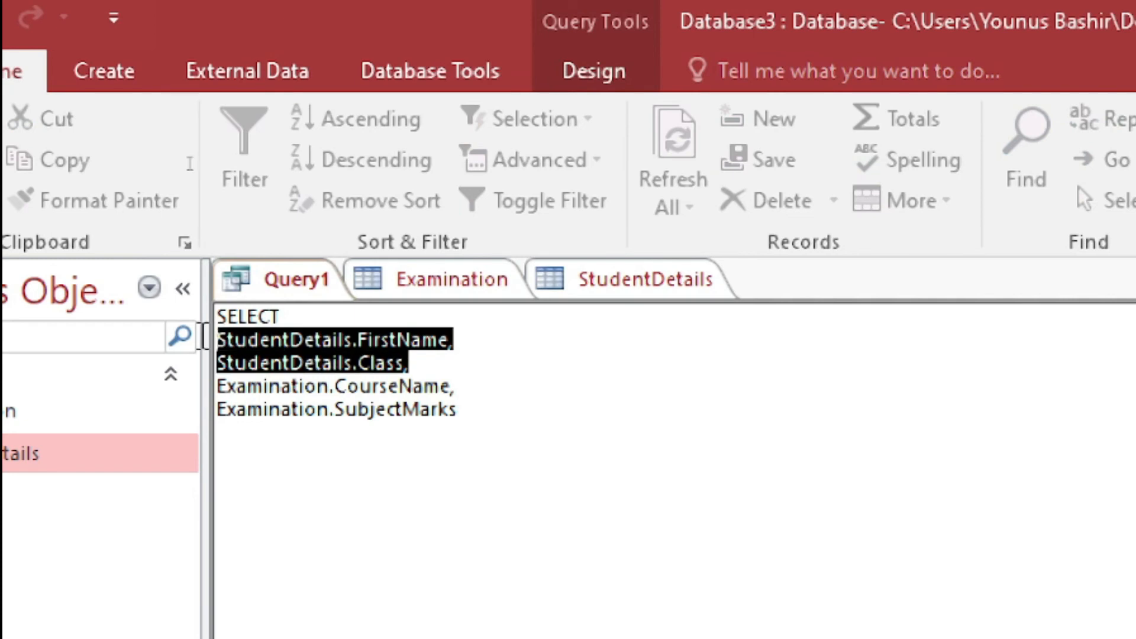
pyautogui.moveTo(485, 414); pyautogui.dragTo(205, 383)
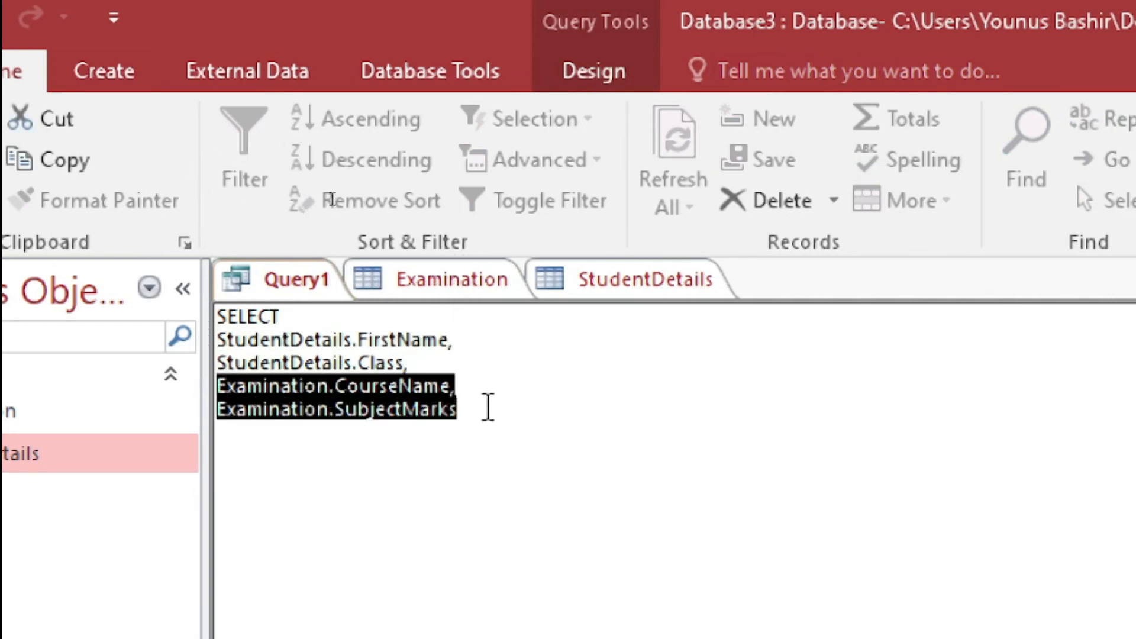
pyautogui.click(488, 407)
pyautogui.press('Return')
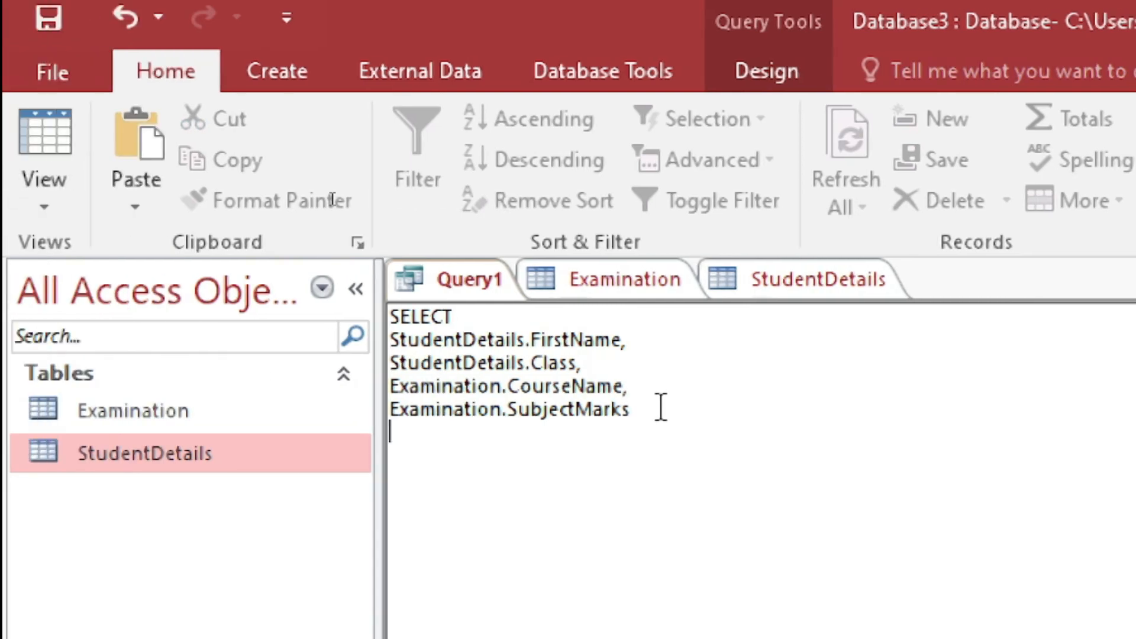
pyautogui.write('FROM ')
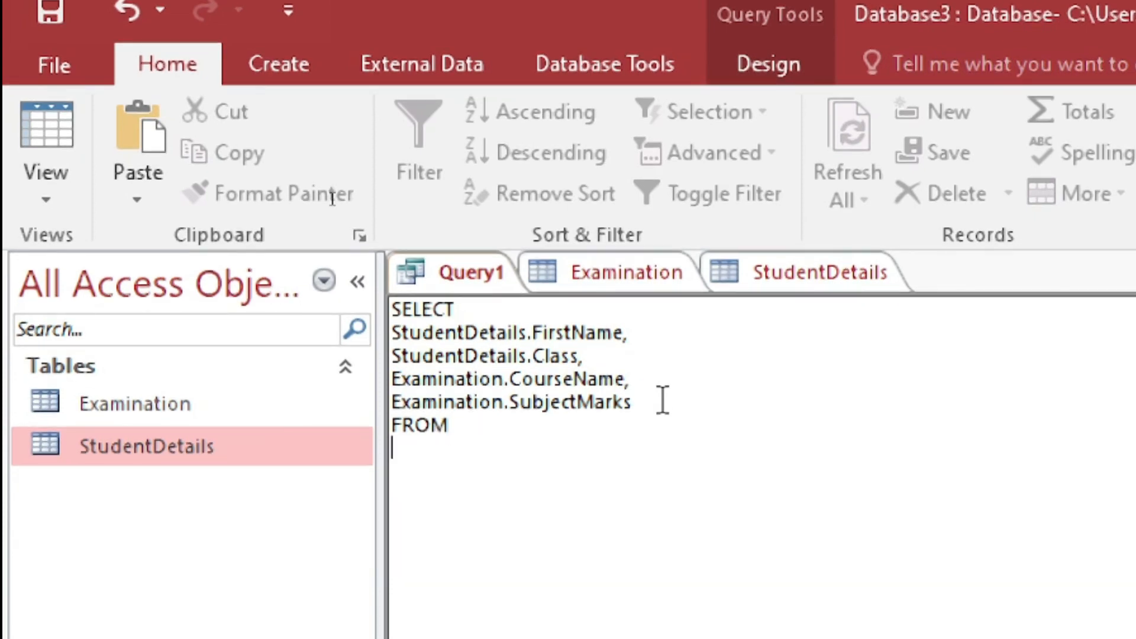
pyautogui.write('StudentDetails')
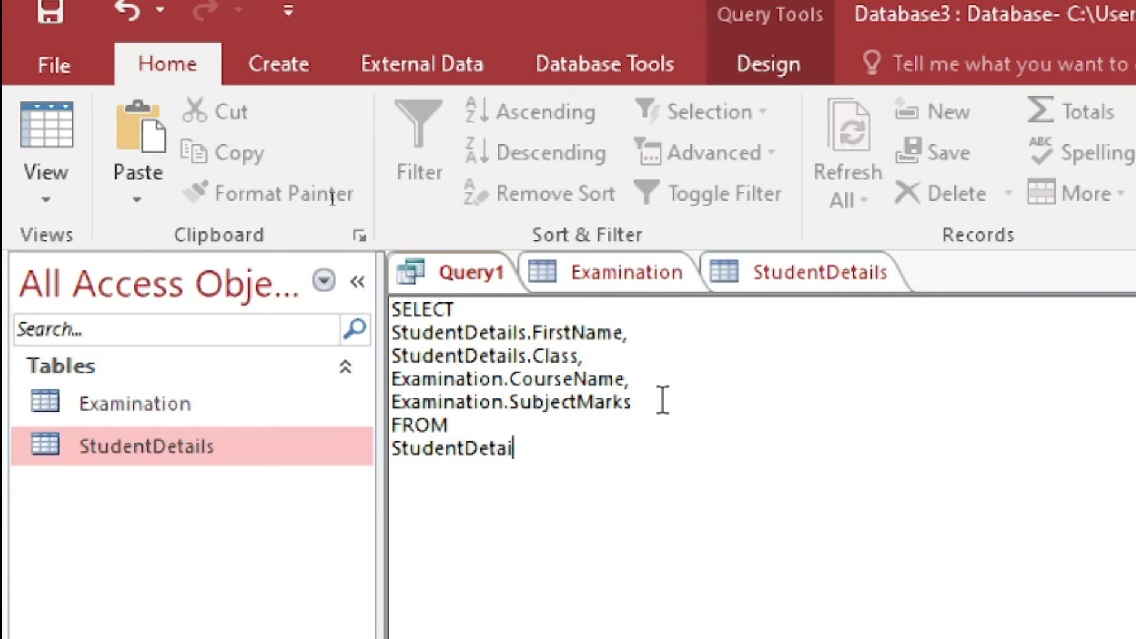
# Add INNER JOIN and Examination on separate lines below StudentDetails, and start an empty line after them
pyautogui.press('Return')
pyautogui.write('INNER JOIN')
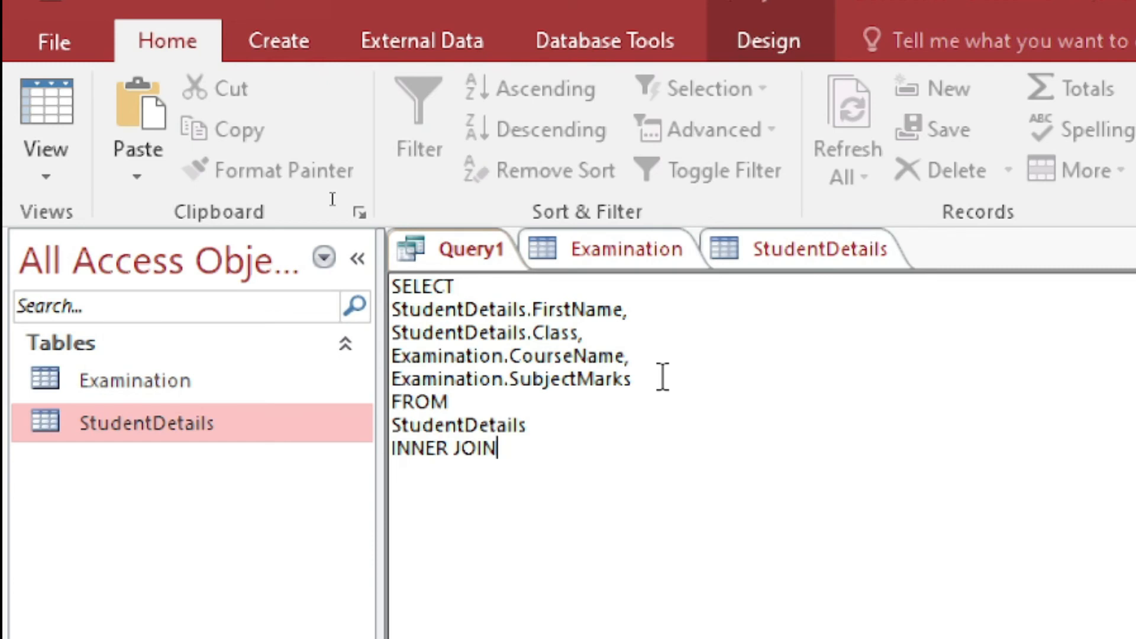
pyautogui.press('Return')
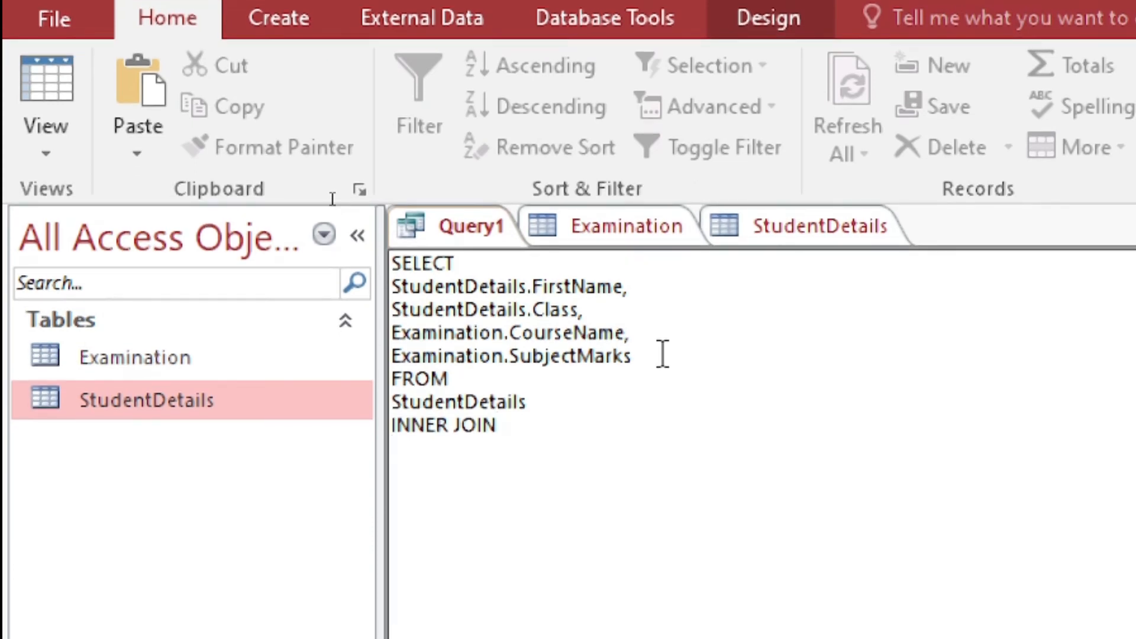
pyautogui.write('Examination')
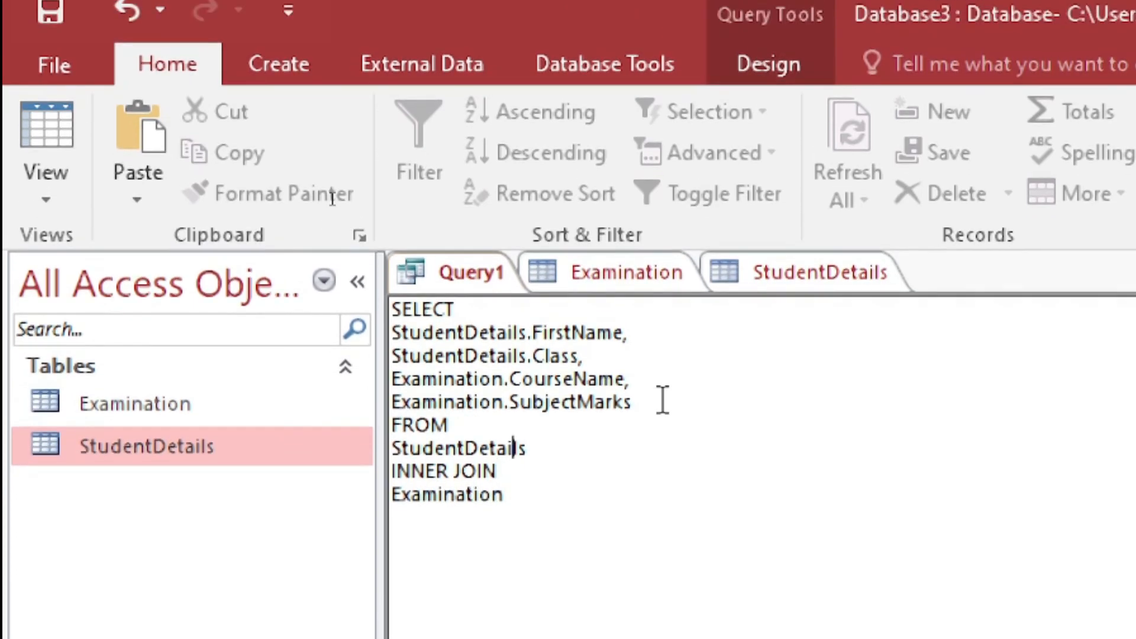
pyautogui.hotkey('shift', 'Home')
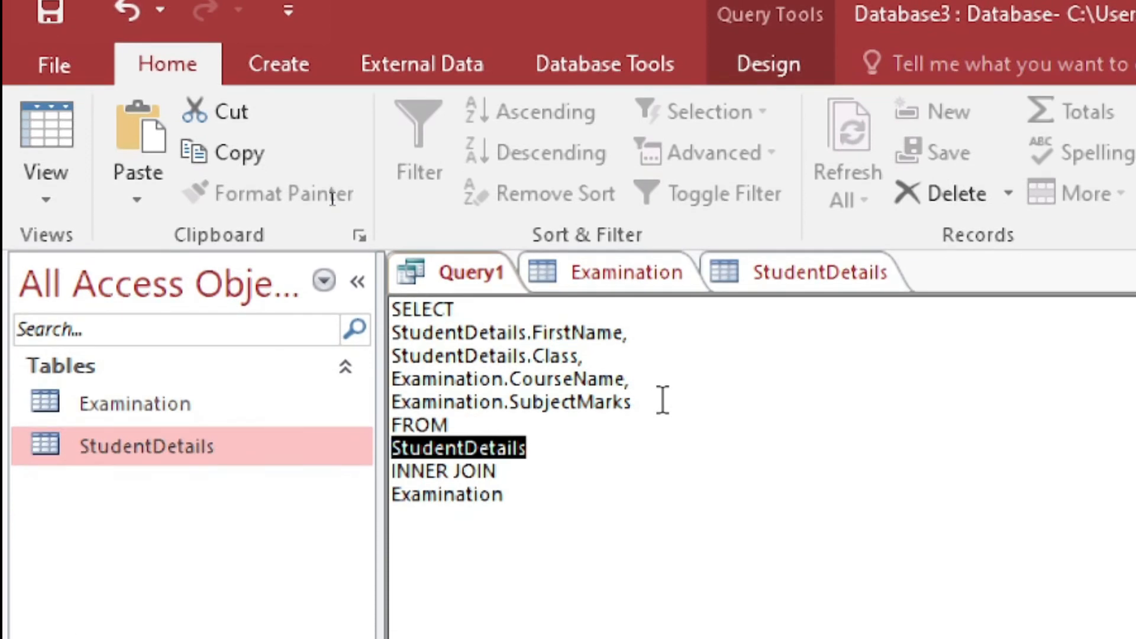
pyautogui.moveTo(506, 467); pyautogui.dragTo(395, 476)
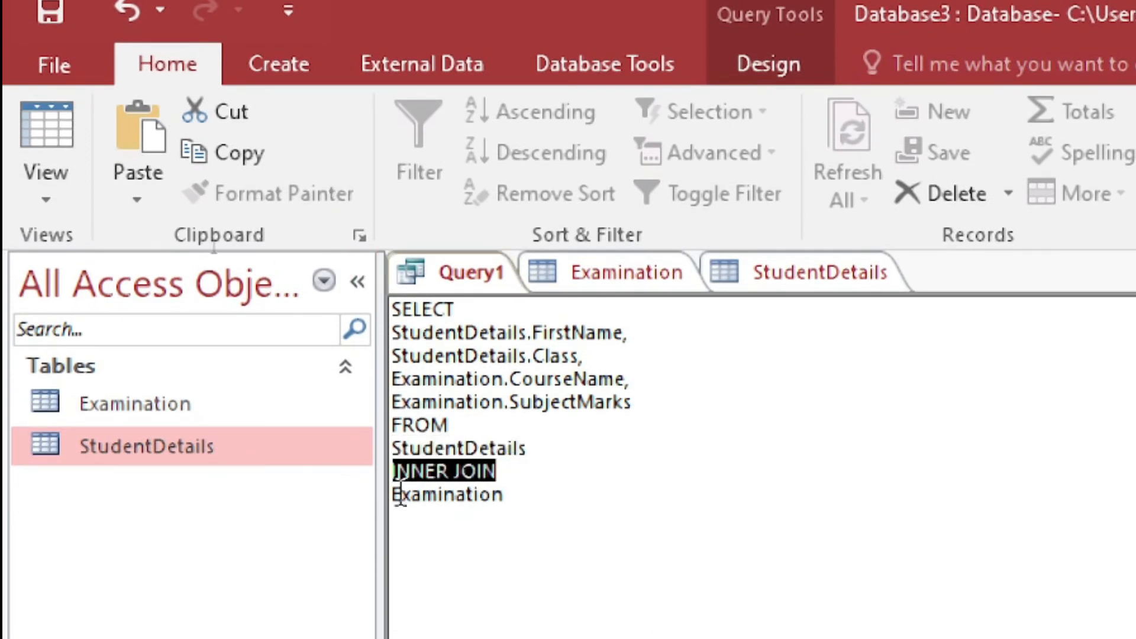
pyautogui.click(540, 498)
pyautogui.press('Return')
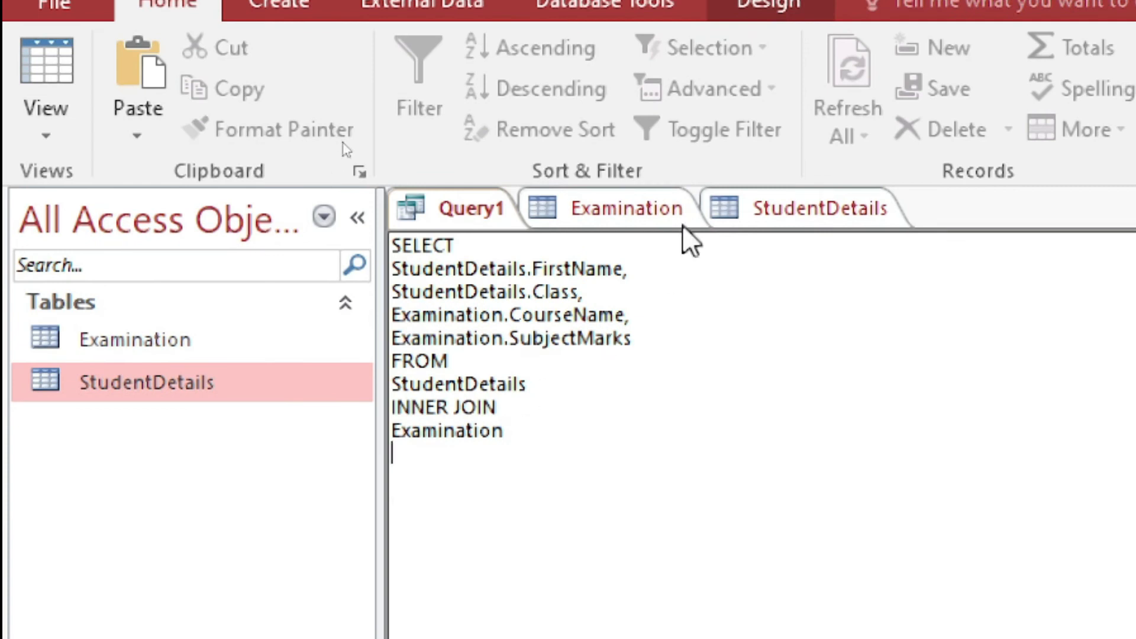
# Compare the StudentID values in the Examination table with those in the StudentDetails table
pyautogui.click(638, 210)
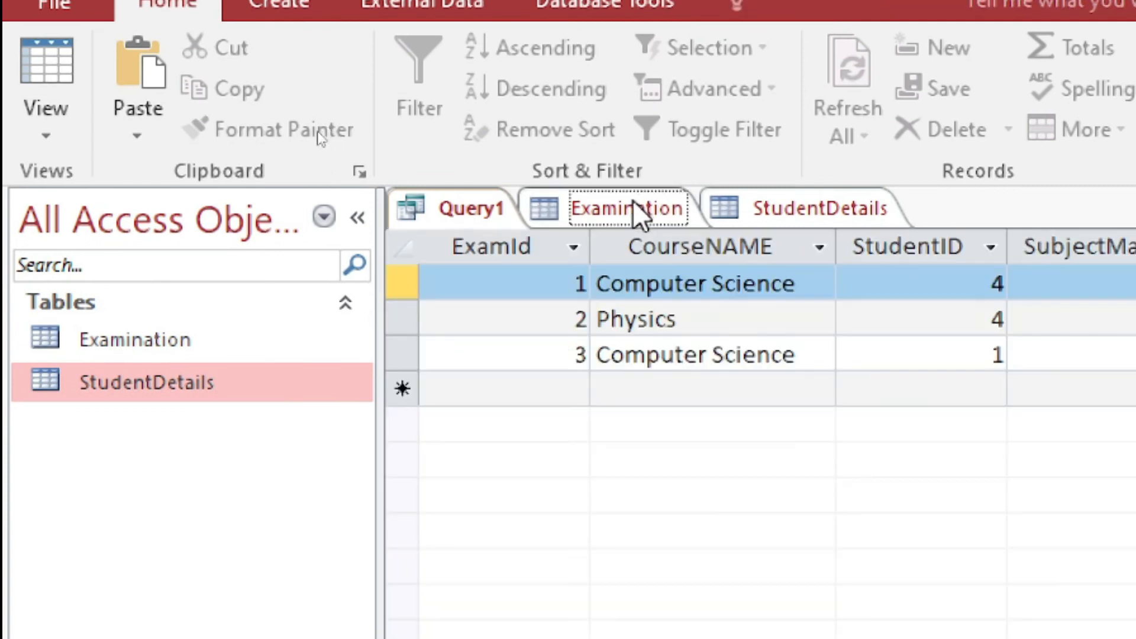
pyautogui.click(924, 278)
pyautogui.click(930, 320)
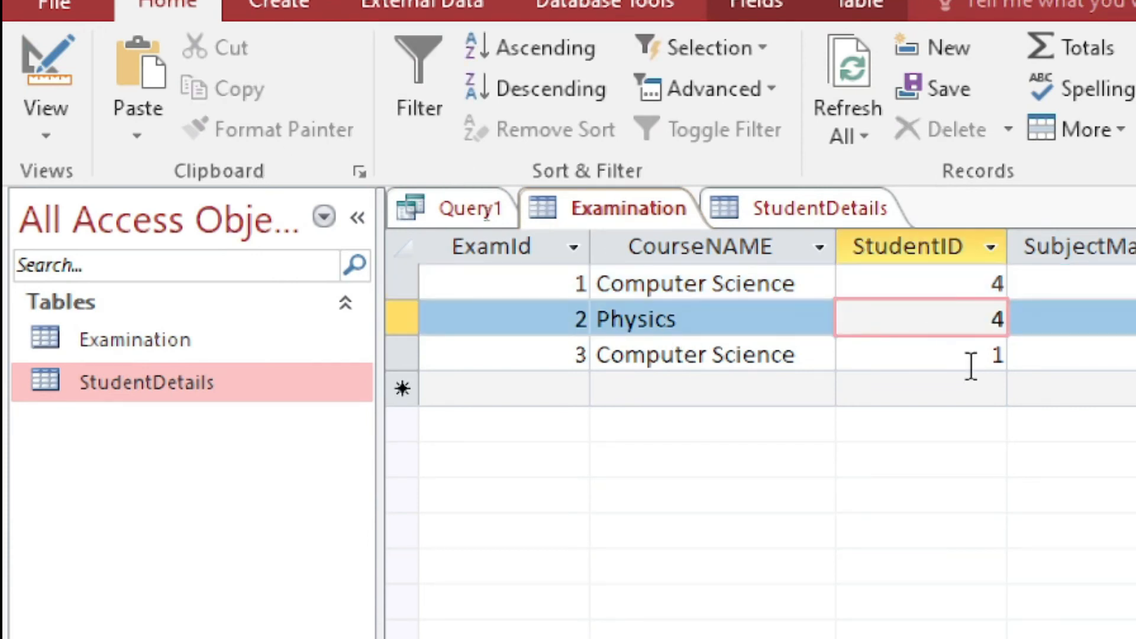
pyautogui.click(968, 359)
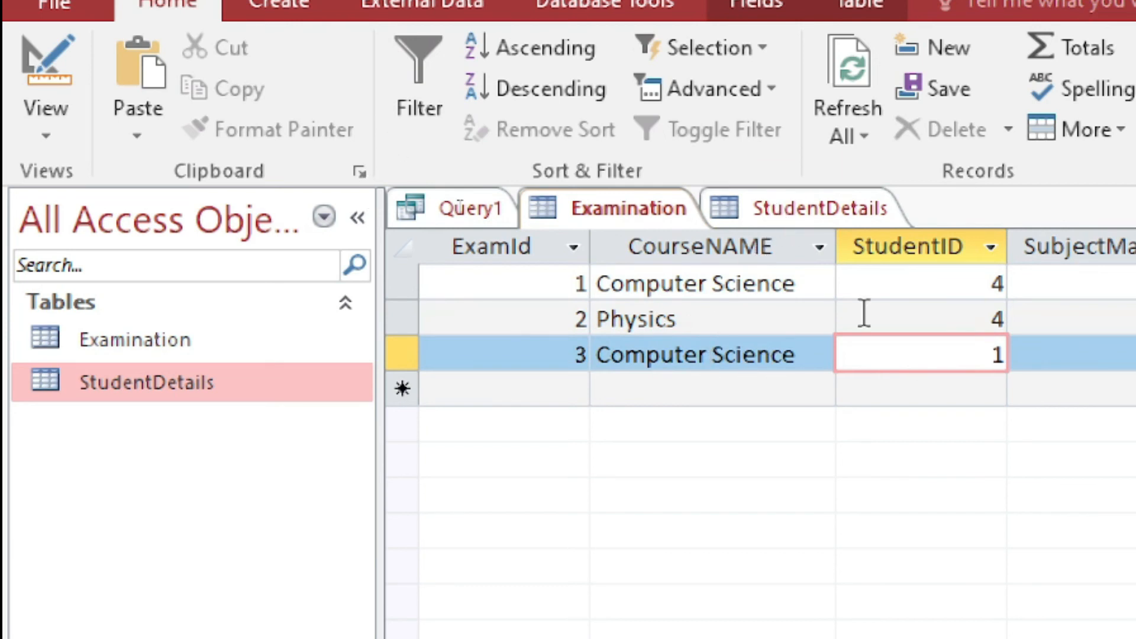
pyautogui.click(820, 220)
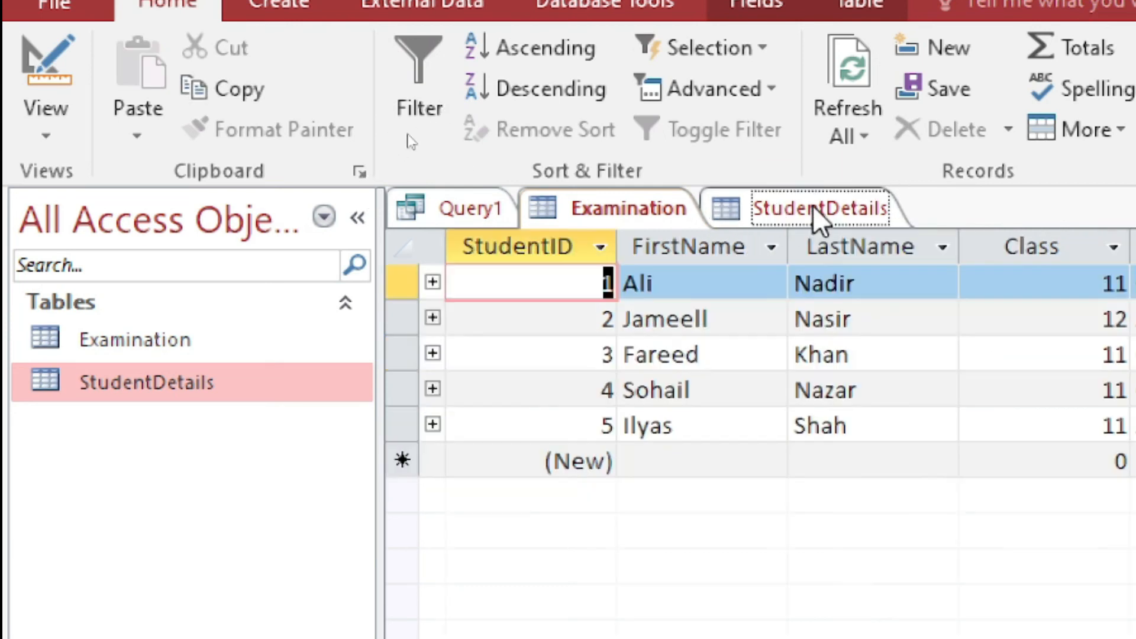
pyautogui.click(604, 321)
pyautogui.click(594, 351)
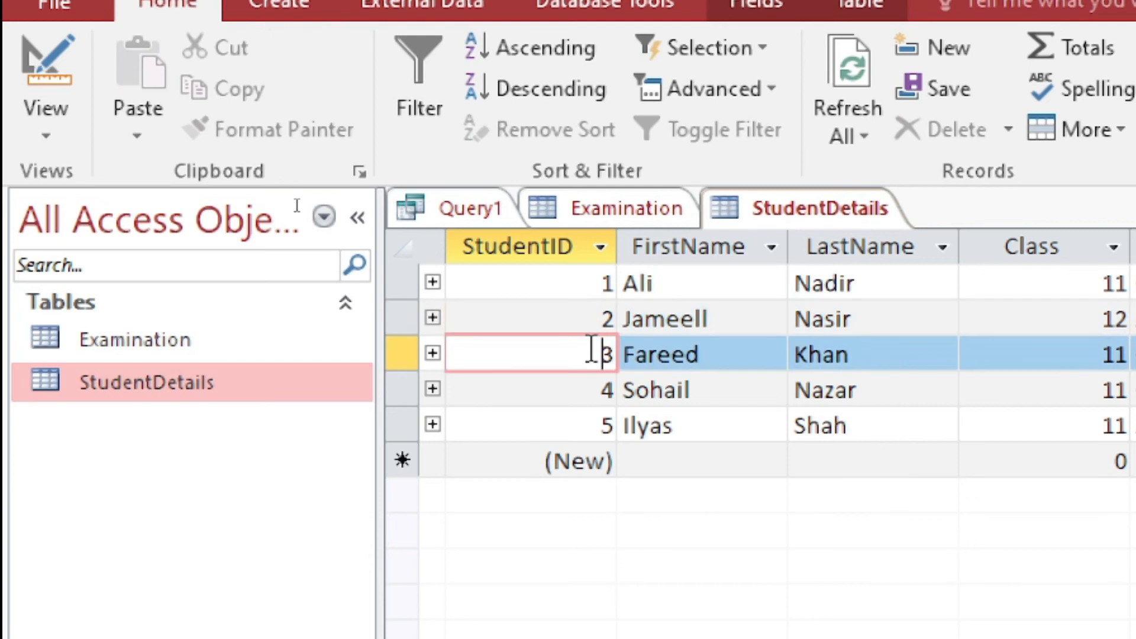
pyautogui.click(602, 426)
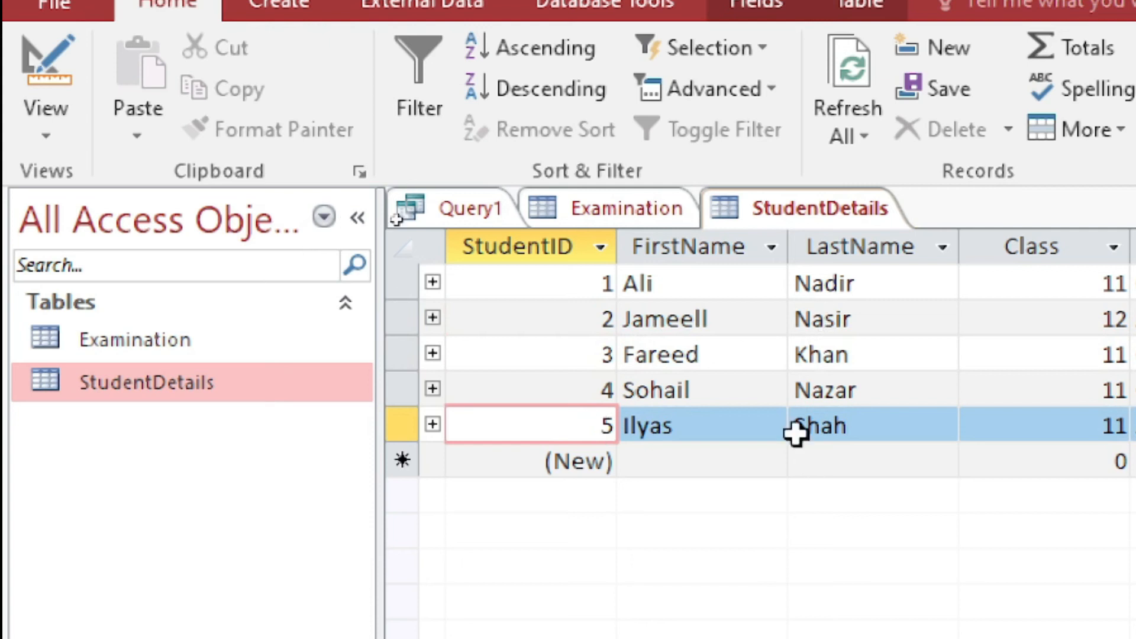
pyautogui.click(821, 222)
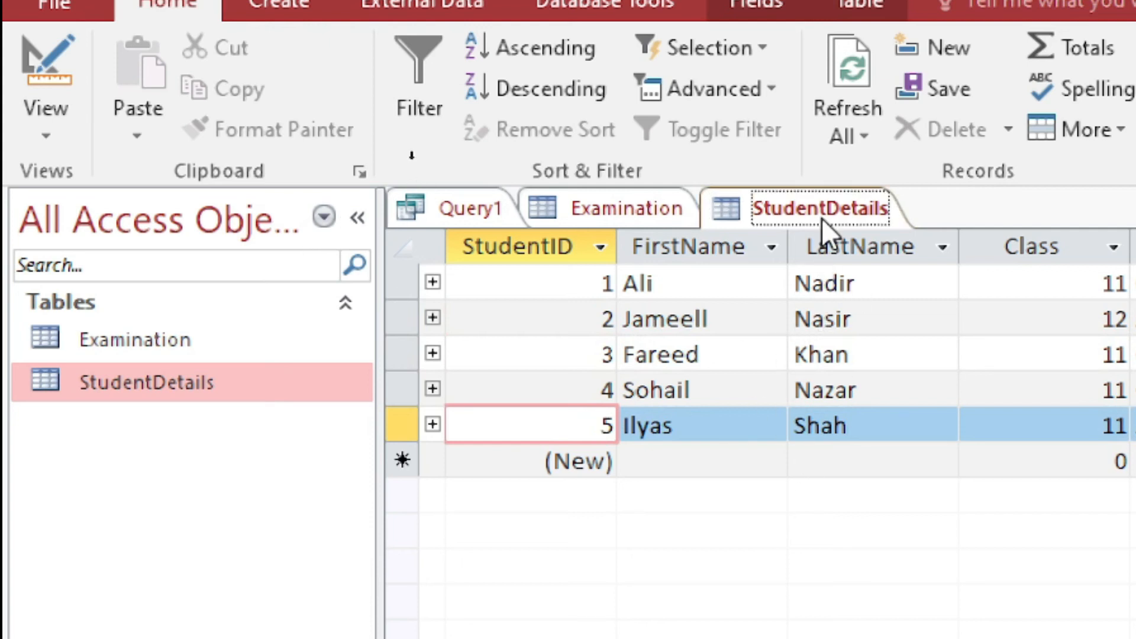
pyautogui.click(609, 208)
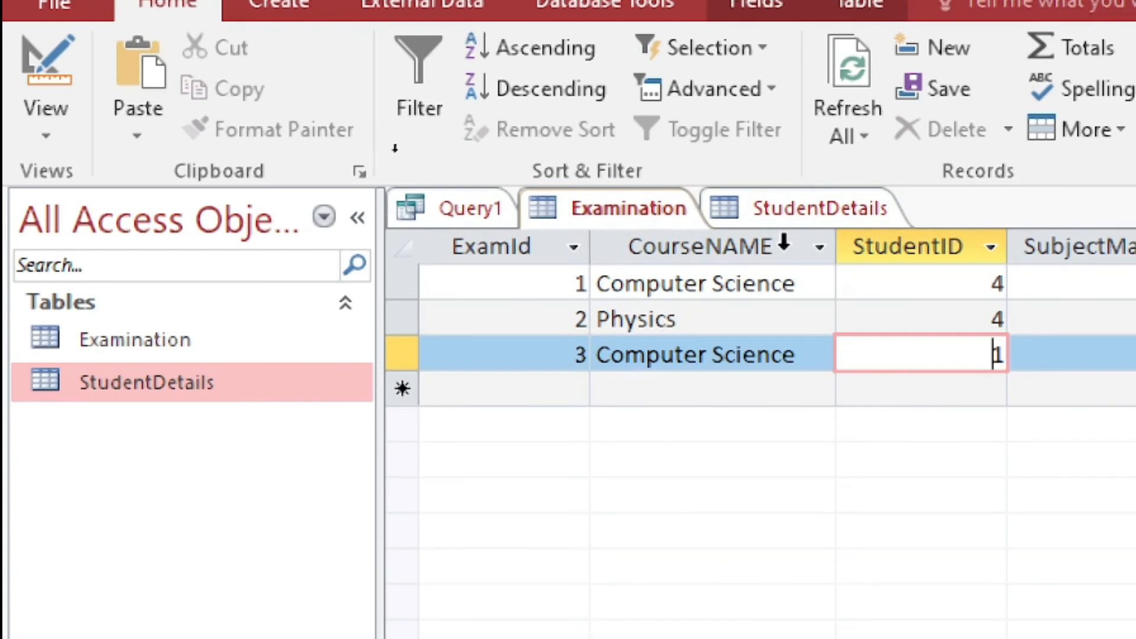
# Review the StudentDetails records and the INNER JOIN line, and start the join condition below Examination with "ON StudentDetails." in Query1
pyautogui.click(795, 219)
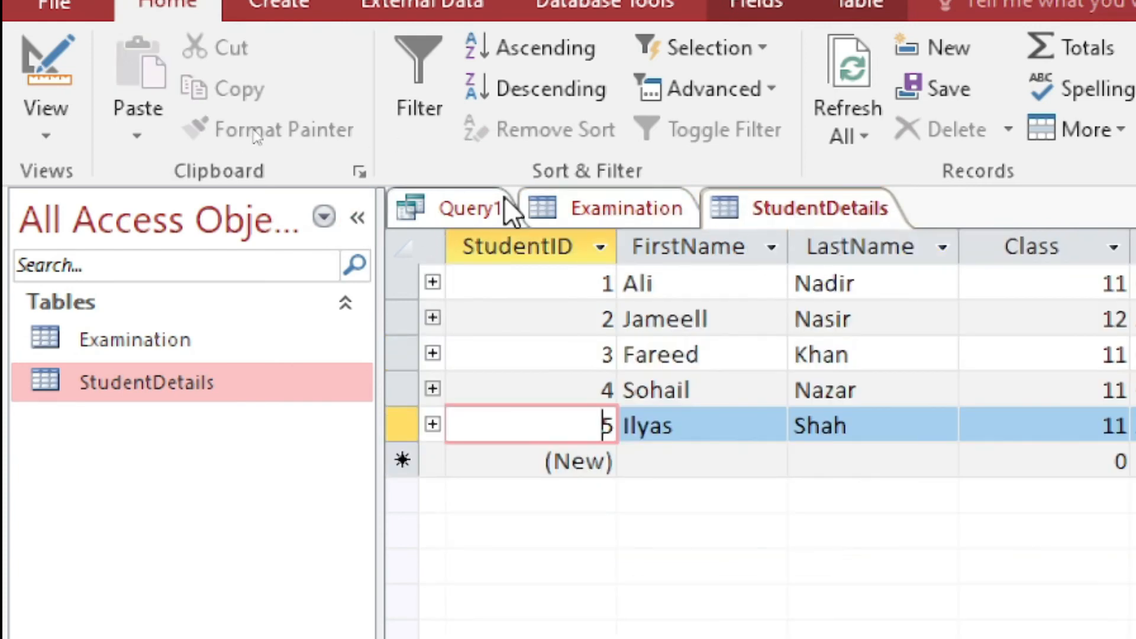
pyautogui.click(467, 211)
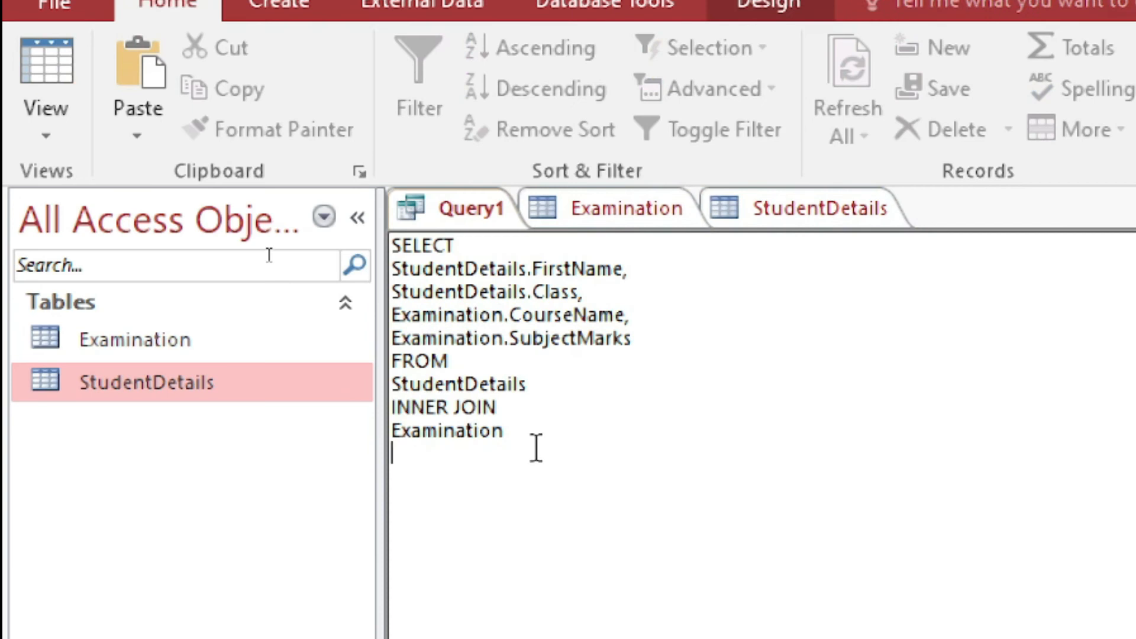
pyautogui.moveTo(517, 407); pyautogui.dragTo(394, 403)
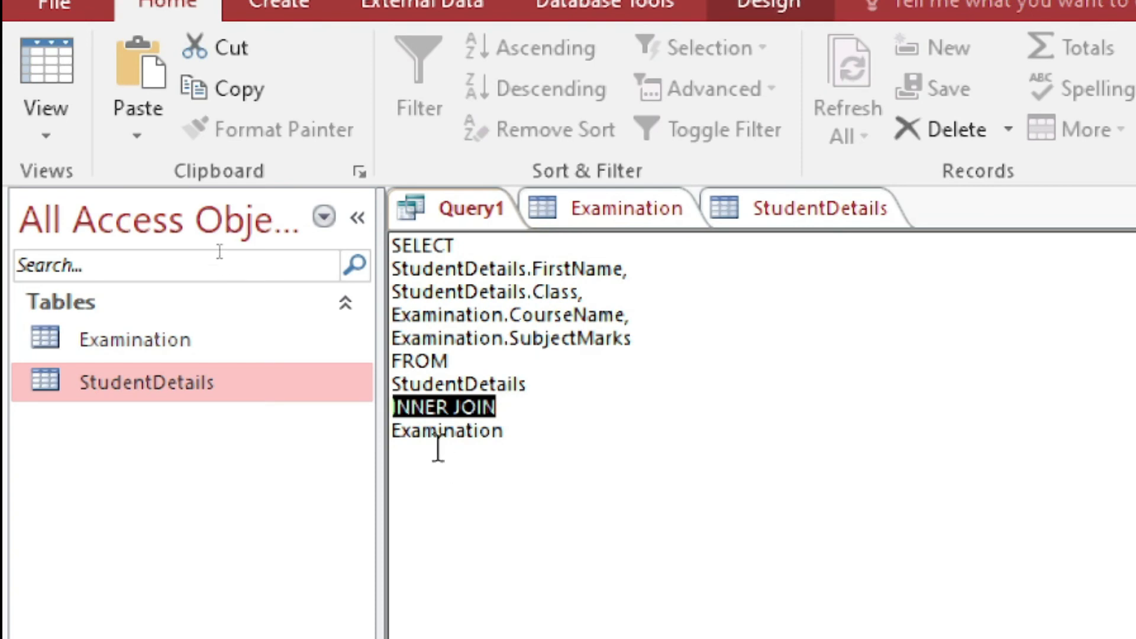
pyautogui.doubleClick(426, 405)
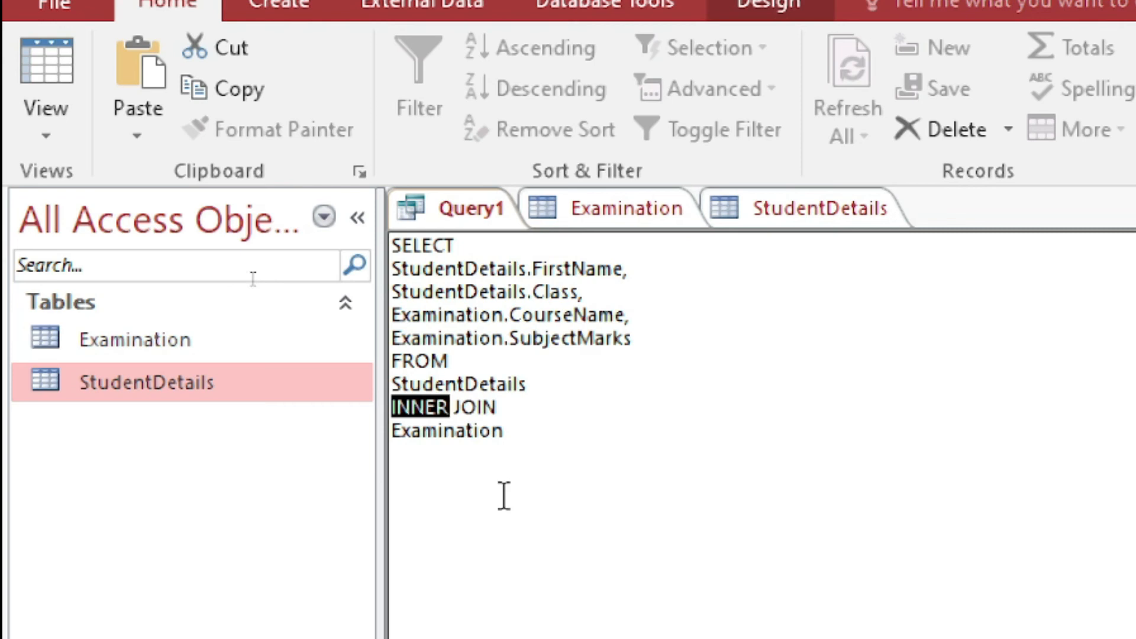
pyautogui.click(503, 496)
pyautogui.write('ON')
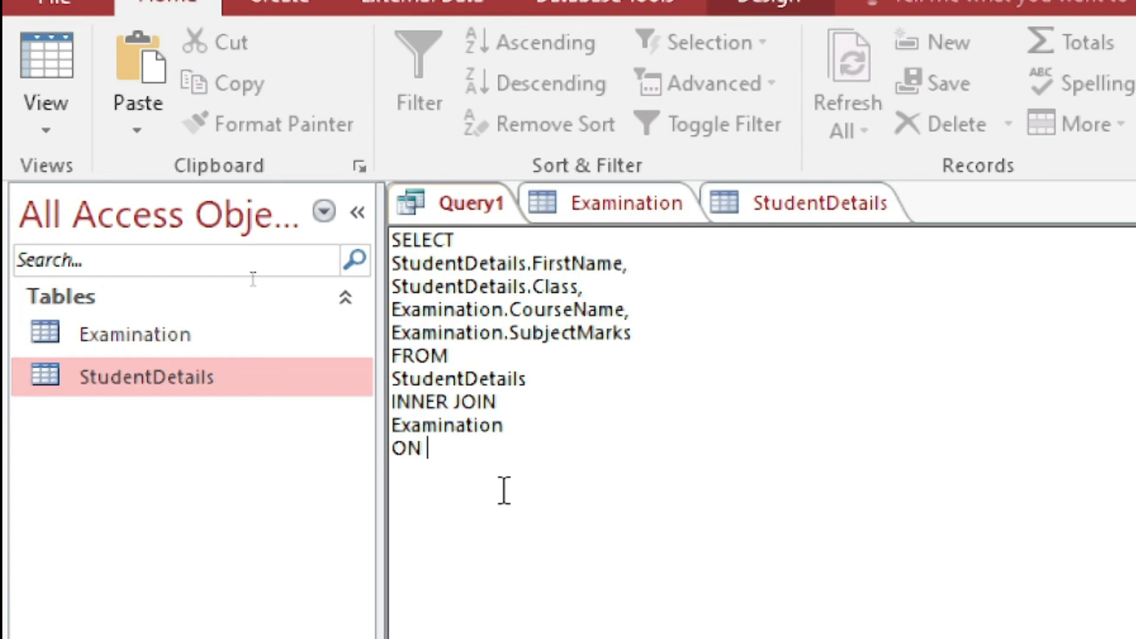
pyautogui.write('StudentDetails.')
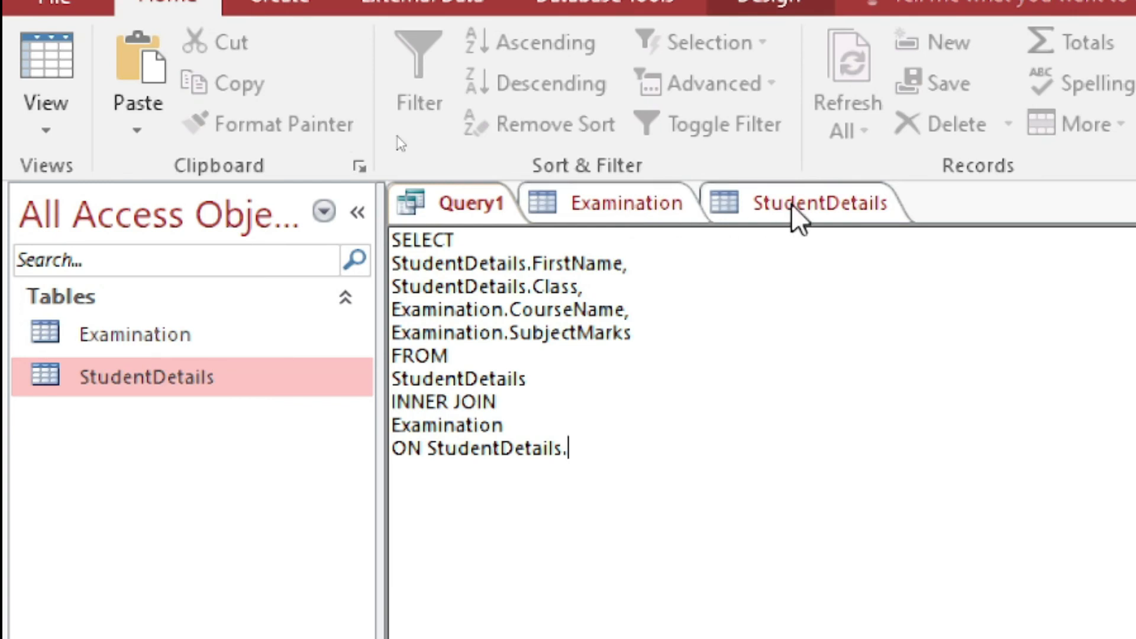
# Check the key field's name in the StudentDetails table and extend the ON condition in Query1 with "StudentID="
pyautogui.click(796, 219)
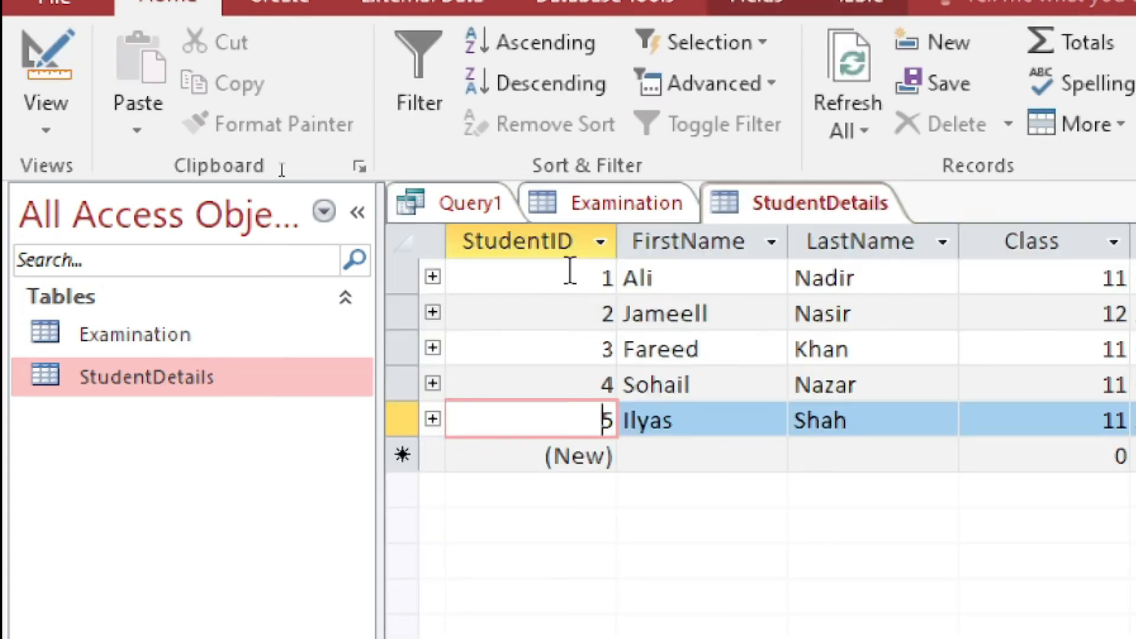
pyautogui.doubleClick(502, 240)
pyautogui.click(458, 203)
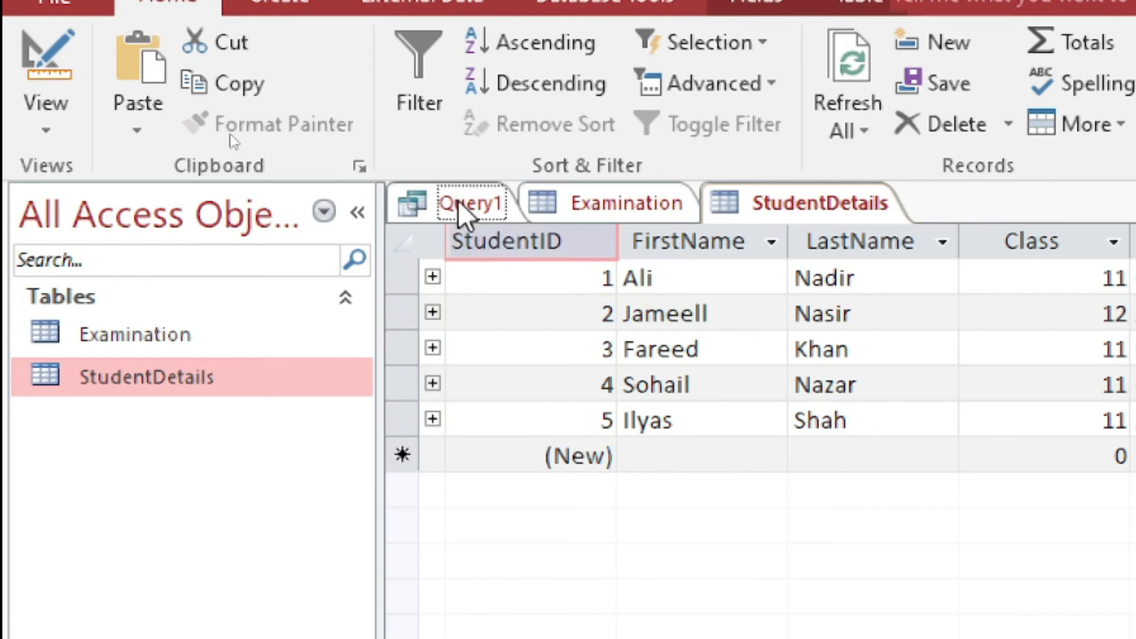
pyautogui.write('StudentID')
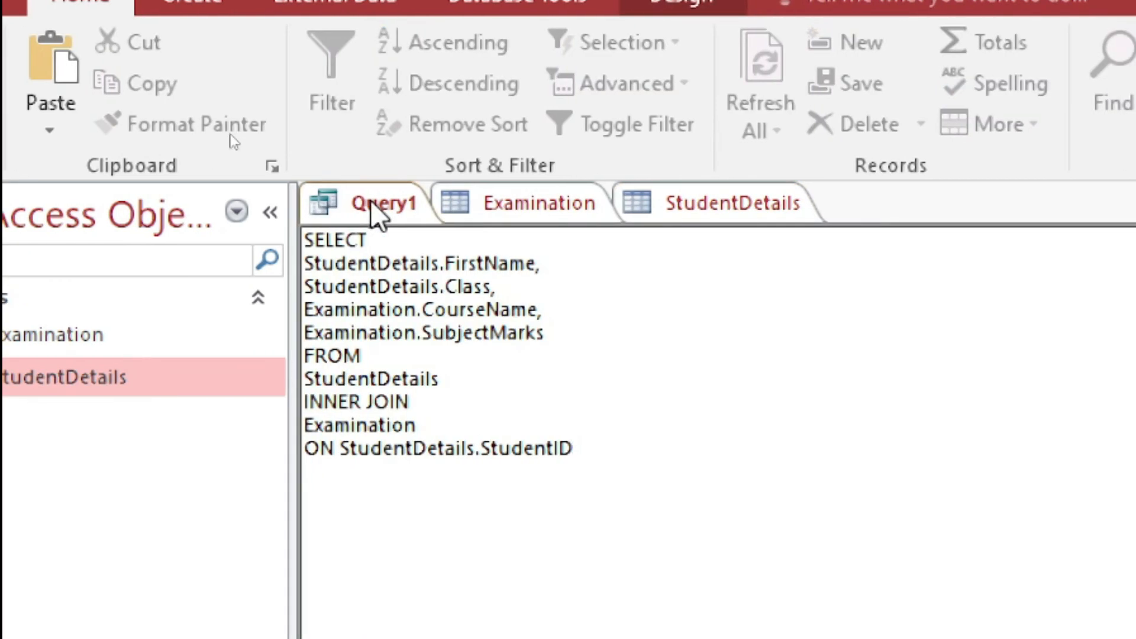
pyautogui.write('=')
# Check the matching field's name in the Examination table and complete the ON condition in Query1 with Examination.StudentID
pyautogui.click(714, 205)
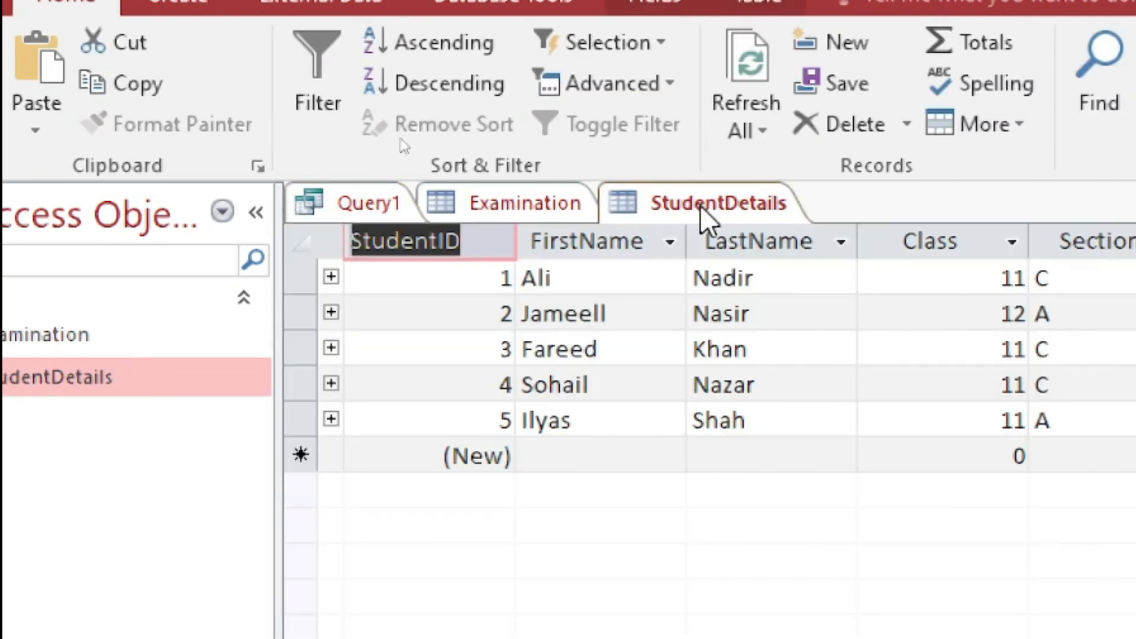
pyautogui.click(508, 210)
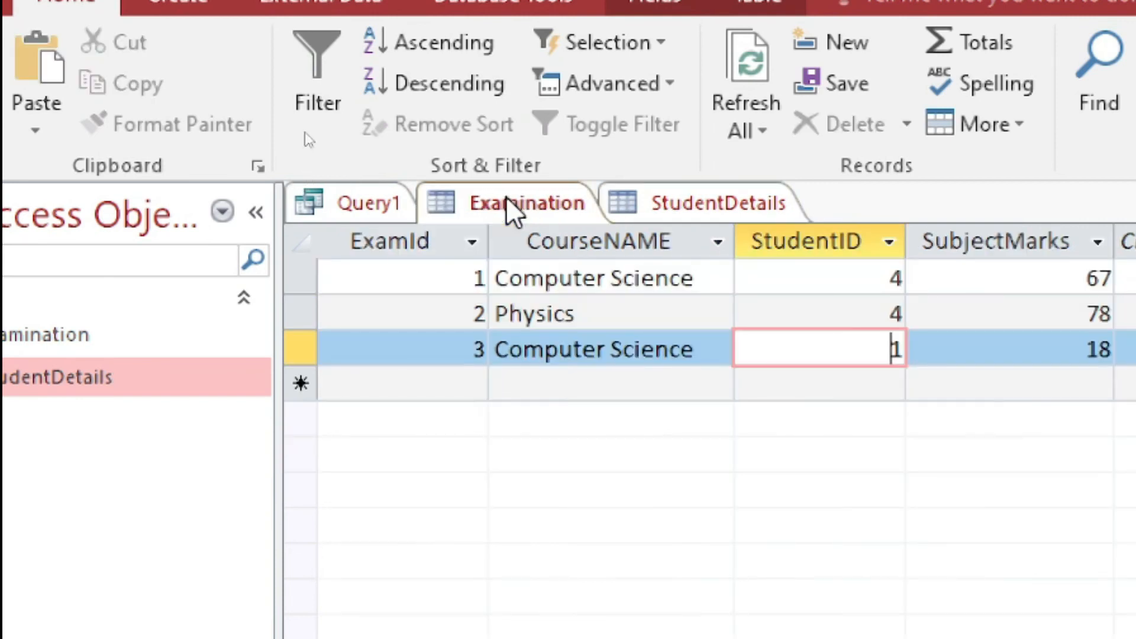
pyautogui.click(882, 314)
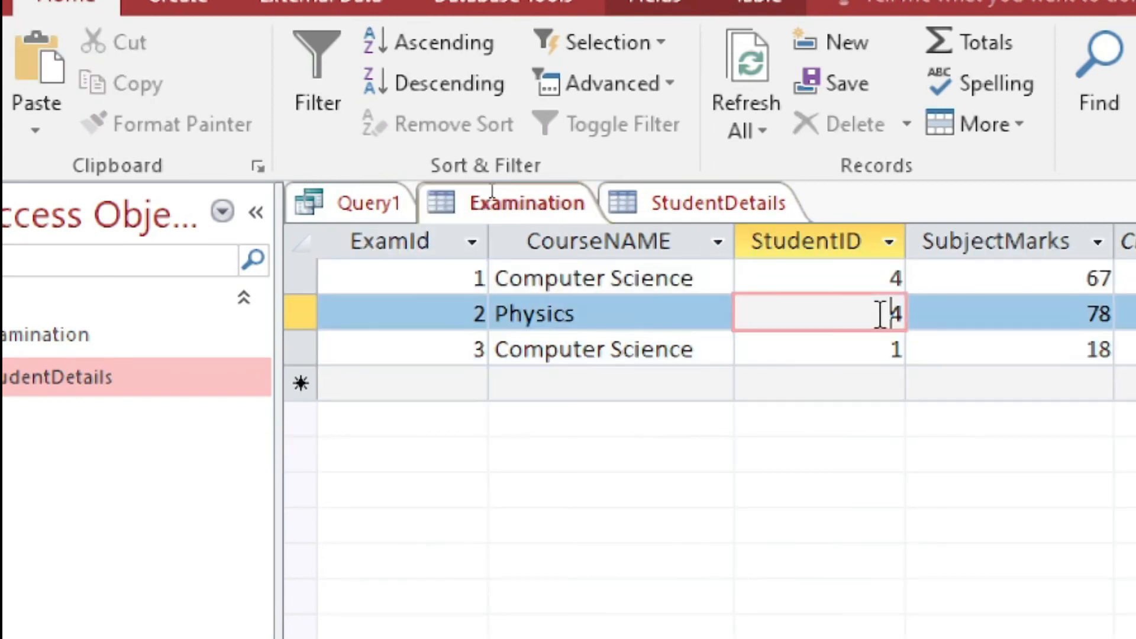
pyautogui.doubleClick(853, 237)
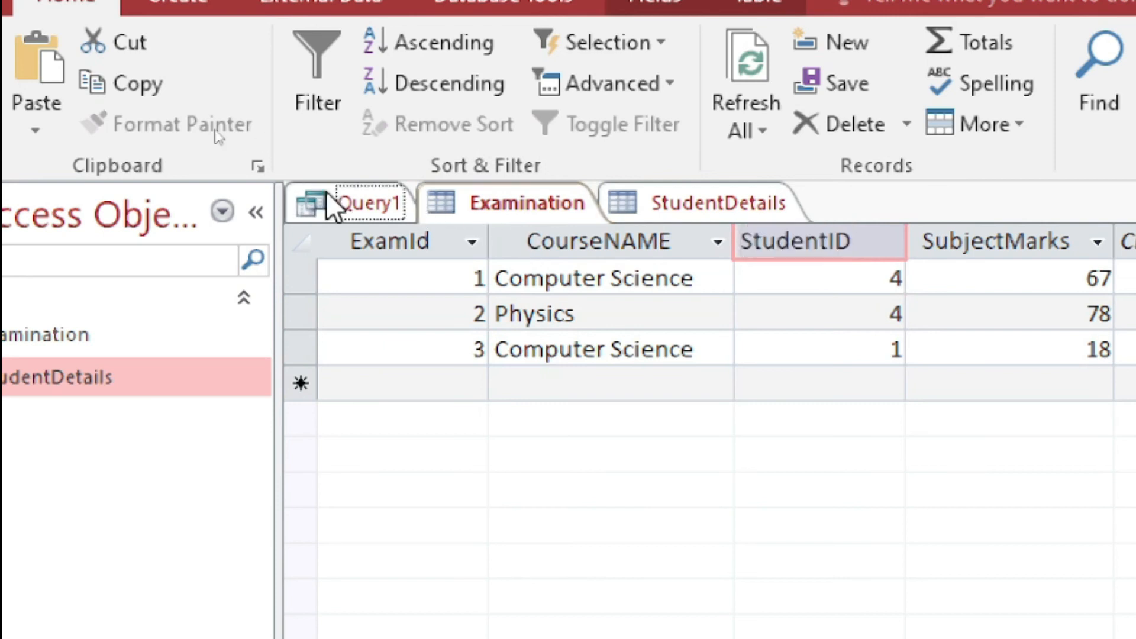
pyautogui.click(325, 190)
pyautogui.click(607, 456)
pyautogui.write('E')
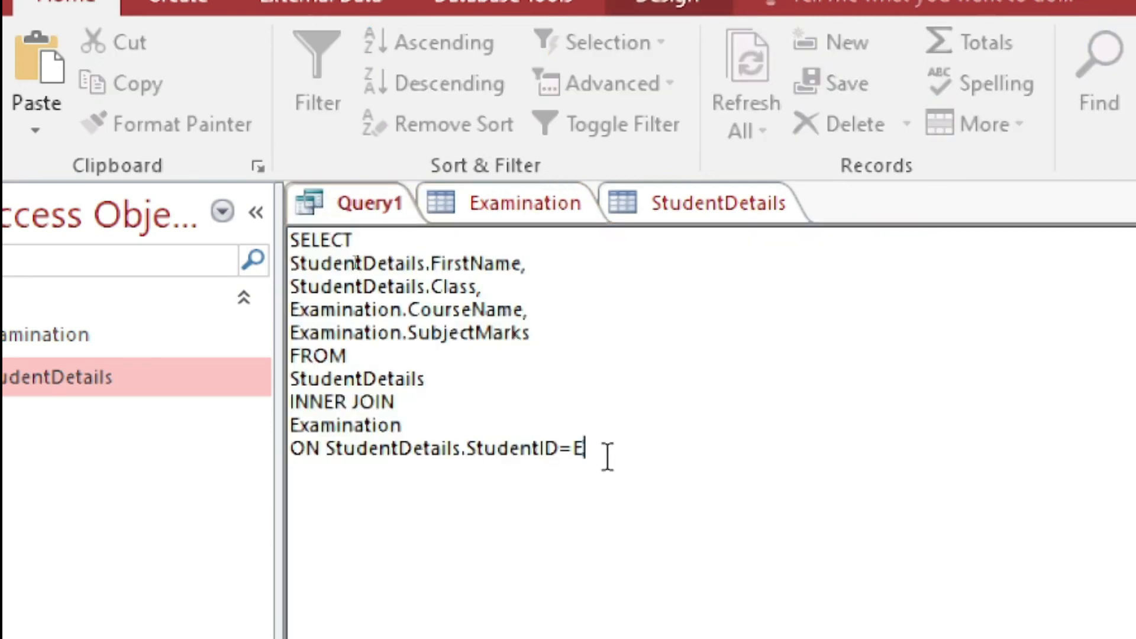
pyautogui.write('xamination.StudentID')
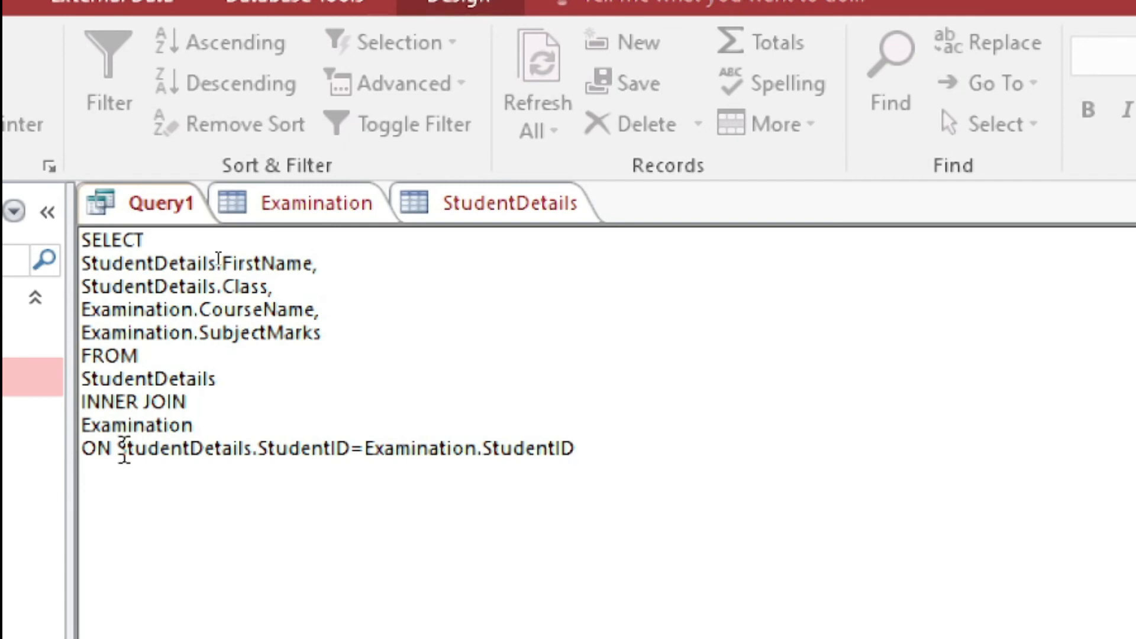
# Run the complete INNER JOIN query and widen the CourseName and SubjectMarks columns of its results to fit their contents
pyautogui.moveTo(114, 451); pyautogui.dragTo(351, 456)
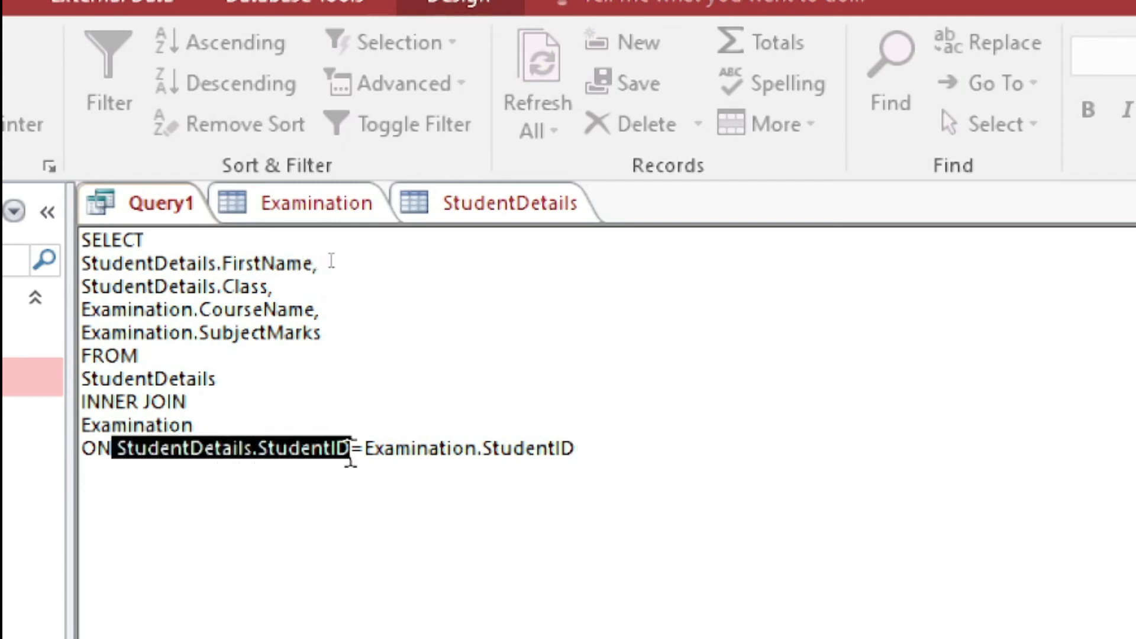
pyautogui.moveTo(576, 448); pyautogui.dragTo(37, 221)
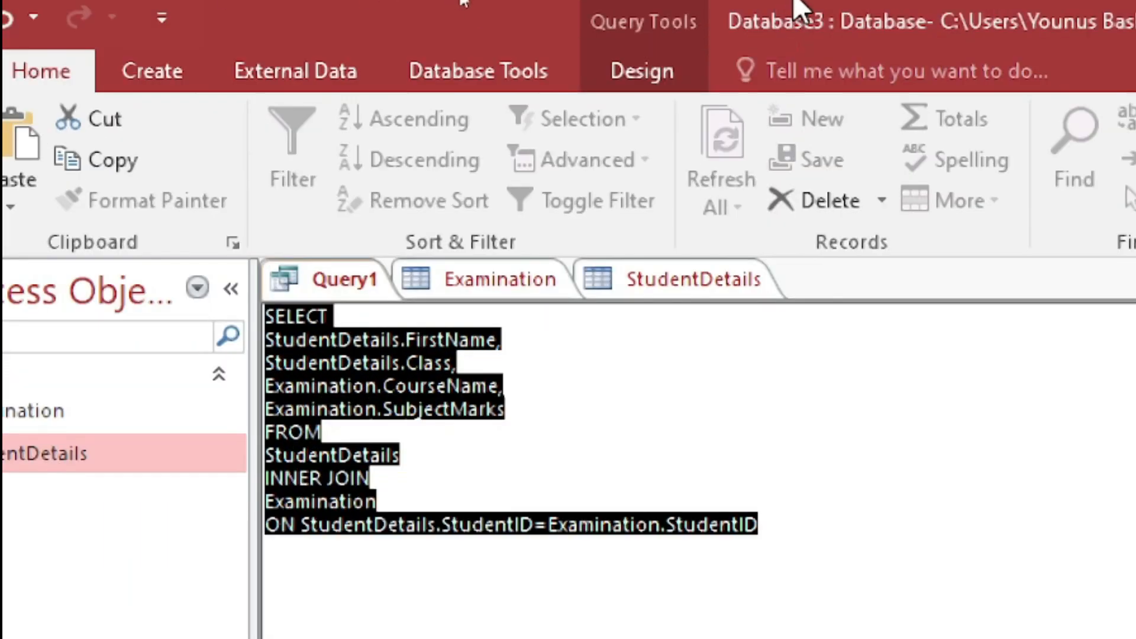
pyautogui.click(663, 74)
pyautogui.click(124, 141)
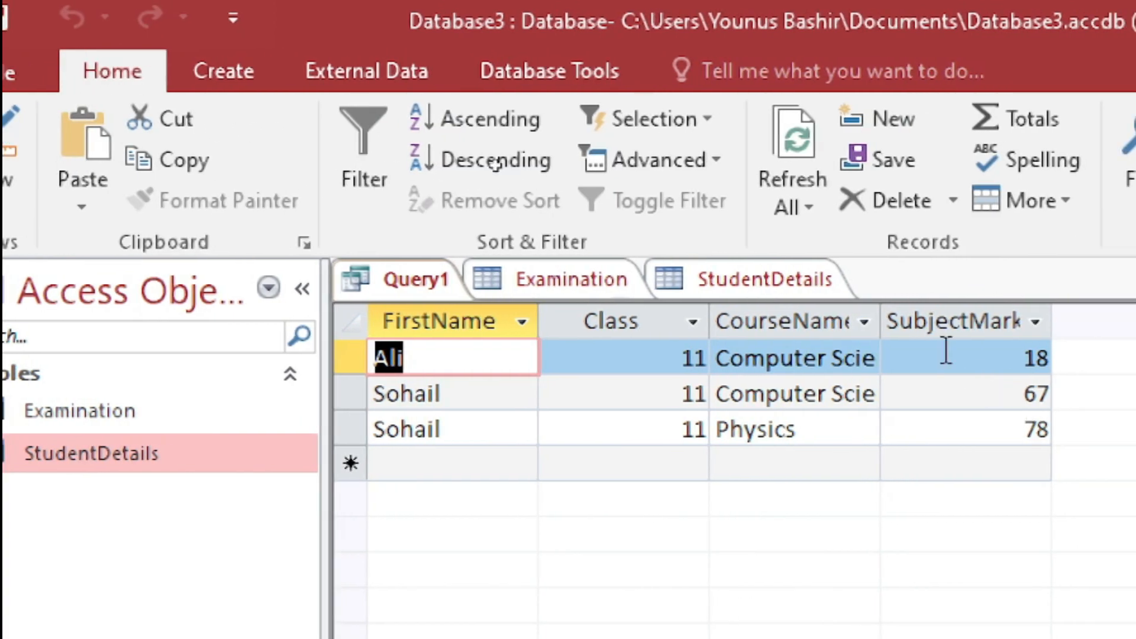
pyautogui.moveTo(912, 317); pyautogui.dragTo(946, 333)
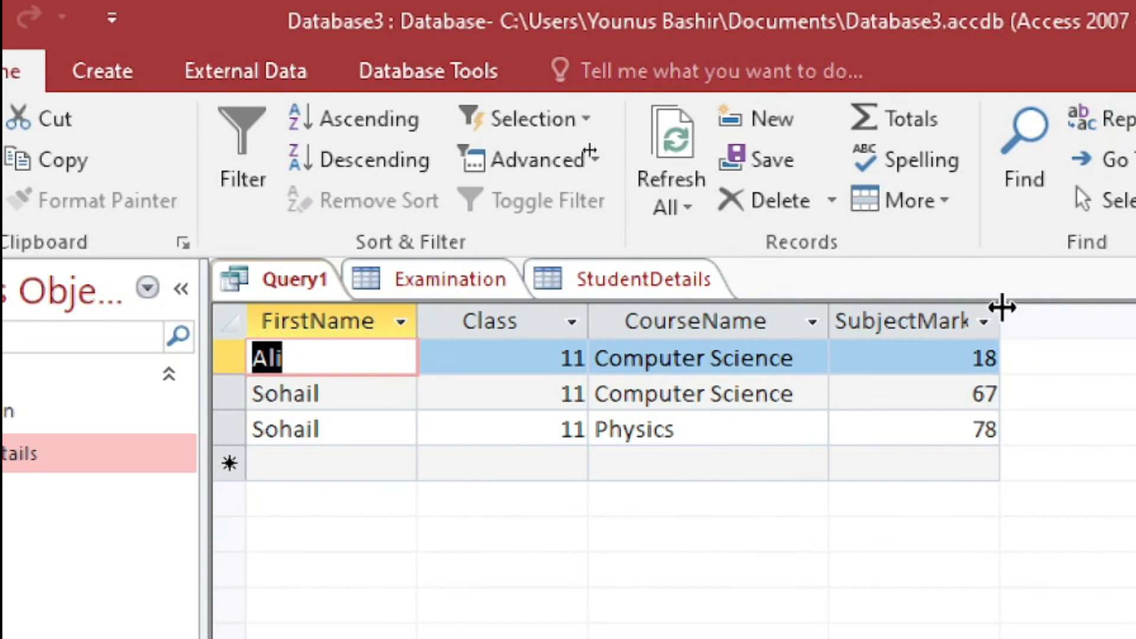
pyautogui.doubleClick(1008, 313)
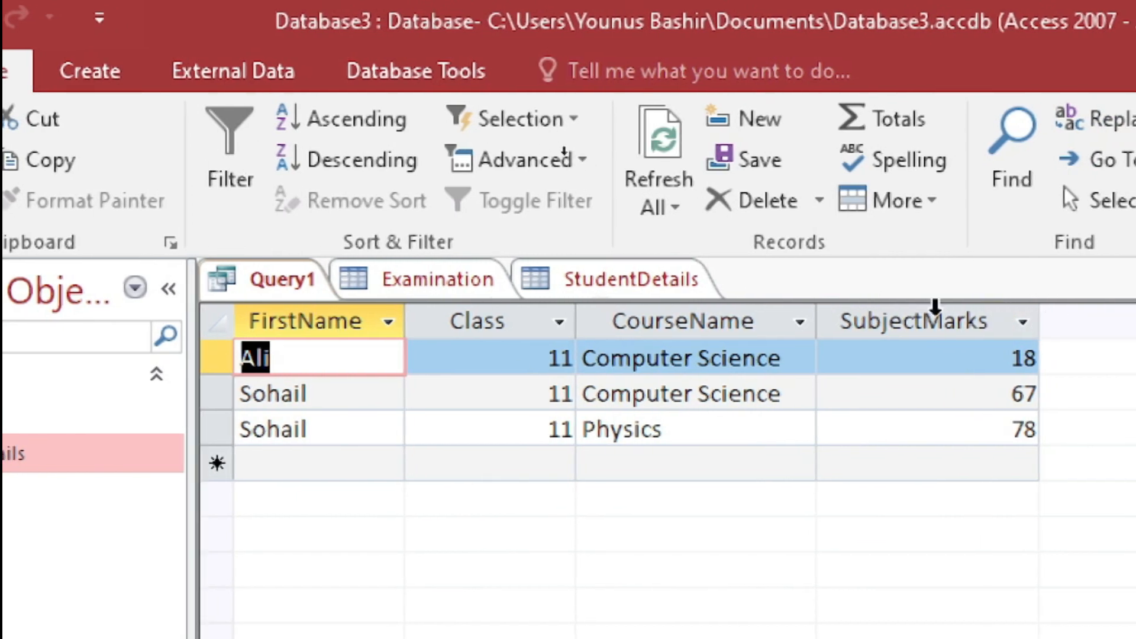
# Compare the FirstName column of the query results with the StudentID 4 record in StudentDetails and the Examination records
pyautogui.click(323, 321)
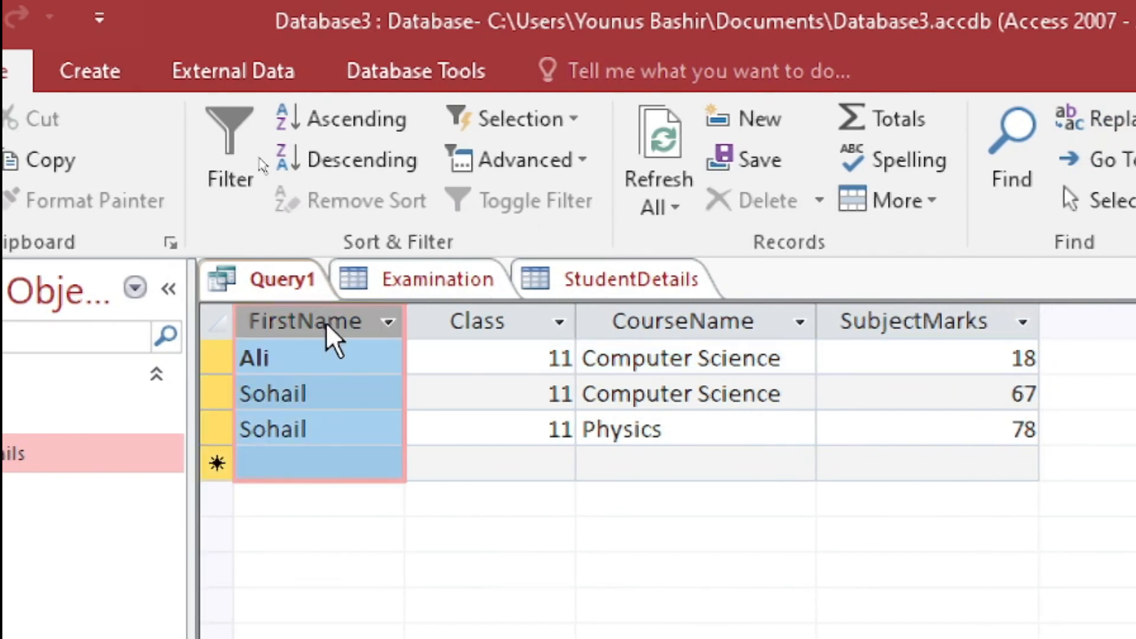
pyautogui.click(612, 283)
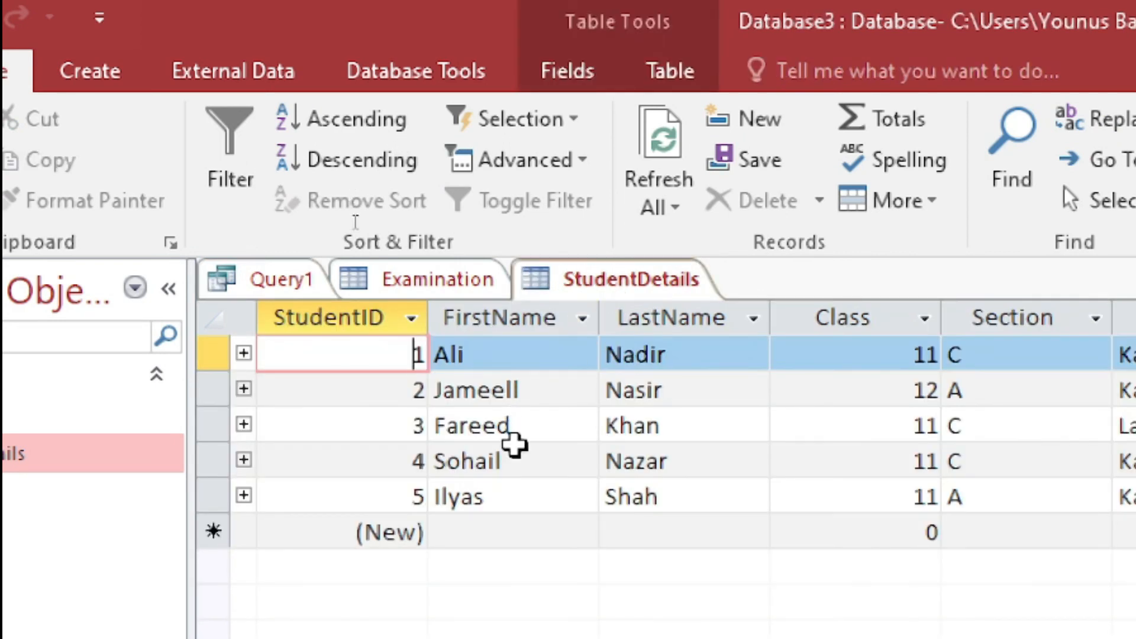
pyautogui.click(504, 461)
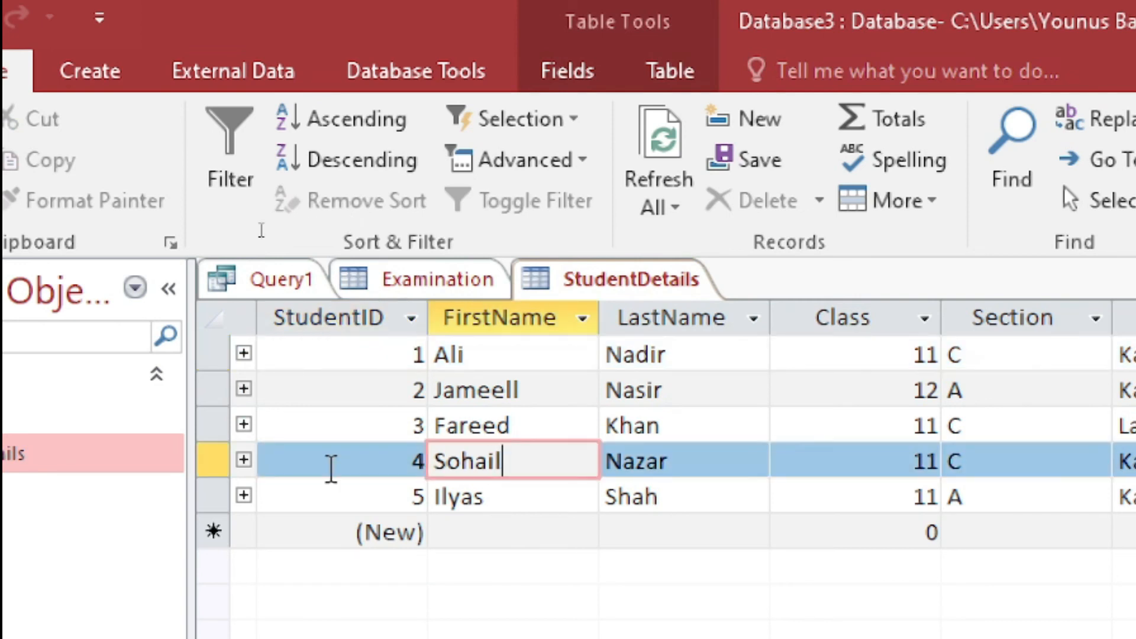
pyautogui.moveTo(506, 461); pyautogui.dragTo(436, 463)
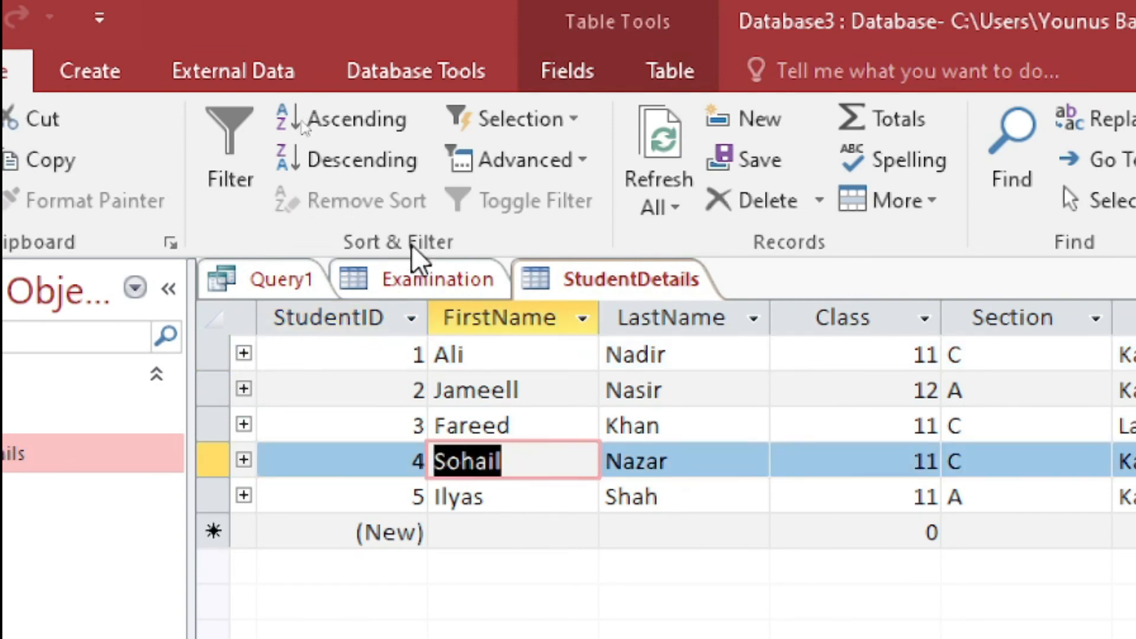
pyautogui.click(412, 280)
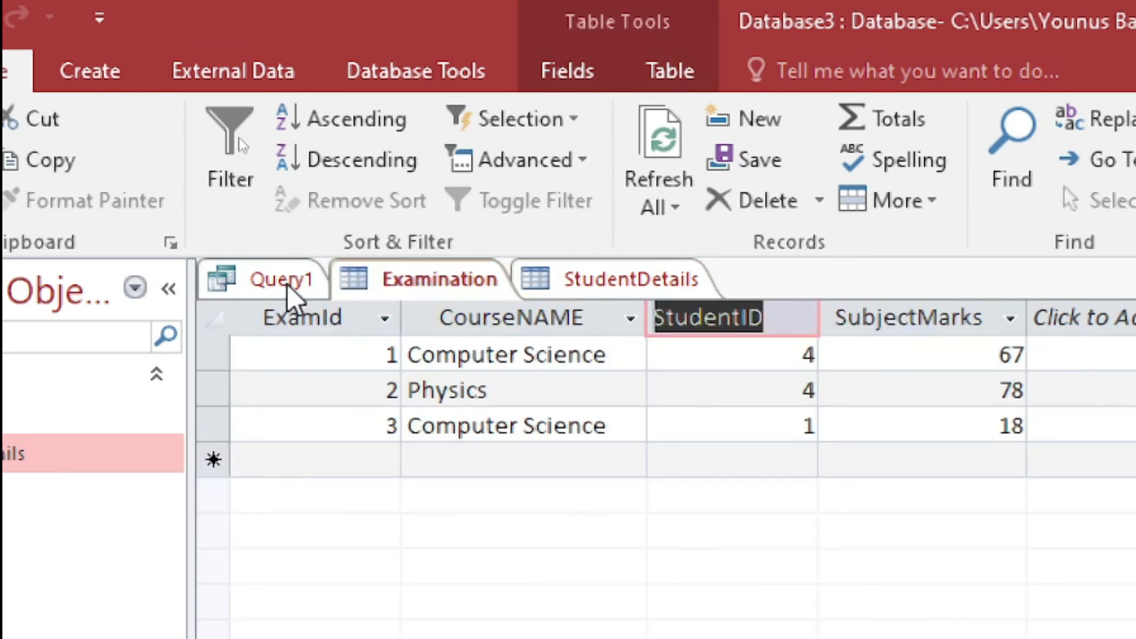
pyautogui.click(283, 283)
# Examine the last two rows of the query results, comparing their FirstName and CourseName values
pyautogui.moveTo(358, 398); pyautogui.dragTo(238, 404)
pyautogui.moveTo(343, 431); pyautogui.dragTo(246, 432)
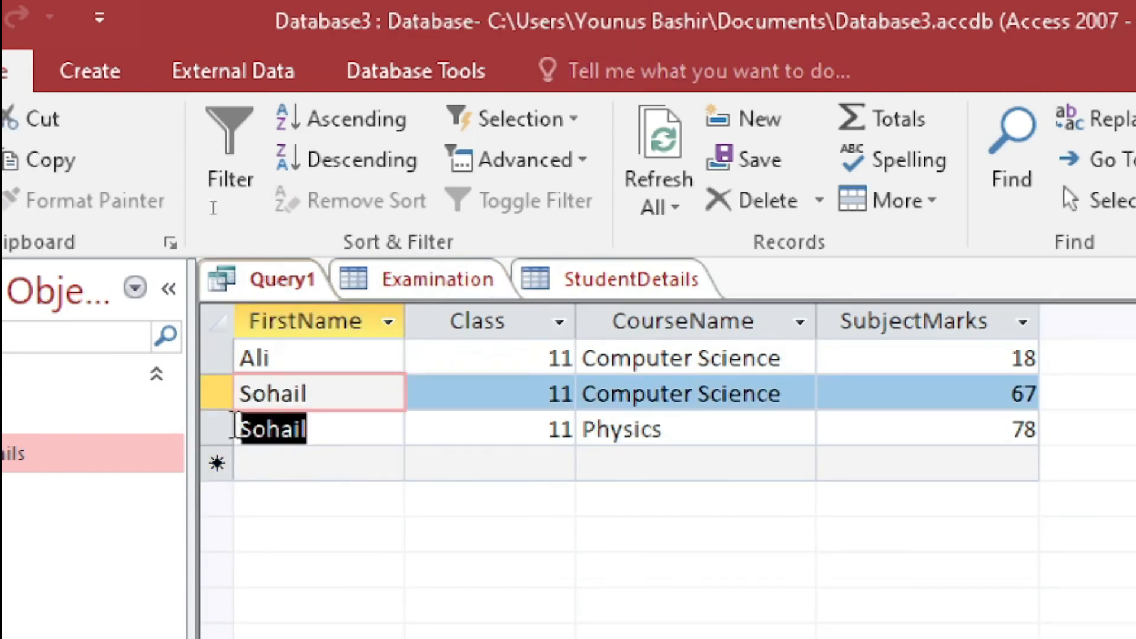
pyautogui.click(298, 394)
pyautogui.click(302, 433)
pyautogui.click(284, 393)
pyautogui.click(302, 426)
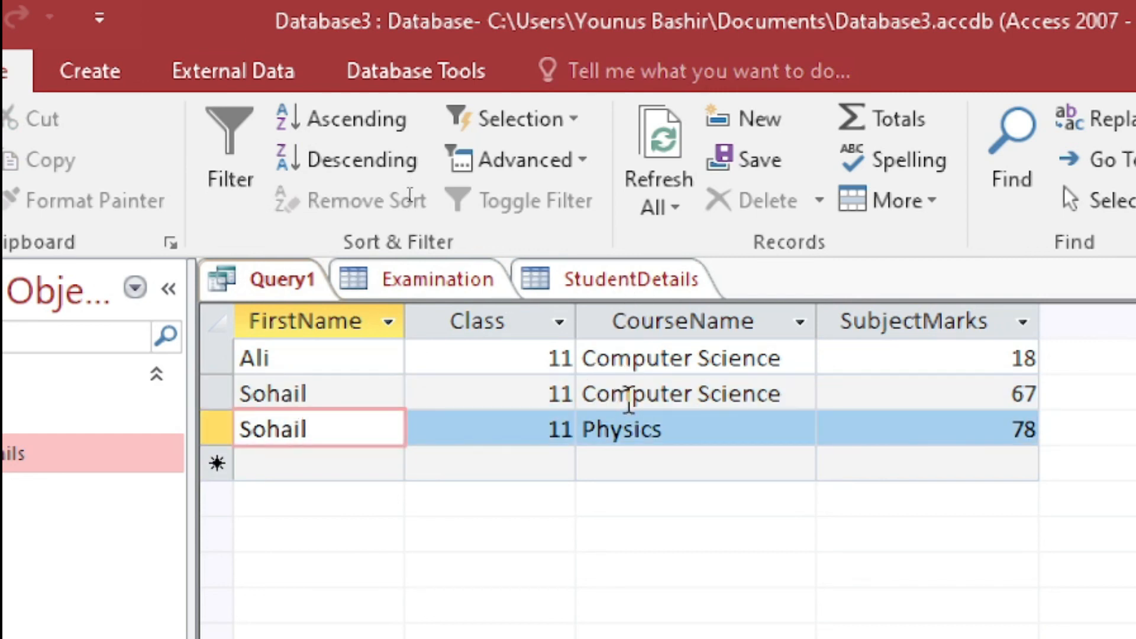
pyautogui.click(632, 394)
pyautogui.click(621, 431)
pyautogui.click(619, 403)
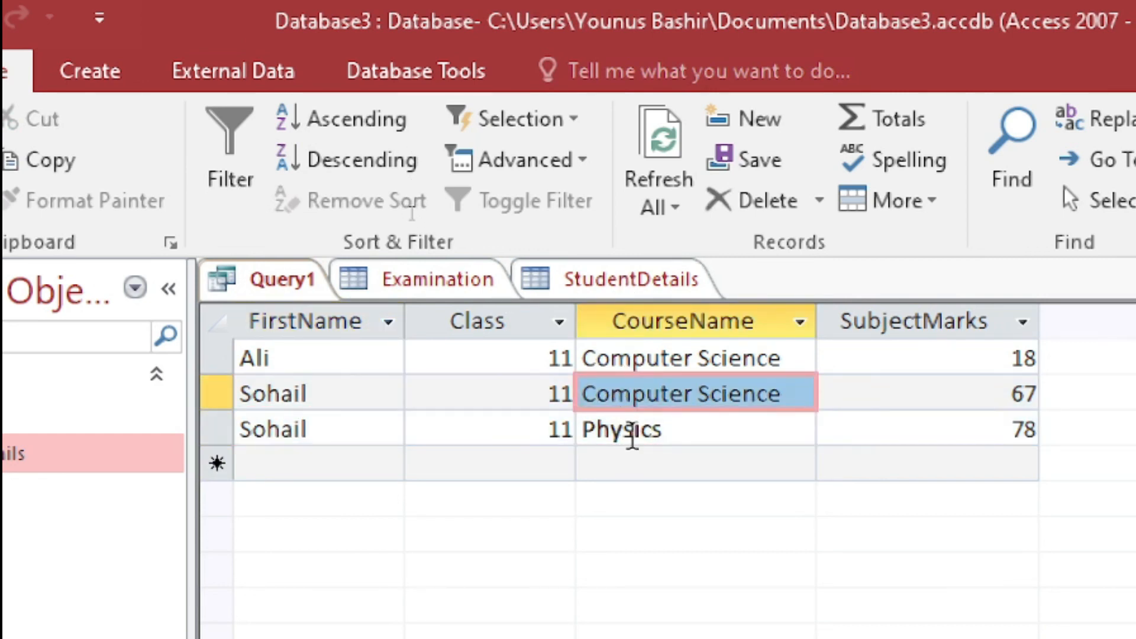
pyautogui.press('Tab')
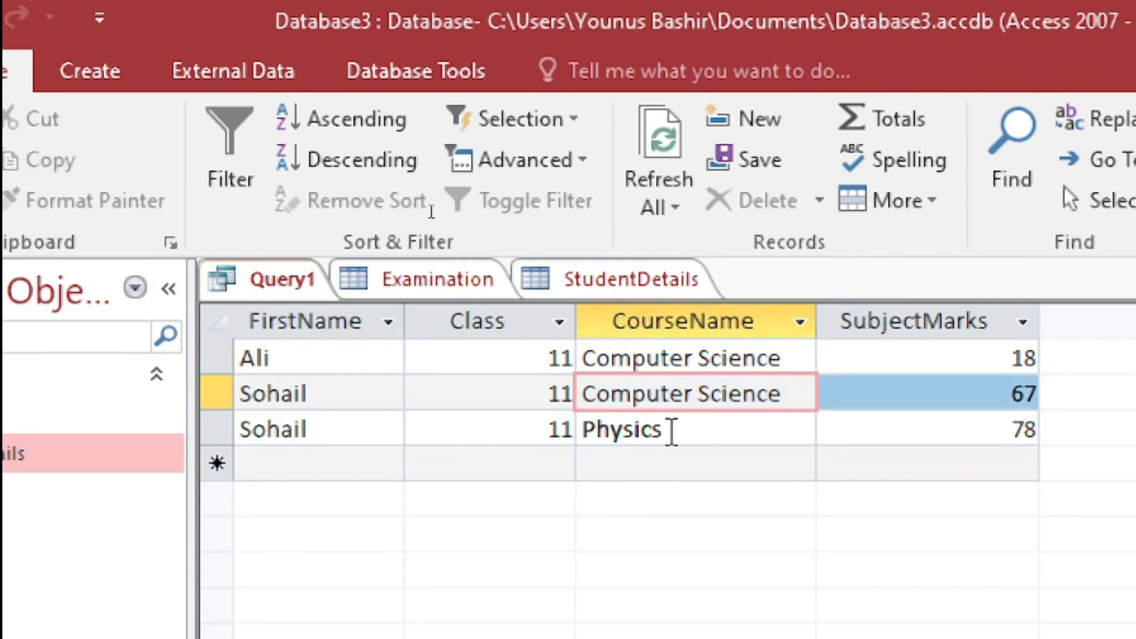
pyautogui.click(668, 431)
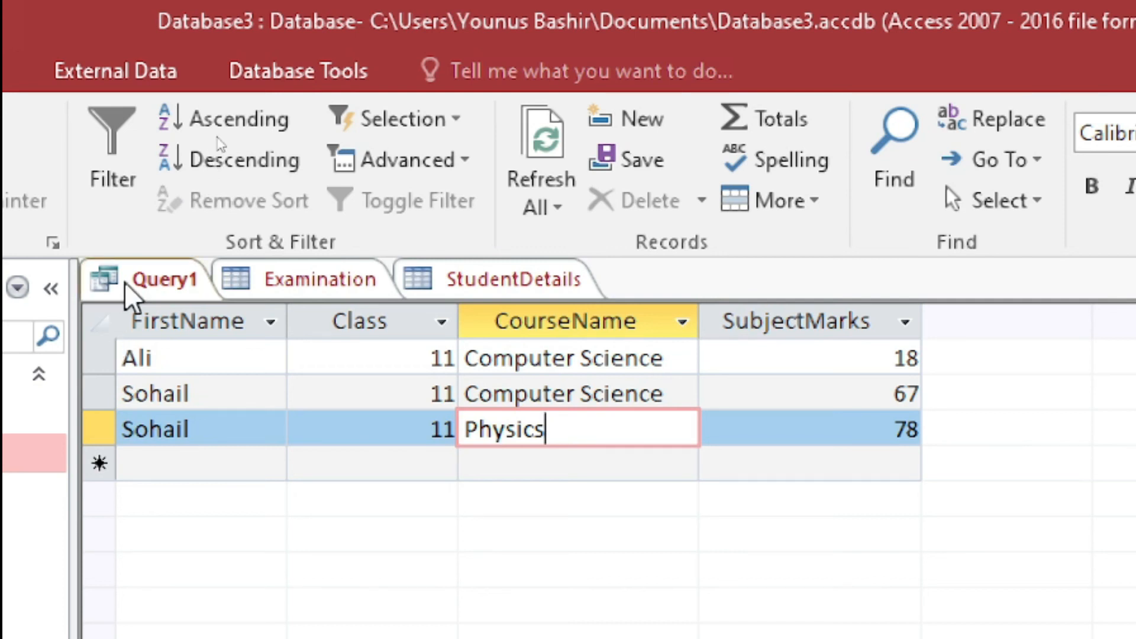
# Switch Query1 from its results back to SQL View
pyautogui.click(143, 289)
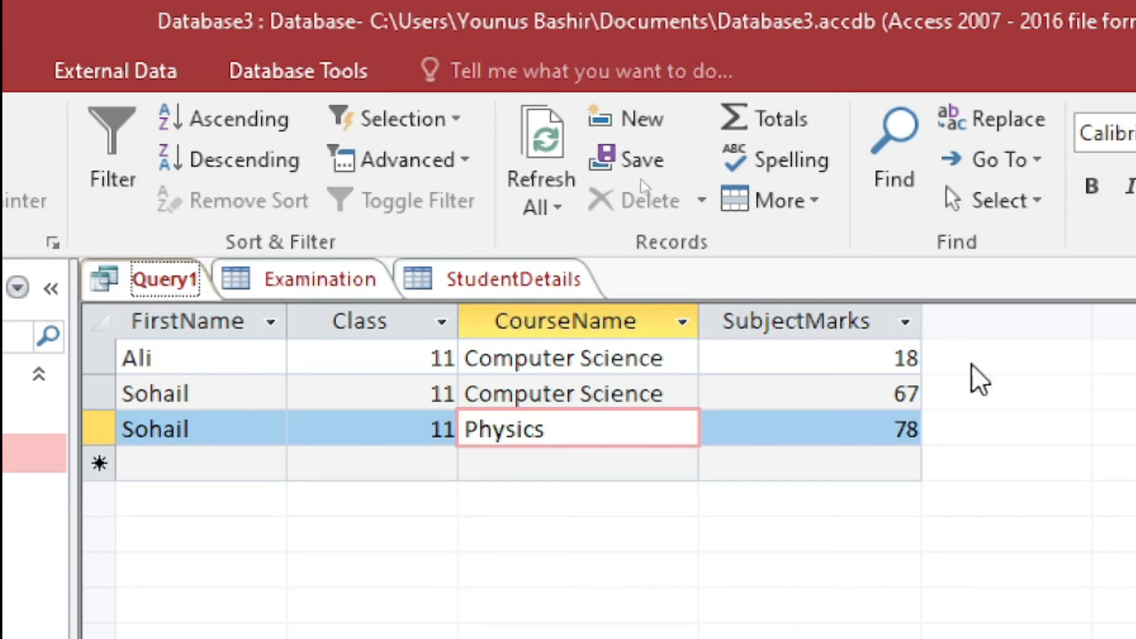
pyautogui.rightClick(139, 289)
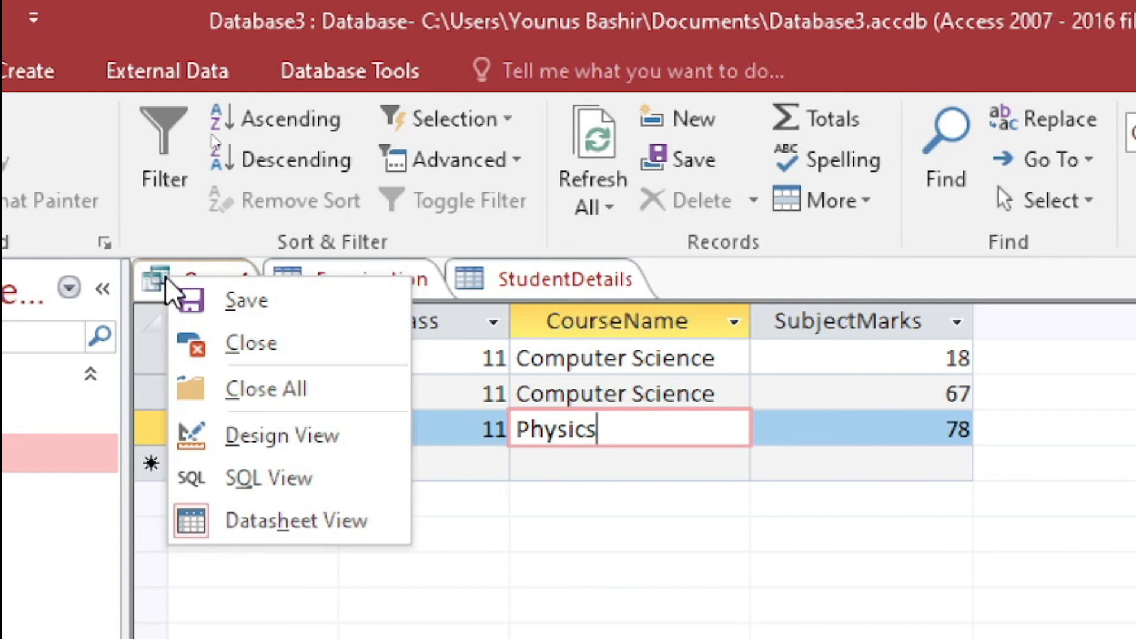
pyautogui.click(317, 477)
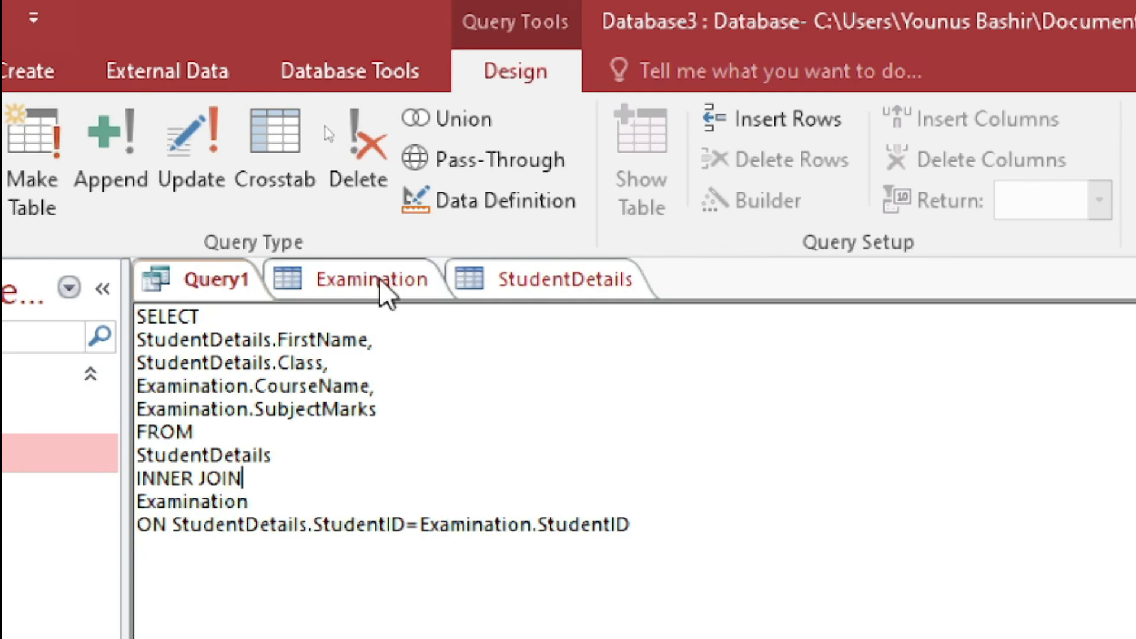
# Examine the FirstName value of the StudentID 4 record in StudentDetails
pyautogui.click(527, 285)
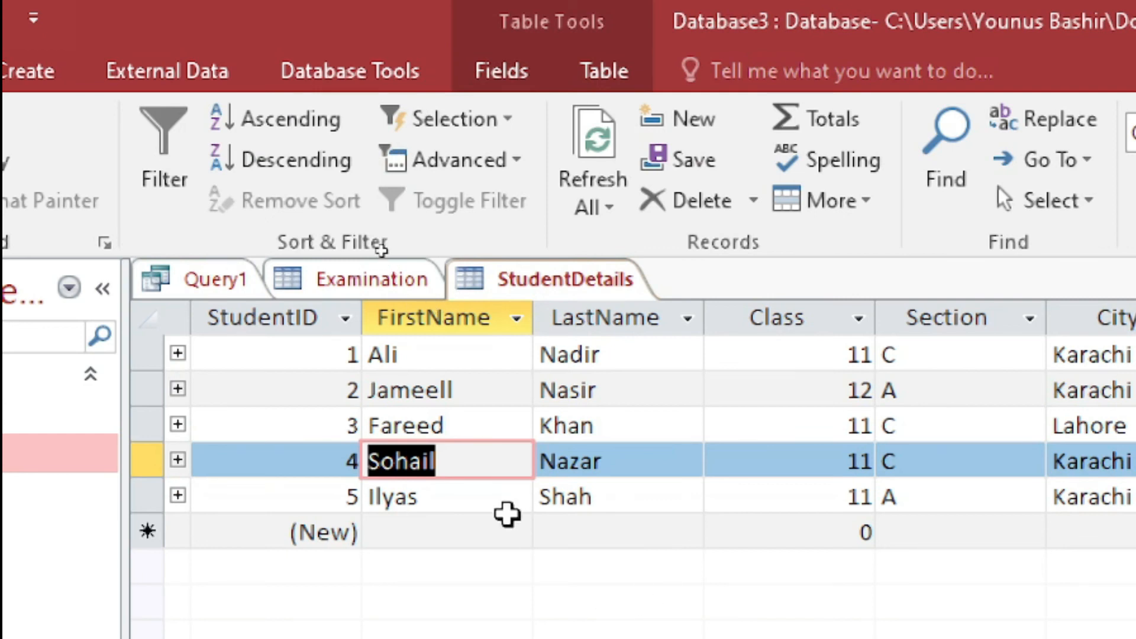
pyautogui.moveTo(459, 462); pyautogui.dragTo(337, 478)
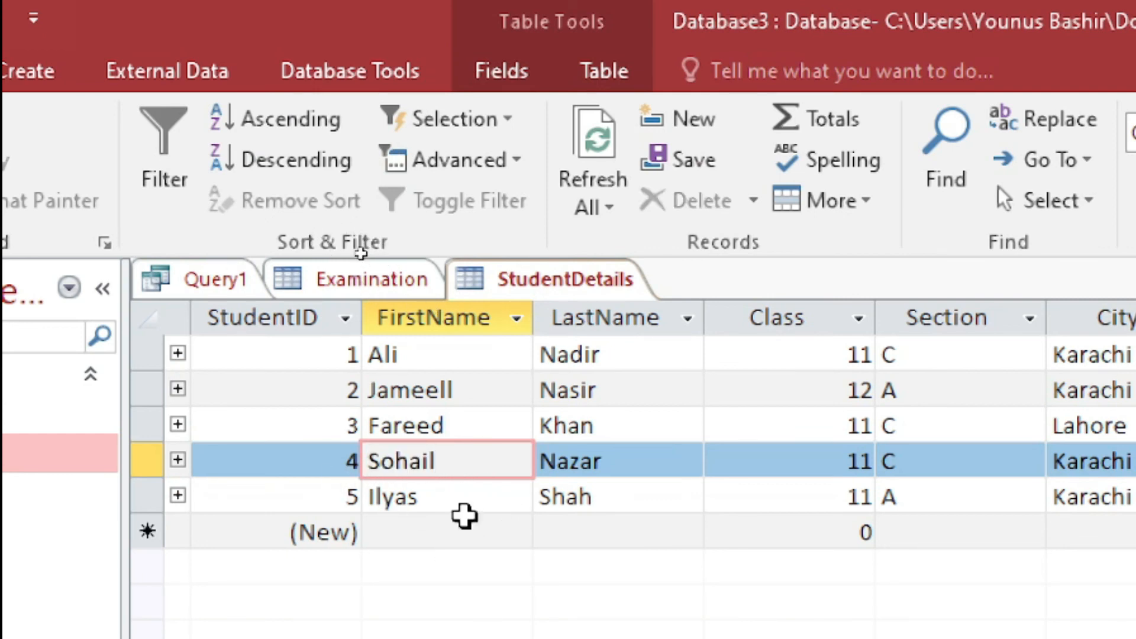
pyautogui.moveTo(452, 463); pyautogui.dragTo(422, 488)
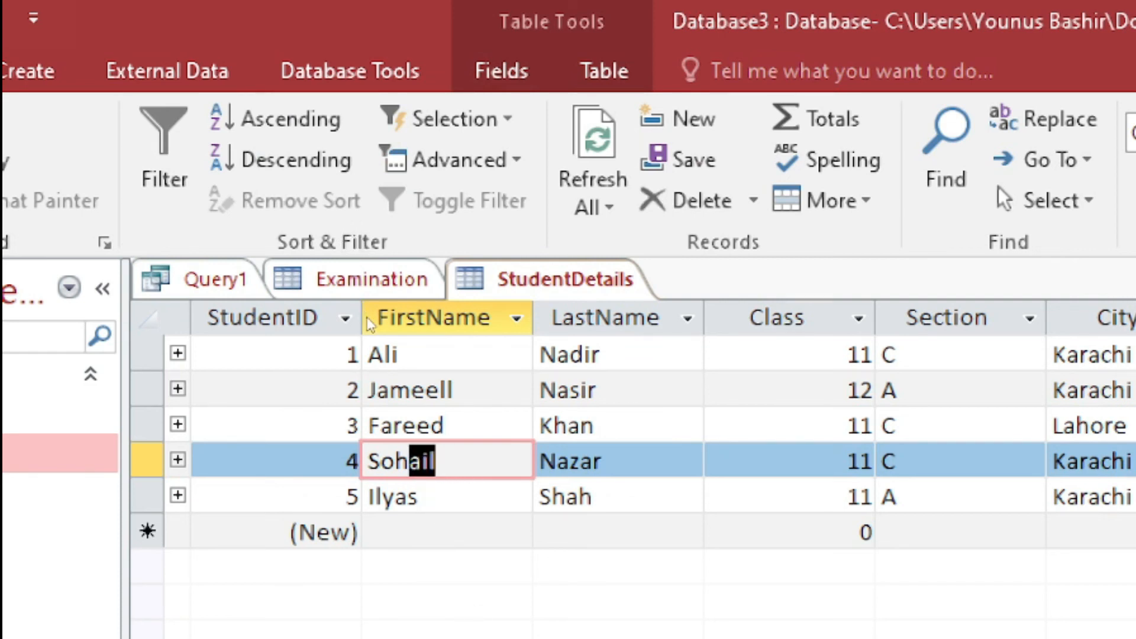
# Return to Query1 and run the INNER JOIN query again
pyautogui.click(189, 286)
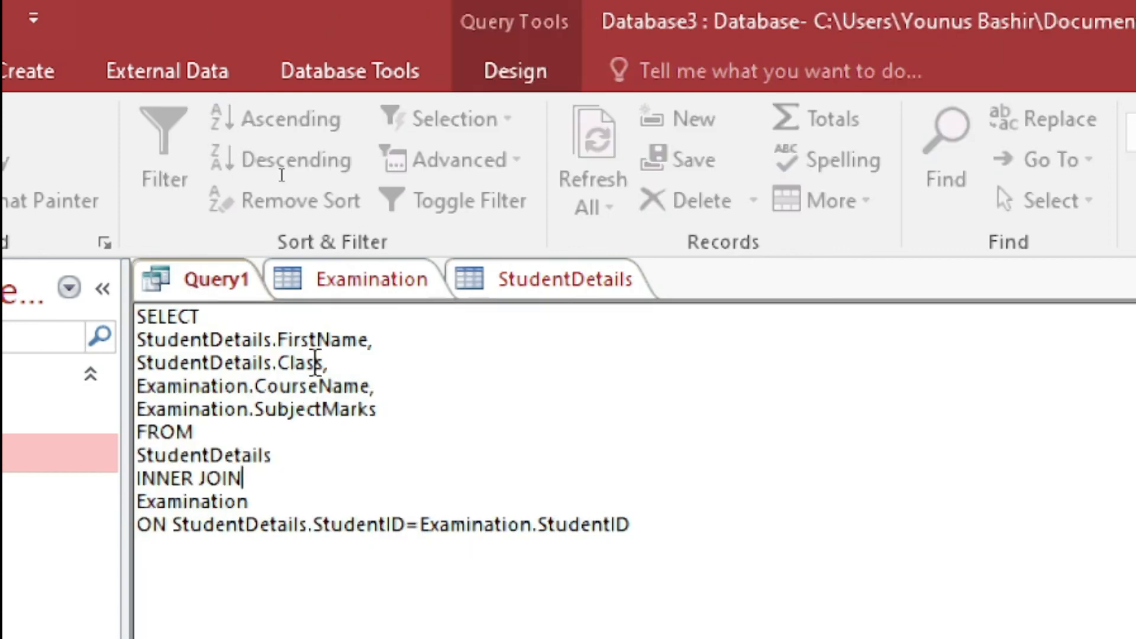
pyautogui.click(500, 79)
pyautogui.click(76, 127)
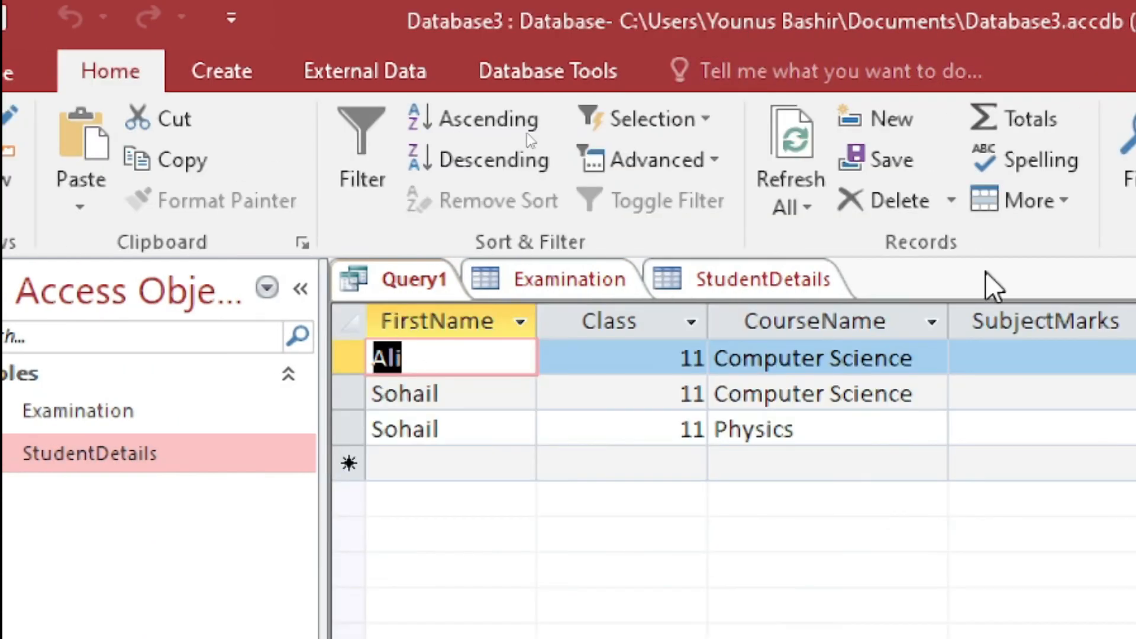
# Compare the StudentID values in Examination and the StudentDetails records with the rows of the Query1 results
pyautogui.click(434, 286)
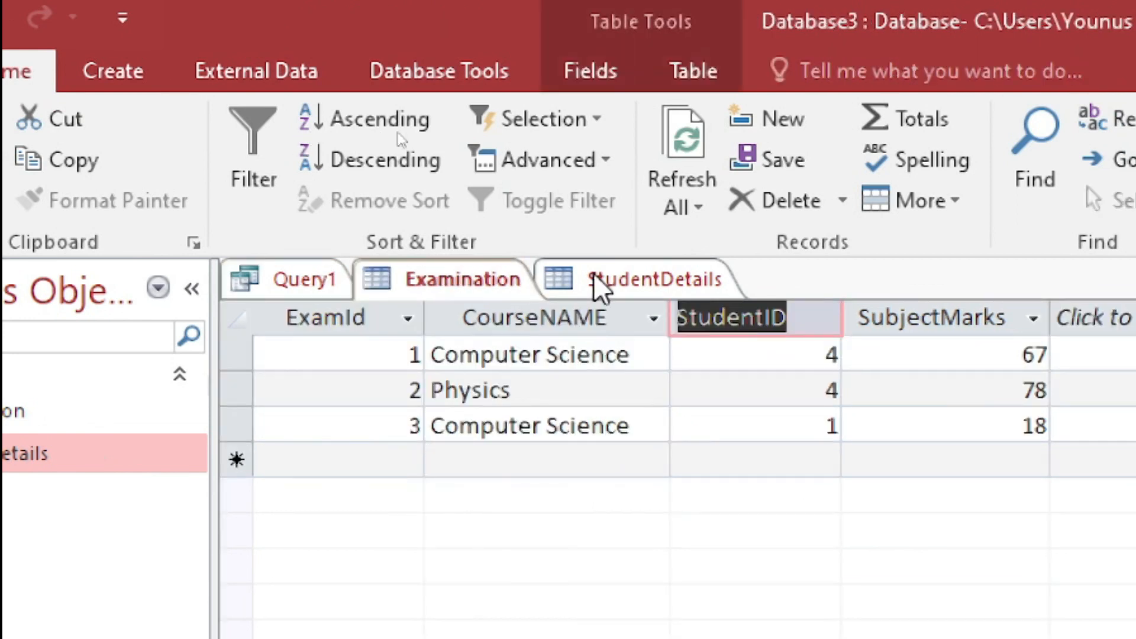
pyautogui.click(651, 285)
pyautogui.click(499, 290)
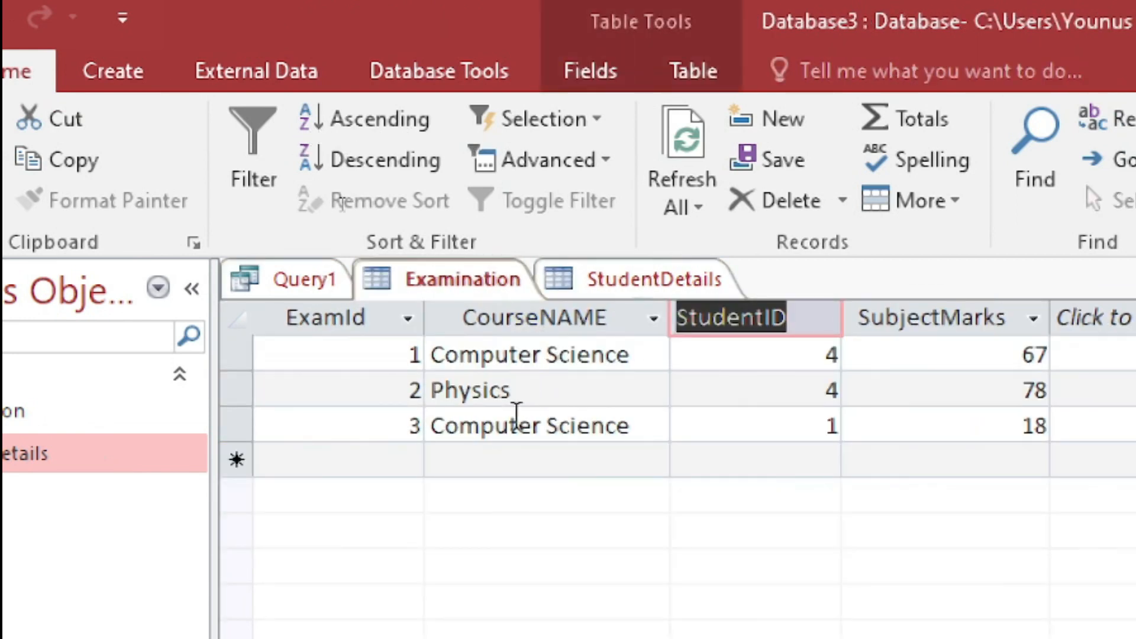
pyautogui.click(829, 381)
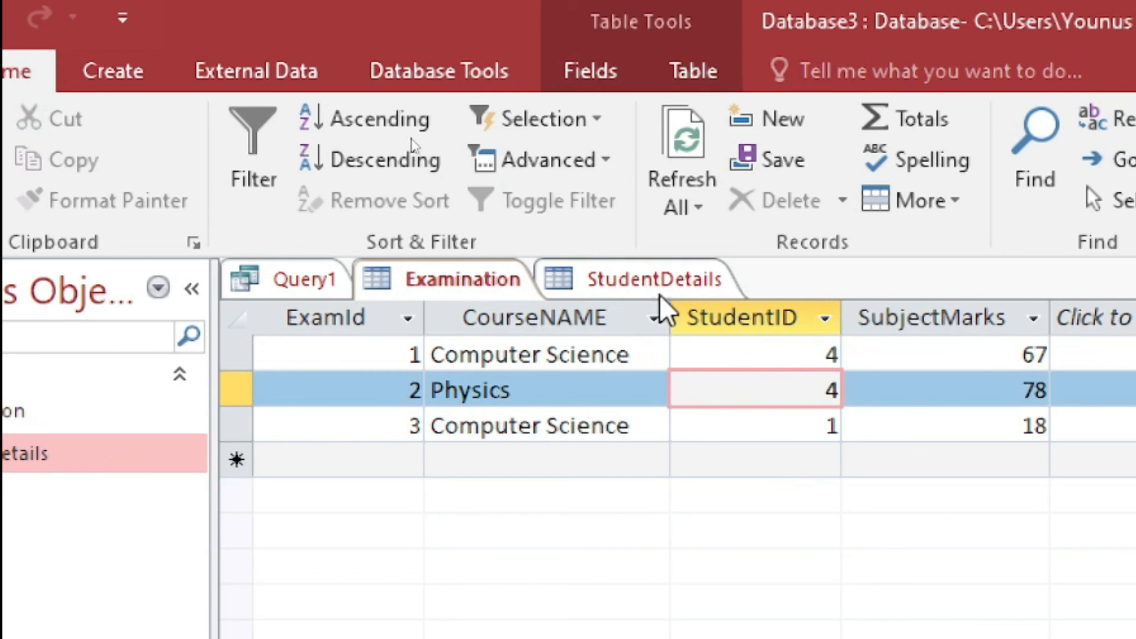
pyautogui.click(290, 283)
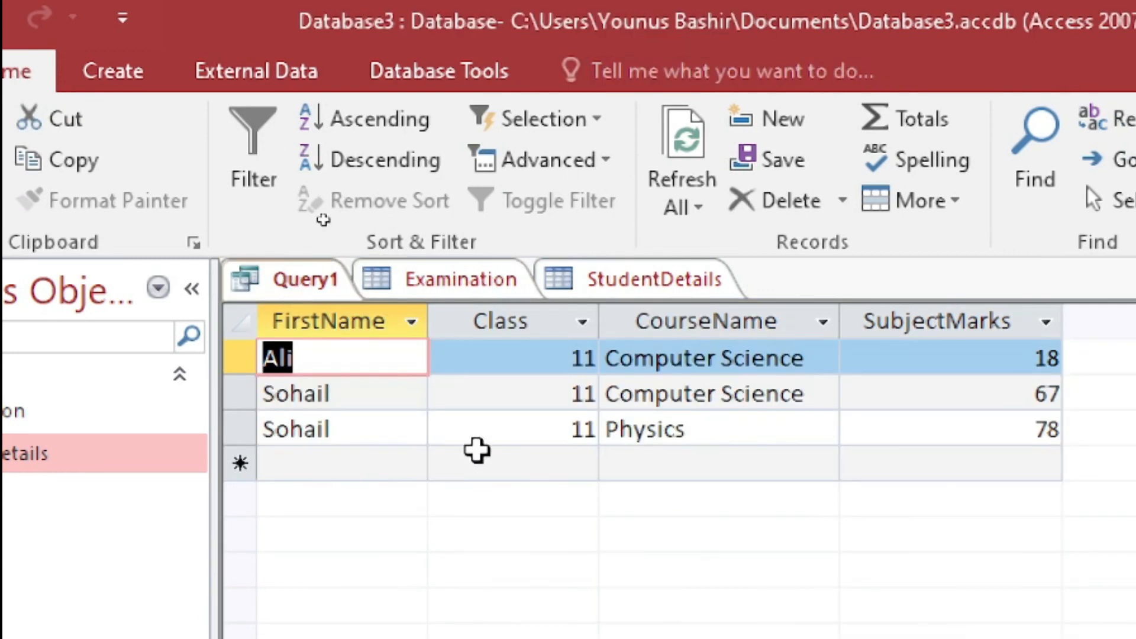
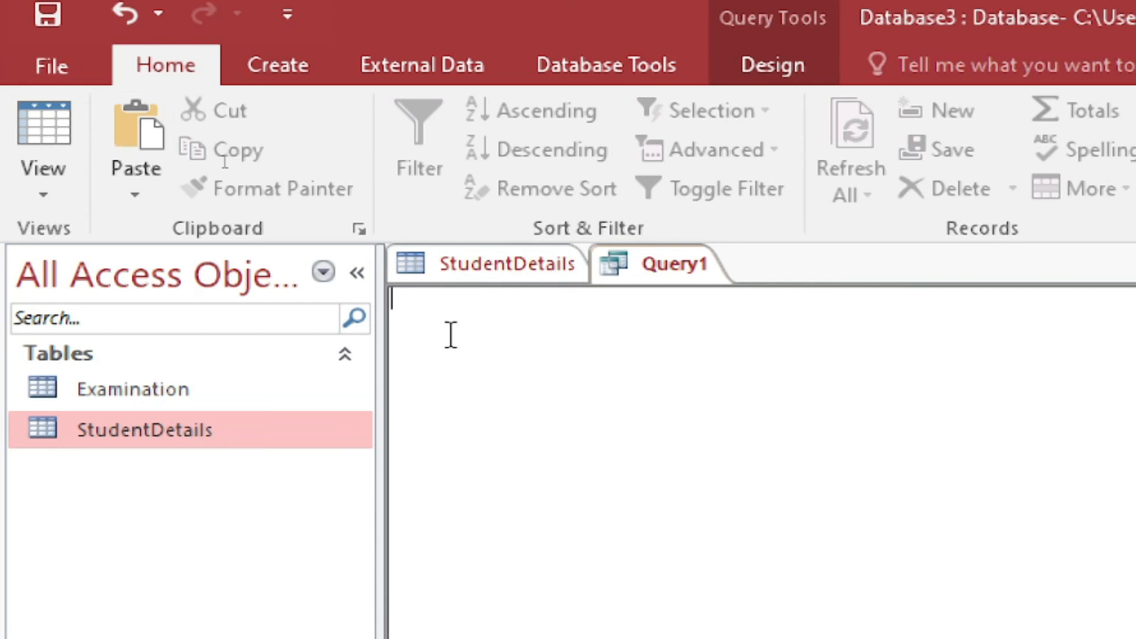
# Examine the StudentID and Section values of the third record in StudentDetails
pyautogui.click(481, 271)
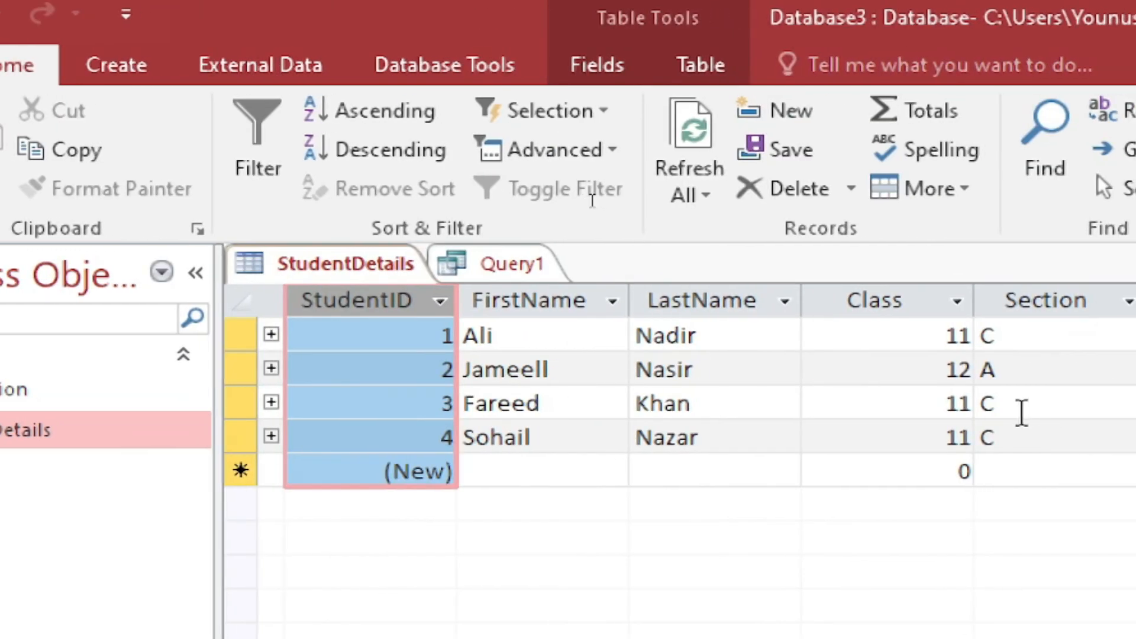
pyautogui.click(1022, 412)
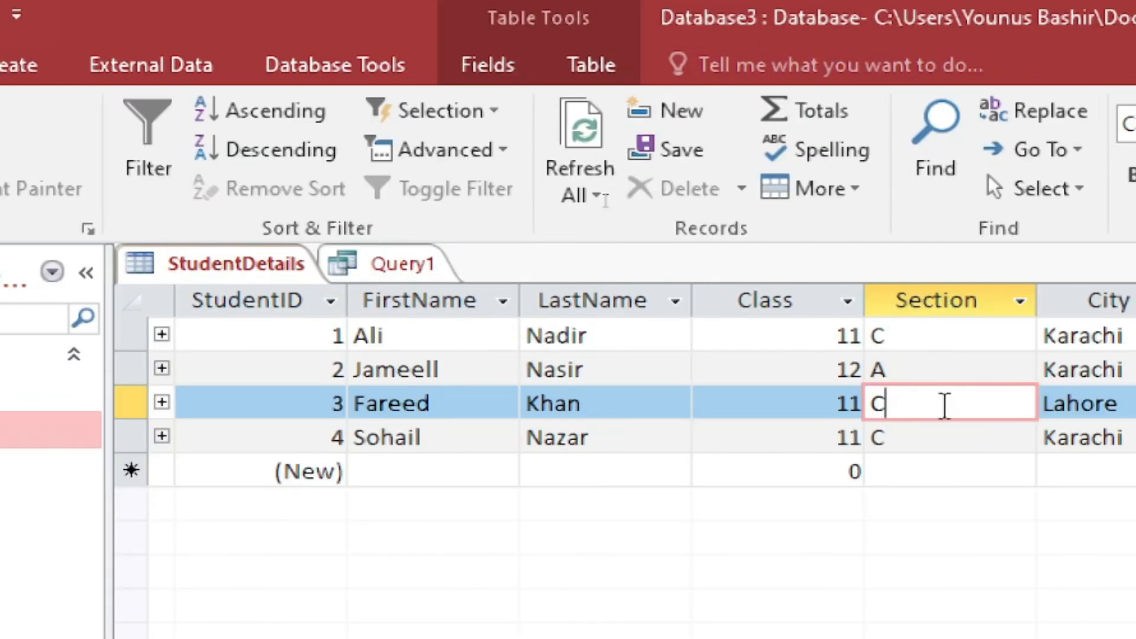
pyautogui.click(289, 408)
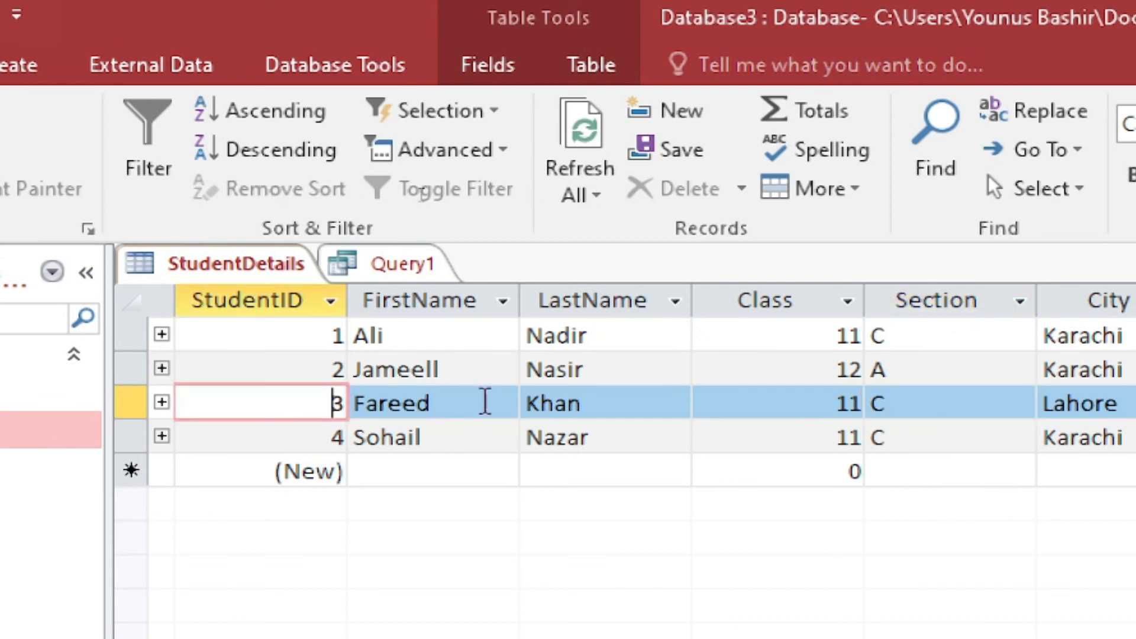
pyautogui.click(945, 299)
pyautogui.doubleClick(900, 402)
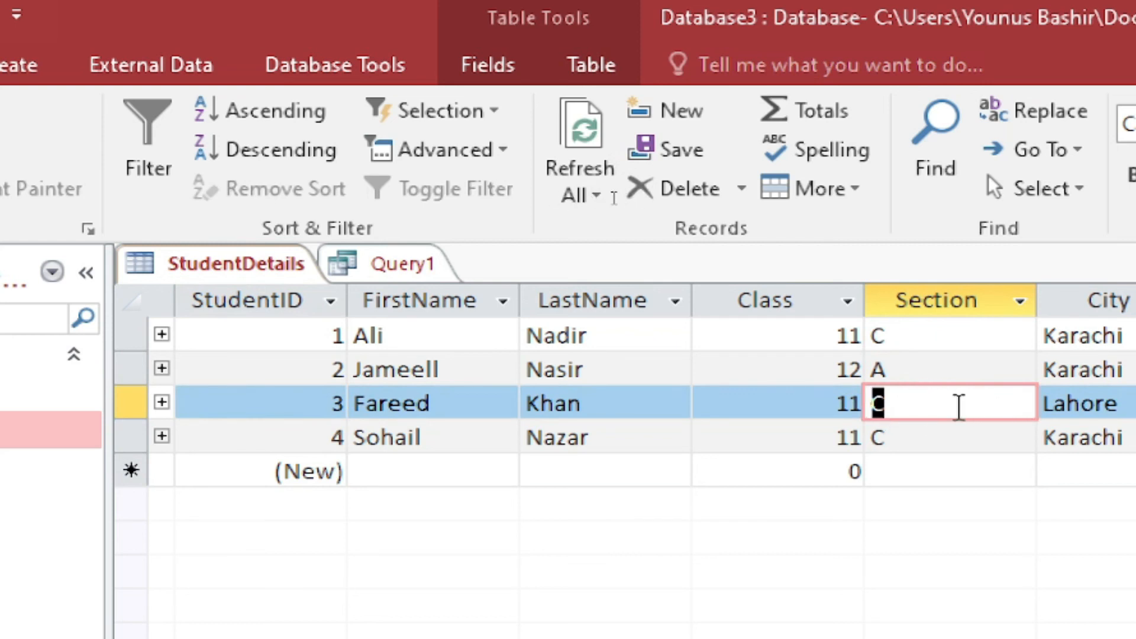
# Write "Update StudentDetails" as the first line of the empty Query1 and begin the second line with "Set"
pyautogui.click(384, 264)
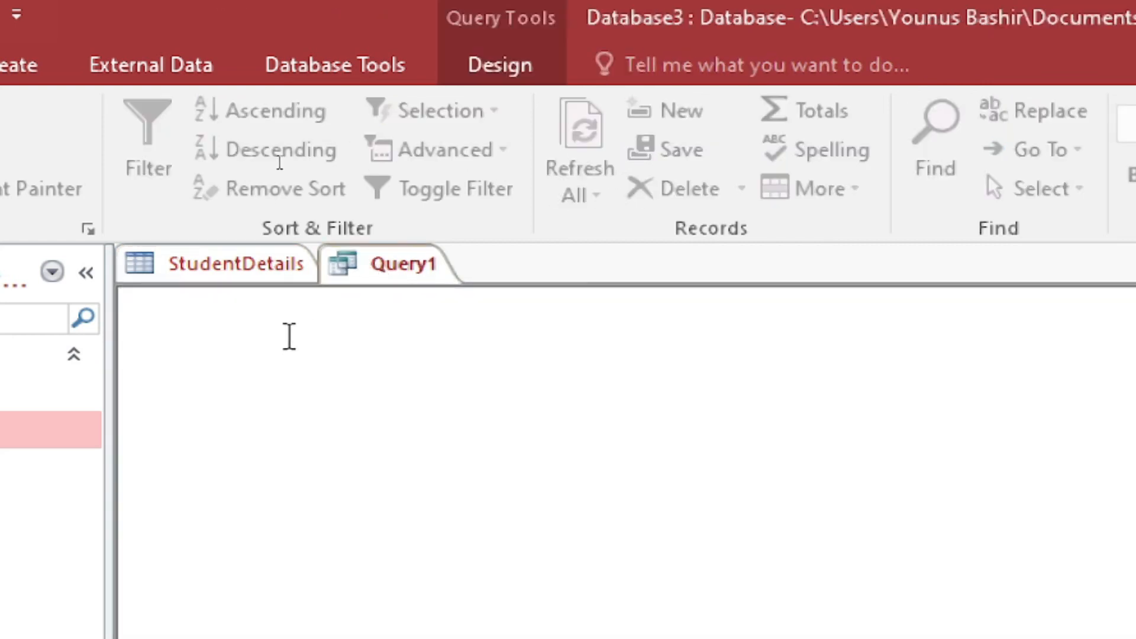
pyautogui.write('Up')
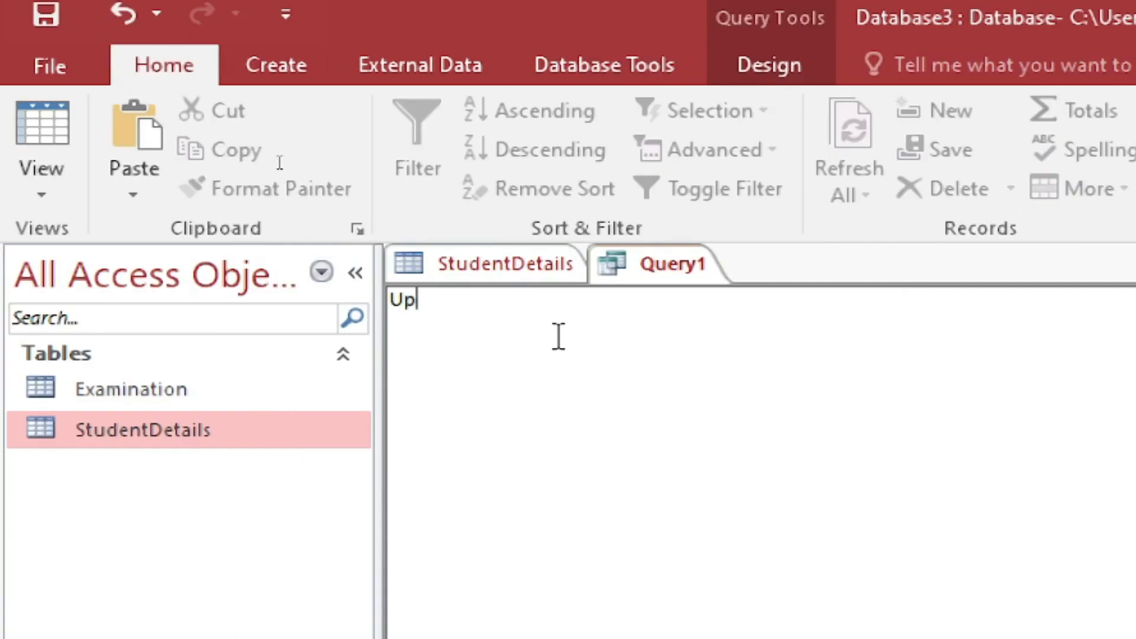
pyautogui.write('date')
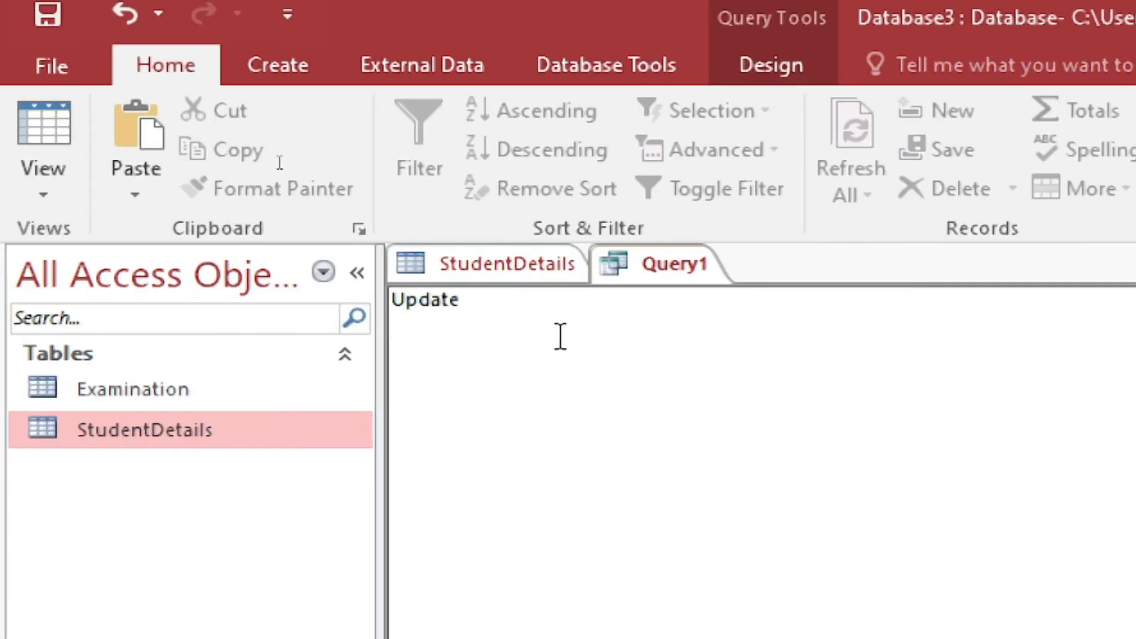
pyautogui.write(' StudentDetails')
pyautogui.press('Return')
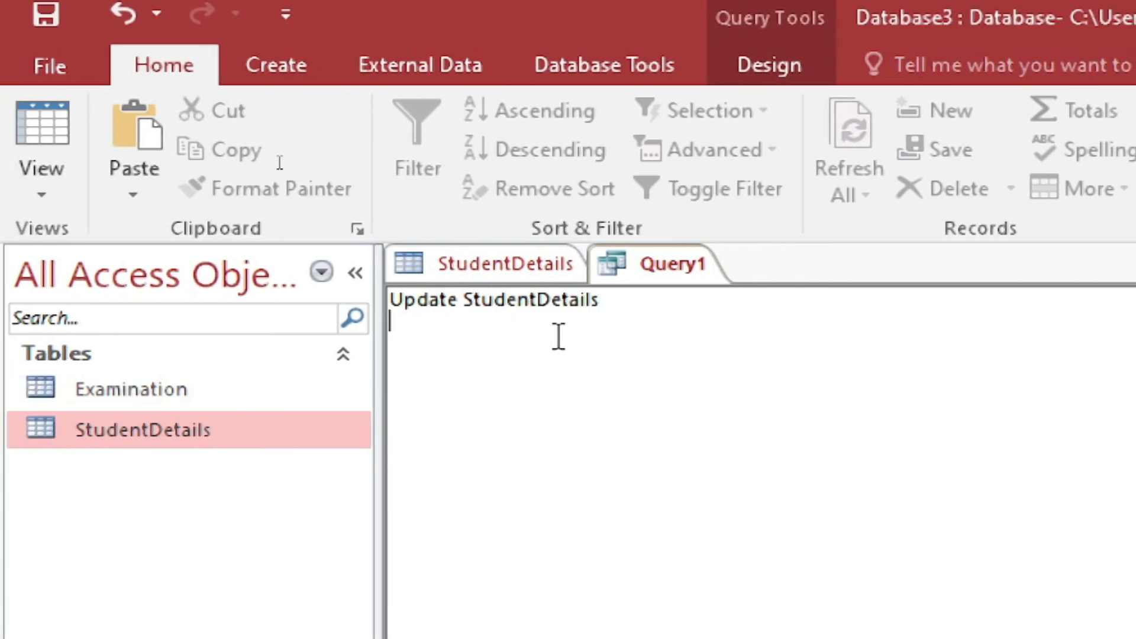
pyautogui.write('Set')
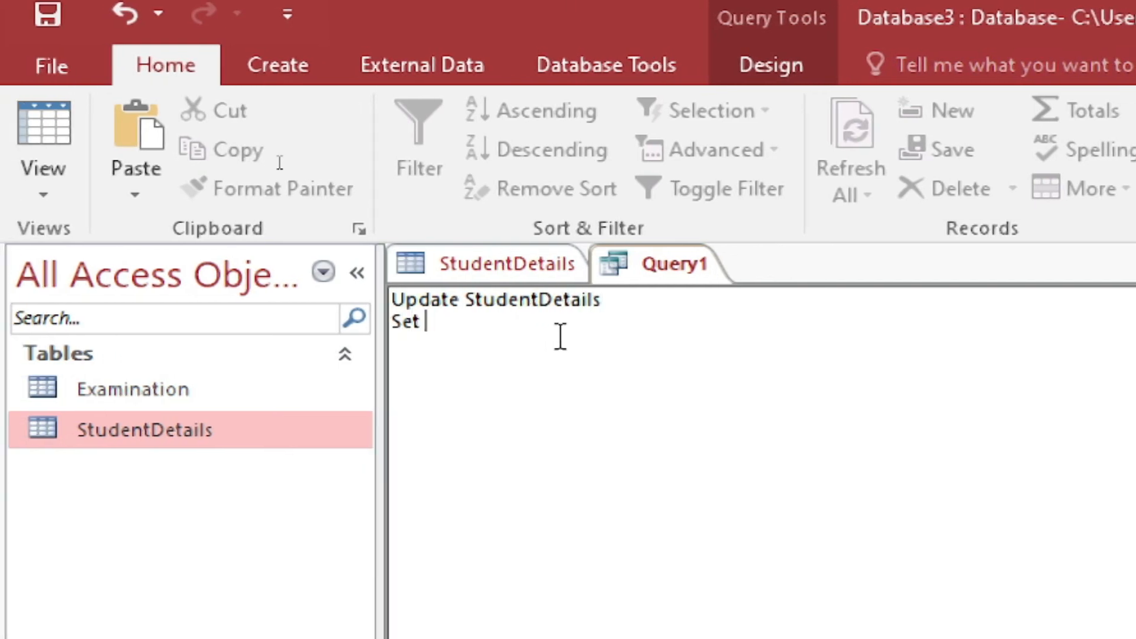
# Check the Section field name in StudentDetails, complete the Set line with Section='D' and start a new line with "Where"
pyautogui.click(502, 264)
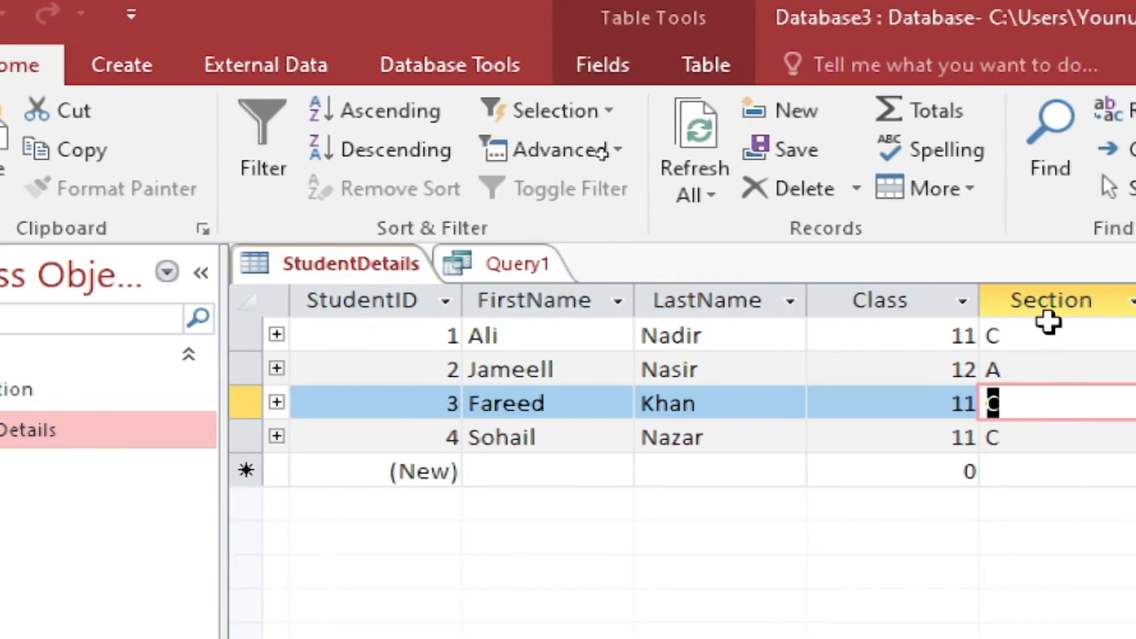
pyautogui.click(524, 263)
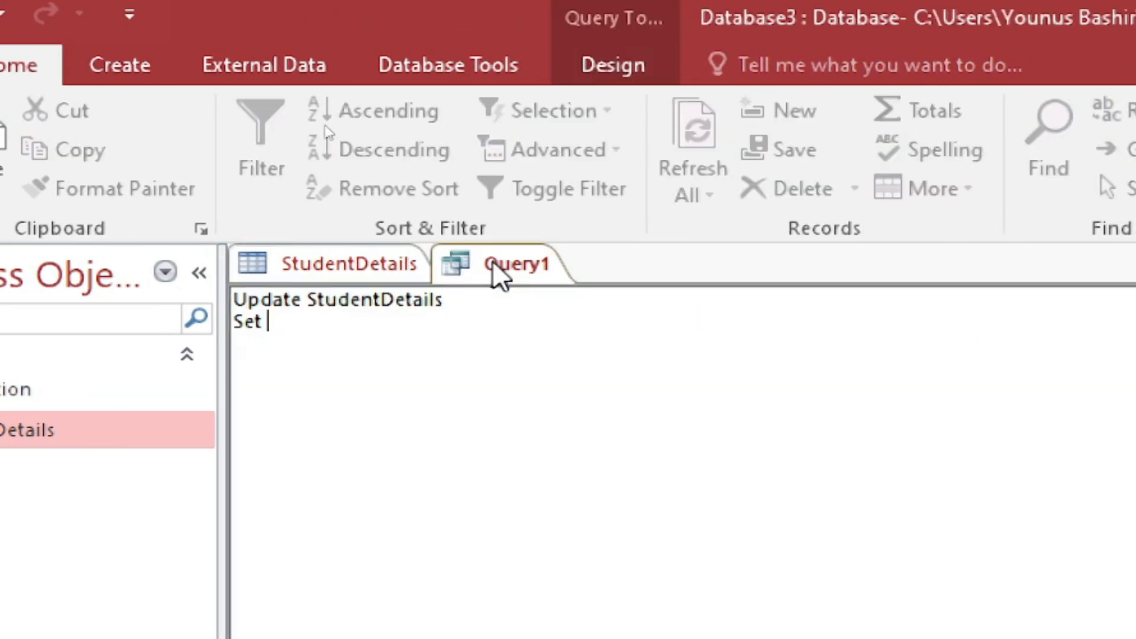
pyautogui.write("Section='D")
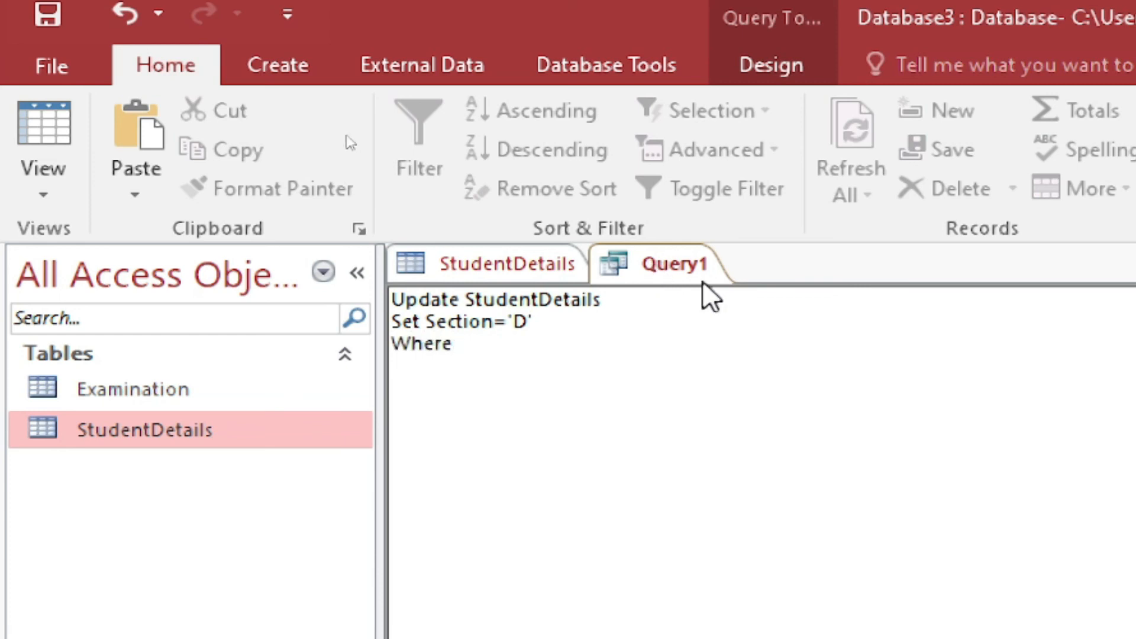
# Examine the FirstName, LastName and StudentID fields of the third StudentDetails record to find what identifies it uniquely
pyautogui.click(505, 273)
pyautogui.click(834, 410)
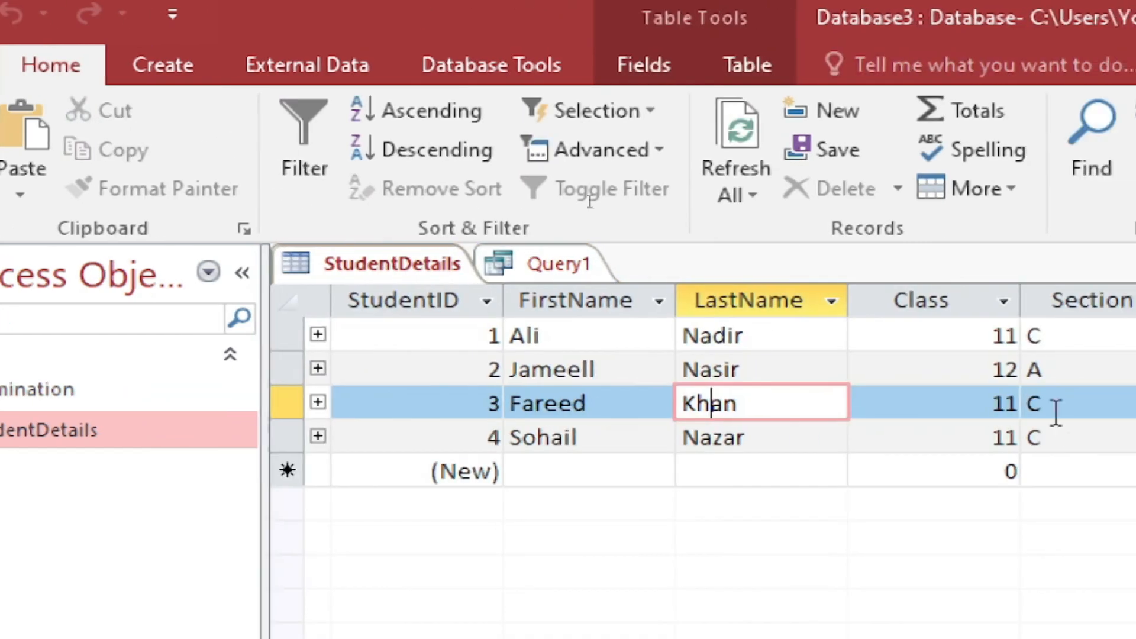
pyautogui.click(984, 406)
pyautogui.click(501, 402)
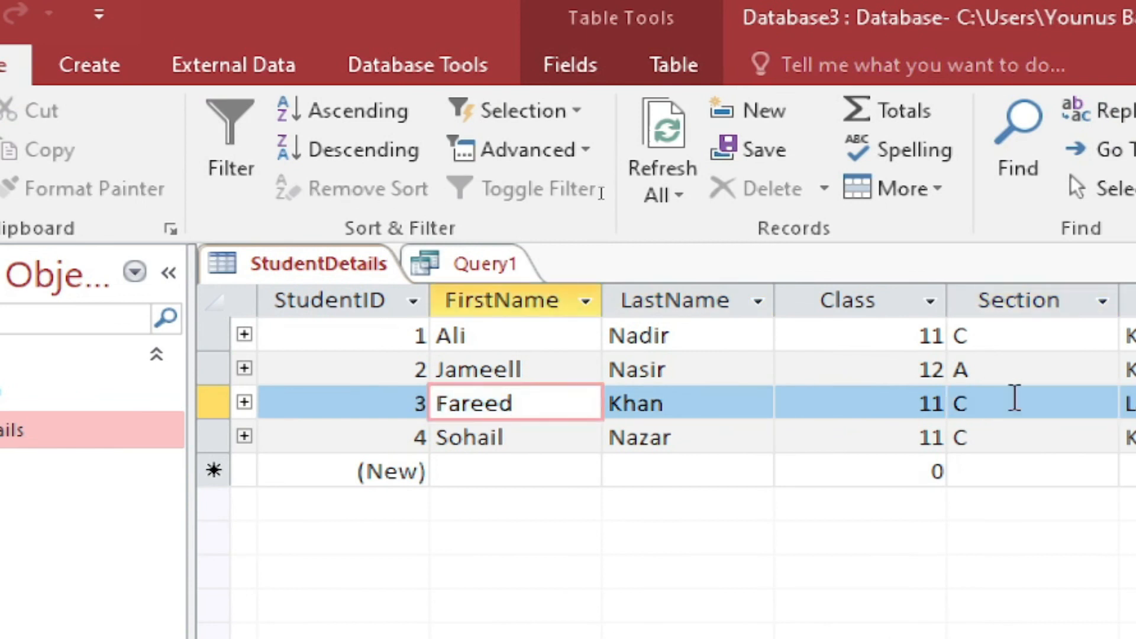
pyautogui.moveTo(700, 398); pyautogui.dragTo(420, 404)
pyautogui.click(452, 402)
pyautogui.click(642, 406)
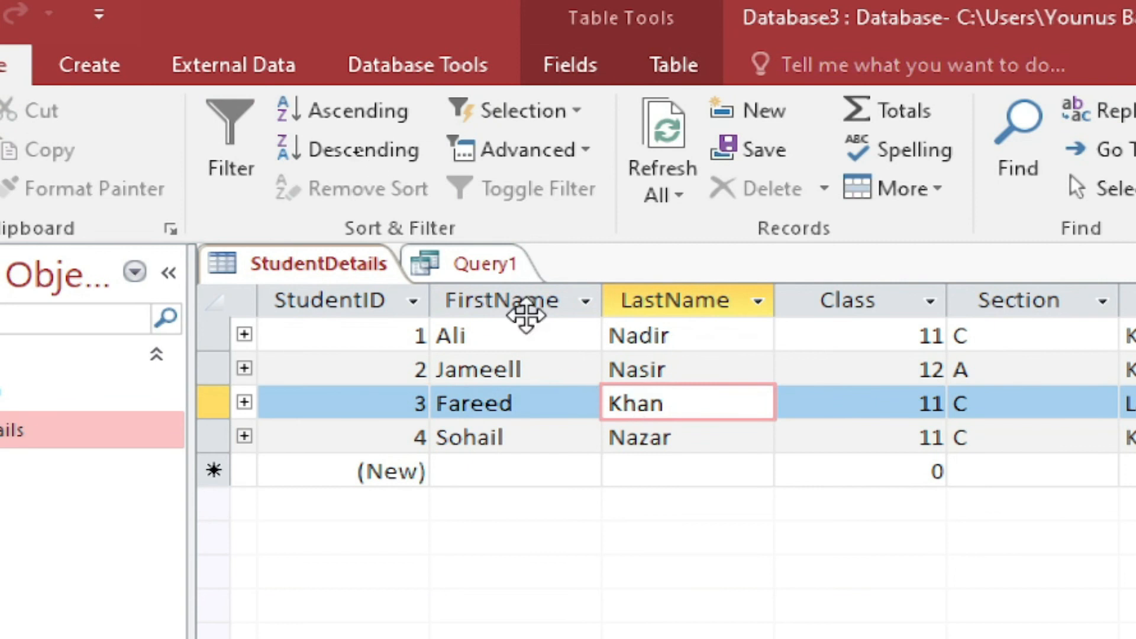
pyautogui.click(525, 306)
pyautogui.click(505, 403)
pyautogui.click(503, 403)
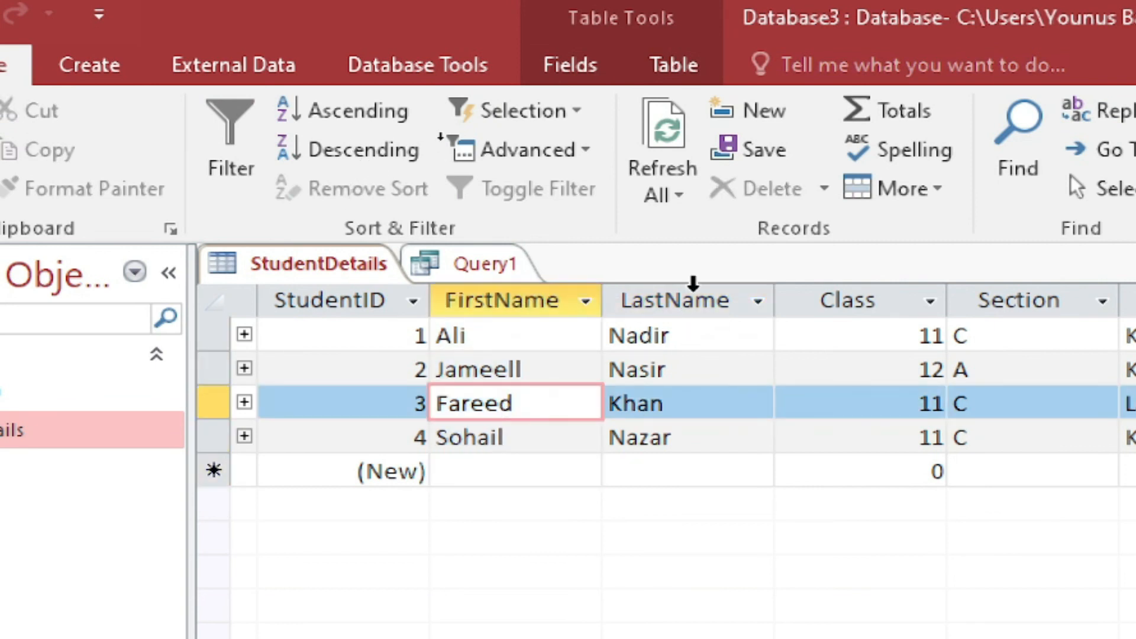
pyautogui.click(666, 403)
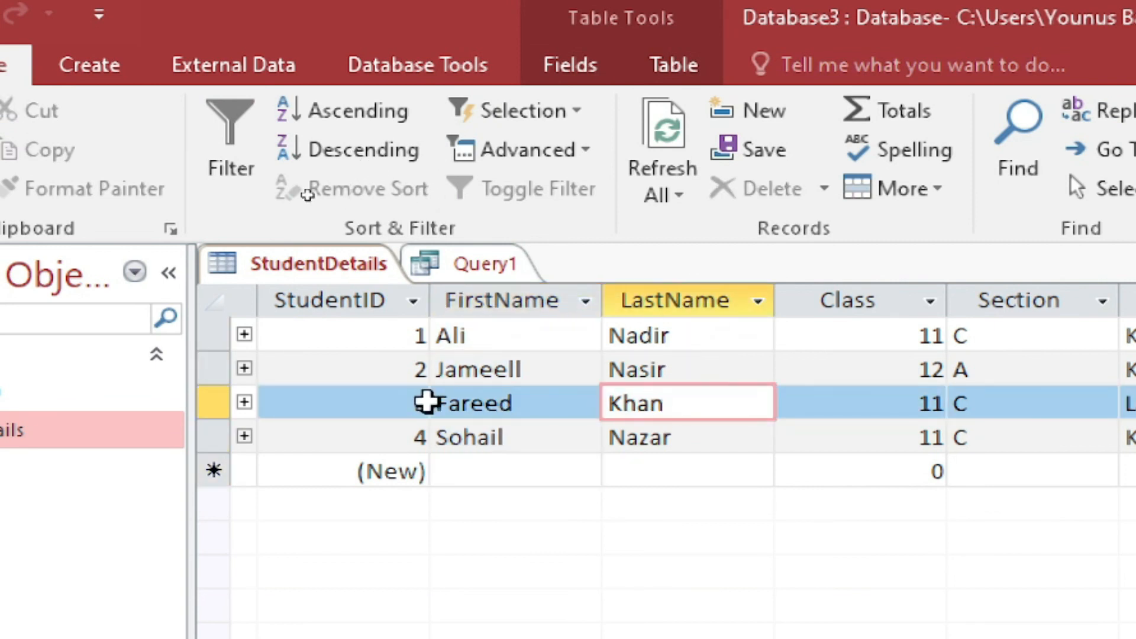
pyautogui.click(473, 402)
pyautogui.press('Tab')
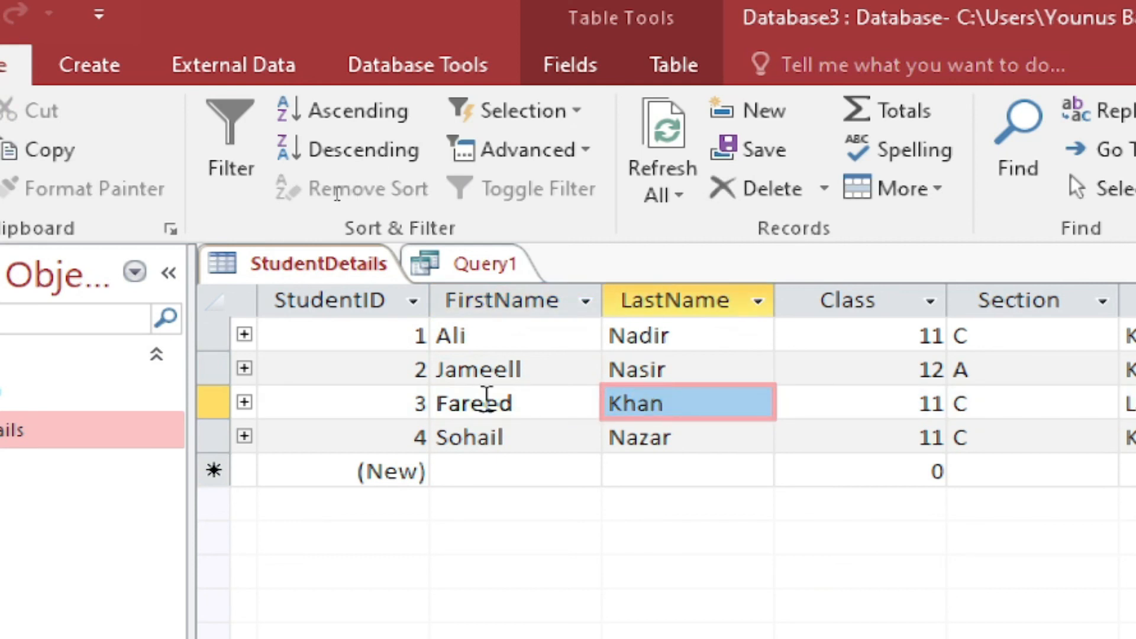
pyautogui.click(373, 405)
# Complete the Where clause of Query1 as "Where Studentid=3", correcting the capitalisation of the field name
pyautogui.click(470, 261)
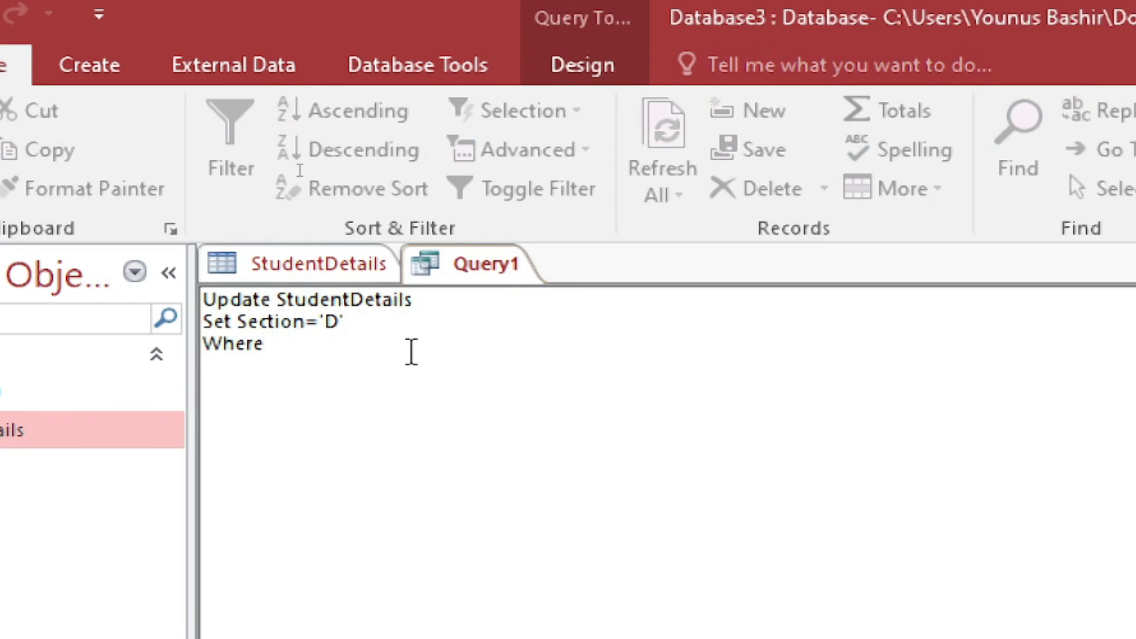
pyautogui.write('ST')
pyautogui.write('tid')
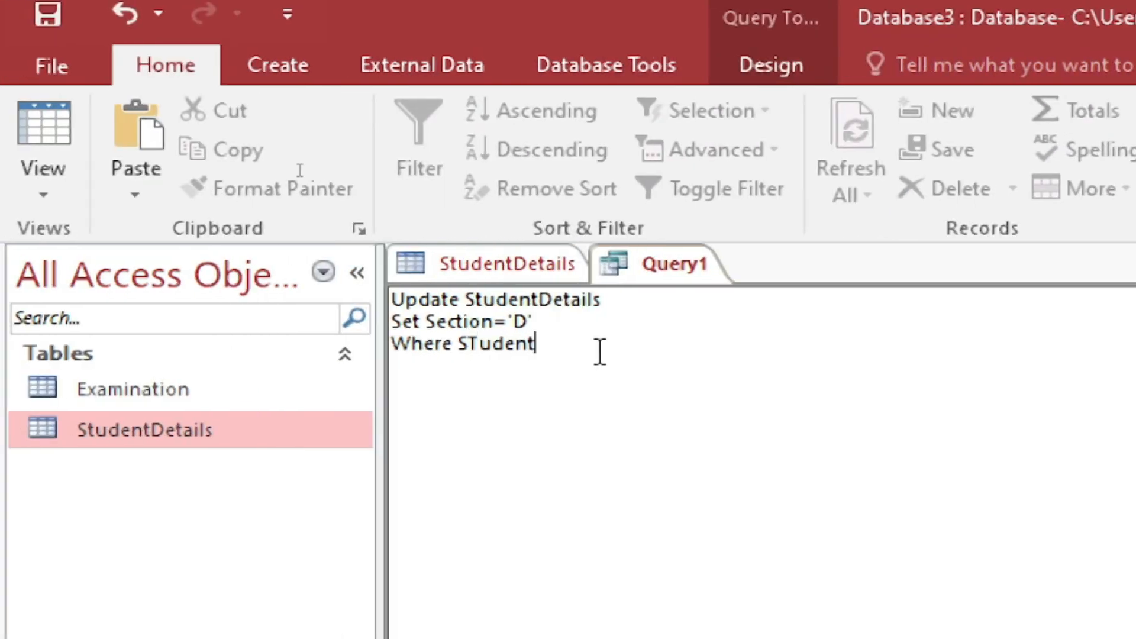
pyautogui.write('=3')
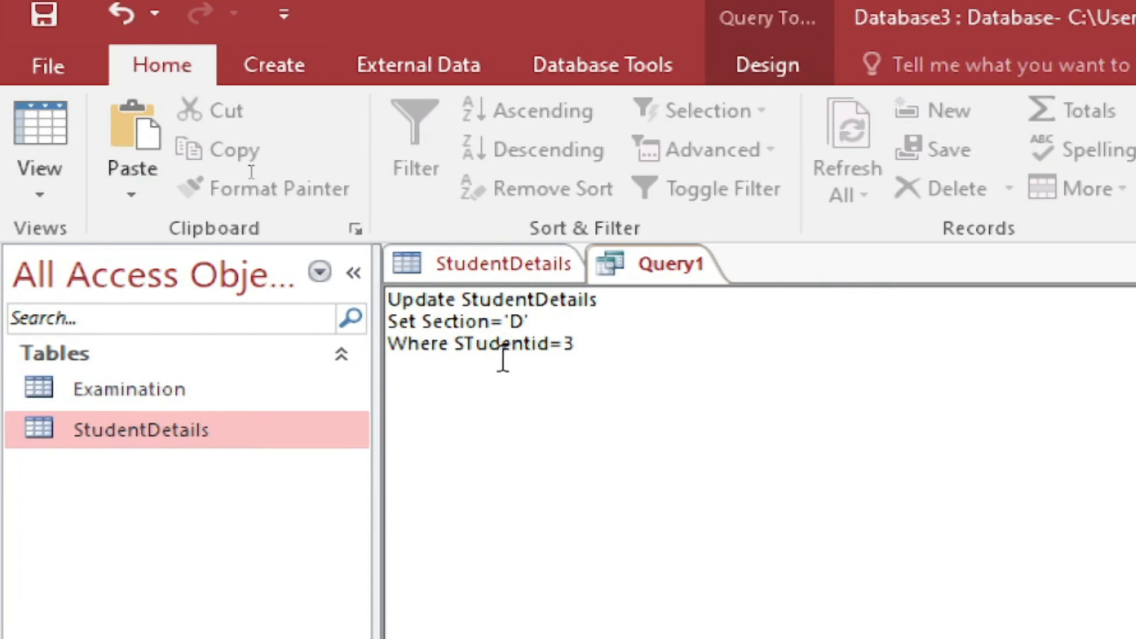
pyautogui.click(480, 355)
pyautogui.press('BackSpace')
pyautogui.write('t')
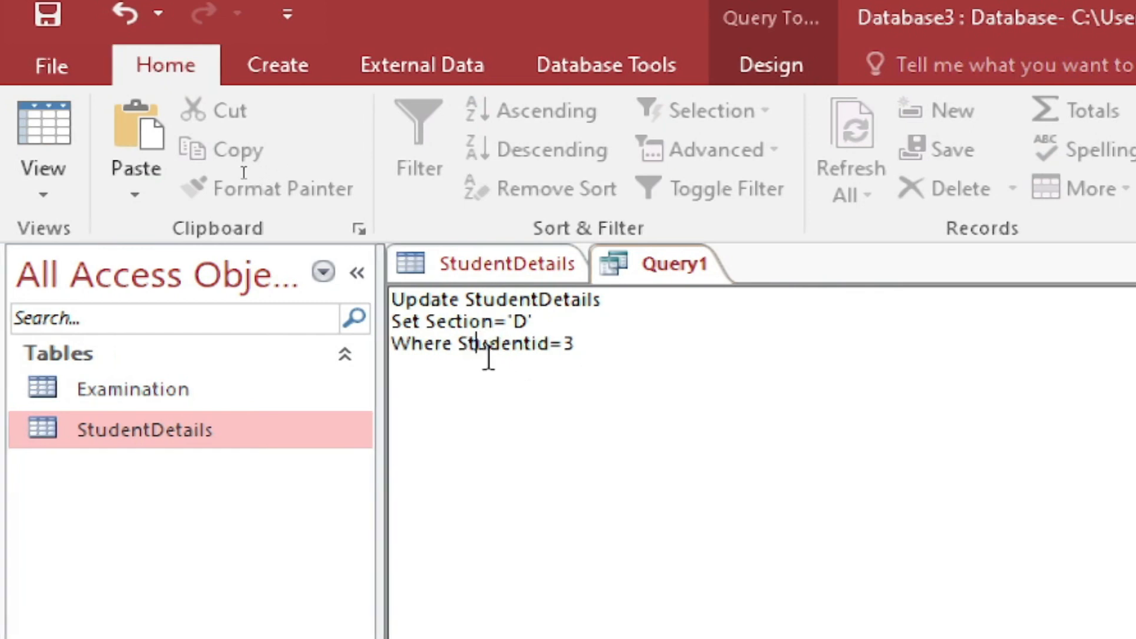
# Run the update query, accept the record update and return to the StudentDetails table
pyautogui.click(800, 45)
pyautogui.click(101, 121)
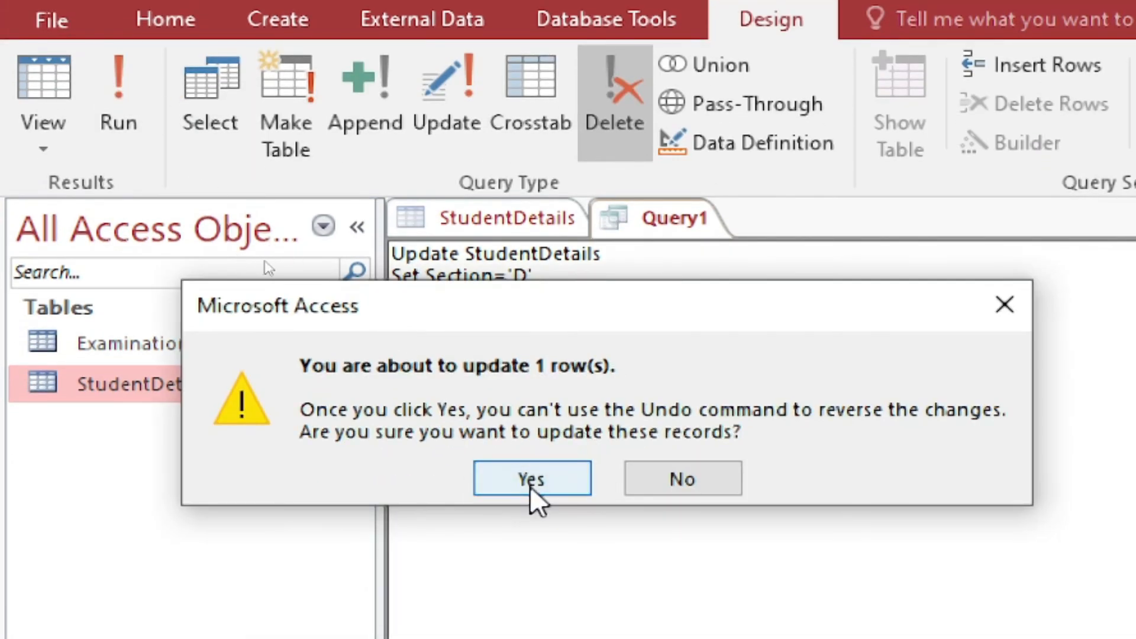
pyautogui.click(531, 481)
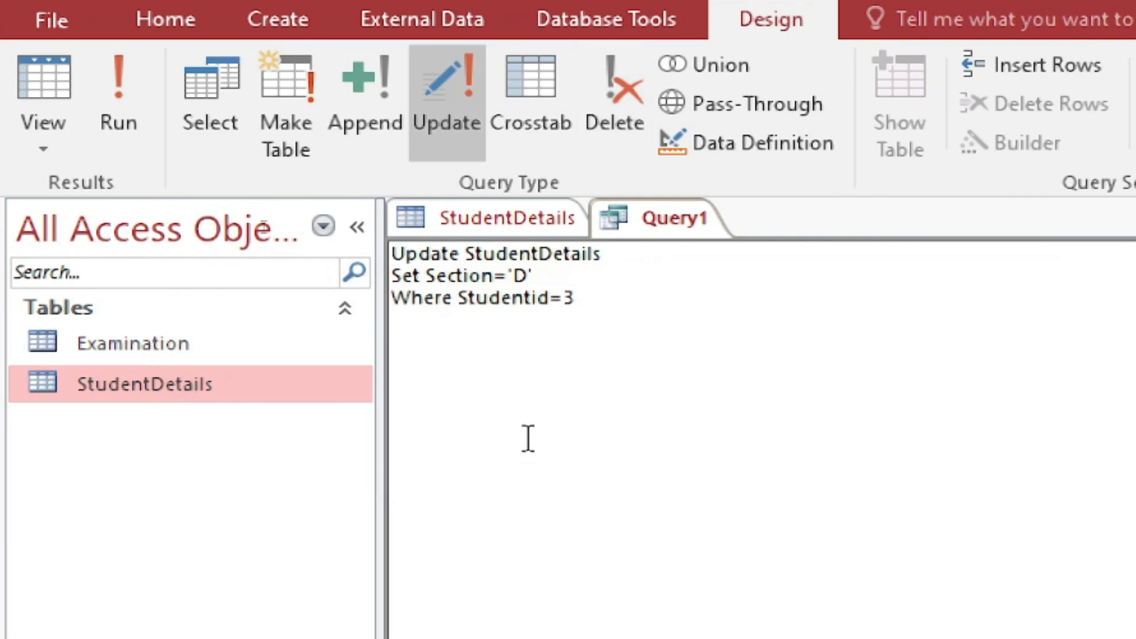
pyautogui.click(489, 215)
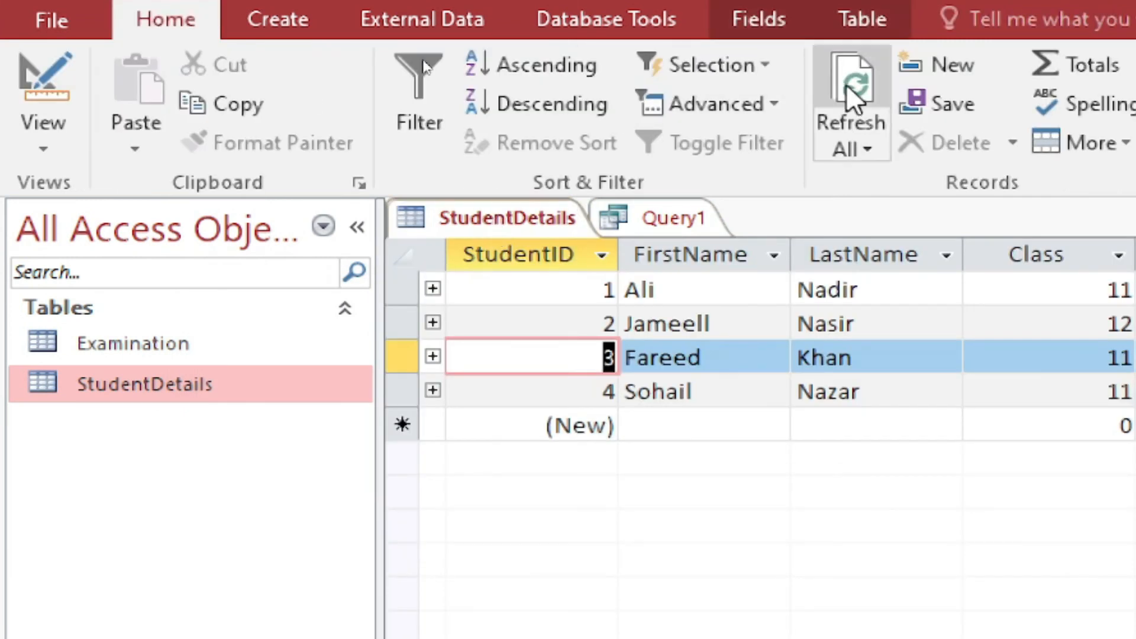
# Refresh the StudentDetails records to check the Section of StudentID 3, and review the Where condition in Query1
pyautogui.click(849, 89)
pyautogui.click(932, 358)
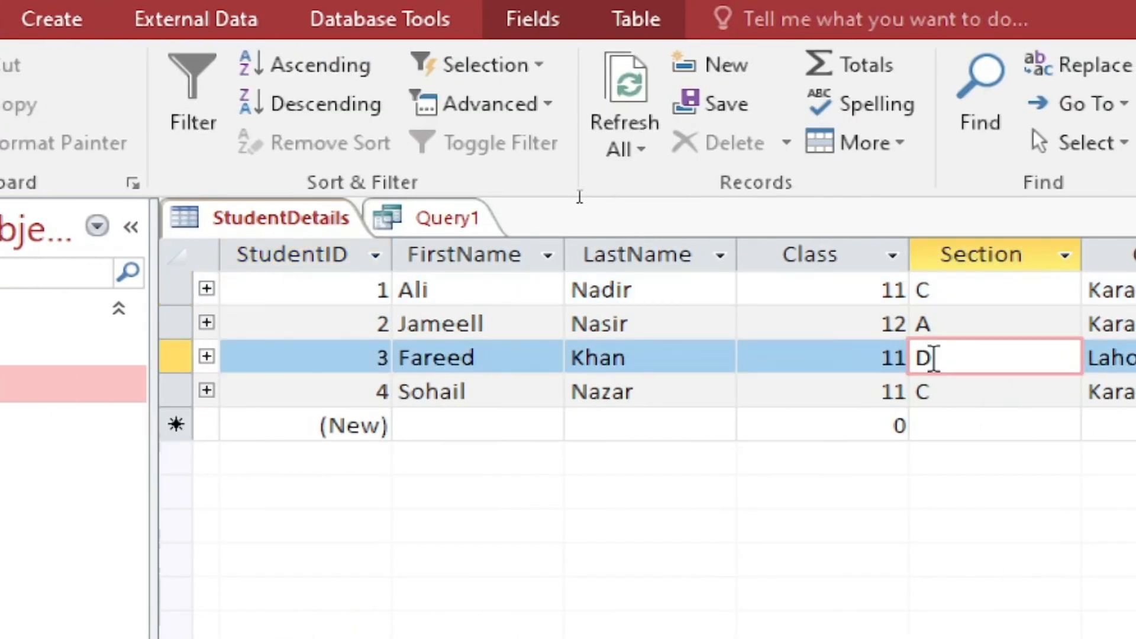
pyautogui.click(462, 228)
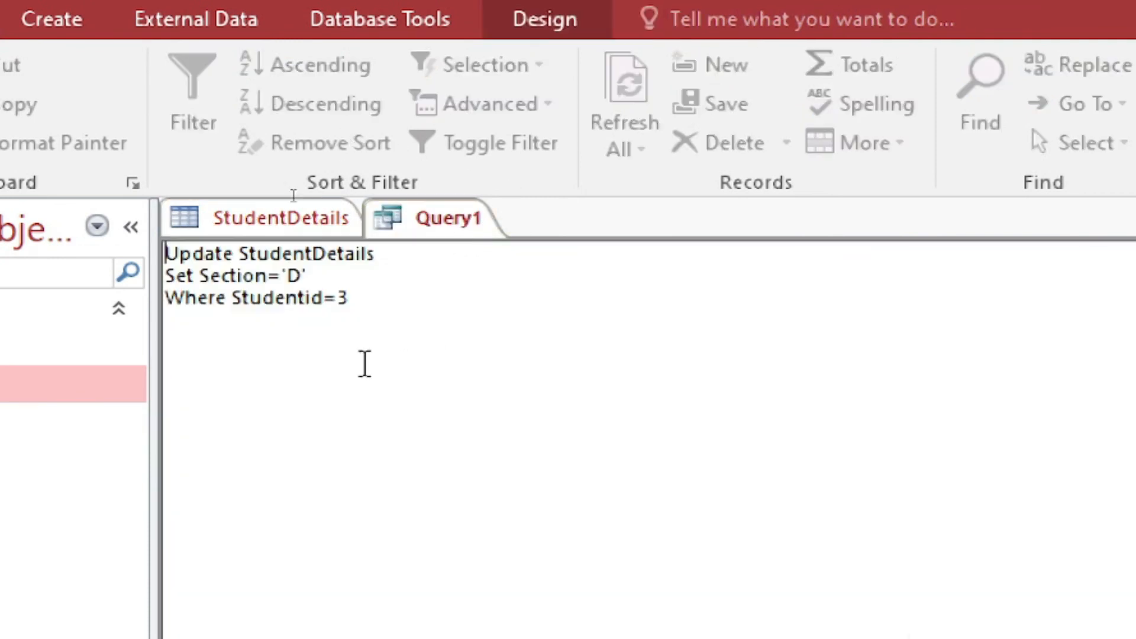
pyautogui.moveTo(381, 300); pyautogui.dragTo(229, 301)
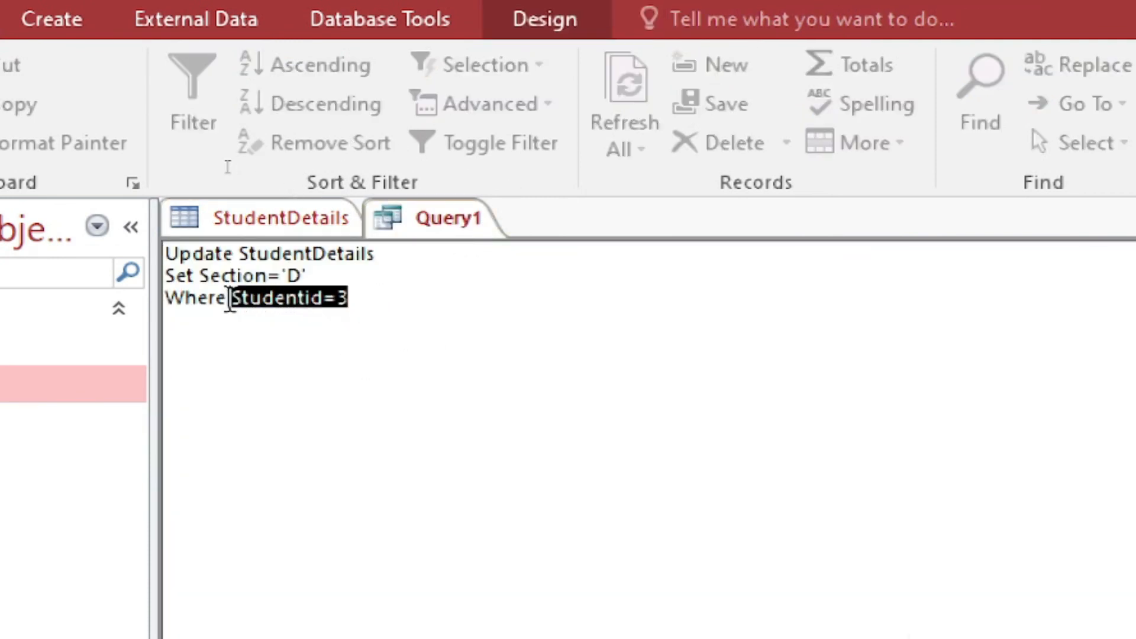
pyautogui.click(446, 359)
# Change the Where condition in Query1 to Studentid<3
pyautogui.click(337, 295)
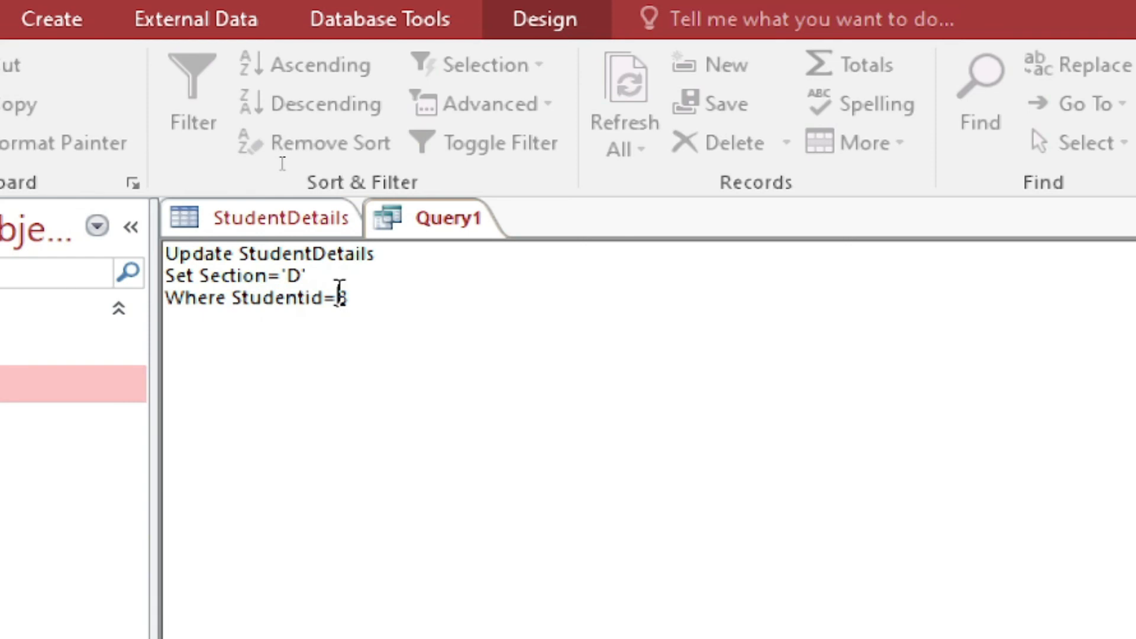
pyautogui.press('BackSpace')
pyautogui.write('<')
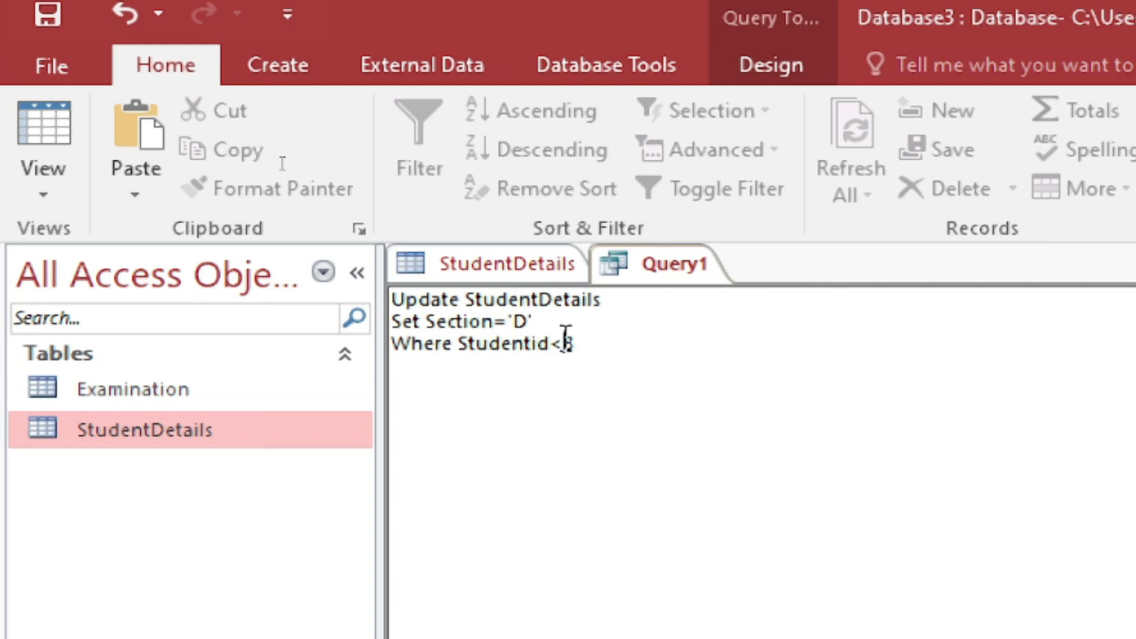
# Clear the whole update statement from Query1 and begin a new statement with DELETE
pyautogui.moveTo(574, 344); pyautogui.dragTo(258, 275)
pyautogui.press('Delete')
pyautogui.write('DELETE')
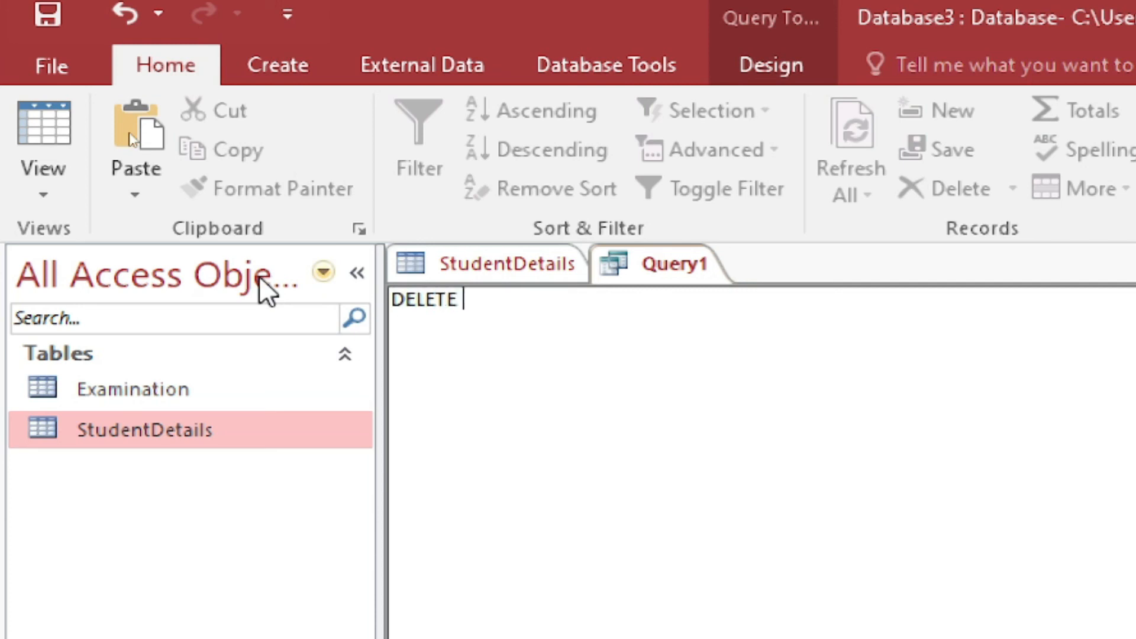
# Check the StudentID of the fourth StudentDetails record and complete the first line of Query1 as "DELETE from StudentDetails"
pyautogui.click(512, 273)
pyautogui.click(603, 436)
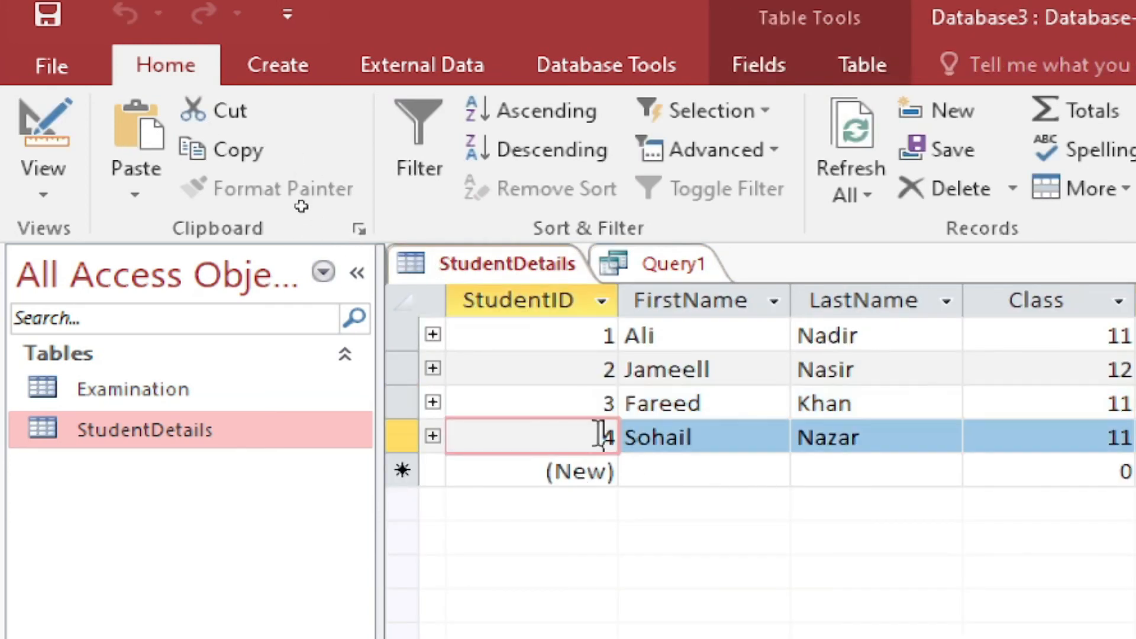
pyautogui.click(657, 260)
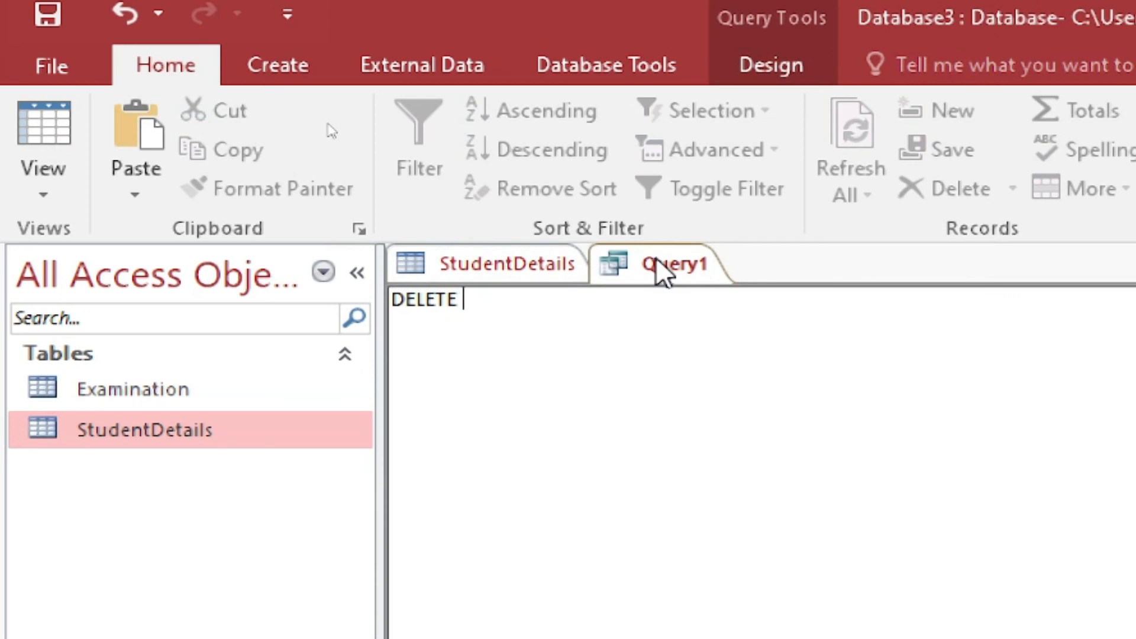
pyautogui.write('from Stu')
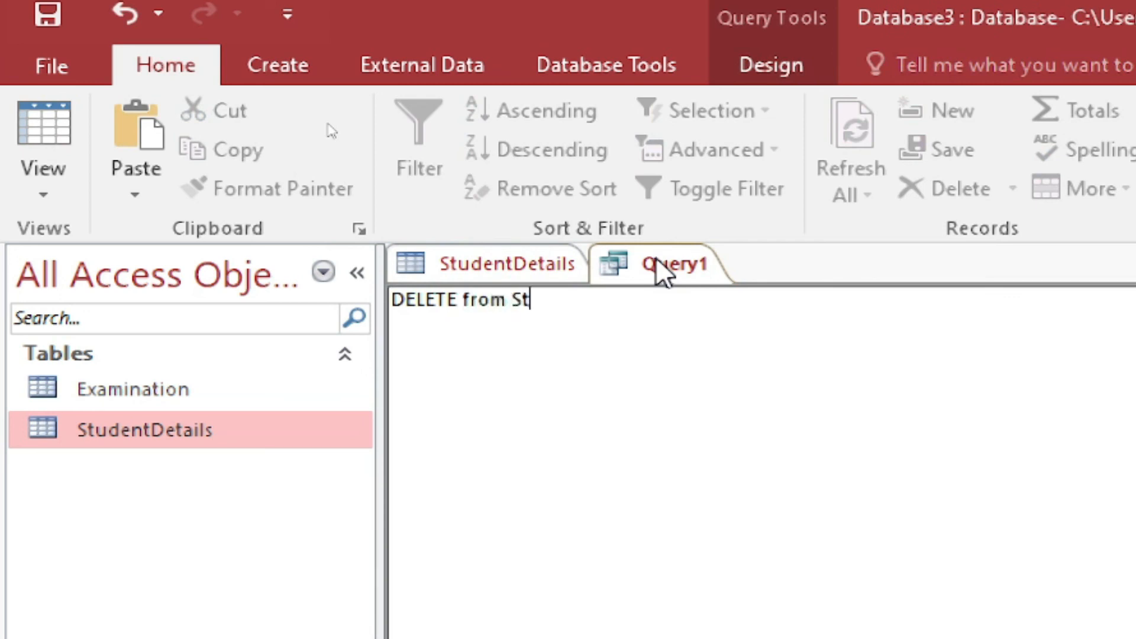
pyautogui.write('dentDet')
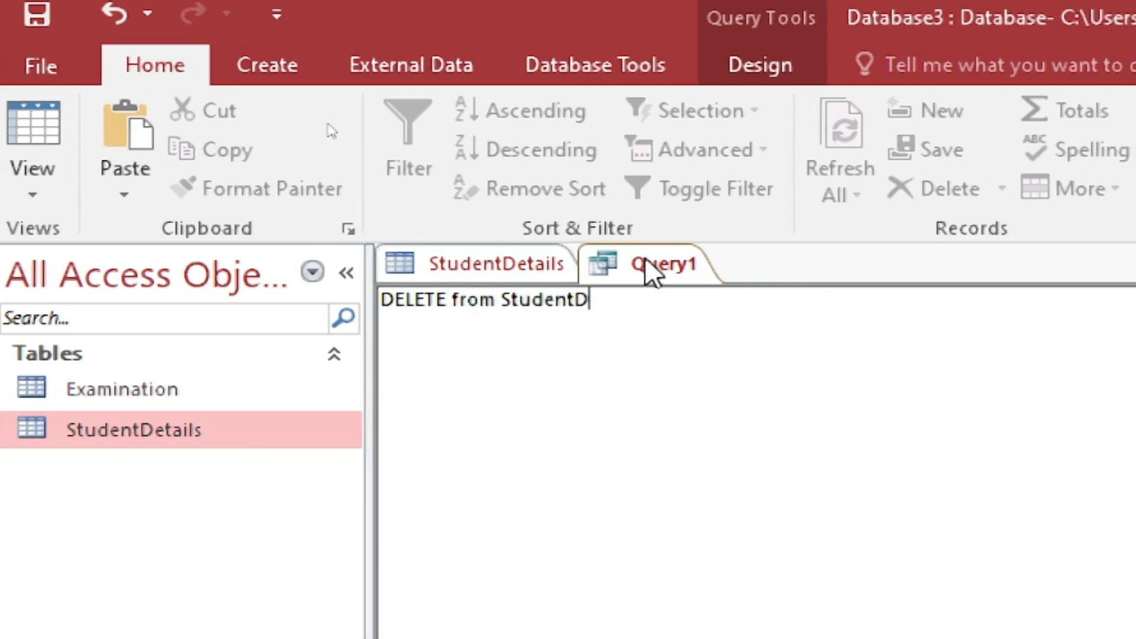
pyautogui.write('ails')
pyautogui.press('Return')
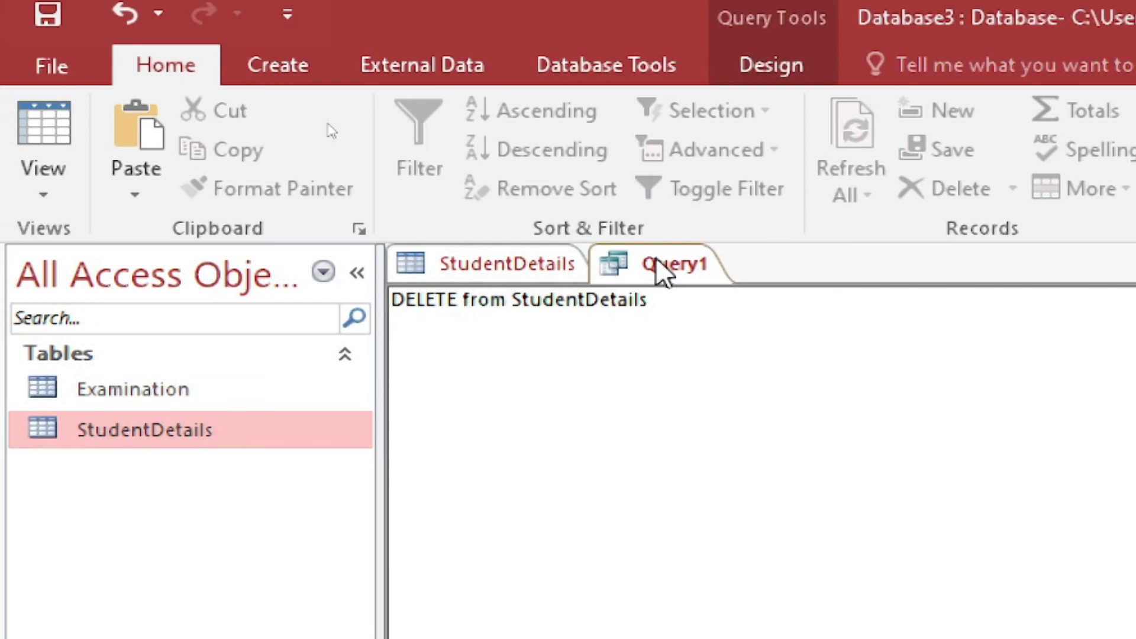
# Add the second line "Where StudentId=4;" to Query1, checking the StudentID field name in StudentDetails
pyautogui.write('Where')
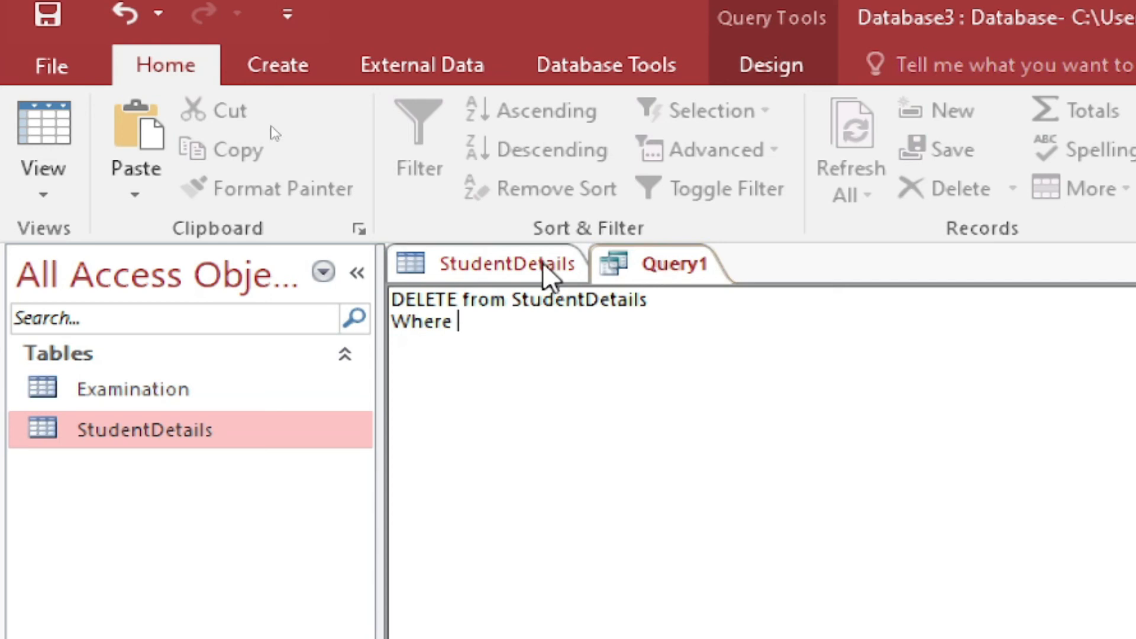
pyautogui.click(542, 261)
pyautogui.click(675, 265)
pyautogui.write('StudentId')
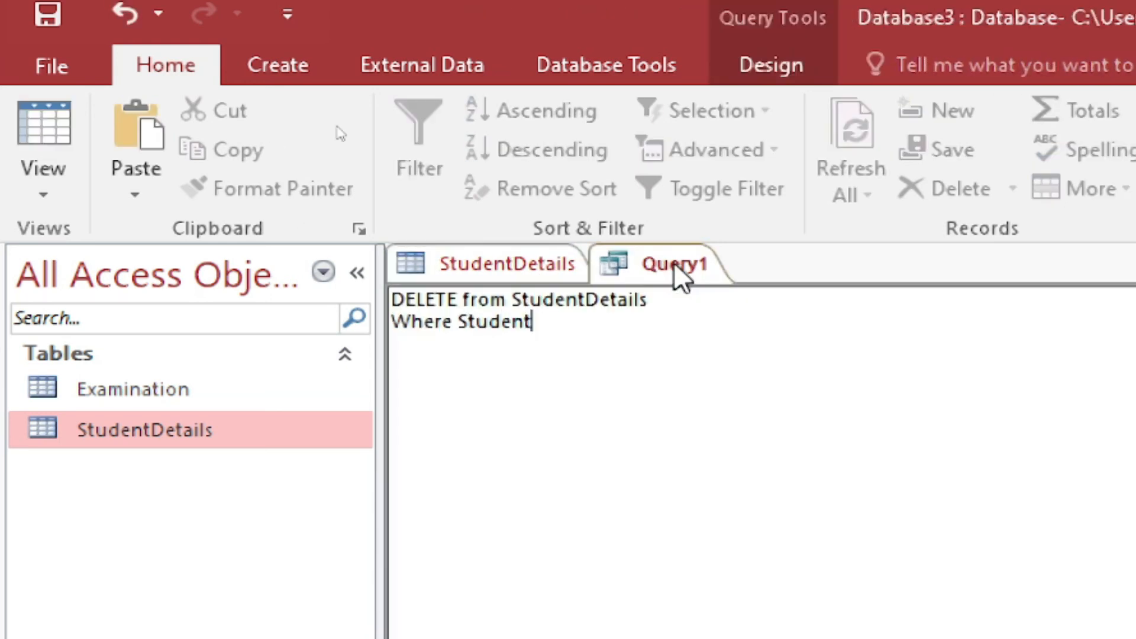
pyautogui.write('=4;')
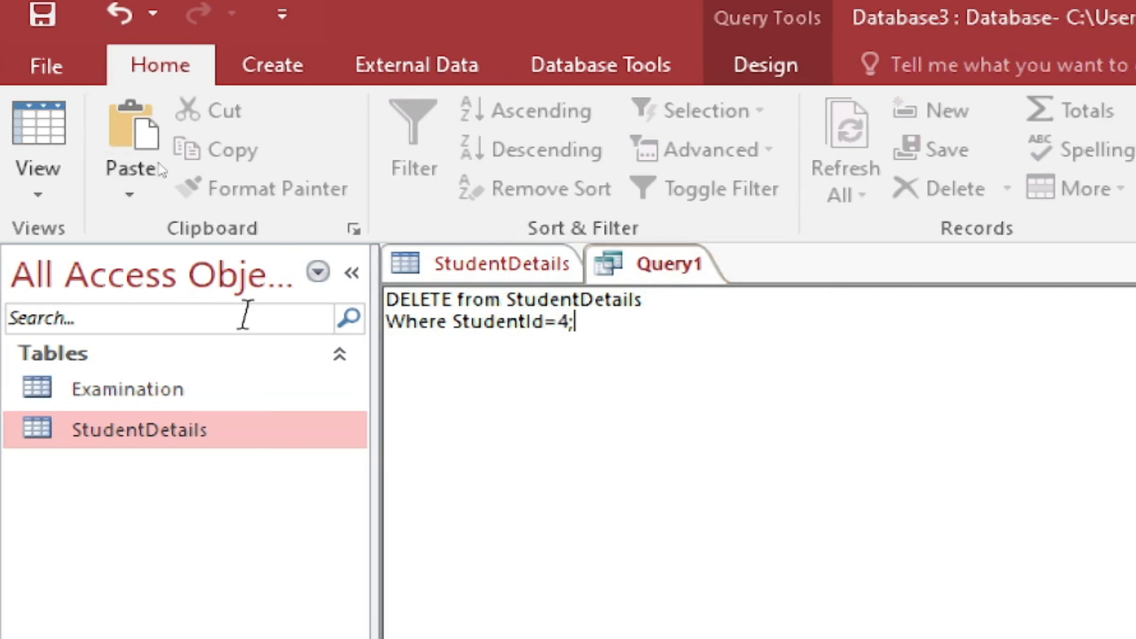
# Review the DELETE statement and its Where condition, and compare it with the FirstName and LastName fields of StudentDetails
pyautogui.moveTo(596, 321); pyautogui.dragTo(329, 278)
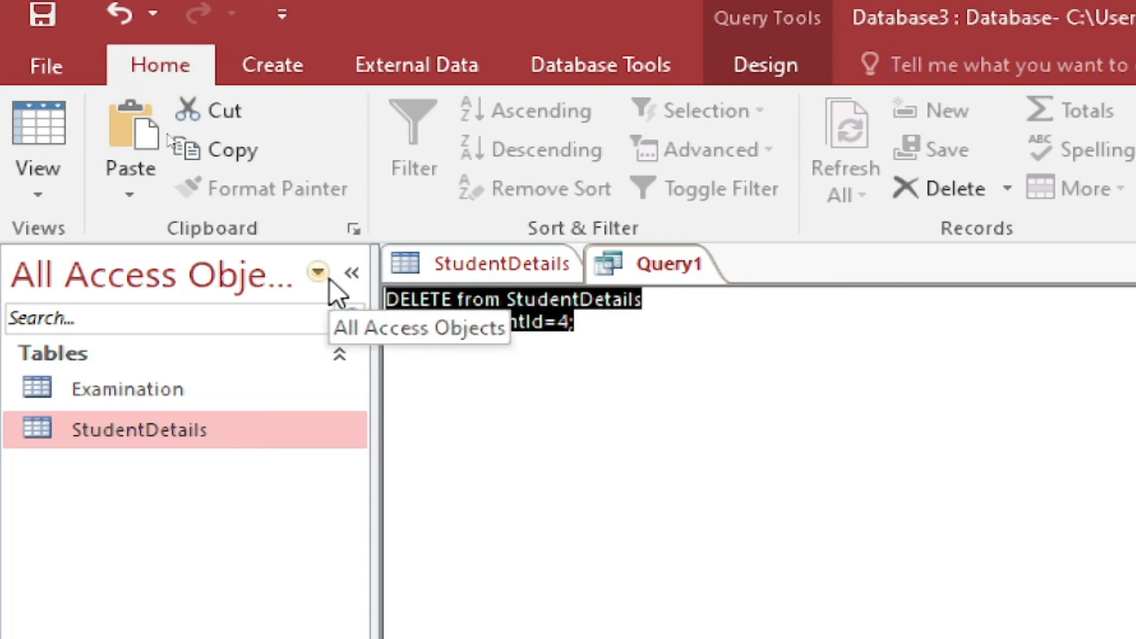
pyautogui.click(639, 341)
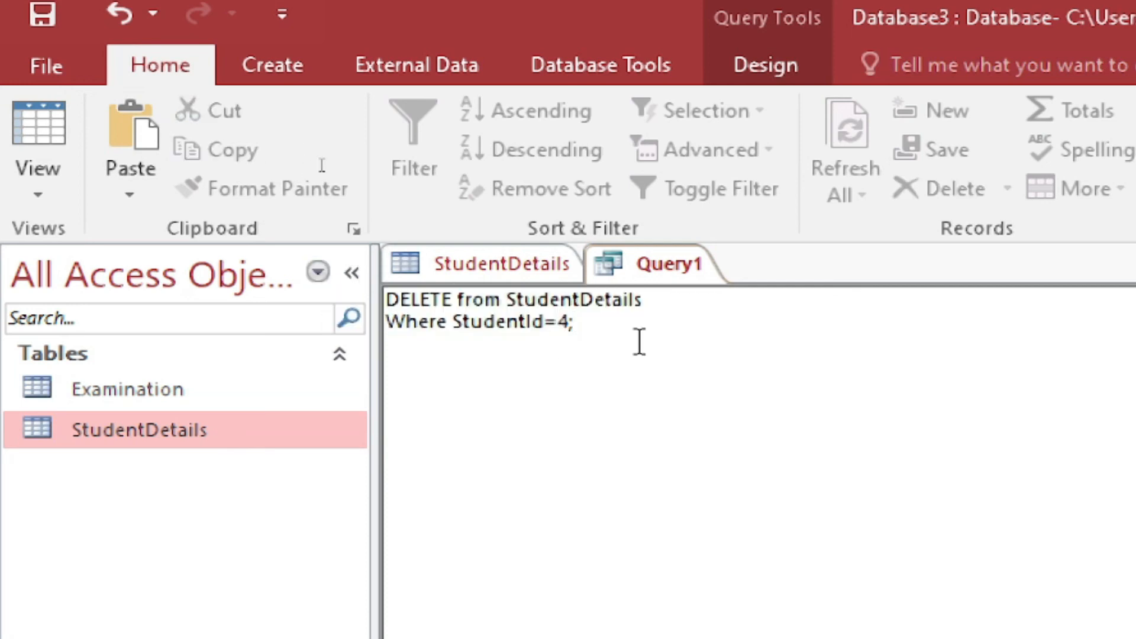
pyautogui.moveTo(585, 332); pyautogui.dragTo(457, 333)
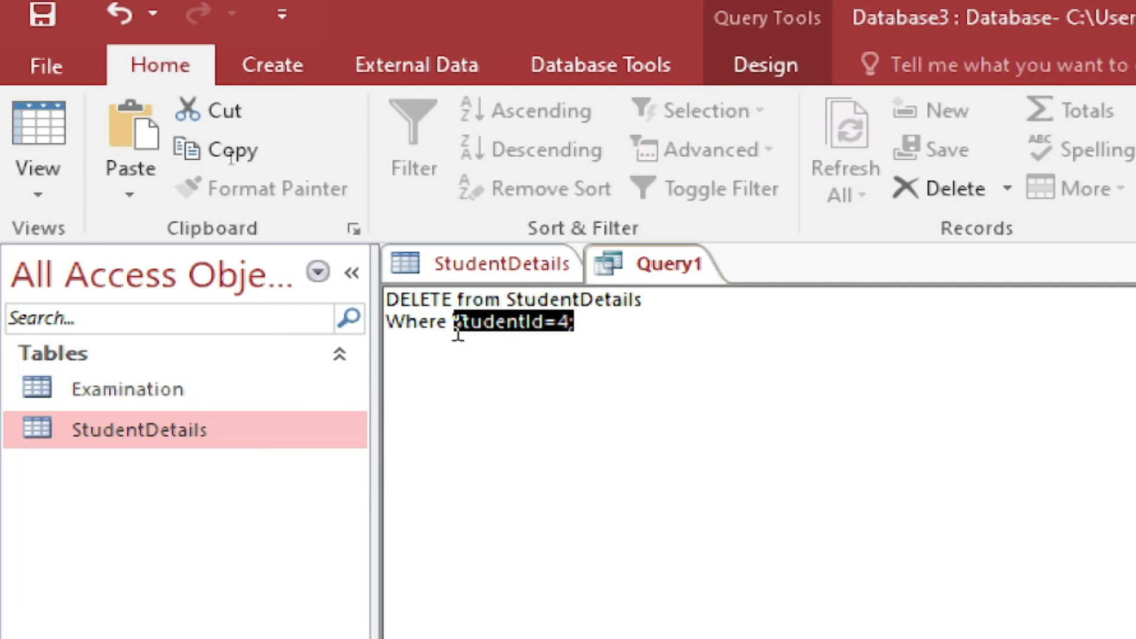
pyautogui.click(493, 262)
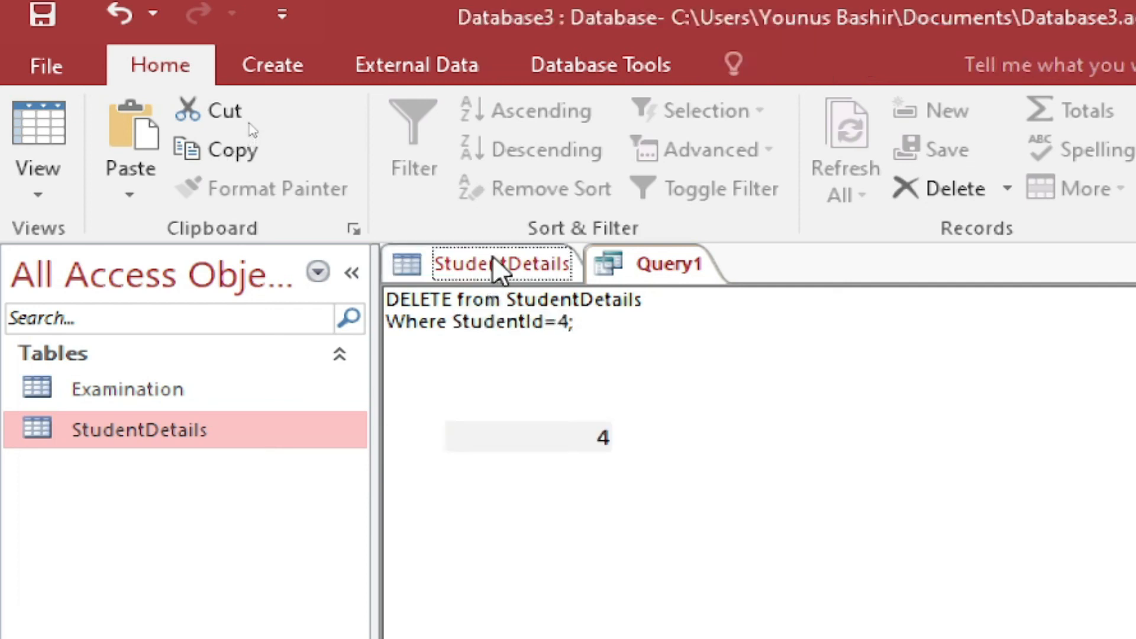
pyautogui.click(708, 306)
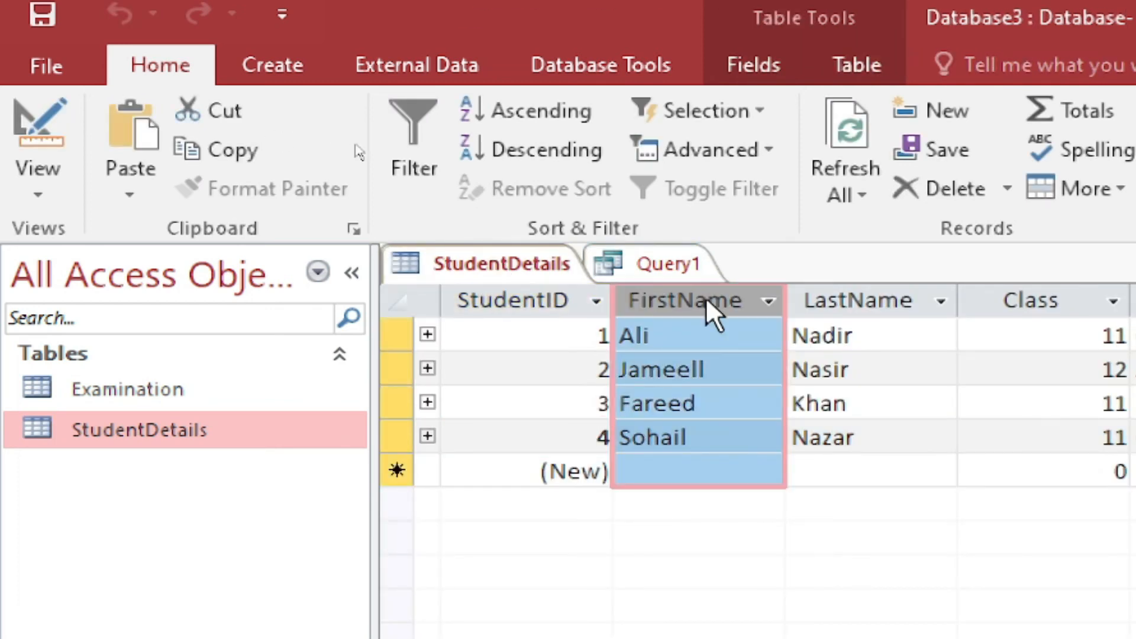
pyautogui.click(831, 304)
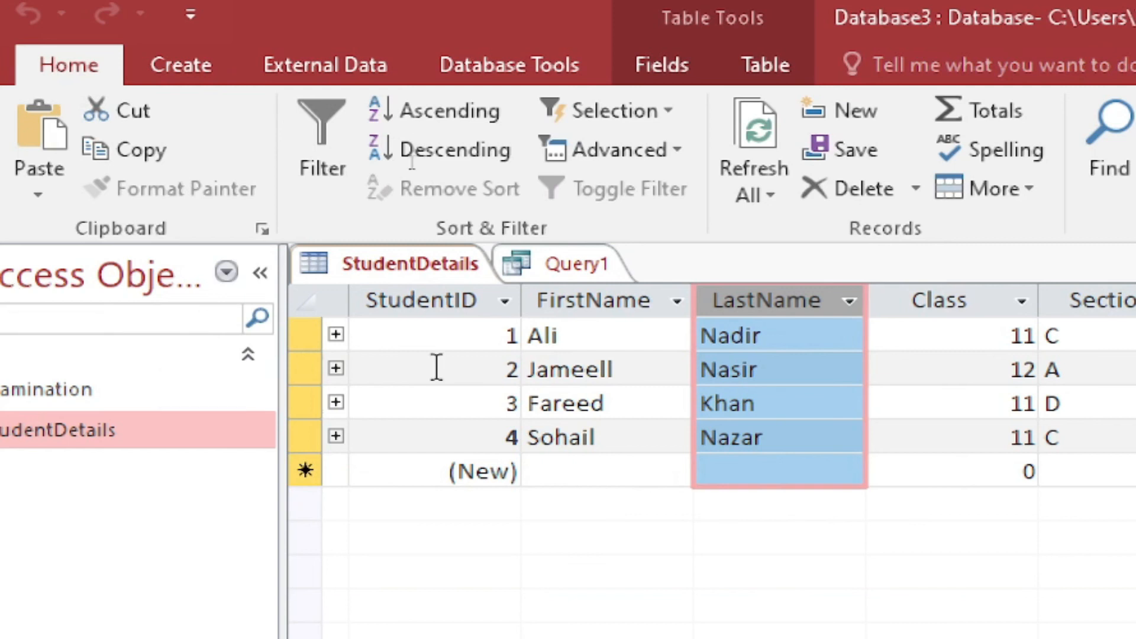
pyautogui.click(615, 391)
pyautogui.click(577, 264)
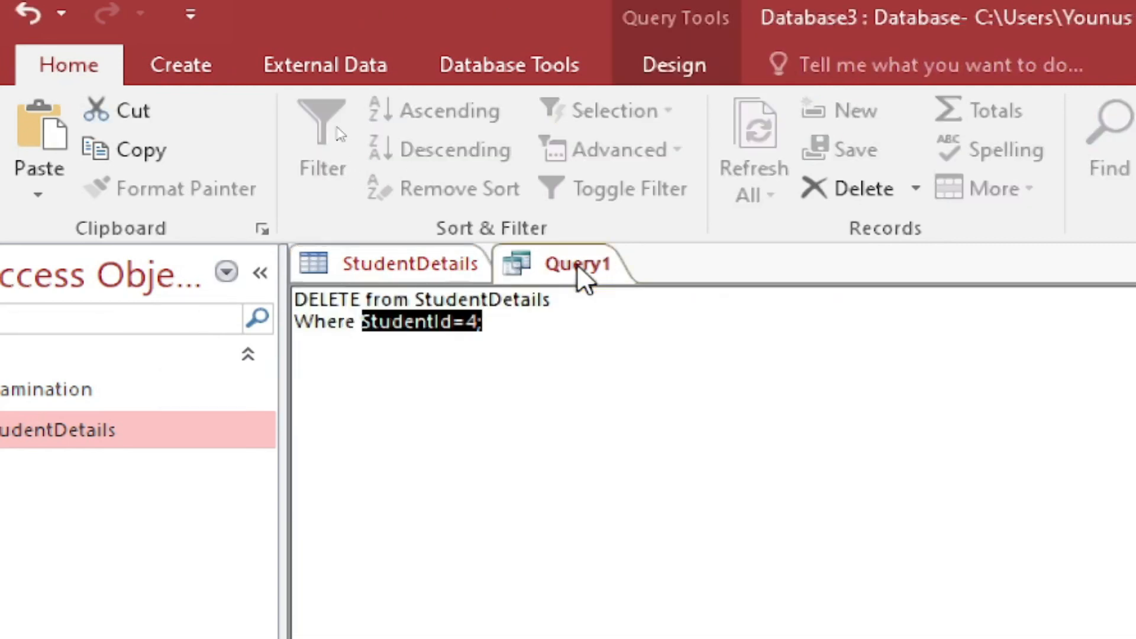